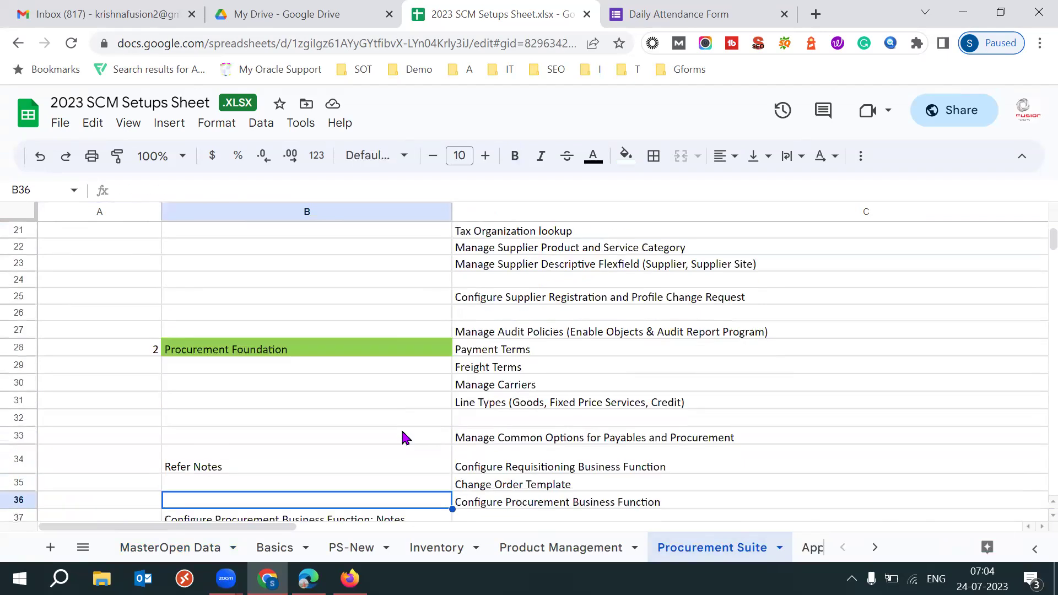
pyautogui.press('Down')
pyautogui.press('Down')
pyautogui.press('Down')
pyautogui.press('Down')
pyautogui.press('Down')
pyautogui.press('Down')
pyautogui.press('Down')
pyautogui.press('Down')
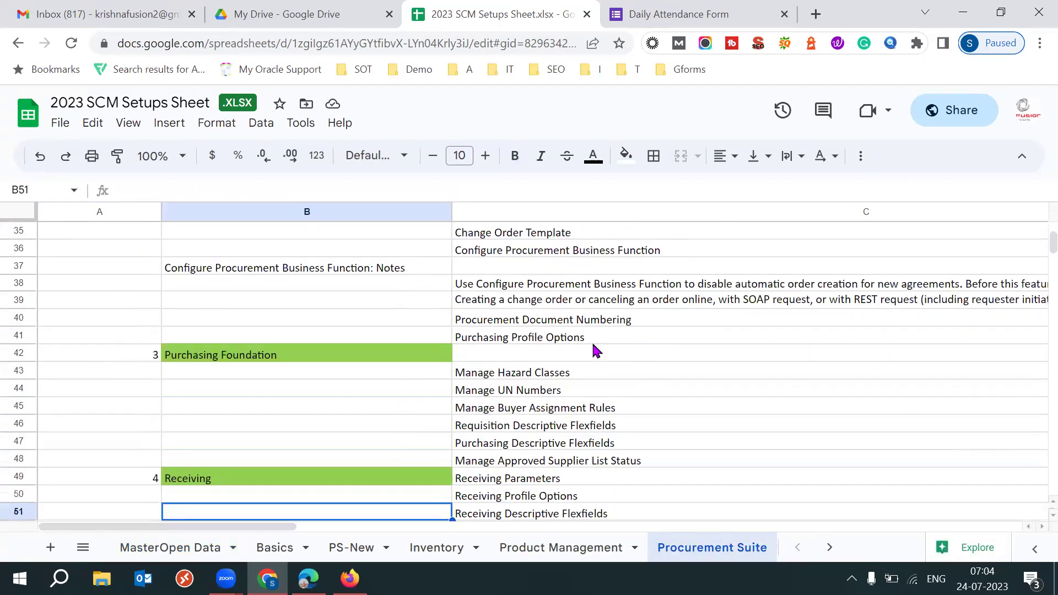
# Review the Purchasing Profile Options, Manage Hazard Classes and Manage UN Numbers tasks in the sheet
pyautogui.click(591, 337)
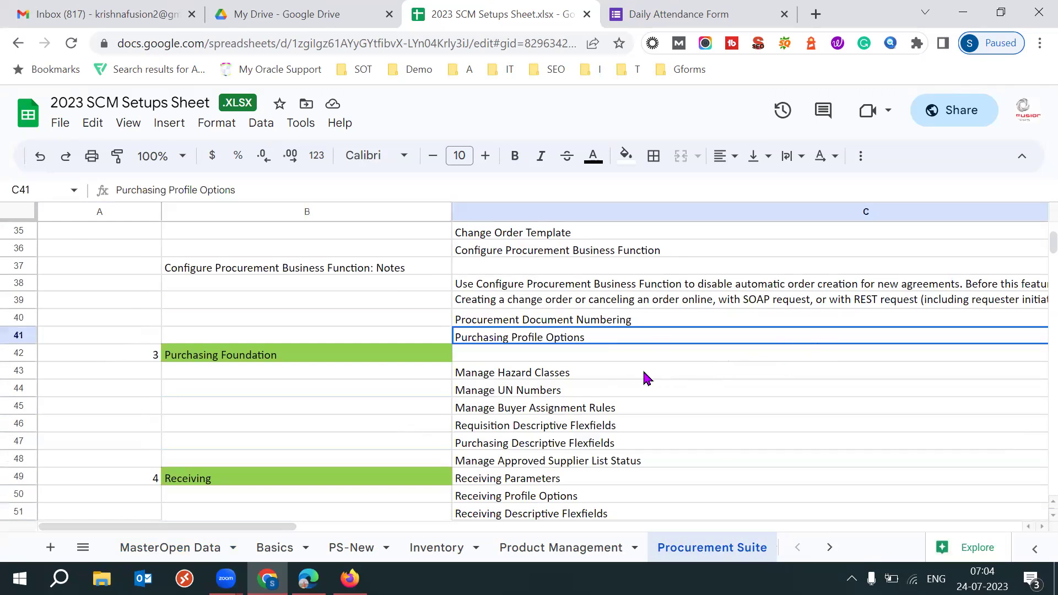
pyautogui.click(620, 376)
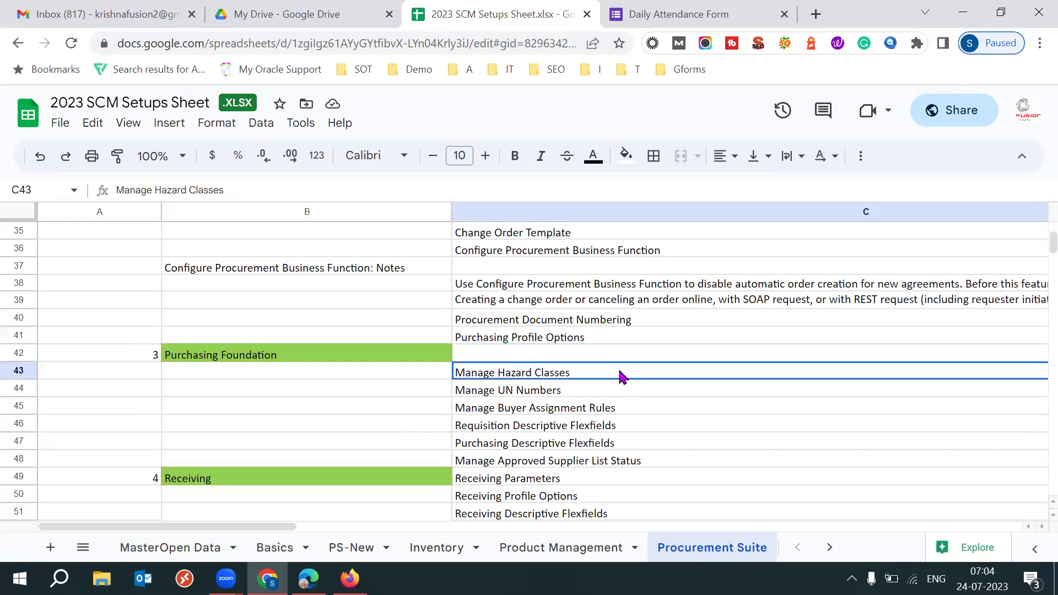
pyautogui.click(569, 395)
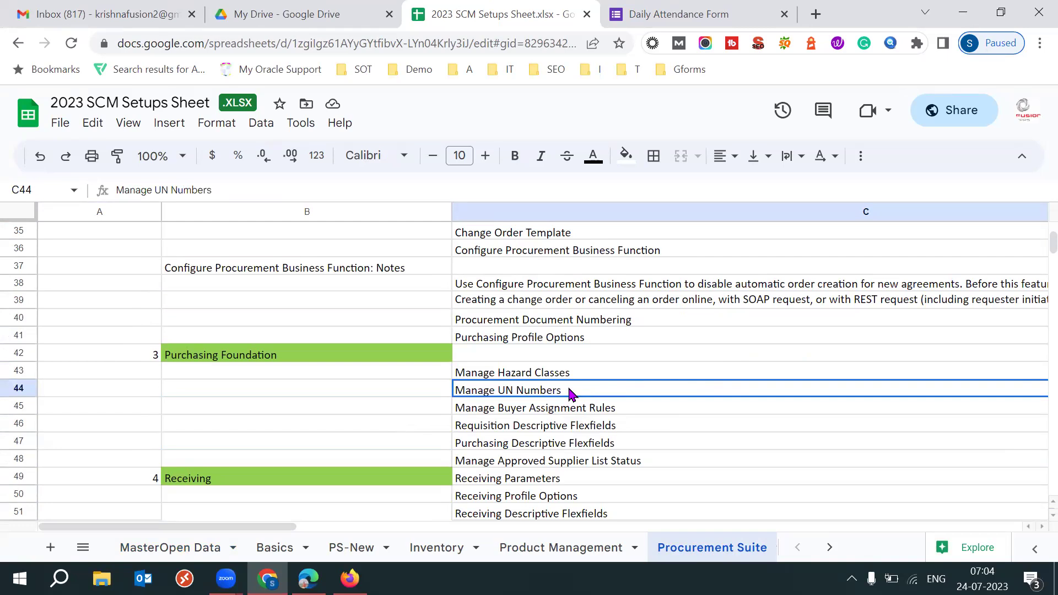
pyautogui.doubleClick(567, 388)
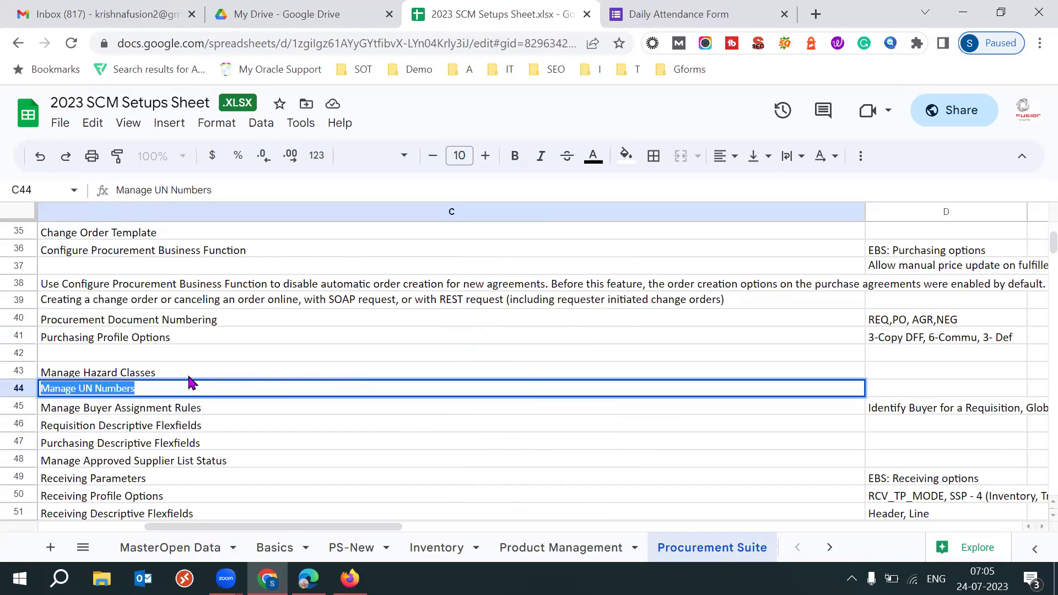
pyautogui.moveTo(188, 376); pyautogui.dragTo(188, 382)
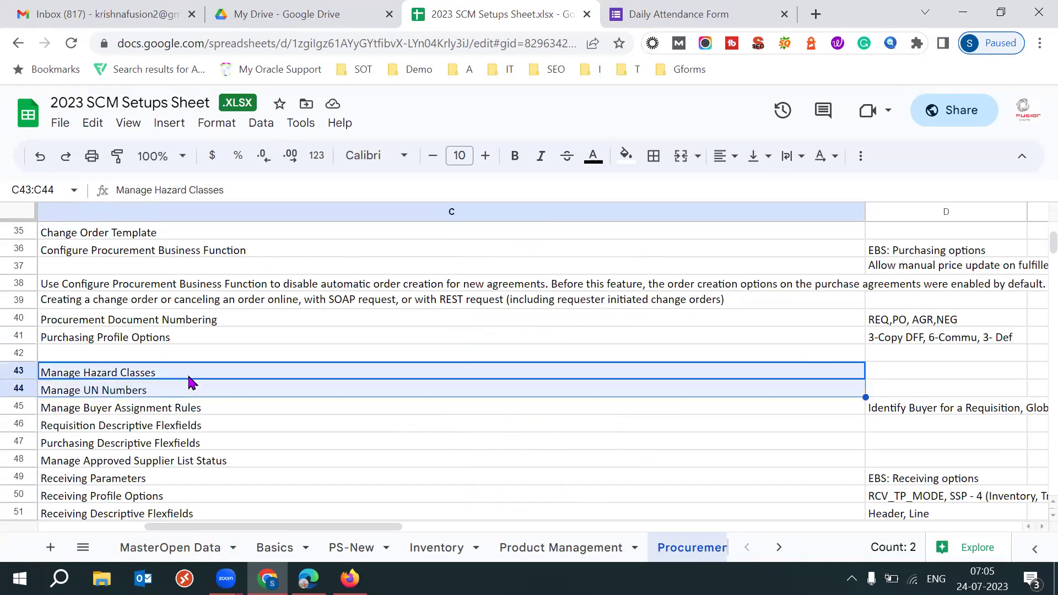
# Highlight the Manage Buyer Assignment Rules task in the setups sheet
pyautogui.click(209, 409)
pyautogui.tripleClick(208, 407)
pyautogui.tripleClick(208, 406)
pyautogui.tripleClick(208, 405)
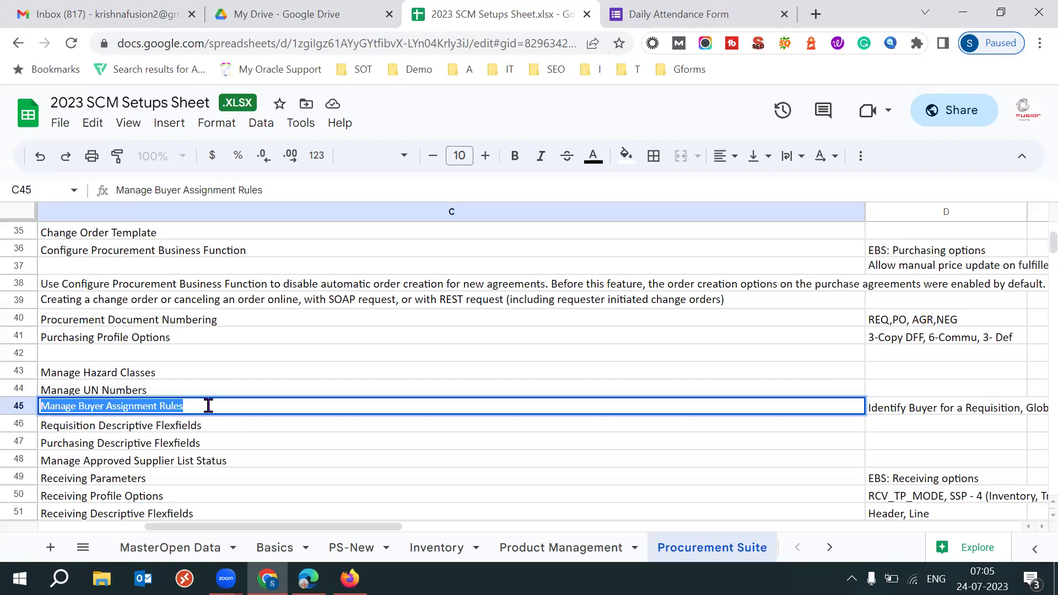
pyautogui.tripleClick(208, 406)
pyautogui.tripleClick(208, 406)
pyautogui.tripleClick(208, 406)
pyautogui.tripleClick(208, 406)
pyautogui.tripleClick(208, 406)
pyautogui.tripleClick(208, 406)
# Select the Purchasing and Requisition Descriptive Flexfields tasks together, then switch to Firefox
pyautogui.click(232, 448)
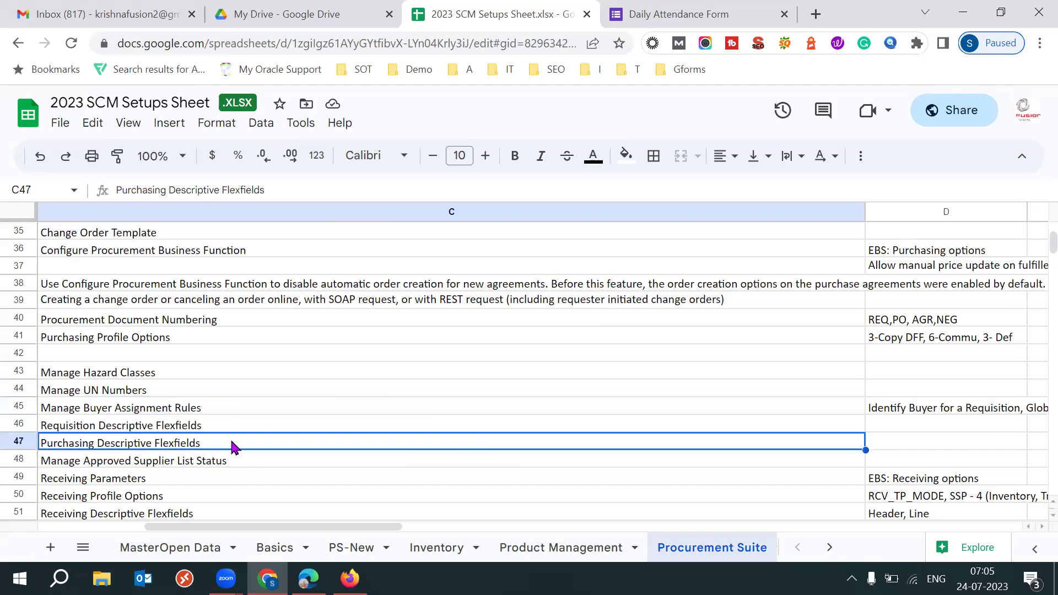
pyautogui.press('Left')
pyautogui.click(374, 433)
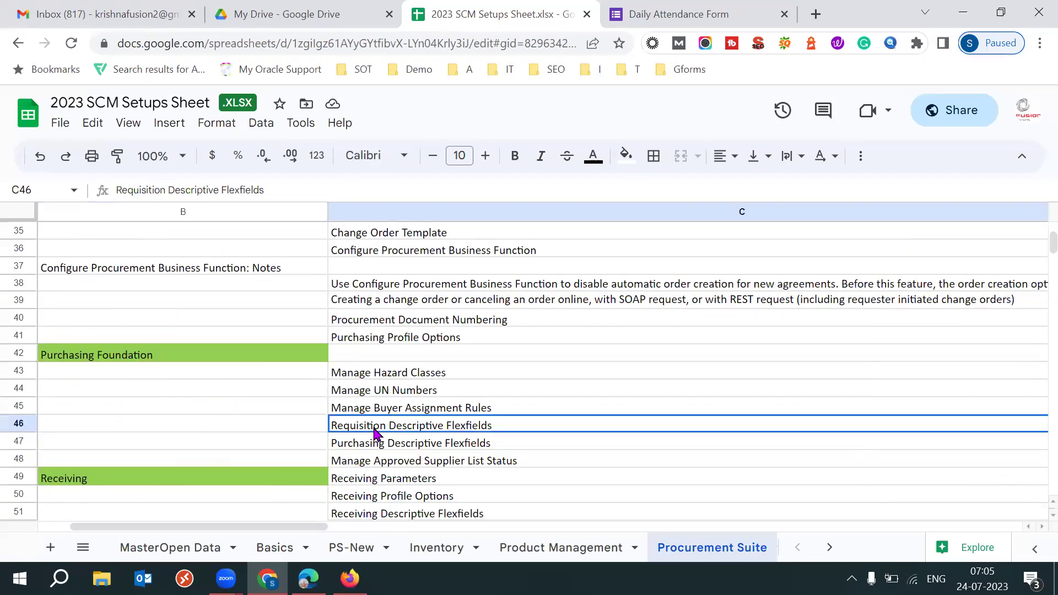
pyautogui.hotkey('shift', 'Down')
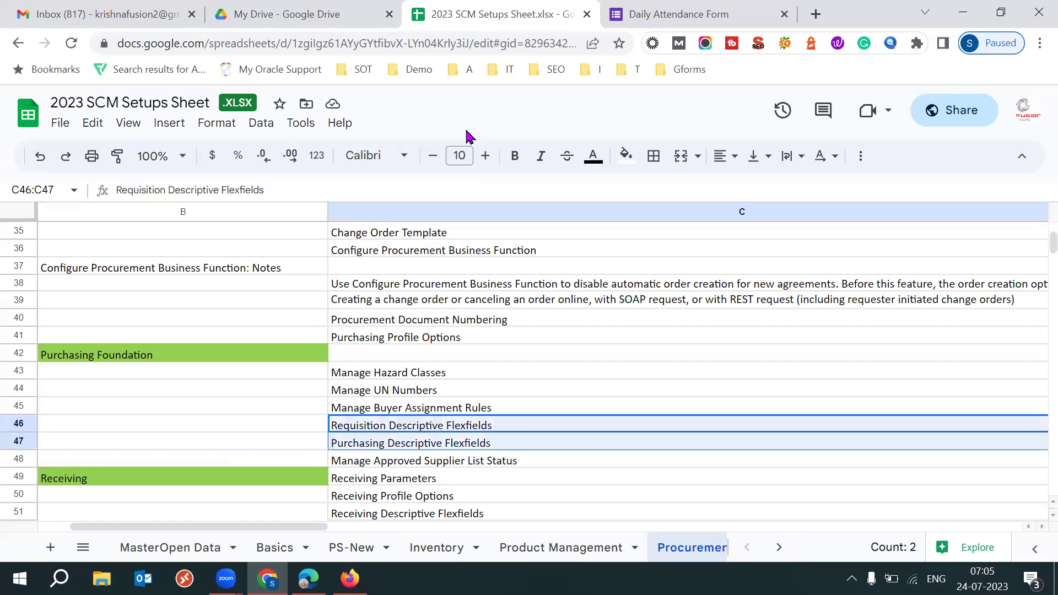
pyautogui.click(542, 430)
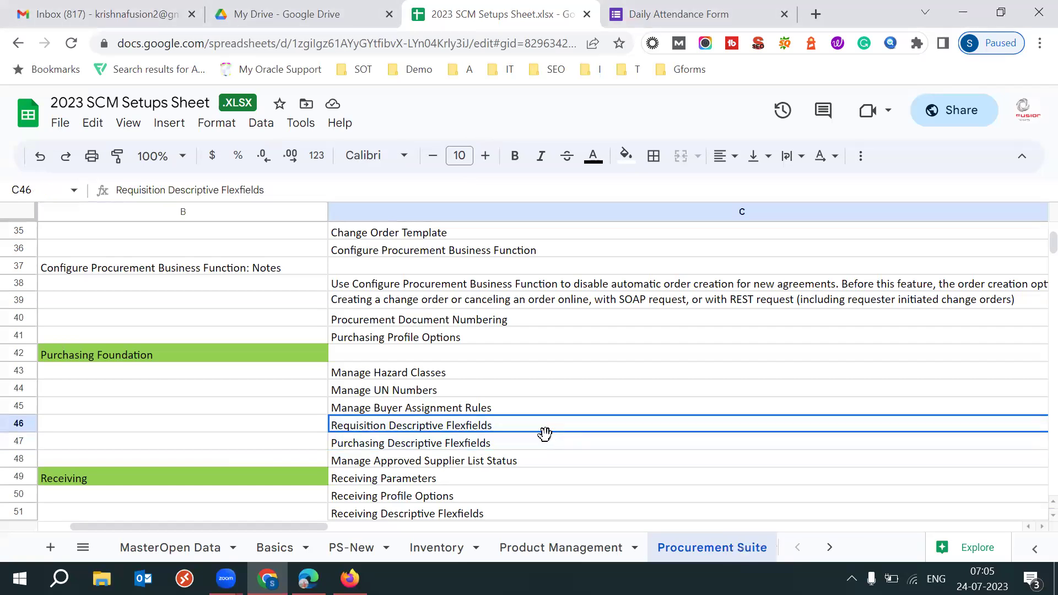
pyautogui.click(517, 447)
pyautogui.click(488, 431)
pyautogui.hotkey('shift', 'Down')
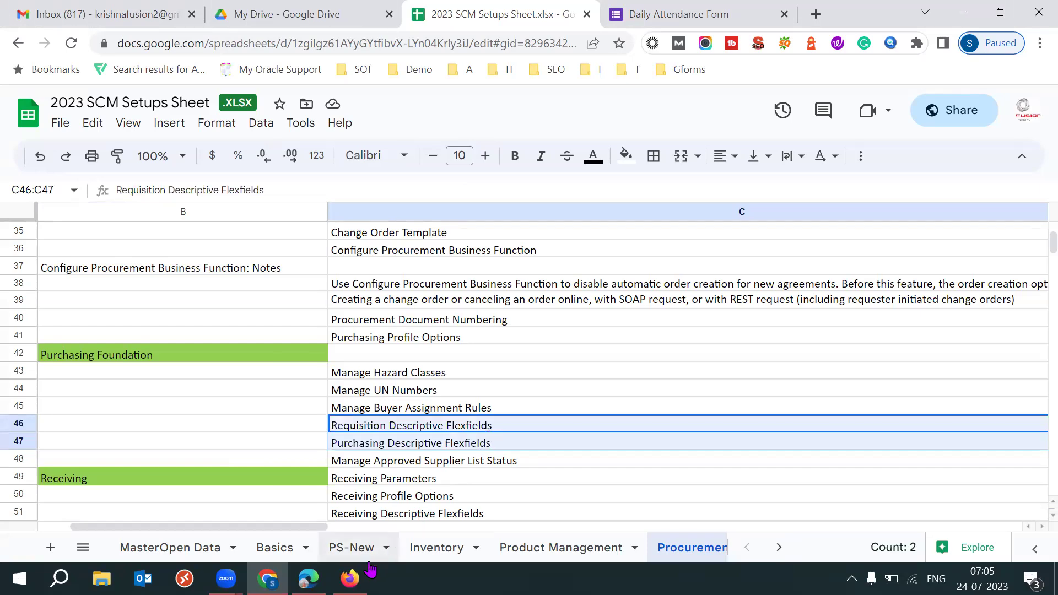
pyautogui.click(349, 578)
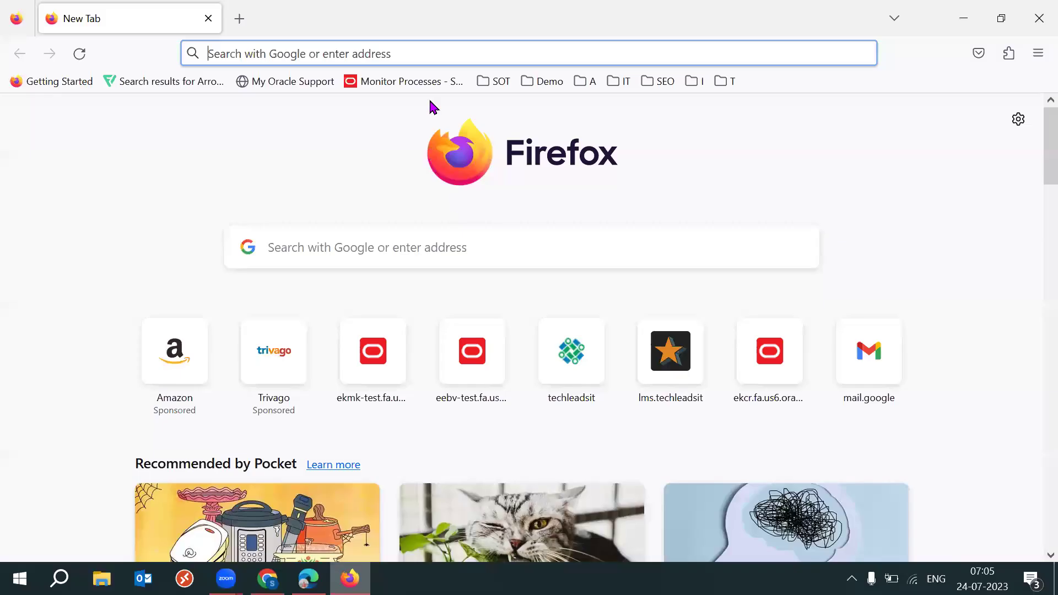
# Load the ekmk-test Oracle environment address and glance at the Daily Attendance Form
pyautogui.click(373, 43)
pyautogui.write('ekmk-test.fa.us6.oraclecloud.com')
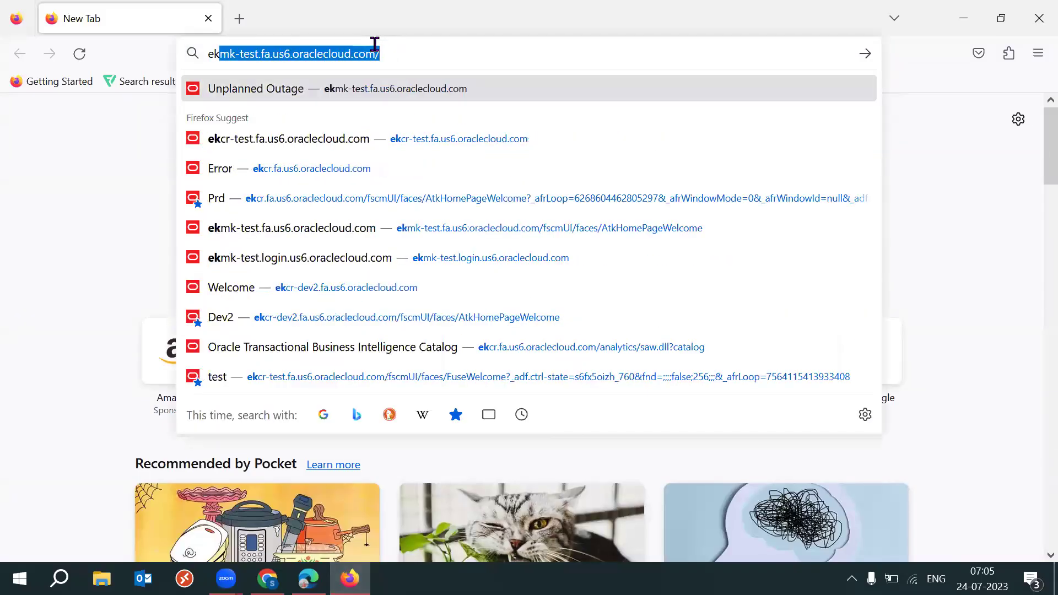
pyautogui.press('Return')
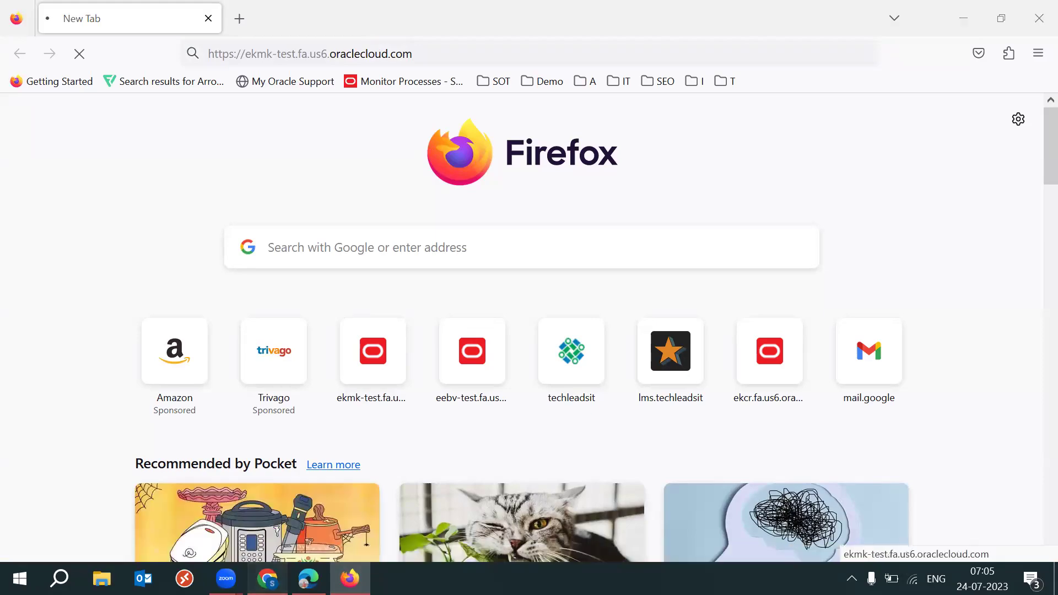
pyautogui.hotkey('alt', 'Tab')
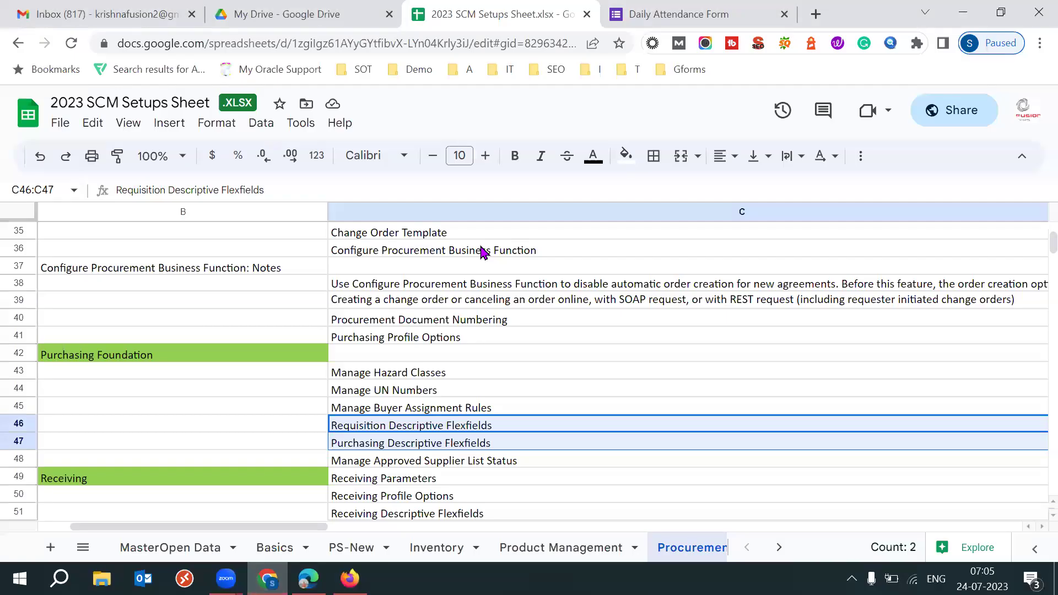
pyautogui.click(732, 23)
pyautogui.click(578, 10)
pyautogui.click(690, 8)
pyautogui.click(558, 7)
pyautogui.click(676, 9)
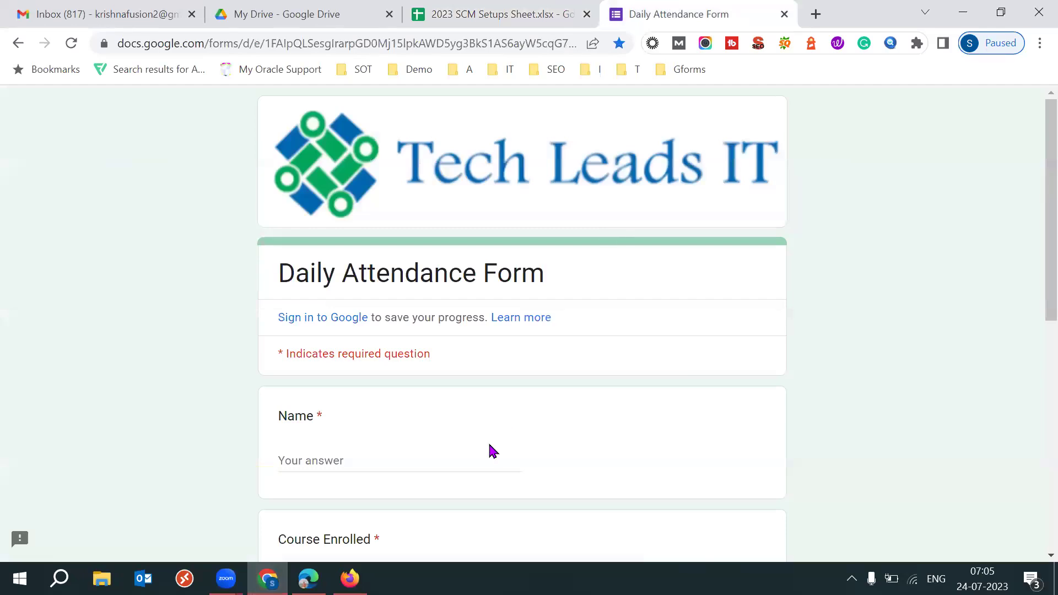
# Sign in with the saved login, close the Daily Attendance Form and return to the Welcome page
pyautogui.click(350, 578)
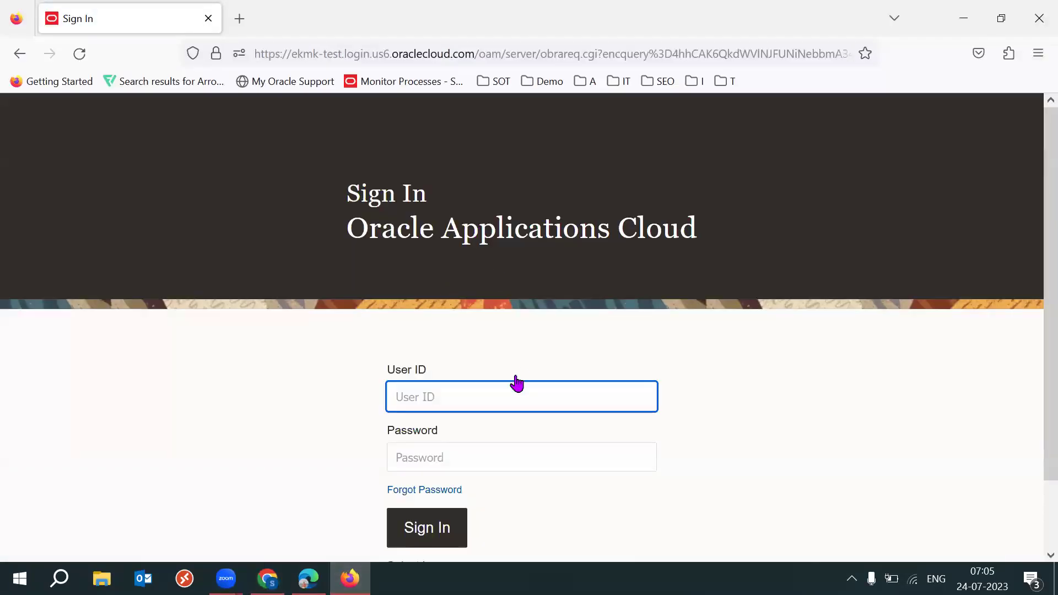
pyautogui.write('52')
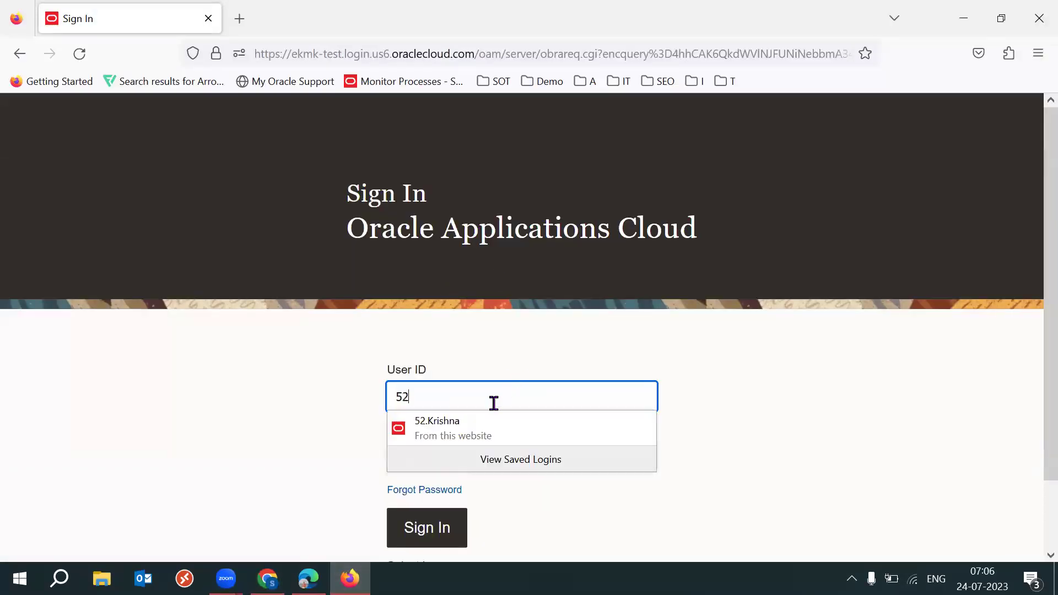
pyautogui.click(485, 423)
pyautogui.click(427, 528)
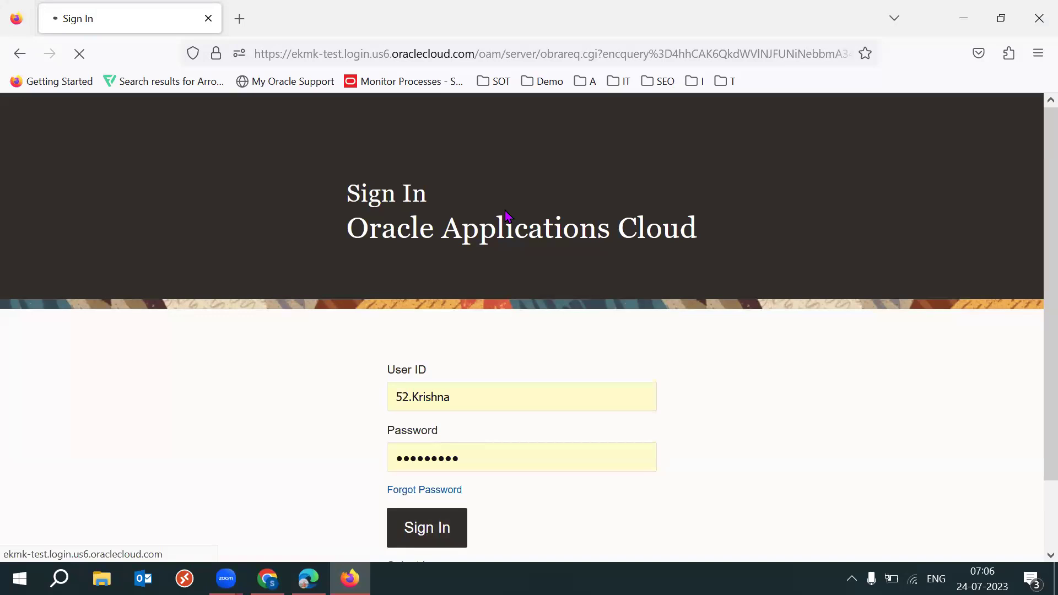
pyautogui.hotkey('alt', 'Tab')
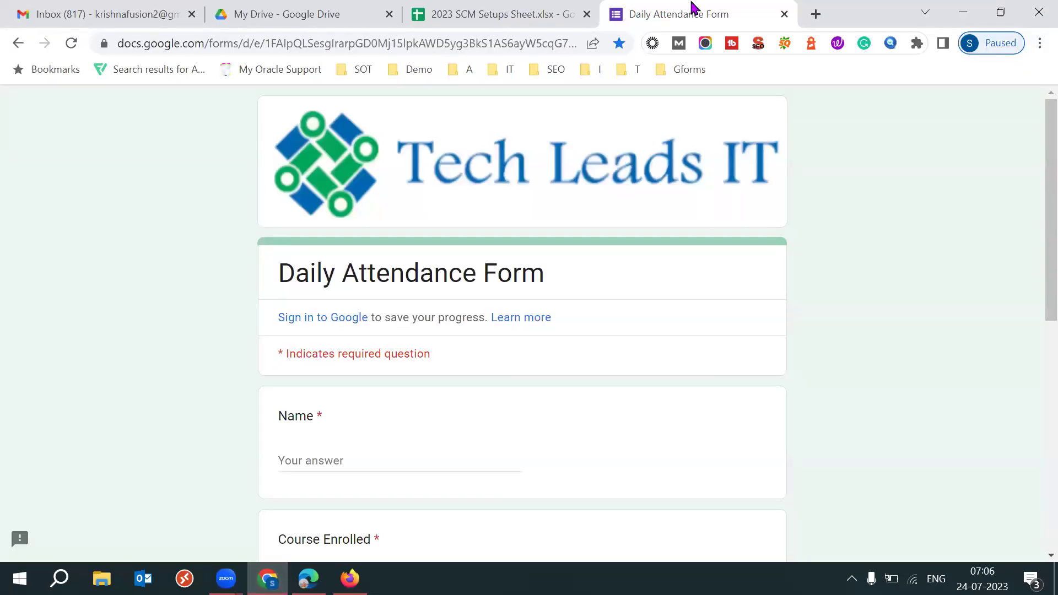
pyautogui.click(784, 14)
pyautogui.click(349, 579)
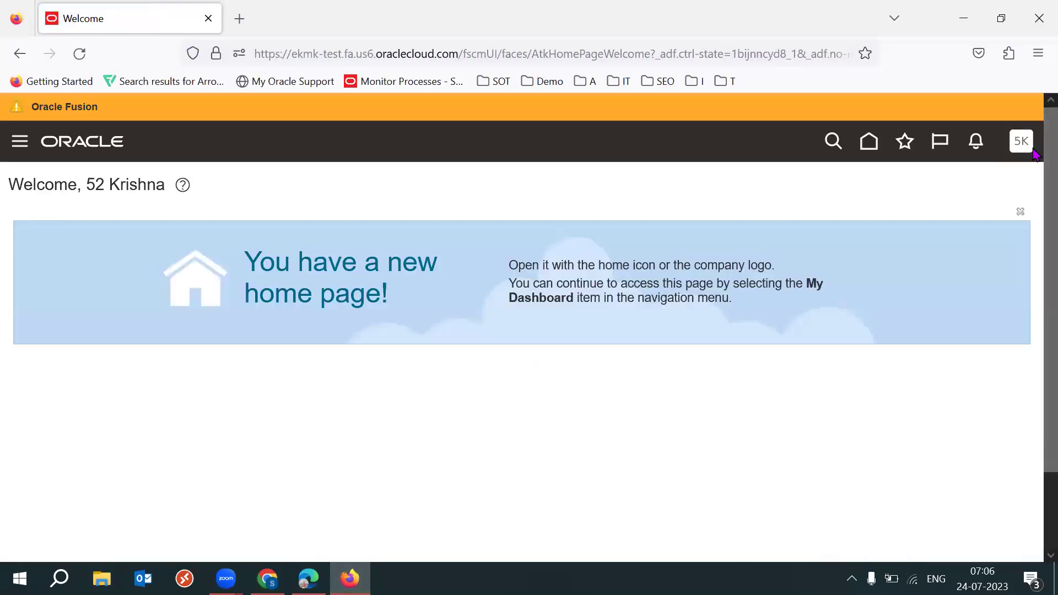
# Go to Setup and Maintenance and choose the Procurement offering
pyautogui.click(1027, 158)
pyautogui.click(777, 388)
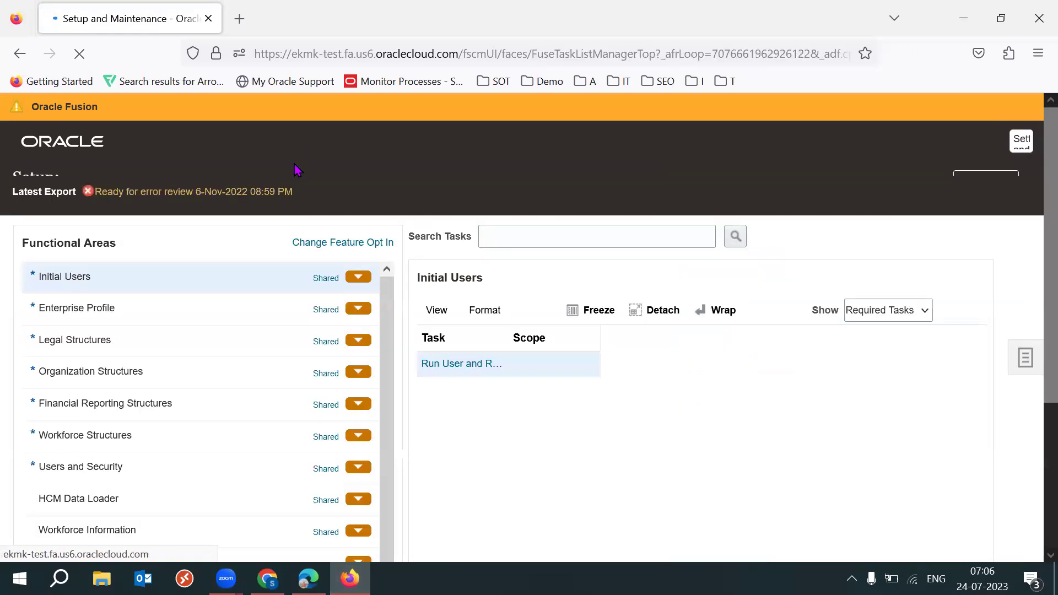
pyautogui.click(283, 182)
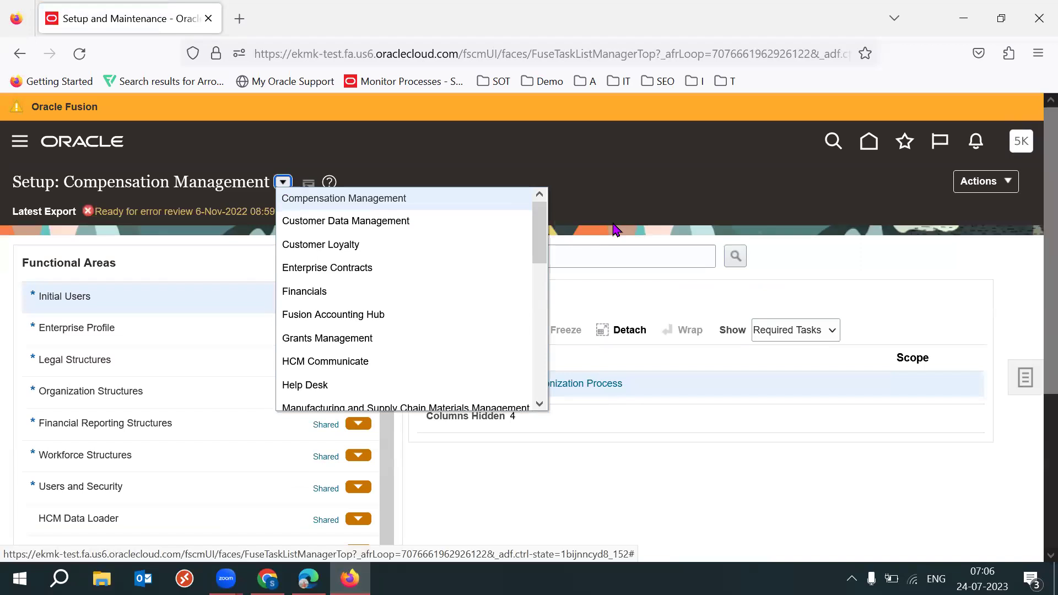
pyautogui.moveTo(542, 231); pyautogui.dragTo(543, 285)
pyautogui.click(422, 309)
# Show the Purchasing Foundation tasks and pick Manage Requisition Descriptive Flexfields
pyautogui.scroll(-3, 639, 385)
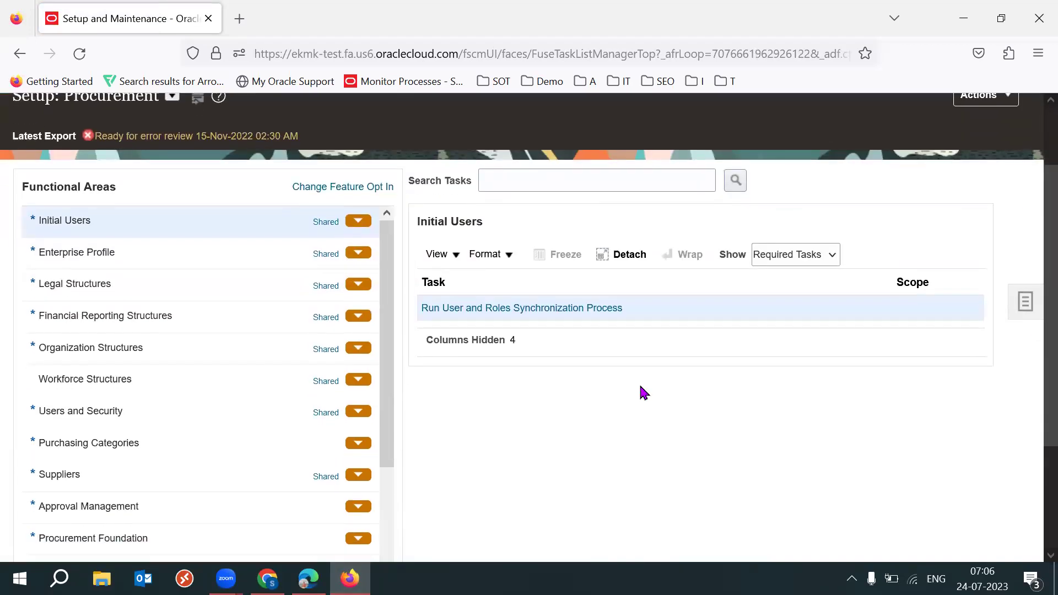
pyautogui.scroll(-1, 389, 435)
pyautogui.scroll(-2, 388, 439)
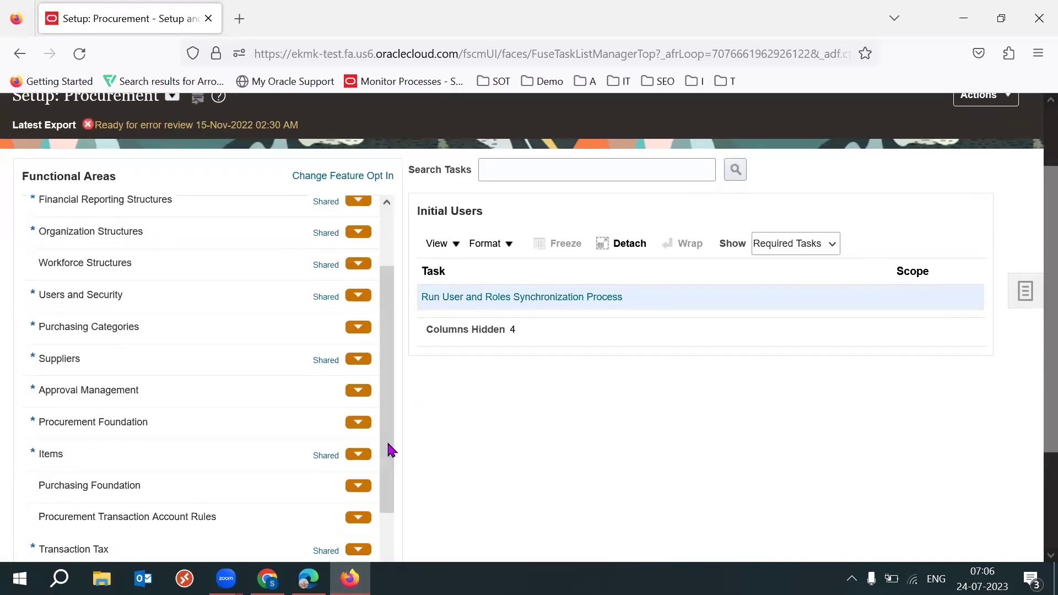
pyautogui.click(149, 488)
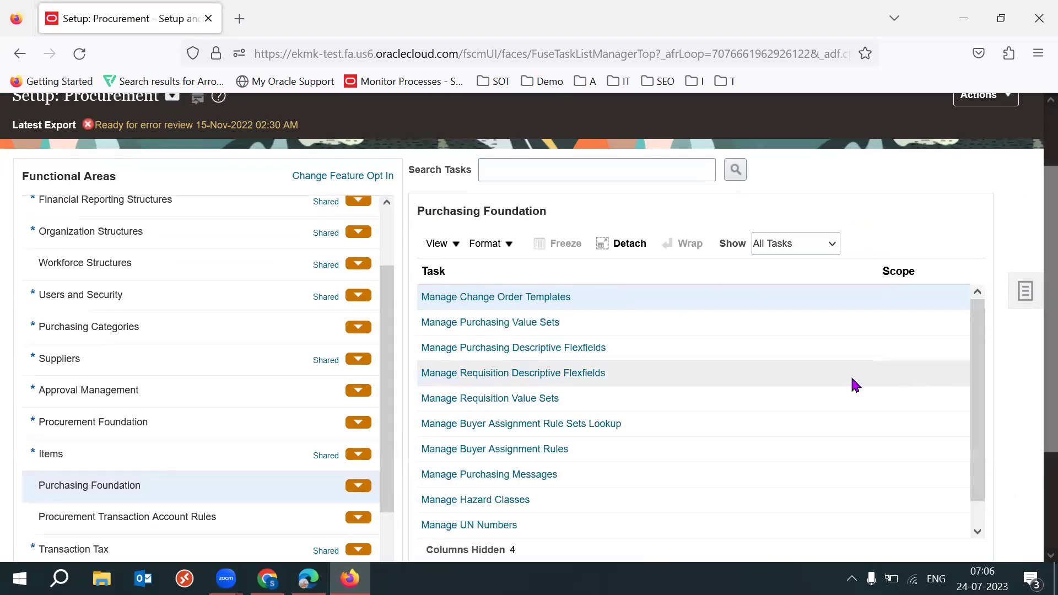
pyautogui.click(722, 381)
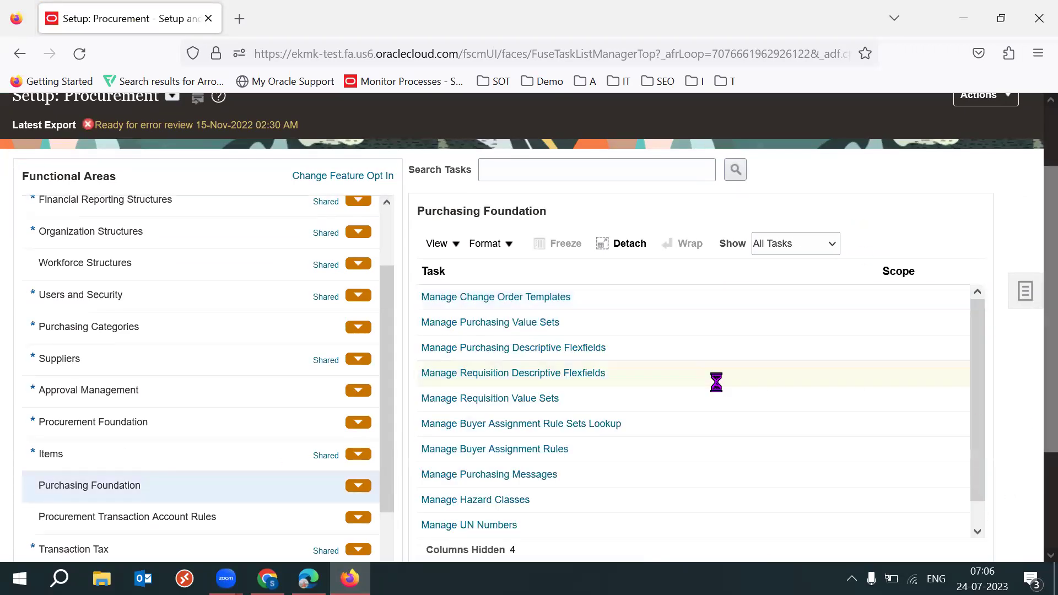
# Review the requisition flexfields (lines, distributions) and edit the POR_REQUISITION_HEADERS flexfield
pyautogui.click(555, 380)
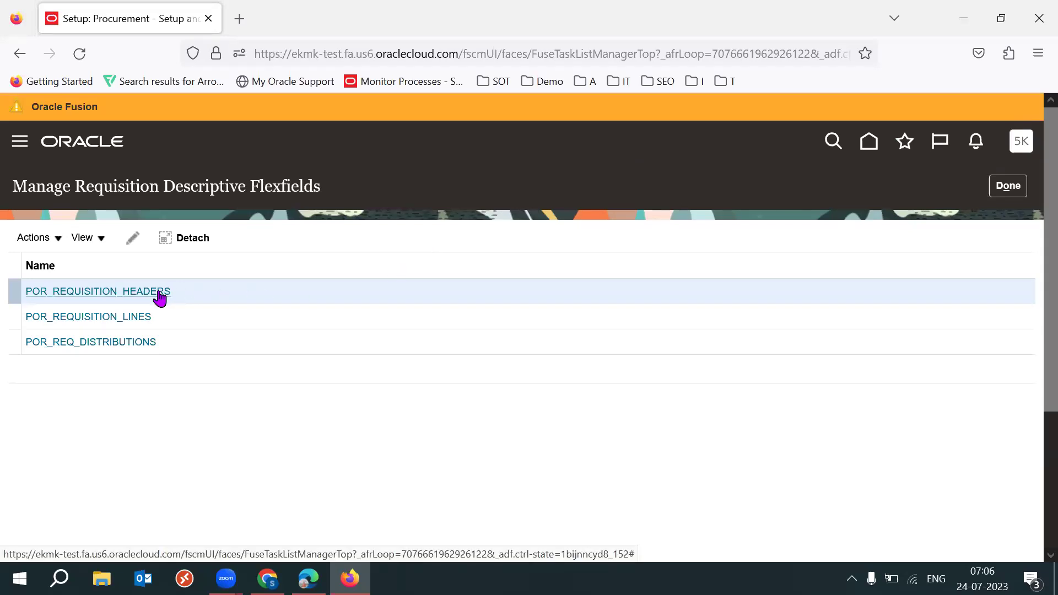
pyautogui.click(235, 311)
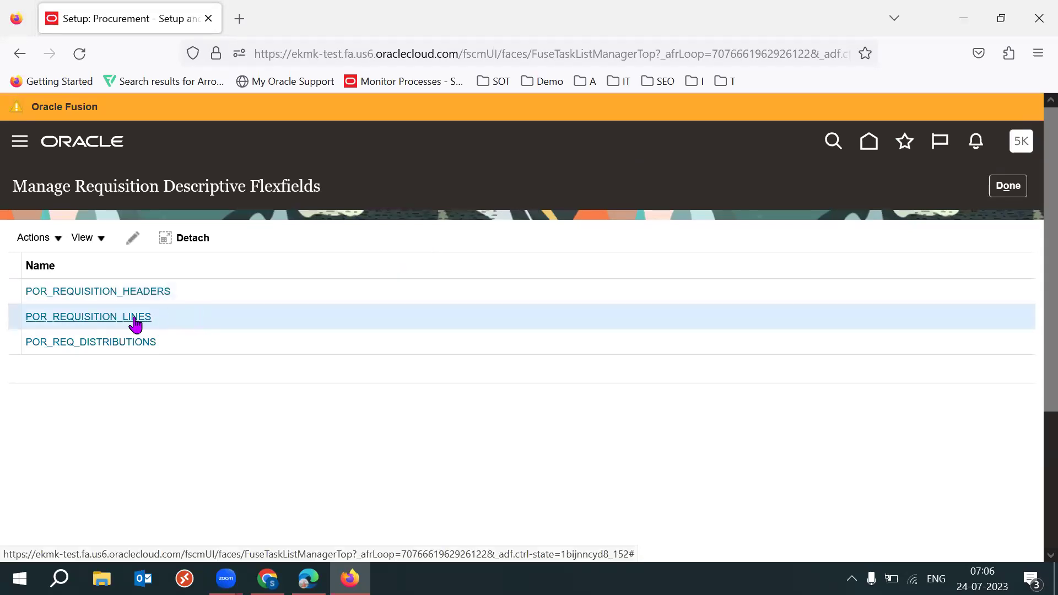
pyautogui.click(195, 341)
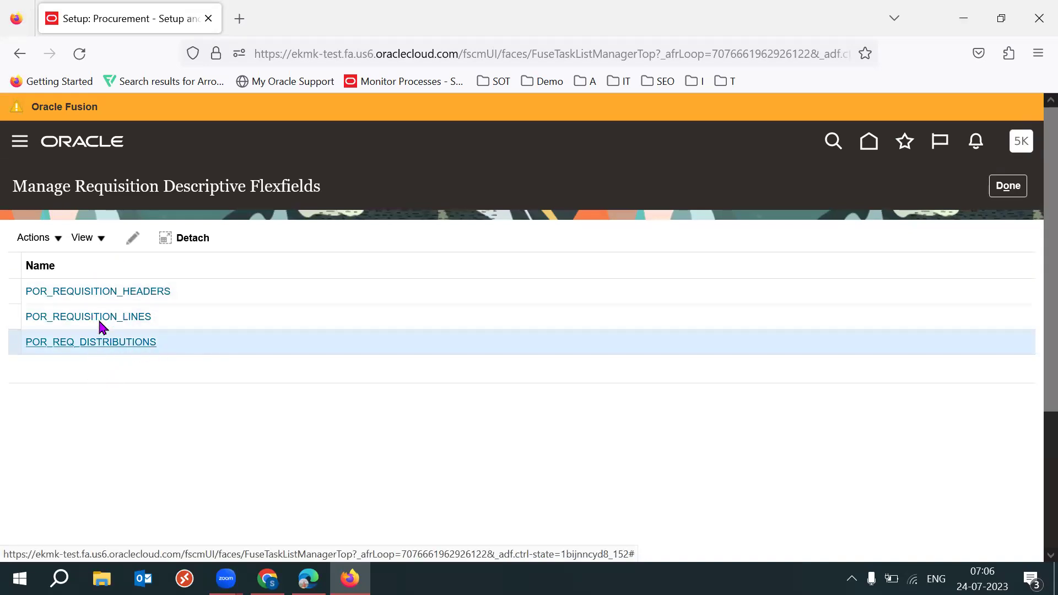
pyautogui.click(143, 291)
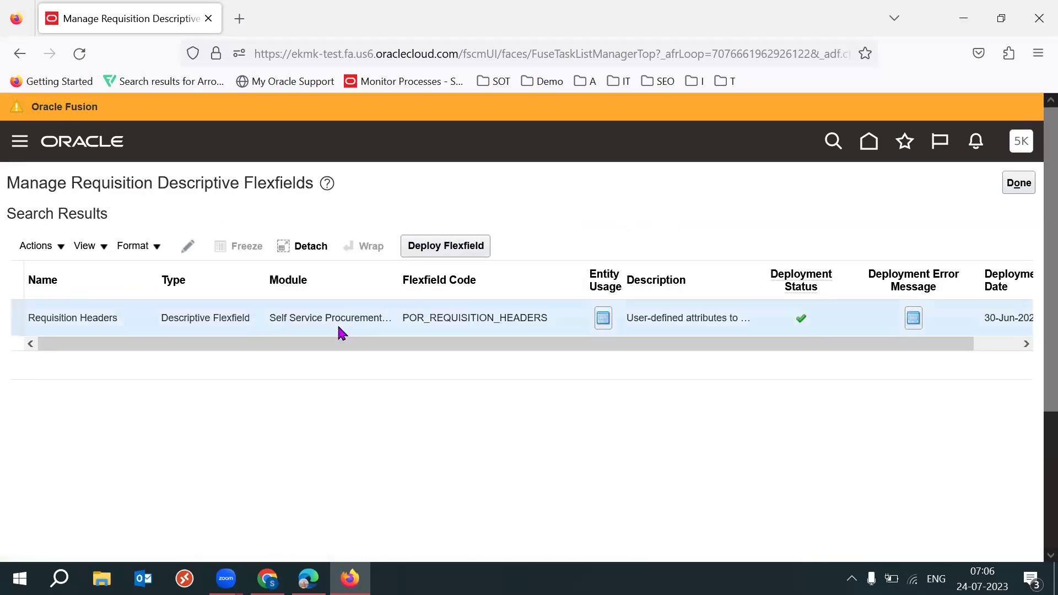
pyautogui.click(187, 245)
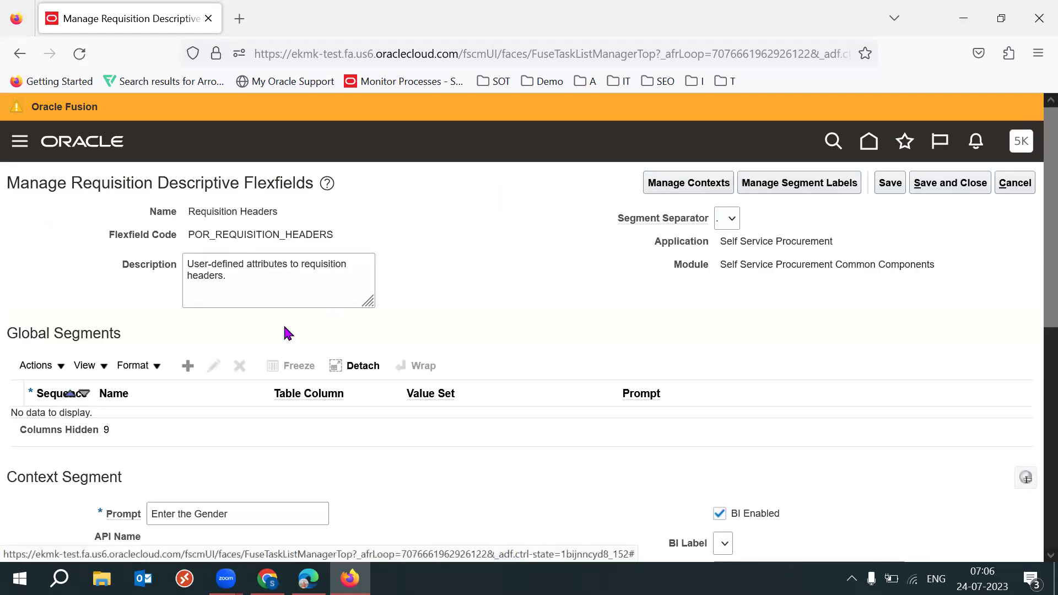
# Start a new Requisition Headers global segment, view its Data Type options, then cancel it
pyautogui.click(188, 366)
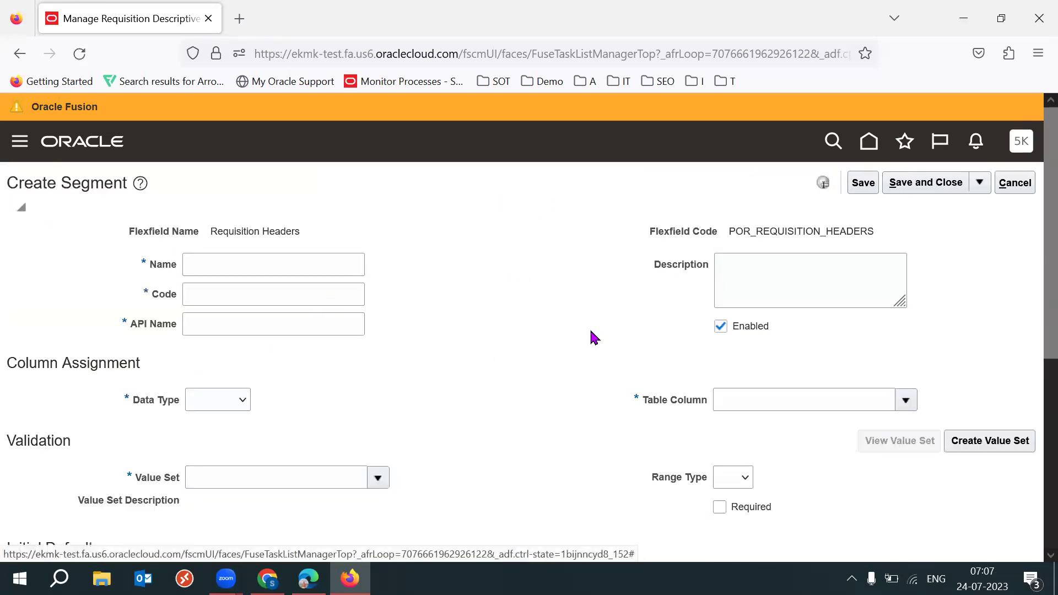
pyautogui.scroll(-3, 1032, 331)
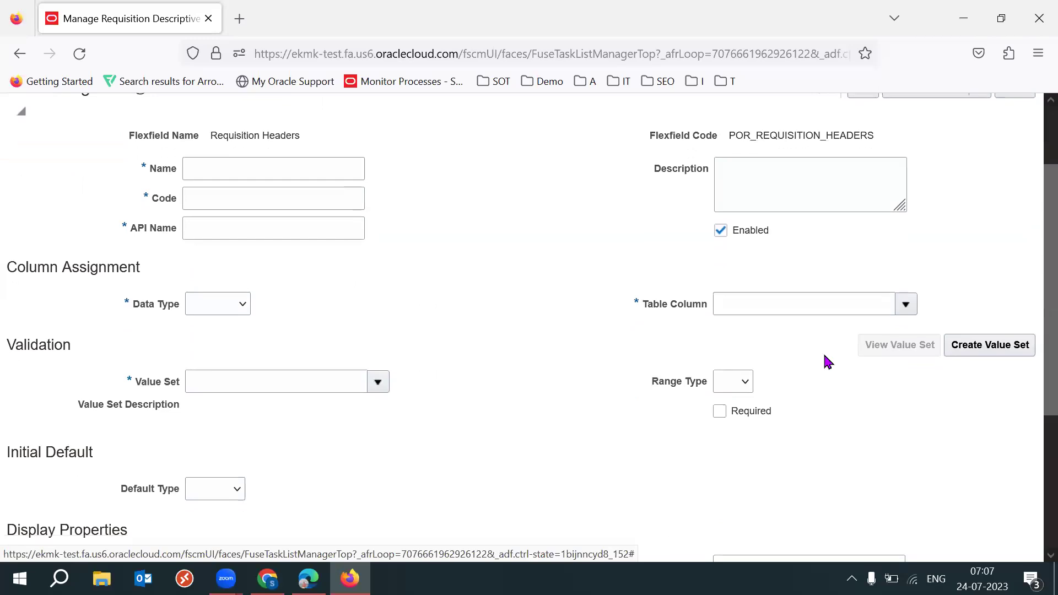
pyautogui.click(238, 308)
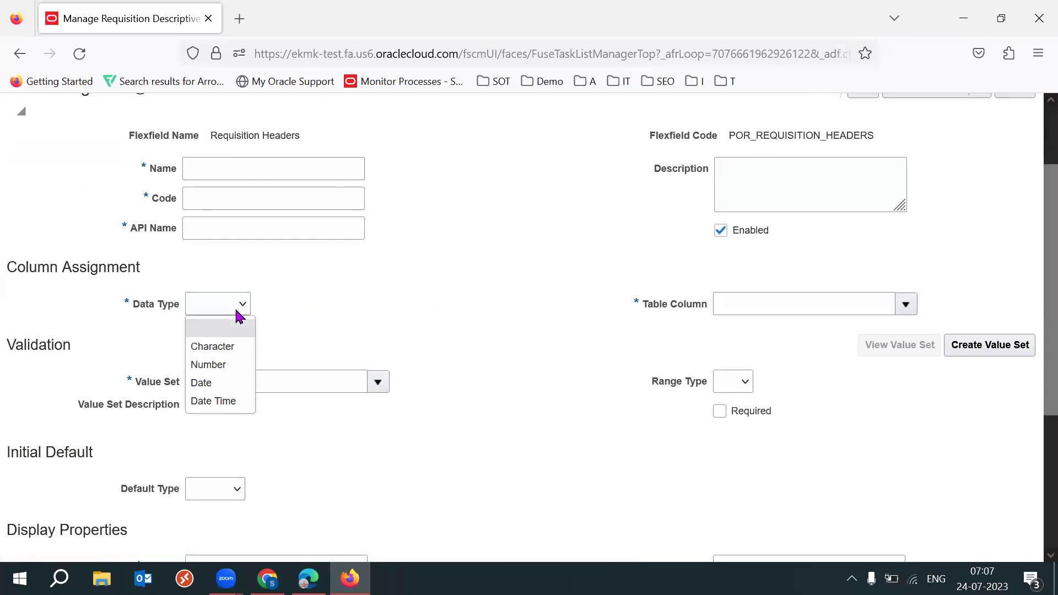
pyautogui.click(543, 307)
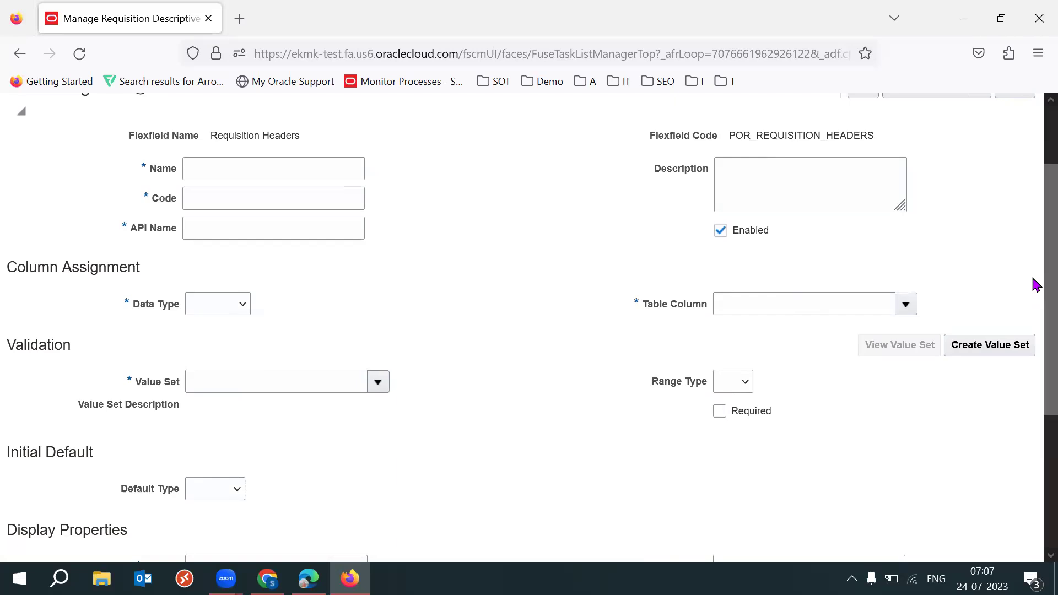
pyautogui.moveTo(1032, 279); pyautogui.dragTo(1033, 405)
pyautogui.scroll(-2, 1032, 495)
pyautogui.scroll(5, 1032, 292)
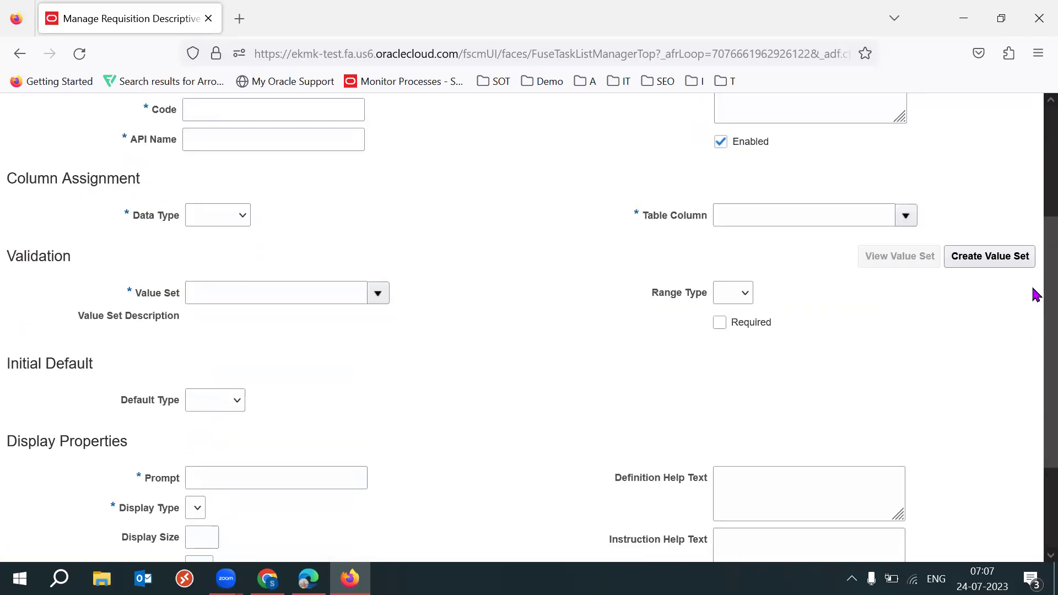
pyautogui.scroll(1, 1034, 248)
pyautogui.scroll(-6, 1034, 347)
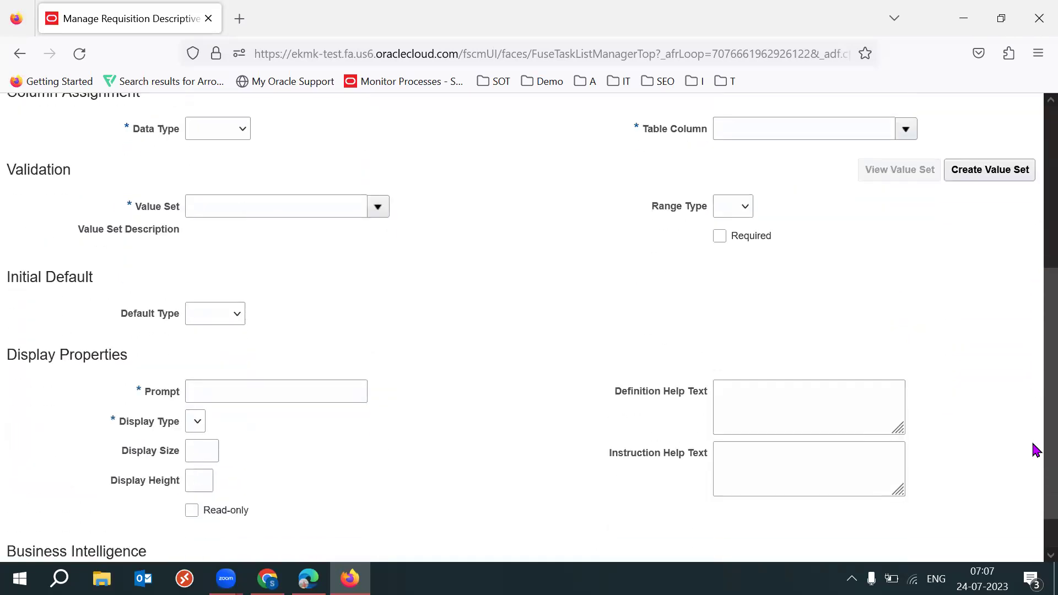
pyautogui.scroll(6, 1034, 275)
pyautogui.click(1015, 175)
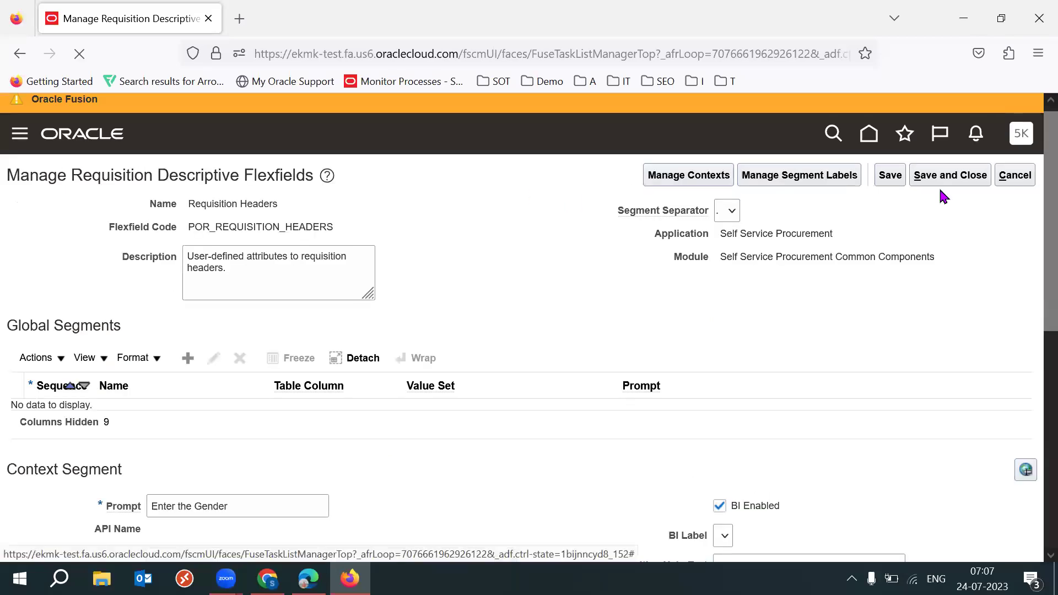
# Exit the requisition flexfield screens unsaved and launch Manage Purchasing Descriptive Flexfields
pyautogui.click(1022, 175)
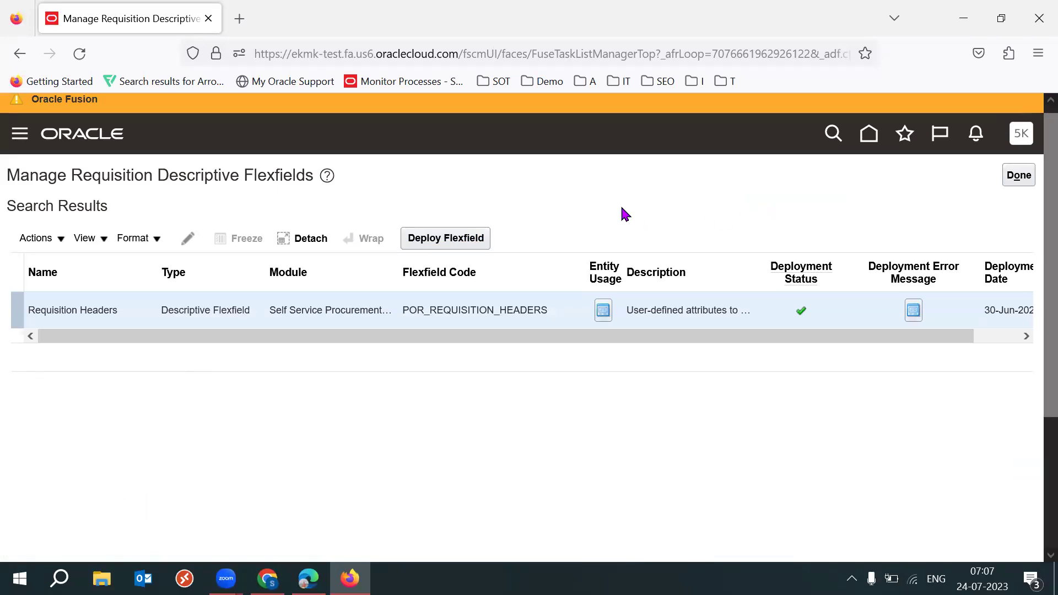
pyautogui.click(1023, 177)
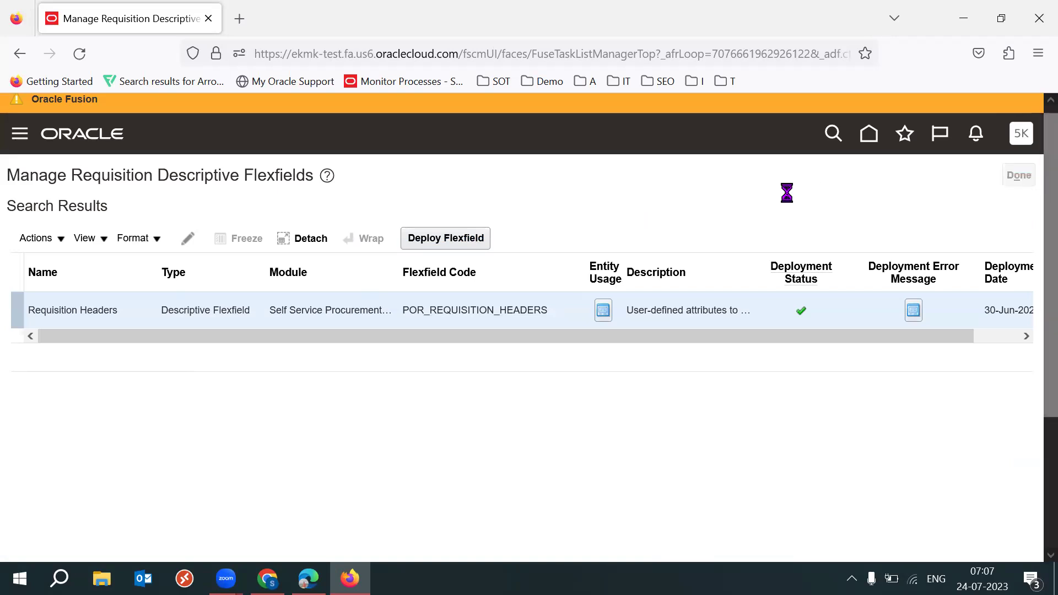
pyautogui.click(1009, 179)
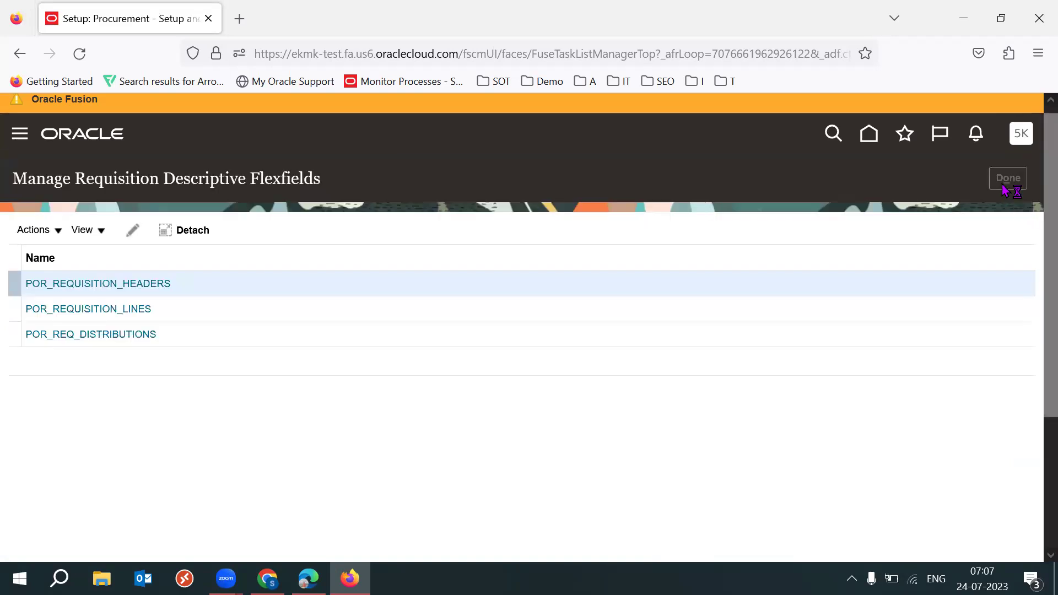
pyautogui.scroll(-2, 1035, 314)
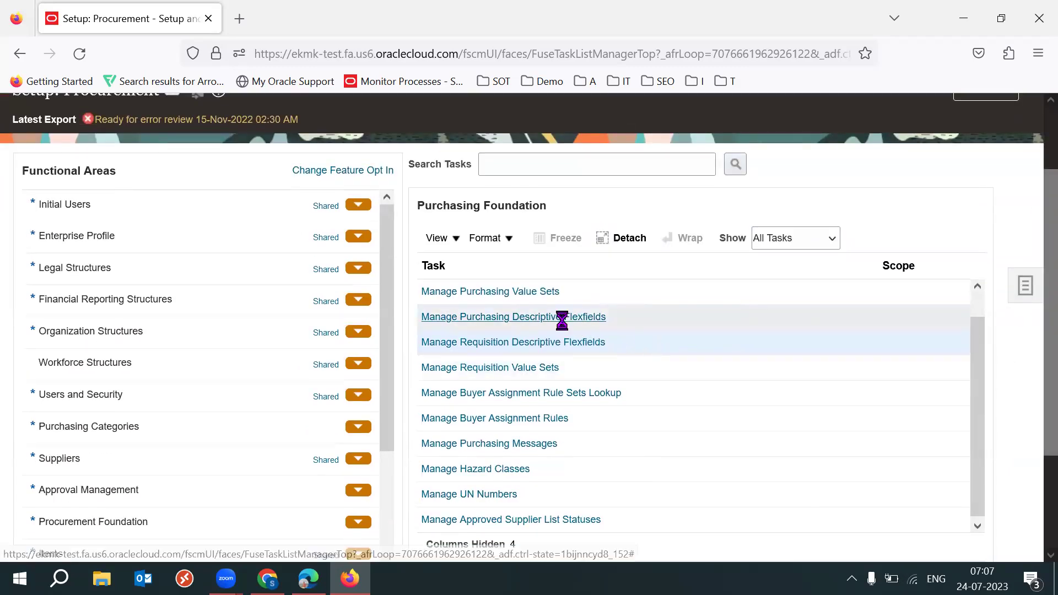
pyautogui.click(561, 317)
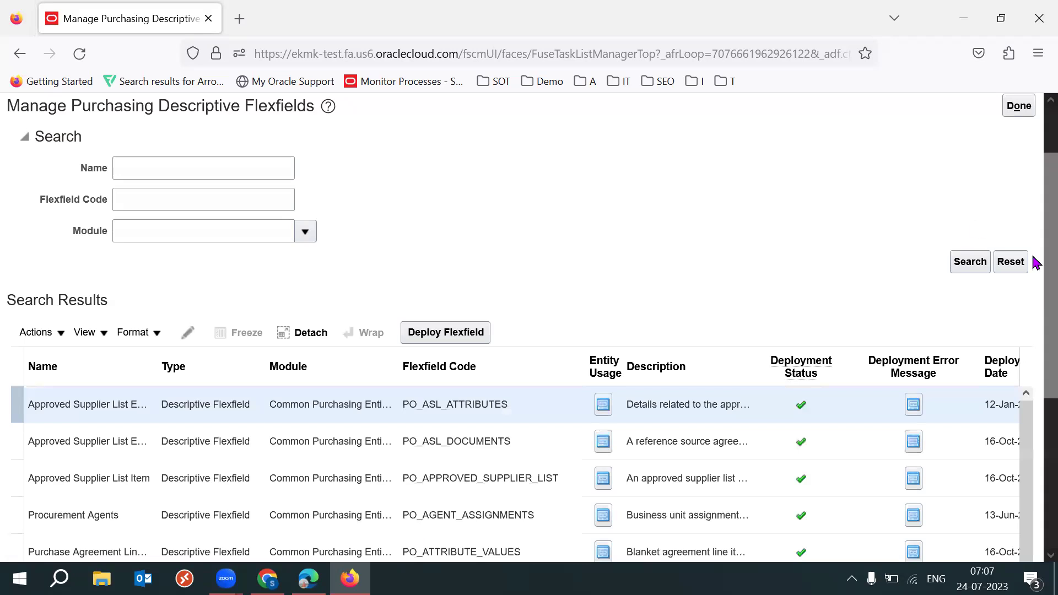
# Review the PO_APPROVED_SUPPLIER_LIST and PO_AGENT_ASSIGNMENTS flexfields, opening Procurement Agents for edit
pyautogui.moveTo(1032, 246); pyautogui.dragTo(1034, 344)
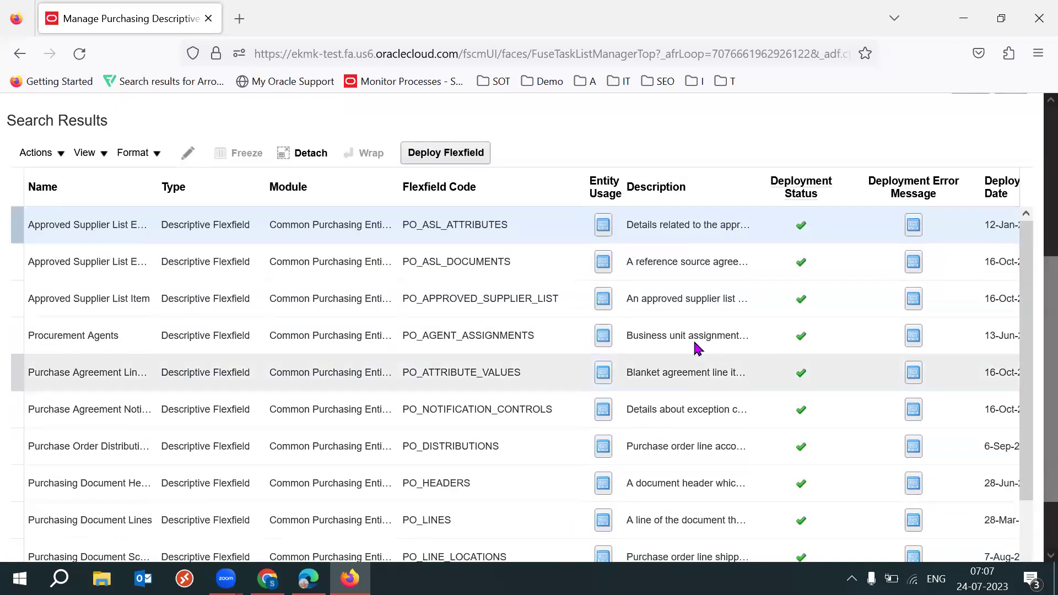
pyautogui.click(515, 304)
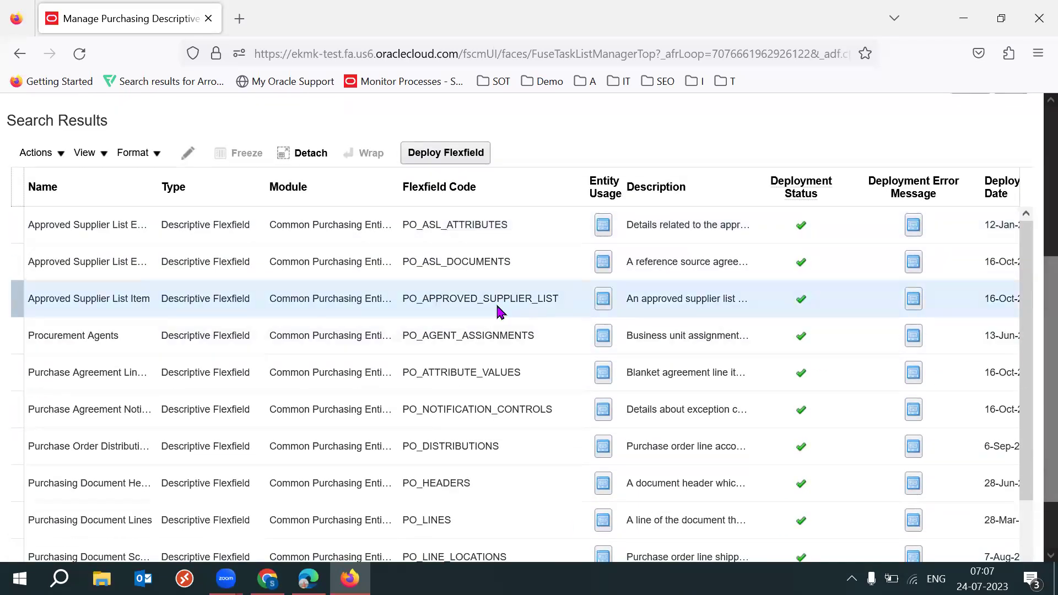
pyautogui.doubleClick(498, 309)
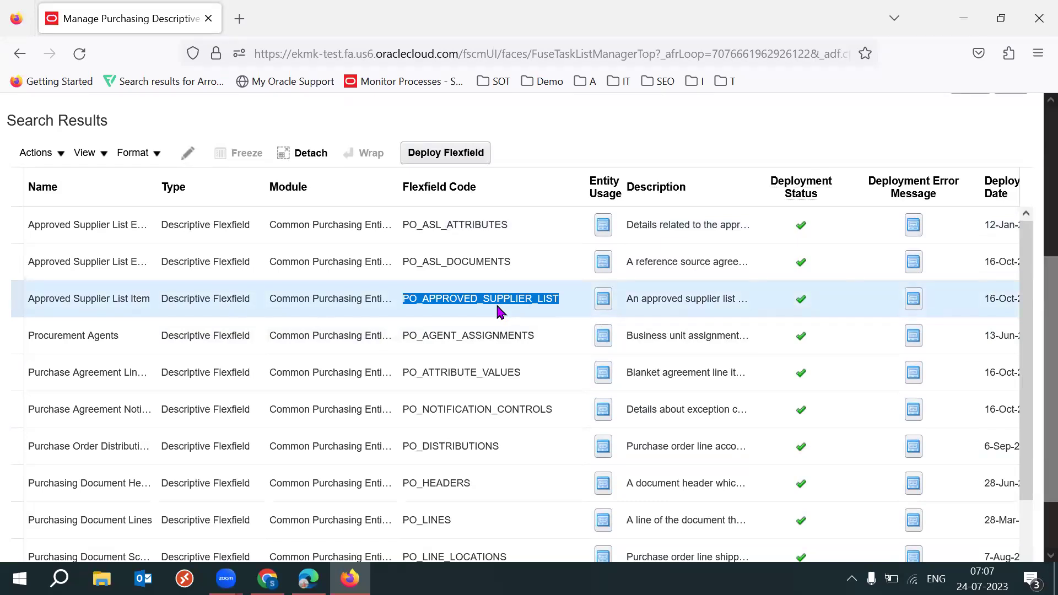
pyautogui.doubleClick(474, 338)
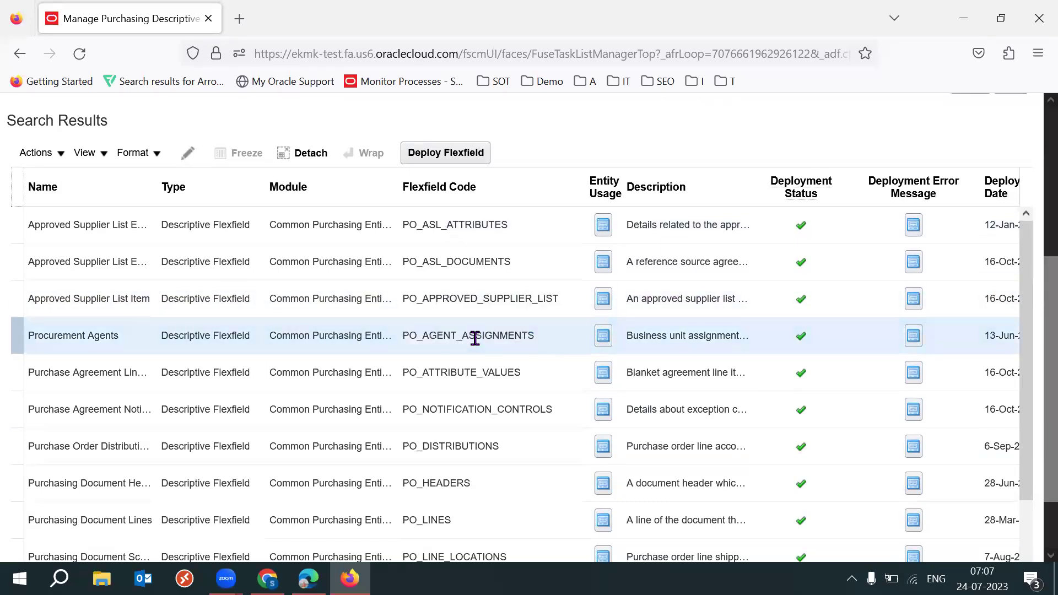
pyautogui.doubleClick(475, 338)
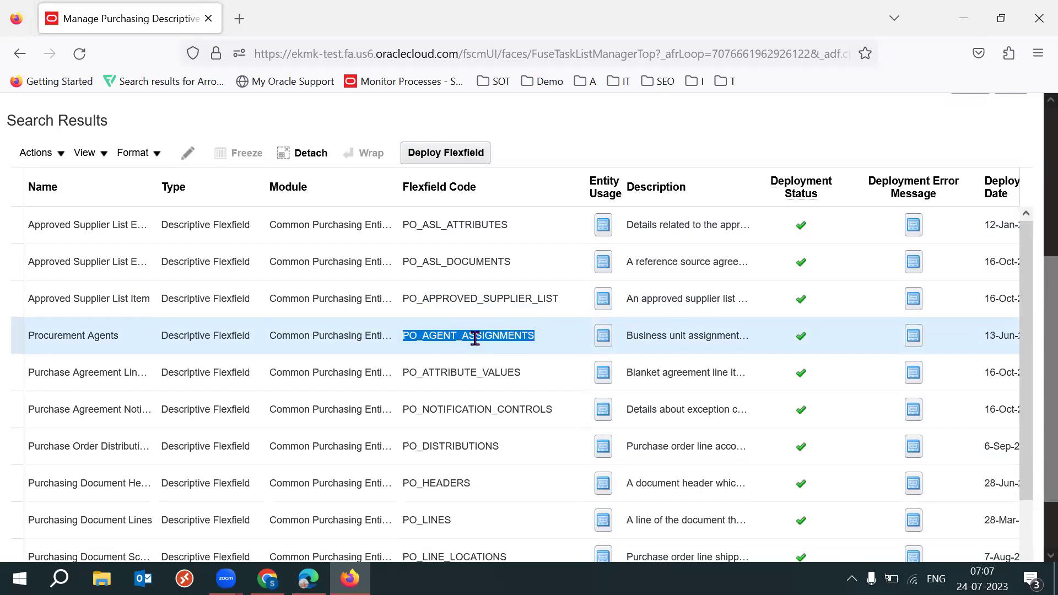
pyautogui.doubleClick(474, 337)
pyautogui.click(188, 152)
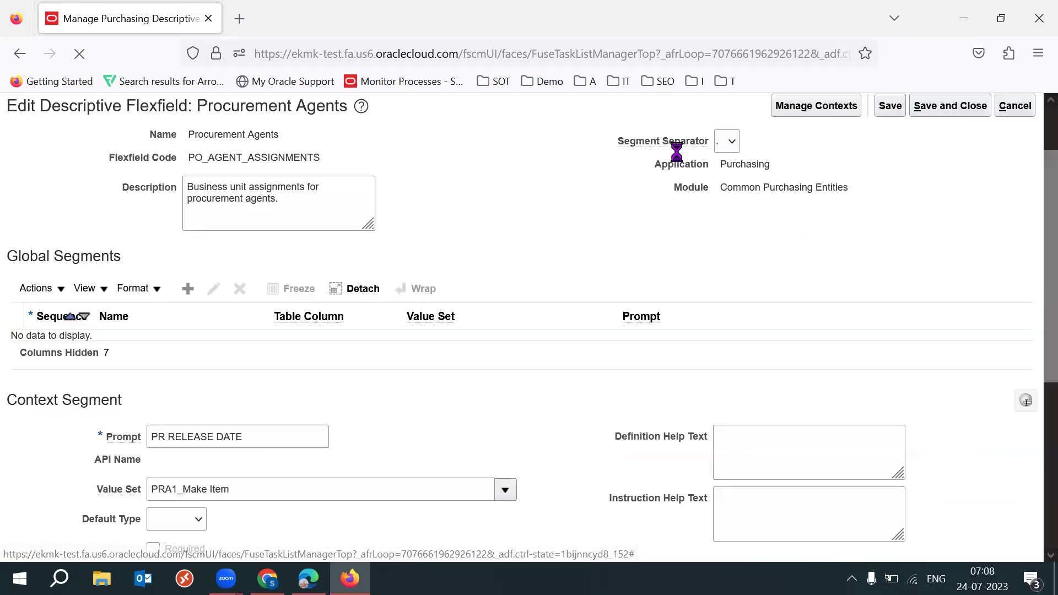
pyautogui.moveTo(249, 110); pyautogui.dragTo(319, 113)
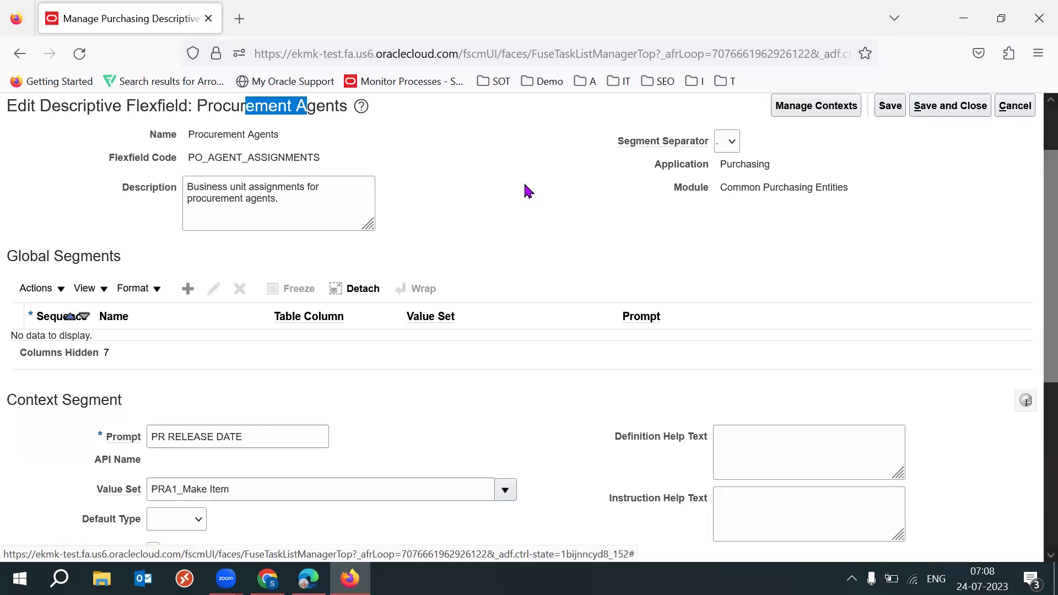
pyautogui.click(529, 189)
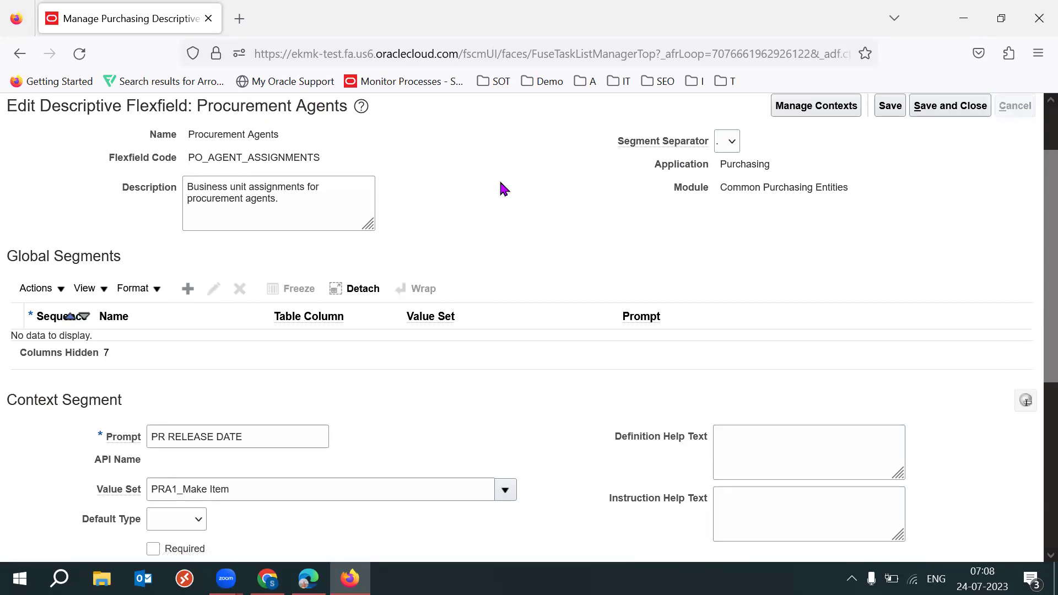
# Review the PO_HEADERS, Purchasing Document Lines and PO_LINE_TYPES flexfields, then close the page
pyautogui.moveTo(1034, 259); pyautogui.dragTo(1034, 398)
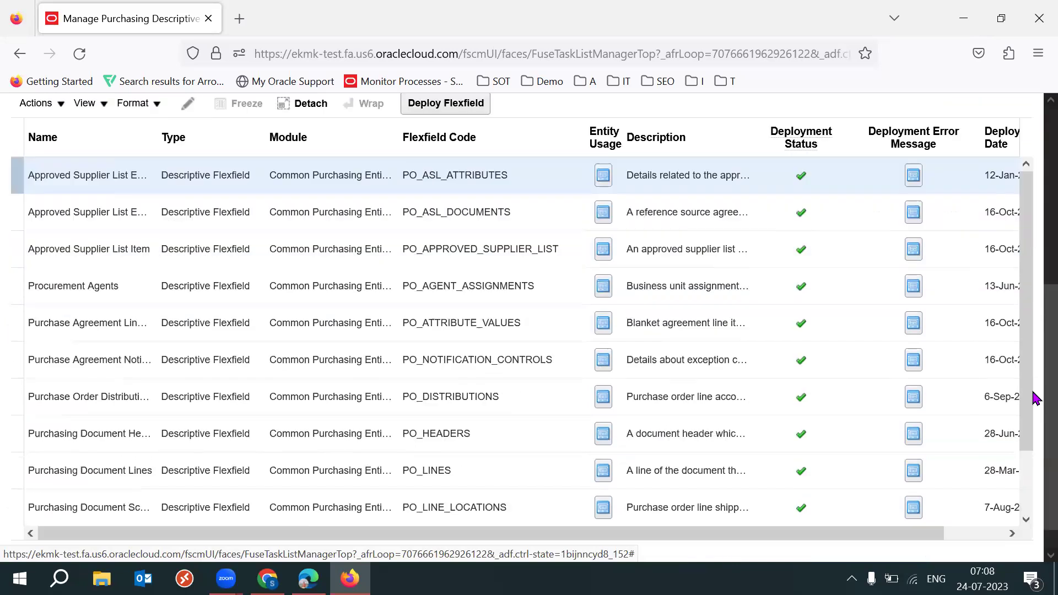
pyautogui.click(495, 428)
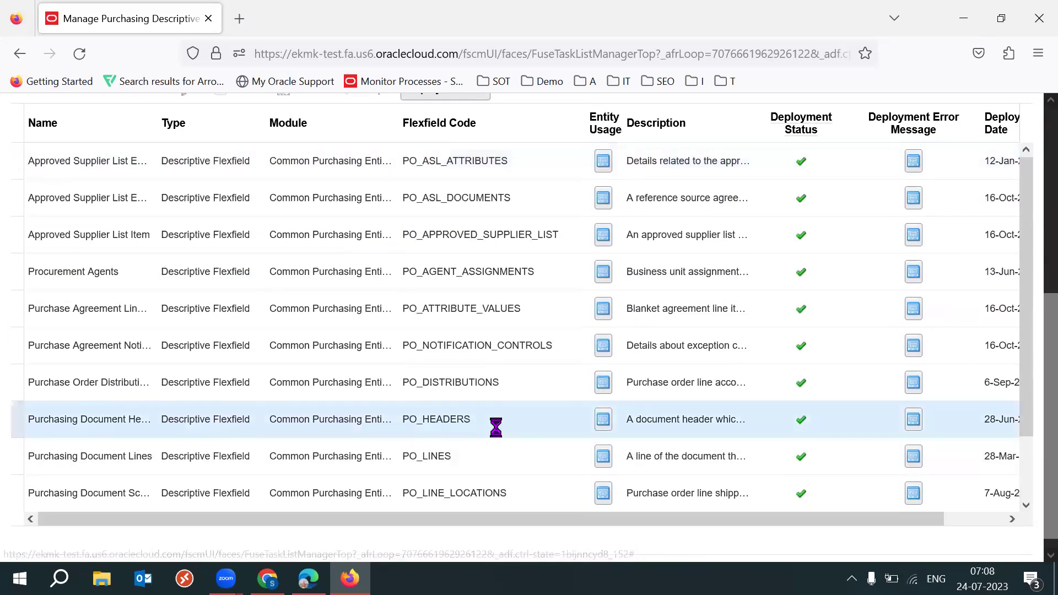
pyautogui.moveTo(418, 419); pyautogui.dragTo(502, 425)
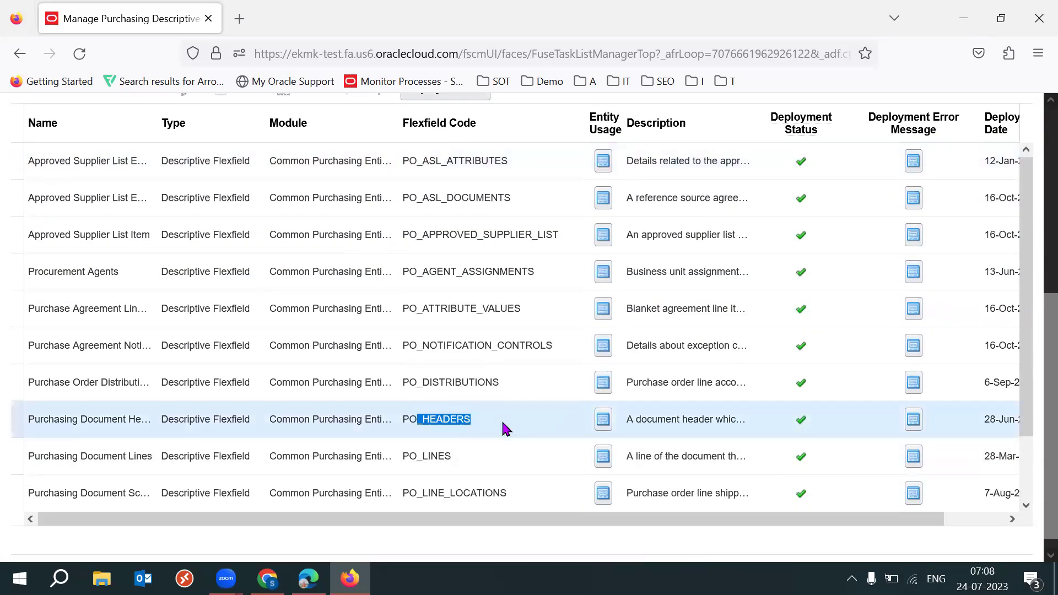
pyautogui.click(467, 468)
pyautogui.moveTo(1022, 358); pyautogui.dragTo(1025, 452)
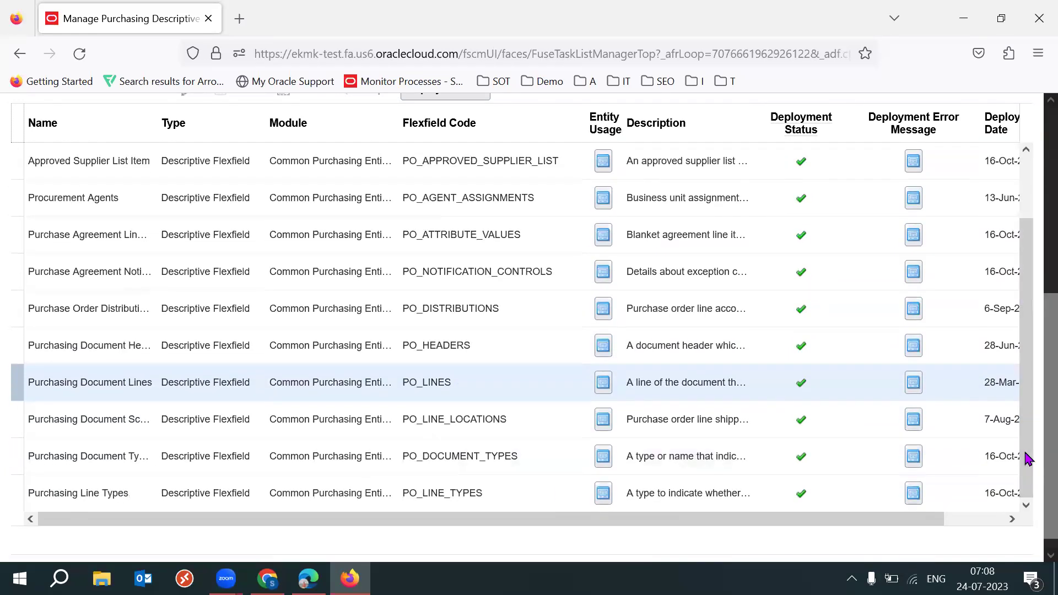
pyautogui.click(511, 499)
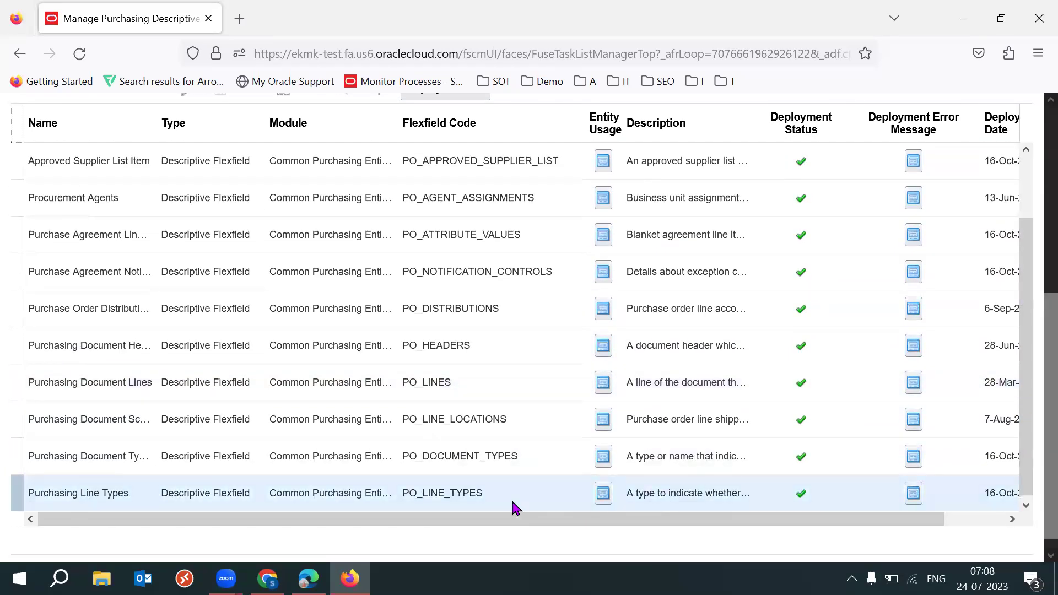
pyautogui.doubleClick(441, 493)
pyautogui.doubleClick(440, 493)
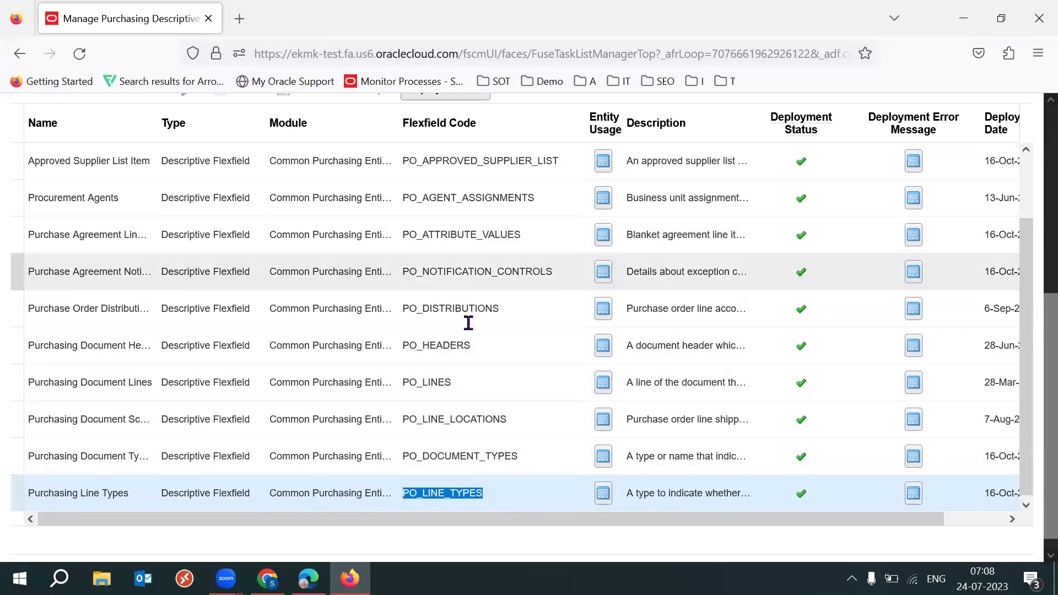
pyautogui.moveTo(1027, 405); pyautogui.dragTo(1025, 331)
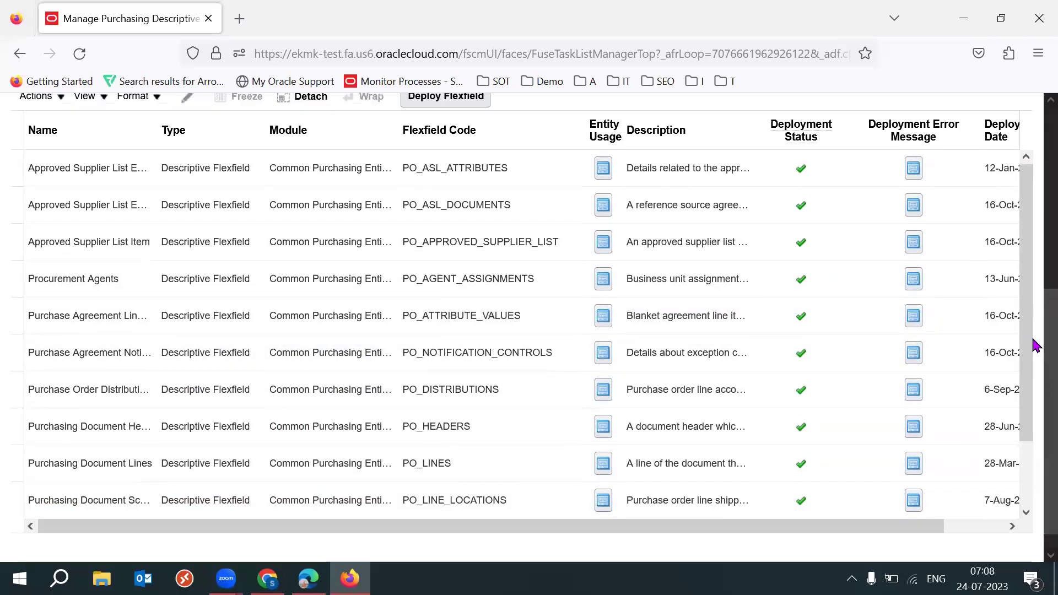
pyautogui.scroll(5, 1034, 330)
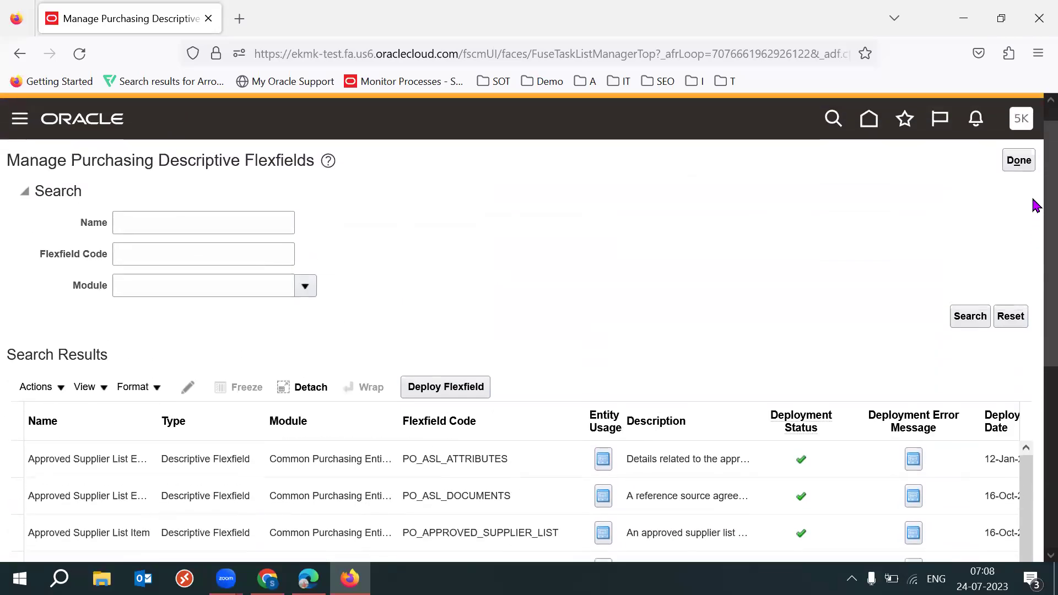
pyautogui.click(1017, 174)
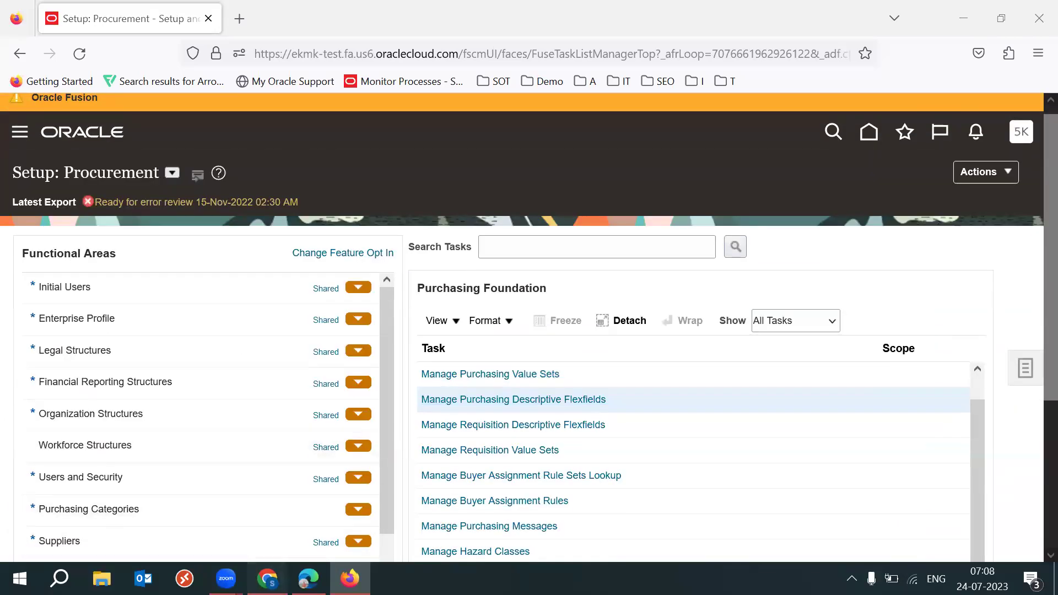
pyautogui.hotkey('alt', 'Tab')
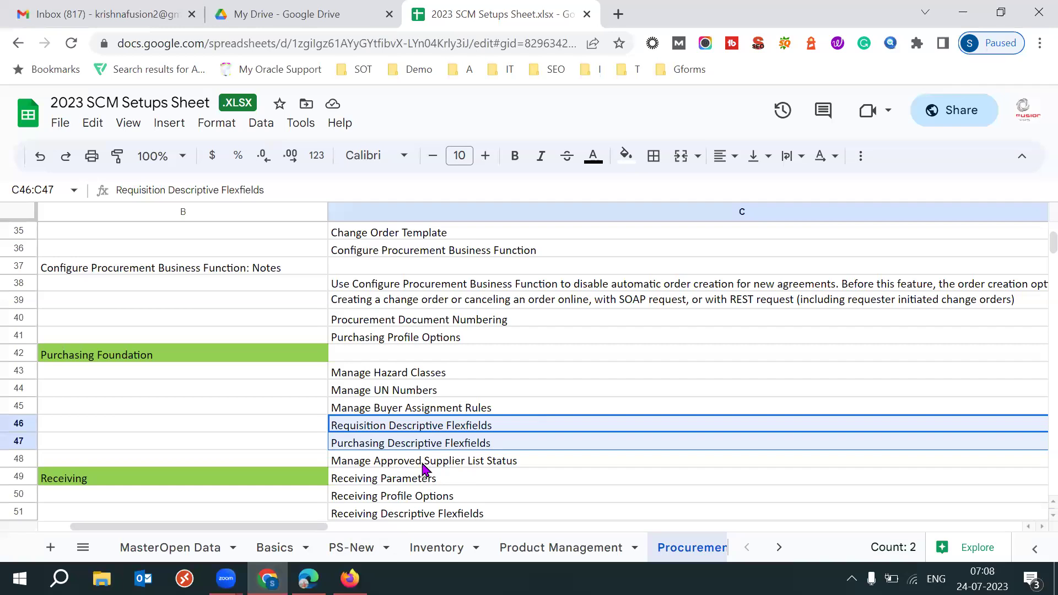
pyautogui.click(375, 467)
pyautogui.click(319, 462)
pyautogui.click(424, 467)
pyautogui.click(314, 466)
pyautogui.click(427, 469)
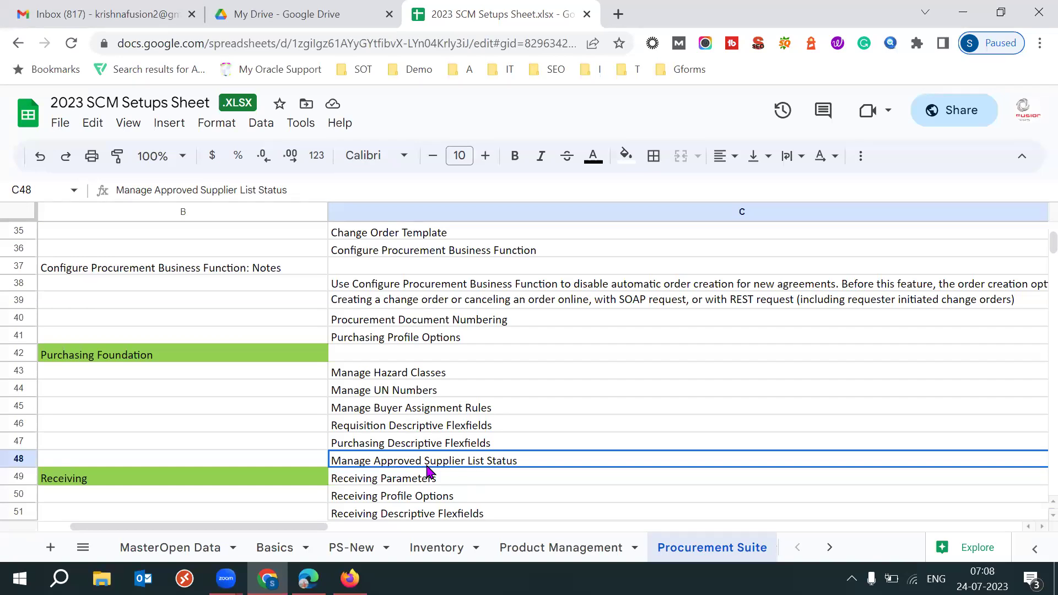
pyautogui.click(274, 483)
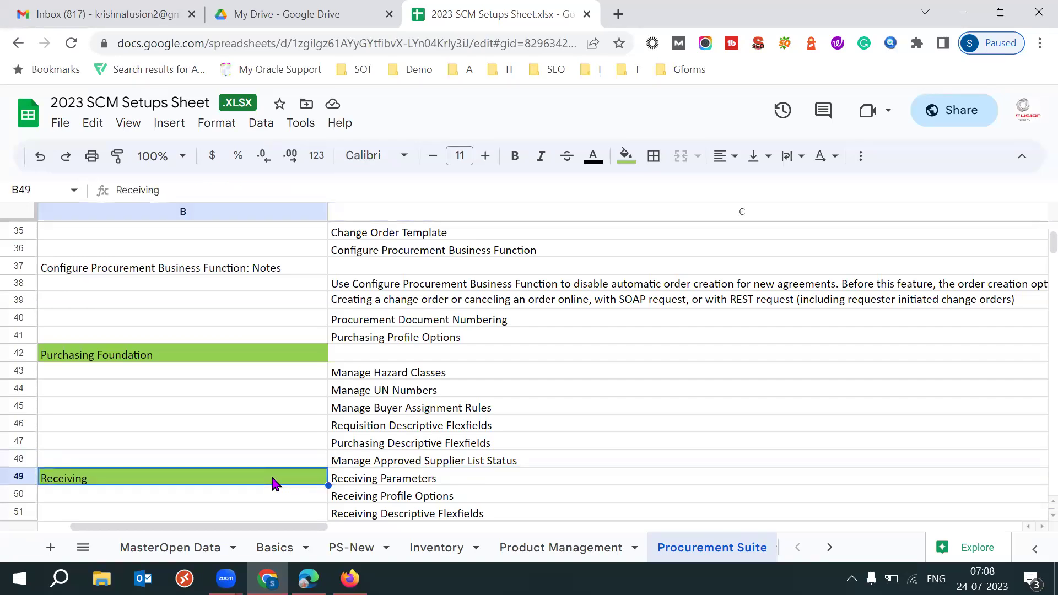
pyautogui.press('Down')
pyautogui.press('Down')
pyautogui.press('Down')
pyautogui.press('Down')
pyautogui.press('Down')
pyautogui.press('Down')
pyautogui.press('Down')
pyautogui.press('Down')
pyautogui.press('Down')
pyautogui.press('Down')
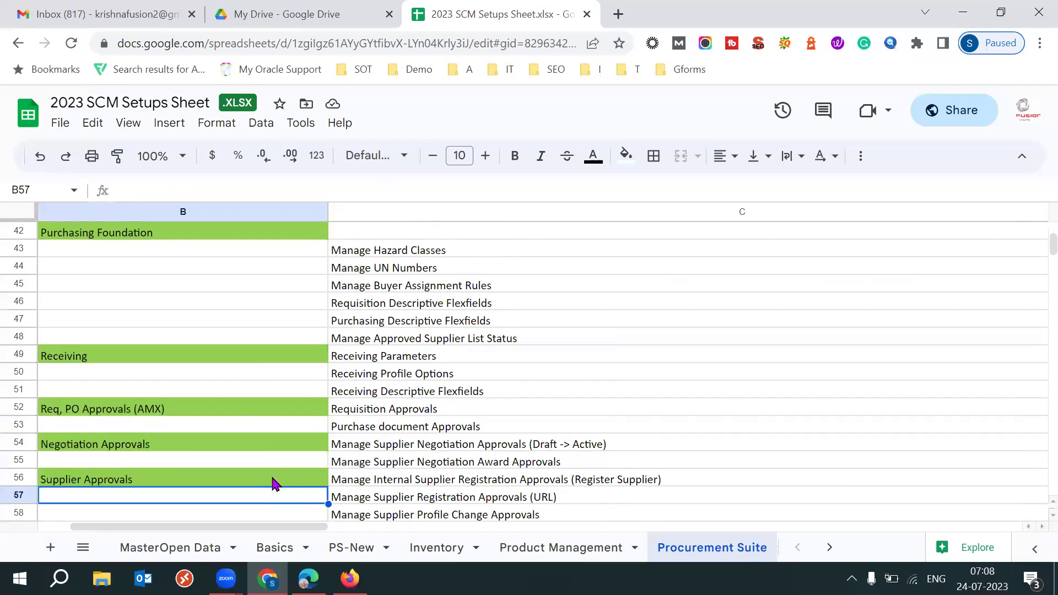
pyautogui.click(120, 325)
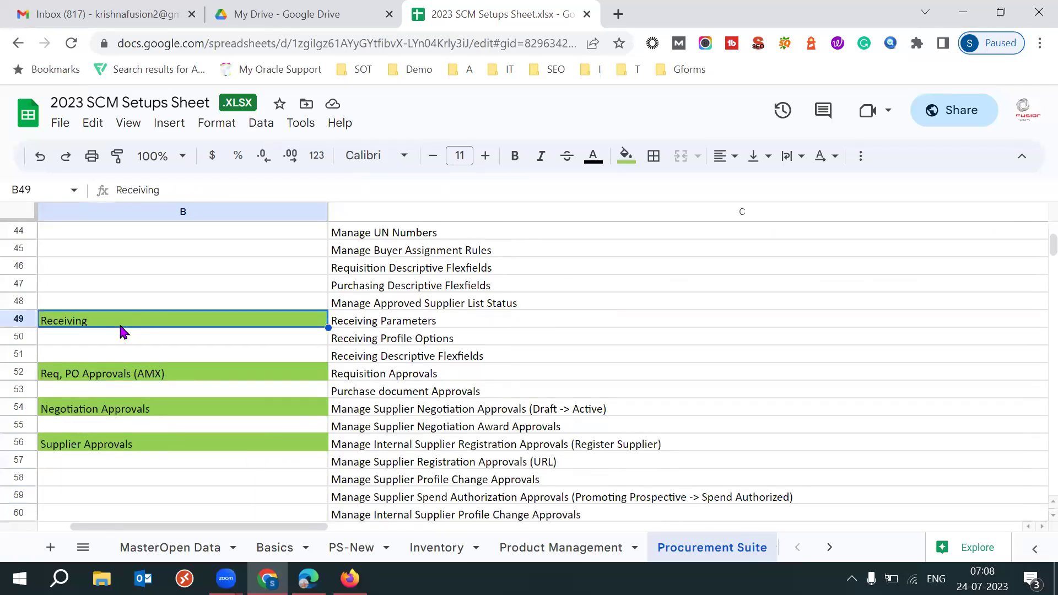
pyautogui.click(401, 323)
pyautogui.click(272, 322)
pyautogui.click(375, 321)
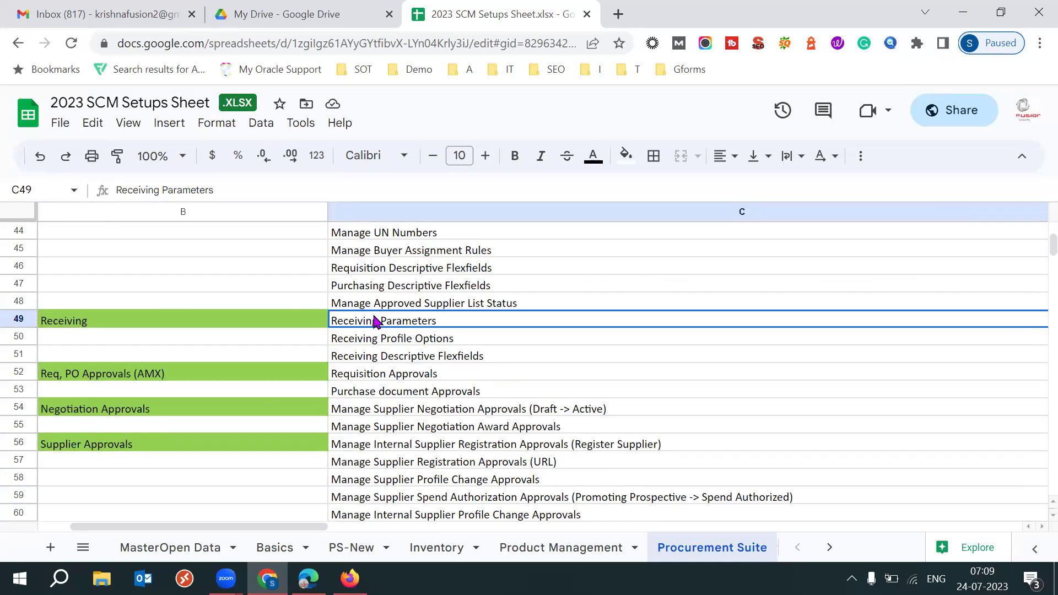
pyautogui.click(349, 578)
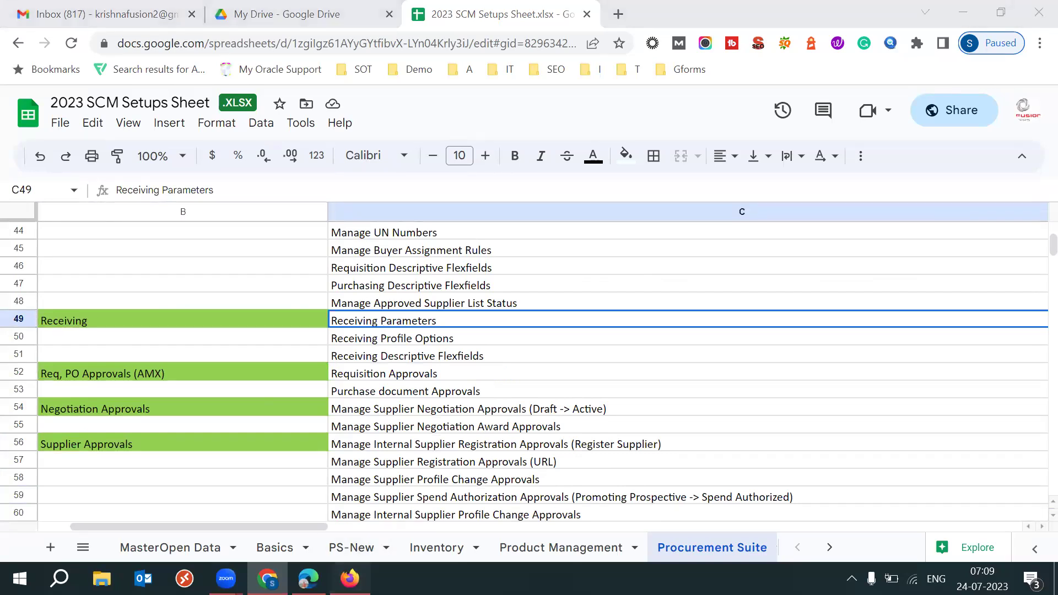
# Find the Receiving tasks and launch Manage Receiving Parameters
pyautogui.scroll(-2, 1033, 281)
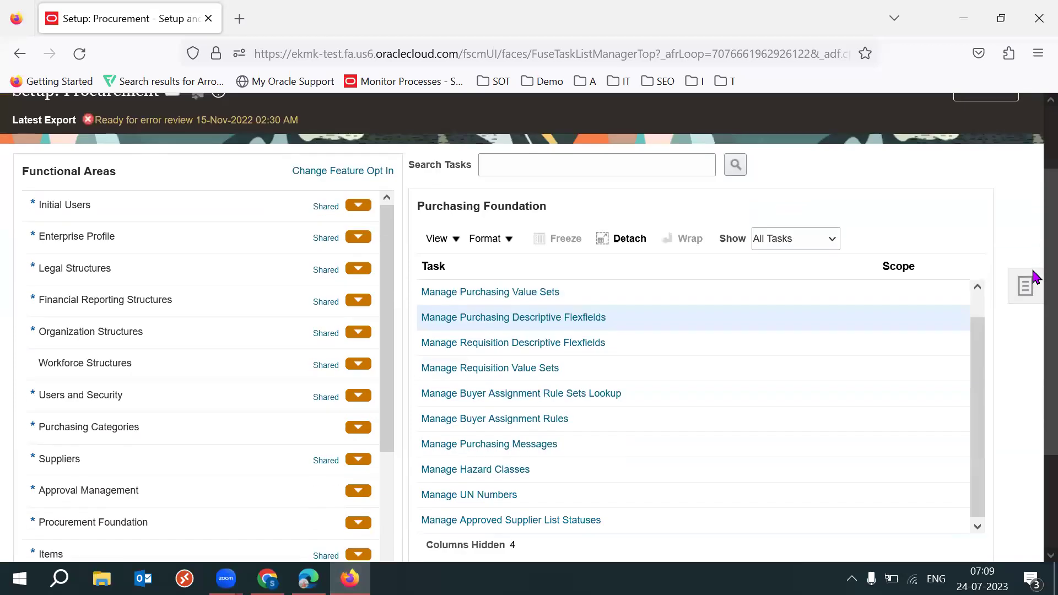
pyautogui.scroll(-3, 1032, 307)
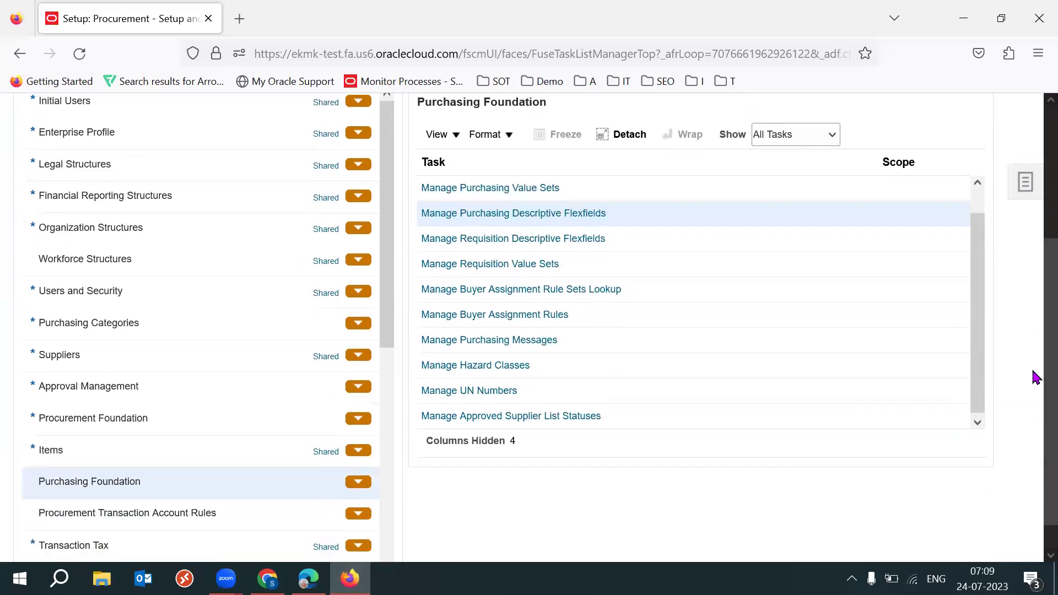
pyautogui.moveTo(390, 300); pyautogui.dragTo(389, 408)
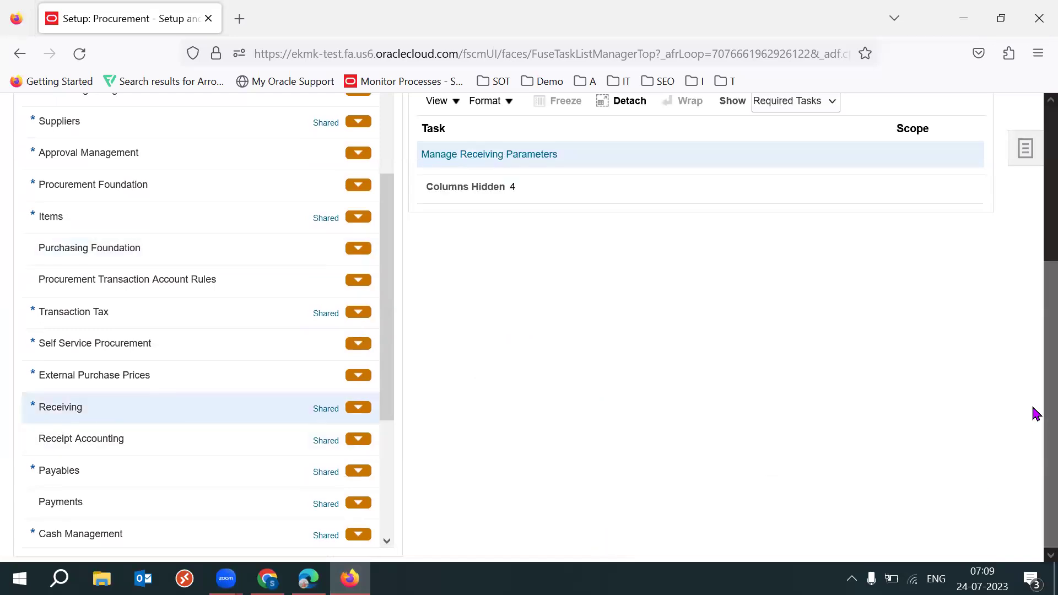
pyautogui.scroll(2, 1034, 380)
pyautogui.click(513, 258)
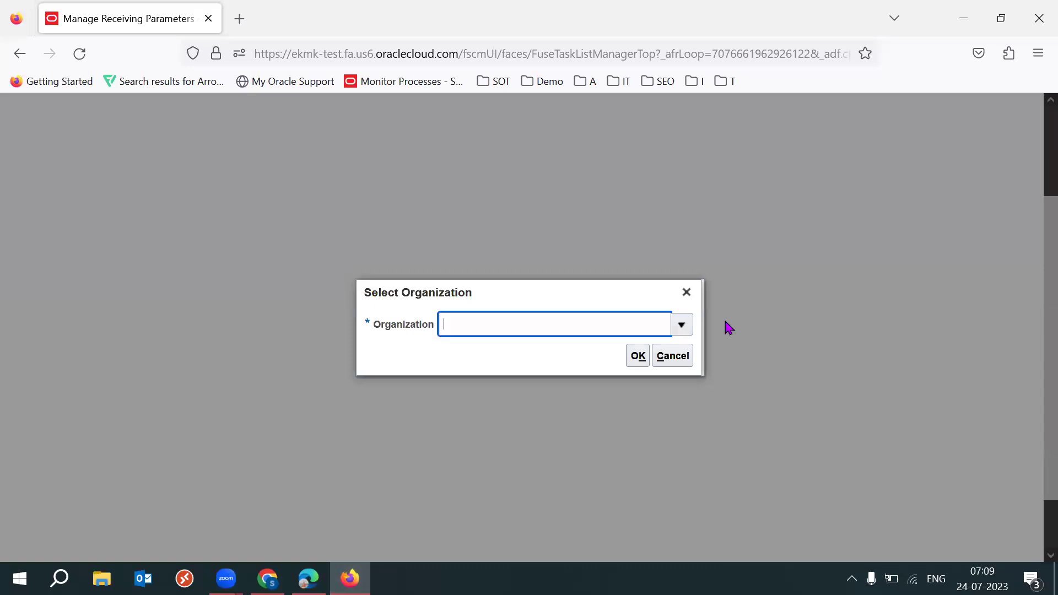
# Choose organization 53KH via a 53K search, open its parameters, then search the computer for '53 batc'
pyautogui.click(682, 325)
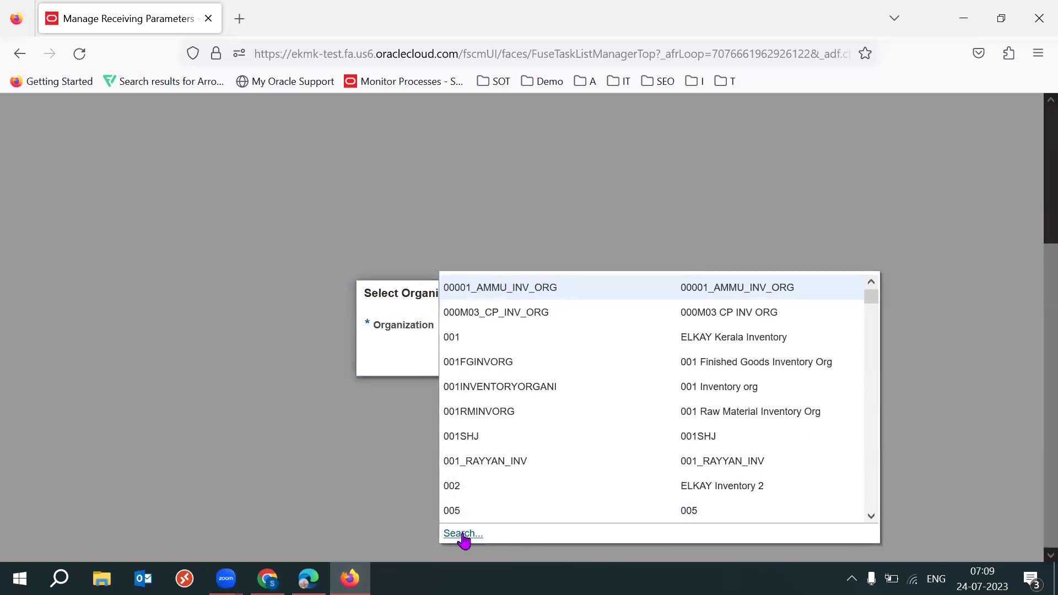
pyautogui.click(463, 533)
pyautogui.click(513, 290)
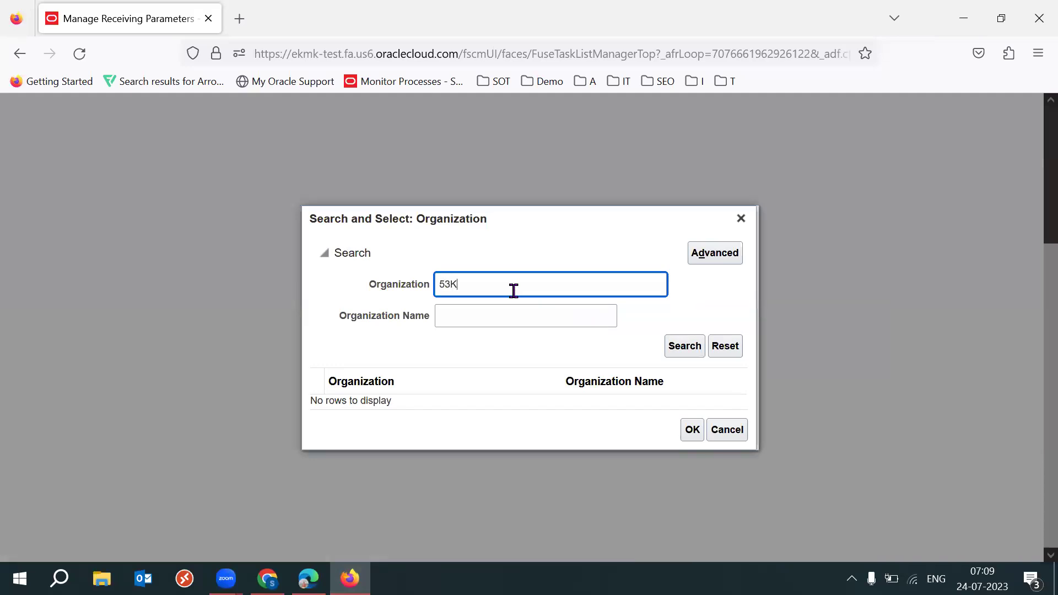
pyautogui.press('Return')
pyautogui.click(406, 418)
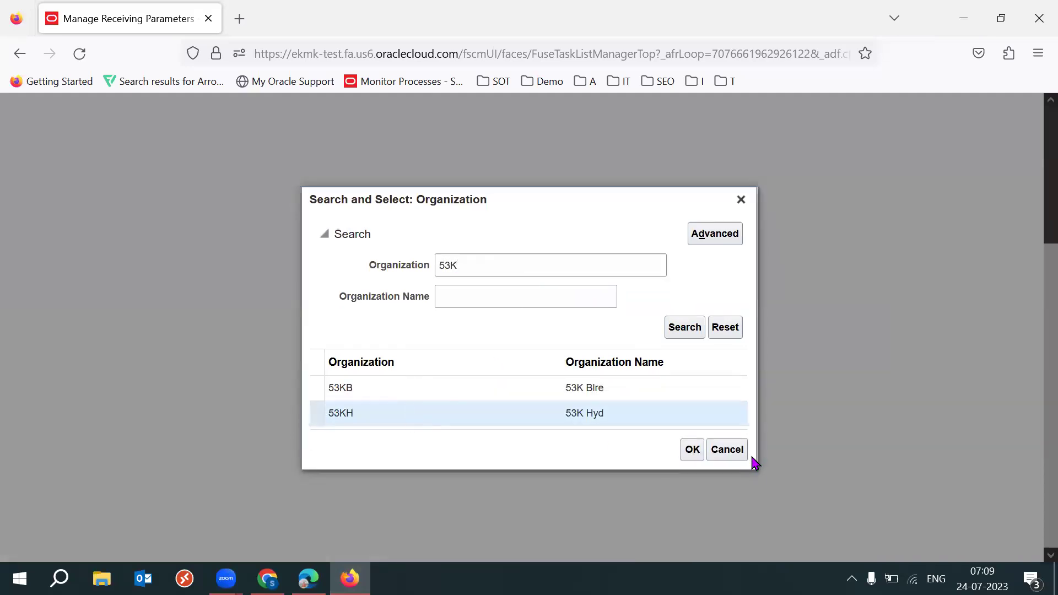
pyautogui.click(691, 450)
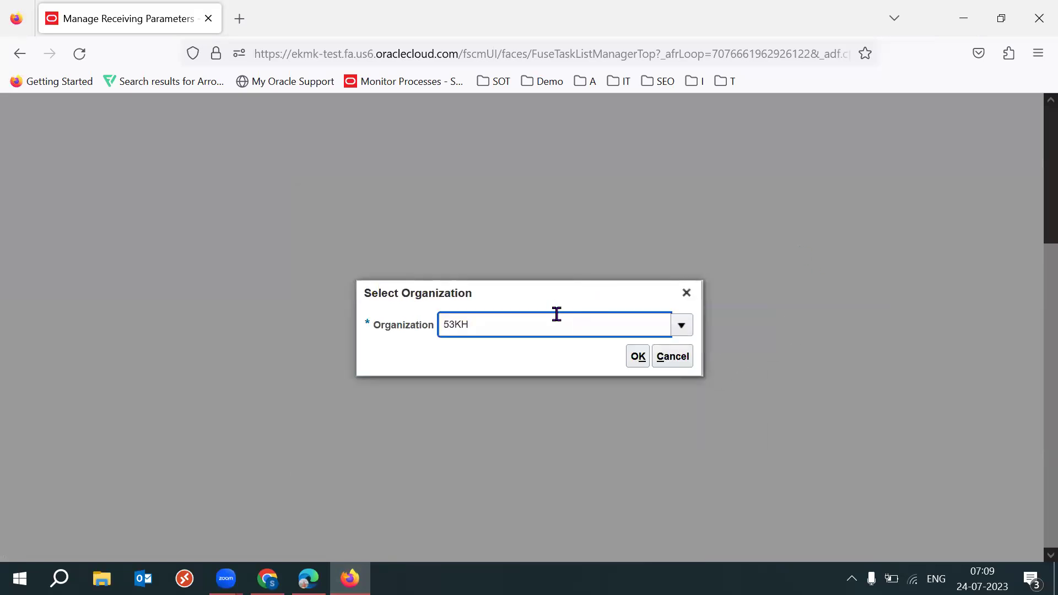
pyautogui.doubleClick(508, 327)
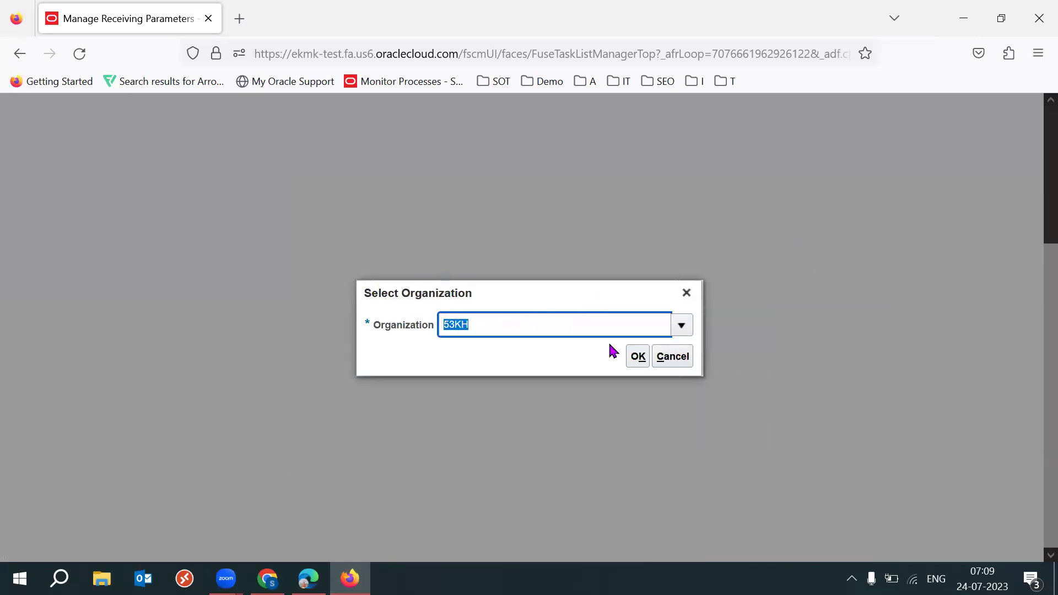
pyautogui.click(638, 358)
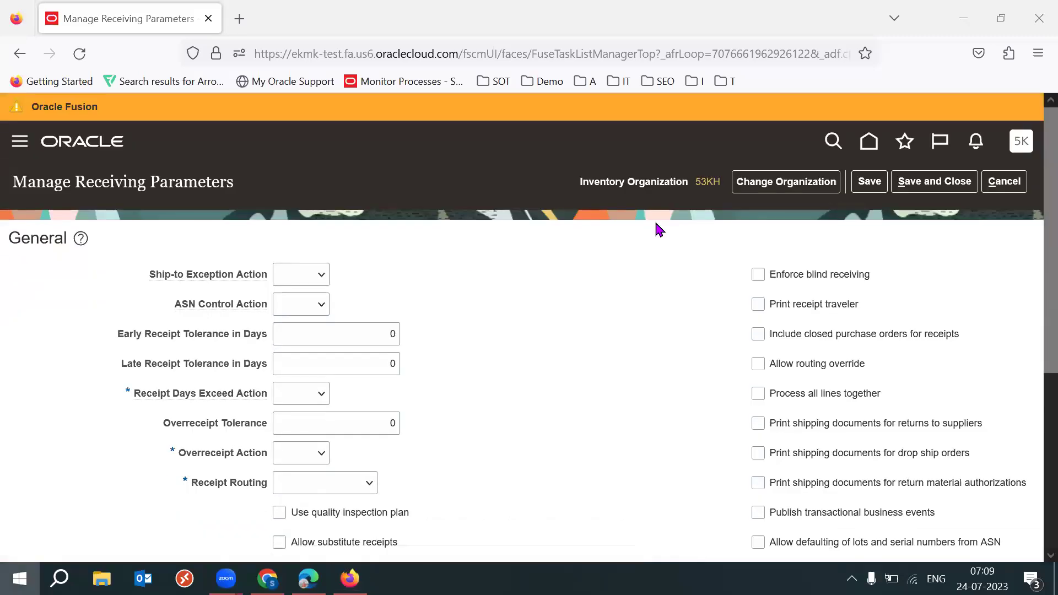
pyautogui.press('super')
pyautogui.write('53')
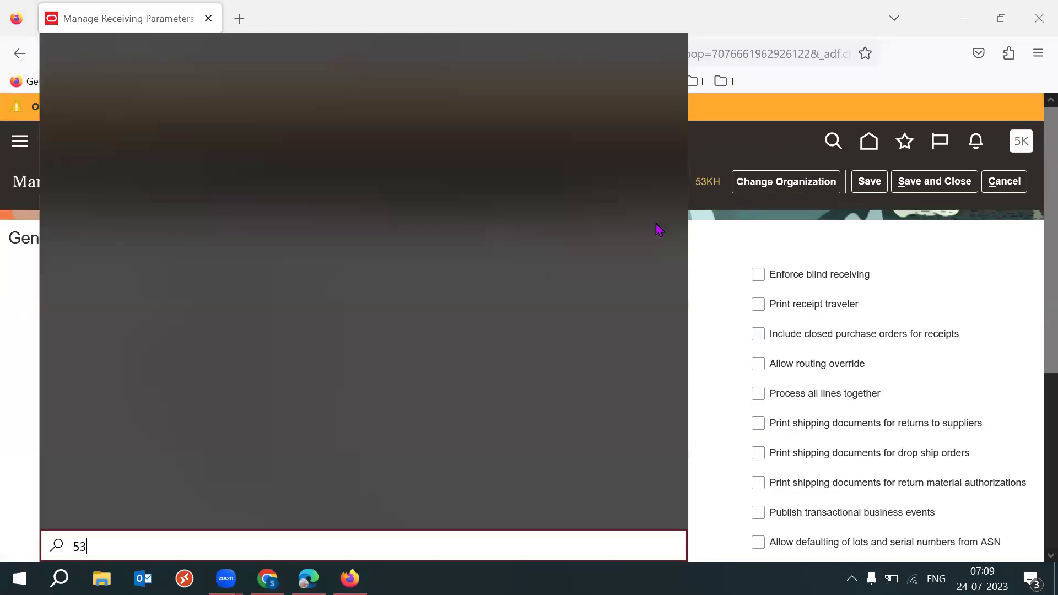
pyautogui.write(' b')
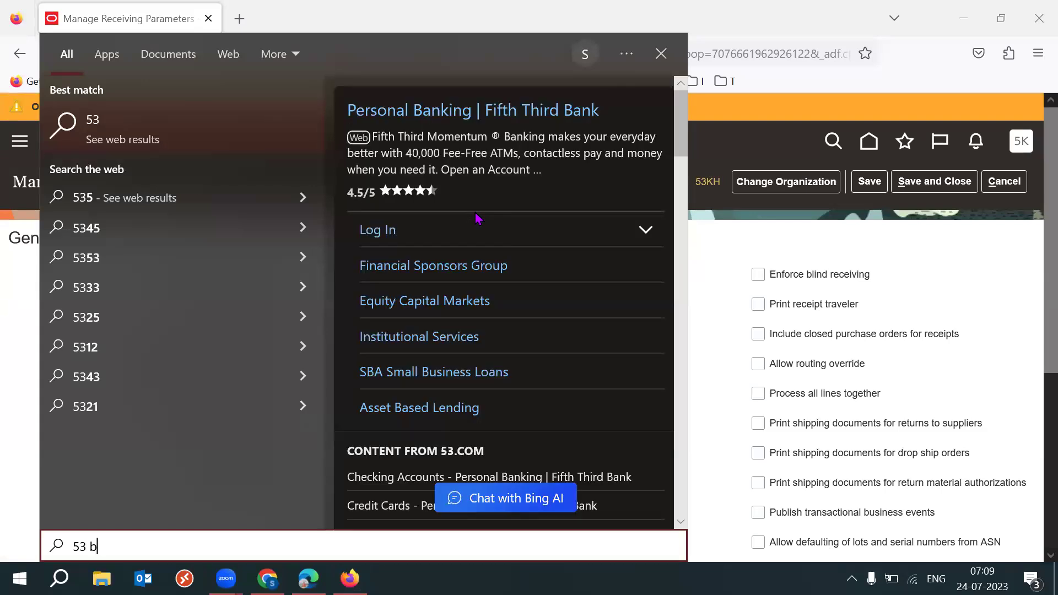
pyautogui.write('at')
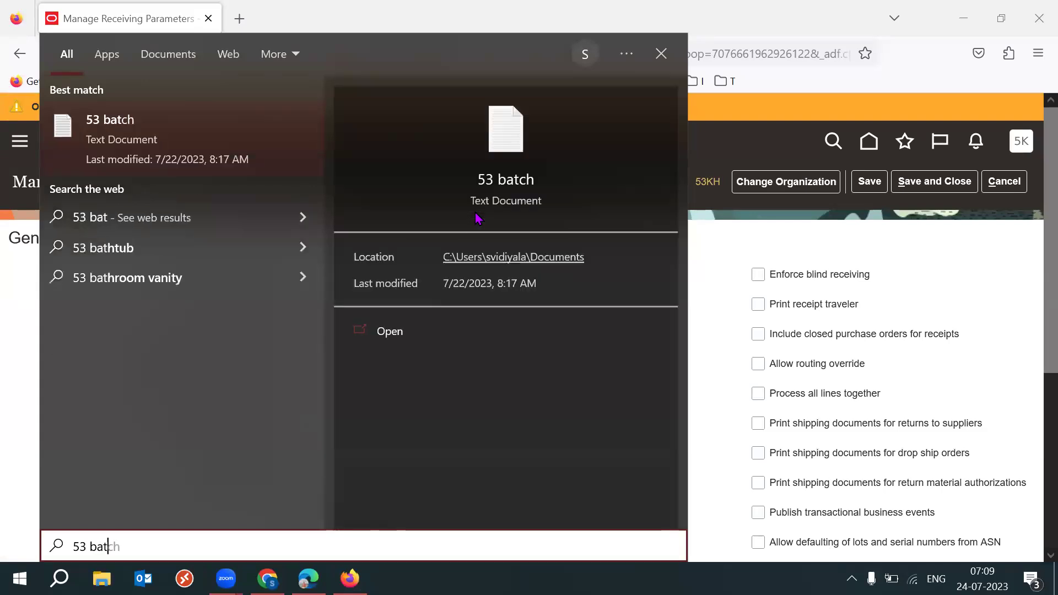
pyautogui.write('c')
pyautogui.press('Escape')
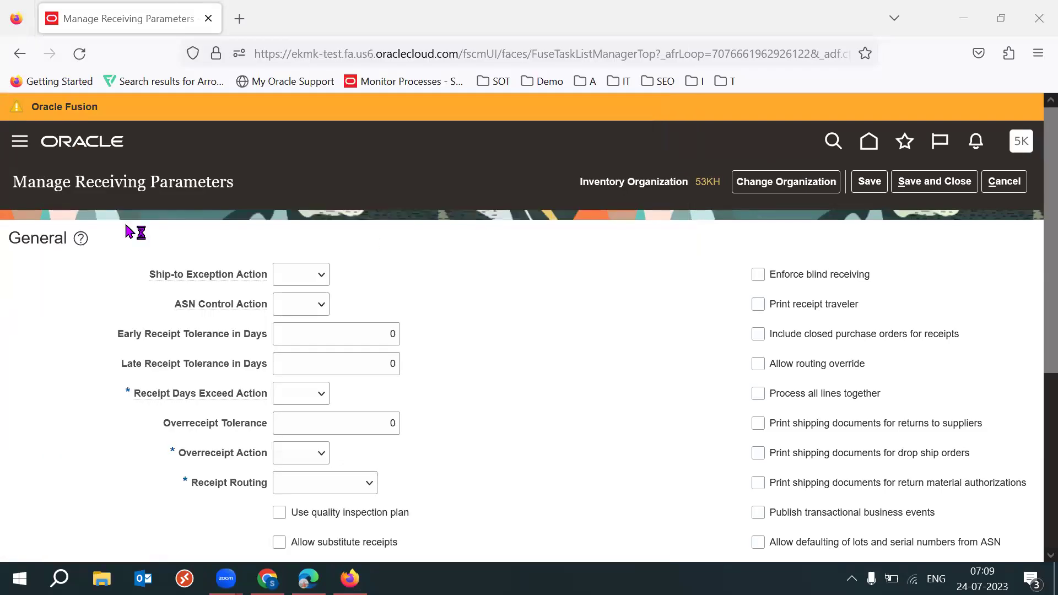
pyautogui.doubleClick(31, 240)
pyautogui.click(617, 321)
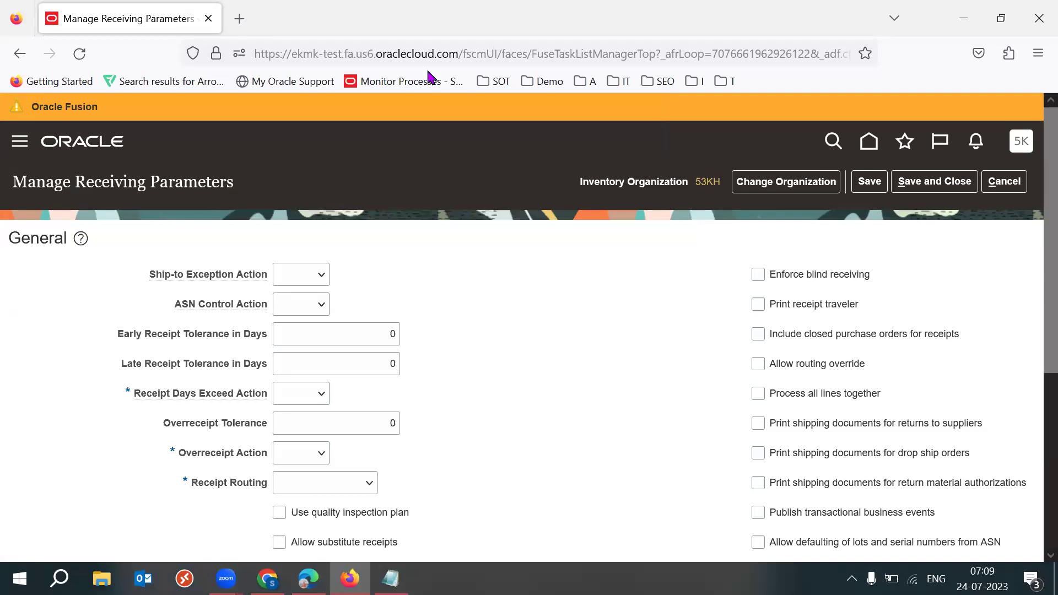
pyautogui.moveTo(1032, 301); pyautogui.dragTo(1032, 524)
pyautogui.tripleClick(90, 331)
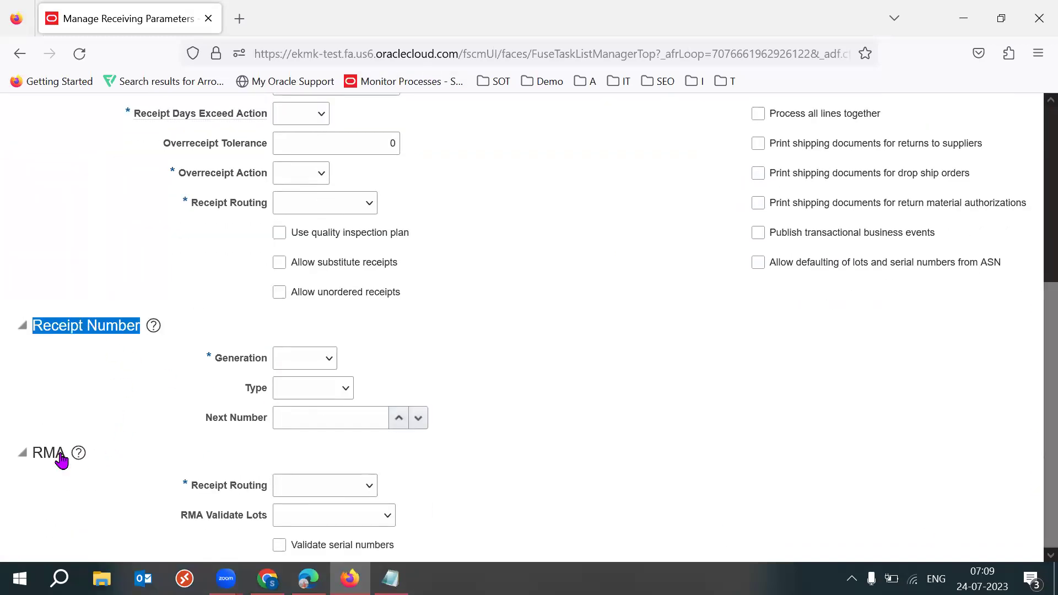
pyautogui.click(39, 453)
pyautogui.doubleClick(39, 453)
pyautogui.click(640, 433)
pyautogui.moveTo(1032, 286); pyautogui.dragTo(1032, 190)
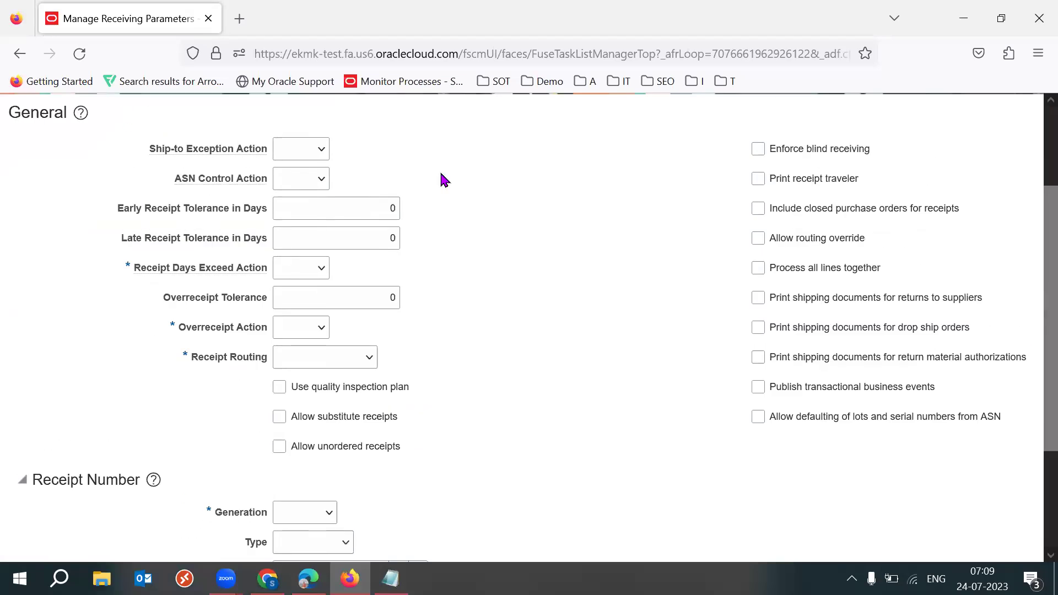
pyautogui.moveTo(1031, 330); pyautogui.dragTo(1031, 243)
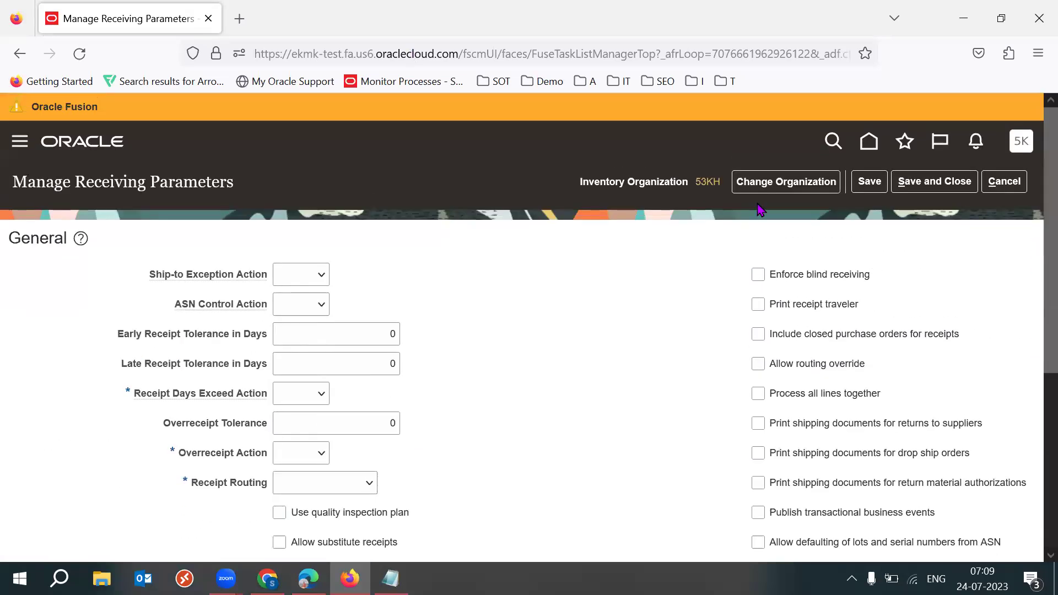
# Bring the 53 batch notes up maximized and start new lines below the Setups list
pyautogui.click(390, 579)
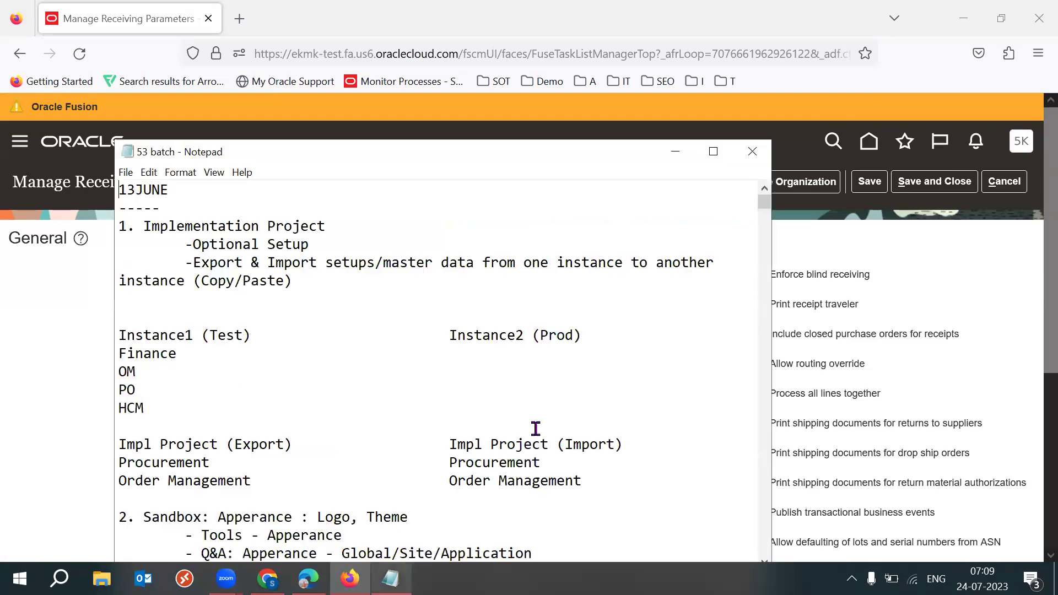
pyautogui.click(714, 153)
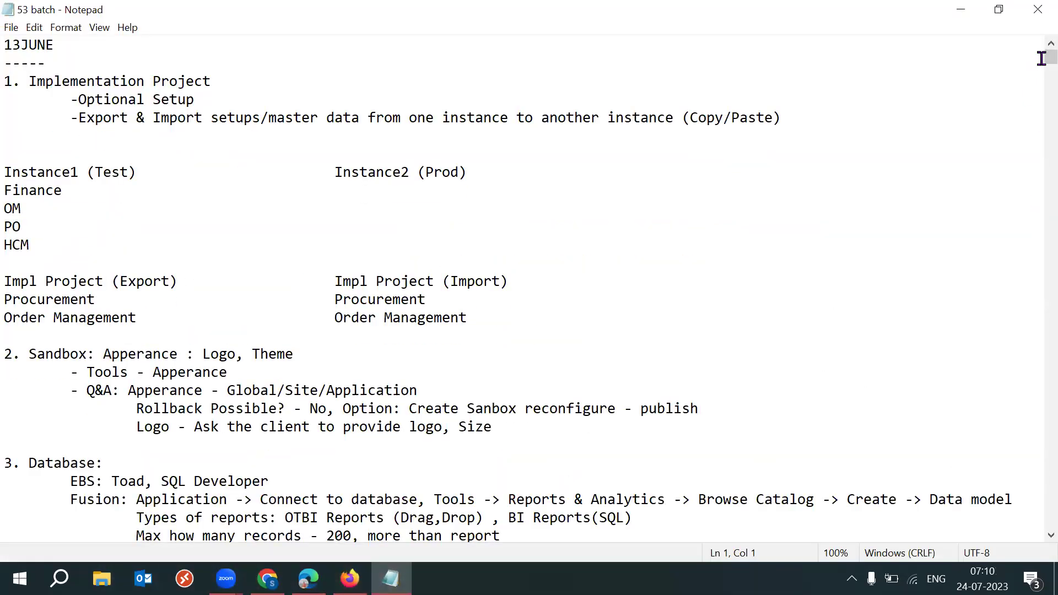
pyautogui.scroll(-10, 1034, 355)
pyautogui.moveTo(1034, 355); pyautogui.dragTo(1034, 494)
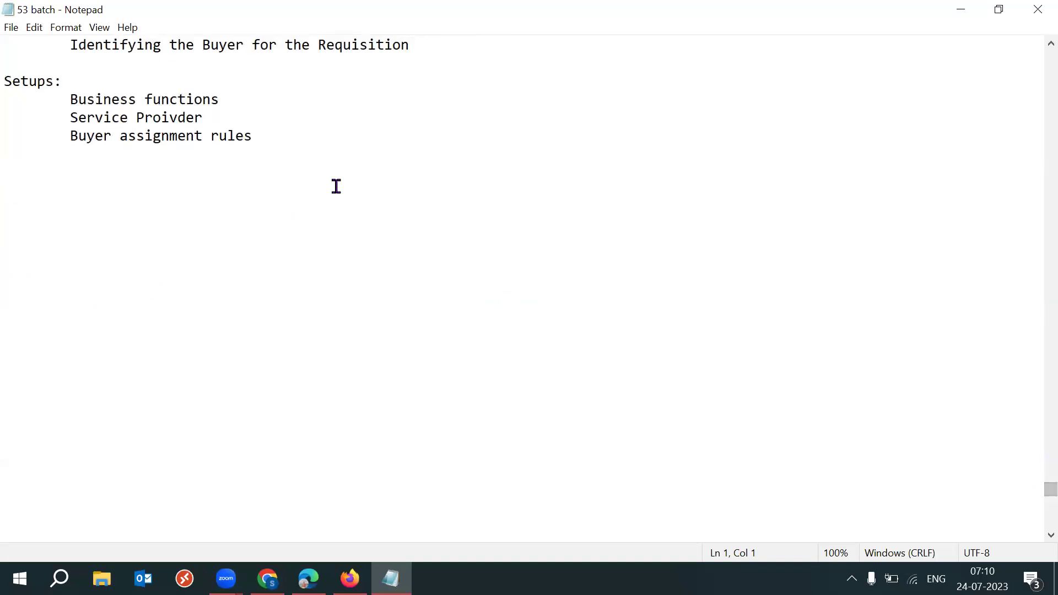
pyautogui.click(272, 147)
pyautogui.press('Return')
pyautogui.press('Return')
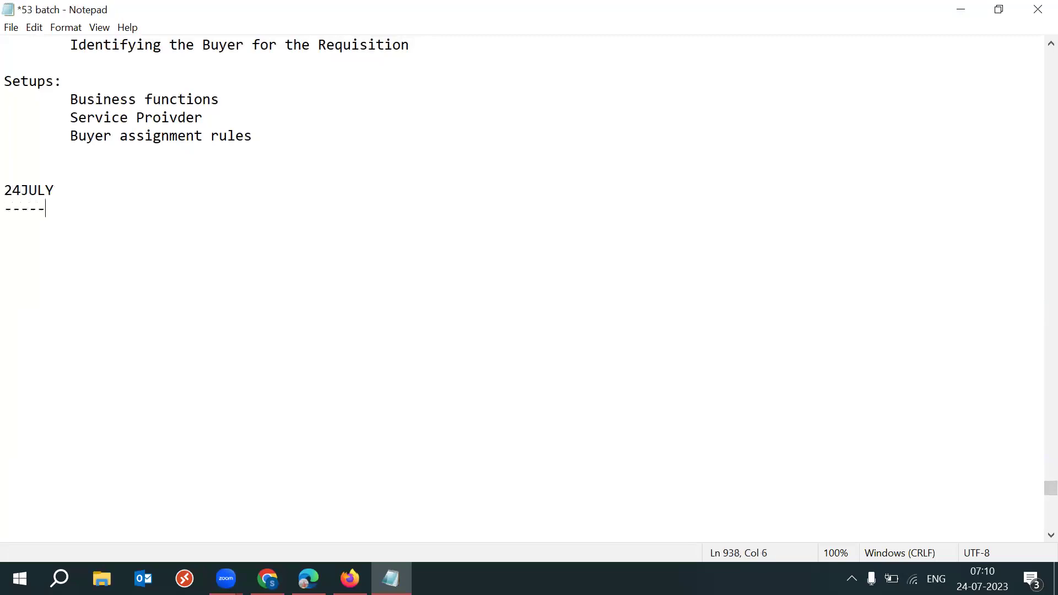
# List 'Organization Parameters' and 'Subinventory screen' in the notes and save them
pyautogui.write('aniztion')
pyautogui.press('BackSpace')
pyautogui.press('BackSpace')
pyautogui.write('tion Parameters')
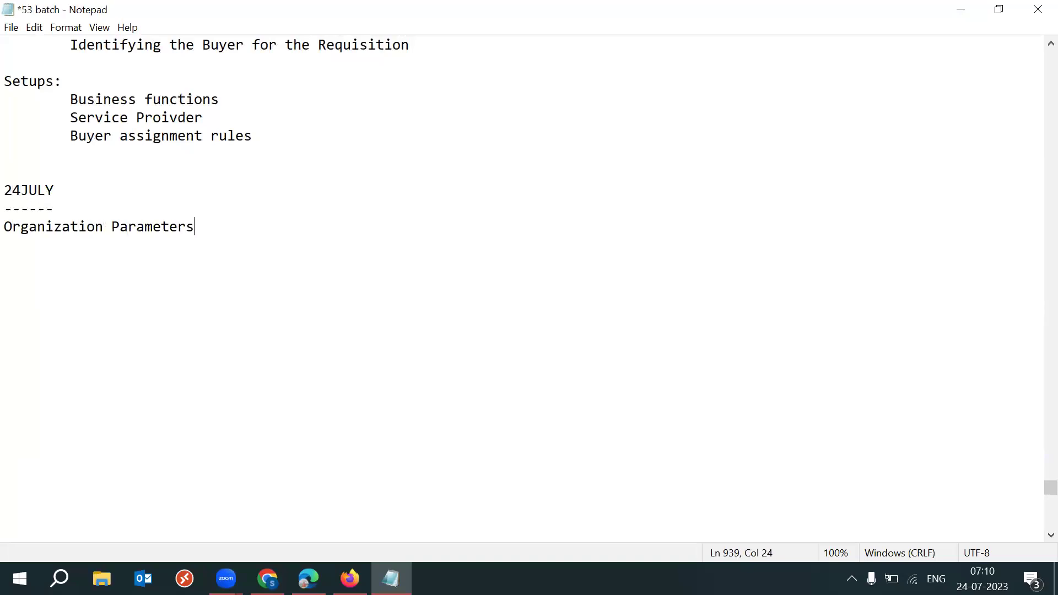
pyautogui.press('Return')
pyautogui.write('Subinventory screen')
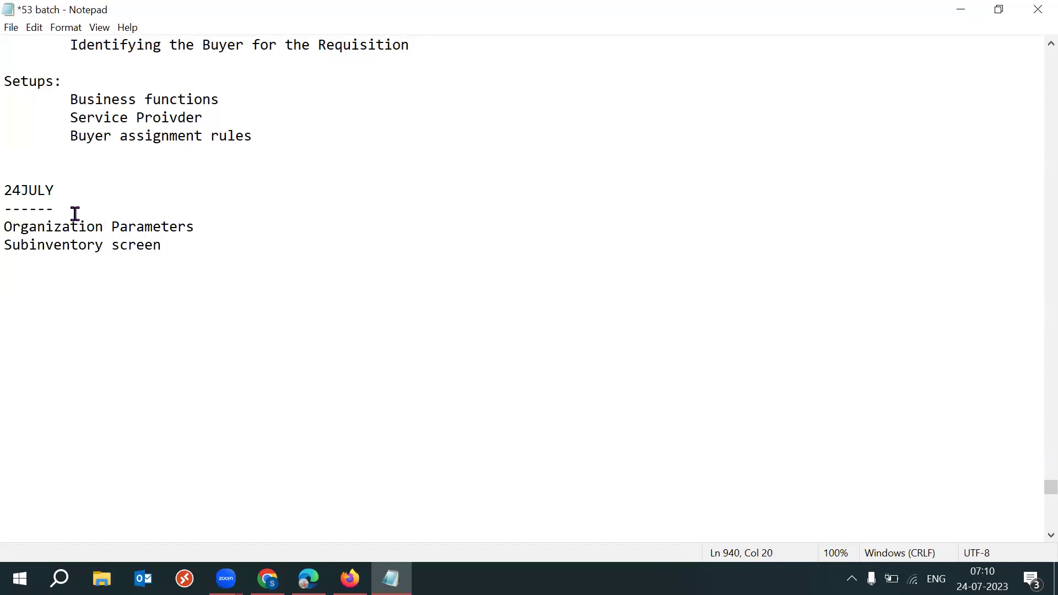
pyautogui.press('Return')
pyautogui.moveTo(4, 263)
pyautogui.mouseDown()
pyautogui.moveTo(189, 276)
pyautogui.moveTo(10, 245)
pyautogui.mouseUp()
pyautogui.click(175, 268)
pyautogui.hotkey('ctrl', 's')
pyautogui.click(241, 273)
pyautogui.moveTo(194, 266); pyautogui.dragTo(7, 244)
pyautogui.click(257, 266)
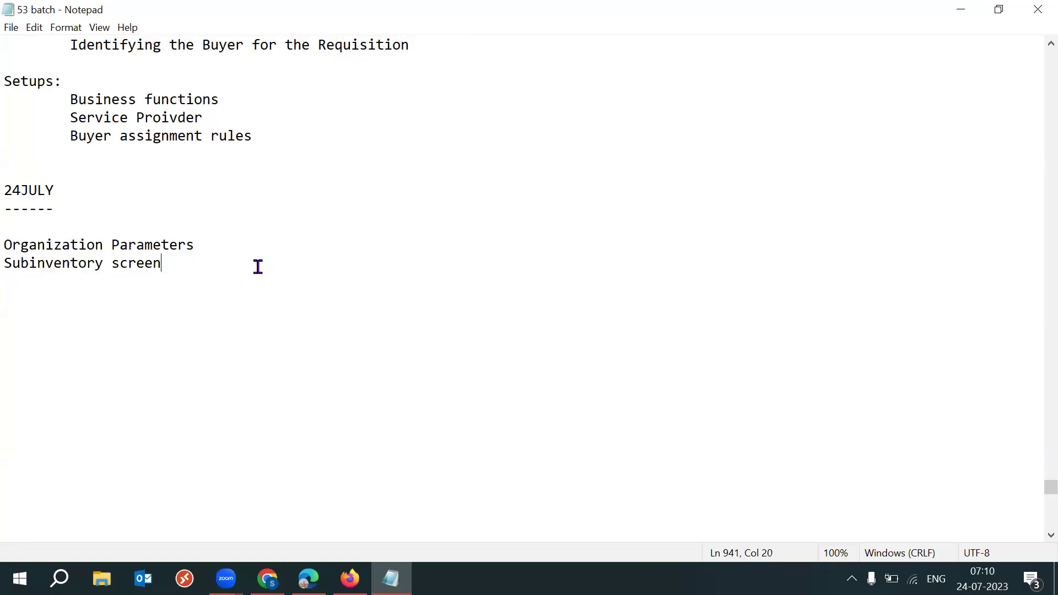
# Add an 'Important Screens' heading above the list and close Notepad
pyautogui.press('Return')
pyautogui.click(61, 219)
pyautogui.write('Important Screen')
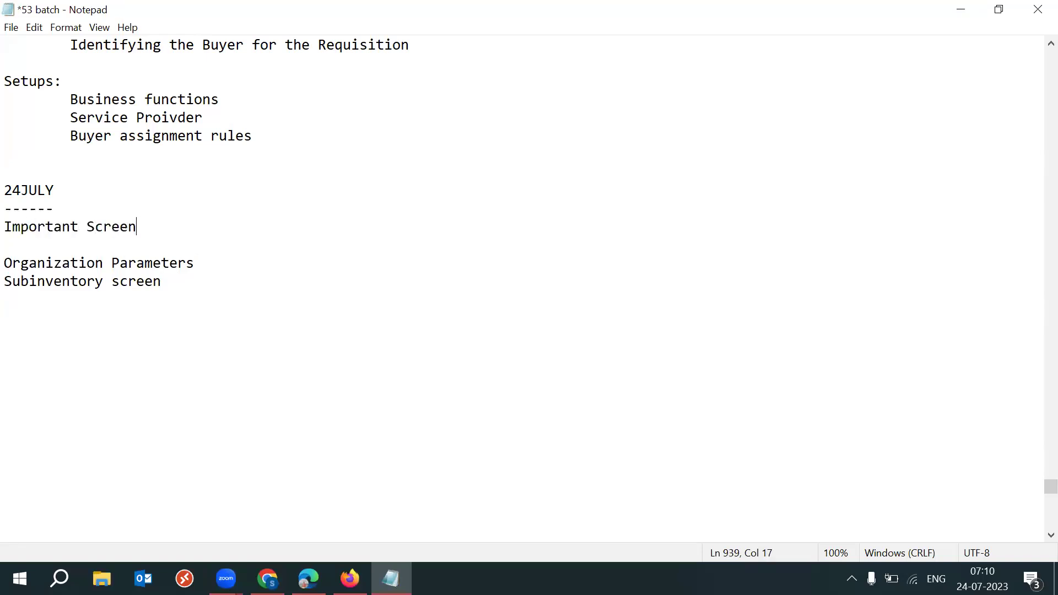
pyautogui.press('Return')
pyautogui.click(147, 227)
pyautogui.write('s')
pyautogui.press('Return')
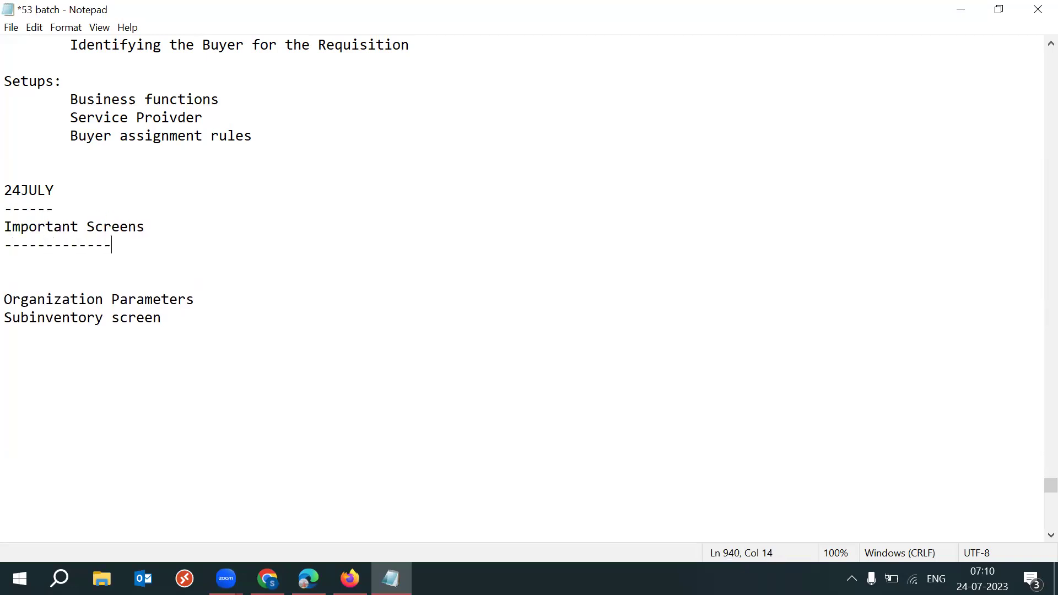
pyautogui.press('Delete')
pyautogui.press('Delete')
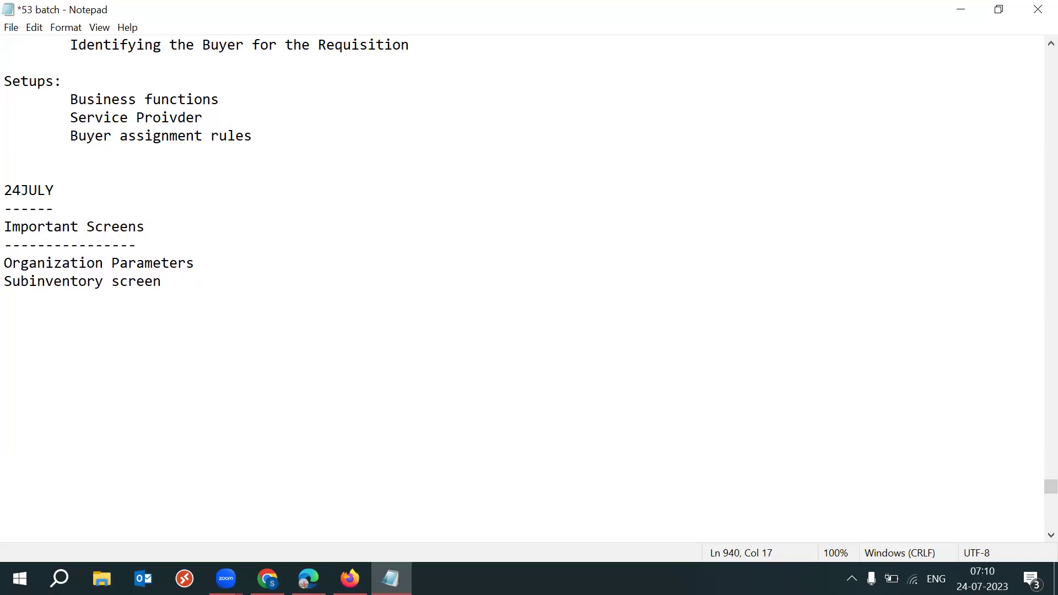
pyautogui.hotkey('alt', 'F4')
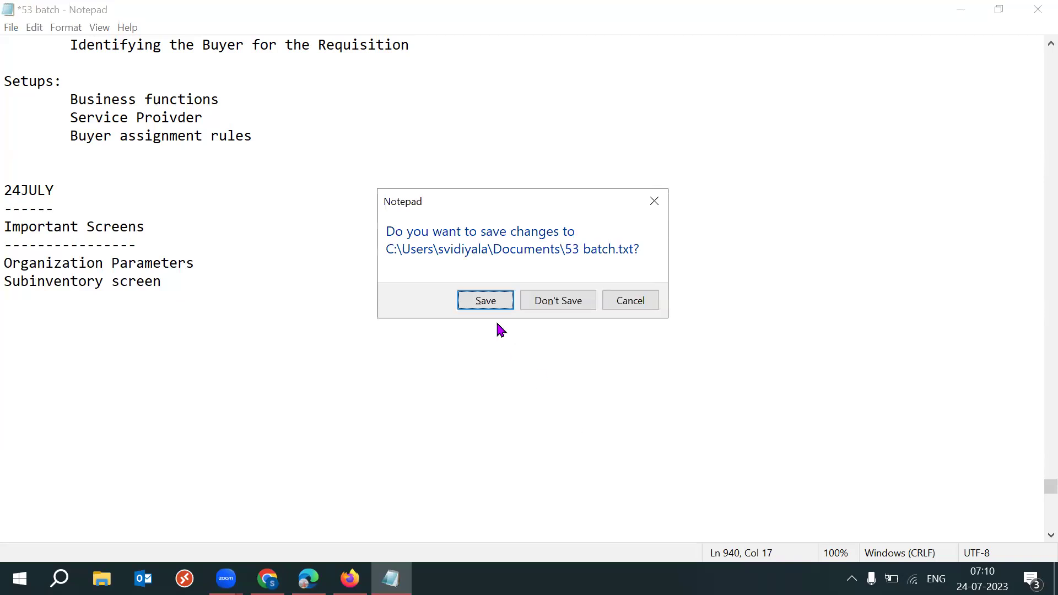
# Add Requisition Options and Purchasing Options under Subinventory screen in the notes and save
pyautogui.click(607, 293)
pyautogui.click(403, 312)
pyautogui.click(187, 273)
pyautogui.press('Return')
pyautogui.press('Tab')
pyautogui.write('Requisition Options')
pyautogui.press('Return')
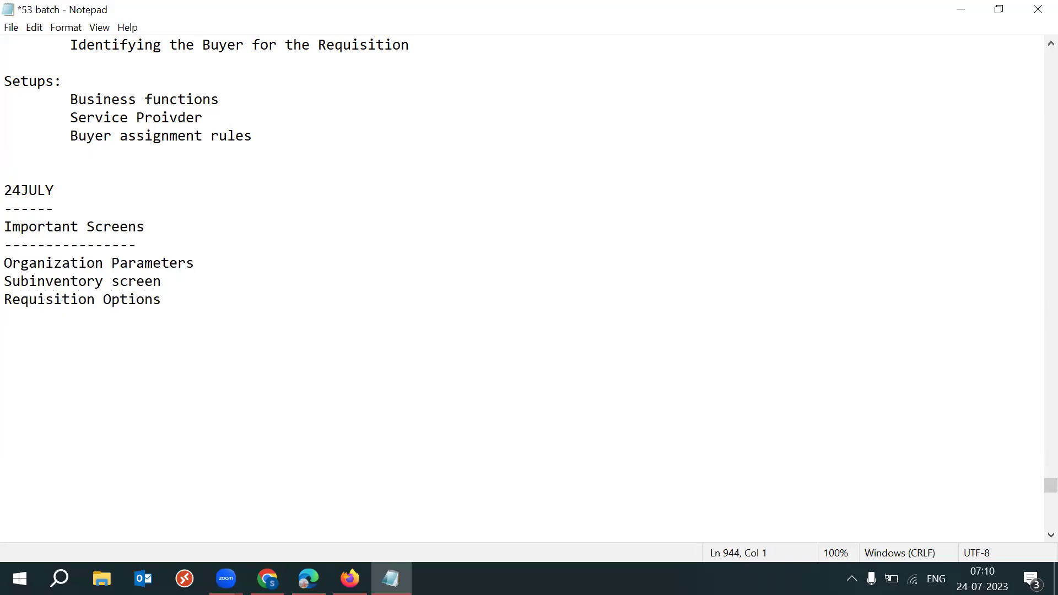
pyautogui.write('Purchasing Options')
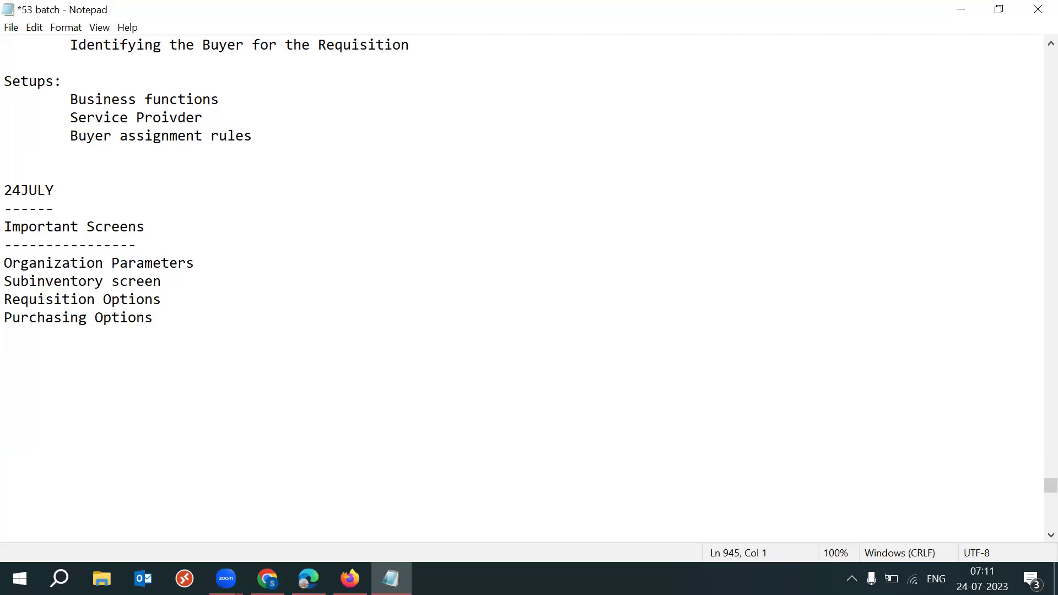
pyautogui.hotkey('ctrl', 's')
# Append Receiving options, save again, and look over the full Important Screens list
pyautogui.write('Receiving options')
pyautogui.hotkey('ctrl', 's')
pyautogui.moveTo(229, 346); pyautogui.dragTo(13, 263)
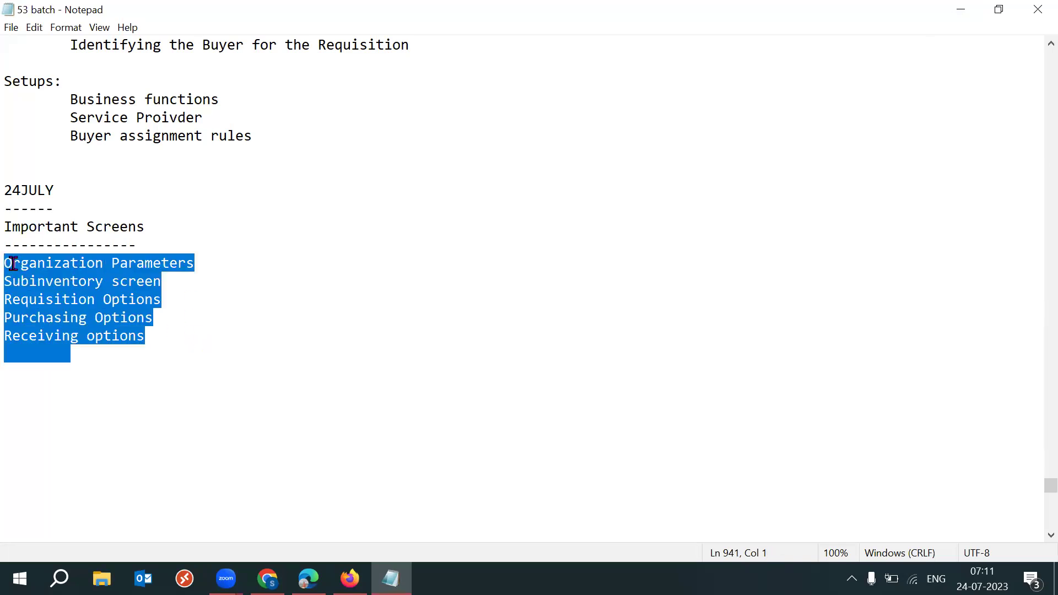
pyautogui.click(249, 361)
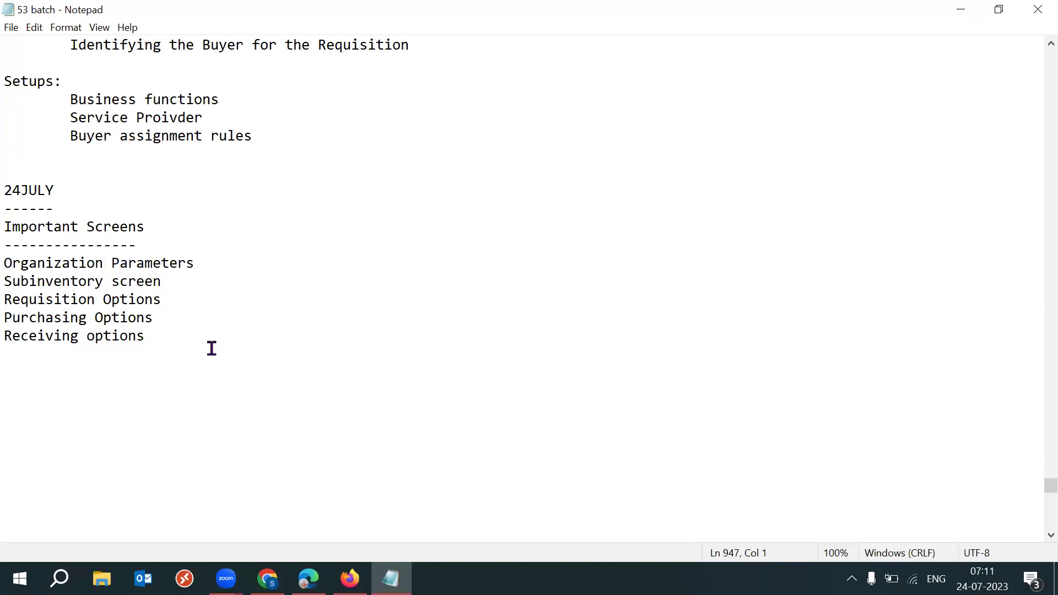
pyautogui.moveTo(190, 347); pyautogui.dragTo(12, 248)
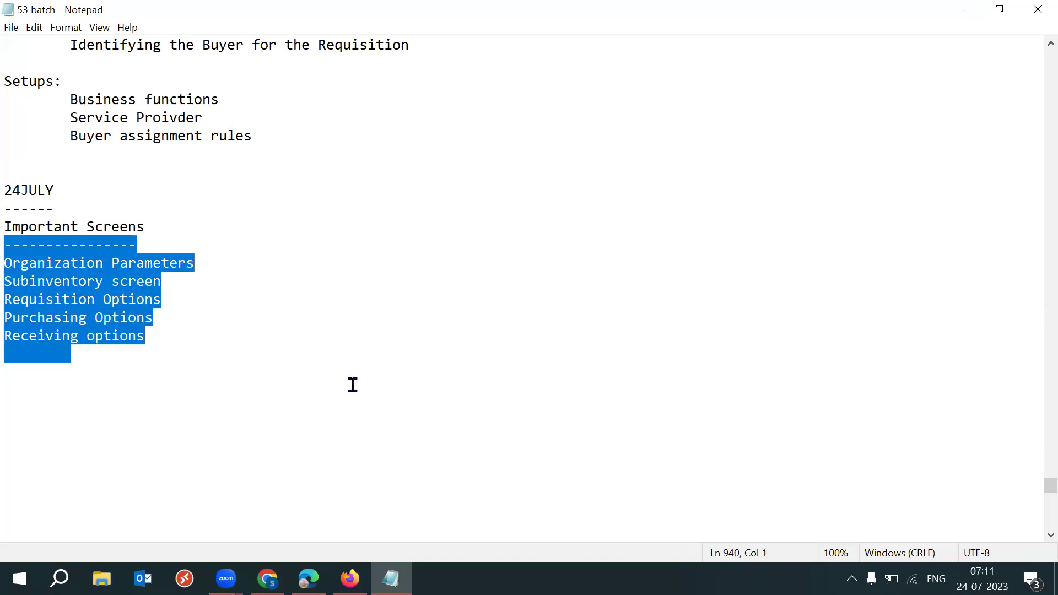
pyautogui.click(199, 342)
pyautogui.click(297, 355)
pyautogui.moveTo(13, 262); pyautogui.dragTo(5, 262)
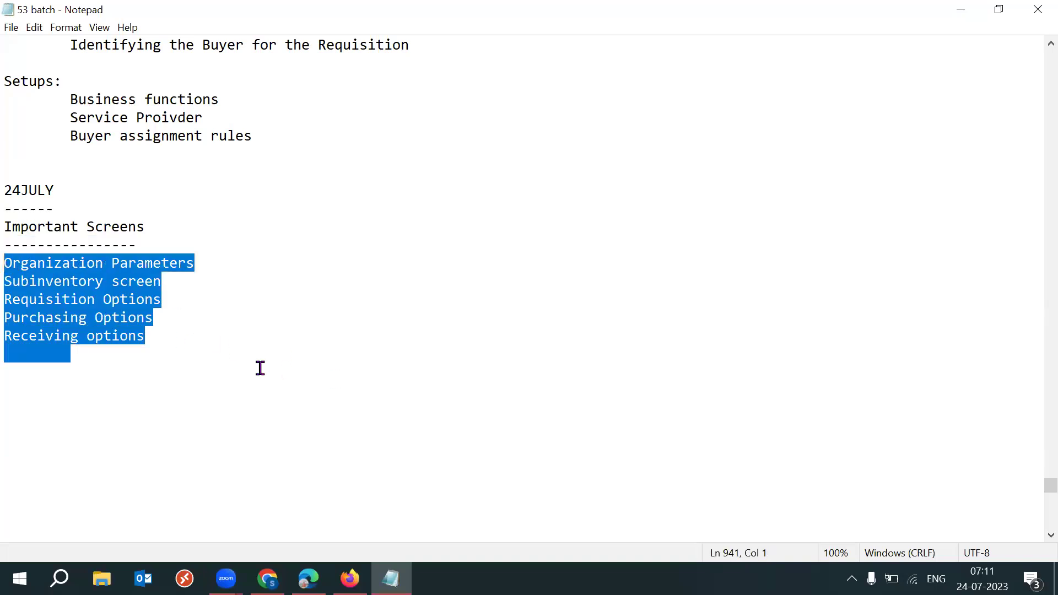
pyautogui.click(264, 368)
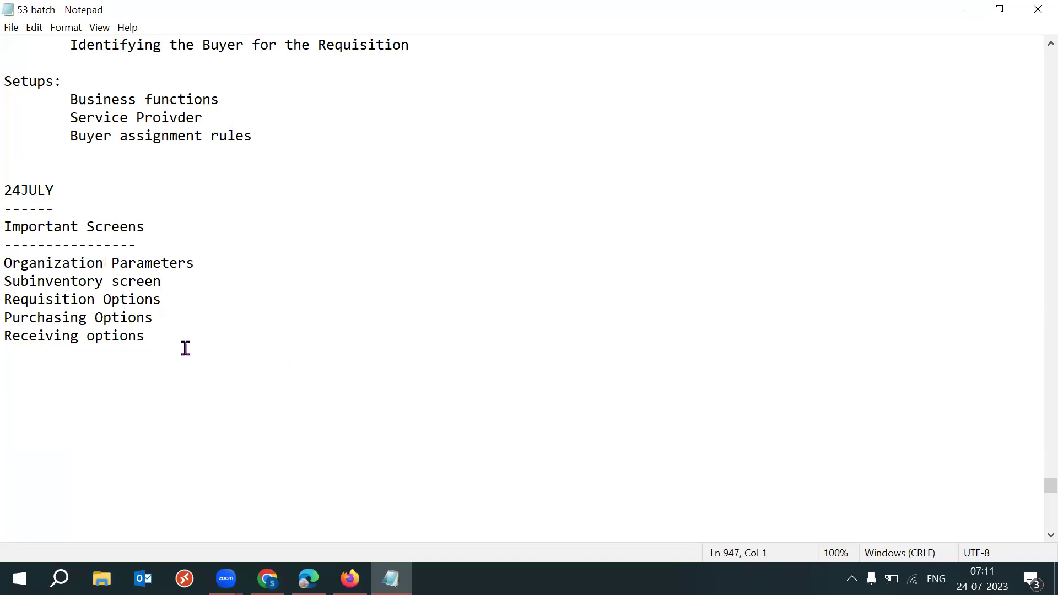
pyautogui.moveTo(207, 337); pyautogui.dragTo(13, 266)
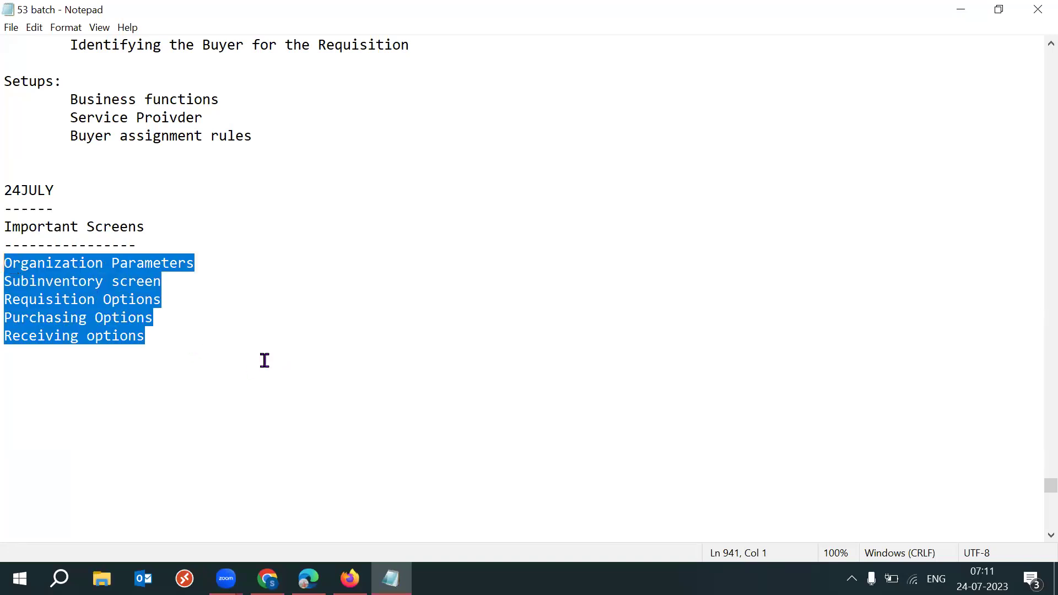
pyautogui.click(298, 365)
pyautogui.click(268, 578)
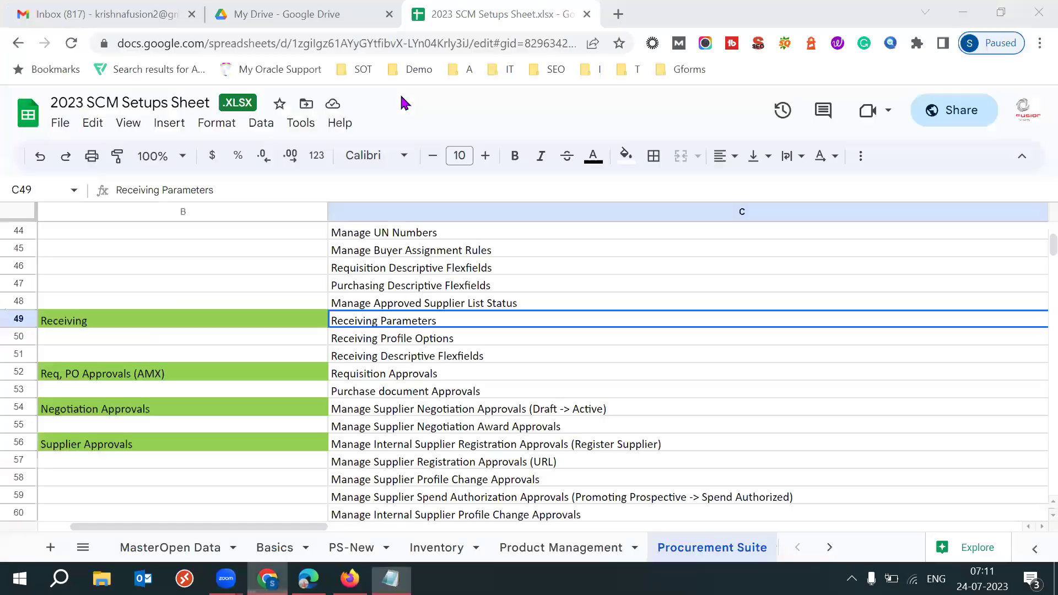
# Load lms.techleadsit.com in a new tab and recheck Receiving options in the notes
pyautogui.click(617, 14)
pyautogui.write('lms')
pyautogui.press('Return')
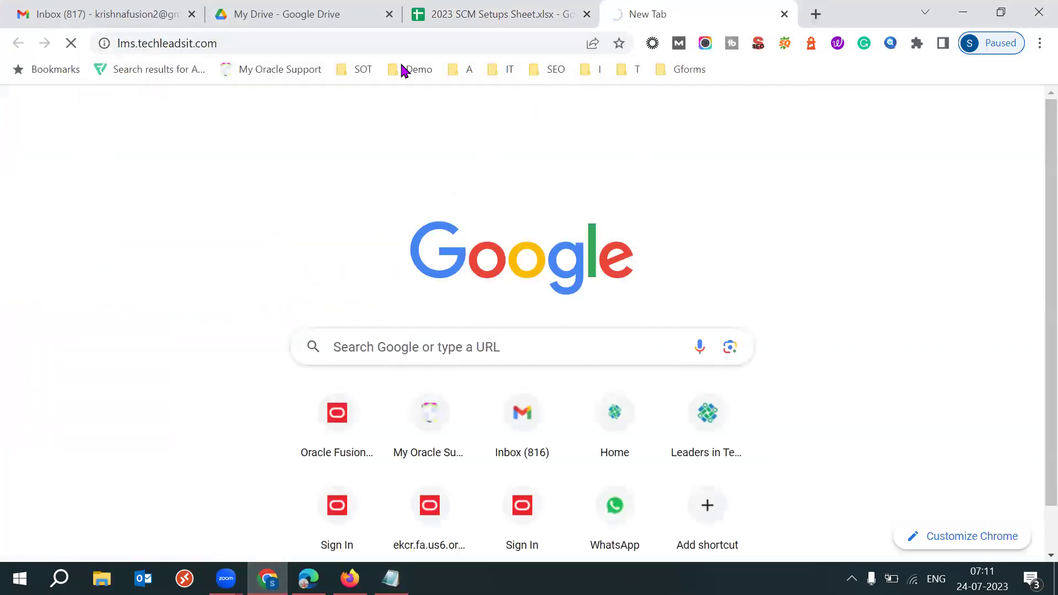
pyautogui.hotkey('alt', 'Tab')
pyautogui.moveTo(167, 360); pyautogui.dragTo(3, 339)
pyautogui.click(275, 348)
pyautogui.tripleClick(13, 338)
pyautogui.click(394, 405)
pyautogui.click(267, 579)
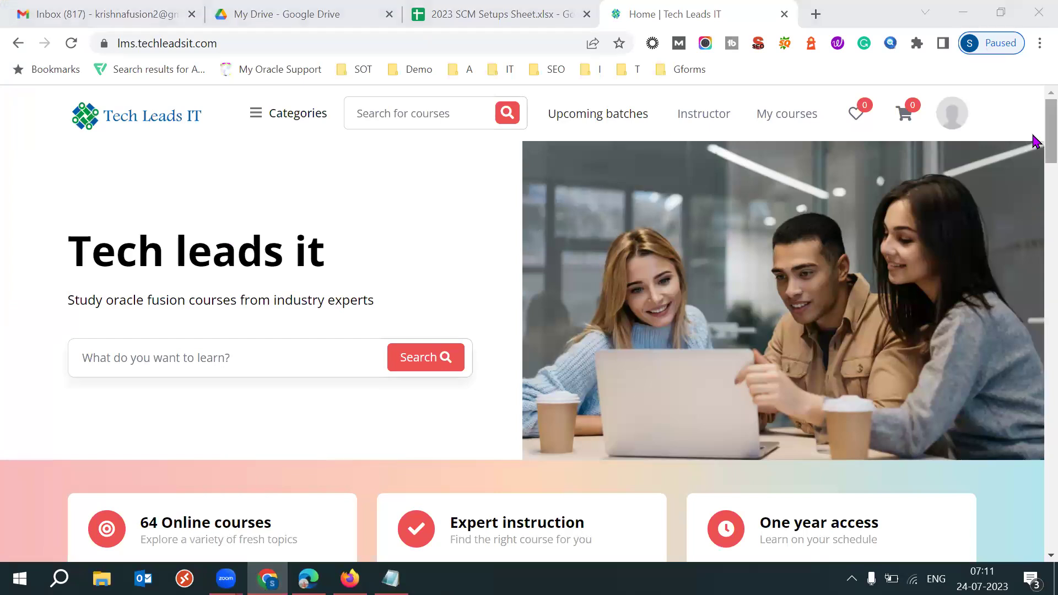
# Go to the site's blog and filter it to the Oracle Fusion SCM category
pyautogui.scroll(-12, 1034, 184)
pyautogui.scroll(-20, 1033, 313)
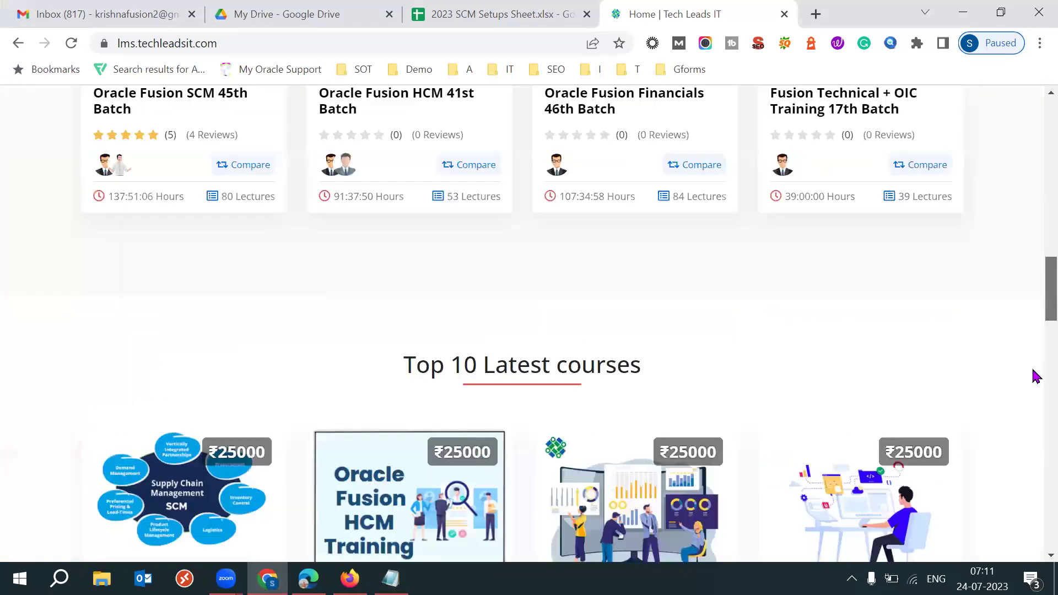
pyautogui.scroll(-8, 1033, 530)
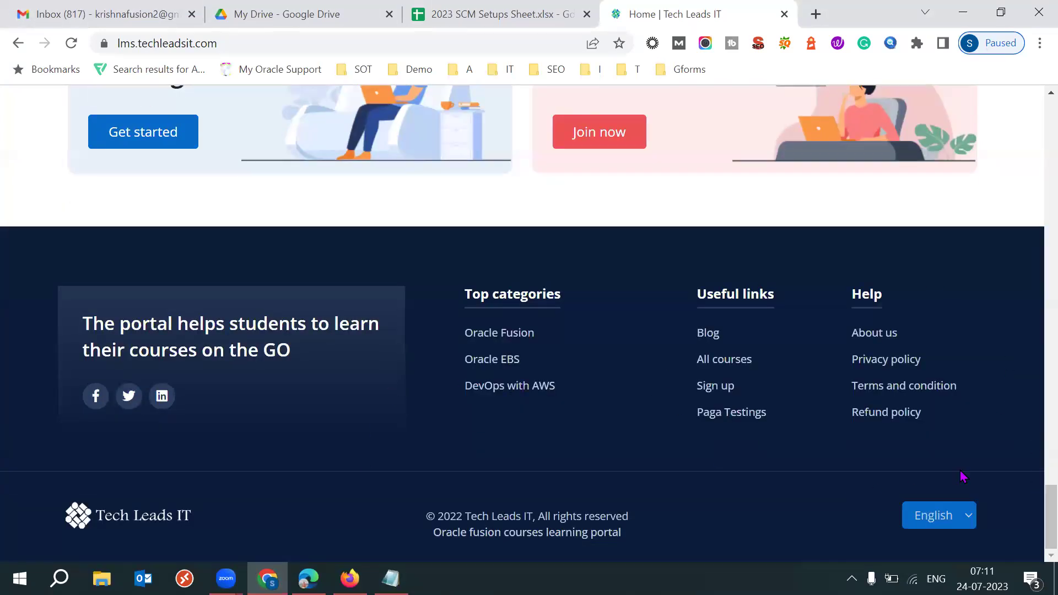
pyautogui.click(712, 334)
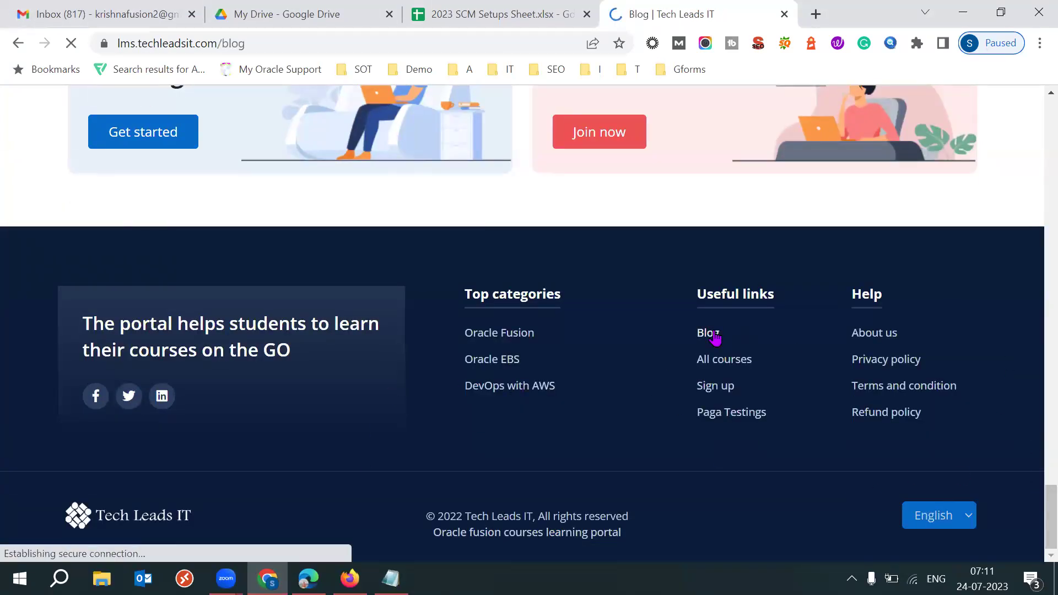
pyautogui.scroll(-5, 1034, 189)
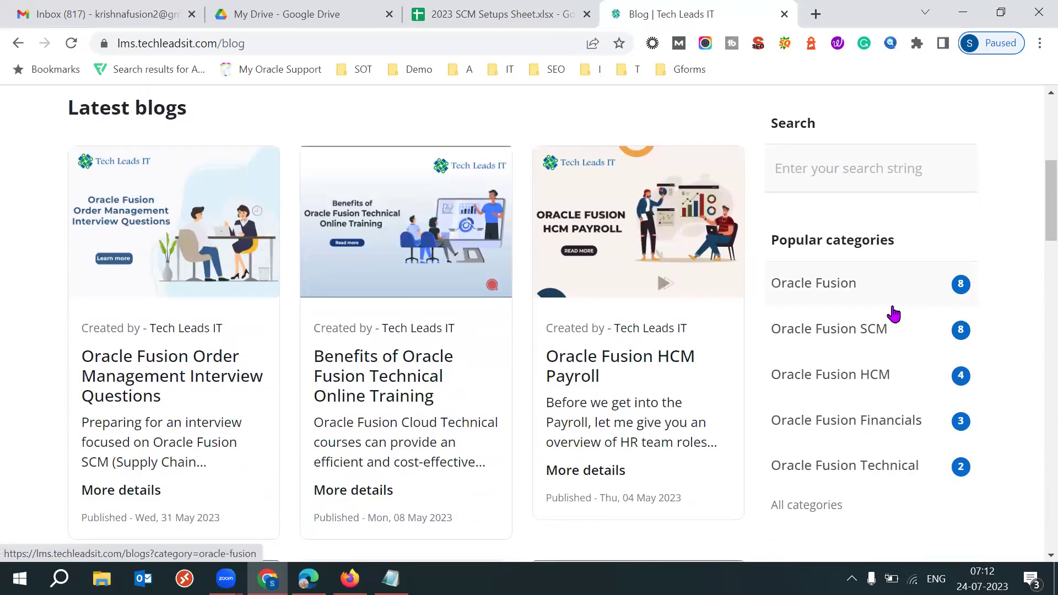
pyautogui.click(833, 330)
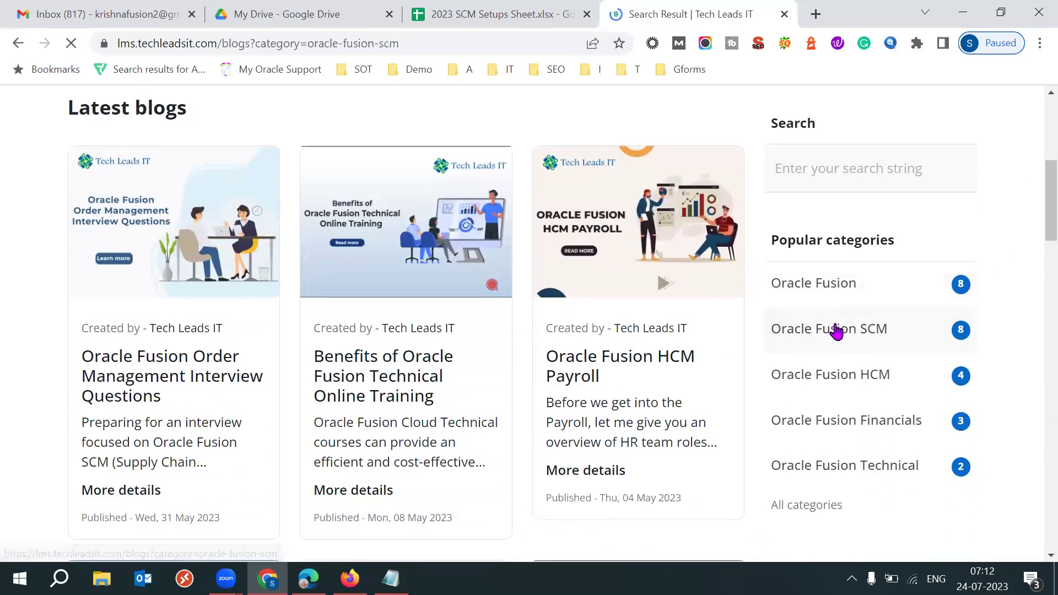
# Find and open the Receiving Parameters training post
pyautogui.scroll(-3, 1034, 161)
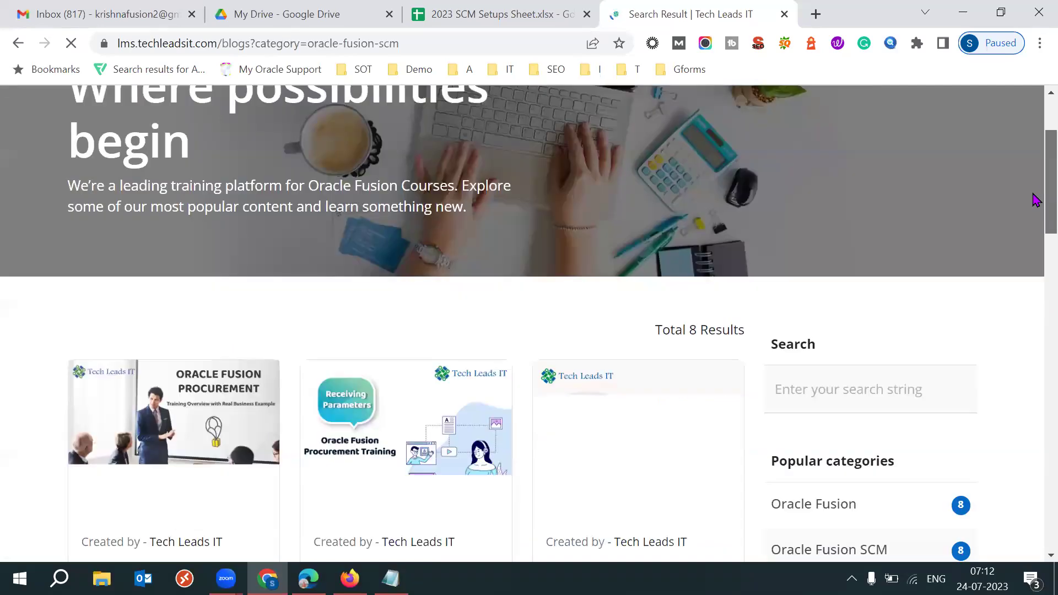
pyautogui.scroll(-3, 1032, 199)
pyautogui.scroll(-3, 1033, 212)
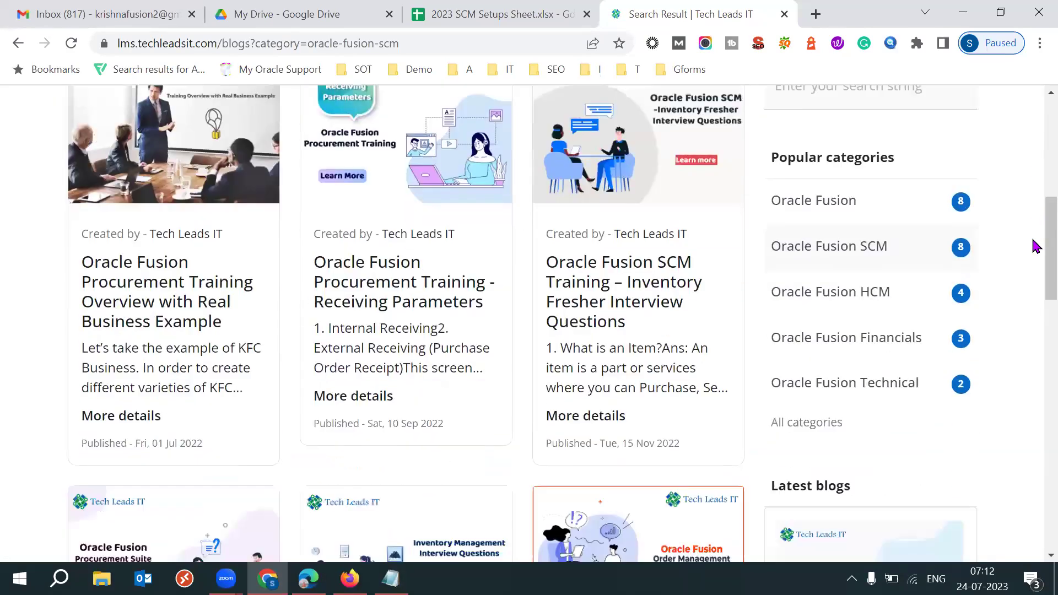
pyautogui.scroll(-7, 1035, 246)
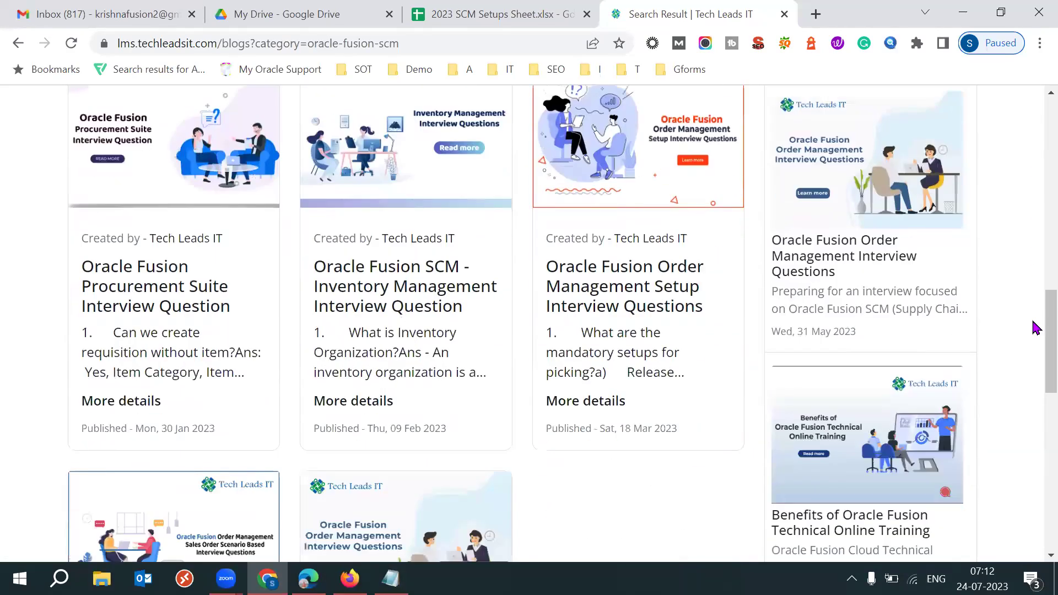
pyautogui.scroll(-4, 1035, 330)
pyautogui.scroll(-3, 1034, 355)
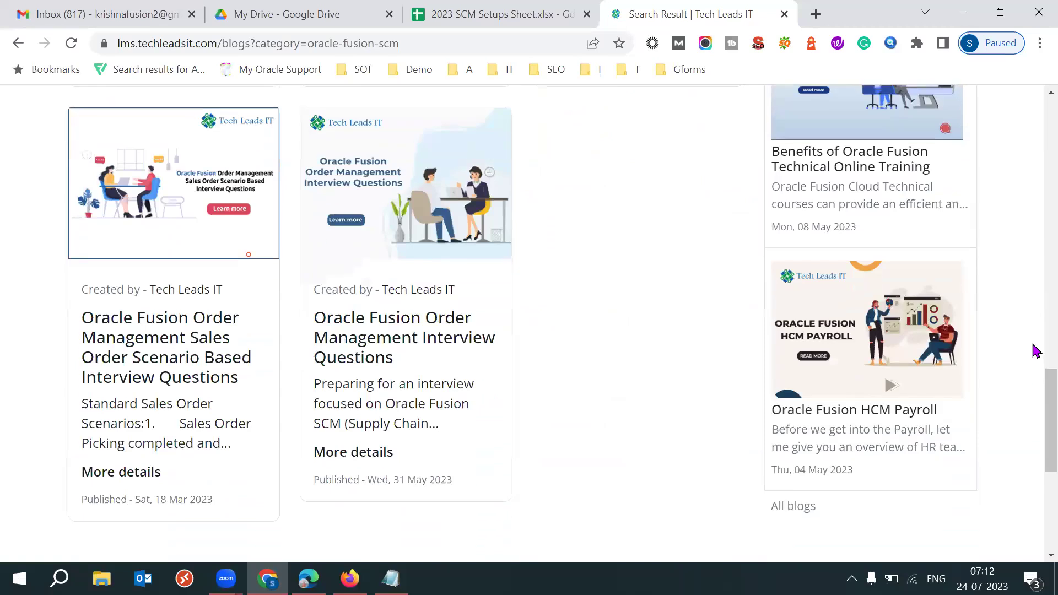
pyautogui.scroll(10, 1034, 342)
pyautogui.scroll(5, 1036, 261)
pyautogui.click(359, 243)
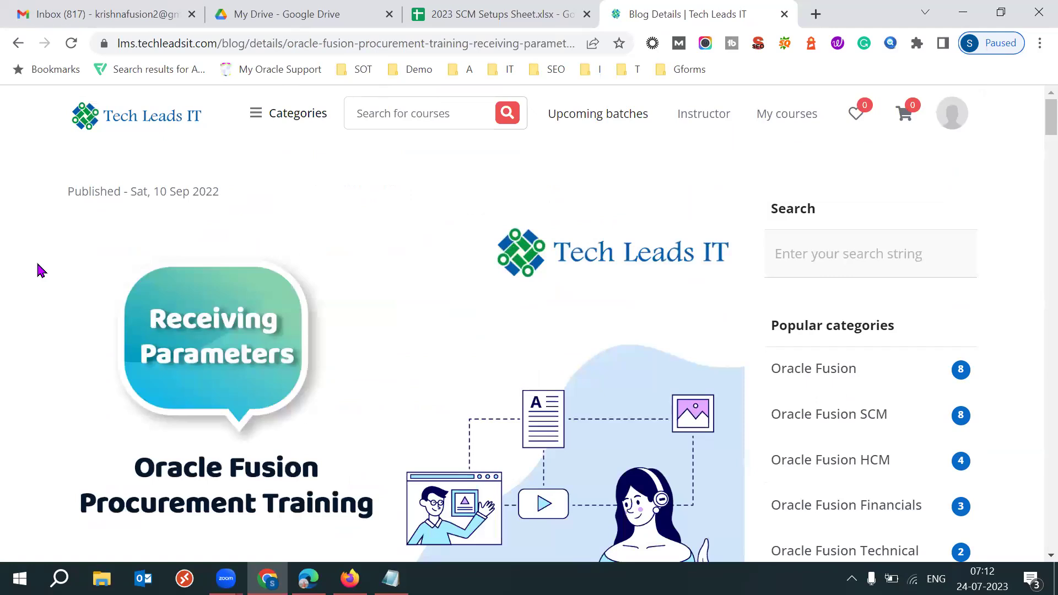
# Read the post's Internal Receiving and External Receiving (Purchase Order Receipt) introduction
pyautogui.scroll(-5, 40, 270)
pyautogui.scroll(-6, 40, 269)
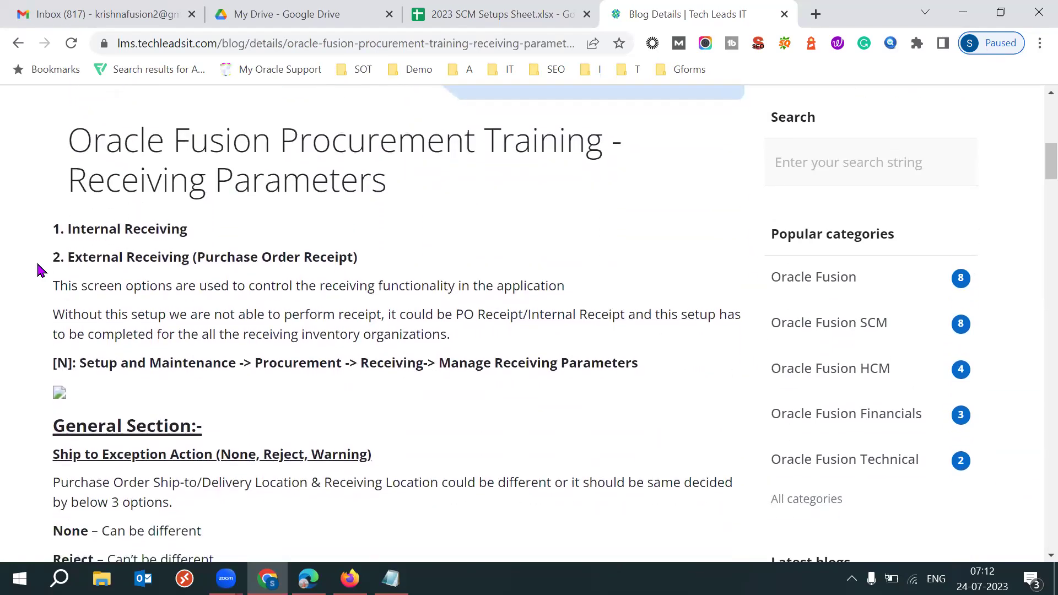
pyautogui.scroll(-1, 38, 276)
pyautogui.moveTo(212, 359); pyautogui.dragTo(66, 347)
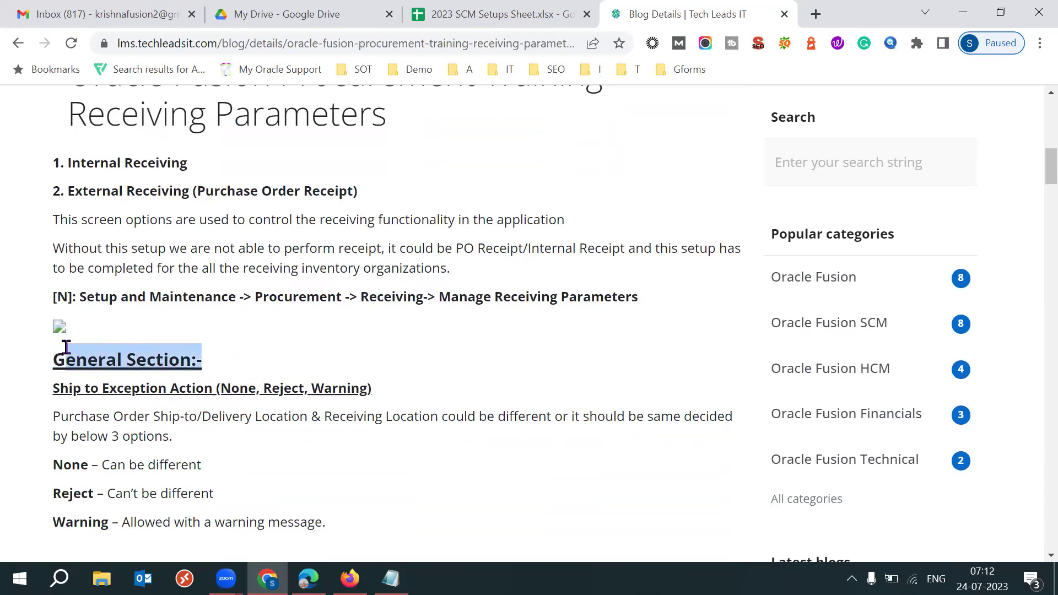
pyautogui.click(351, 331)
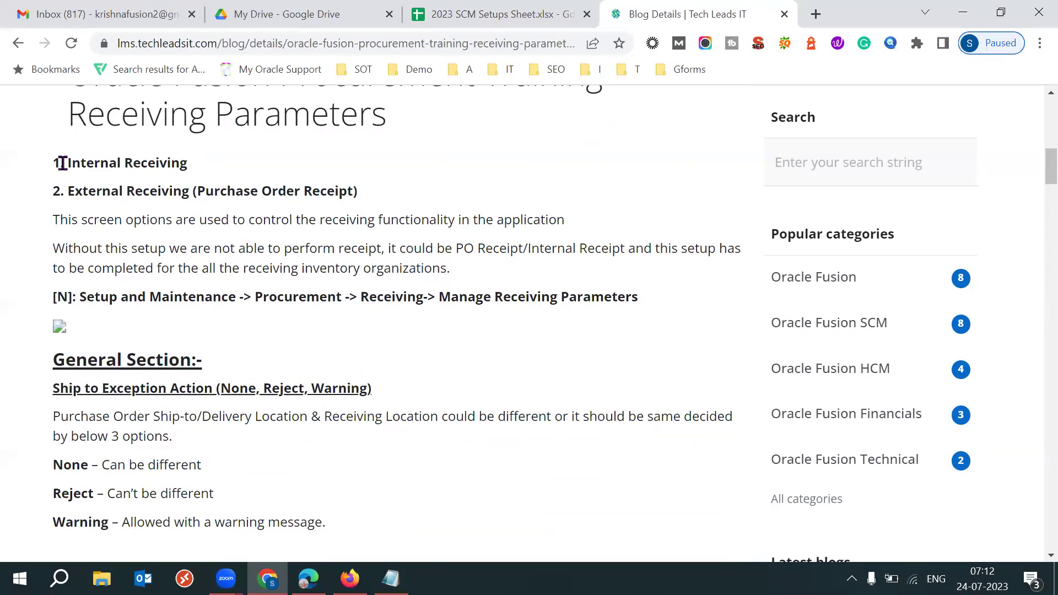
pyautogui.moveTo(52, 163); pyautogui.dragTo(470, 272)
pyautogui.click(529, 279)
pyautogui.moveTo(75, 190); pyautogui.dragTo(177, 205)
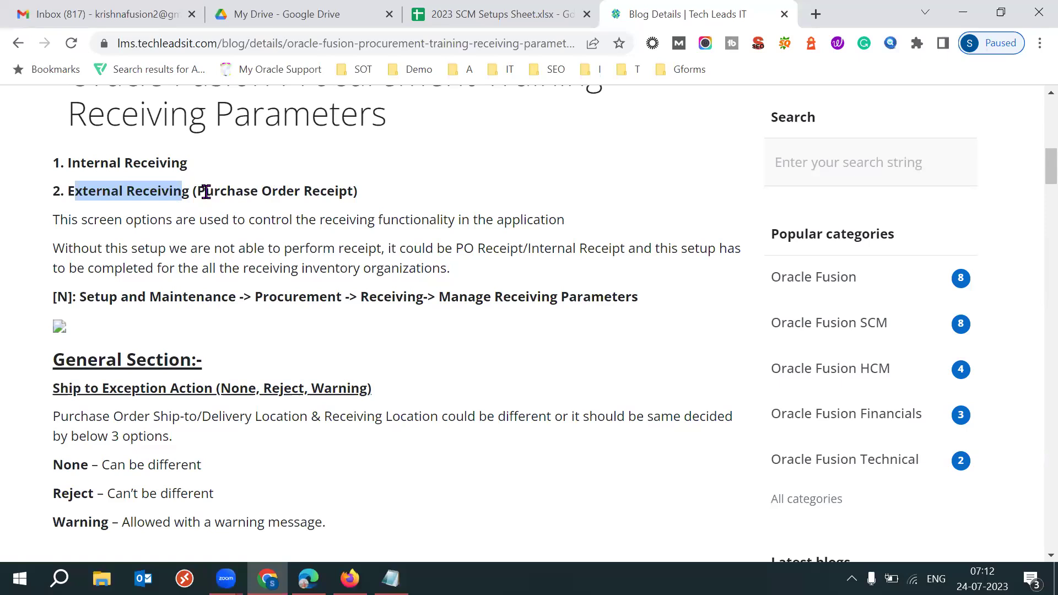
pyautogui.moveTo(387, 194); pyautogui.dragTo(65, 200)
pyautogui.moveTo(64, 163); pyautogui.dragTo(188, 163)
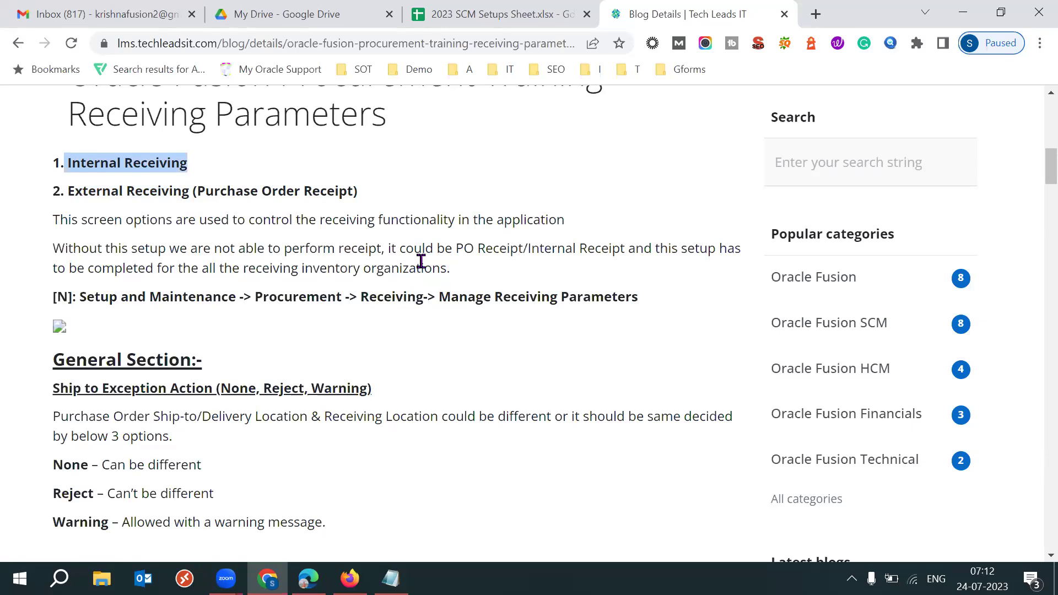
pyautogui.click(357, 357)
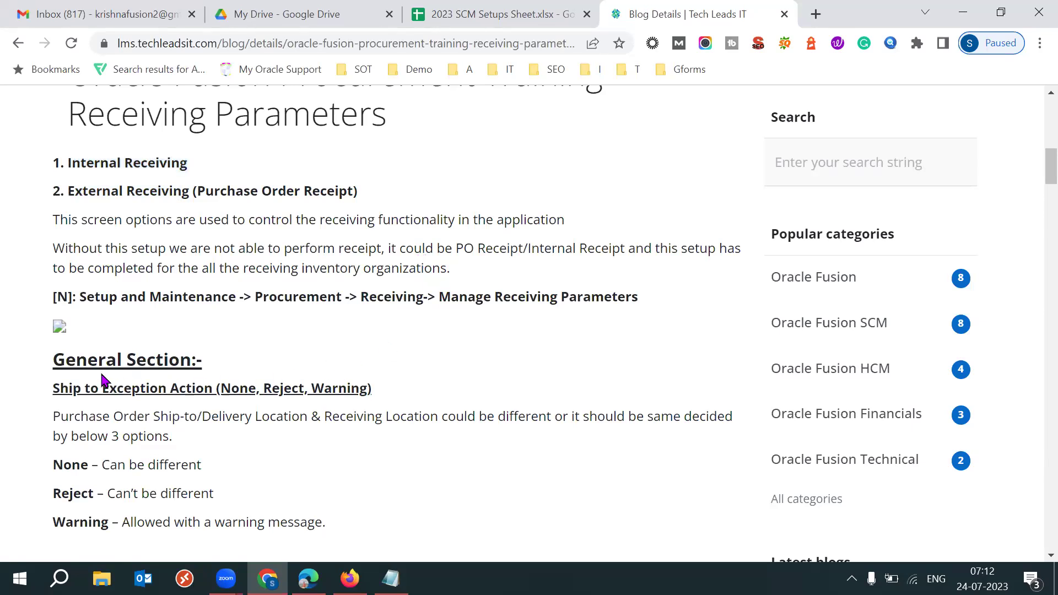
pyautogui.moveTo(46, 363); pyautogui.dragTo(123, 364)
pyautogui.click(437, 385)
# Locate the General Section and its Ship to Exception Action heading in the post
pyautogui.scroll(-1, 437, 380)
pyautogui.scroll(-3, 438, 383)
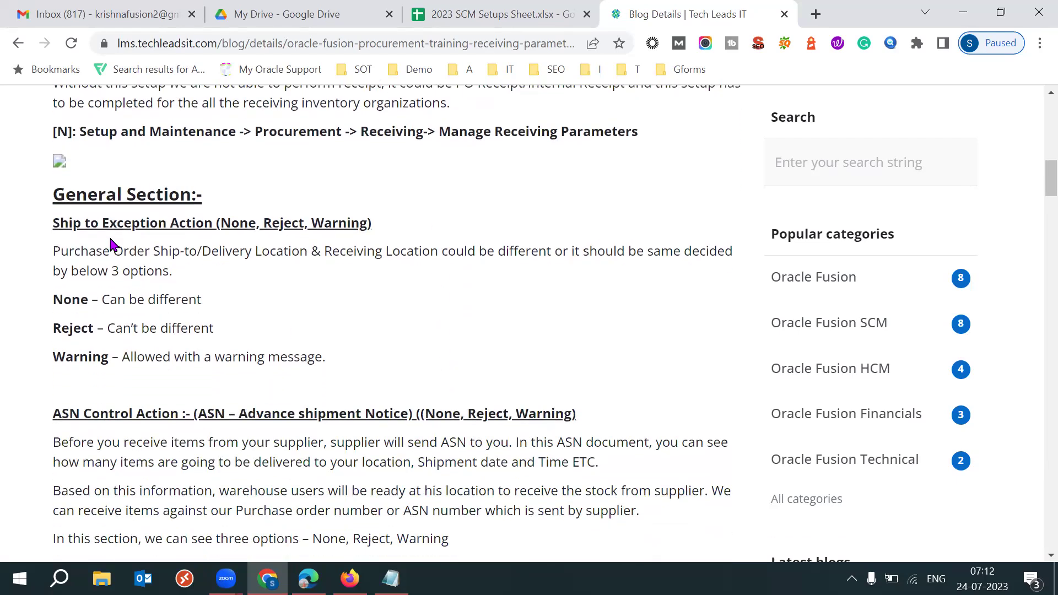
pyautogui.moveTo(53, 199); pyautogui.dragTo(109, 199)
pyautogui.click(352, 275)
pyautogui.moveTo(51, 237); pyautogui.dragTo(151, 222)
pyautogui.click(349, 578)
# Review the General section fields from Ship-to Exception Action through Receipt Routing
pyautogui.doubleClick(32, 238)
pyautogui.click(544, 333)
pyautogui.moveTo(164, 275); pyautogui.dragTo(269, 278)
pyautogui.click(518, 302)
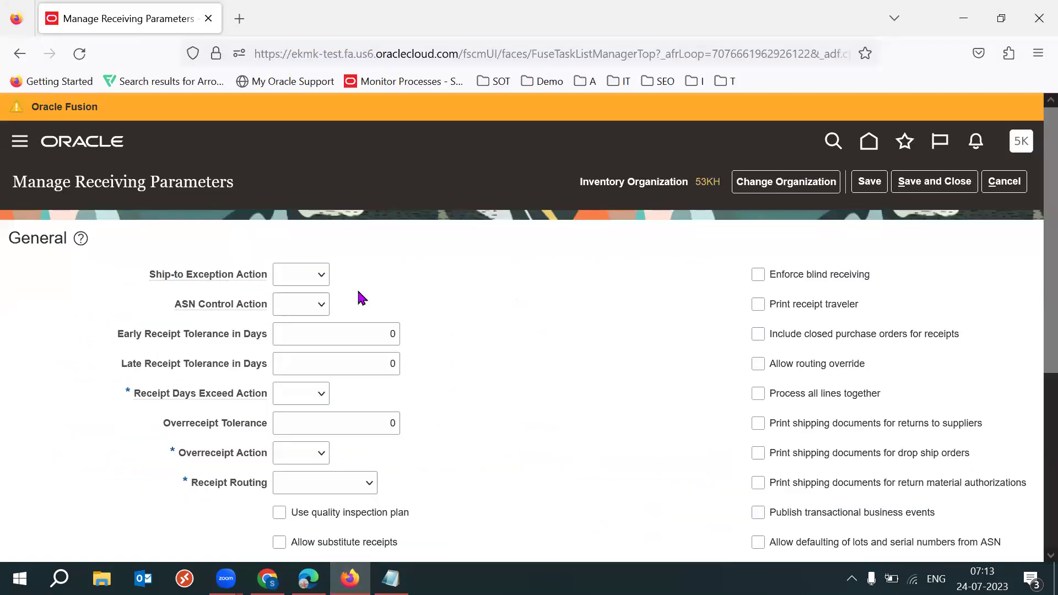
pyautogui.moveTo(184, 308); pyautogui.dragTo(408, 465)
pyautogui.click(563, 453)
pyautogui.moveTo(859, 264); pyautogui.dragTo(881, 465)
pyautogui.scroll(-4, 1032, 385)
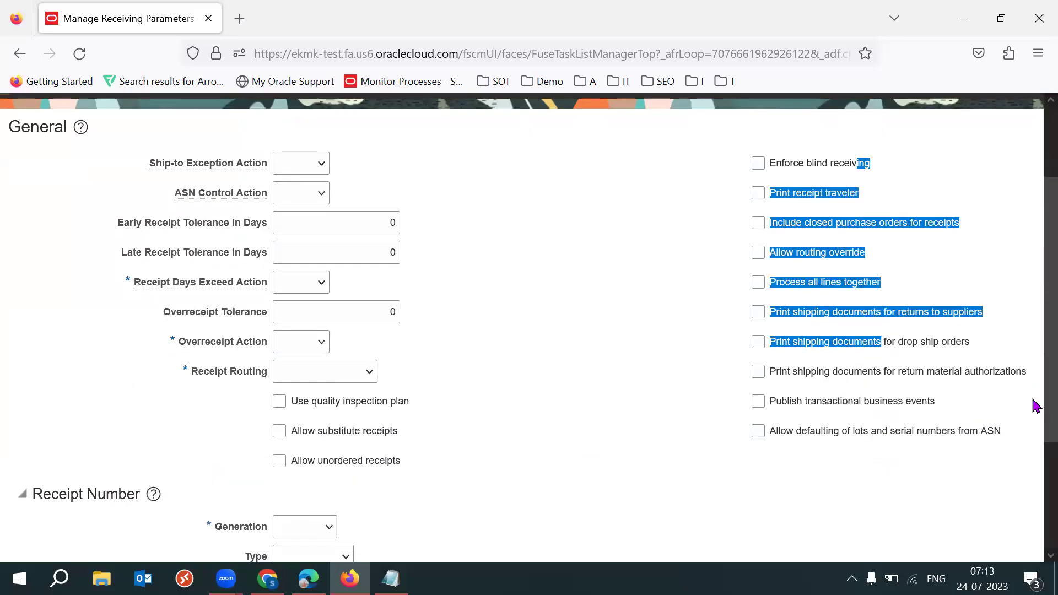
pyautogui.moveTo(140, 361); pyautogui.dragTo(55, 400)
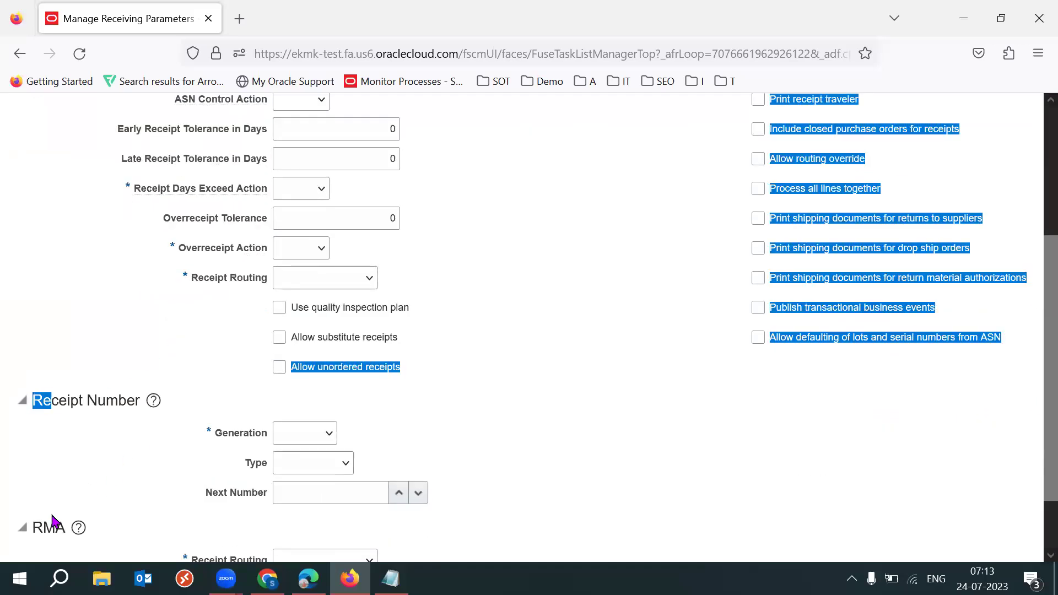
pyautogui.click(571, 352)
pyautogui.scroll(4, 1031, 330)
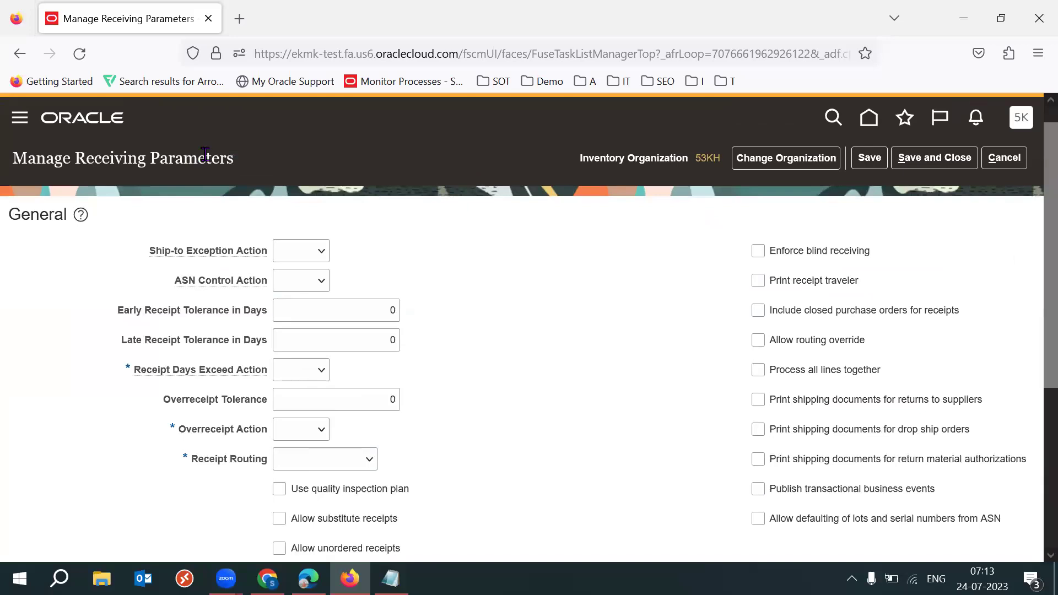
# Go back over Ship-to Exception Action and the General fields down to Overreceipt
pyautogui.doubleClick(44, 220)
pyautogui.click(449, 177)
pyautogui.moveTo(145, 255); pyautogui.dragTo(274, 253)
pyautogui.tripleClick(218, 249)
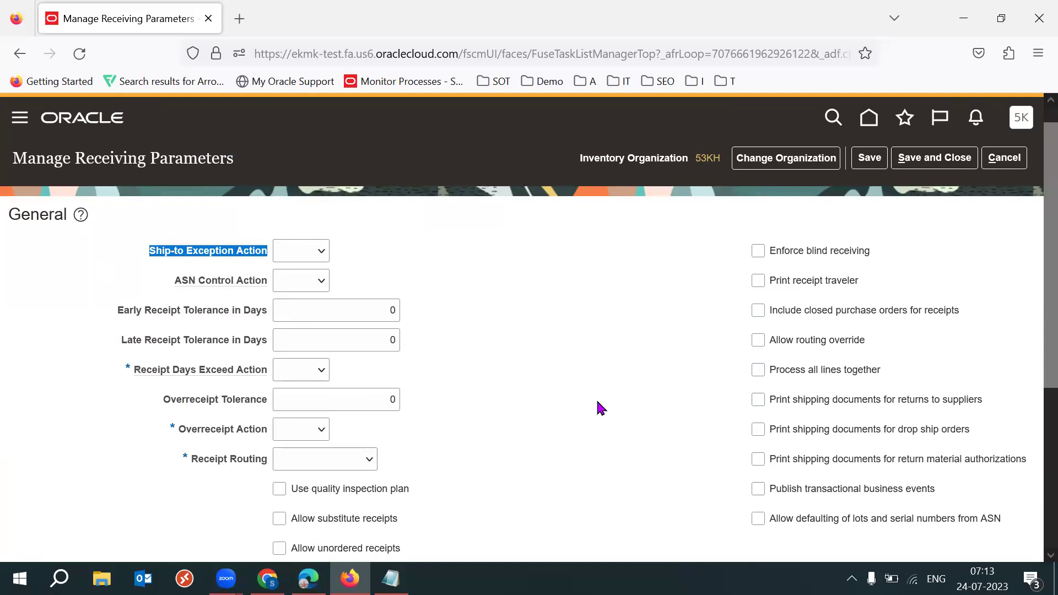
pyautogui.click(572, 339)
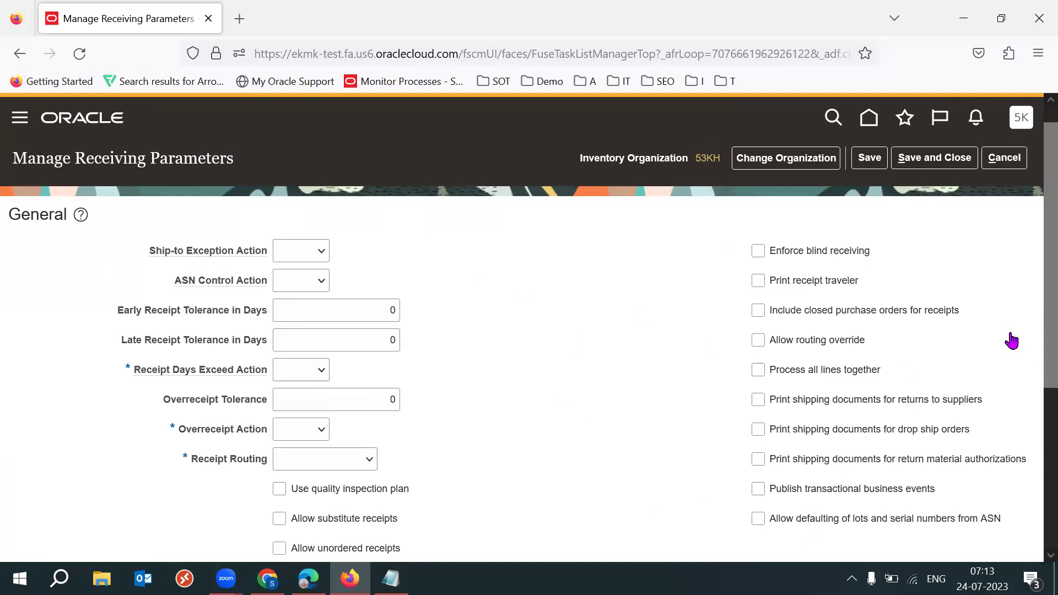
pyautogui.scroll(-2, 1034, 330)
pyautogui.scroll(-1, 1033, 374)
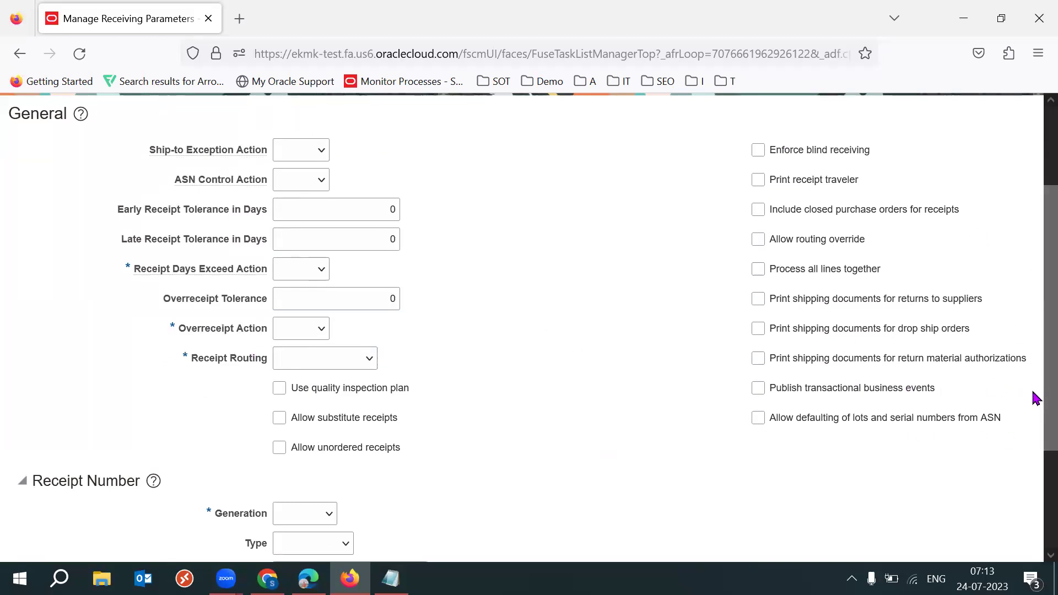
pyautogui.scroll(2, 936, 386)
pyautogui.moveTo(153, 217); pyautogui.dragTo(272, 219)
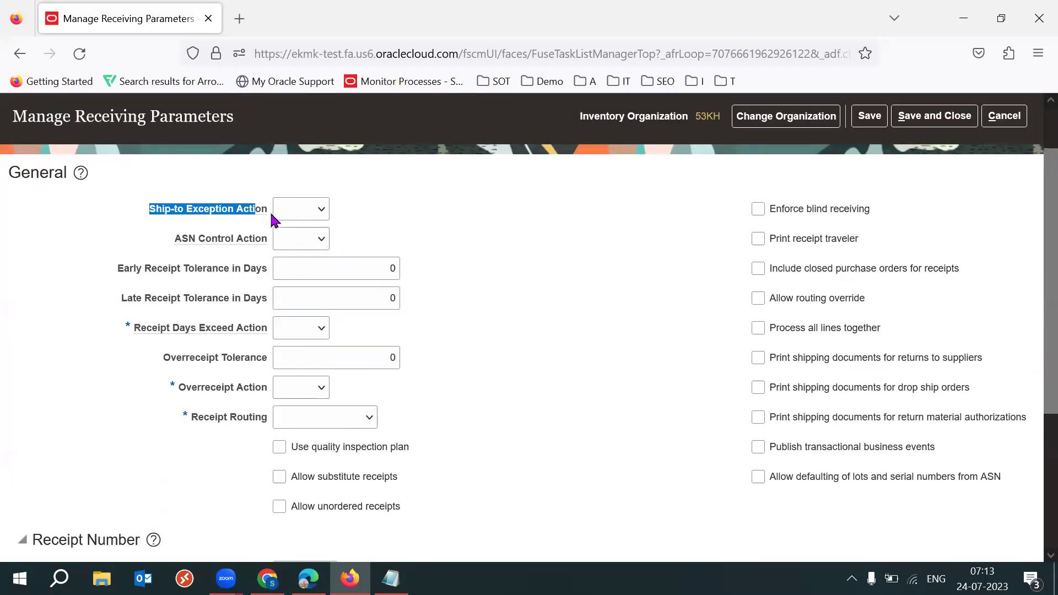
pyautogui.click(499, 243)
pyautogui.moveTo(157, 209); pyautogui.dragTo(368, 431)
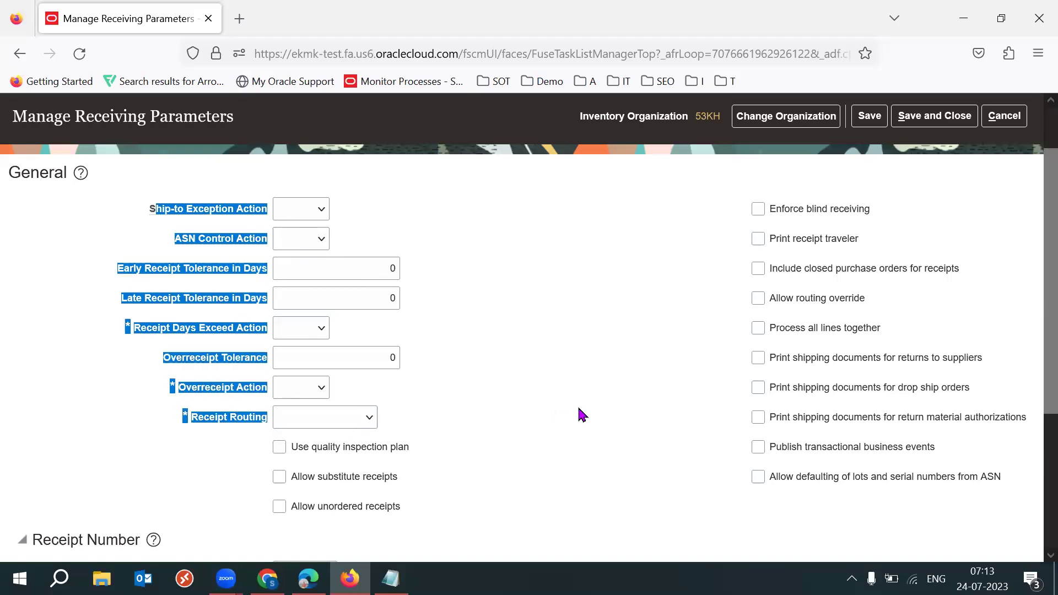
pyautogui.click(626, 407)
pyautogui.moveTo(150, 211); pyautogui.dragTo(274, 210)
pyautogui.click(466, 214)
pyautogui.moveTo(154, 216); pyautogui.dragTo(274, 217)
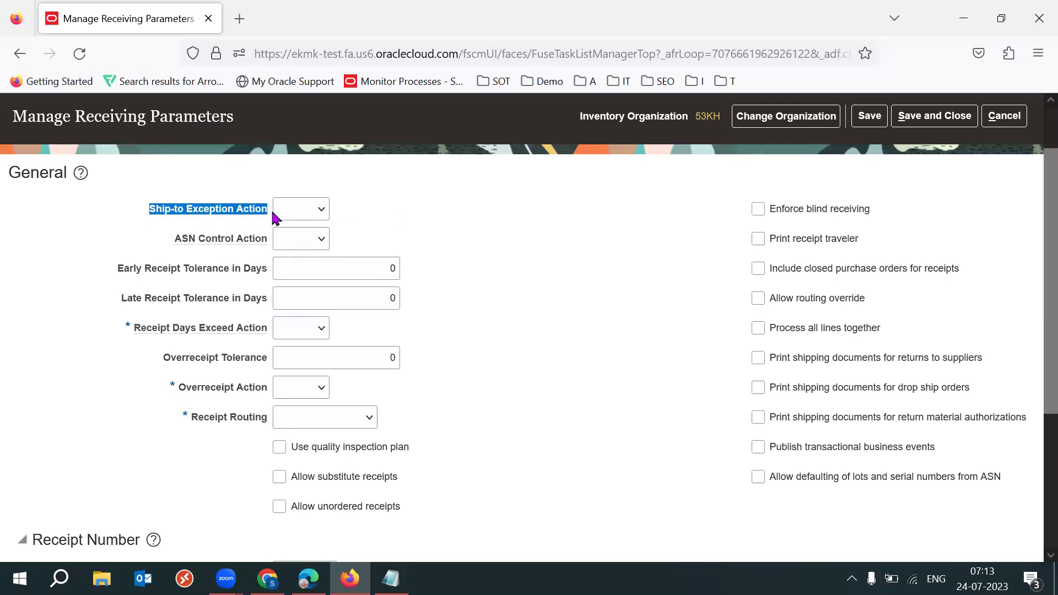
pyautogui.click(492, 228)
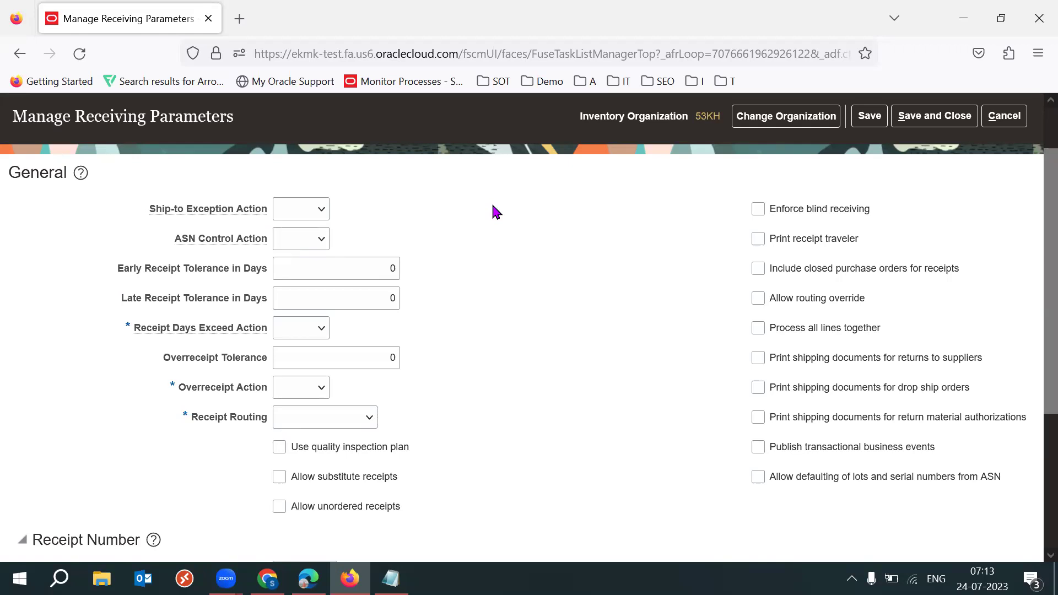
pyautogui.moveTo(157, 209); pyautogui.dragTo(263, 423)
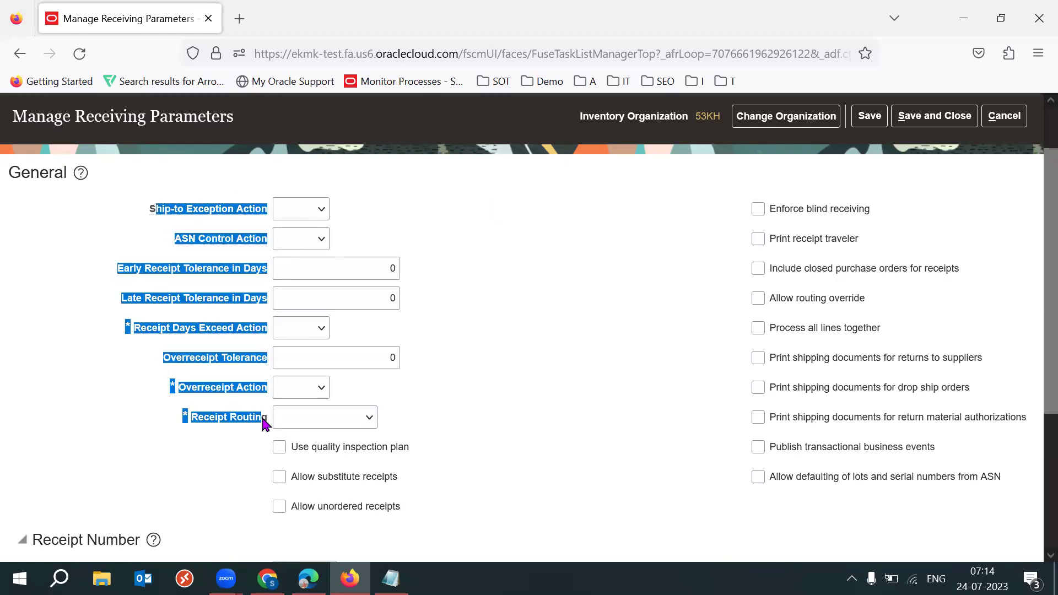
pyautogui.click(657, 324)
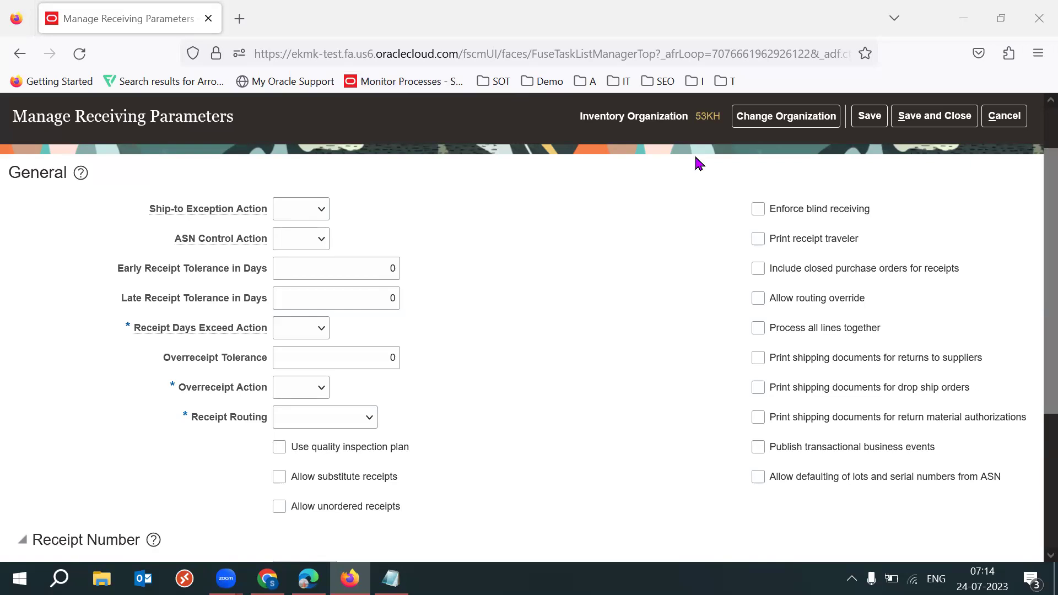
pyautogui.moveTo(142, 212); pyautogui.dragTo(266, 218)
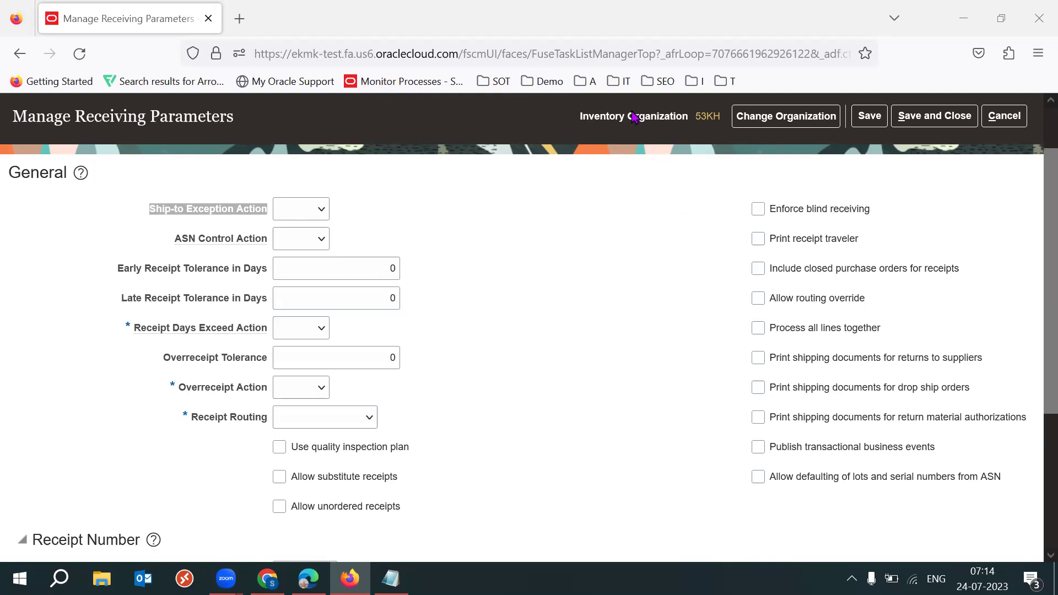
pyautogui.click(557, 200)
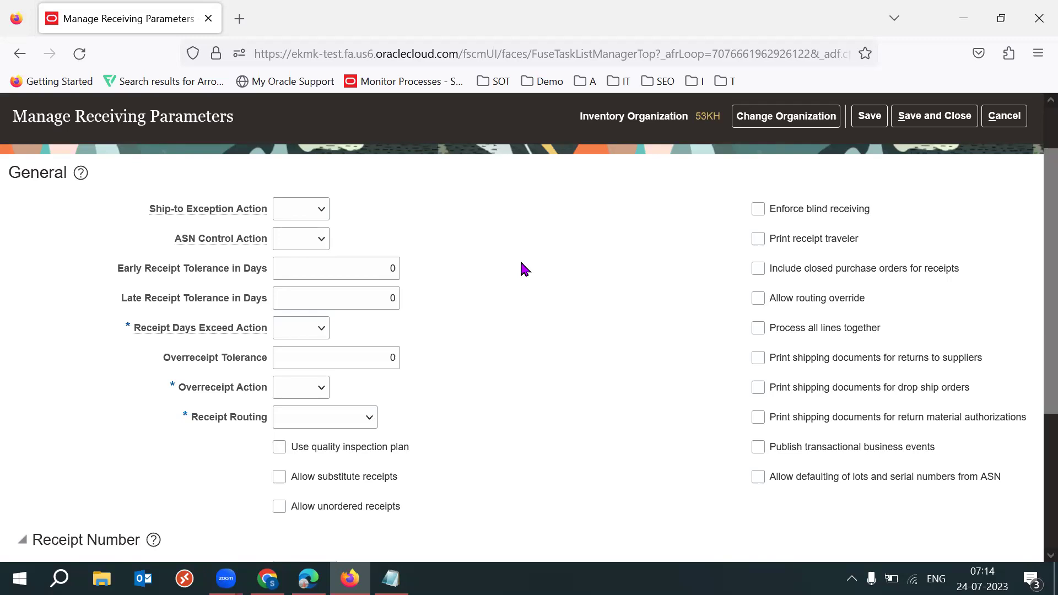
# Try Reject, then Warning, as the Ship-to Exception Action
pyautogui.click(305, 215)
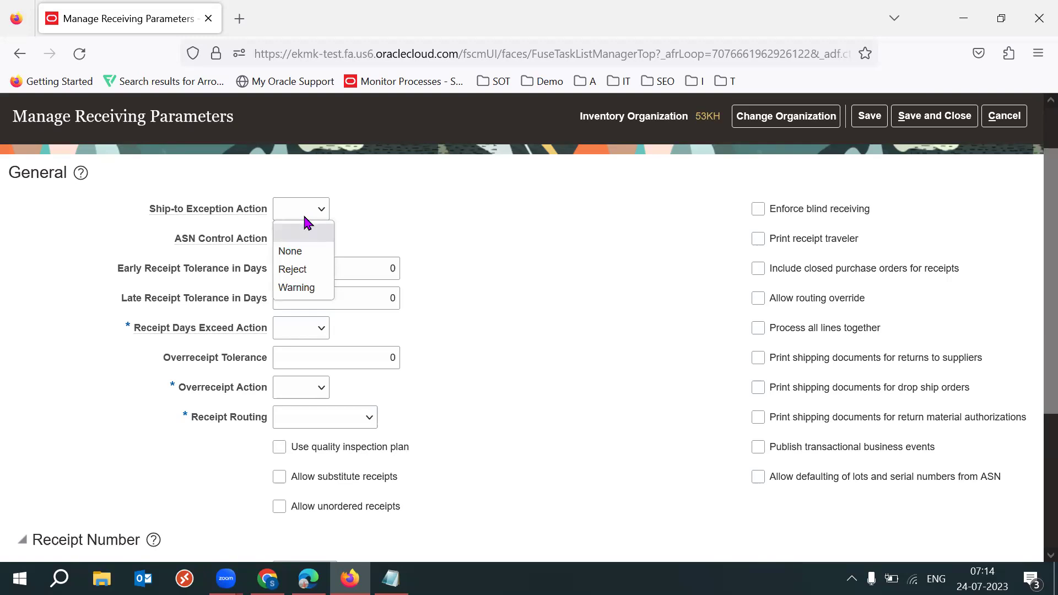
pyautogui.click(301, 270)
pyautogui.tripleClick(234, 216)
pyautogui.click(440, 216)
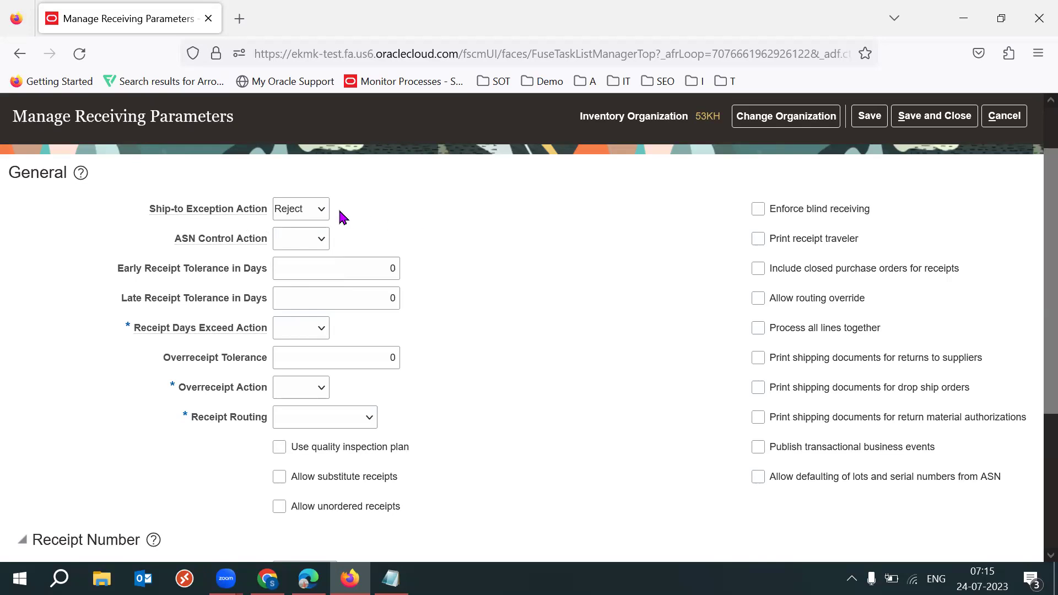
pyautogui.click(315, 212)
pyautogui.click(324, 269)
# Settle on None for the Ship-to Exception Action
pyautogui.click(307, 215)
pyautogui.click(333, 232)
pyautogui.click(304, 217)
pyautogui.click(322, 209)
pyautogui.click(483, 240)
pyautogui.click(318, 213)
pyautogui.click(552, 247)
pyautogui.moveTo(177, 239); pyautogui.dragTo(268, 244)
# Read the blog's ship-to location explanation for the None, Reject and Warning options
pyautogui.click(456, 254)
pyautogui.hotkey('alt', 'Tab')
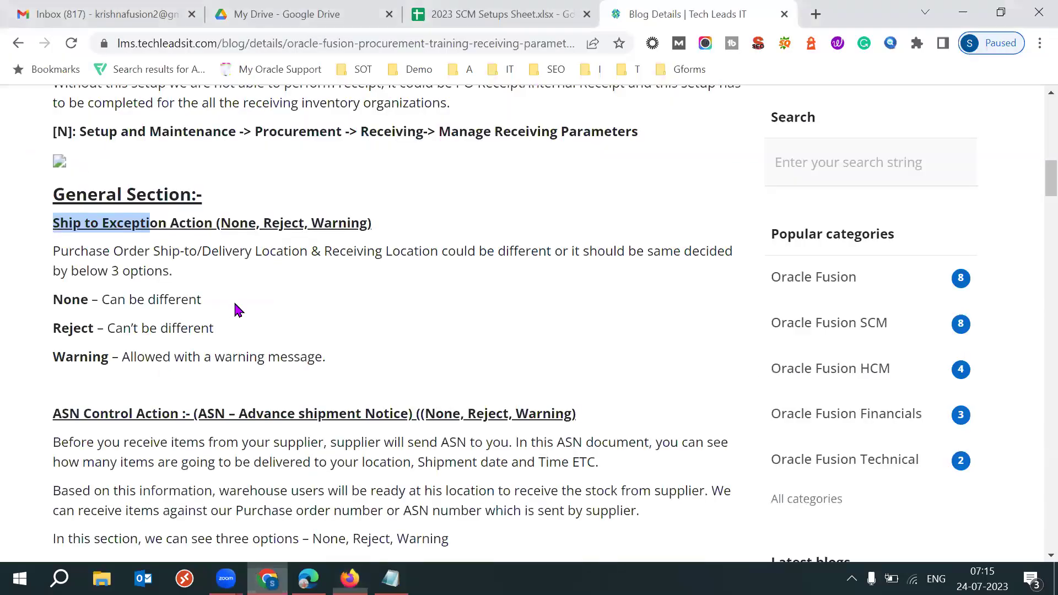
pyautogui.moveTo(53, 250); pyautogui.dragTo(425, 271)
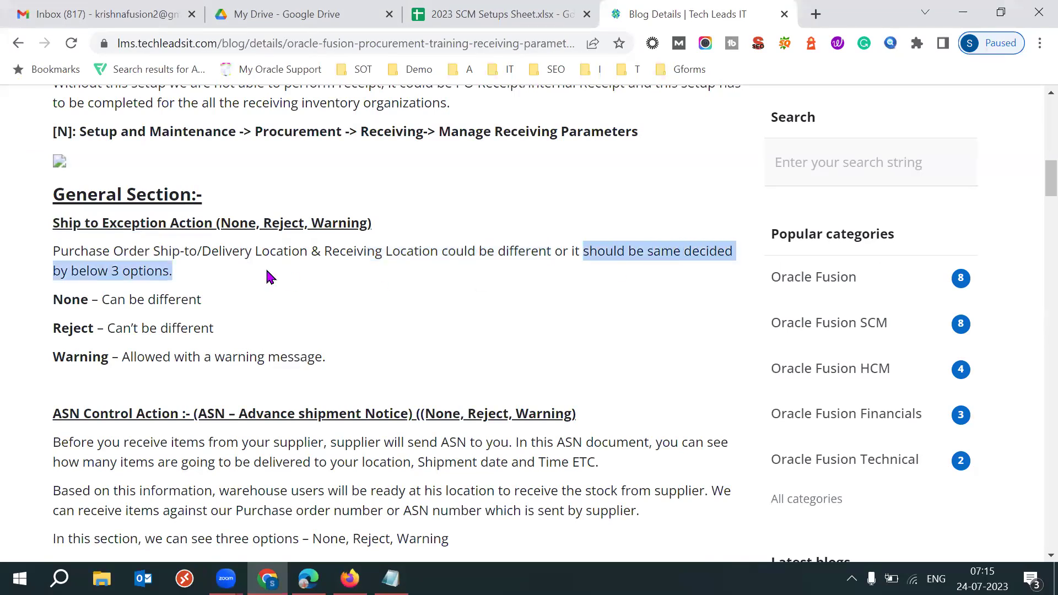
pyautogui.click(363, 340)
pyautogui.moveTo(132, 298); pyautogui.dragTo(221, 300)
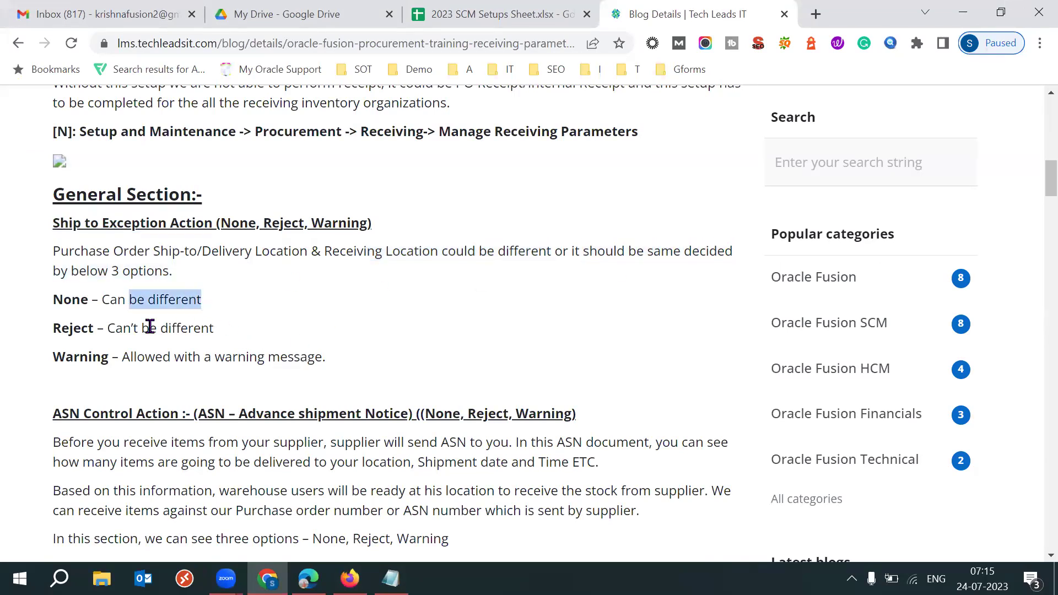
pyautogui.moveTo(55, 329); pyautogui.dragTo(219, 333)
pyautogui.click(382, 325)
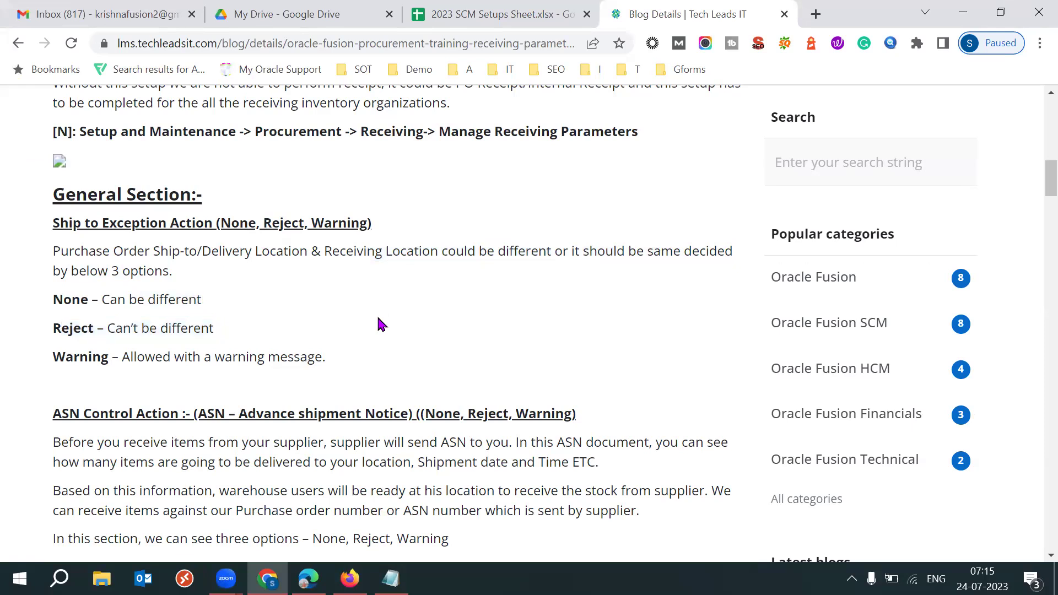
pyautogui.moveTo(68, 352); pyautogui.dragTo(418, 368)
pyautogui.click(419, 367)
pyautogui.moveTo(51, 242); pyautogui.dragTo(124, 303)
pyautogui.click(318, 337)
# Bring up the Notepad class notes and select the first four important screen names
pyautogui.scroll(-3, 230, 298)
pyautogui.scroll(1, 230, 298)
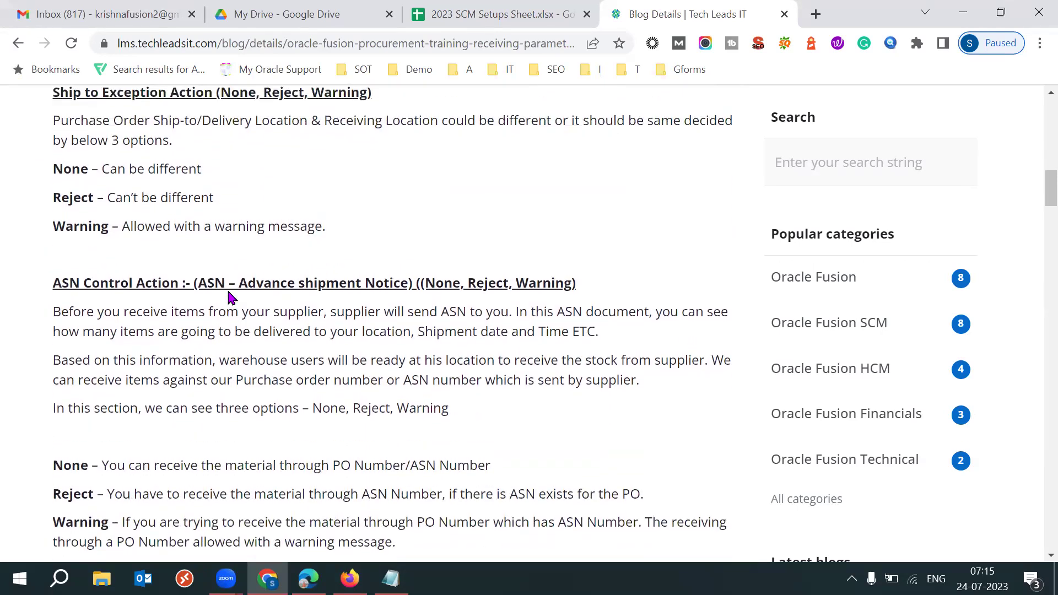
pyautogui.scroll(2, 231, 298)
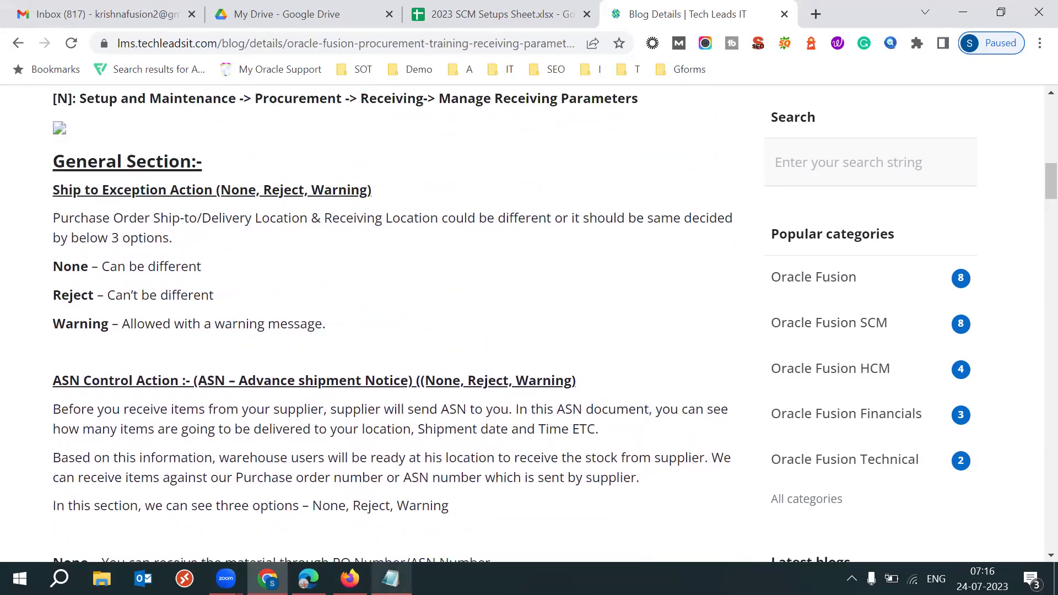
pyautogui.click(391, 578)
pyautogui.click(182, 316)
pyautogui.keyDown('shift'); pyautogui.click(81, 298); pyautogui.keyUp('shift')
pyautogui.moveTo(81, 298); pyautogui.dragTo(13, 267)
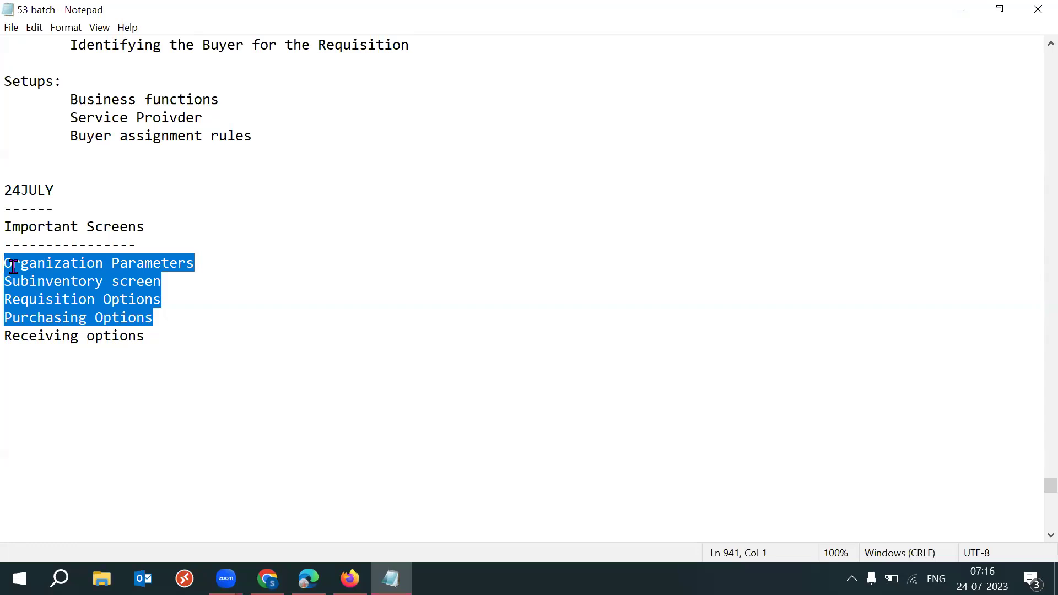
# Reselect the Important Screens list, Organization Parameters through Receiving options
pyautogui.click(339, 393)
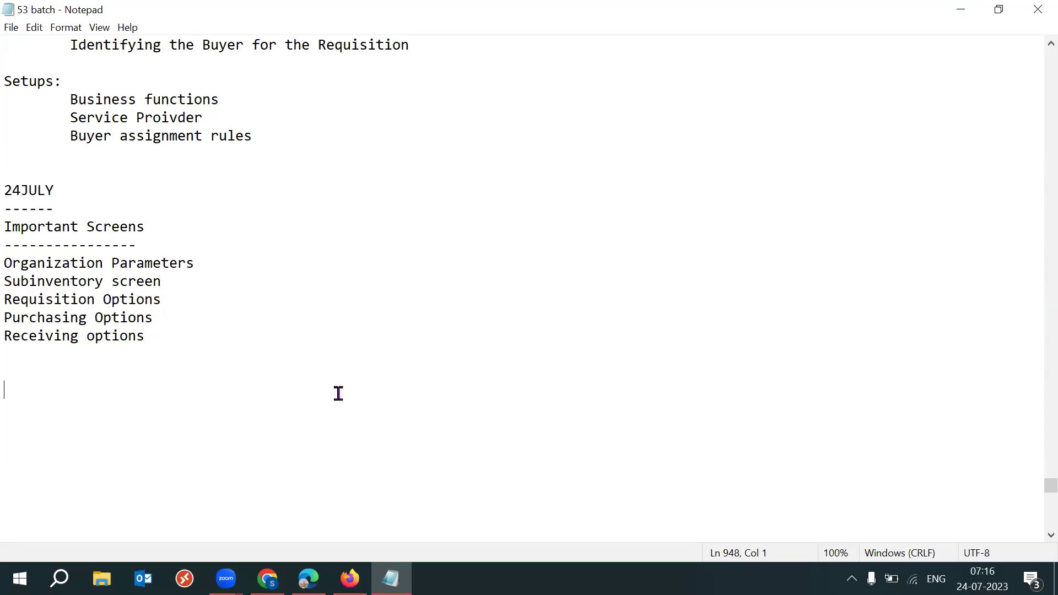
pyautogui.moveTo(195, 323); pyautogui.dragTo(5, 263)
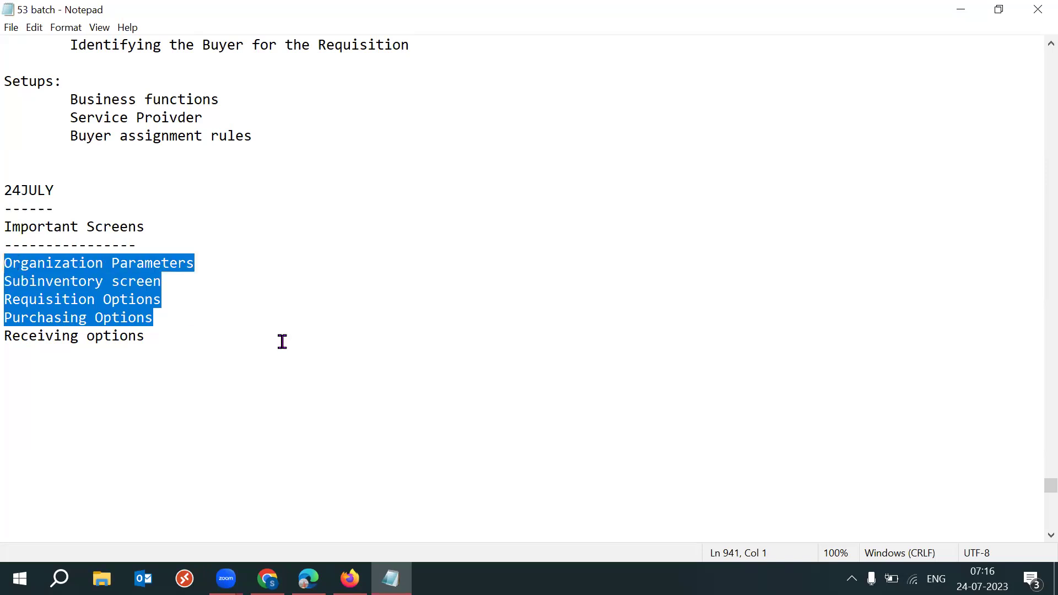
pyautogui.click(207, 342)
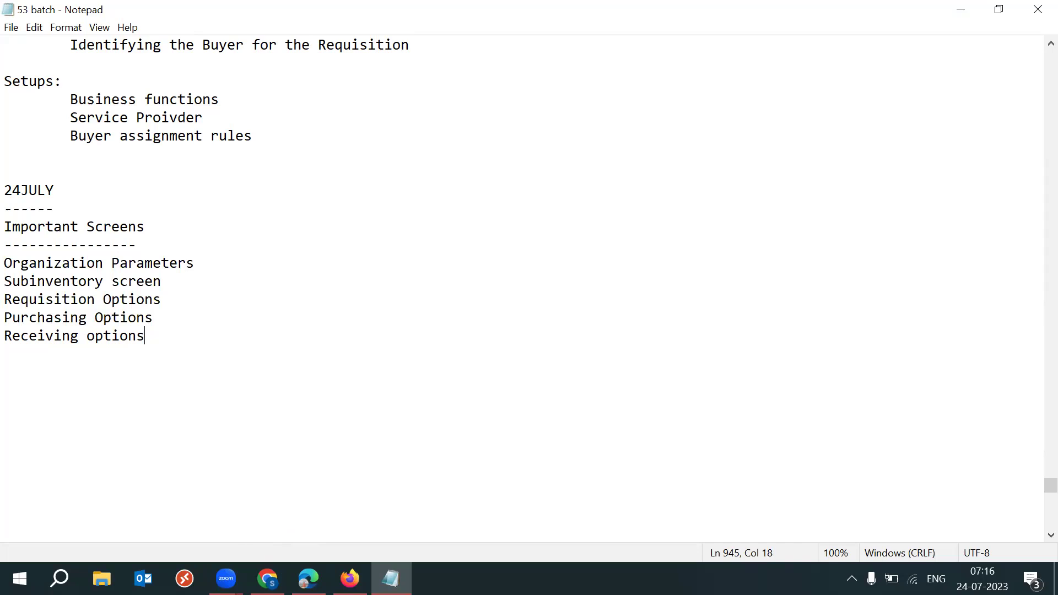
pyautogui.moveTo(267, 578)
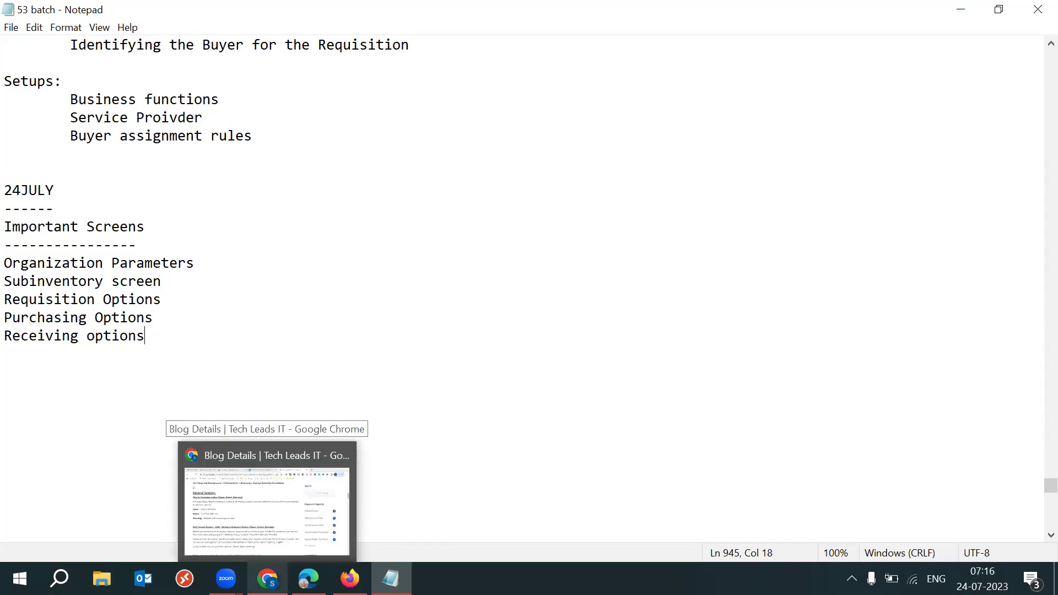
pyautogui.click(349, 578)
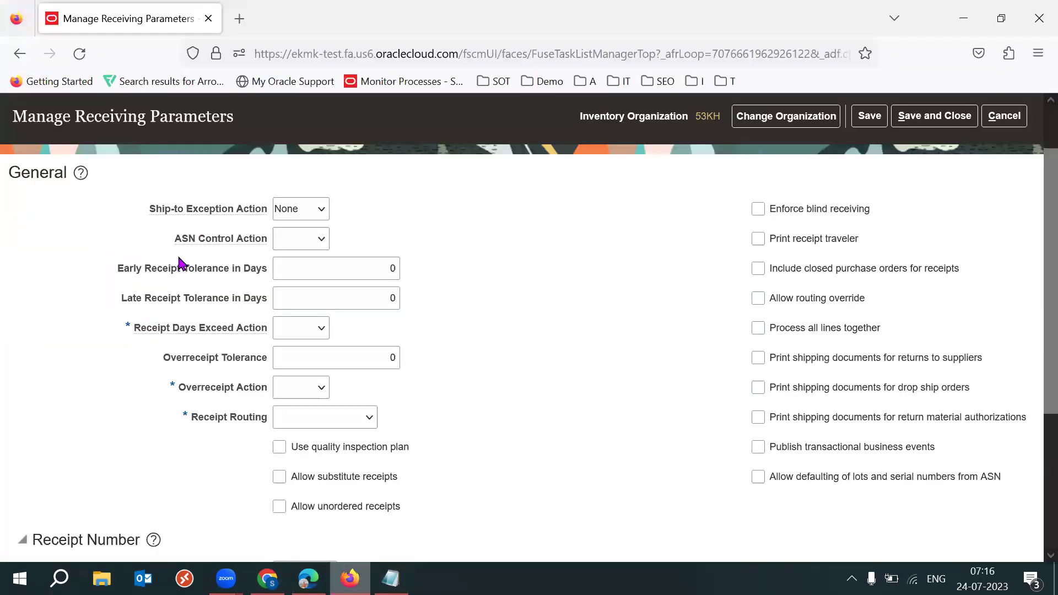
pyautogui.moveTo(175, 238); pyautogui.dragTo(269, 238)
pyautogui.click(616, 363)
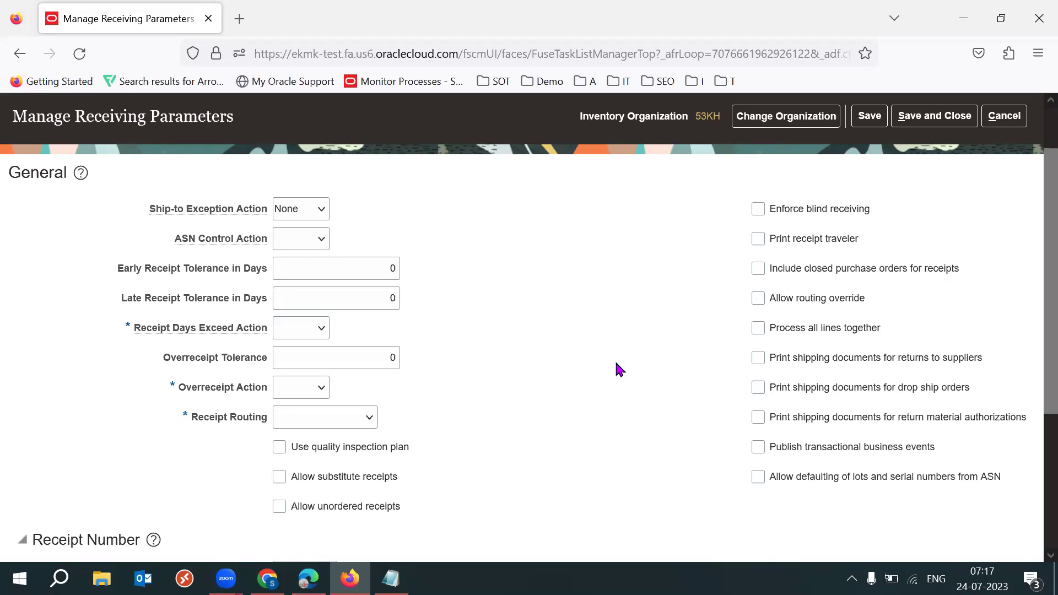
pyautogui.moveTo(166, 241); pyautogui.dragTo(266, 237)
pyautogui.click(471, 233)
pyautogui.moveTo(166, 239); pyautogui.dragTo(272, 244)
pyautogui.click(537, 246)
# Browse the ASN Control Action choices and try Reject
pyautogui.click(316, 244)
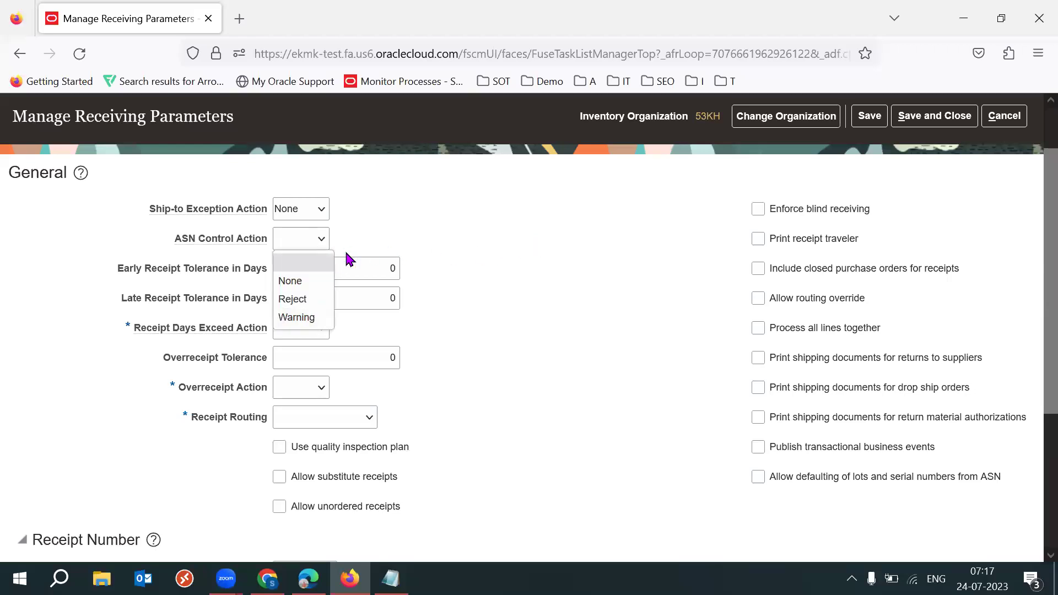
pyautogui.click(434, 235)
pyautogui.click(314, 240)
pyautogui.click(422, 240)
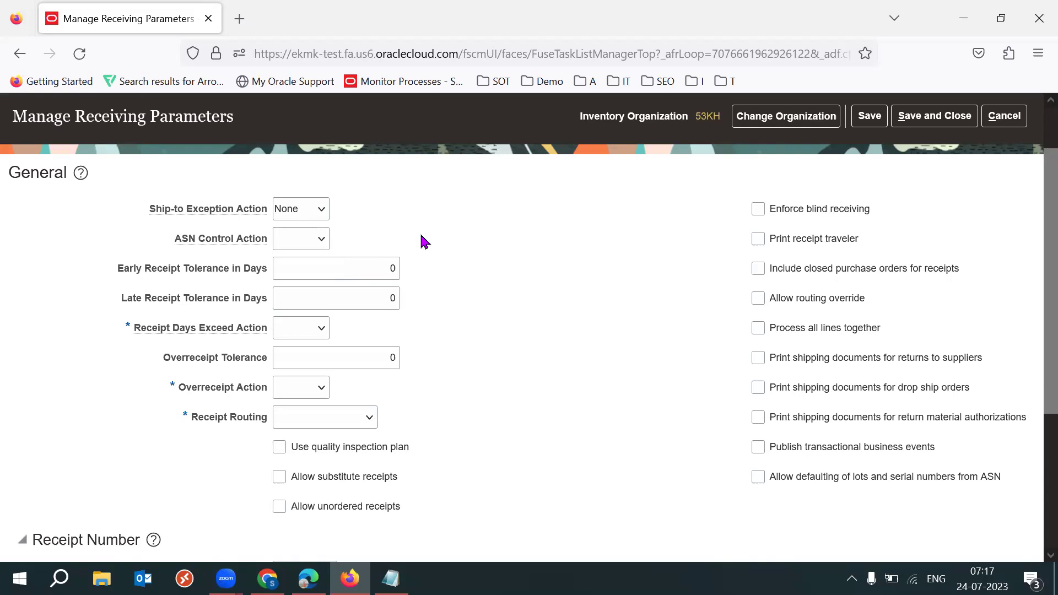
pyautogui.click(312, 239)
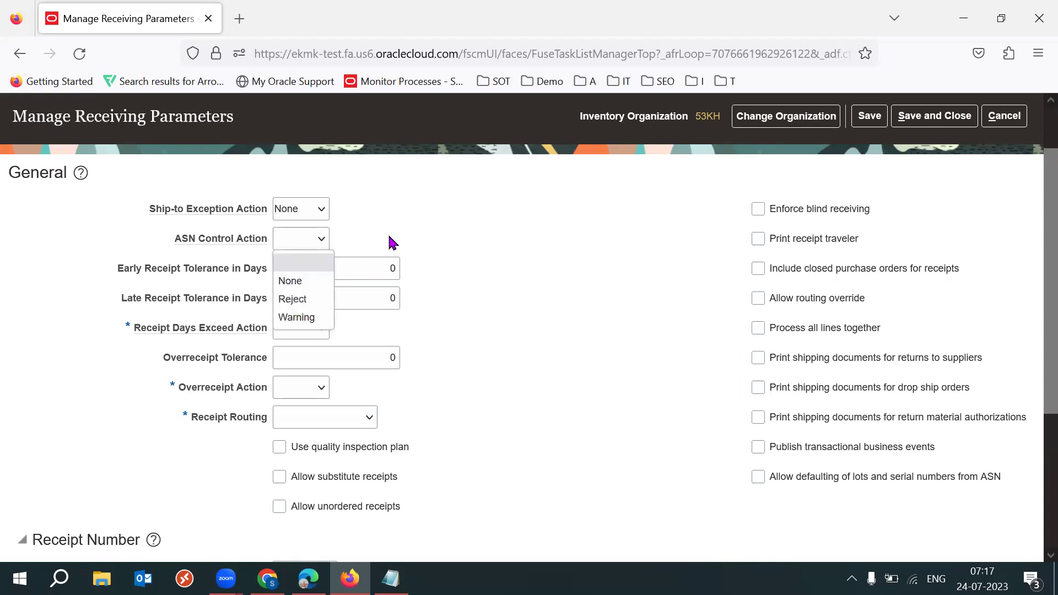
pyautogui.click(316, 300)
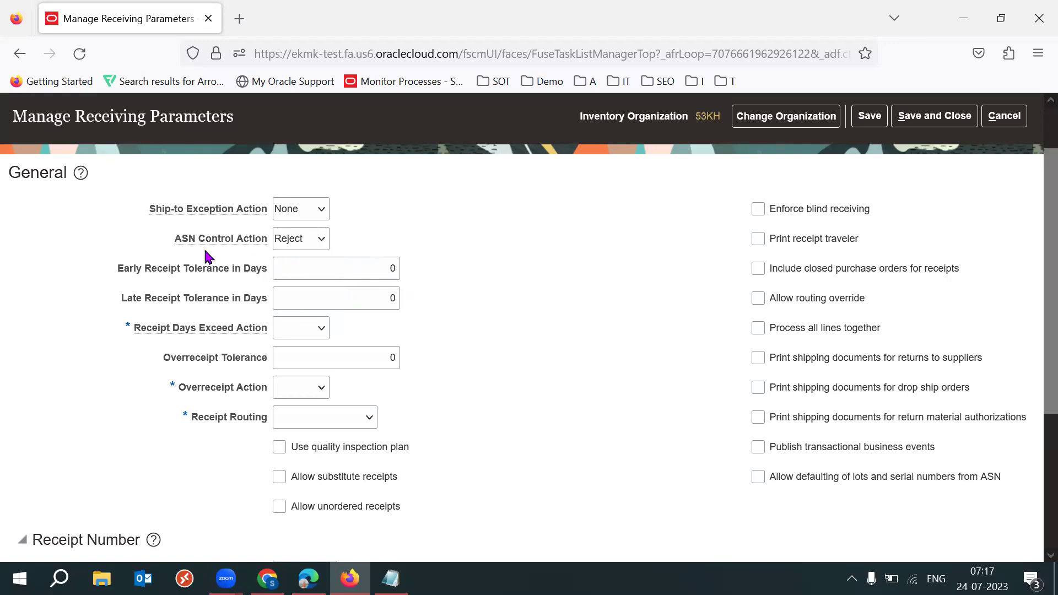
pyautogui.moveTo(209, 250); pyautogui.dragTo(273, 250)
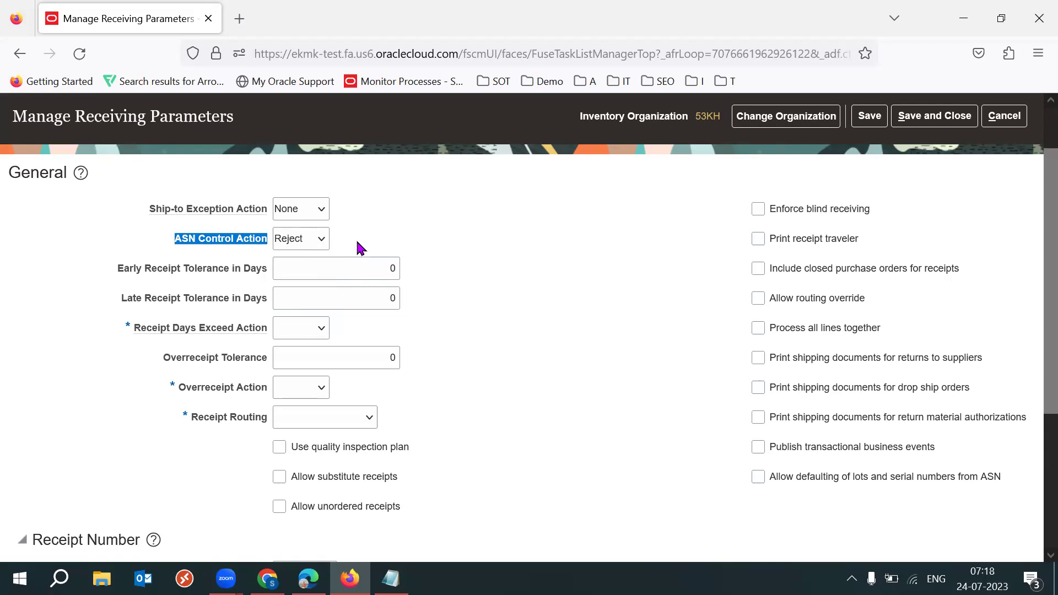
# Try None, then set ASN Control Action to Warning
pyautogui.click(319, 247)
pyautogui.click(314, 269)
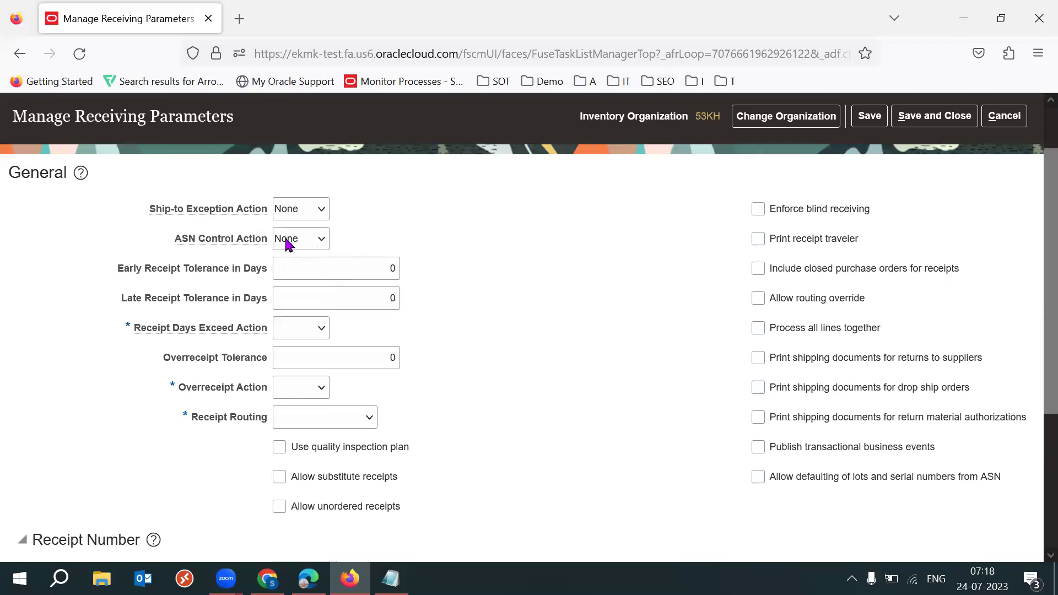
pyautogui.moveTo(174, 238); pyautogui.dragTo(267, 239)
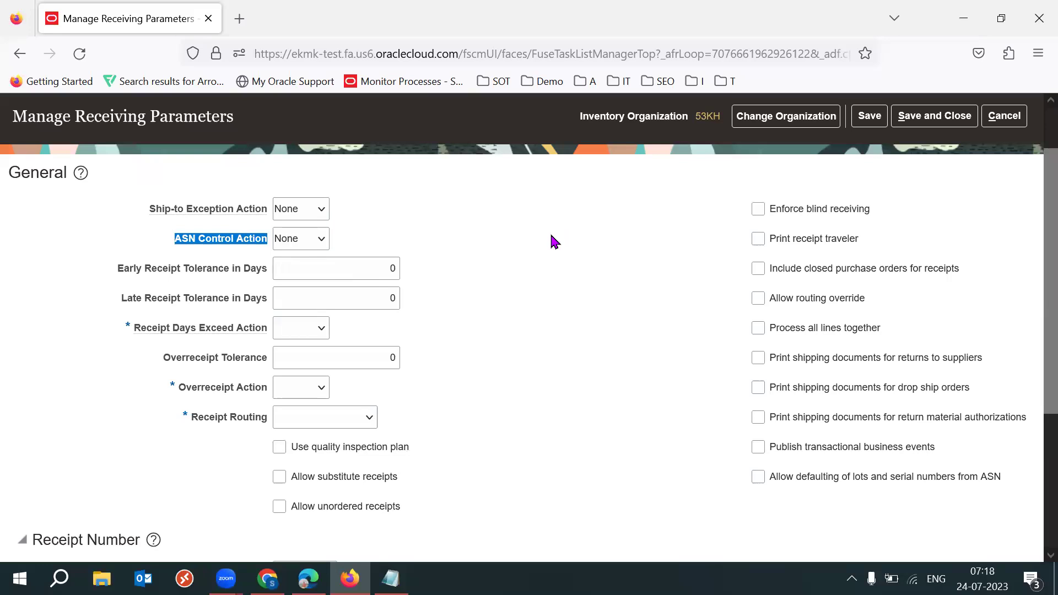
pyautogui.click(315, 245)
pyautogui.click(302, 301)
pyautogui.click(410, 244)
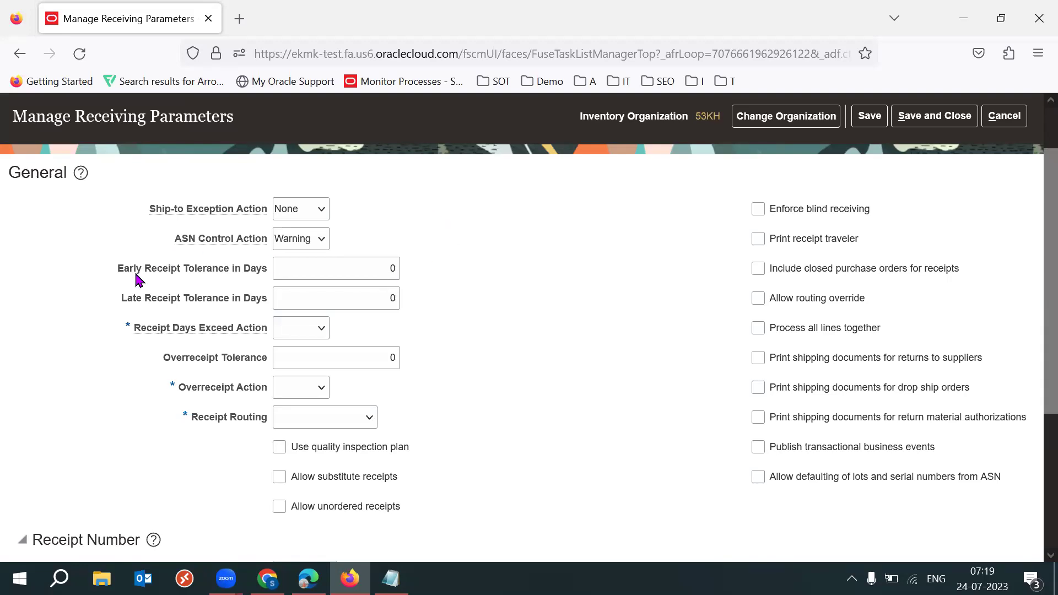
# Set Early Receipt Tolerance to 5 days and Late Receipt Tolerance to 1 day
pyautogui.moveTo(117, 269); pyautogui.dragTo(182, 274)
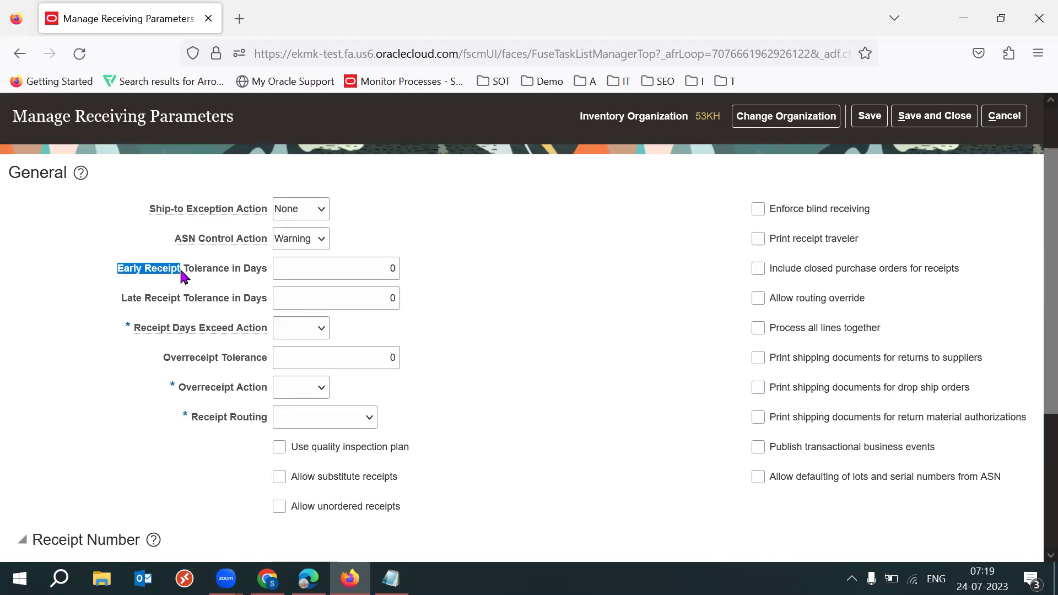
pyautogui.moveTo(120, 299); pyautogui.dragTo(183, 303)
pyautogui.click(526, 351)
pyautogui.click(380, 268)
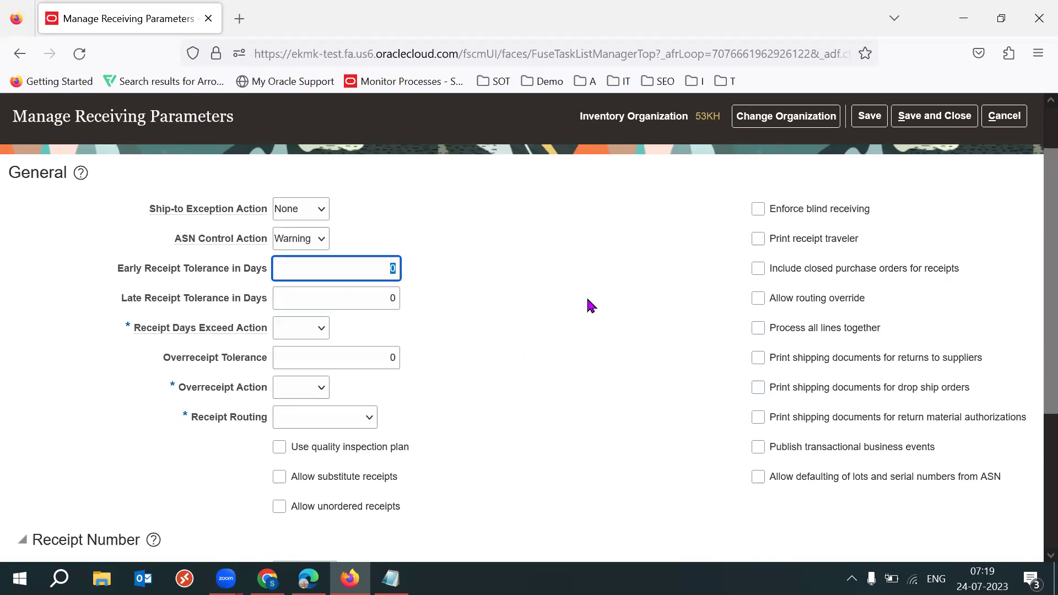
pyautogui.write('5')
pyautogui.press('Tab')
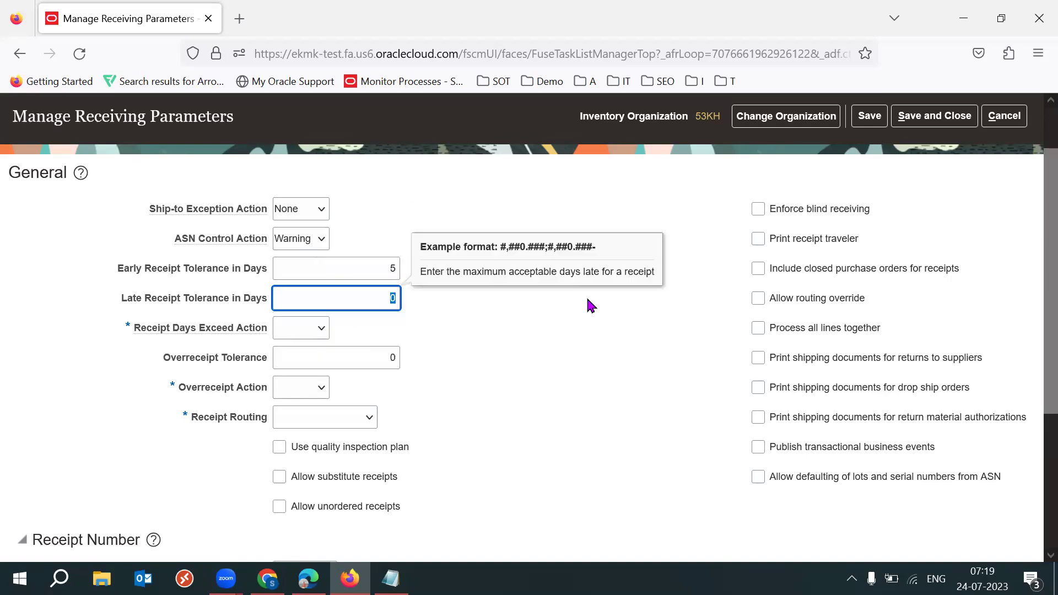
pyautogui.write('1')
pyautogui.press('Tab')
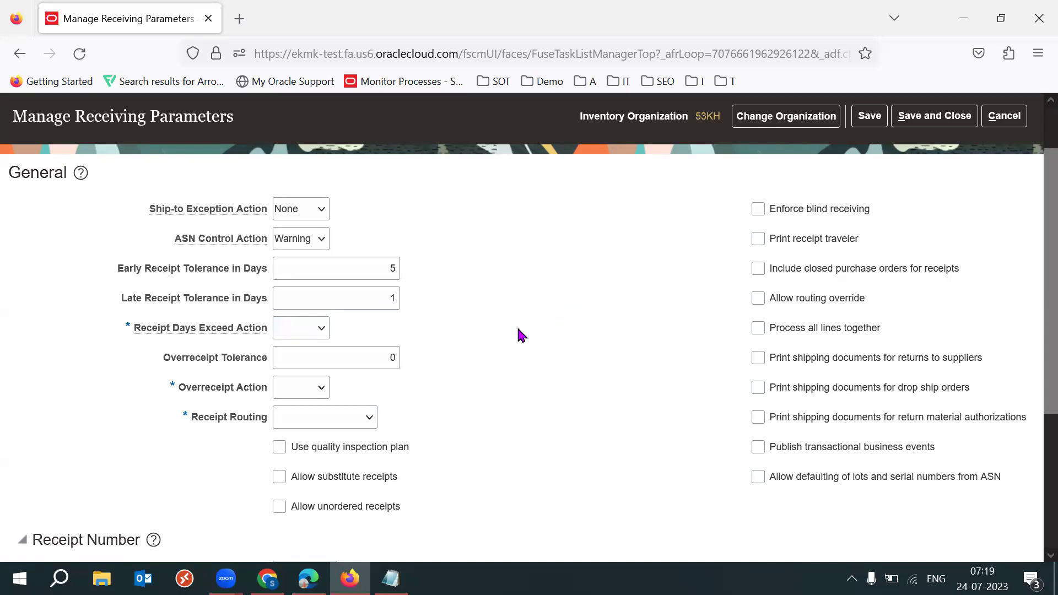
pyautogui.hotkey('shift', 'Tab')
pyautogui.click(553, 342)
pyautogui.doubleClick(392, 268)
pyautogui.click(474, 282)
# Set Receipt Days Exceed Action to Reject
pyautogui.click(307, 327)
pyautogui.click(303, 386)
pyautogui.moveTo(157, 333); pyautogui.dragTo(240, 334)
pyautogui.click(498, 333)
pyautogui.moveTo(122, 269); pyautogui.dragTo(262, 302)
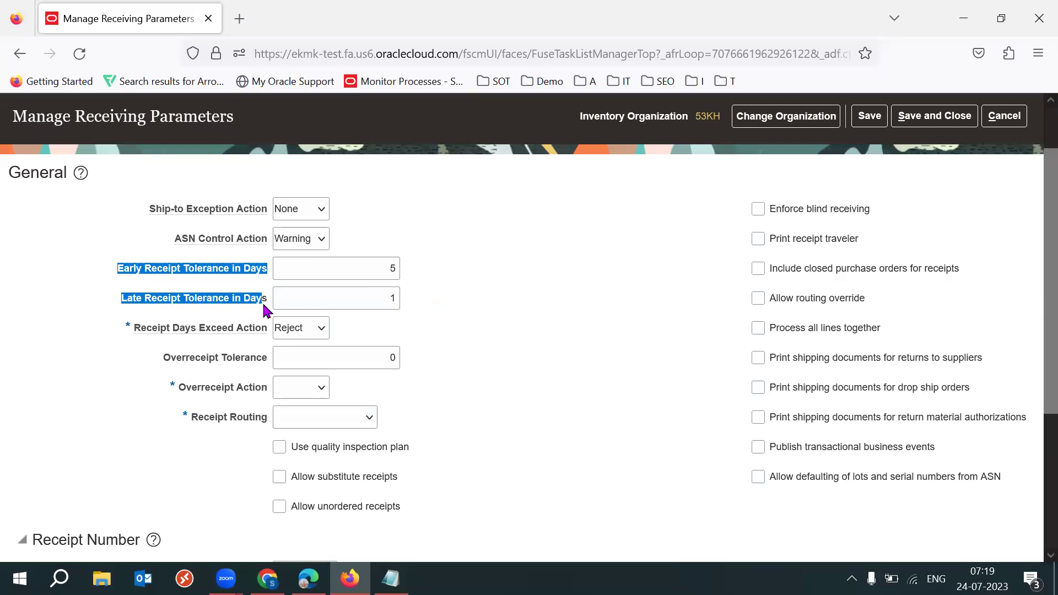
# Change Receipt Days Exceed Action from Reject to Warning
pyautogui.click(500, 303)
pyautogui.click(371, 268)
pyautogui.click(533, 357)
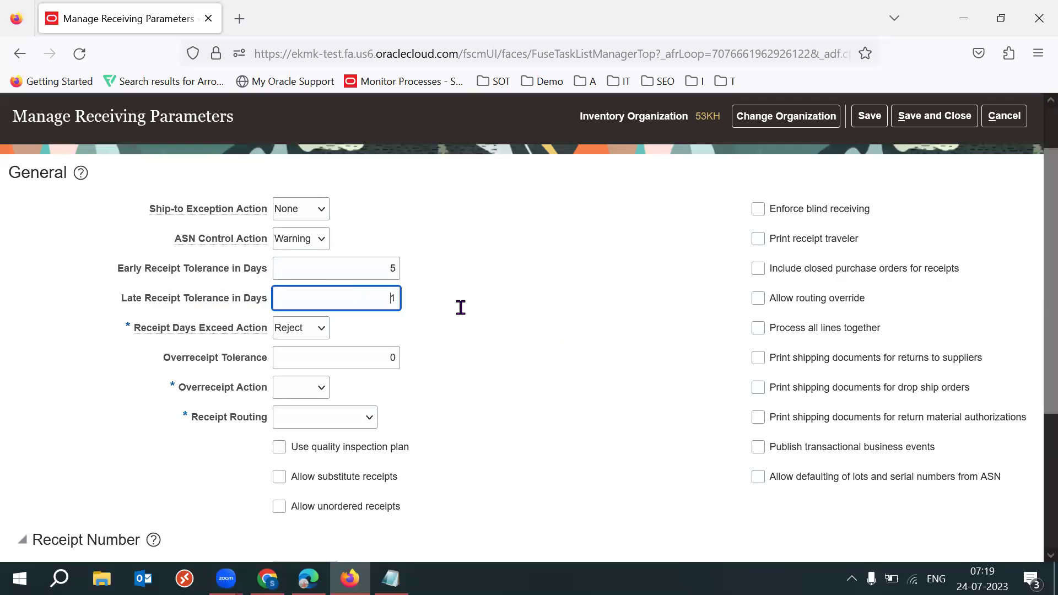
pyautogui.moveTo(175, 332); pyautogui.dragTo(257, 334)
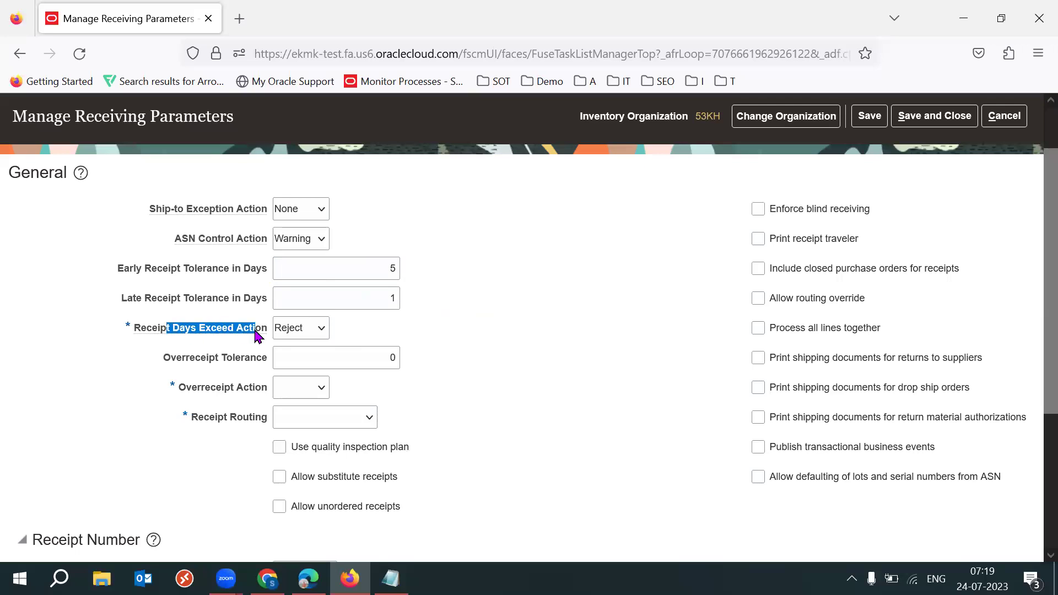
pyautogui.click(482, 332)
pyautogui.click(318, 329)
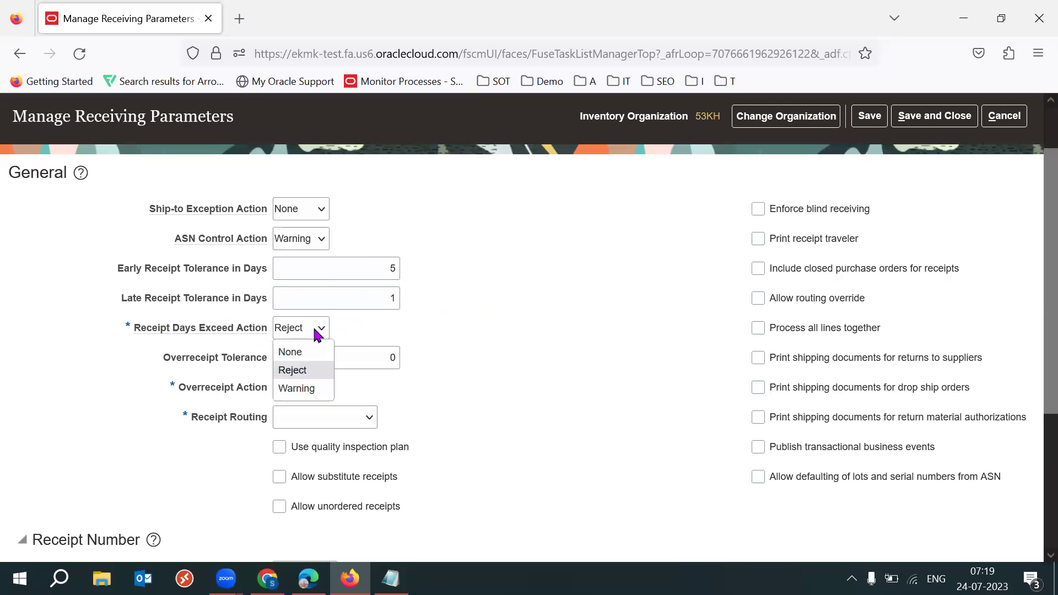
pyautogui.click(306, 390)
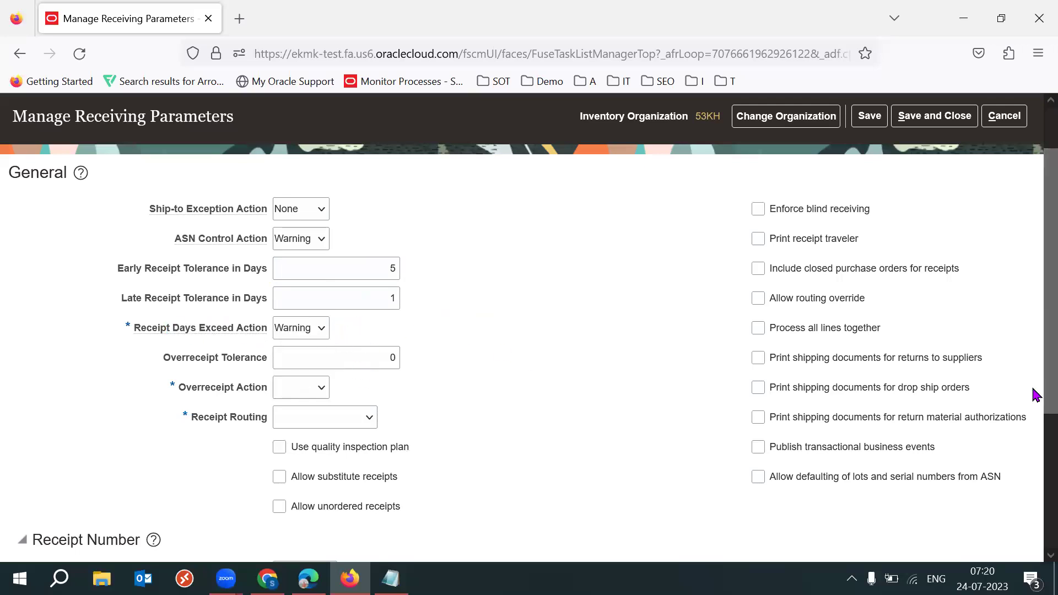
# Enter 5 as the Overreceipt Tolerance
pyautogui.scroll(-1, 683, 356)
pyautogui.moveTo(162, 286); pyautogui.dragTo(600, 335)
pyautogui.click(600, 335)
pyautogui.click(384, 296)
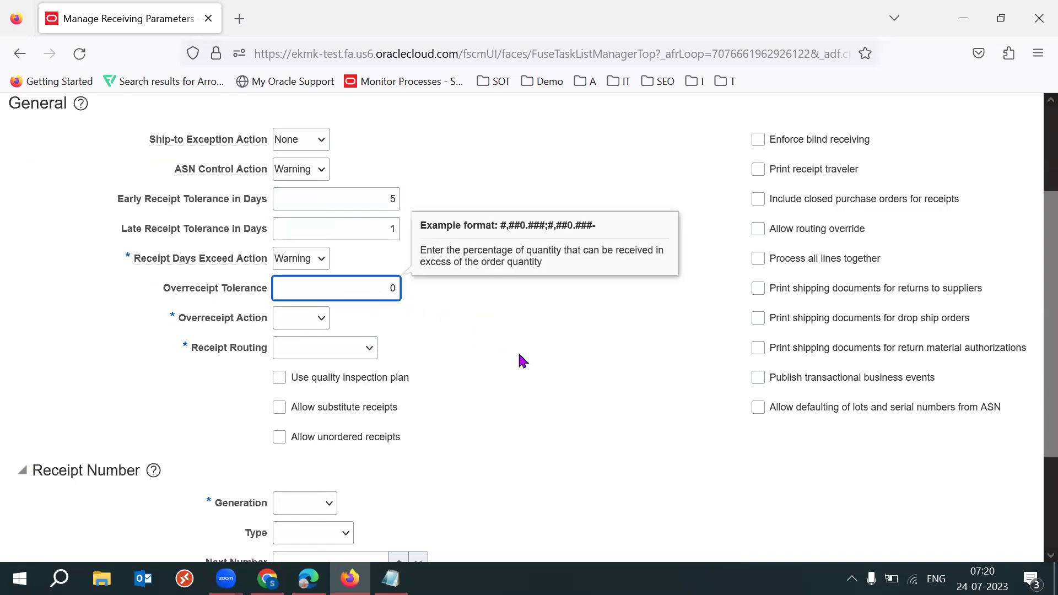
pyautogui.press('Tab')
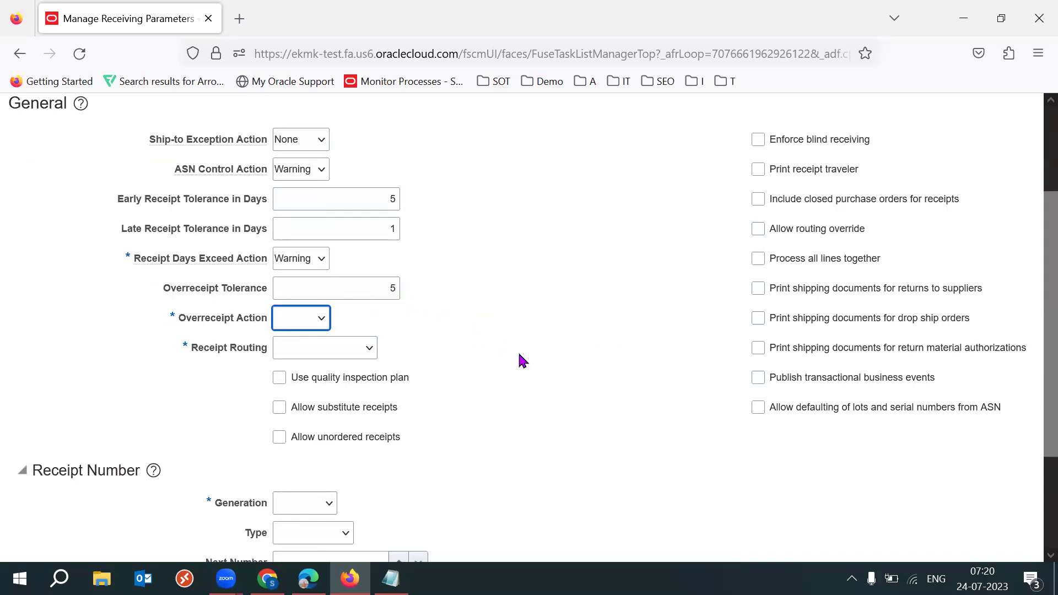
pyautogui.click(337, 291)
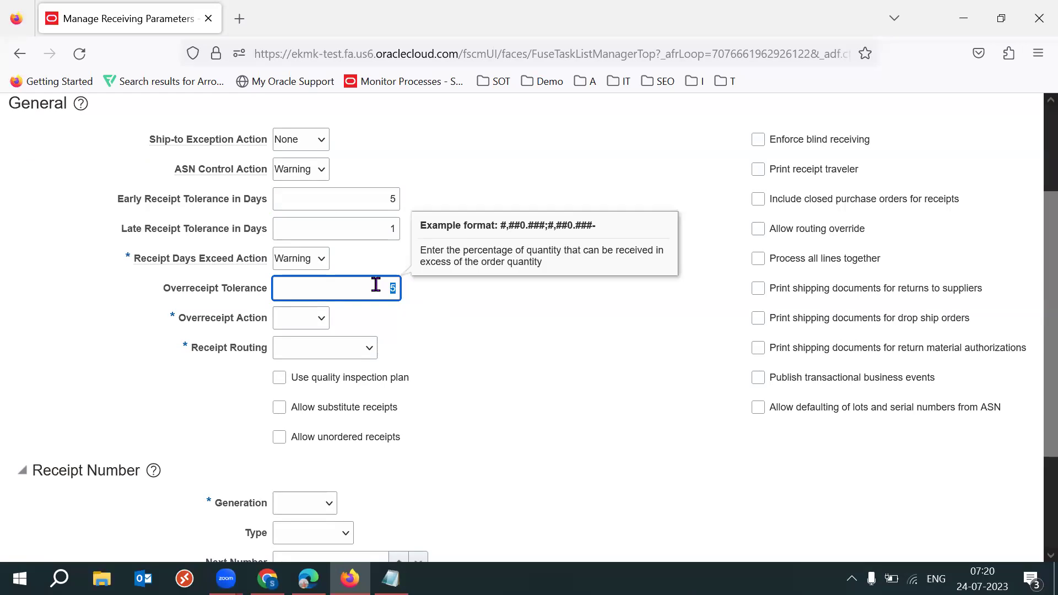
pyautogui.write('5')
pyautogui.click(465, 324)
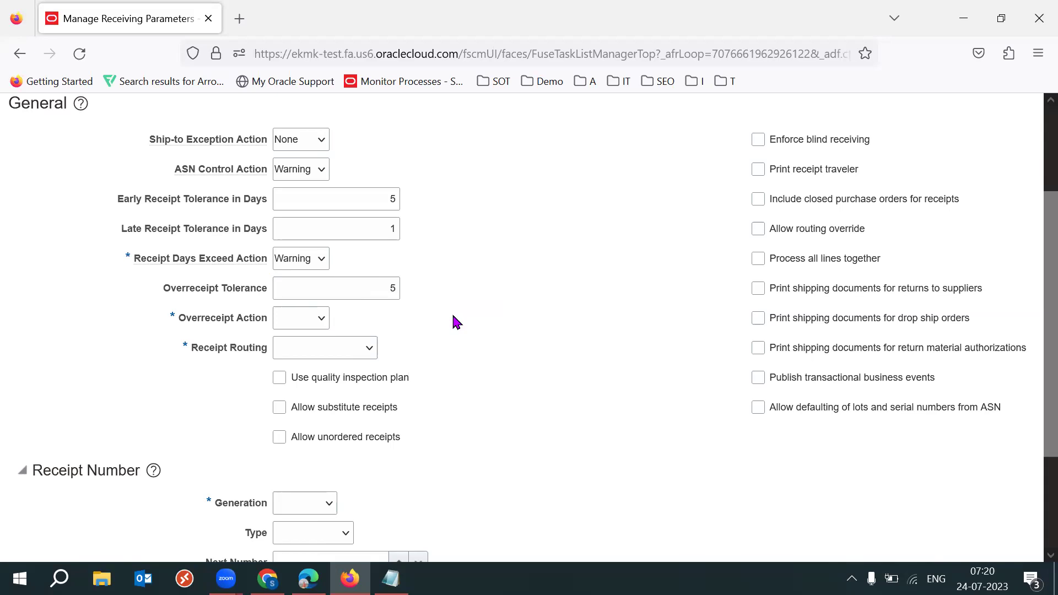
# Set Overreceipt Action to Warning instead of Reject
pyautogui.click(322, 323)
pyautogui.click(298, 376)
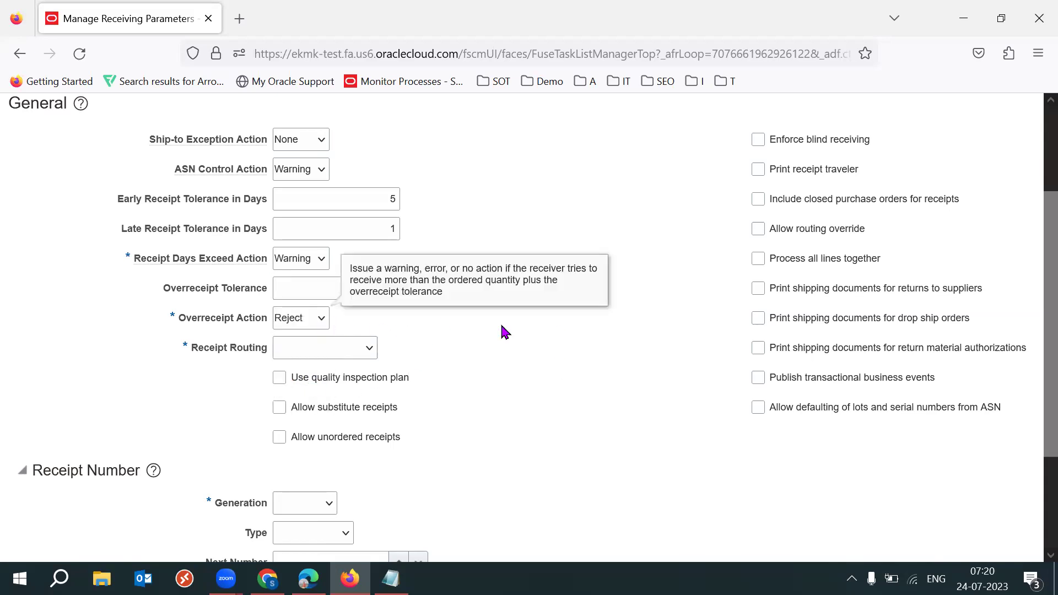
pyautogui.click(293, 321)
pyautogui.click(303, 380)
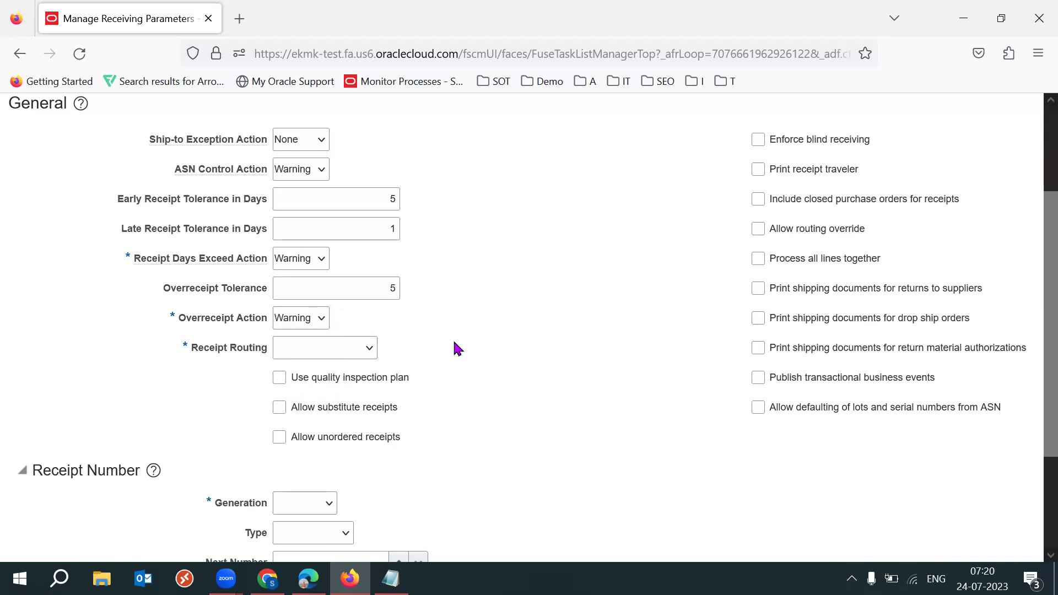
pyautogui.scroll(-3, 454, 343)
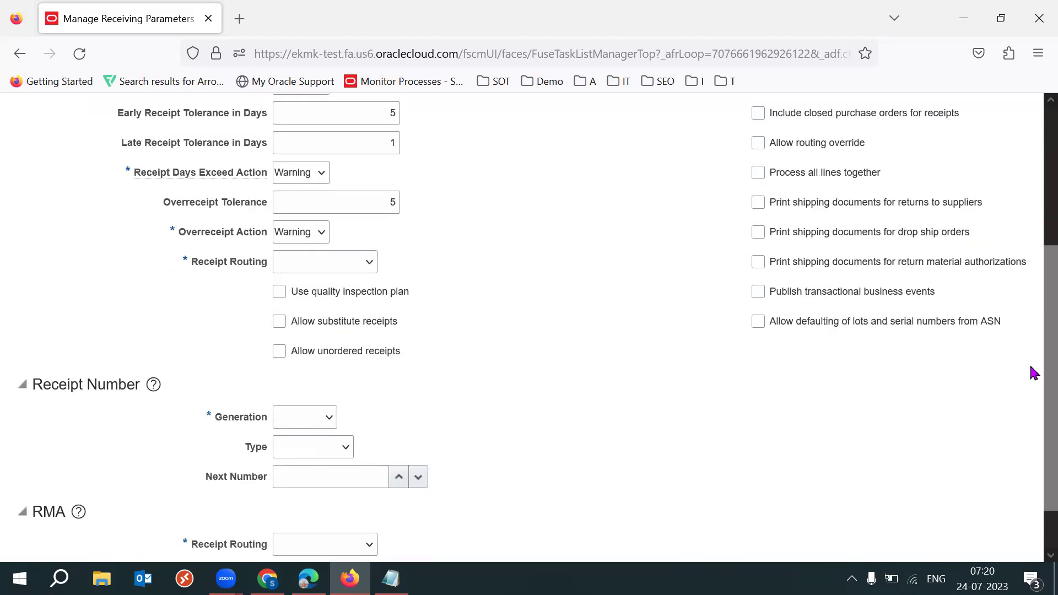
# Review the filled tolerance and action fields in the General section
pyautogui.scroll(3, 1031, 367)
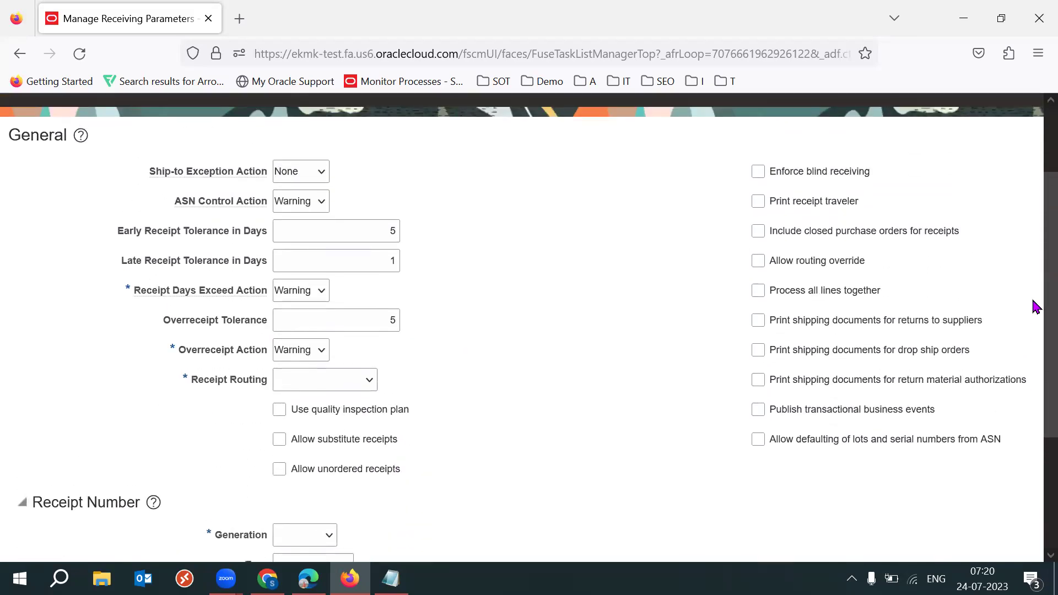
pyautogui.scroll(-3, 1032, 301)
pyautogui.moveTo(175, 276); pyautogui.dragTo(481, 290)
pyautogui.click(481, 290)
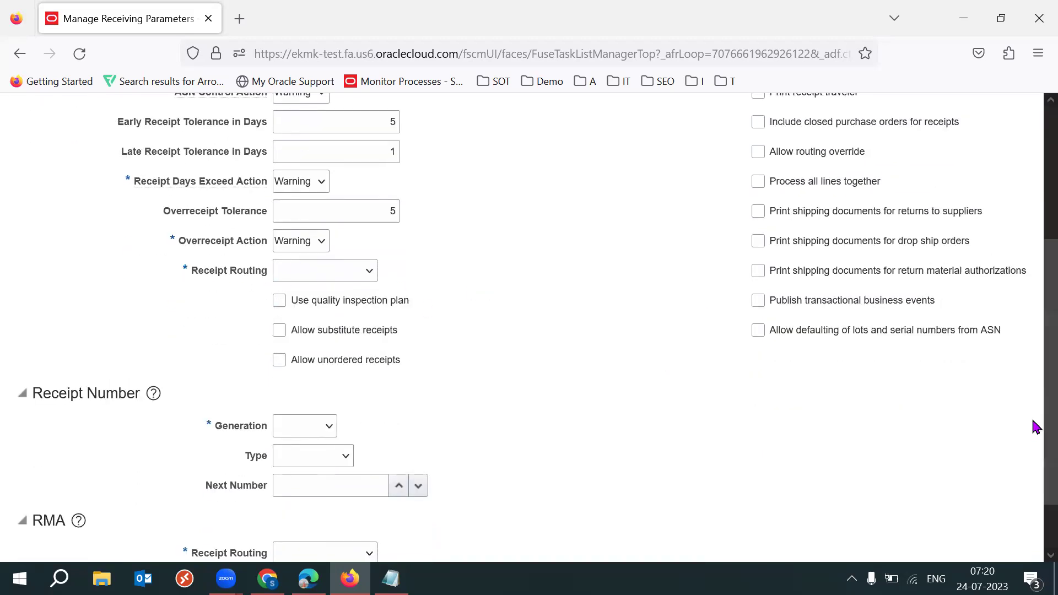
pyautogui.scroll(3, 1034, 428)
pyautogui.moveTo(156, 186); pyautogui.dragTo(263, 378)
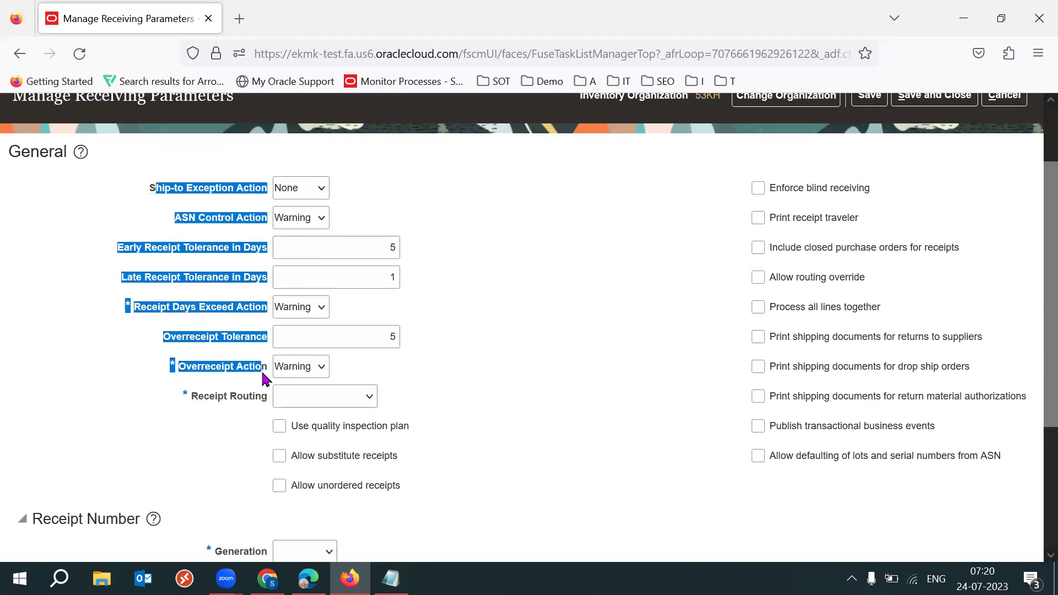
pyautogui.click(655, 423)
pyautogui.scroll(-2, 1034, 402)
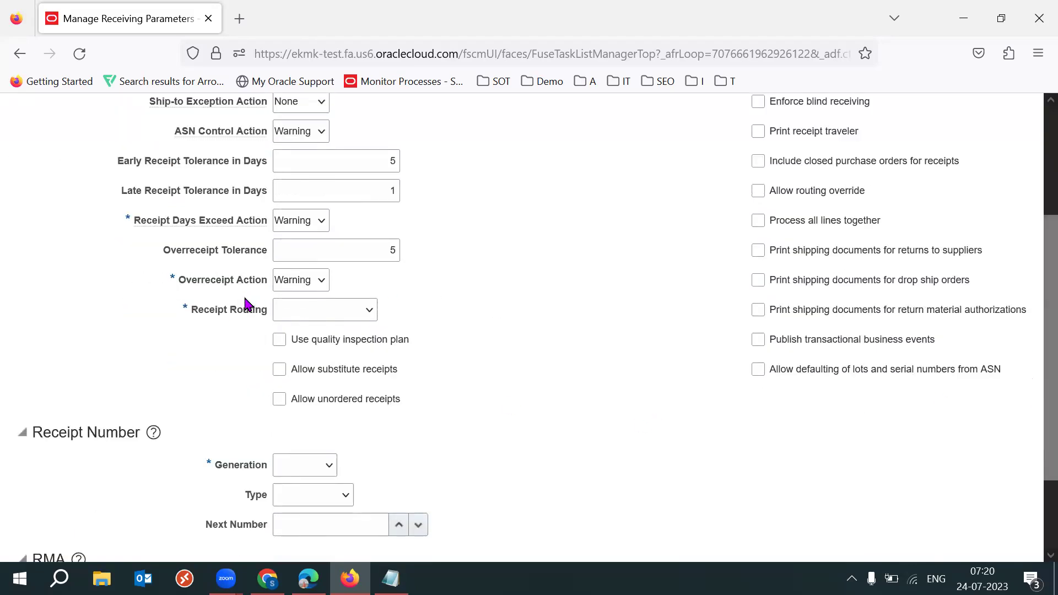
# View the Receipt Routing options: Direct delivery, Inspection required and Standard receipt
pyautogui.tripleClick(261, 309)
pyautogui.click(531, 315)
pyautogui.moveTo(261, 310); pyautogui.dragTo(203, 310)
pyautogui.click(352, 306)
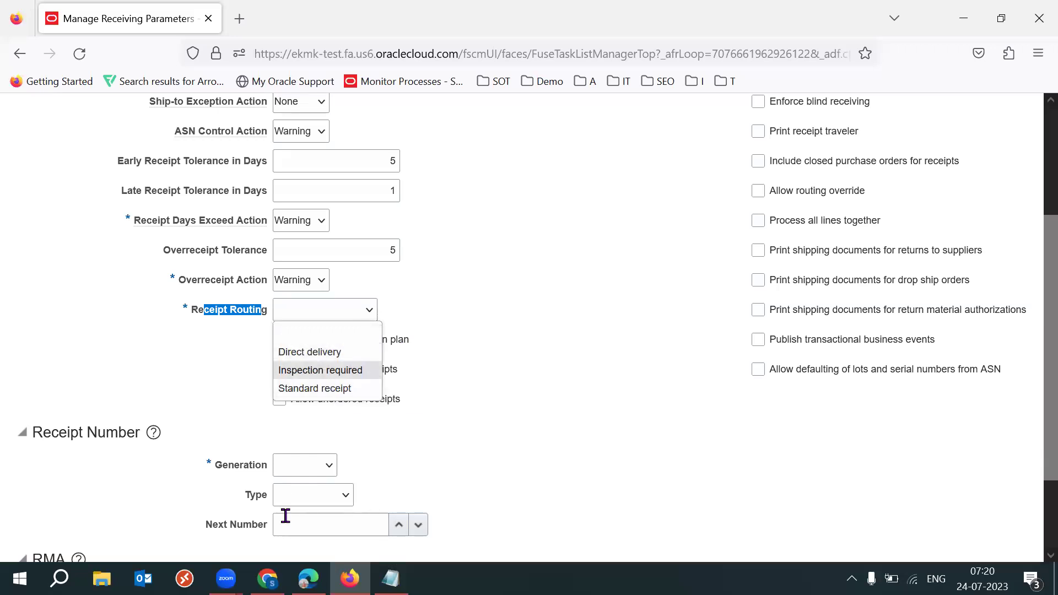
pyautogui.click(267, 578)
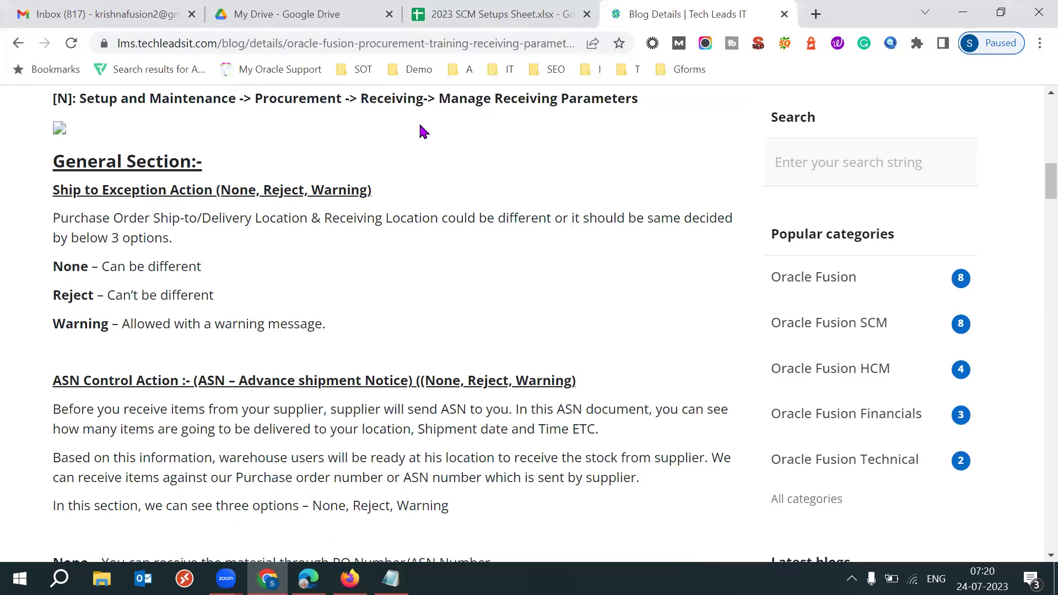
# Switch to the 2023 SCM Setups Sheet and locate the Receipt Routing Methods table
pyautogui.hotkey('ctrl', 'shift', 'Tab')
pyautogui.click(576, 305)
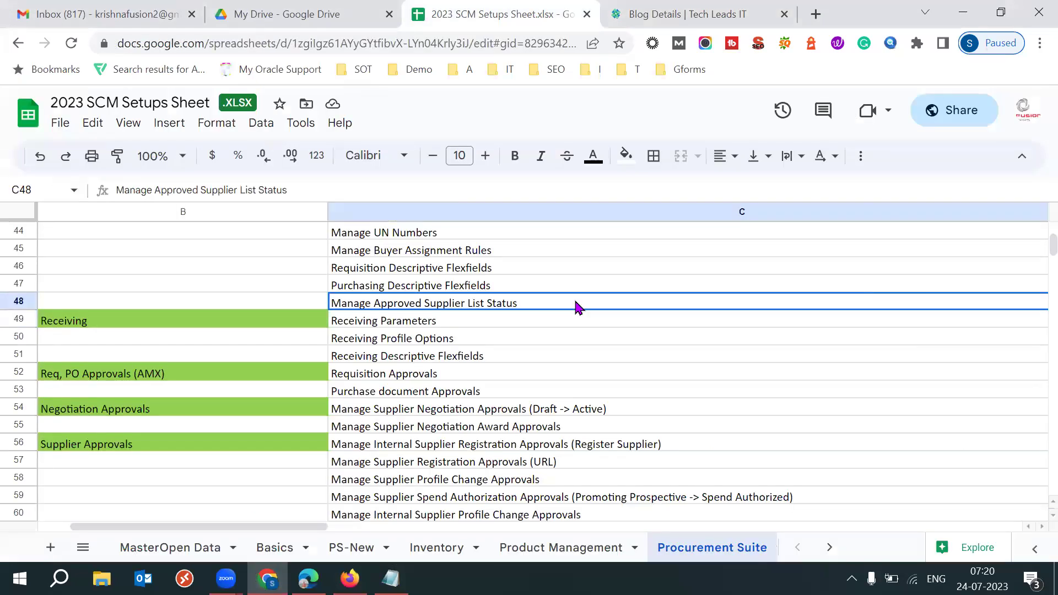
pyautogui.press('Right')
pyautogui.press('Right')
pyautogui.press('Right')
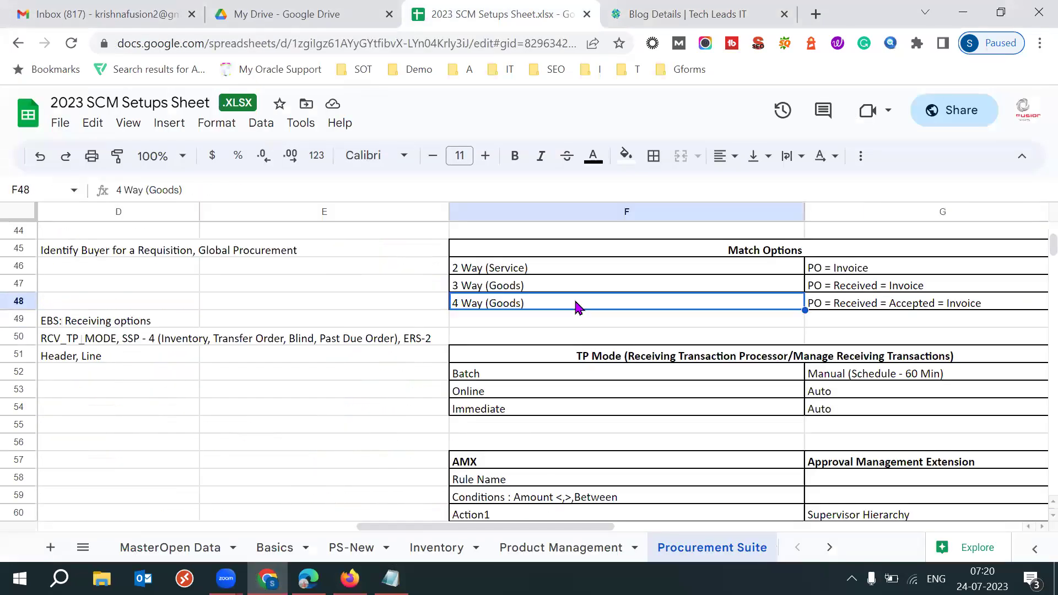
pyautogui.press('Up')
pyautogui.press('Up')
pyautogui.press('Up')
pyautogui.press('Up')
pyautogui.press('Up')
pyautogui.press('Up')
pyautogui.press('Up')
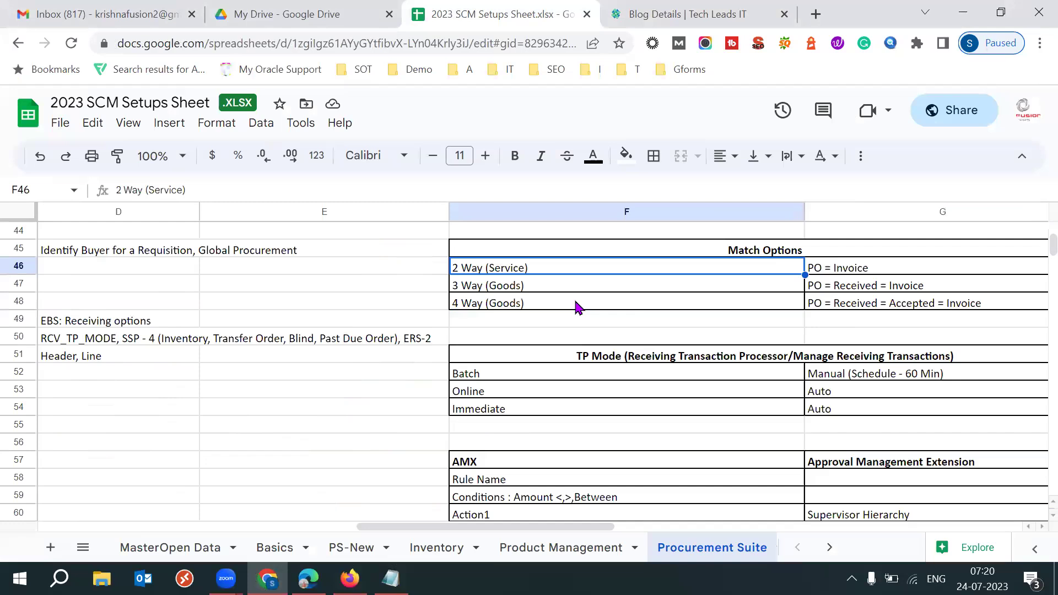
pyautogui.press('Up')
pyautogui.press('Up')
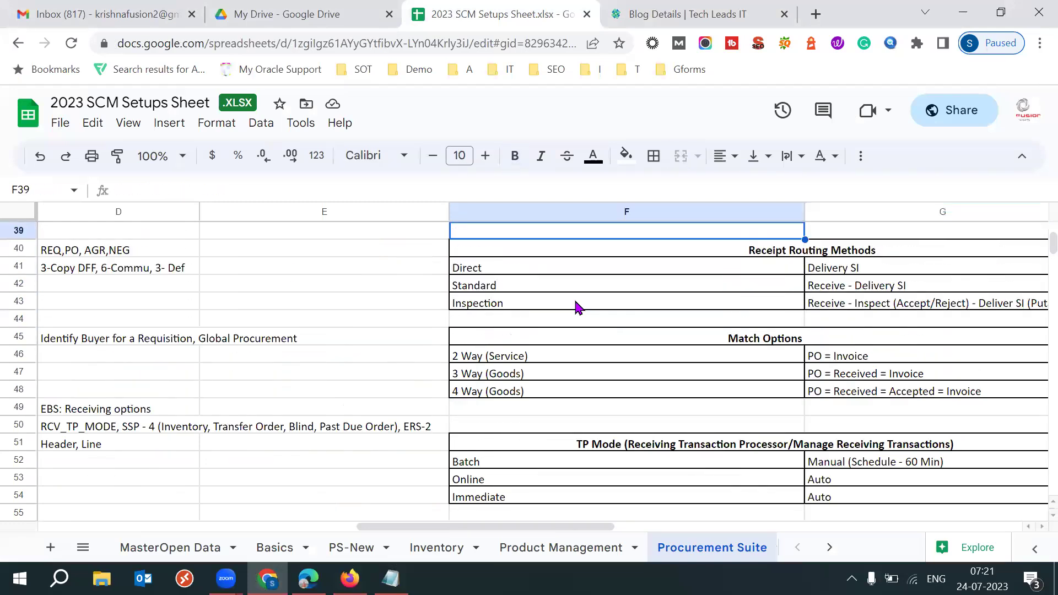
pyautogui.press('Down')
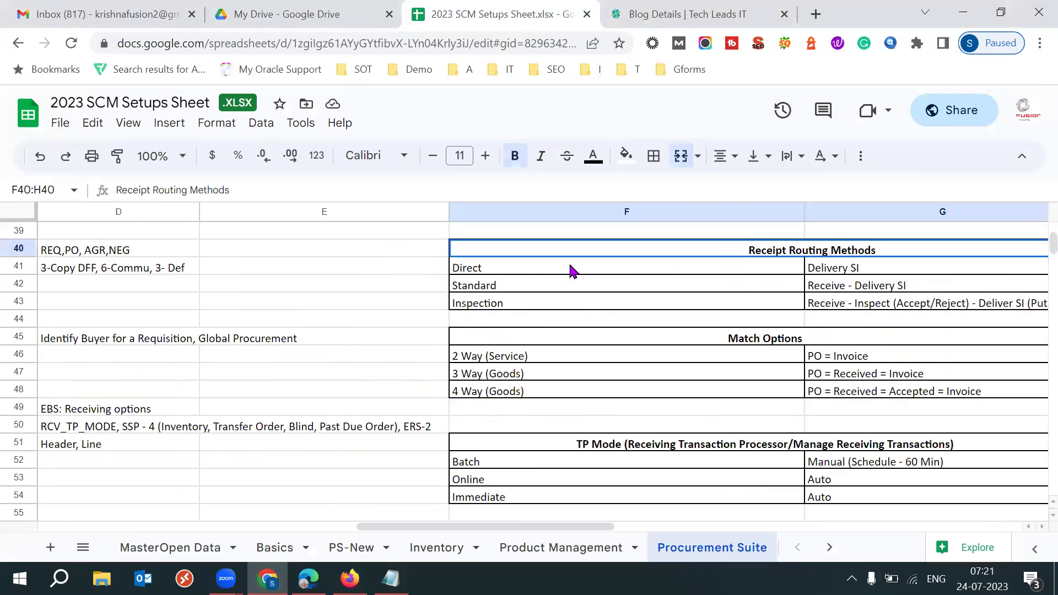
# Select the Direct row F41:H41 with its Delivery SI, One Step Process note
pyautogui.click(497, 273)
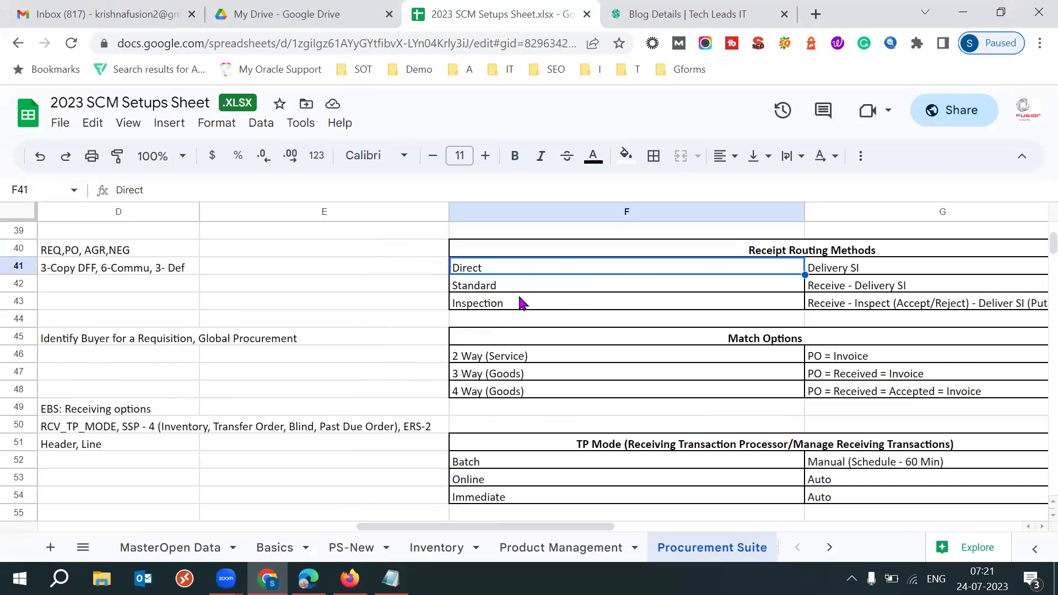
pyautogui.keyDown('shift'); pyautogui.click(537, 286); pyautogui.keyUp('shift')
pyautogui.keyDown('shift'); pyautogui.click(502, 307); pyautogui.keyUp('shift')
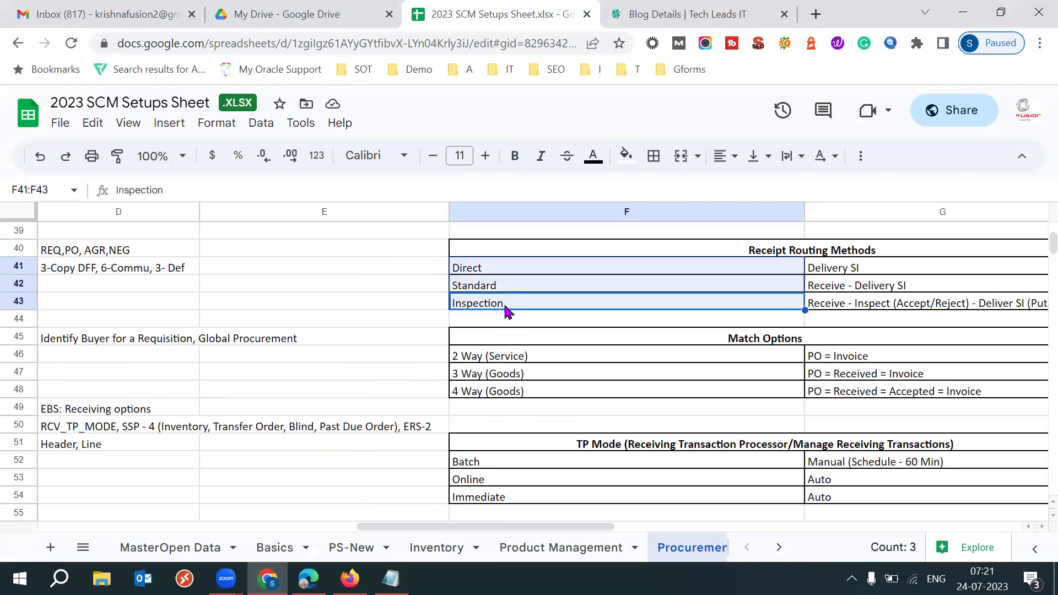
pyautogui.click(506, 275)
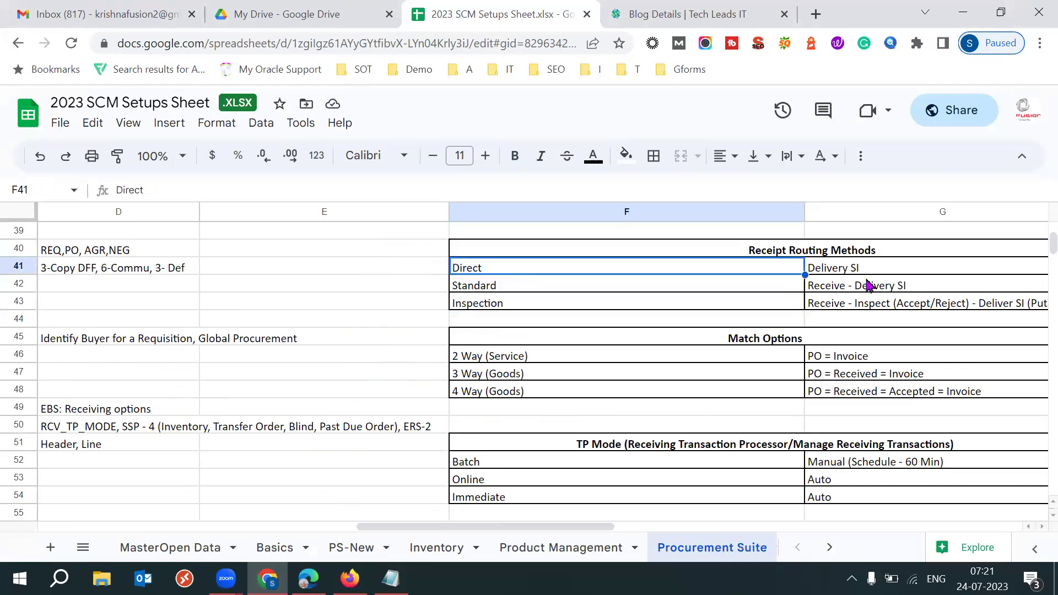
pyautogui.click(851, 272)
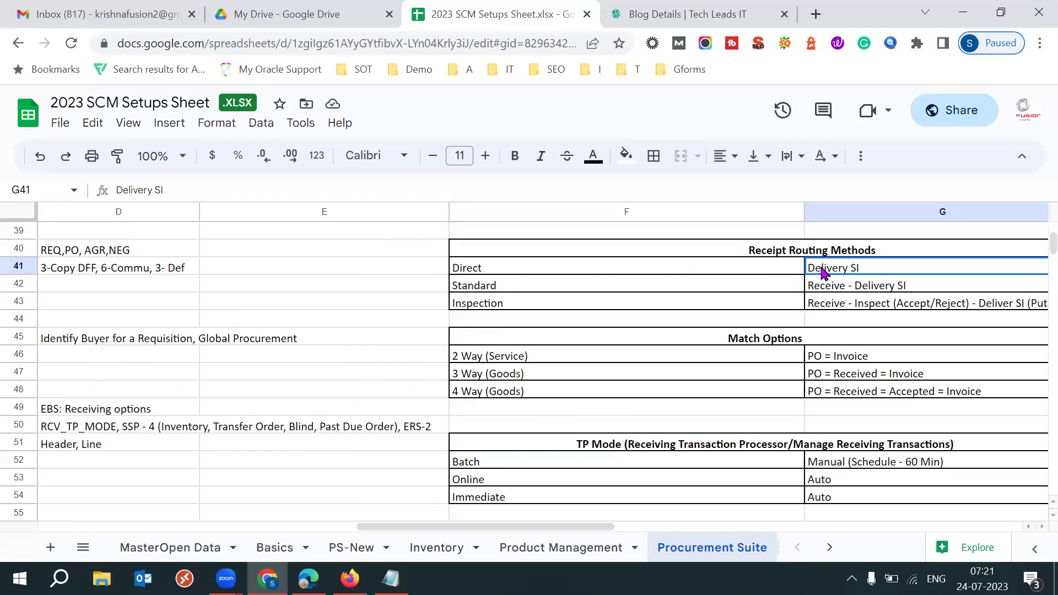
pyautogui.hscroll(3, 817, 270)
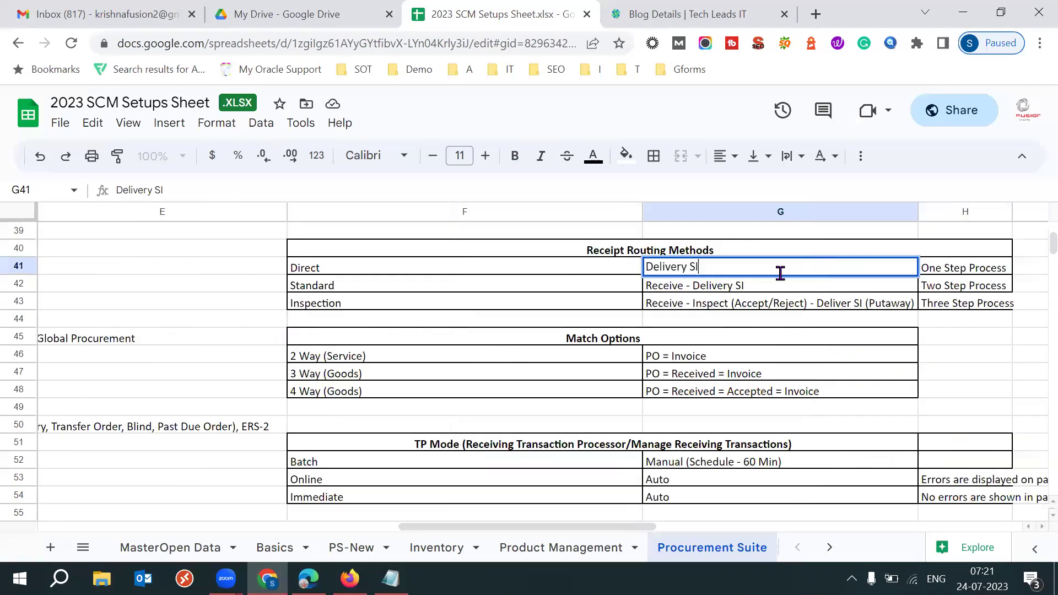
pyautogui.tripleClick(722, 268)
pyautogui.keyDown('shift'); pyautogui.click(940, 271); pyautogui.keyUp('shift')
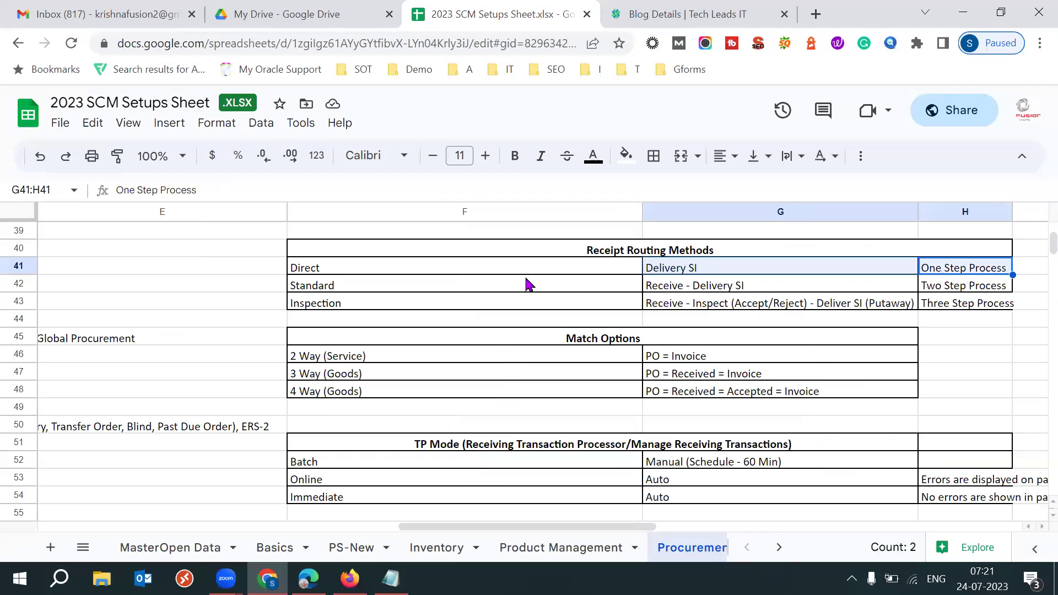
pyautogui.keyDown('shift'); pyautogui.click(363, 271); pyautogui.keyUp('shift')
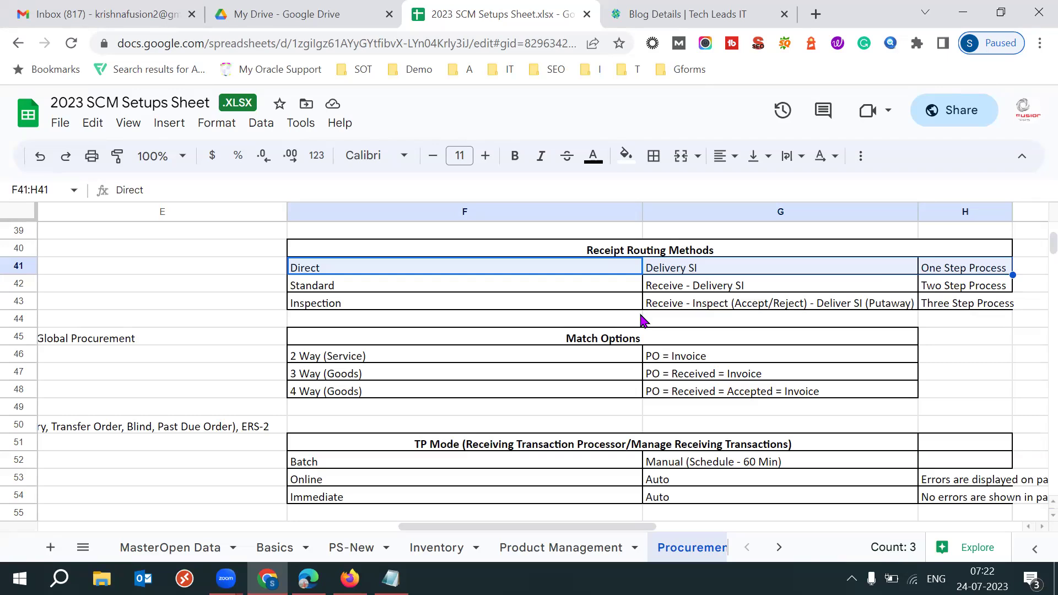
# Review the Direct routing row, highlighting Direct in F41 and Delivery SI in G41
pyautogui.click(362, 276)
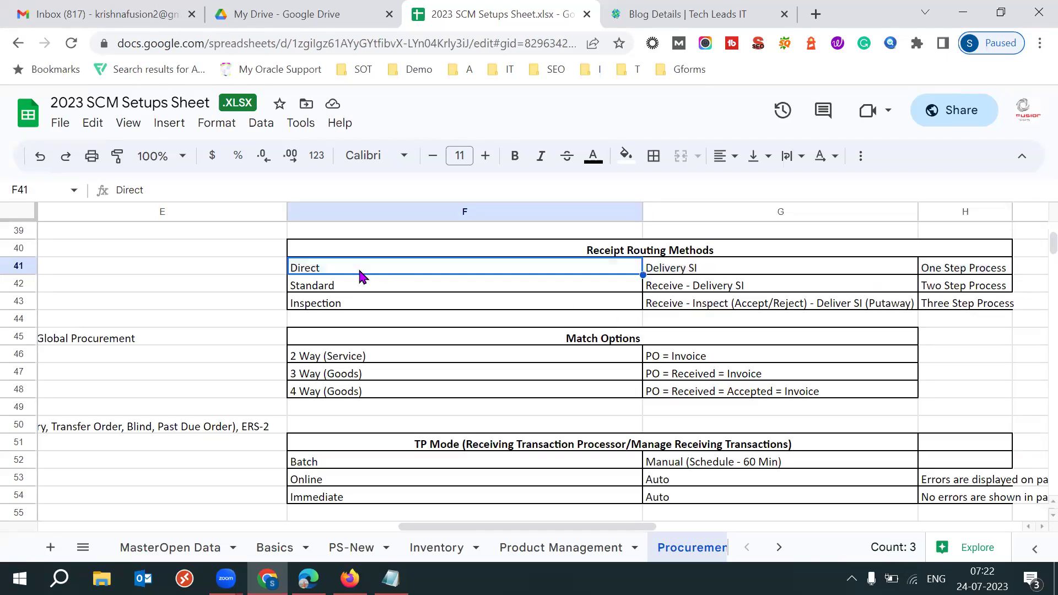
pyautogui.doubleClick(359, 269)
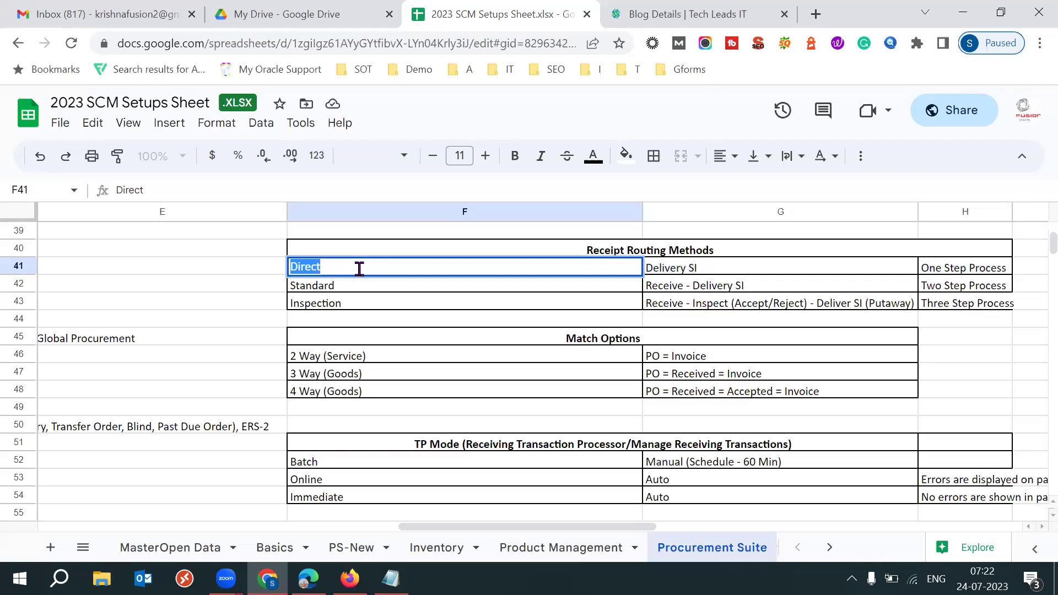
pyautogui.click(692, 272)
pyautogui.doubleClick(692, 271)
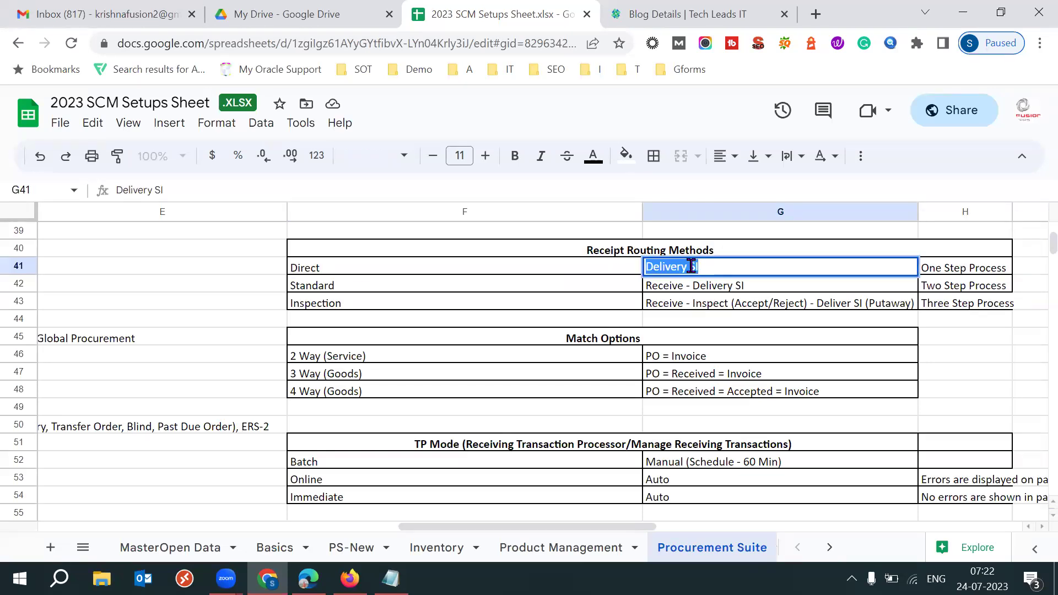
pyautogui.doubleClick(706, 267)
pyautogui.doubleClick(706, 267)
# Review the Standard row: Receive - Delivery SI steps and Two Step Process
pyautogui.click(362, 287)
pyautogui.doubleClick(359, 282)
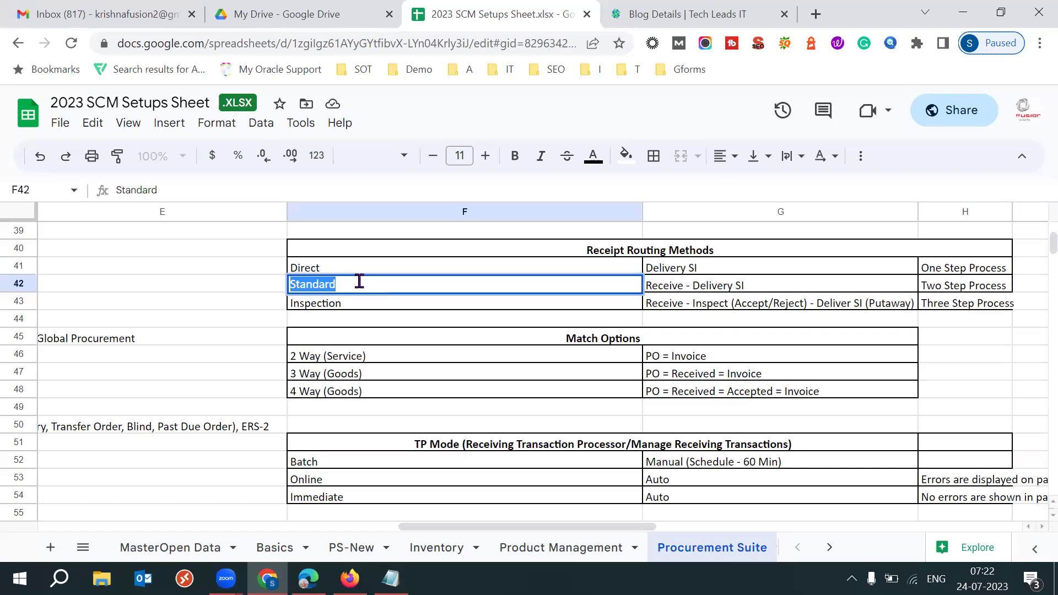
pyautogui.click(749, 286)
pyautogui.click(956, 292)
pyautogui.click(695, 288)
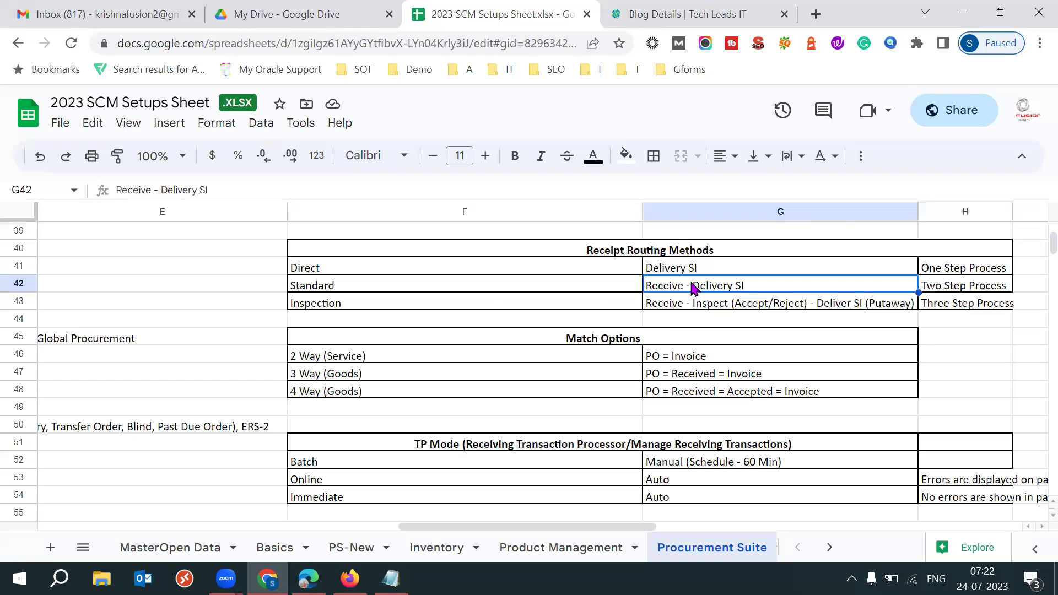
pyautogui.doubleClick(132, 190)
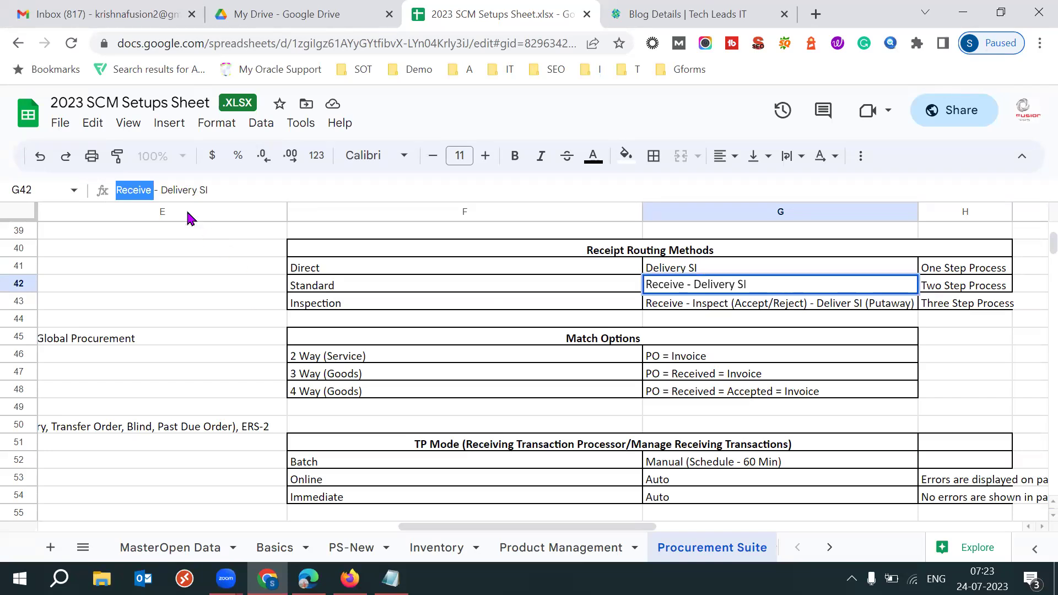
pyautogui.moveTo(160, 190); pyautogui.dragTo(229, 194)
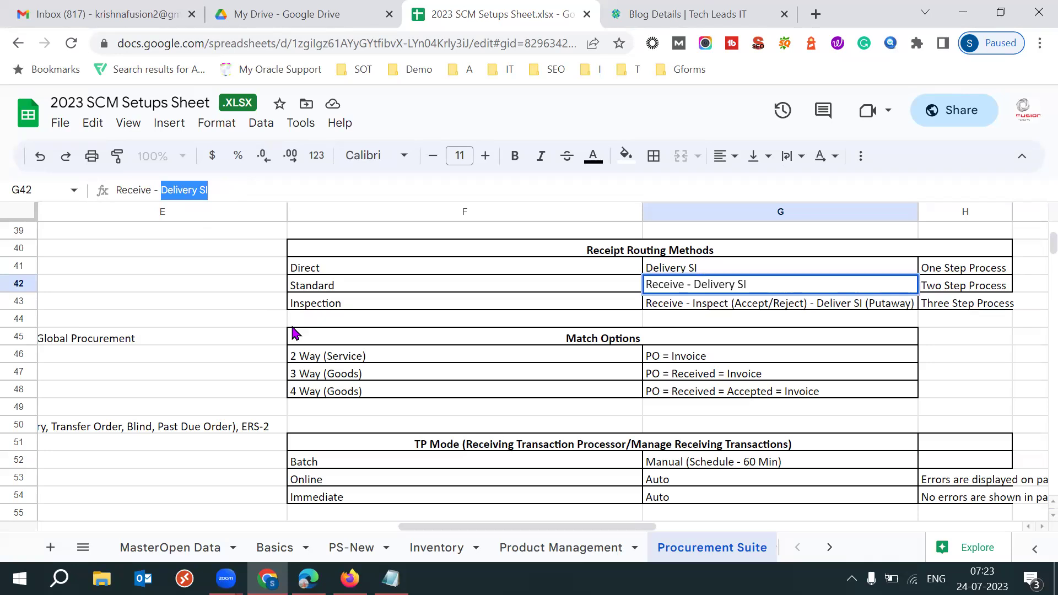
pyautogui.click(151, 189)
pyautogui.doubleClick(142, 189)
pyautogui.moveTo(160, 189); pyautogui.dragTo(207, 187)
pyautogui.click(236, 187)
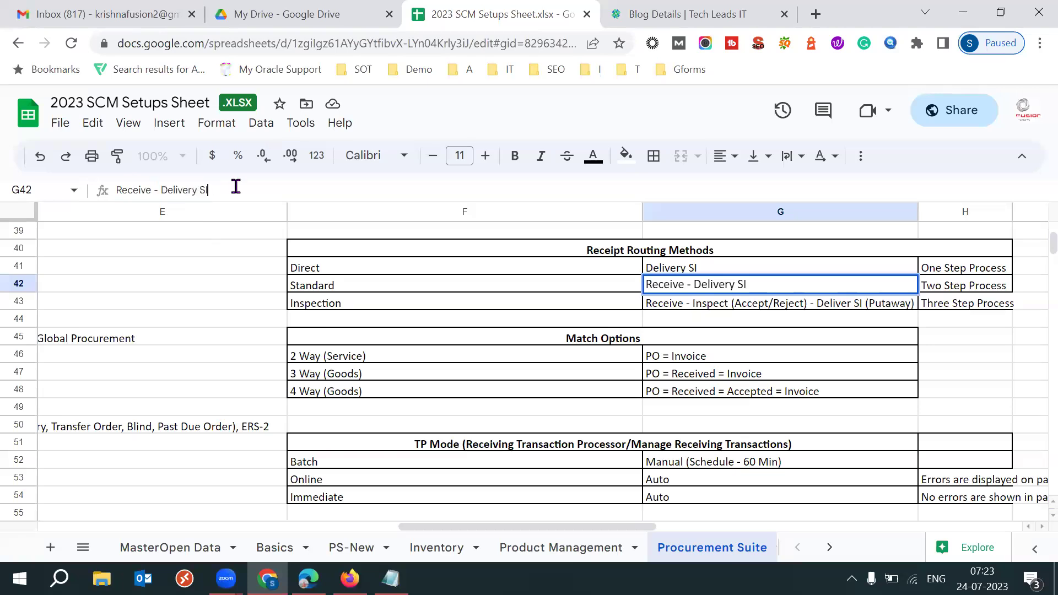
pyautogui.moveTo(160, 190); pyautogui.dragTo(214, 190)
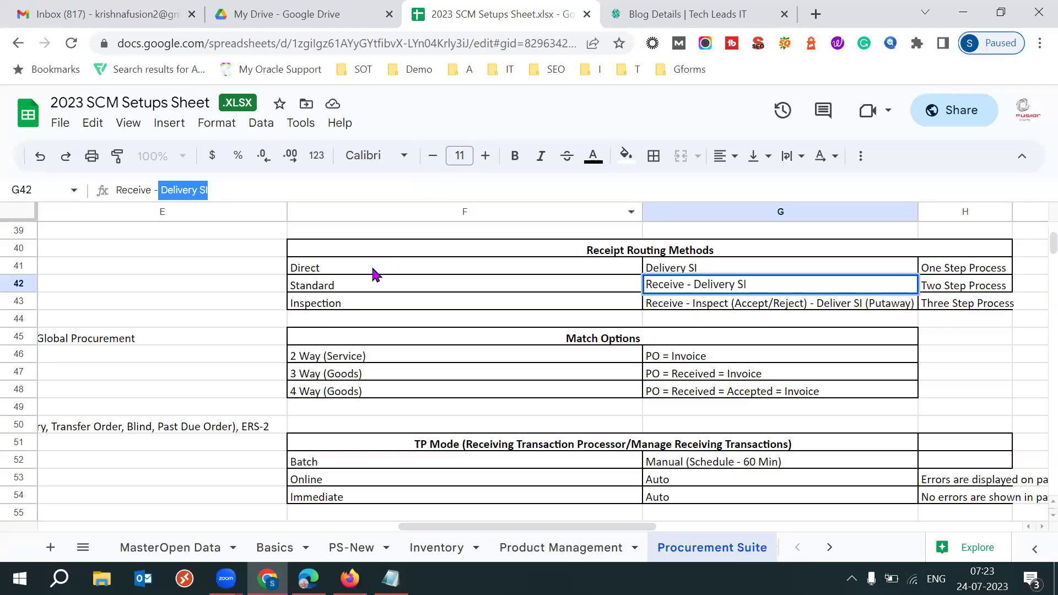
pyautogui.click(343, 292)
# Review the Inspection row (Receive, Inspect, Deliver SI (Putaway), Three Step Process), then return to Oracle
pyautogui.click(355, 310)
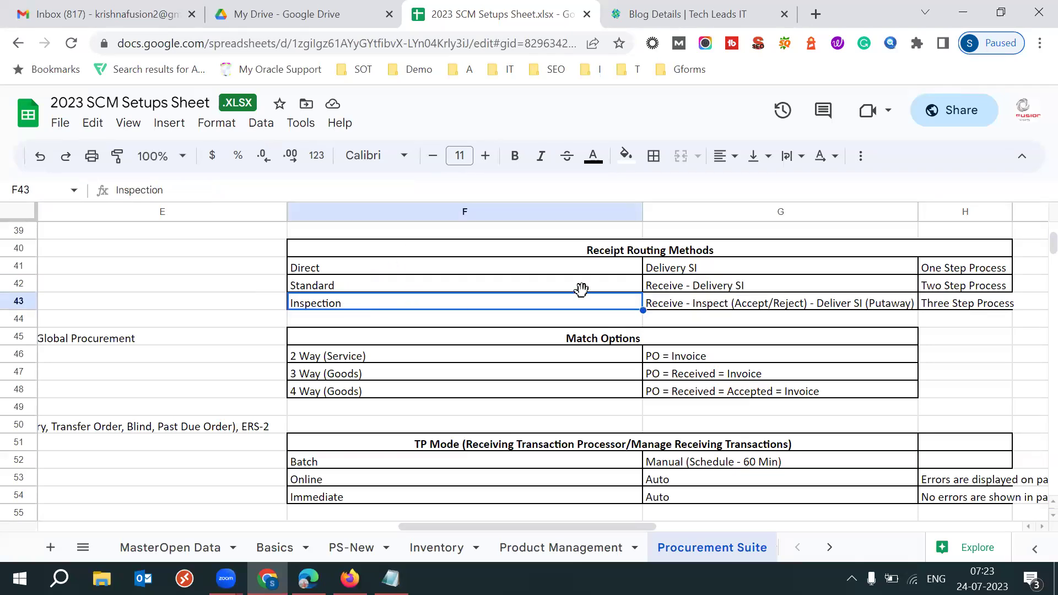
pyautogui.click(699, 308)
pyautogui.moveTo(151, 189); pyautogui.dragTo(110, 195)
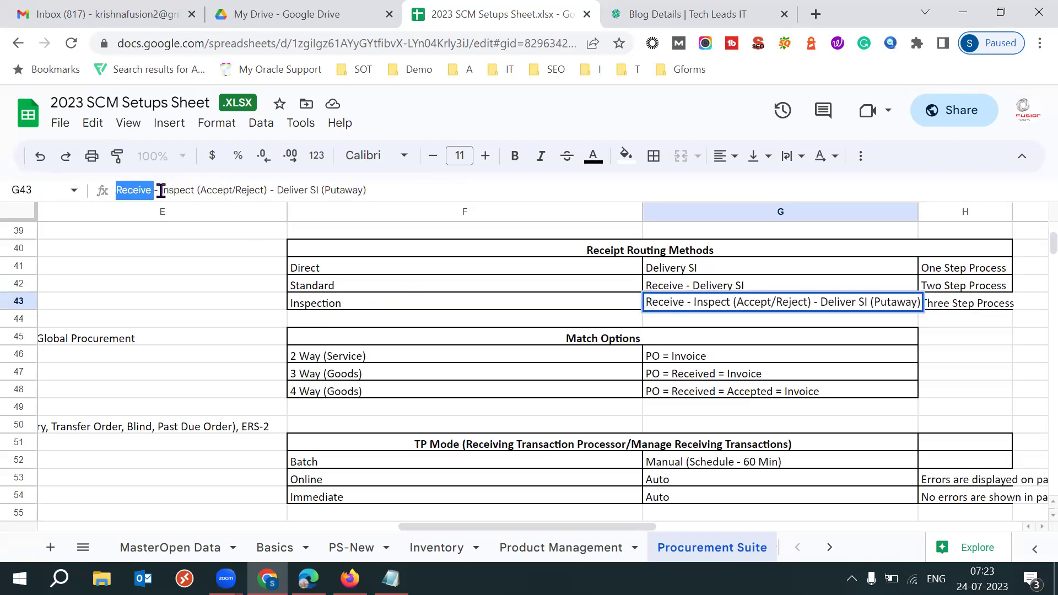
pyautogui.moveTo(161, 190); pyautogui.dragTo(201, 186)
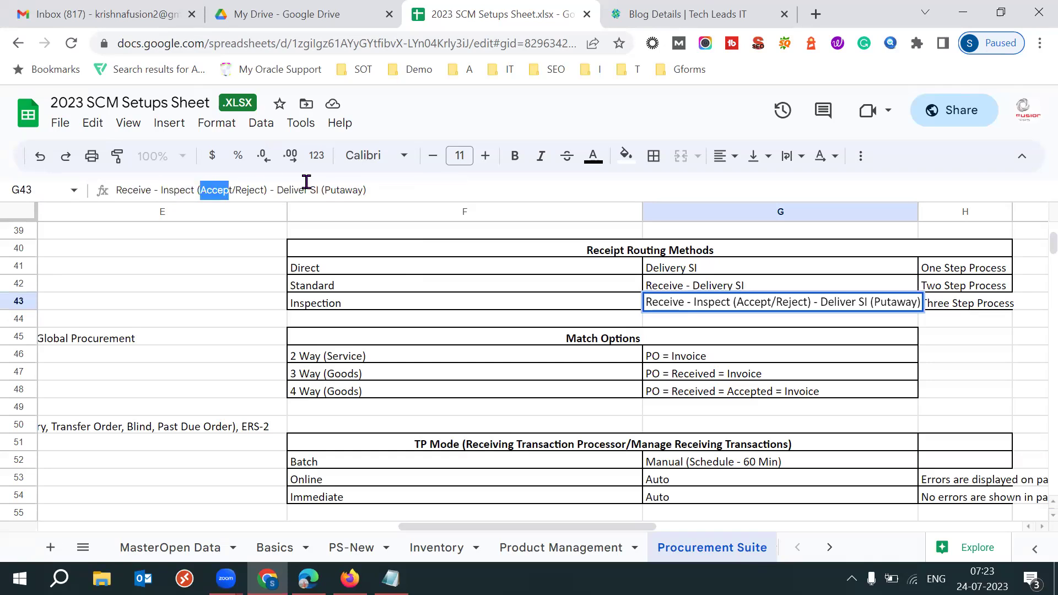
pyautogui.moveTo(276, 190); pyautogui.dragTo(377, 189)
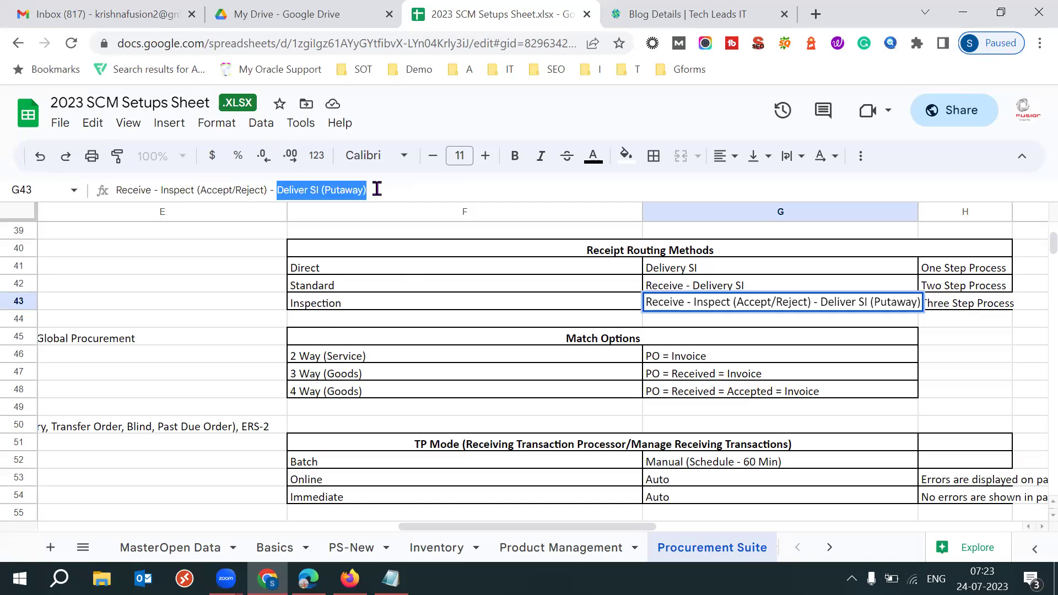
pyautogui.click(959, 305)
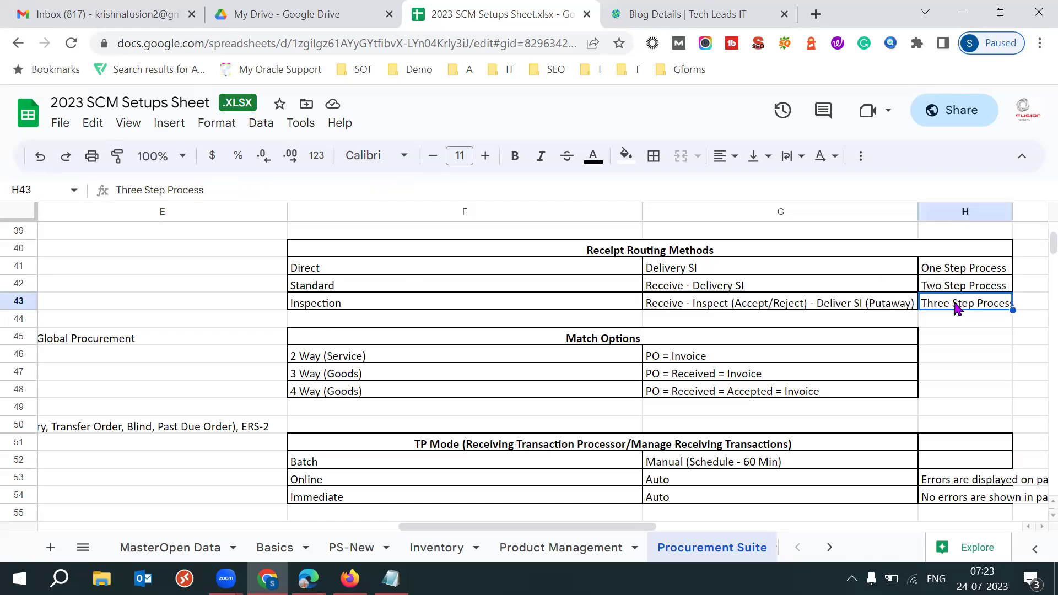
pyautogui.click(693, 306)
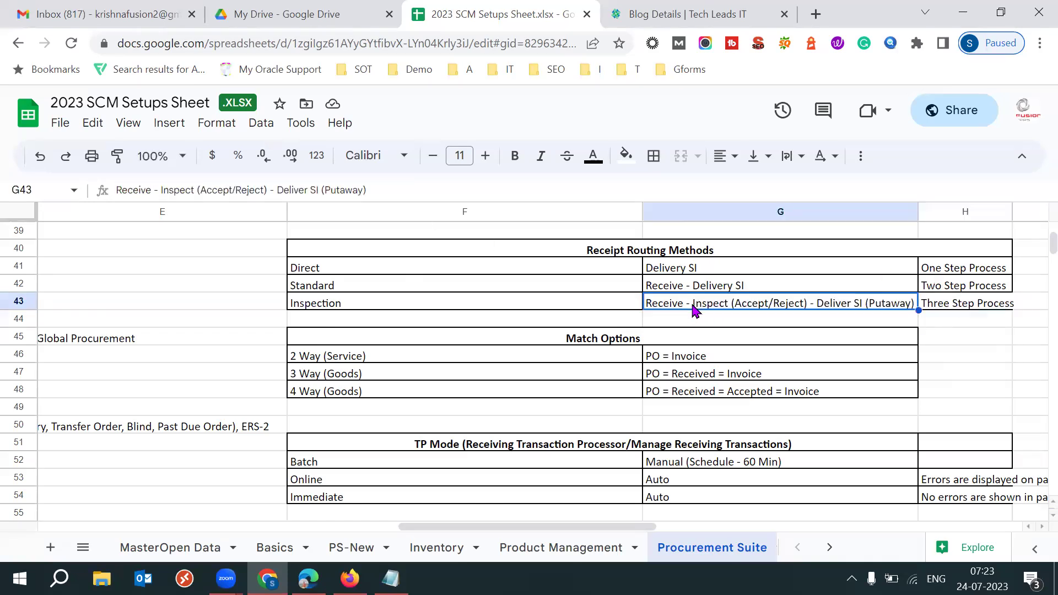
pyautogui.click(152, 190)
pyautogui.doubleClick(117, 190)
pyautogui.moveTo(162, 190); pyautogui.dragTo(371, 193)
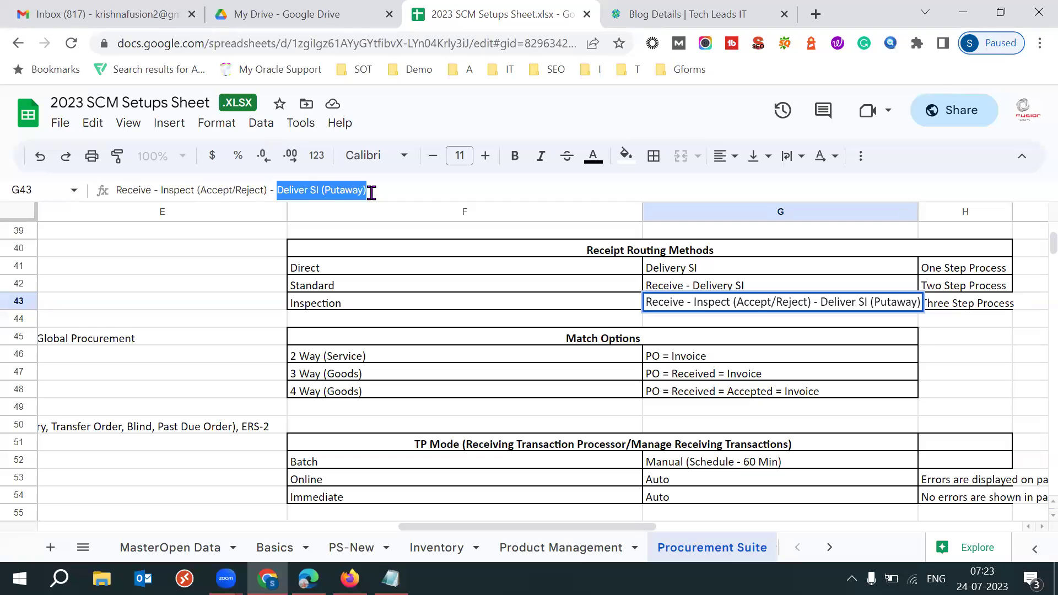
pyautogui.tripleClick(387, 193)
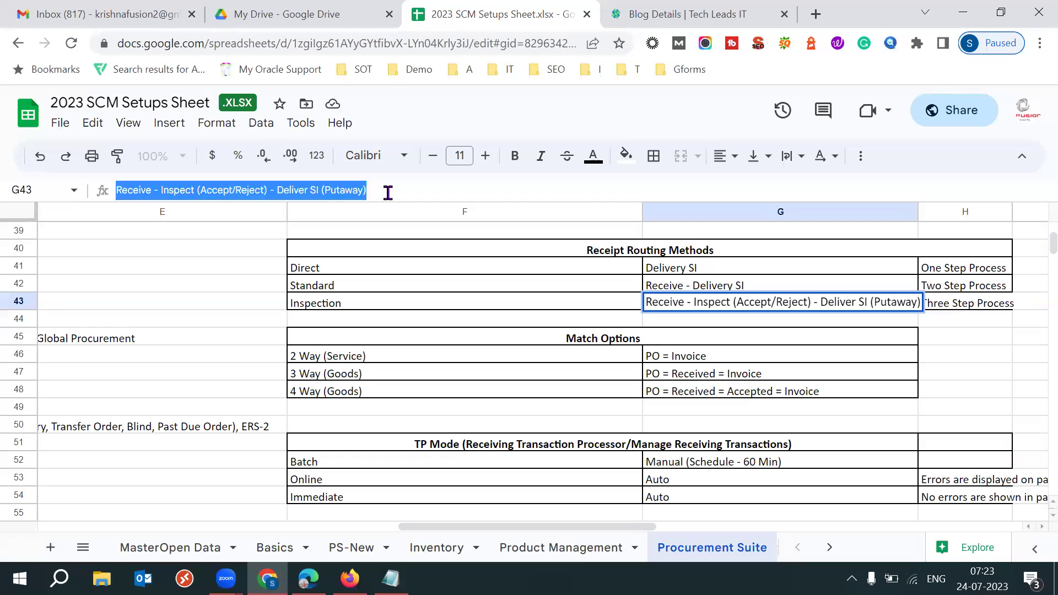
pyautogui.click(365, 273)
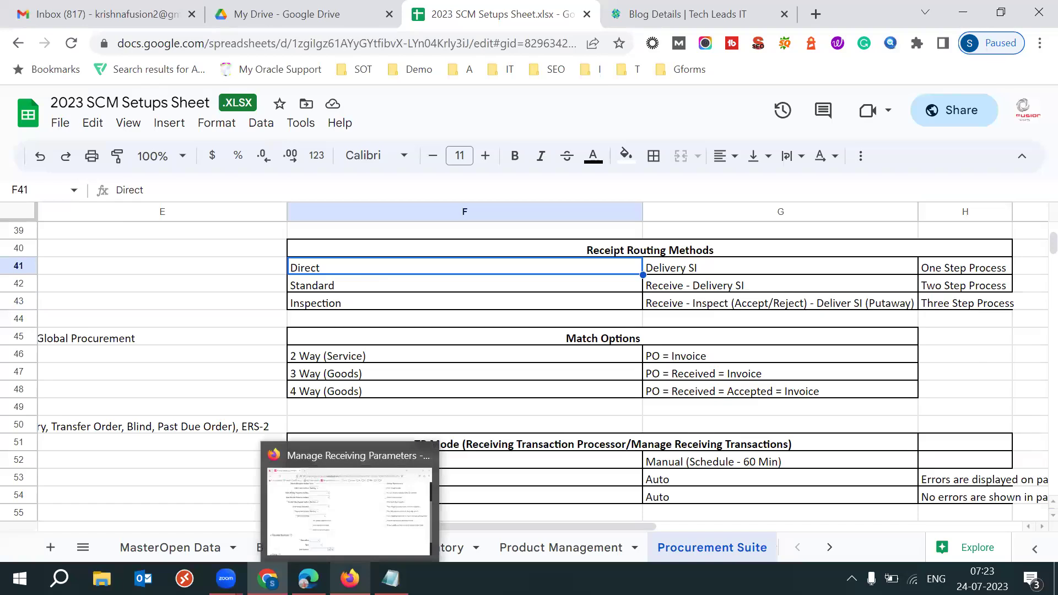
pyautogui.click(349, 578)
pyautogui.click(347, 309)
pyautogui.click(323, 354)
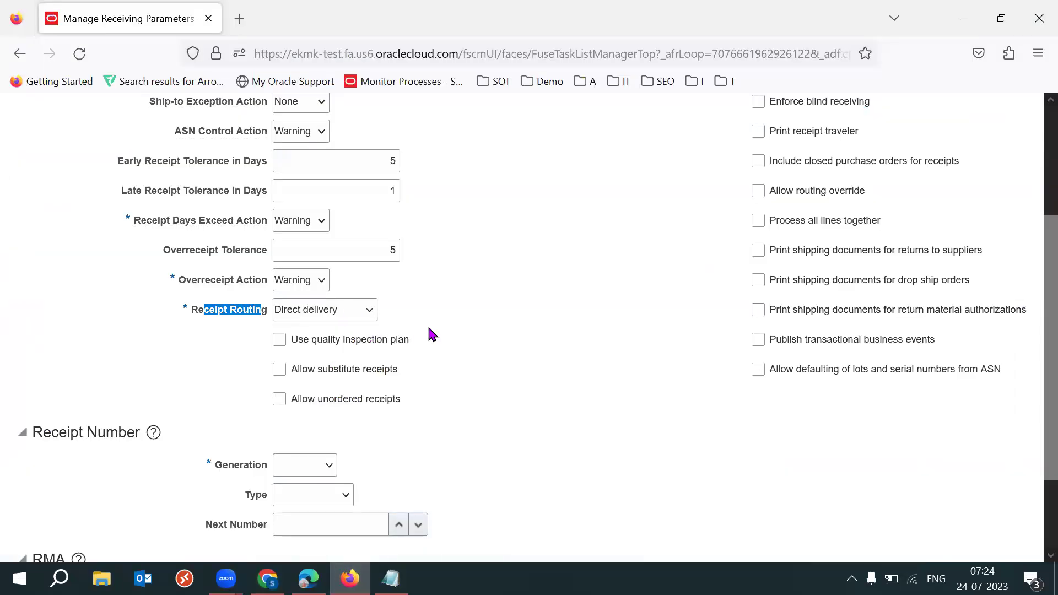
pyautogui.click(433, 334)
pyautogui.moveTo(193, 310); pyautogui.dragTo(270, 319)
pyautogui.click(492, 338)
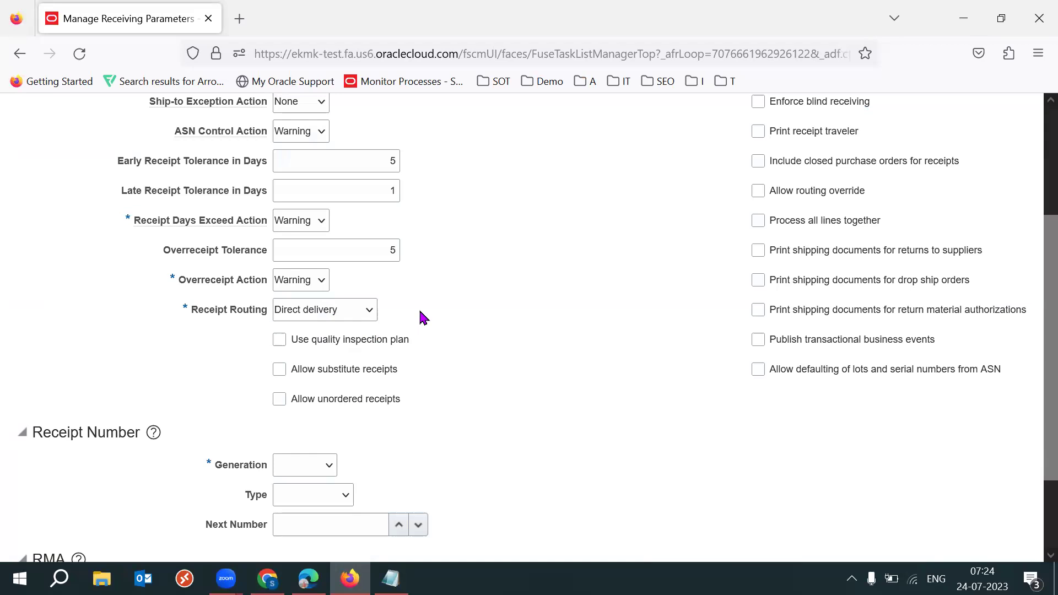
pyautogui.click(365, 312)
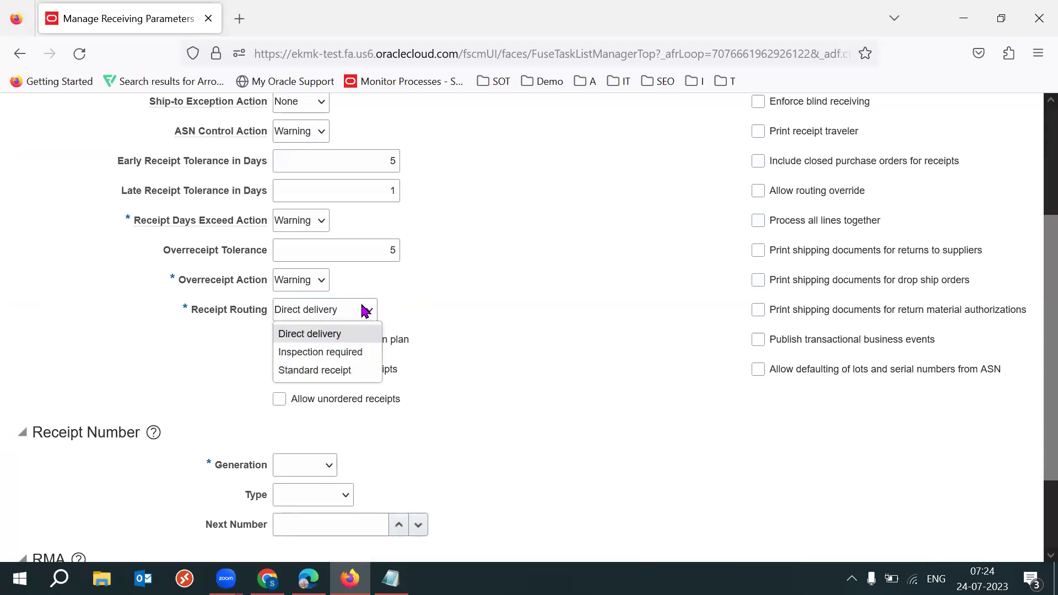
pyautogui.click(545, 323)
pyautogui.moveTo(1048, 392); pyautogui.dragTo(1002, 424)
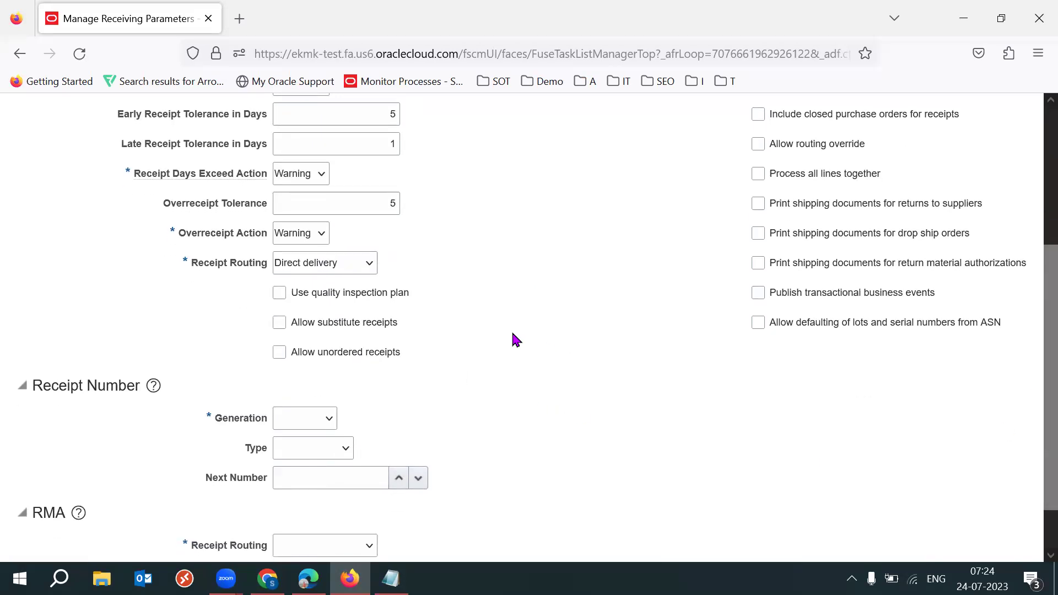
pyautogui.moveTo(439, 299); pyautogui.dragTo(312, 298)
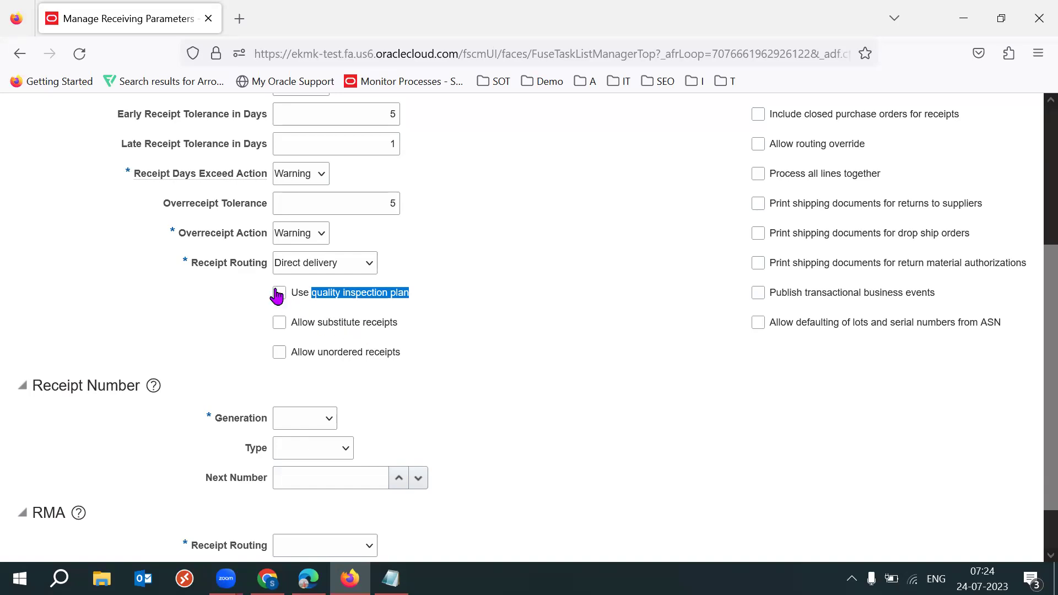
pyautogui.click(437, 302)
pyautogui.moveTo(317, 293); pyautogui.dragTo(404, 293)
pyautogui.click(521, 319)
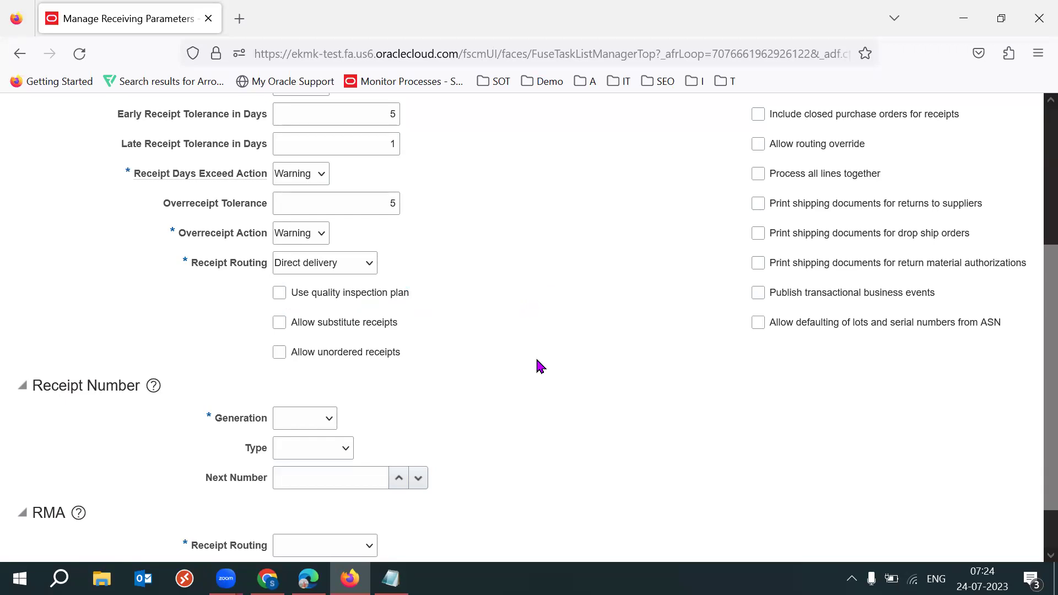
# Scroll down and tick the Allow substitute receipts checkbox
pyautogui.scroll(-1, 1032, 431)
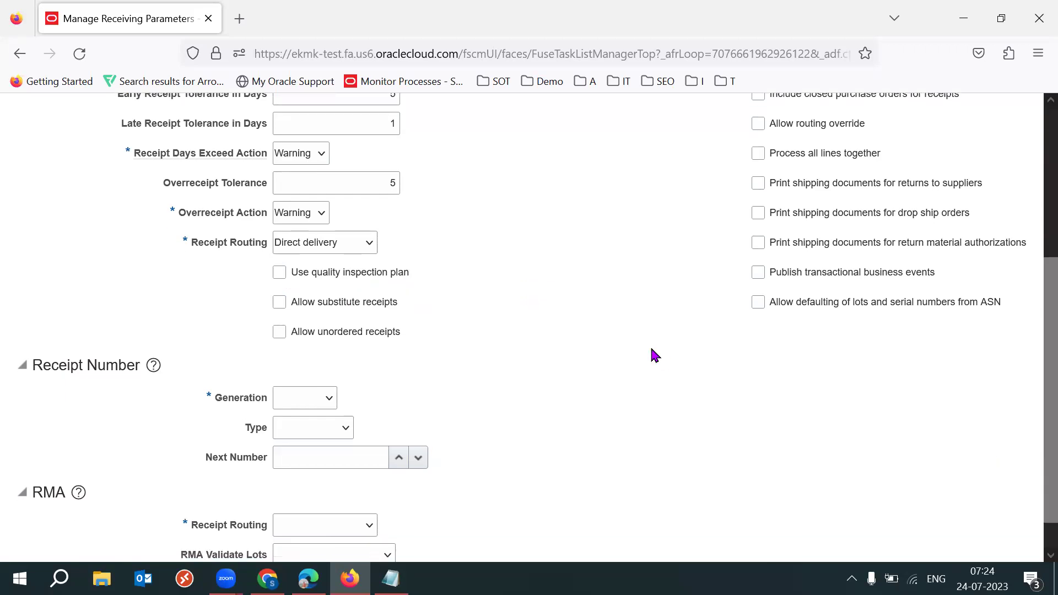
pyautogui.click(280, 303)
# Tick Allow unordered receipts beneath substitute receipts, then switch back to the setup spreadsheet
pyautogui.moveTo(397, 303); pyautogui.dragTo(316, 304)
pyautogui.click(541, 335)
pyautogui.moveTo(408, 340); pyautogui.dragTo(307, 339)
pyautogui.click(516, 378)
pyautogui.moveTo(410, 336); pyautogui.dragTo(316, 339)
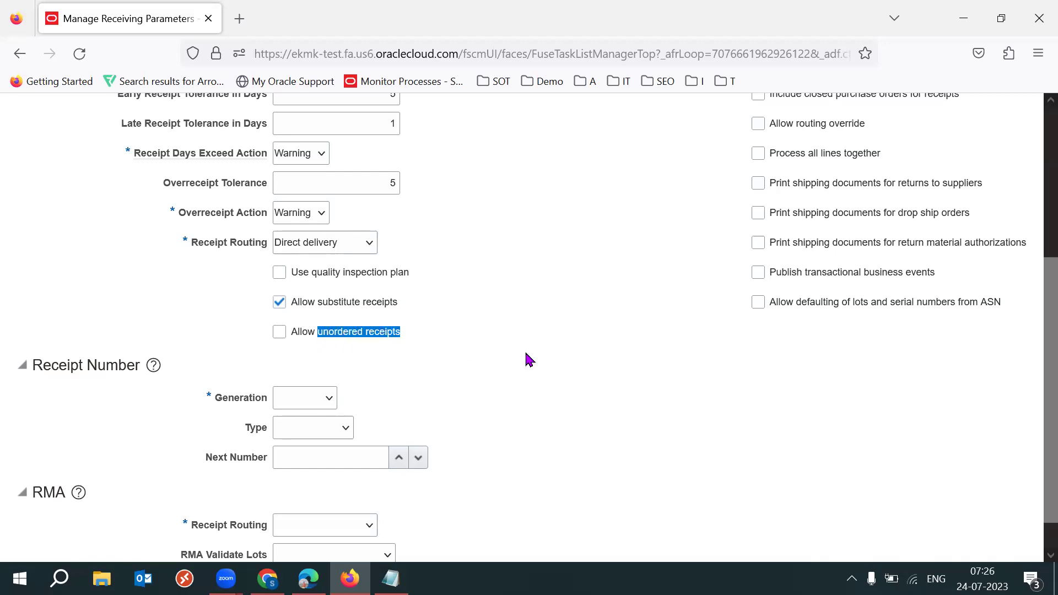
pyautogui.click(366, 359)
pyautogui.click(278, 332)
pyautogui.moveTo(421, 325); pyautogui.dragTo(291, 342)
pyautogui.click(268, 579)
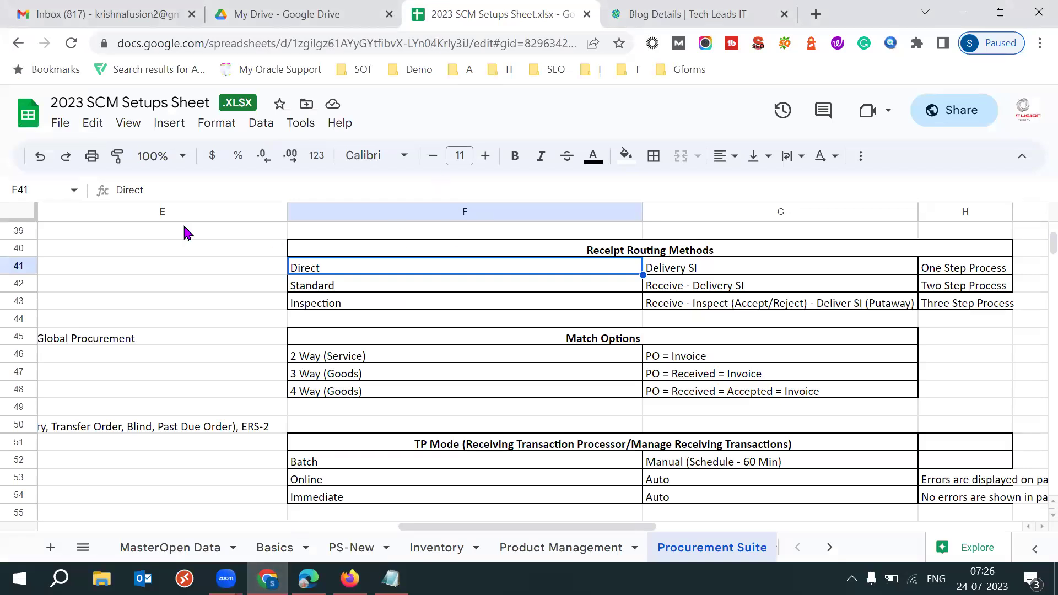
# Read the blog's ASN Control Action and receipt routing explanations
pyautogui.hotkey('ctrl', 'Tab')
pyautogui.moveTo(63, 216); pyautogui.dragTo(215, 265)
pyautogui.click(461, 387)
pyautogui.scroll(-4, 460, 378)
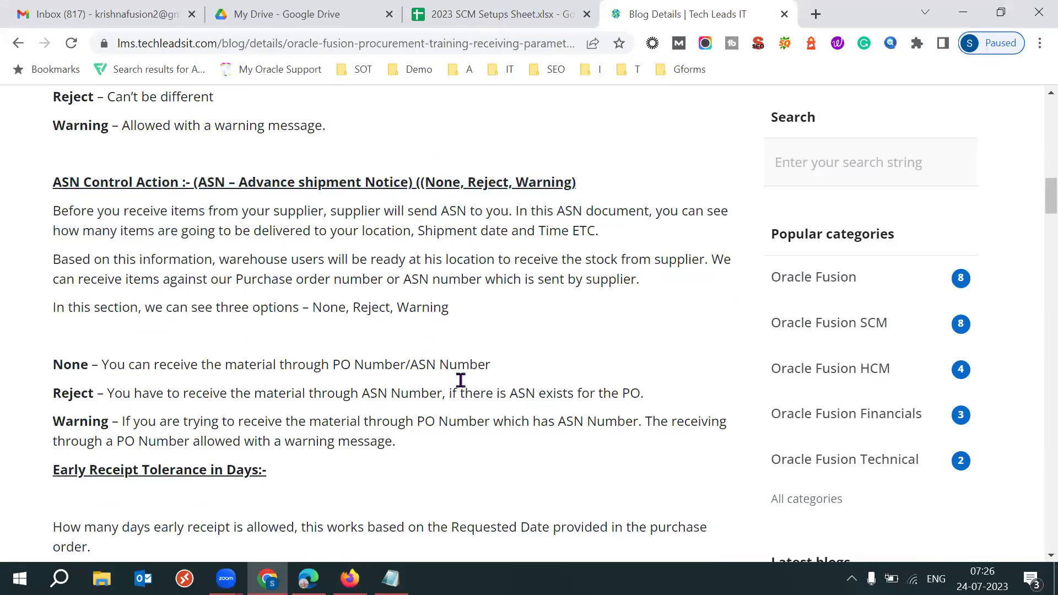
pyautogui.moveTo(109, 271); pyautogui.dragTo(206, 329)
pyautogui.click(449, 430)
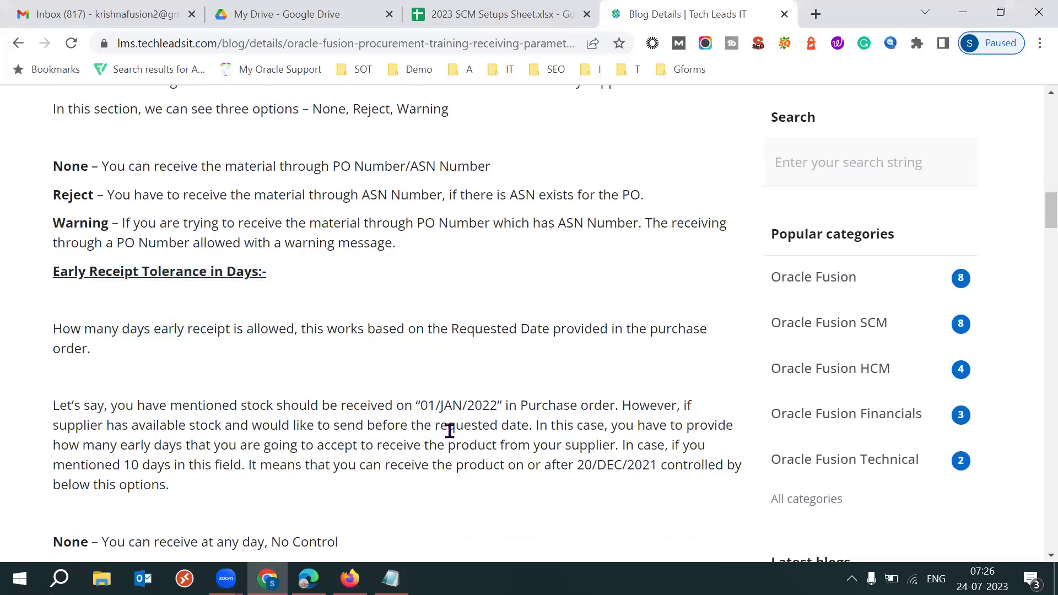
pyautogui.scroll(-6, 449, 432)
pyautogui.scroll(-7, 451, 435)
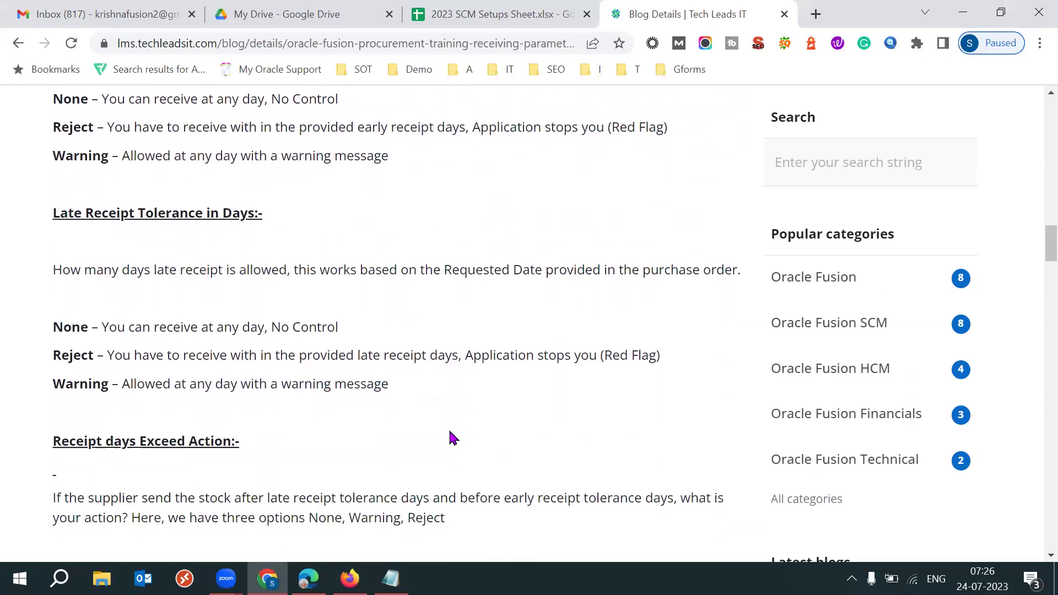
pyautogui.scroll(-9, 450, 431)
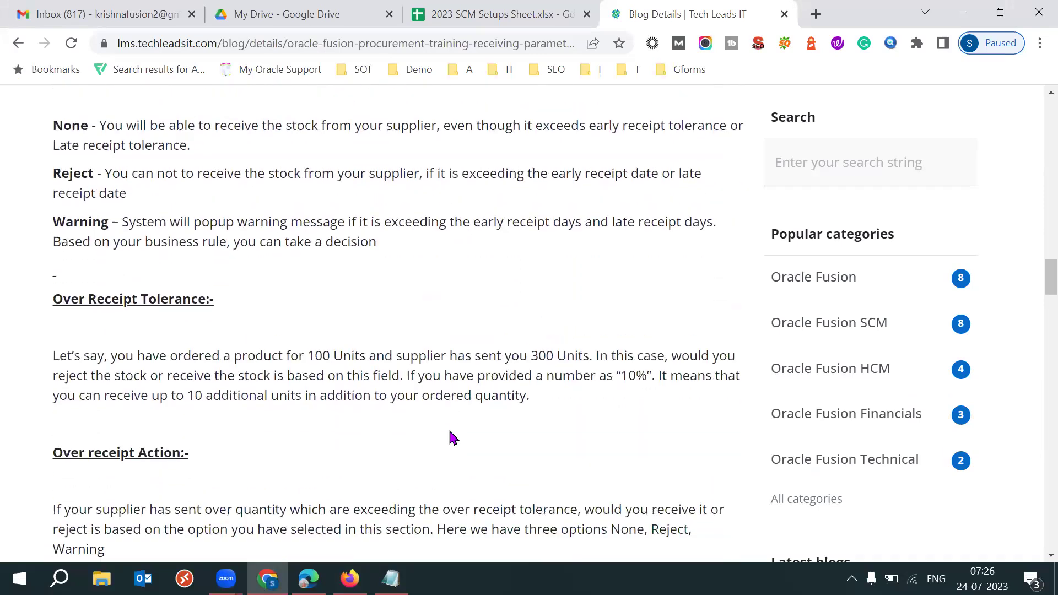
pyautogui.scroll(-3, 450, 434)
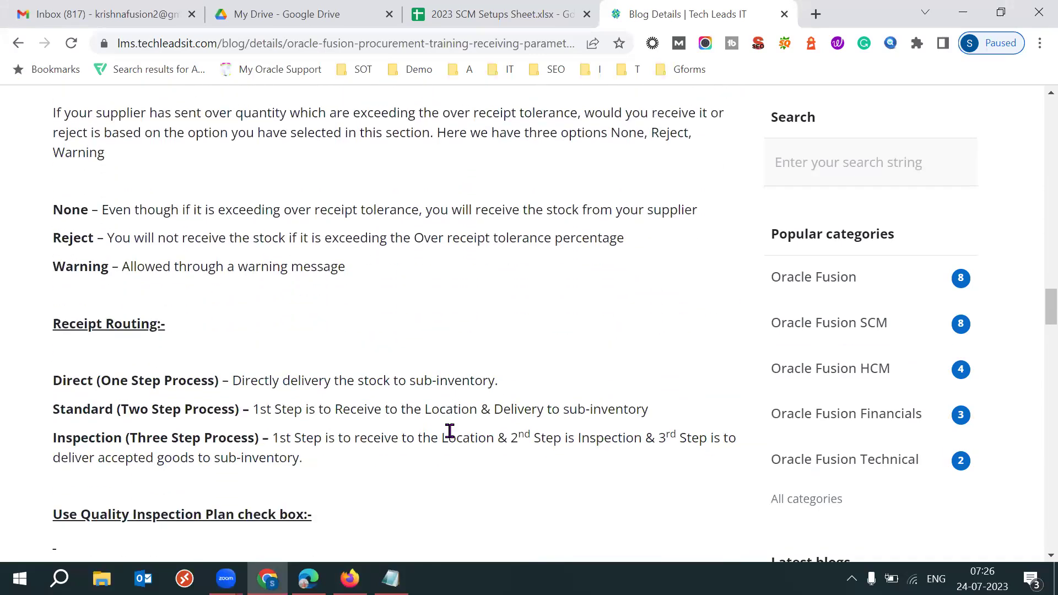
pyautogui.moveTo(77, 220); pyautogui.dragTo(153, 302)
pyautogui.click(375, 328)
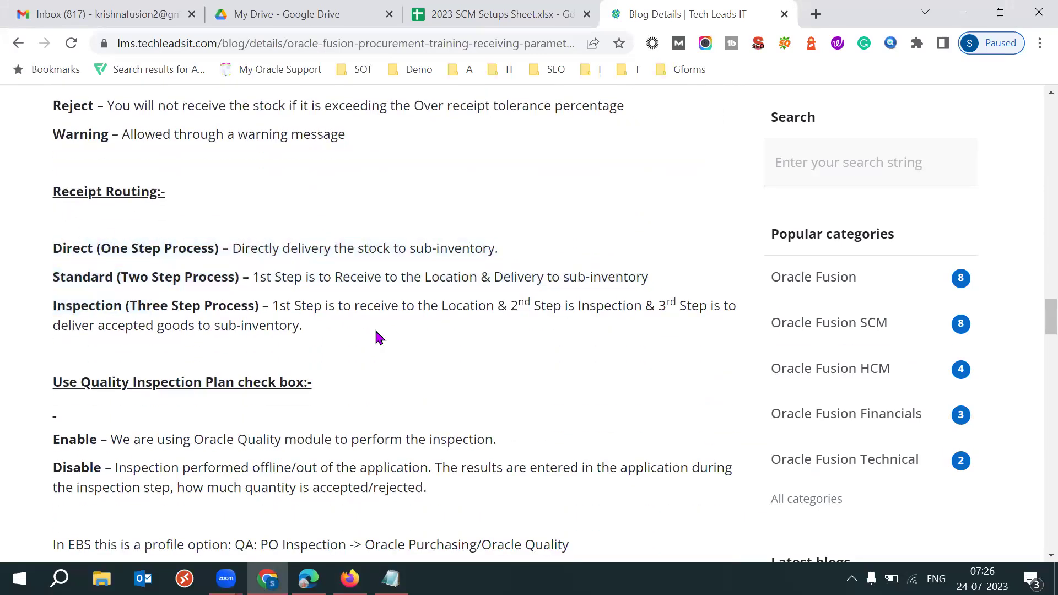
# Read the enable/disable notes and the unordered receipts Check Mark heading
pyautogui.scroll(-2, 375, 329)
pyautogui.scroll(-2, 376, 330)
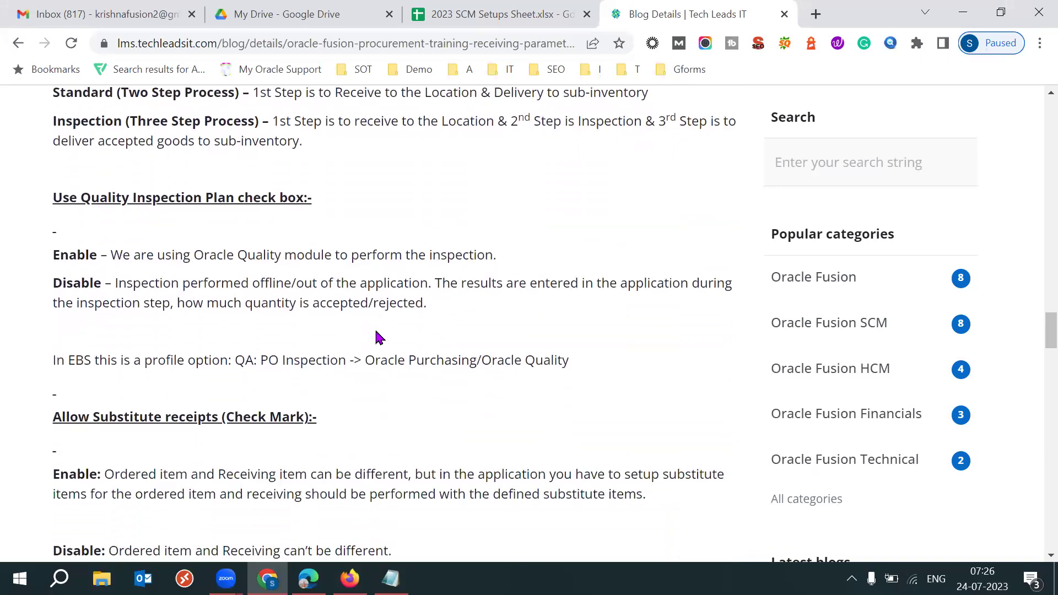
pyautogui.moveTo(88, 177); pyautogui.dragTo(206, 256)
pyautogui.click(355, 307)
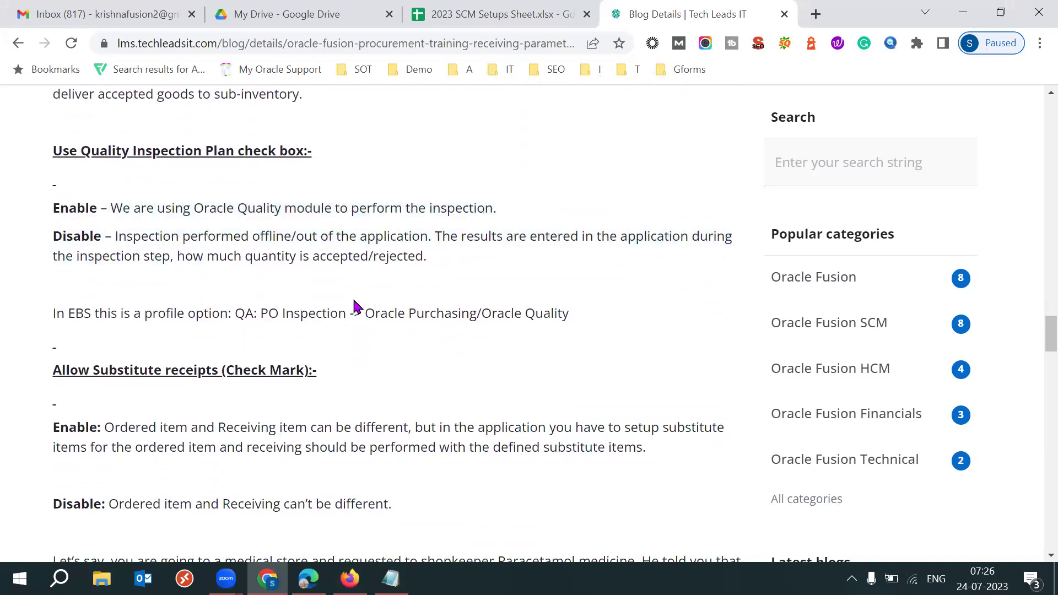
pyautogui.scroll(-2, 354, 305)
pyautogui.scroll(-5, 486, 421)
pyautogui.moveTo(105, 368); pyautogui.dragTo(387, 380)
pyautogui.click(386, 380)
pyautogui.scroll(-1, 387, 380)
pyautogui.scroll(-3, 387, 380)
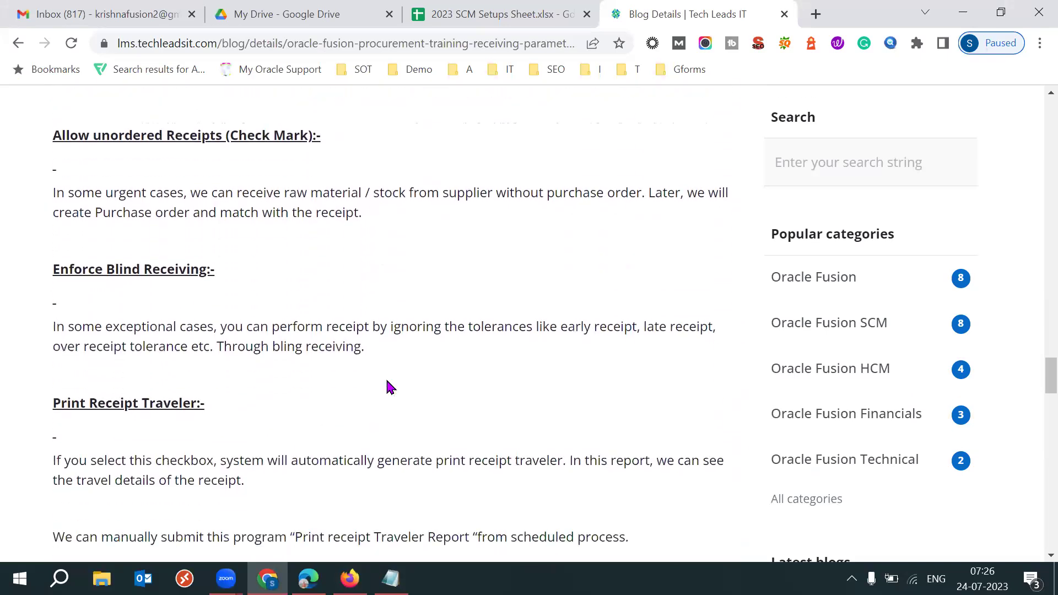
pyautogui.moveTo(230, 136); pyautogui.dragTo(311, 139)
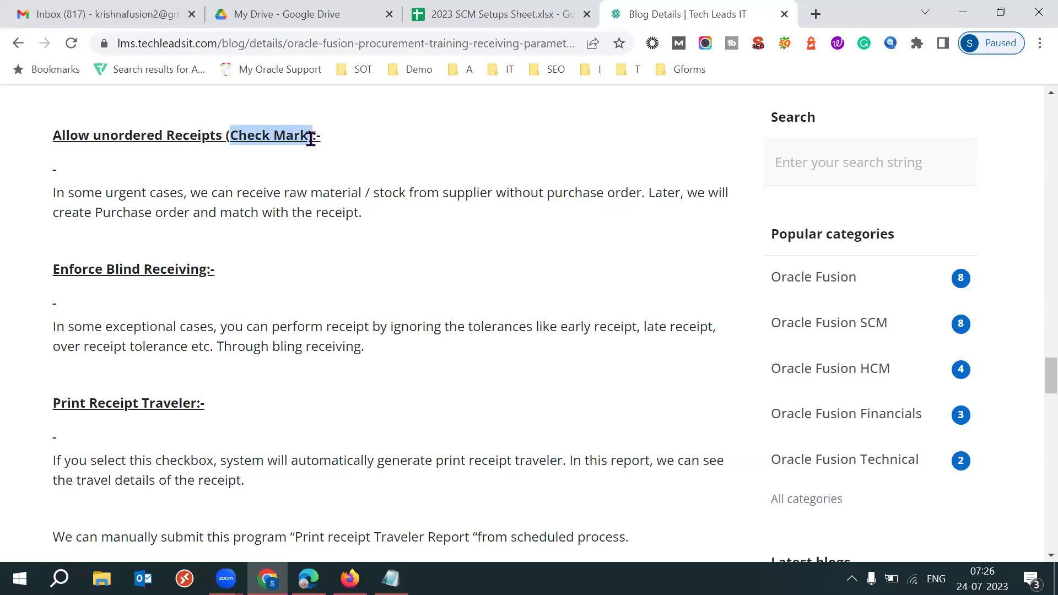
pyautogui.click(160, 150)
pyautogui.moveTo(230, 136); pyautogui.dragTo(274, 136)
pyautogui.click(455, 254)
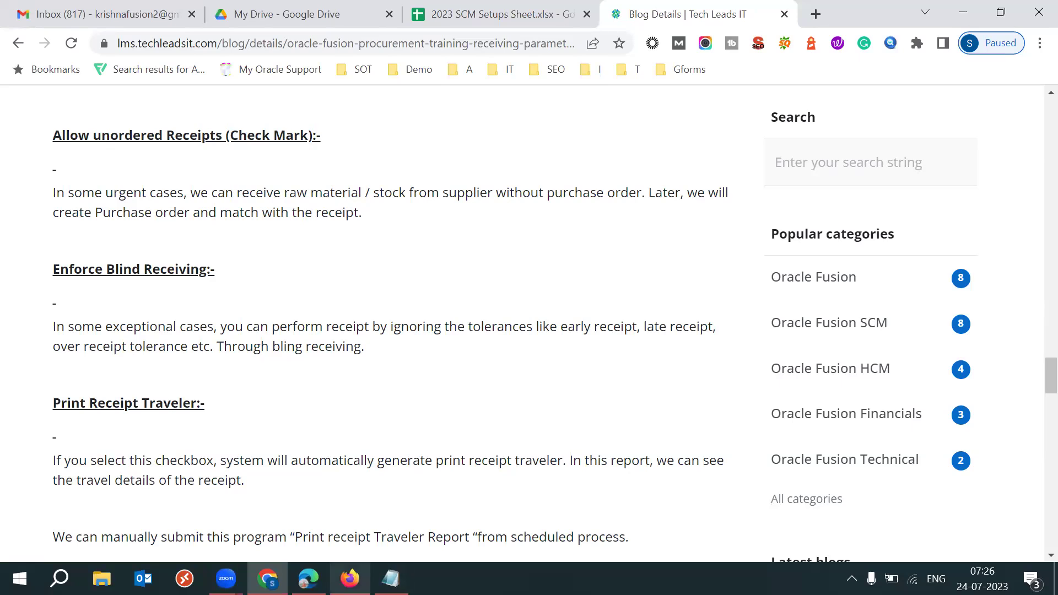
# Return to Oracle's Manage Receiving Parameters page
pyautogui.click(349, 578)
pyautogui.click(542, 390)
pyautogui.moveTo(1032, 342); pyautogui.dragTo(1032, 231)
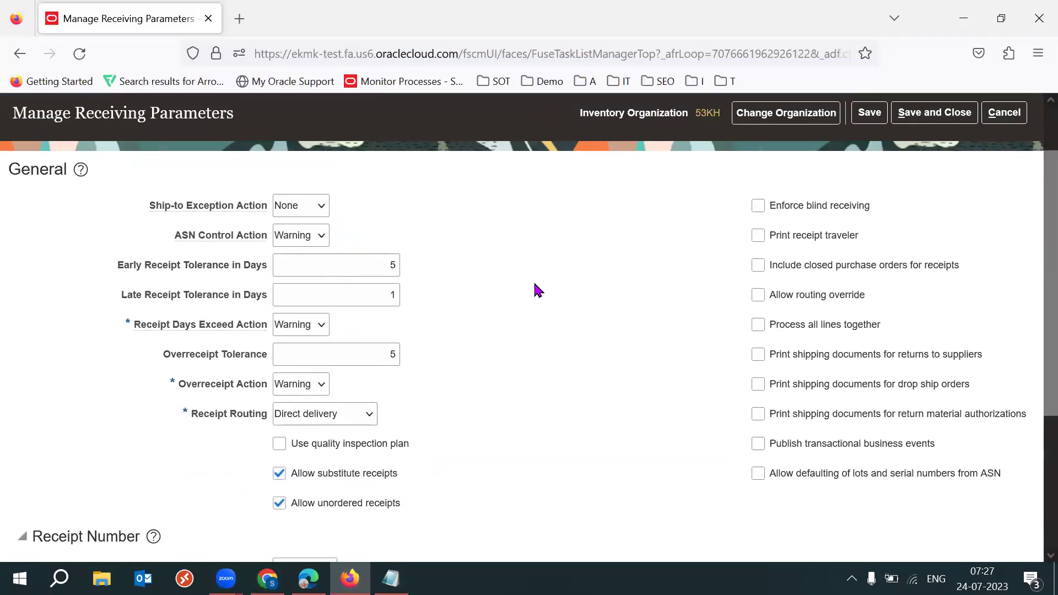
pyautogui.moveTo(986, 475); pyautogui.dragTo(779, 207)
pyautogui.click(592, 307)
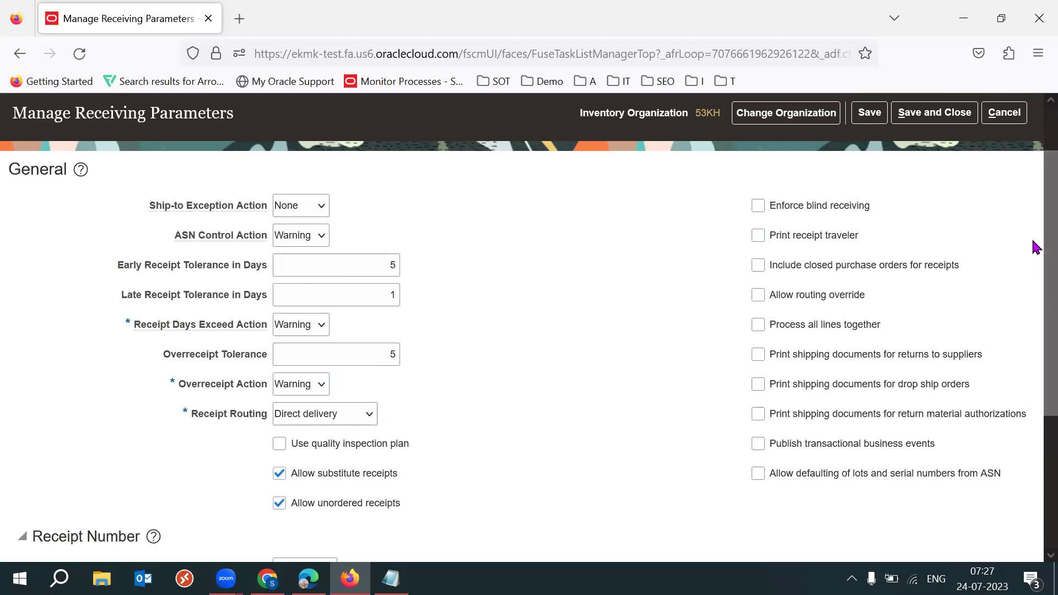
pyautogui.moveTo(1031, 246); pyautogui.dragTo(1034, 274)
pyautogui.moveTo(919, 164); pyautogui.dragTo(762, 163)
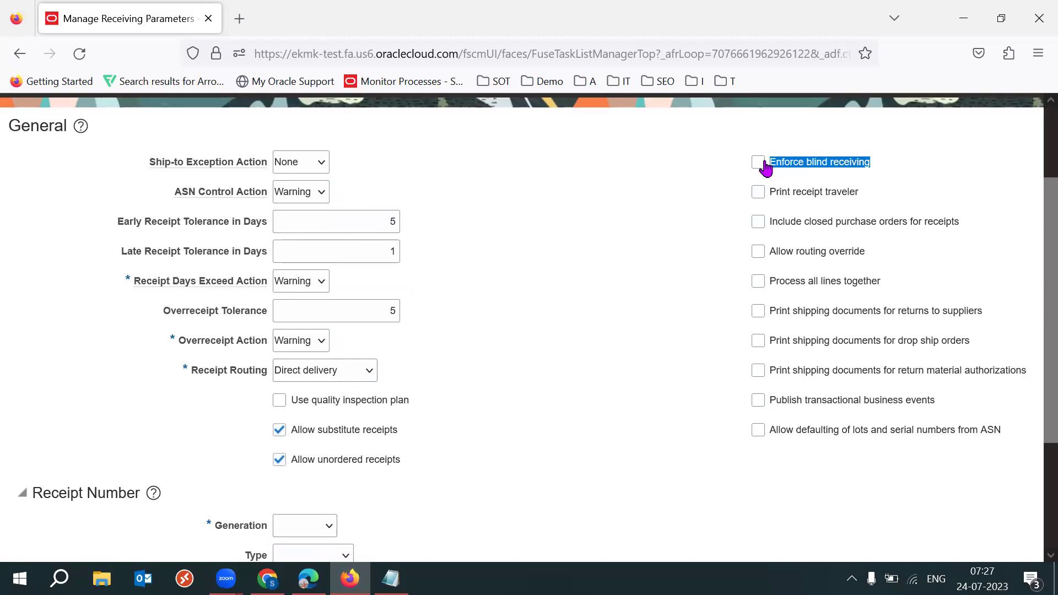
pyautogui.click(595, 240)
pyautogui.moveTo(872, 165); pyautogui.dragTo(765, 165)
pyautogui.click(609, 235)
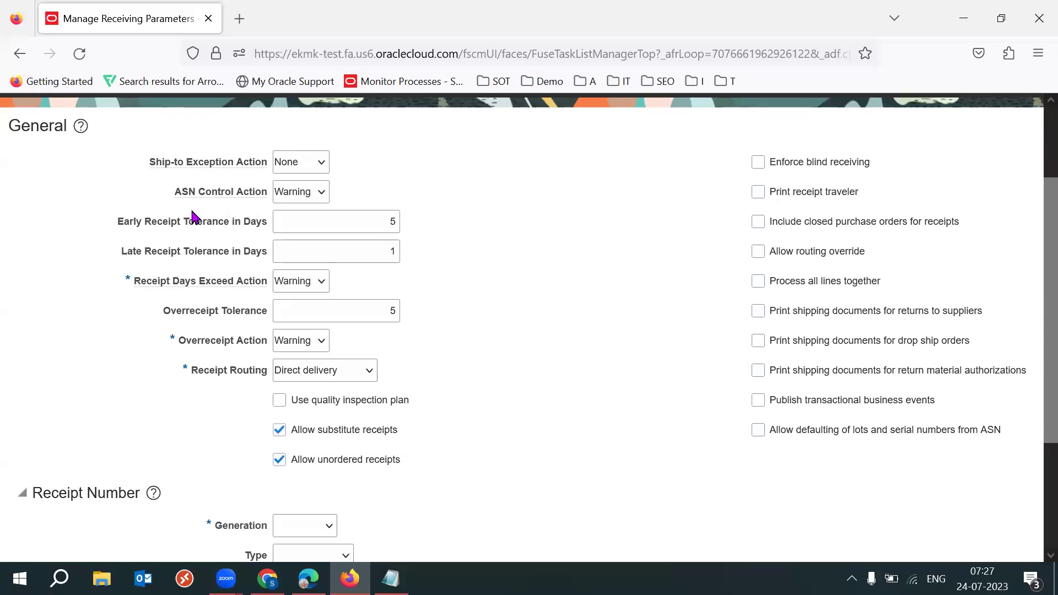
pyautogui.moveTo(116, 222); pyautogui.dragTo(291, 341)
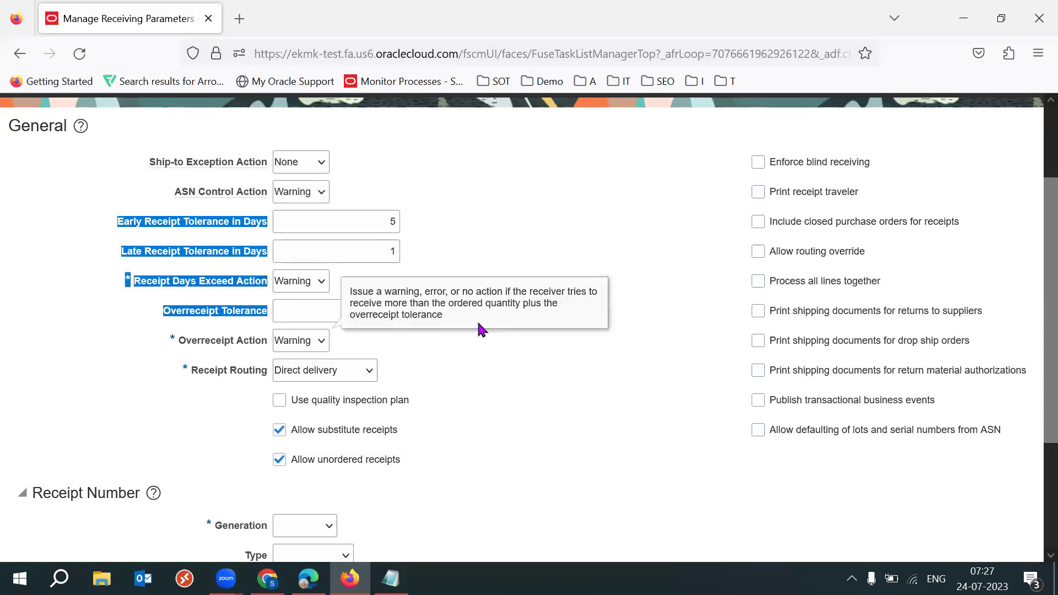
pyautogui.click(478, 324)
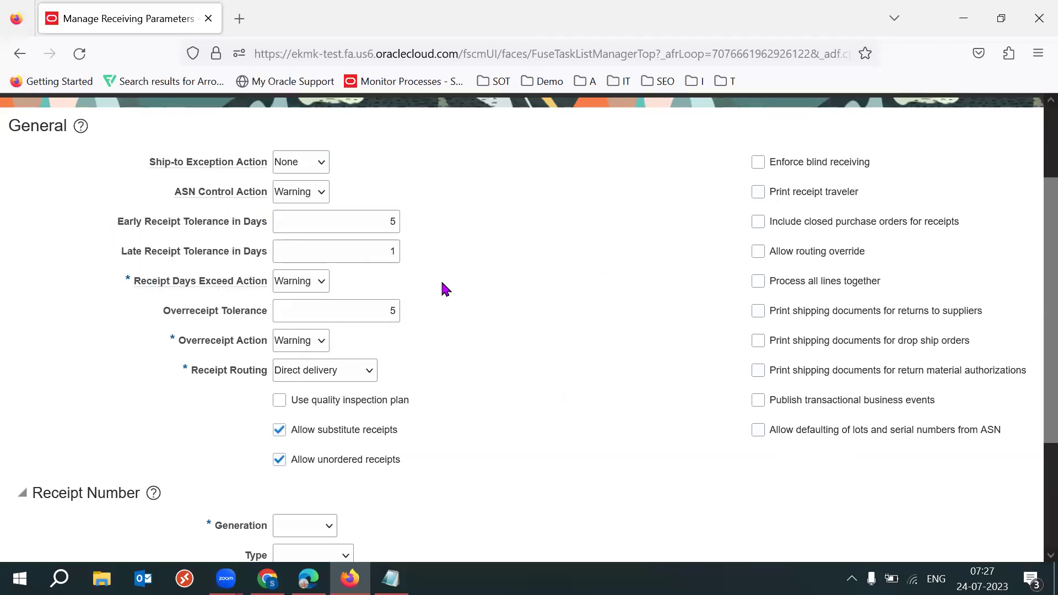
pyautogui.click(389, 253)
pyautogui.write('1')
pyautogui.click(558, 329)
pyautogui.click(388, 220)
pyautogui.click(529, 290)
pyautogui.doubleClick(387, 313)
pyautogui.click(518, 361)
pyautogui.doubleClick(389, 314)
pyautogui.click(471, 354)
pyautogui.moveTo(123, 223); pyautogui.dragTo(163, 223)
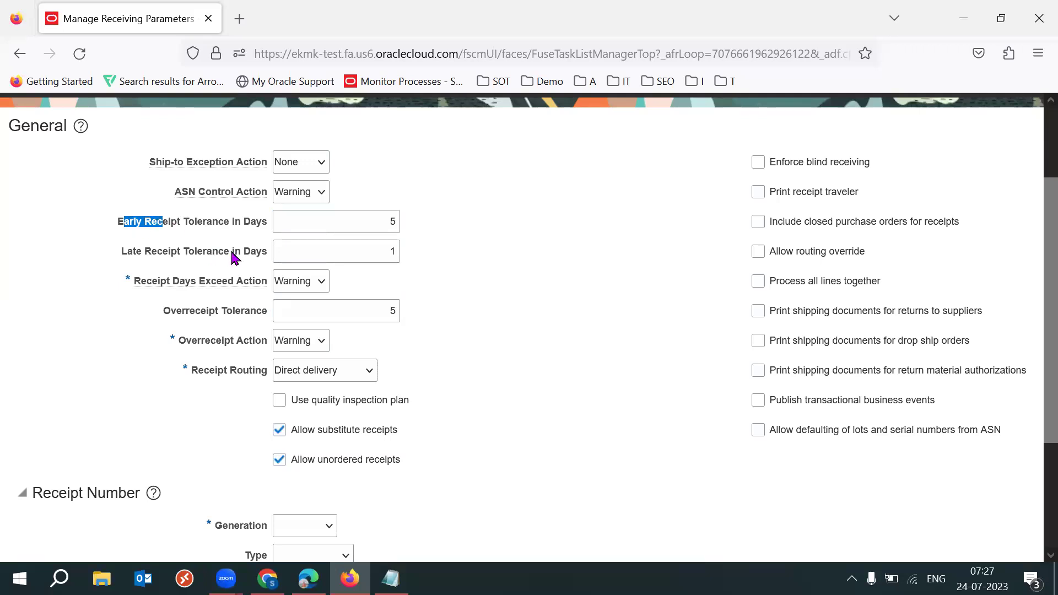
pyautogui.moveTo(234, 256); pyautogui.dragTo(370, 330)
pyautogui.click(512, 370)
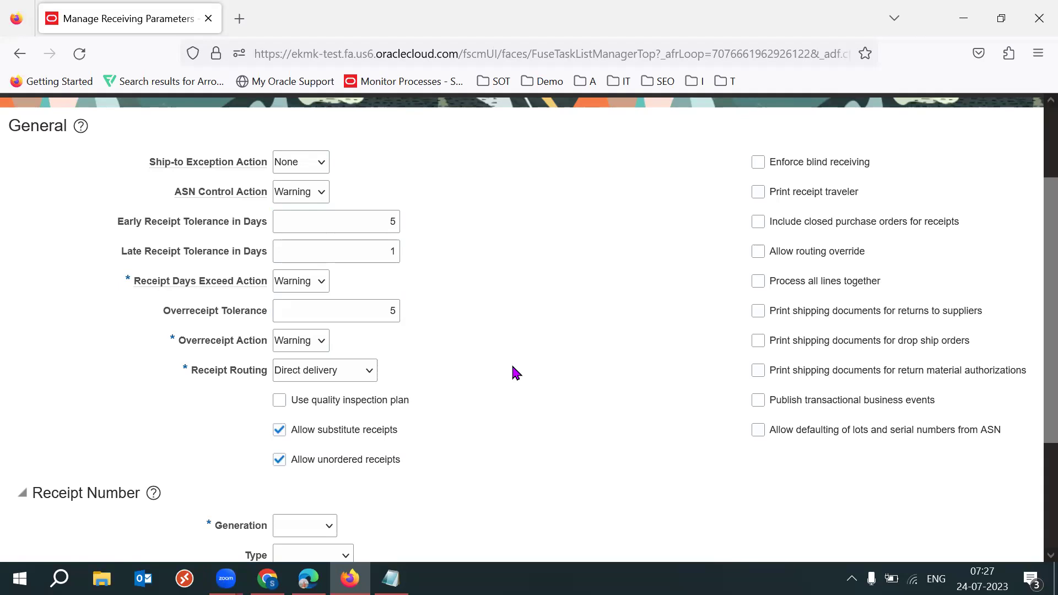
pyautogui.moveTo(124, 221); pyautogui.dragTo(335, 330)
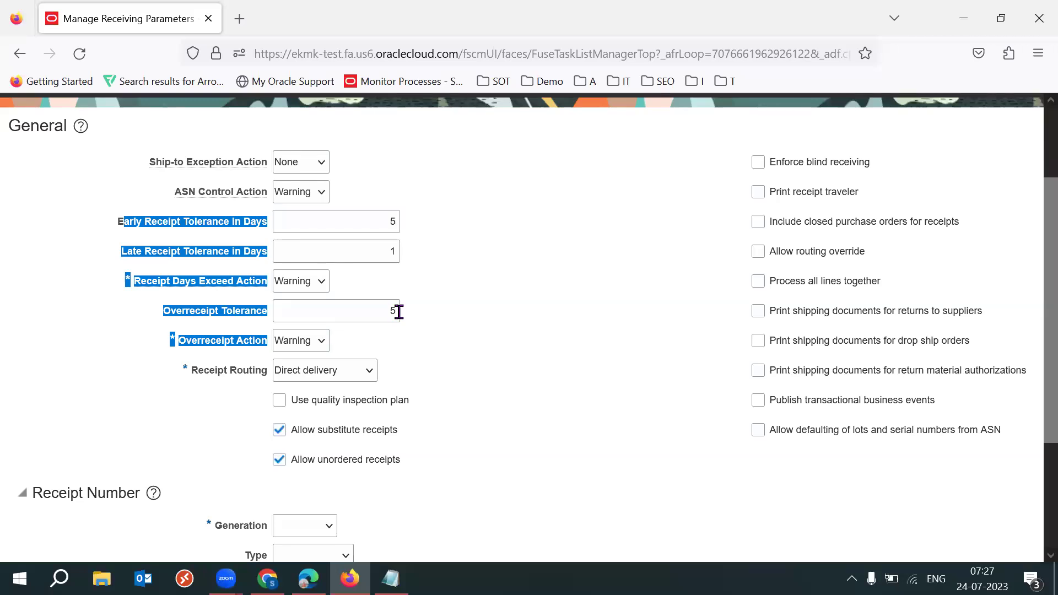
pyautogui.click(617, 408)
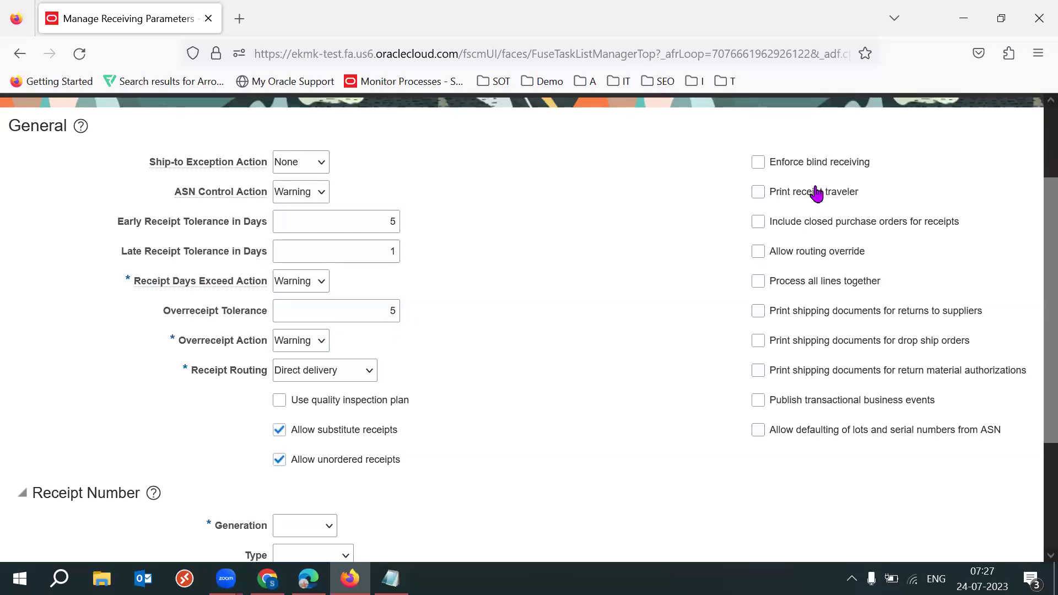
# Tick Enforce blind receiving for organization 53KH
pyautogui.click(819, 165)
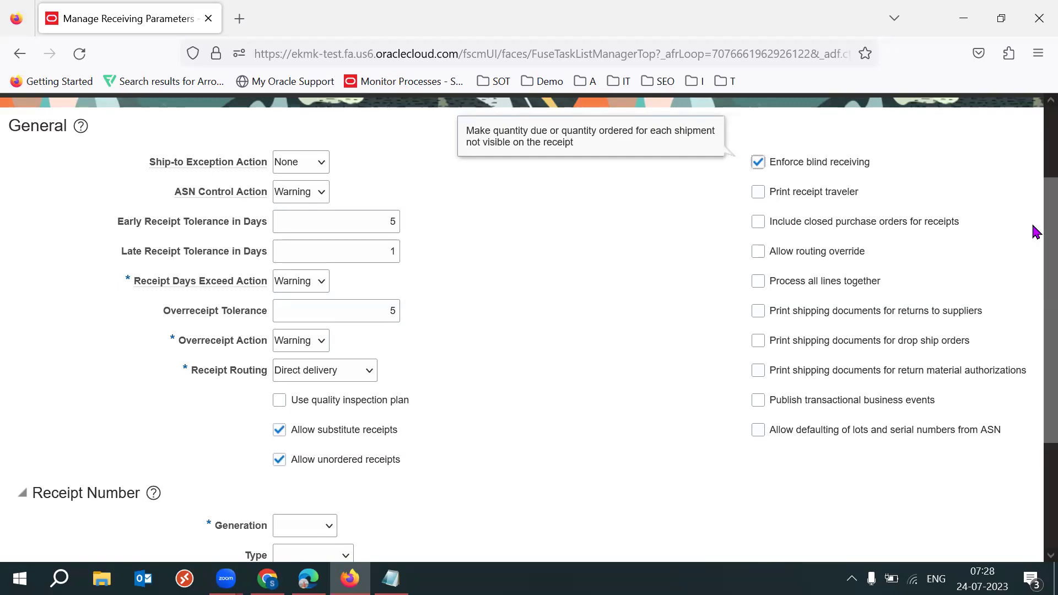
pyautogui.scroll(1, 1029, 226)
pyautogui.moveTo(870, 171); pyautogui.dragTo(774, 173)
pyautogui.click(621, 283)
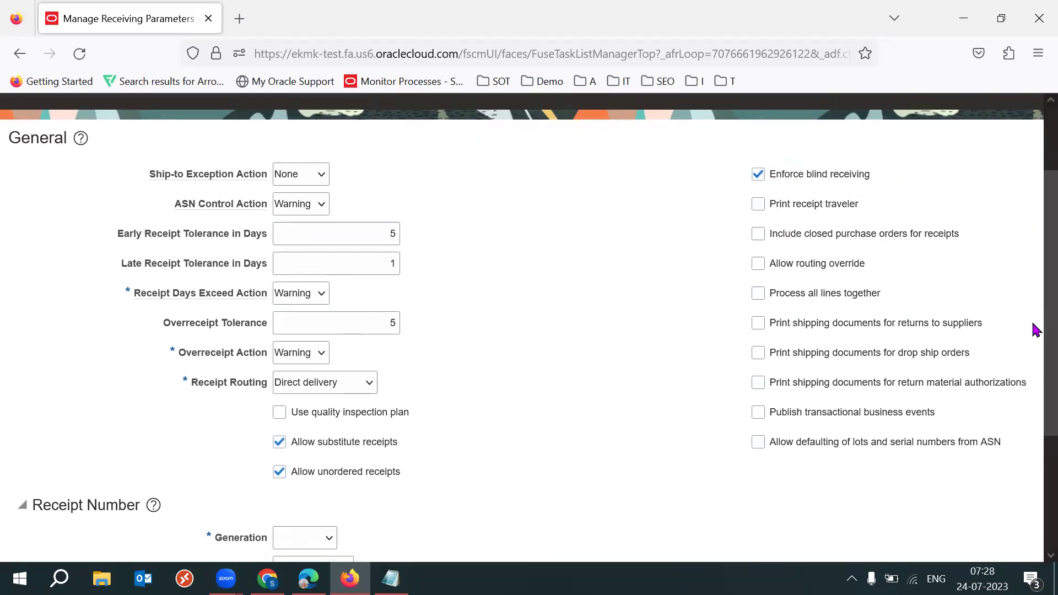
pyautogui.scroll(1, 1033, 336)
pyautogui.moveTo(137, 267); pyautogui.dragTo(273, 380)
pyautogui.click(610, 357)
pyautogui.moveTo(916, 219); pyautogui.dragTo(805, 216)
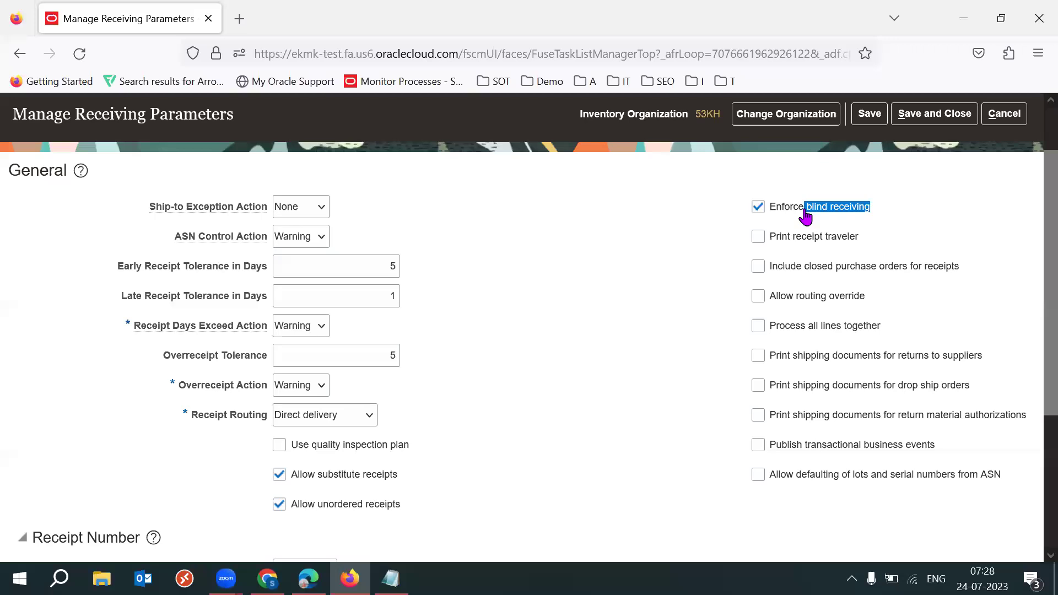
pyautogui.click(958, 216)
# Leave Print receipt traveler unchecked, then open the 2023 SCM Setups Sheet
pyautogui.scroll(1, 1034, 313)
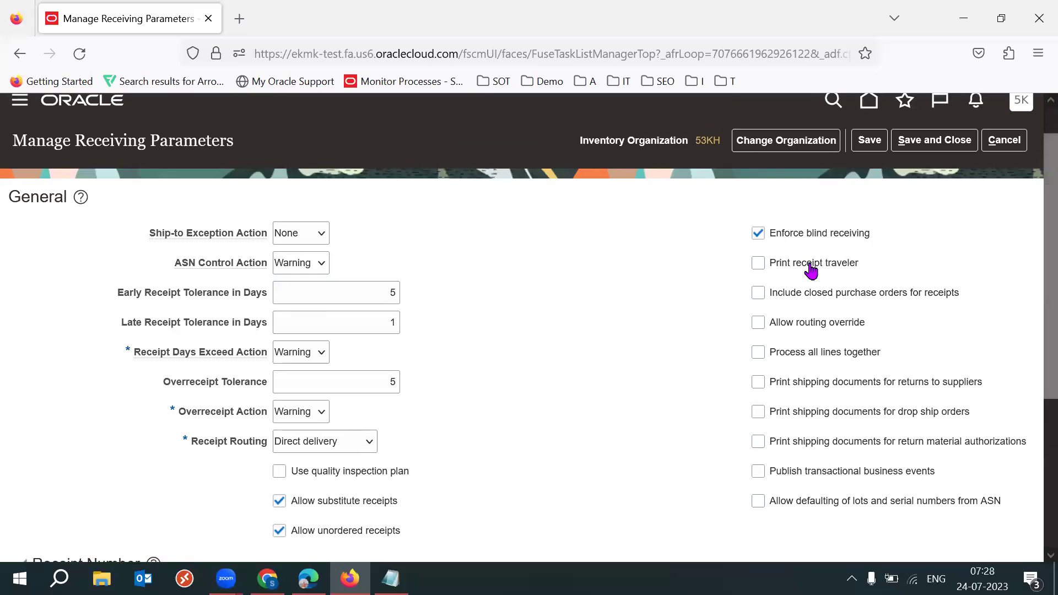
pyautogui.moveTo(859, 264); pyautogui.dragTo(771, 270)
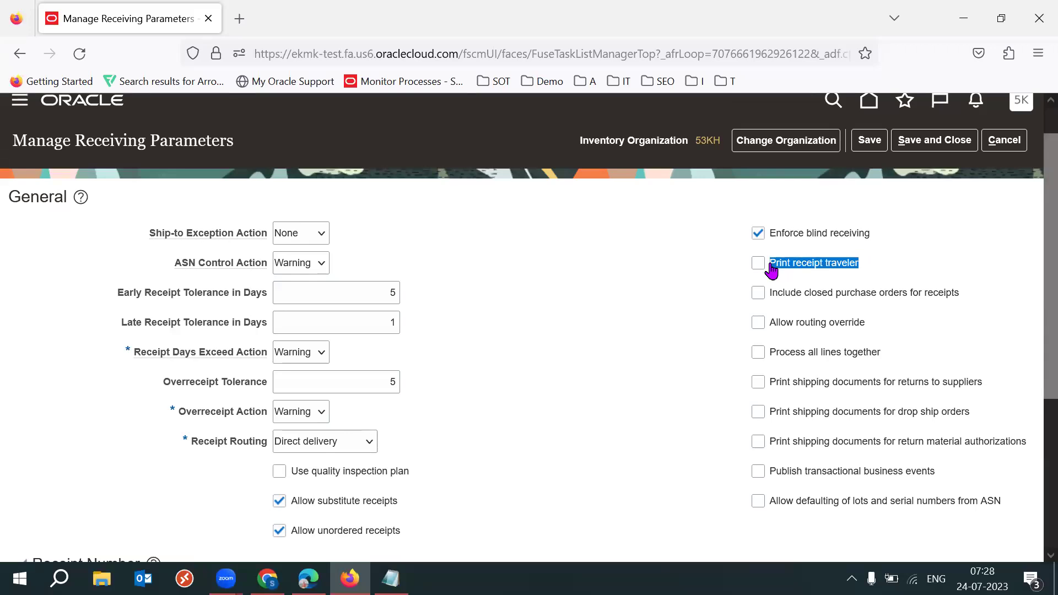
pyautogui.click(663, 297)
pyautogui.moveTo(872, 267); pyautogui.dragTo(774, 270)
pyautogui.click(644, 319)
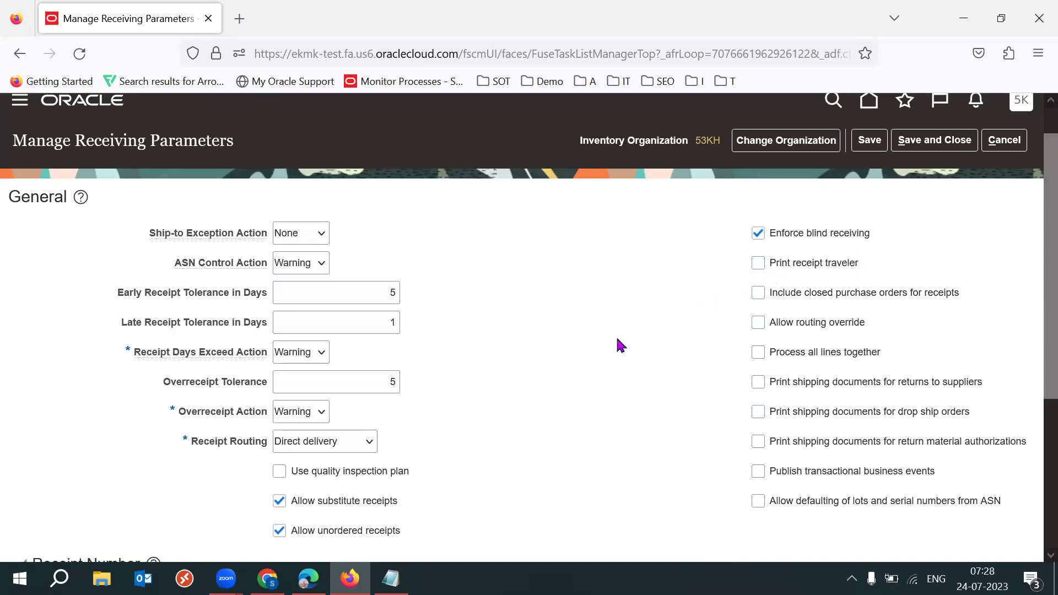
pyautogui.click(267, 578)
pyautogui.click(496, 21)
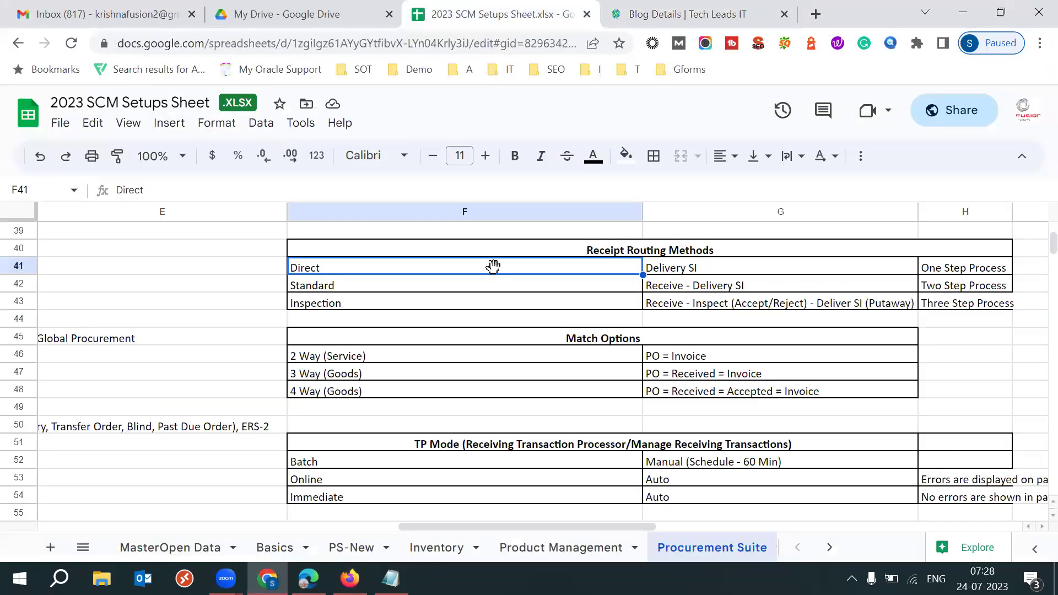
# Review the Inspection steps in G43 (Receive, Inspect, Accept/Reject, Deliver SI (Putaway)), then return to Oracle
pyautogui.click(369, 307)
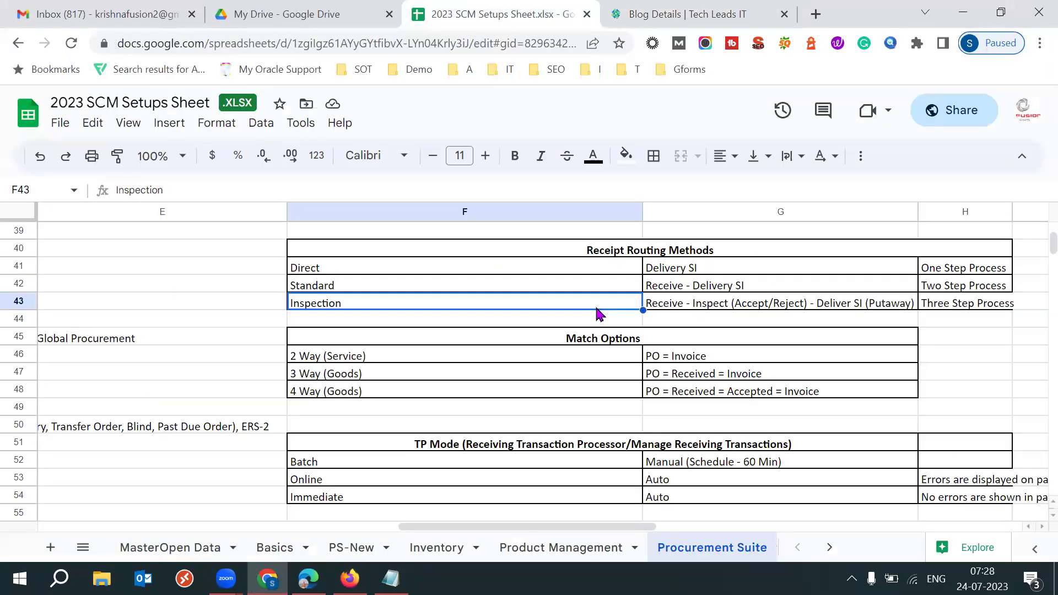
pyautogui.click(696, 304)
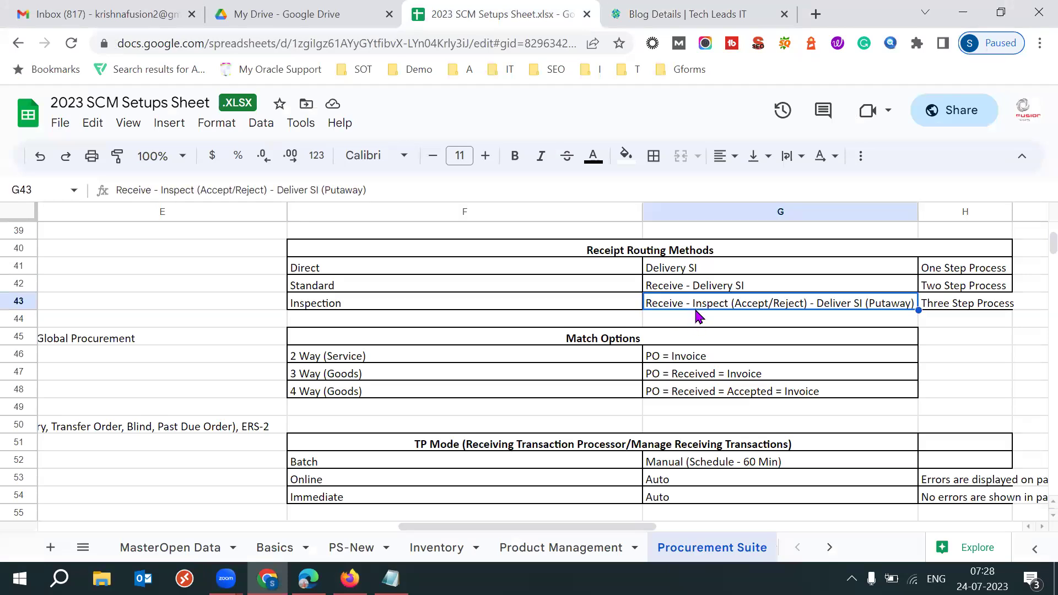
pyautogui.doubleClick(139, 190)
pyautogui.doubleClick(188, 190)
pyautogui.moveTo(198, 190); pyautogui.dragTo(208, 190)
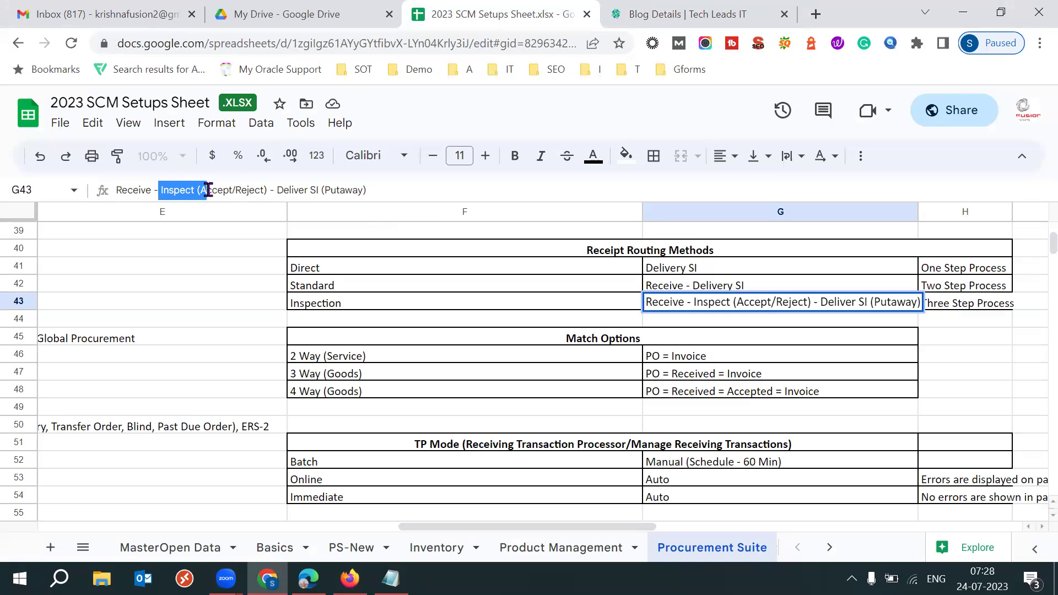
pyautogui.moveTo(275, 190); pyautogui.dragTo(380, 191)
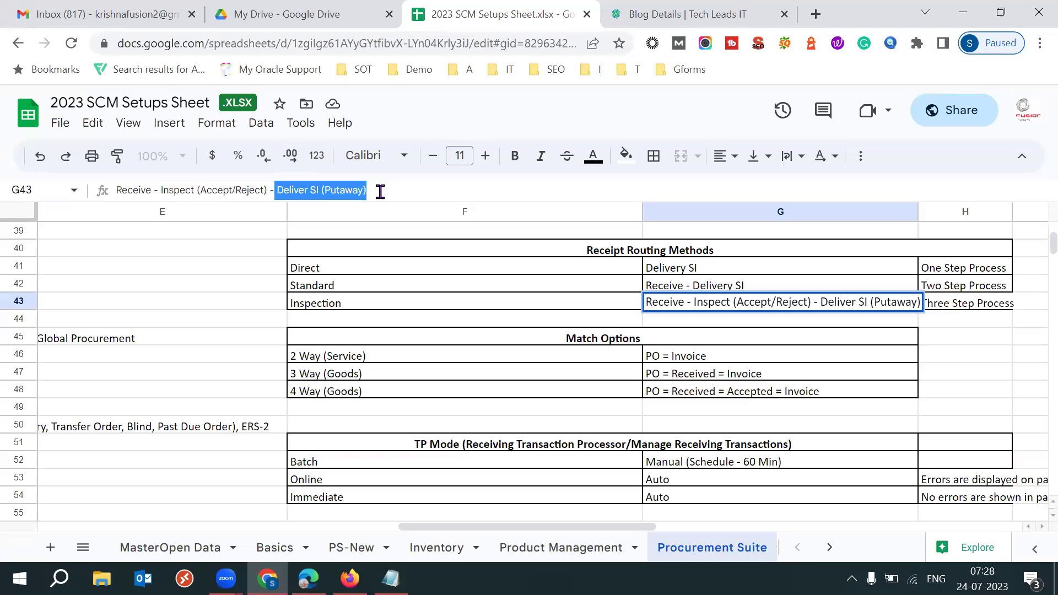
pyautogui.tripleClick(380, 191)
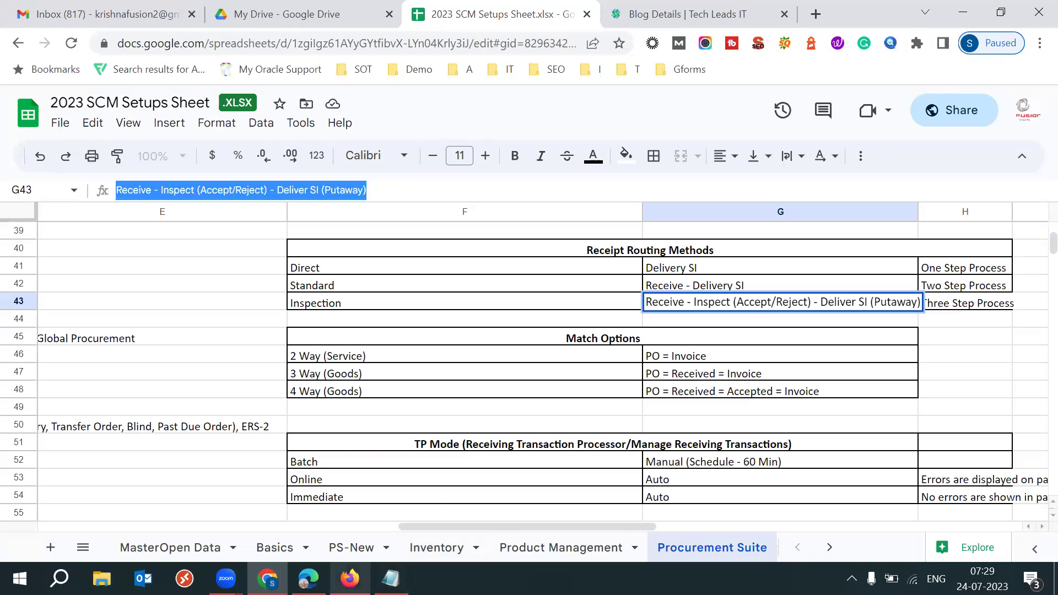
pyautogui.click(349, 578)
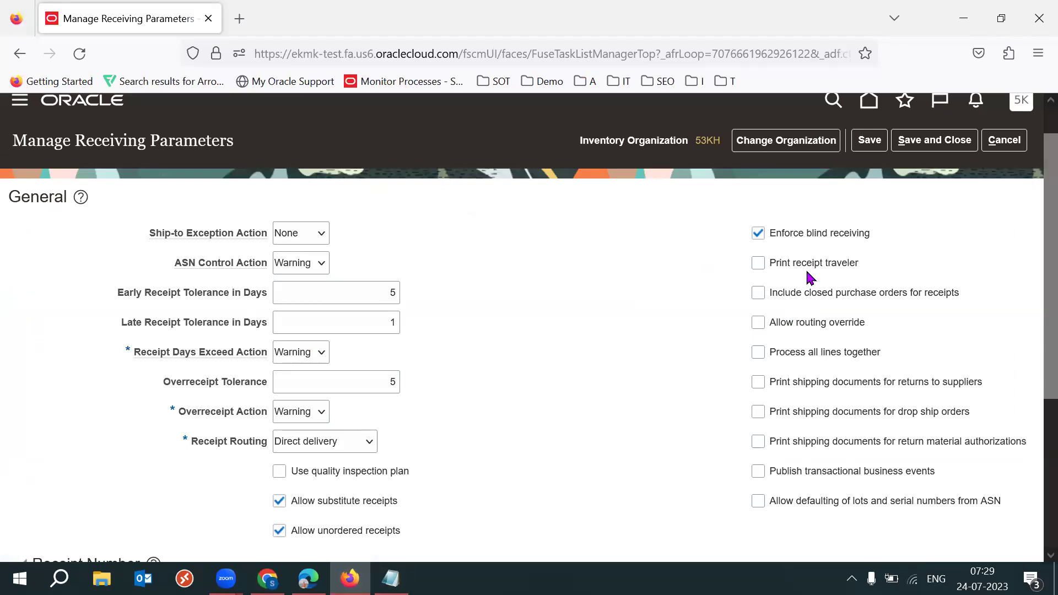
pyautogui.moveTo(795, 267); pyautogui.dragTo(863, 267)
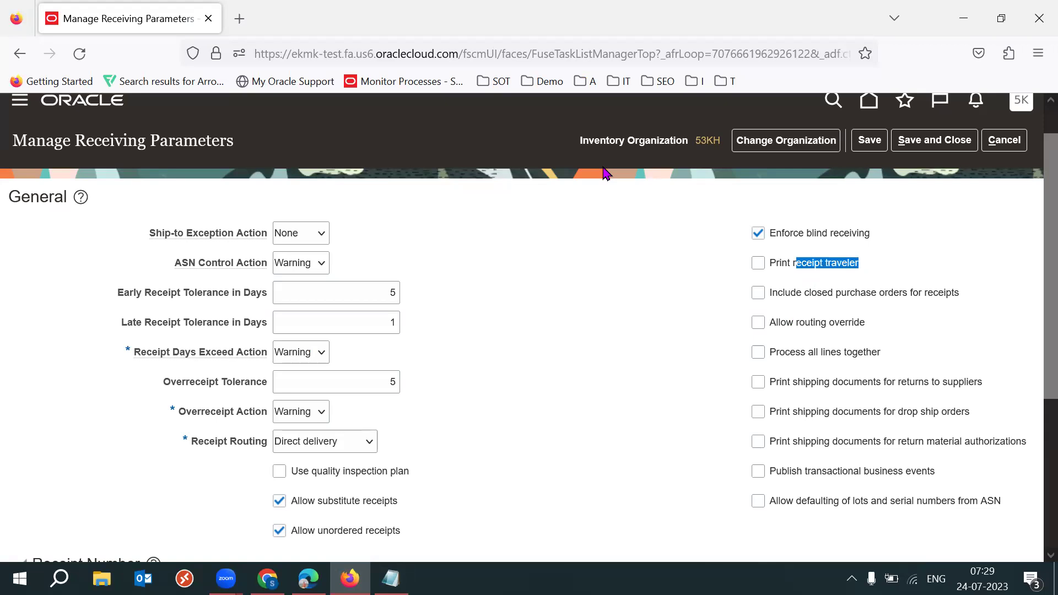
pyautogui.click(953, 252)
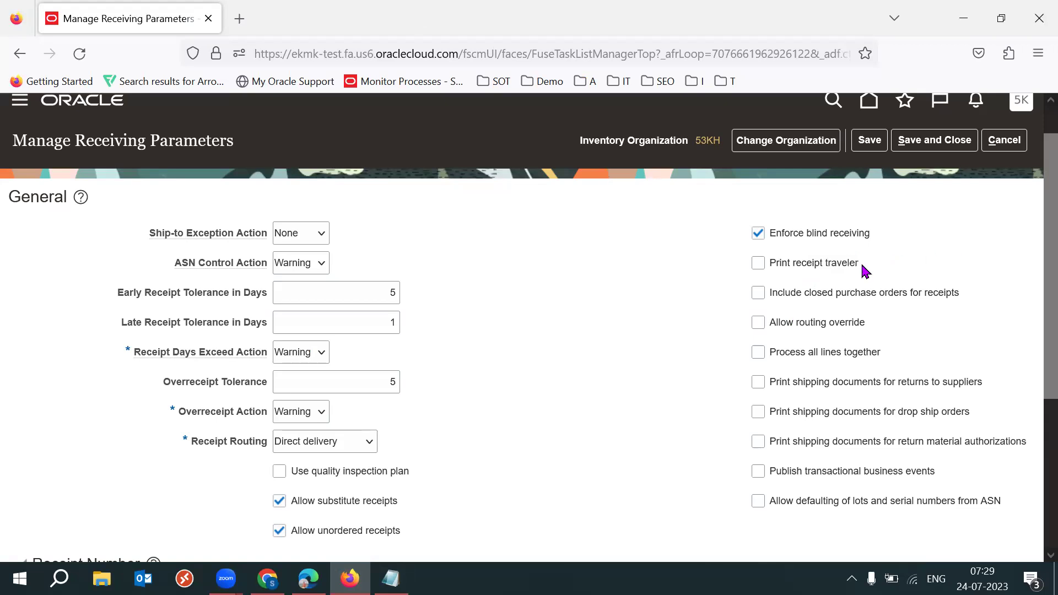
pyautogui.moveTo(794, 267); pyautogui.dragTo(873, 270)
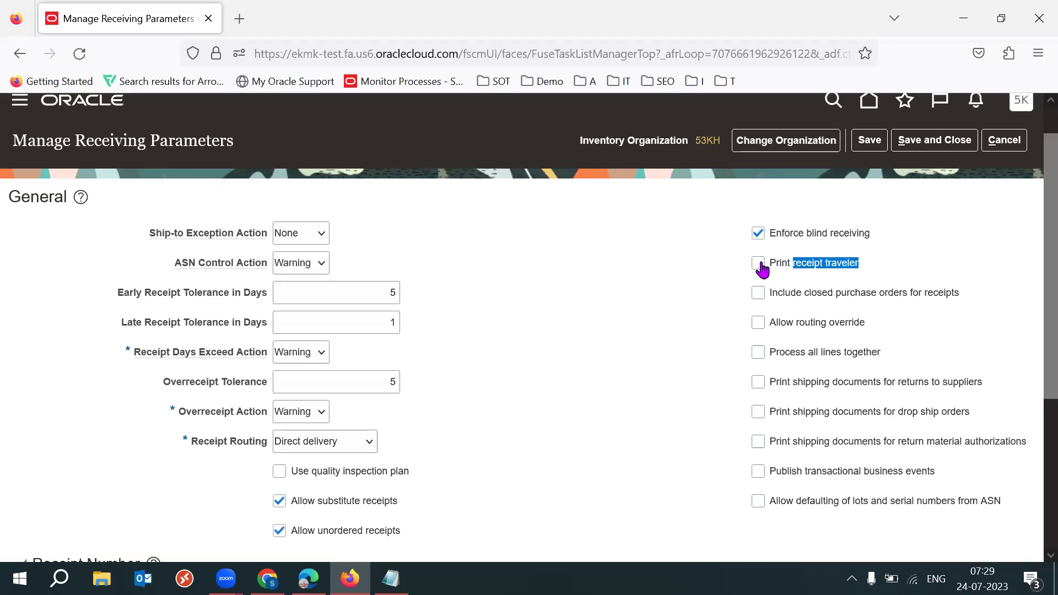
pyautogui.moveTo(887, 268)
pyautogui.mouseDown()
pyautogui.moveTo(795, 270)
pyautogui.moveTo(870, 269)
pyautogui.mouseUp()
pyautogui.click(893, 270)
pyautogui.moveTo(858, 270); pyautogui.dragTo(771, 274)
pyautogui.click(651, 303)
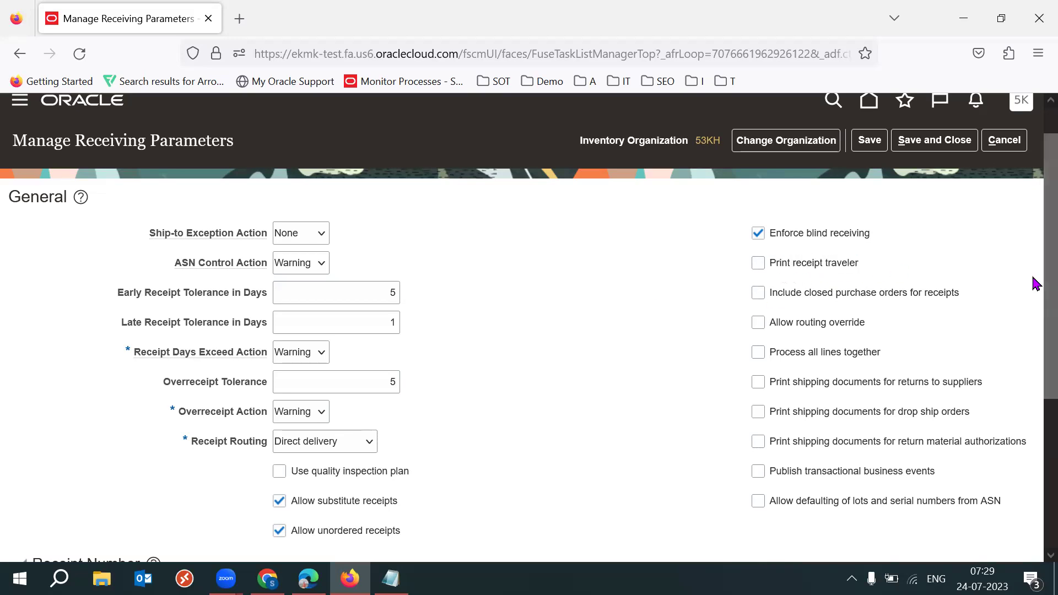
pyautogui.scroll(-1, 1036, 253)
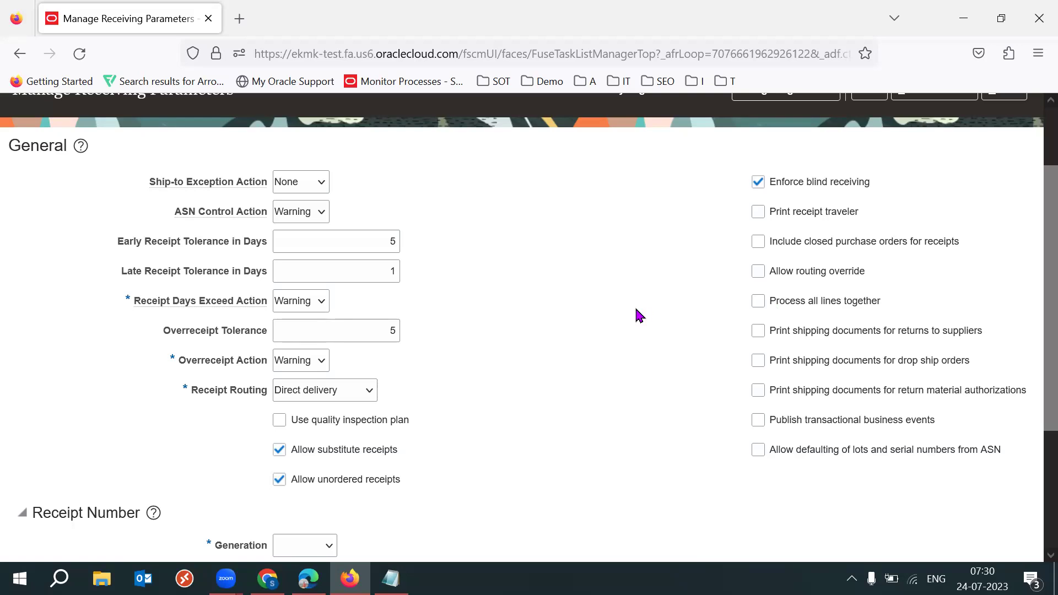
pyautogui.click(391, 332)
pyautogui.doubleClick(377, 336)
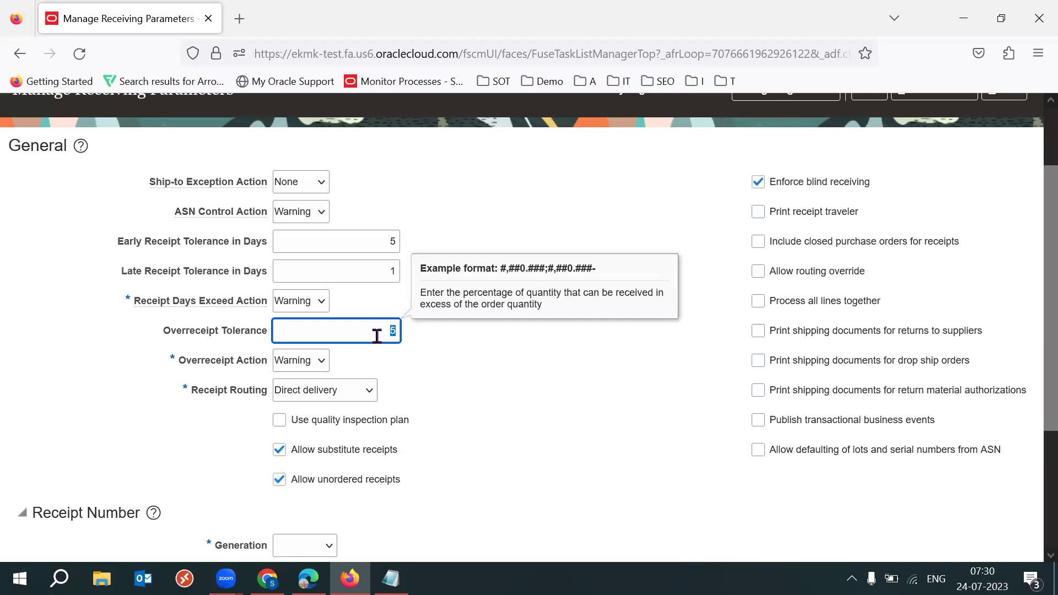
pyautogui.click(476, 380)
pyautogui.doubleClick(382, 334)
pyautogui.click(478, 392)
pyautogui.doubleClick(379, 332)
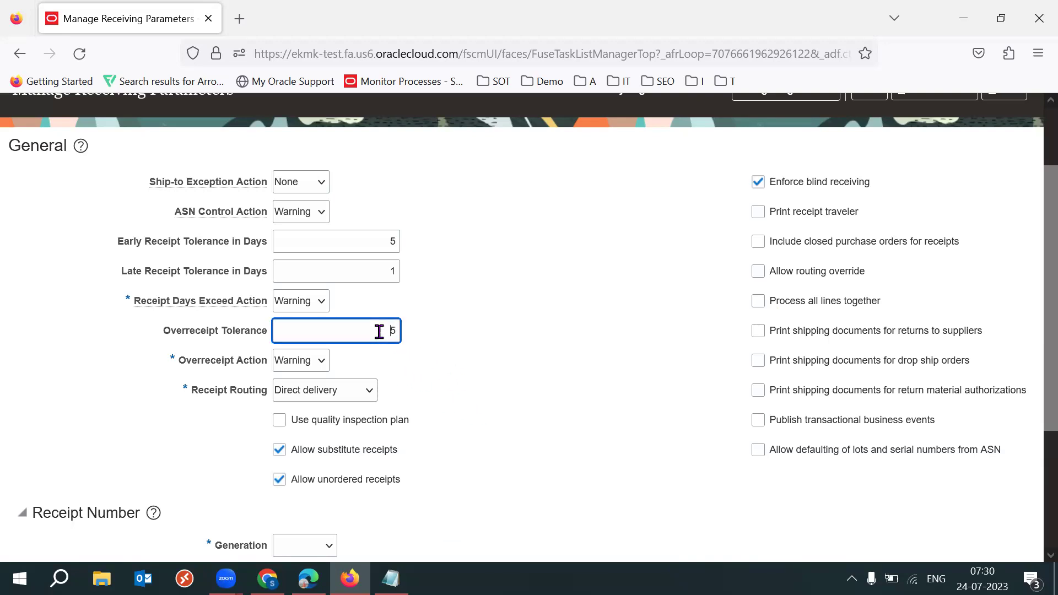
pyautogui.click(512, 397)
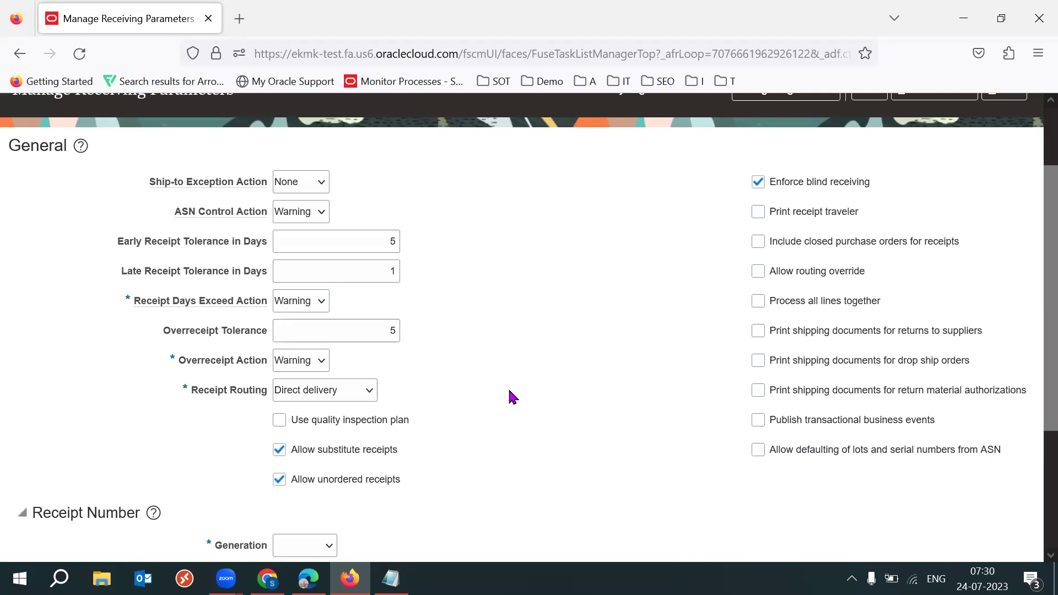
pyautogui.doubleClick(386, 331)
pyautogui.click(515, 380)
pyautogui.doubleClick(388, 331)
pyautogui.click(549, 393)
pyautogui.doubleClick(390, 332)
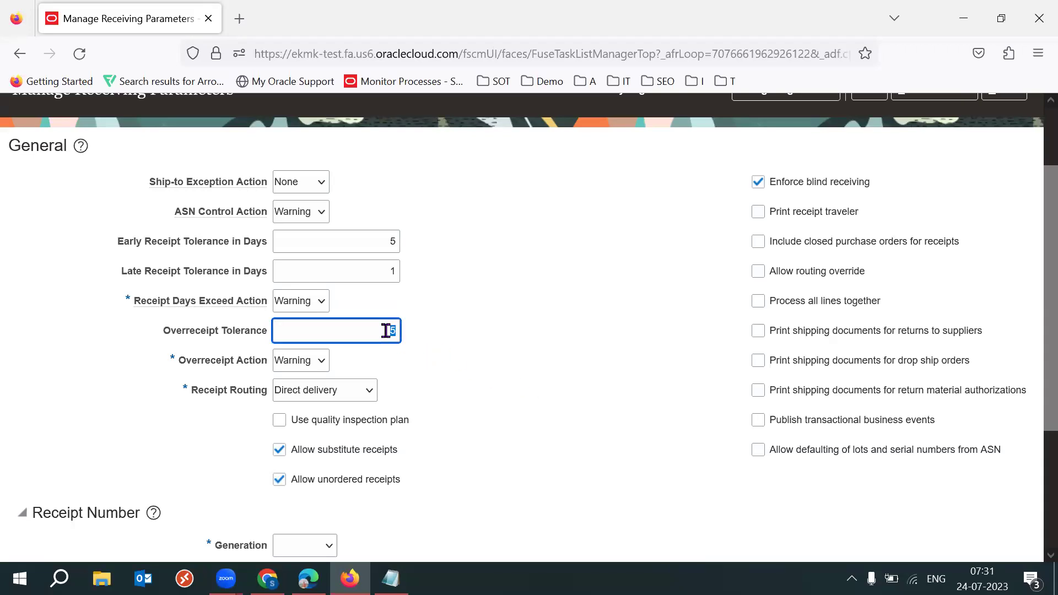
pyautogui.click(588, 379)
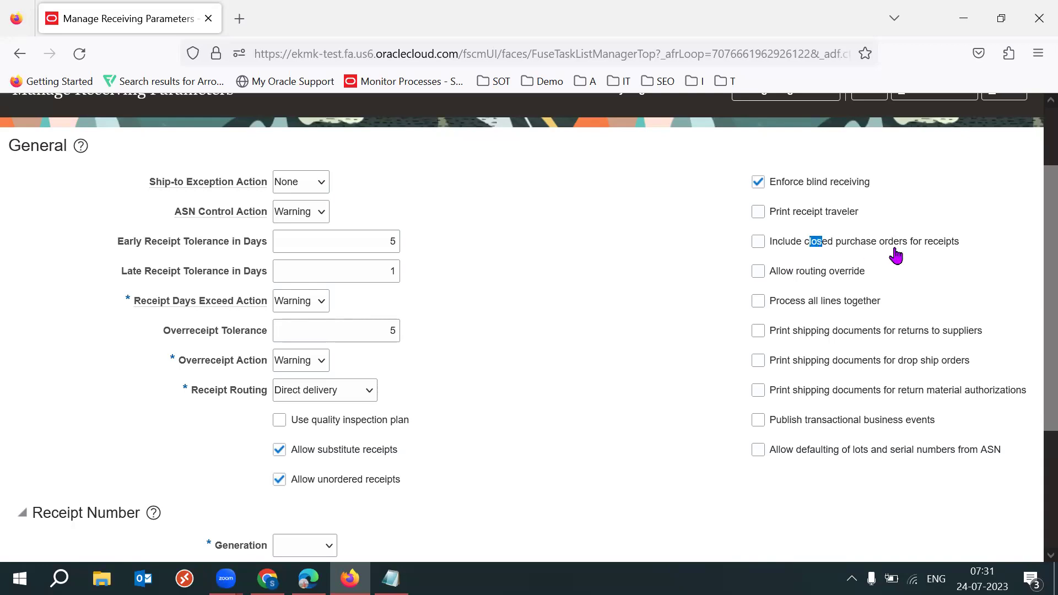
# Tick Include closed purchase orders for receipts and check the Overreceipt Tolerance field
pyautogui.moveTo(805, 244); pyautogui.dragTo(910, 246)
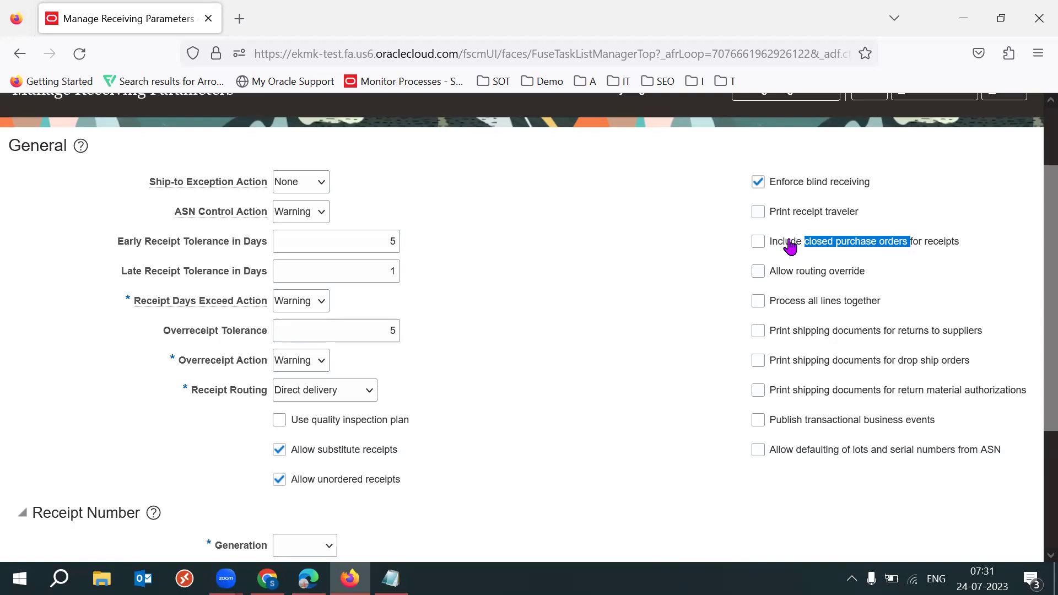
pyautogui.click(759, 242)
pyautogui.moveTo(984, 249); pyautogui.dragTo(788, 254)
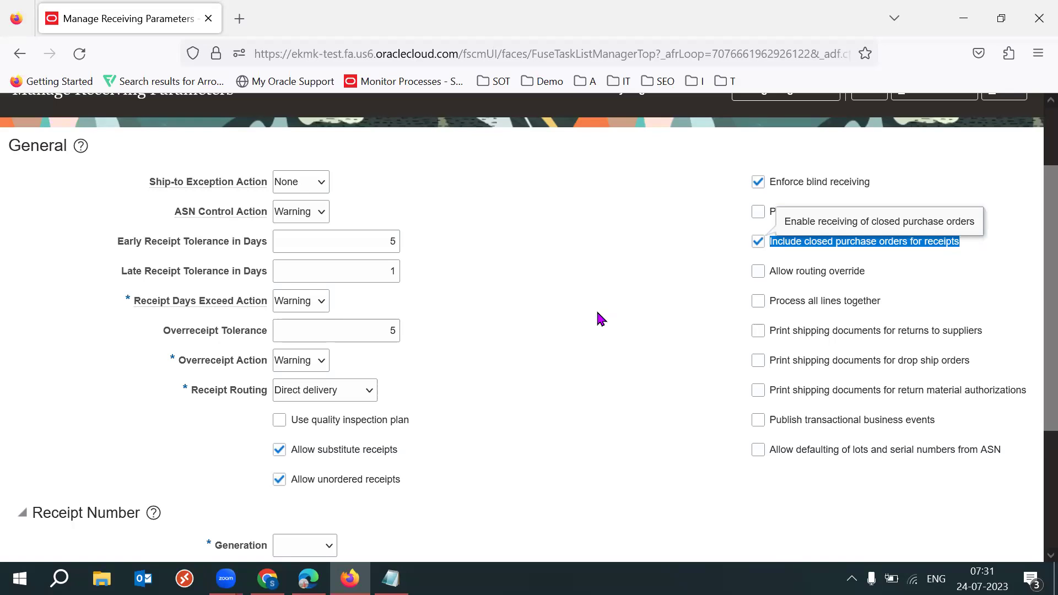
pyautogui.click(597, 312)
pyautogui.moveTo(1031, 319); pyautogui.dragTo(1031, 350)
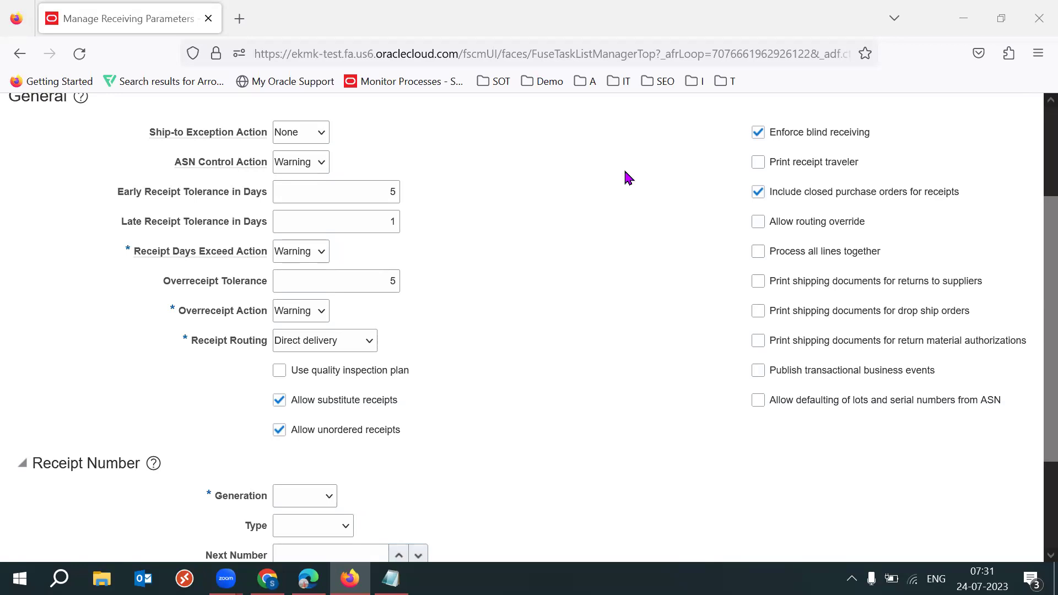
pyautogui.click(378, 281)
pyautogui.click(495, 318)
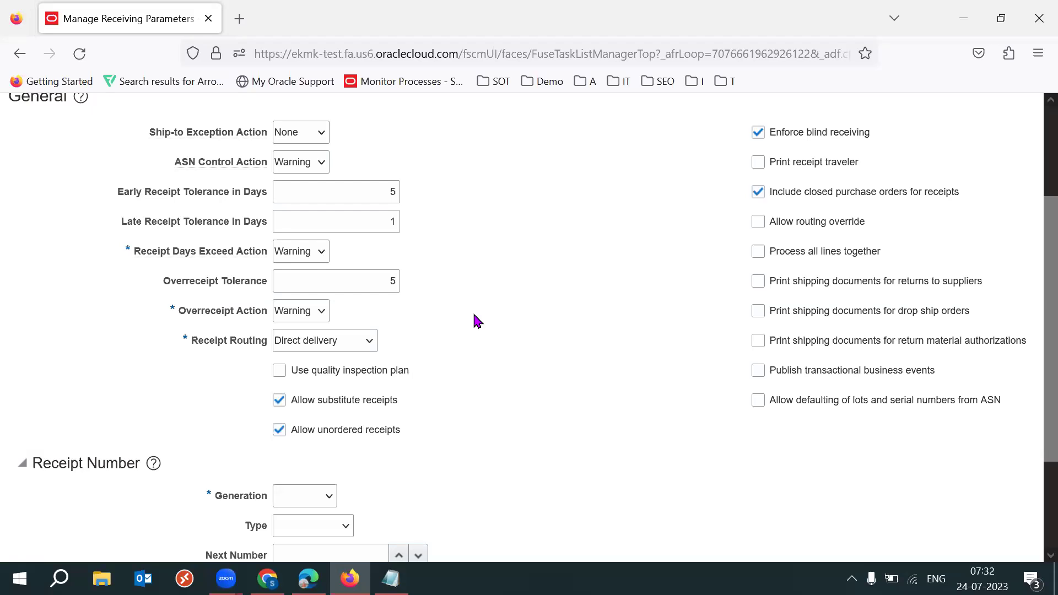
# Inspect the Overreceipt Tolerance value 5 and the closed purchase orders option label
pyautogui.doubleClick(391, 282)
pyautogui.click(520, 346)
pyautogui.doubleClick(392, 281)
pyautogui.click(601, 342)
pyautogui.doubleClick(391, 282)
pyautogui.click(553, 319)
pyautogui.moveTo(963, 194); pyautogui.dragTo(771, 204)
pyautogui.click(614, 298)
# Untick Include closed purchase orders for receipts, leaving Overreceipt Tolerance at 5
pyautogui.click(803, 195)
pyautogui.click(628, 264)
pyautogui.click(382, 284)
pyautogui.click(501, 303)
pyautogui.click(376, 283)
pyautogui.click(519, 309)
pyautogui.click(375, 283)
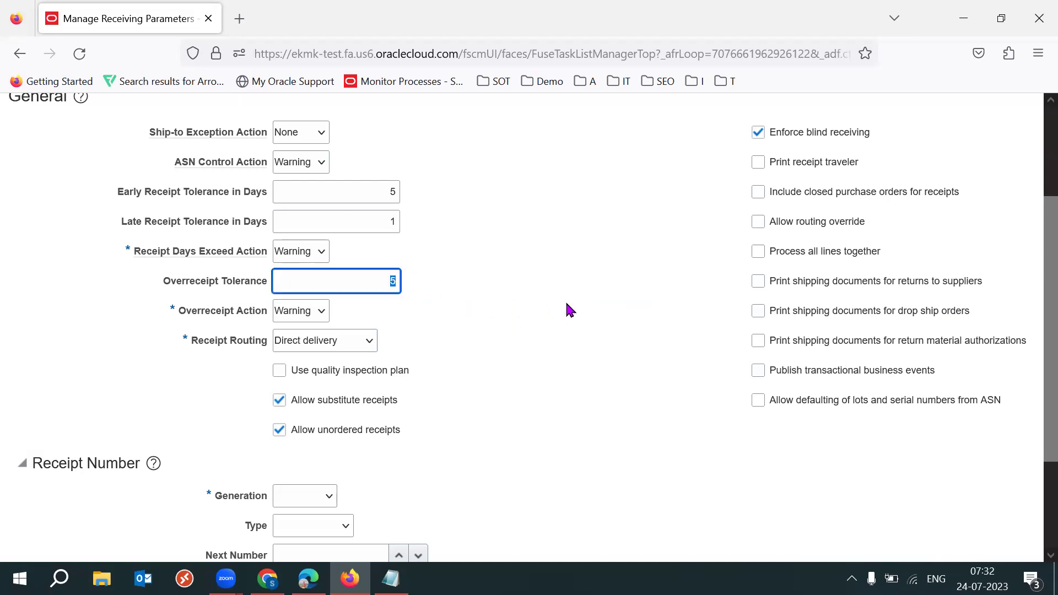
pyautogui.click(522, 332)
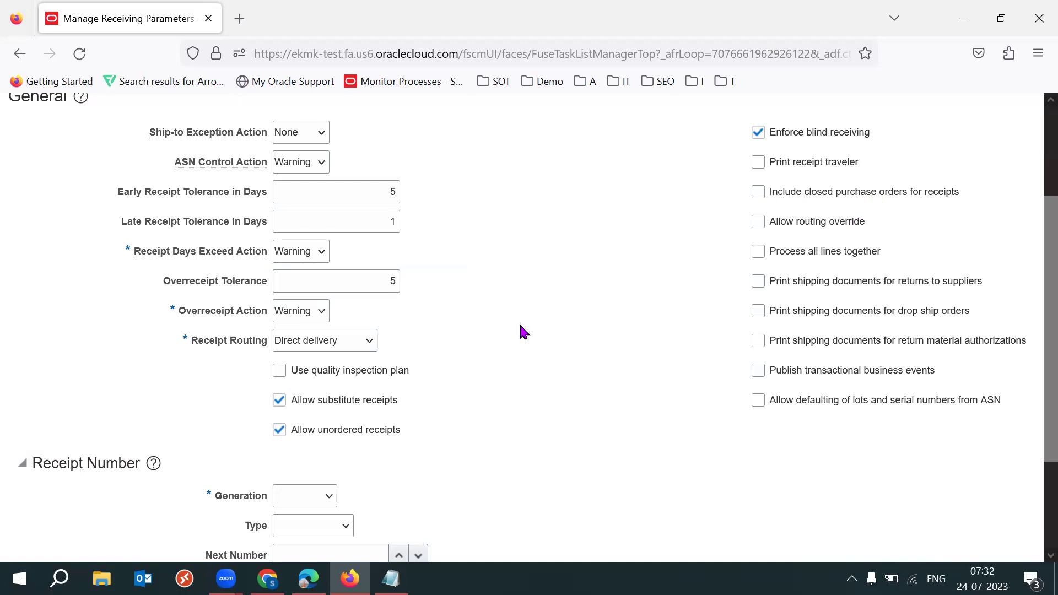
pyautogui.click(377, 283)
pyautogui.click(590, 396)
# In the '53 batch' notes, add tab-aligned example lines Order 100 and Receive 105
pyautogui.click(391, 579)
pyautogui.press('Return')
pyautogui.press('Return')
pyautogui.press('Return')
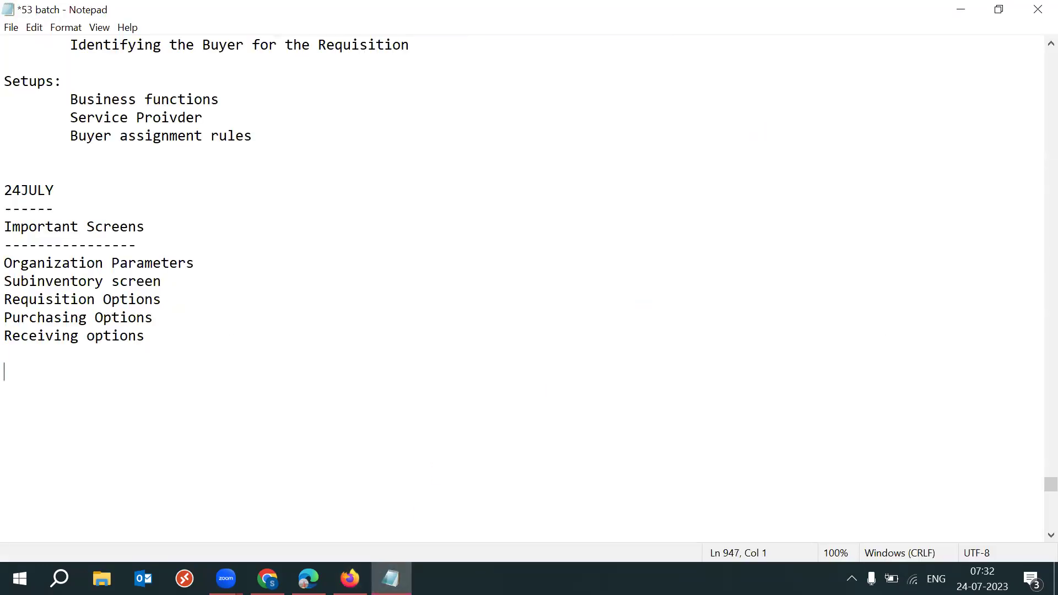
pyautogui.write('Order 100')
pyautogui.press('Return')
pyautogui.write('Receive')
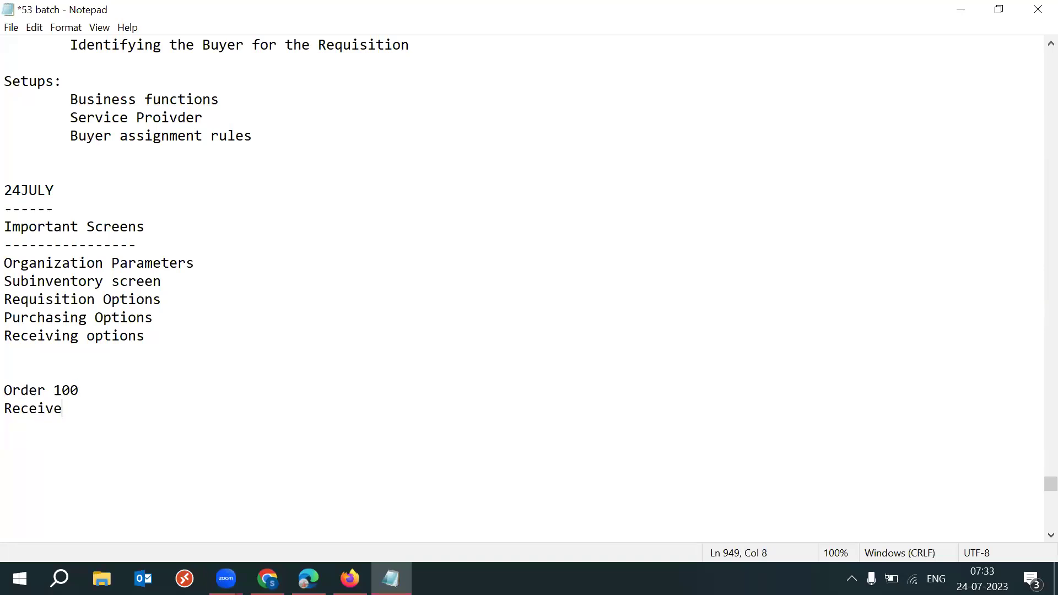
pyautogui.click(51, 390)
pyautogui.press('Tab')
pyautogui.press('Tab')
pyautogui.click(63, 406)
pyautogui.press('Tab')
pyautogui.press('Tab')
pyautogui.write('105')
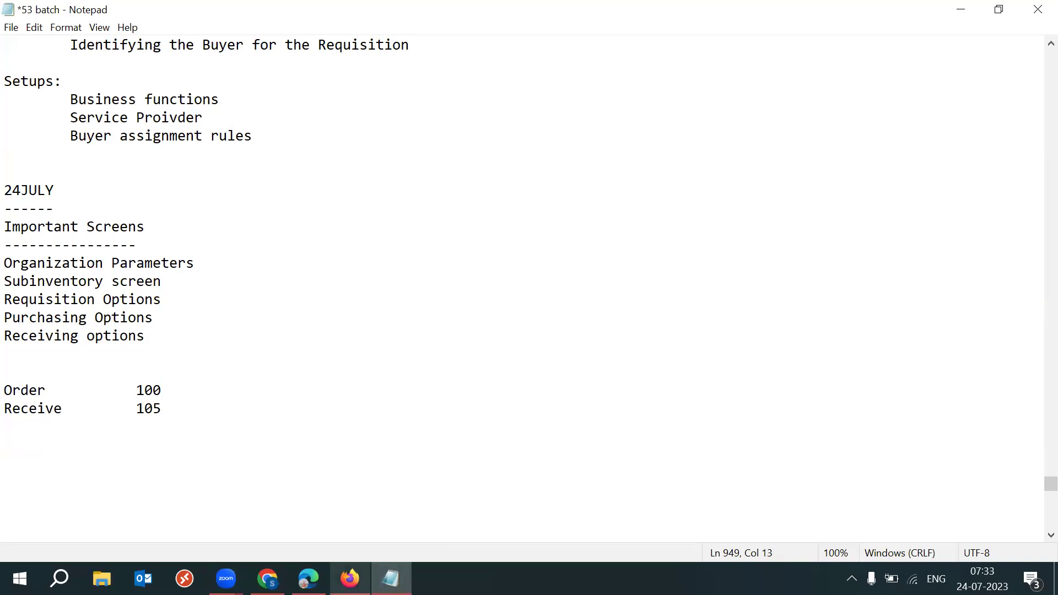
# Check the Overreceipt Tolerance field on the receiving parameters page
pyautogui.click(349, 578)
pyautogui.moveTo(171, 281); pyautogui.dragTo(338, 279)
pyautogui.click(394, 279)
pyautogui.click(576, 346)
# Add a second example to the notes: Order 100, Receive 100, marked Closed
pyautogui.hotkey('alt', 'Tab')
pyautogui.press('Return')
pyautogui.press('Return')
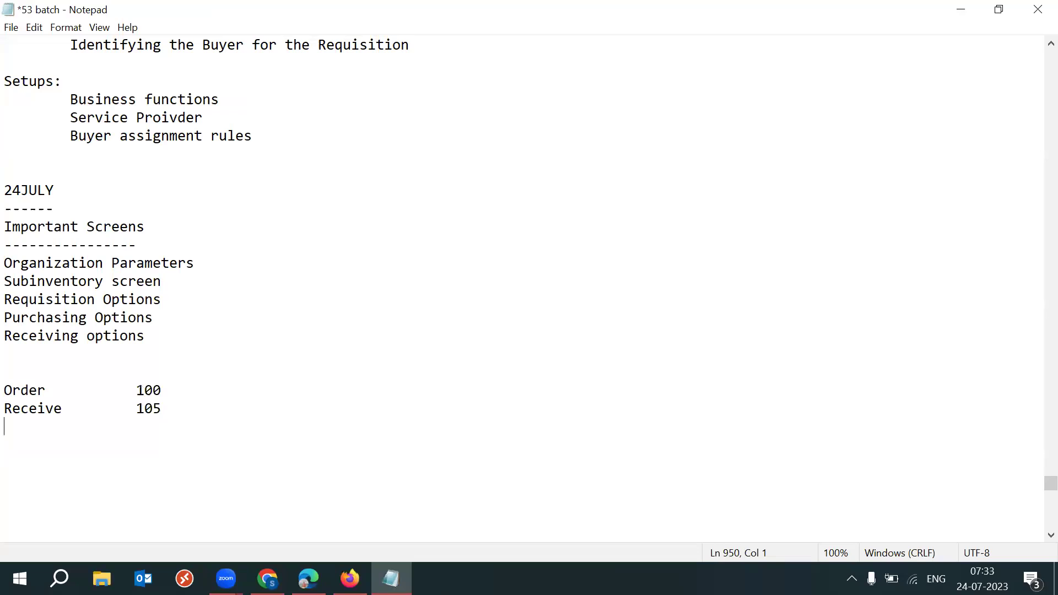
pyautogui.write('Order')
pyautogui.press('Tab')
pyautogui.press('Tab')
pyautogui.write('100')
pyautogui.press('Return')
pyautogui.write('Receive')
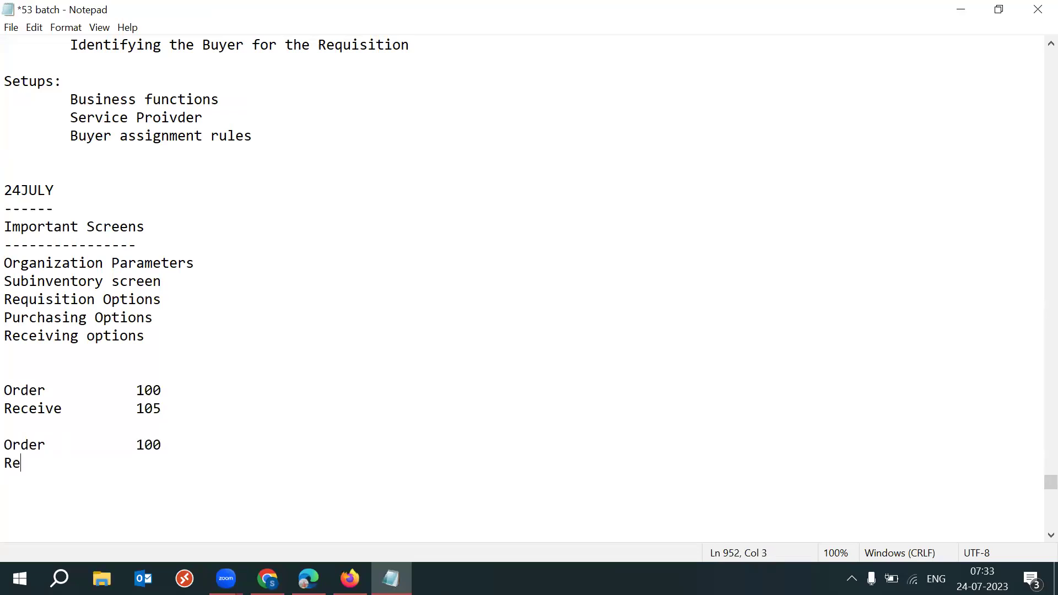
pyautogui.press('Tab')
pyautogui.press('Tab')
pyautogui.write('100')
pyautogui.press('Tab')
pyautogui.write('Closed')
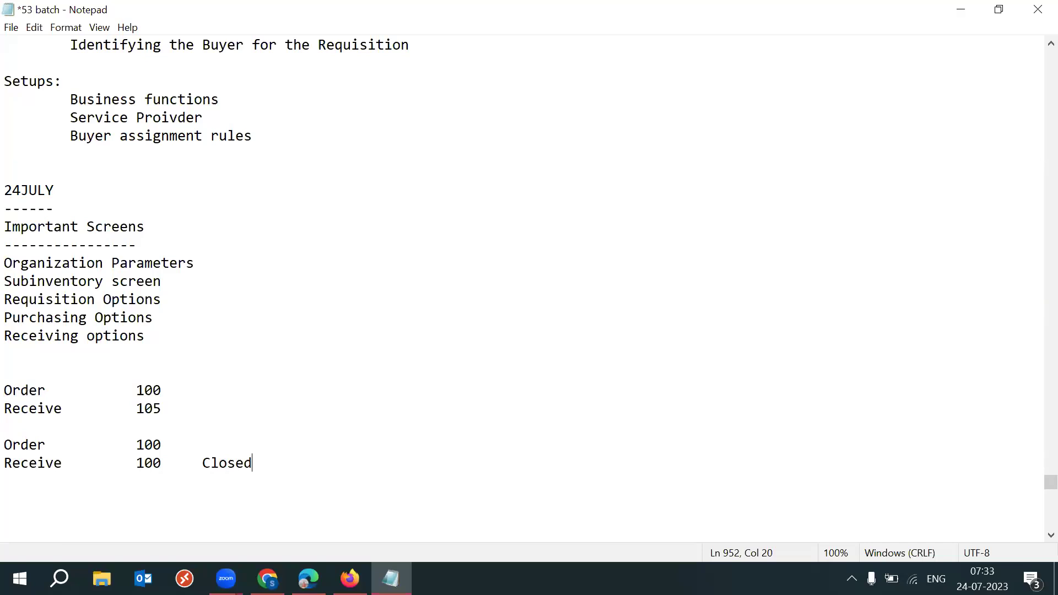
# Tick Include closed purchase orders for receipts in the receiving parameters
pyautogui.press('Return')
pyautogui.press('Return')
pyautogui.hotkey('alt', 'Tab')
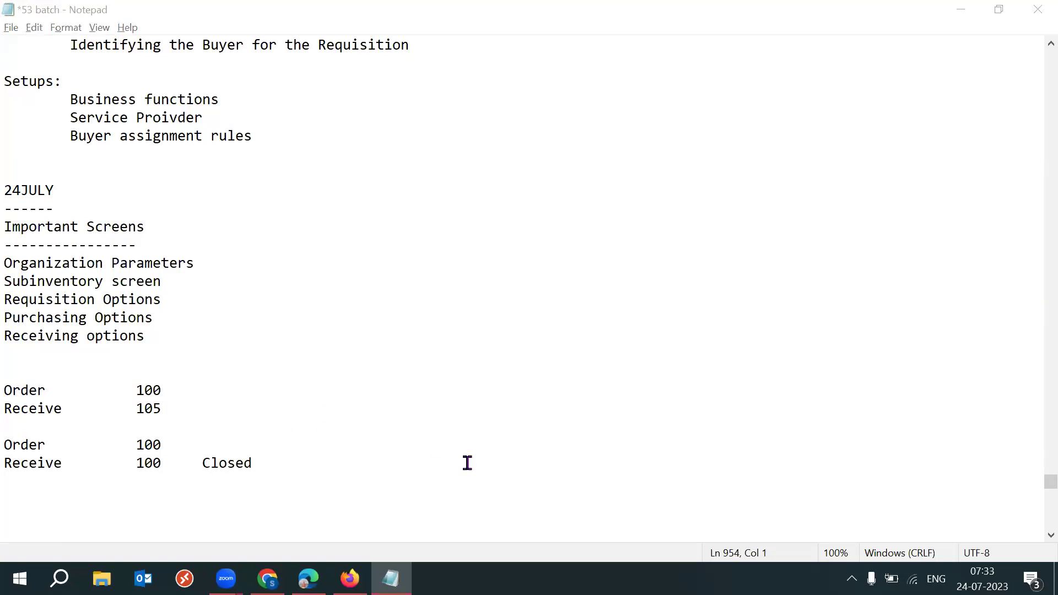
pyautogui.click(810, 198)
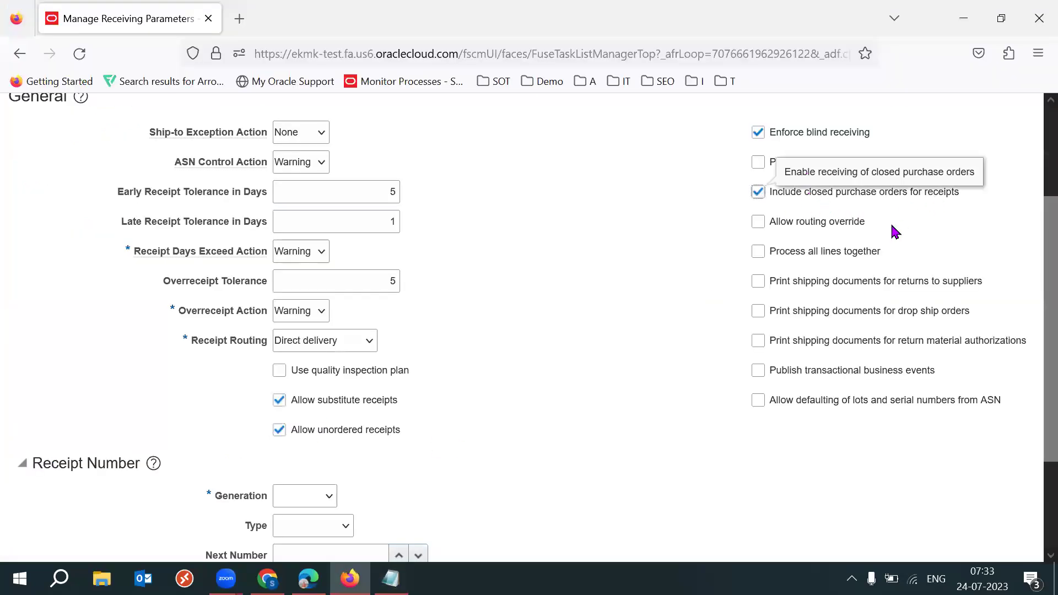
# Add a tab-indented 5 on the line below the Receive 100 Closed example
pyautogui.hotkey('alt', 'Tab')
pyautogui.moveTo(194, 465); pyautogui.dragTo(288, 463)
pyautogui.click(288, 463)
pyautogui.press('Down')
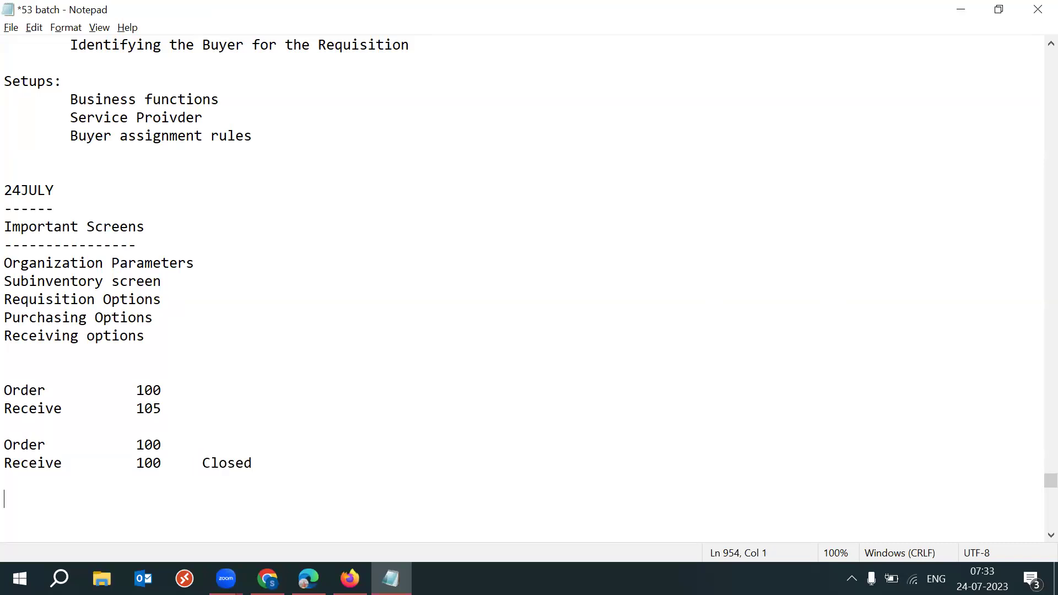
pyautogui.press('Tab')
pyautogui.write('5')
# Compare the closed purchase orders option with the notes, selecting the Receive 105 line
pyautogui.hotkey('alt', 'Tab')
pyautogui.moveTo(970, 198); pyautogui.dragTo(767, 202)
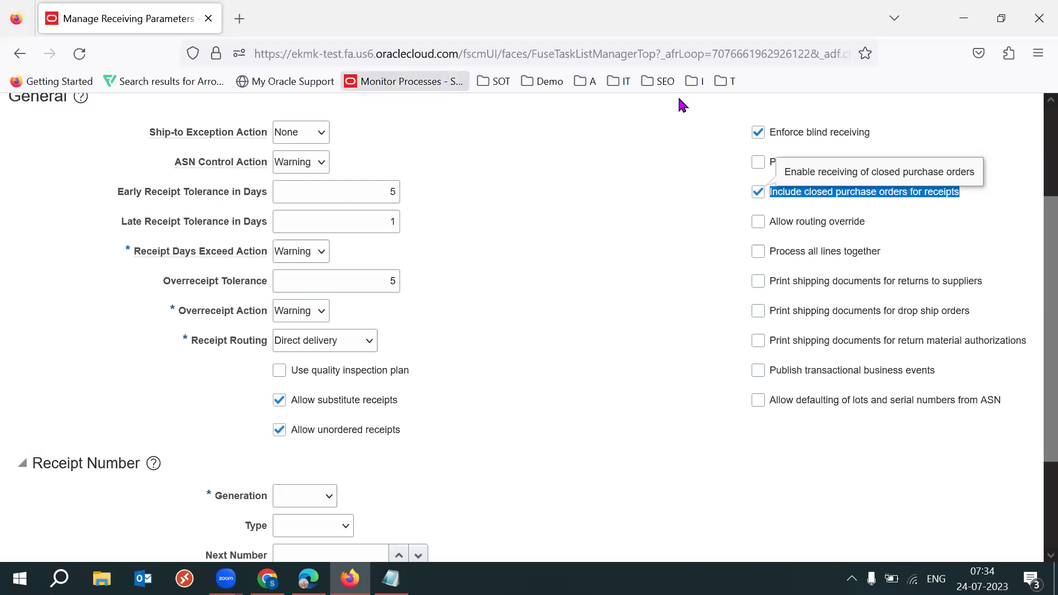
pyautogui.click(630, 253)
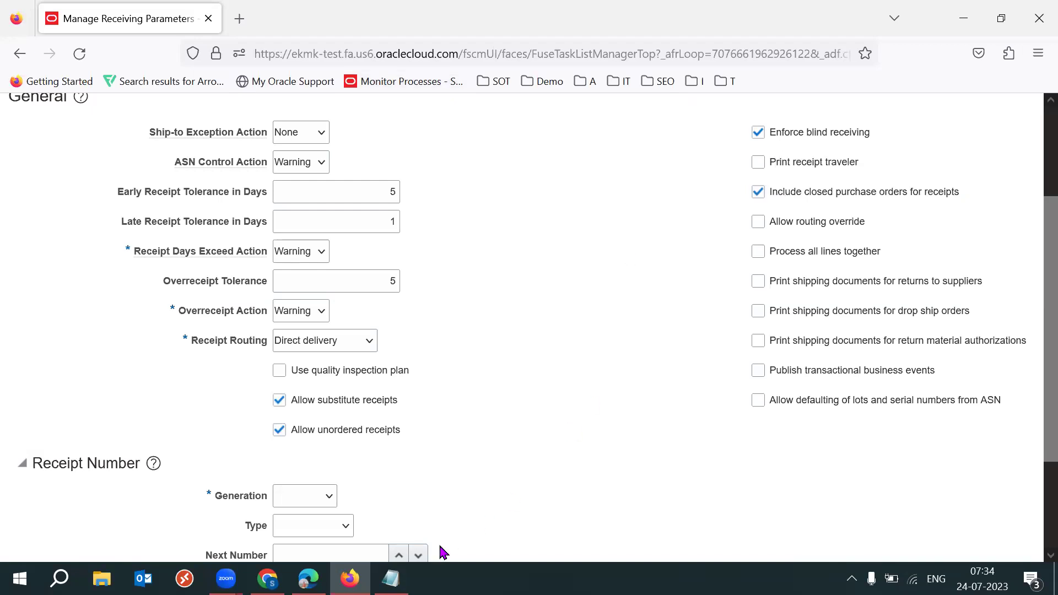
pyautogui.click(385, 577)
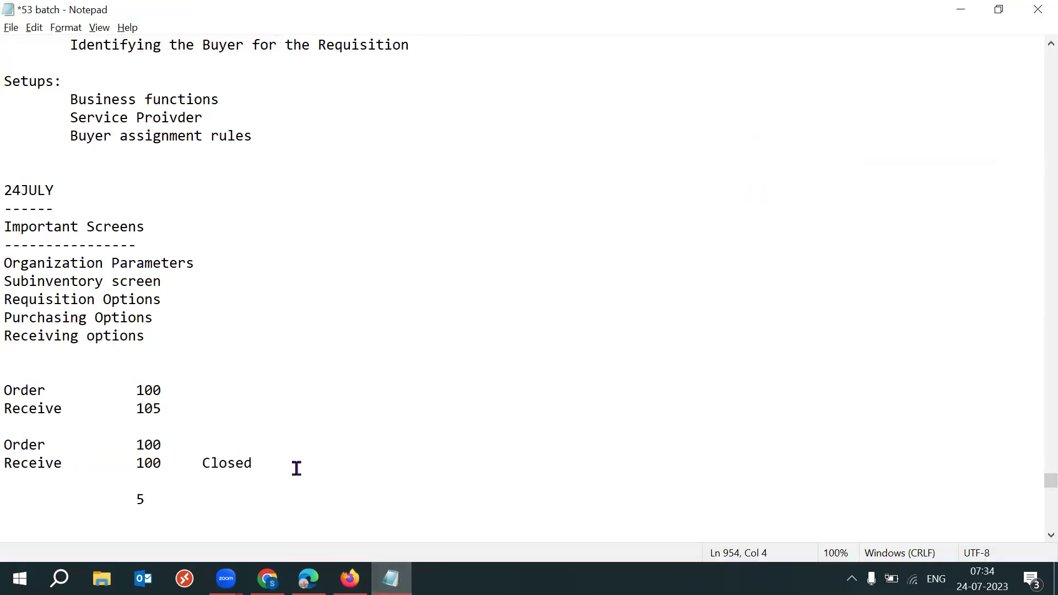
pyautogui.hotkey('alt', 'Tab')
pyautogui.moveTo(962, 194); pyautogui.dragTo(768, 203)
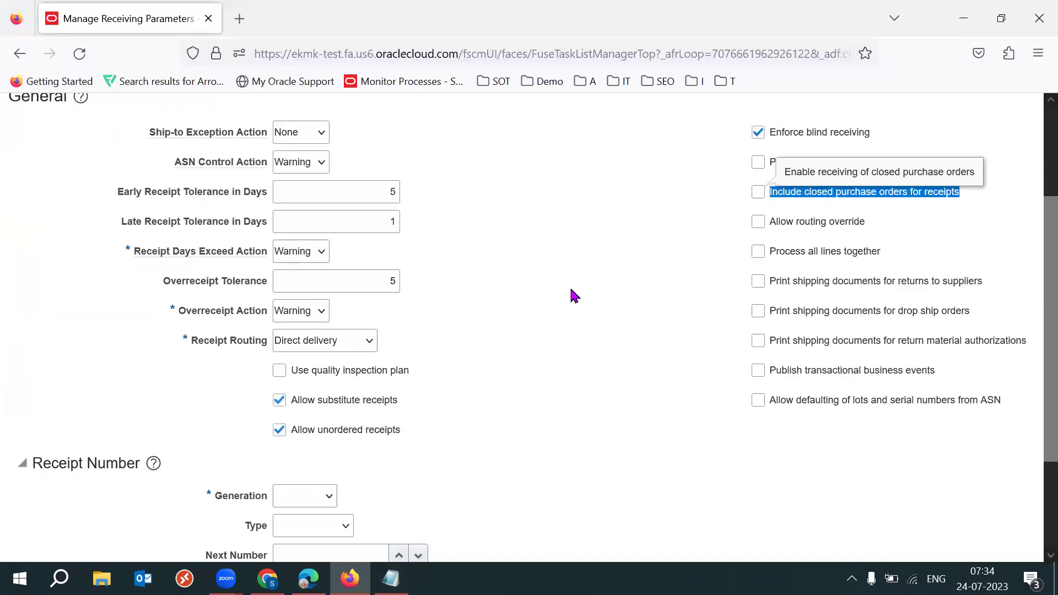
pyautogui.hotkey('alt', 'Tab')
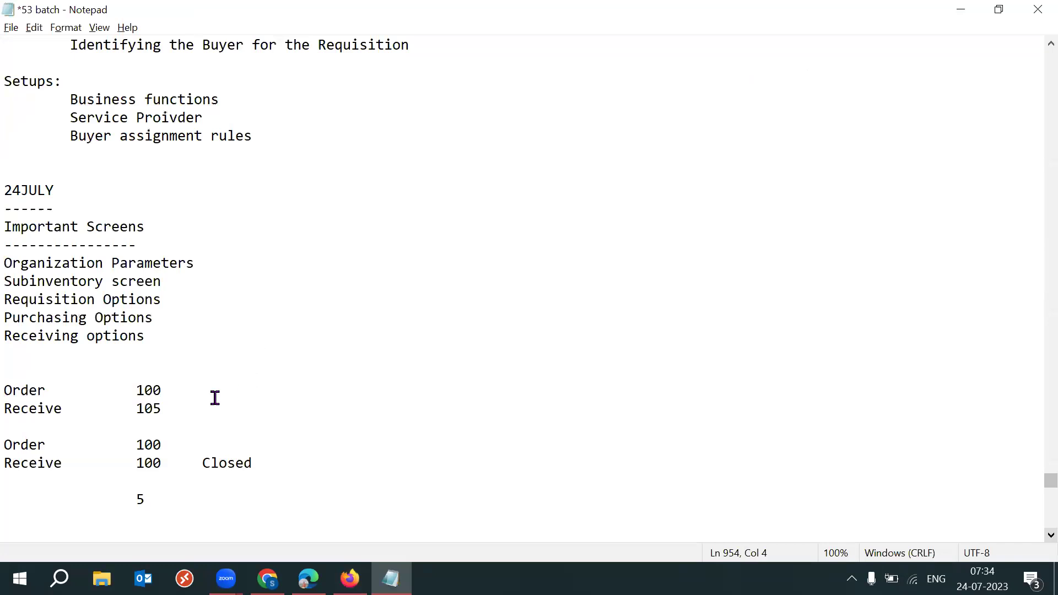
pyautogui.moveTo(8, 408); pyautogui.dragTo(165, 414)
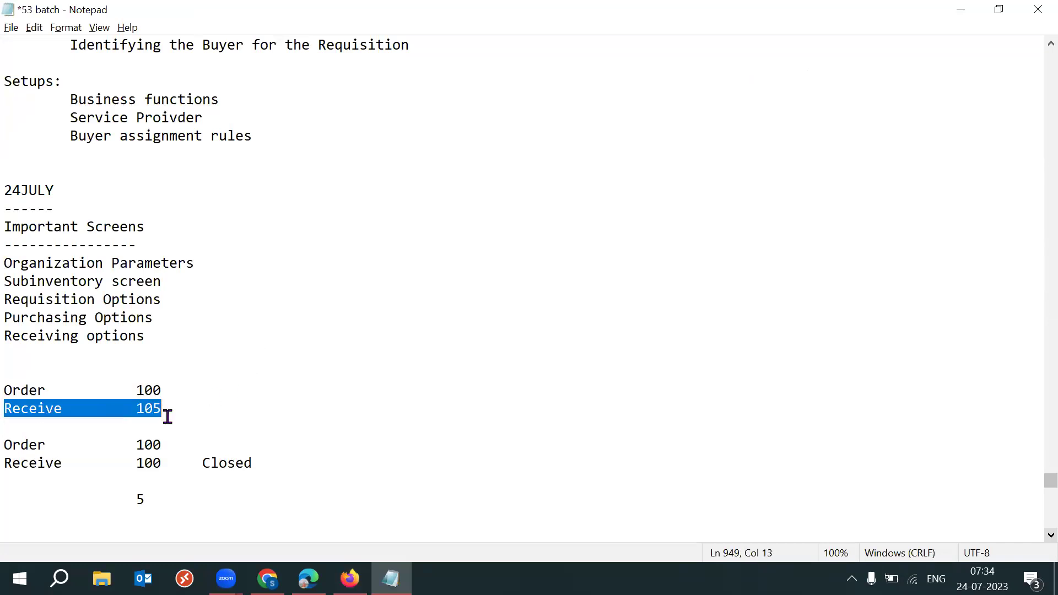
# Append 123 after the first Order 100 line in the notes
pyautogui.click(334, 394)
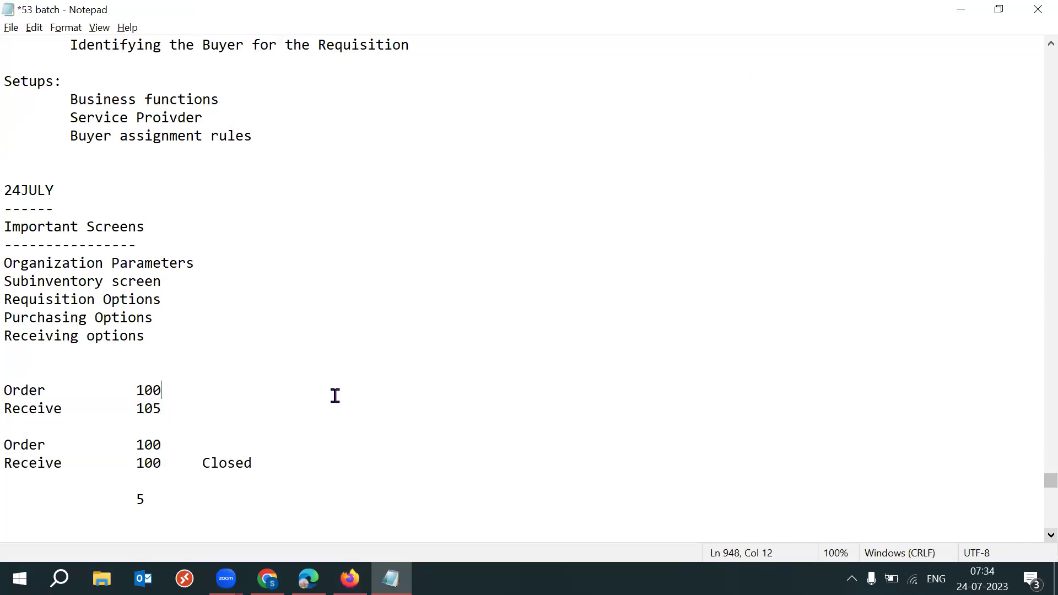
pyautogui.click(5, 408)
pyautogui.press('Return')
pyautogui.press('Return')
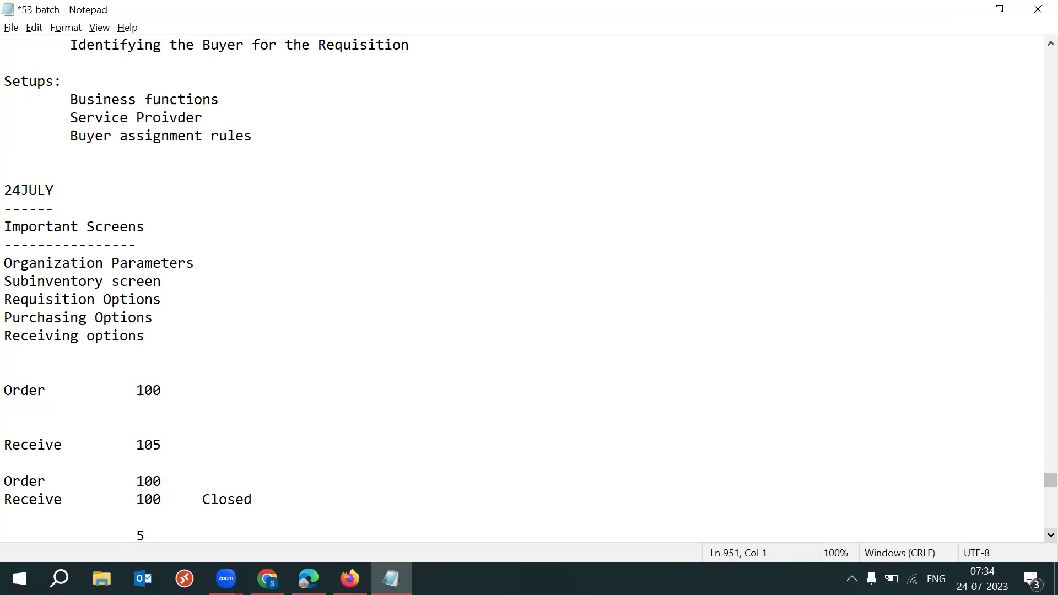
pyautogui.moveTo(177, 388); pyautogui.dragTo(9, 389)
pyautogui.click(216, 379)
pyautogui.click(202, 390)
pyautogui.write('123')
pyautogui.moveTo(201, 390); pyautogui.dragTo(239, 392)
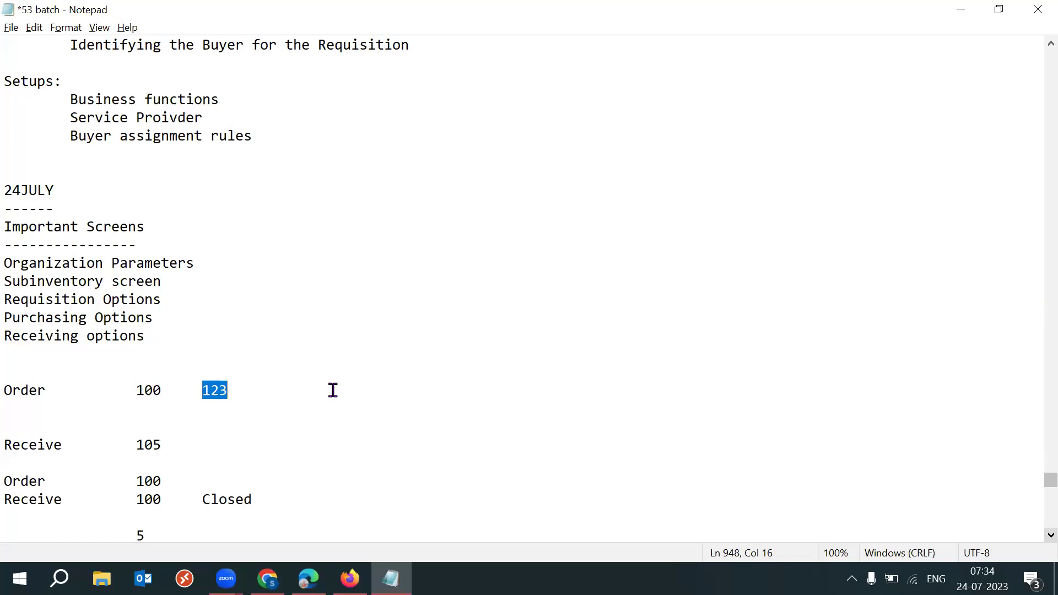
pyautogui.click(265, 392)
pyautogui.moveTo(198, 391); pyautogui.dragTo(253, 390)
# Remove the blank lines so the first Order/Receive pair sits together
pyautogui.click(23, 412)
pyautogui.press('Delete')
pyautogui.press('Delete')
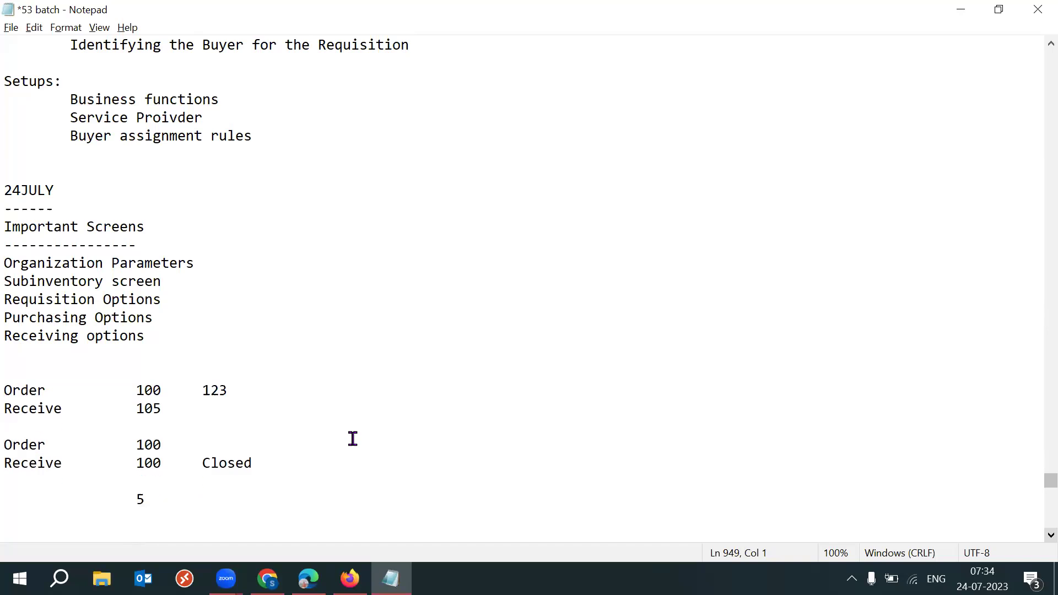
pyautogui.moveTo(229, 408); pyautogui.dragTo(73, 383)
pyautogui.click(384, 425)
# Add a blank line in the second Order 100 / Receive 100 Closed example
pyautogui.hotkey('alt', 'Tab')
pyautogui.hotkey('alt', 'Tab')
pyautogui.press('Return')
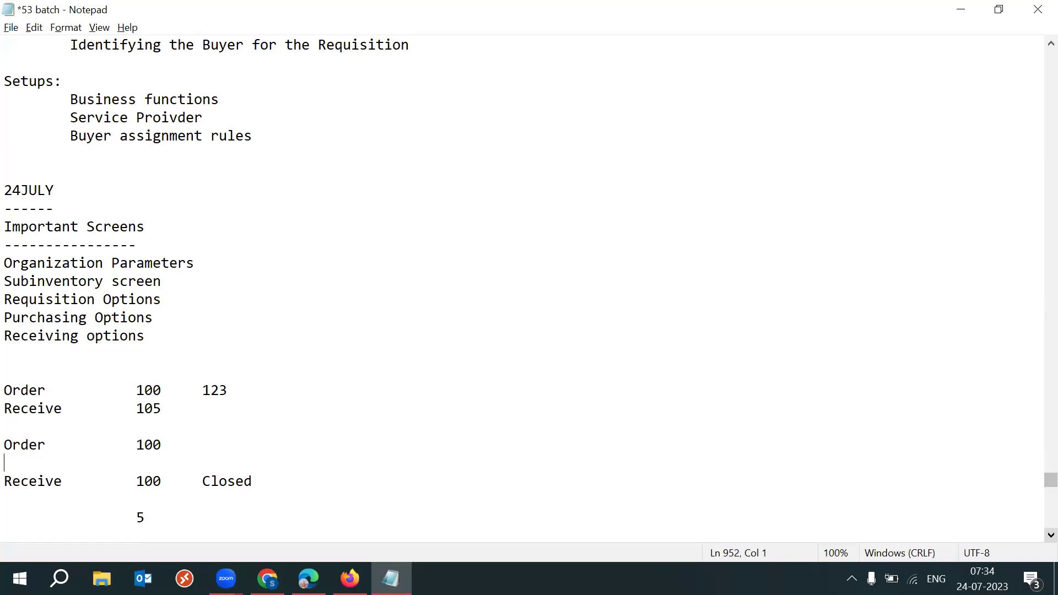
pyautogui.moveTo(5, 445); pyautogui.dragTo(183, 483)
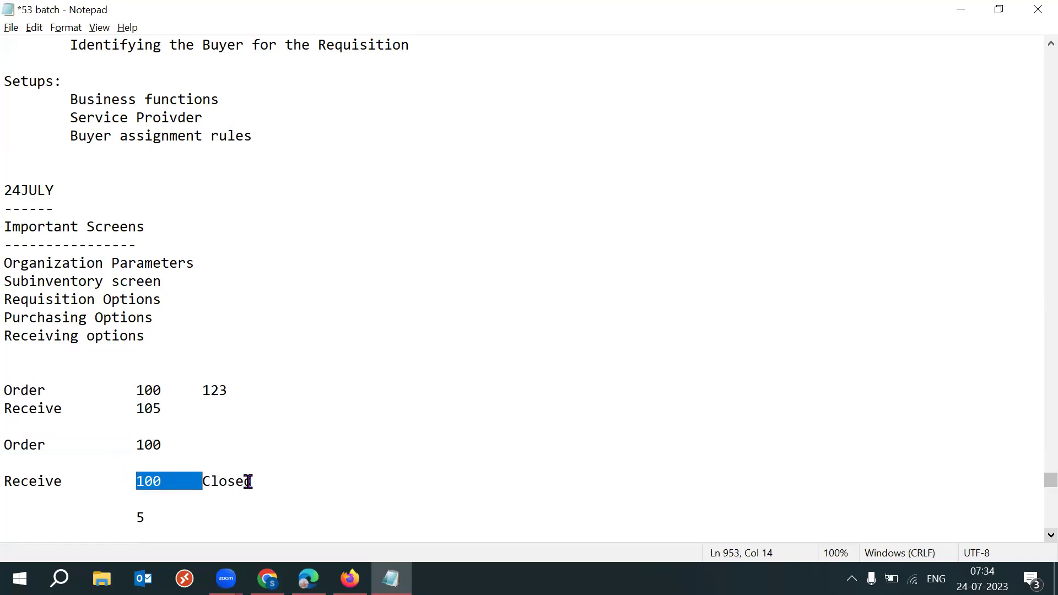
pyautogui.click(259, 481)
pyautogui.keyDown('shift'); pyautogui.click(194, 477); pyautogui.keyUp('shift')
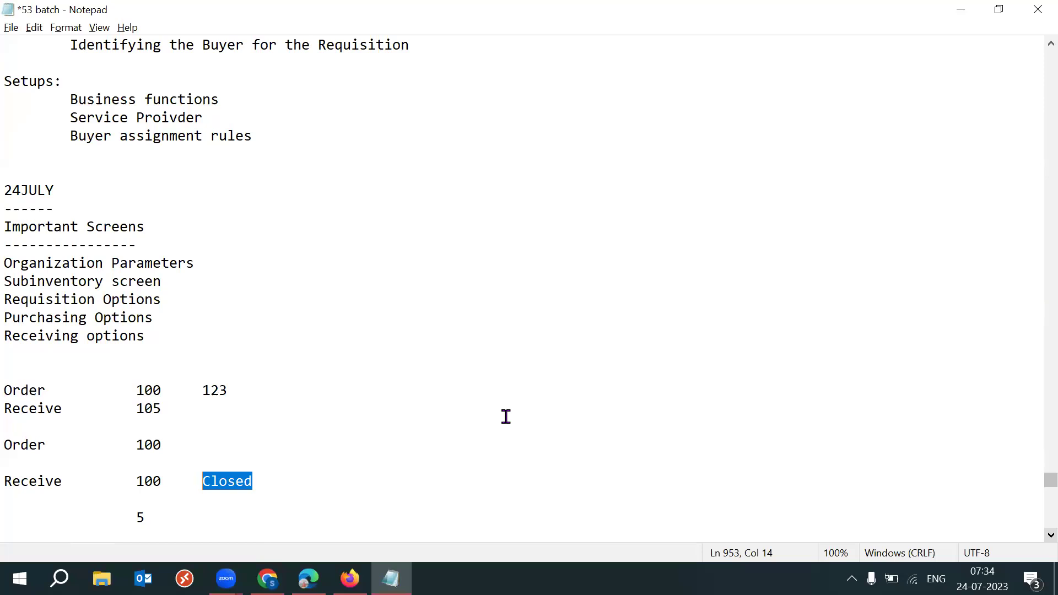
pyautogui.hotkey('alt', 'Tab')
pyautogui.moveTo(980, 196); pyautogui.dragTo(813, 204)
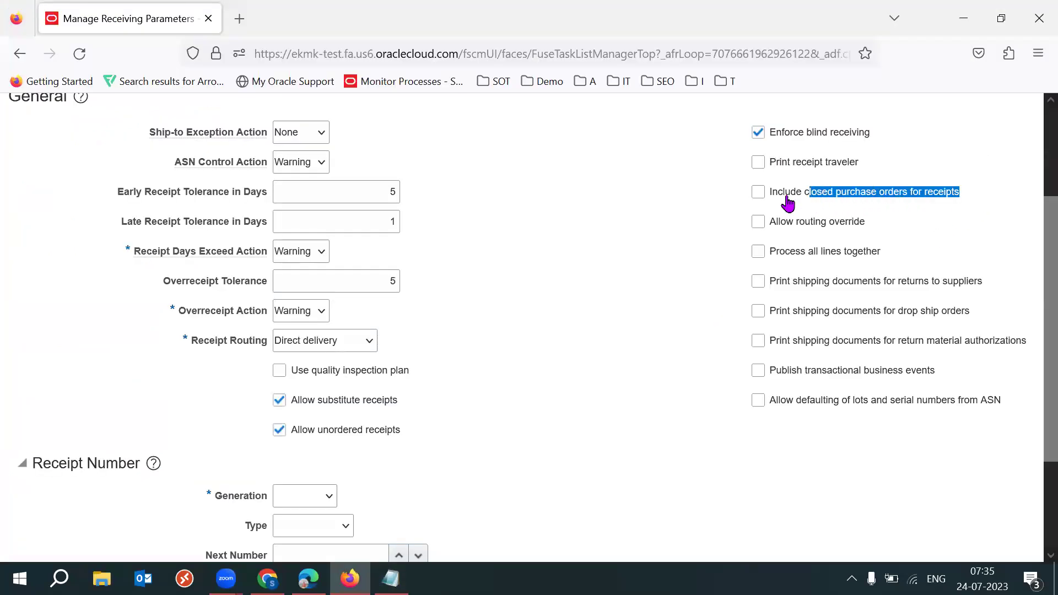
# Tick Include closed purchase orders for receipts in the General section
pyautogui.click(758, 193)
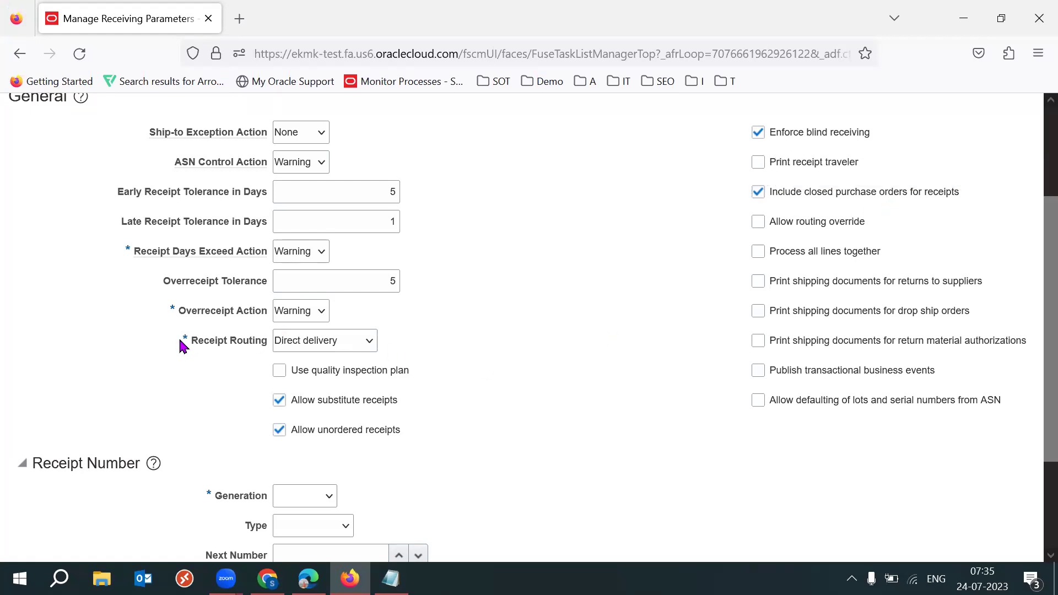
# Keep Receipt Routing as Direct delivery and tick Allow routing override
pyautogui.moveTo(173, 342); pyautogui.dragTo(276, 347)
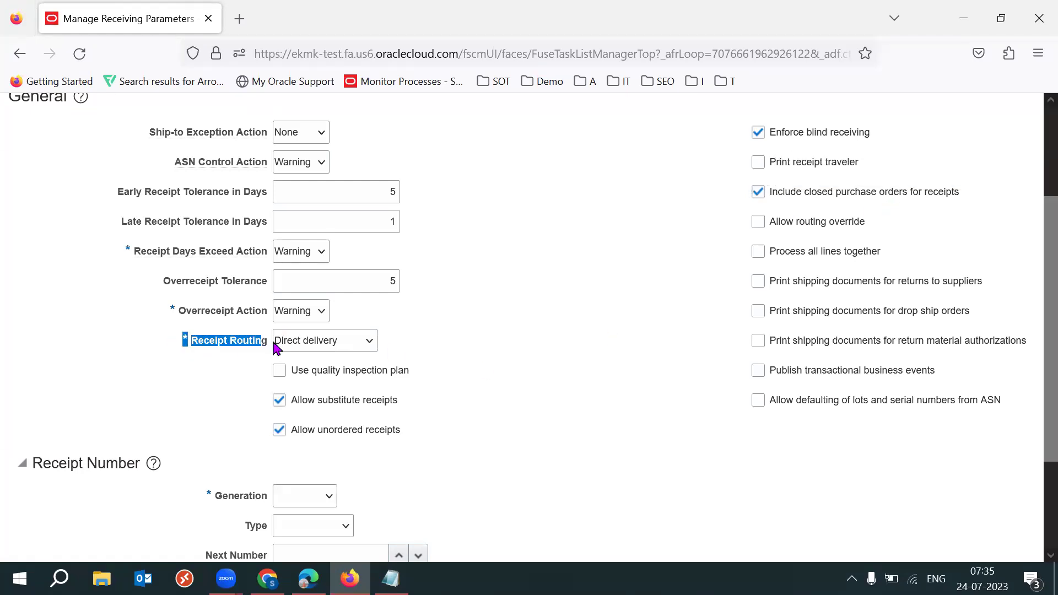
pyautogui.click(357, 341)
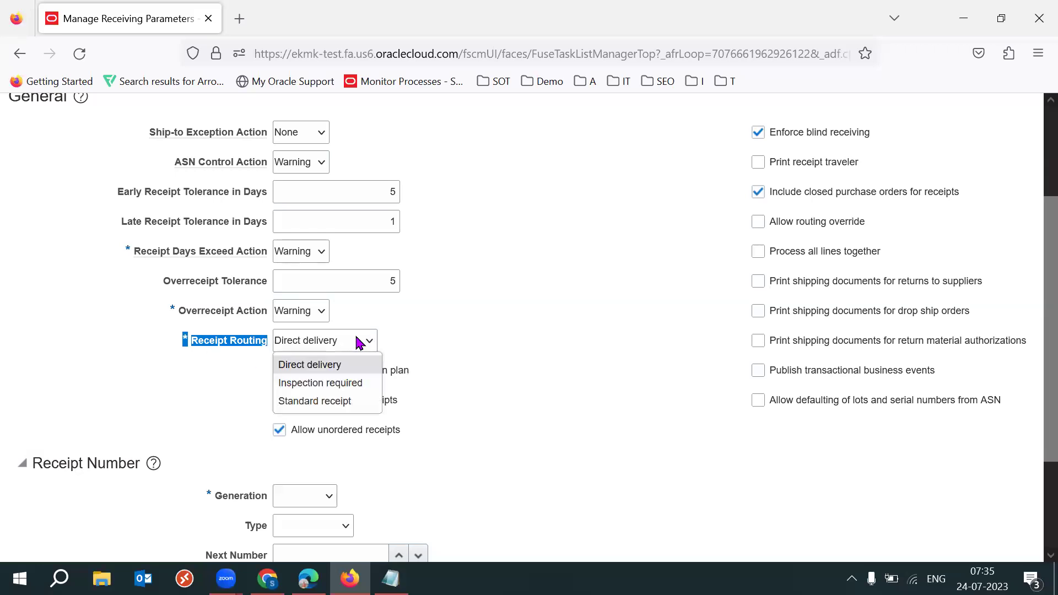
pyautogui.click(324, 372)
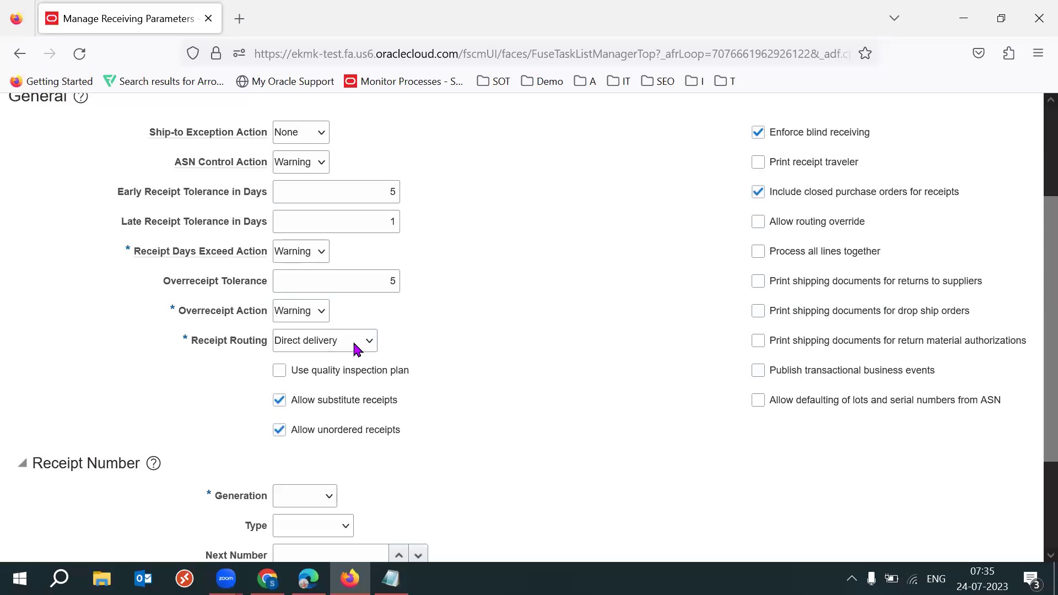
pyautogui.click(820, 225)
pyautogui.moveTo(867, 225); pyautogui.dragTo(774, 230)
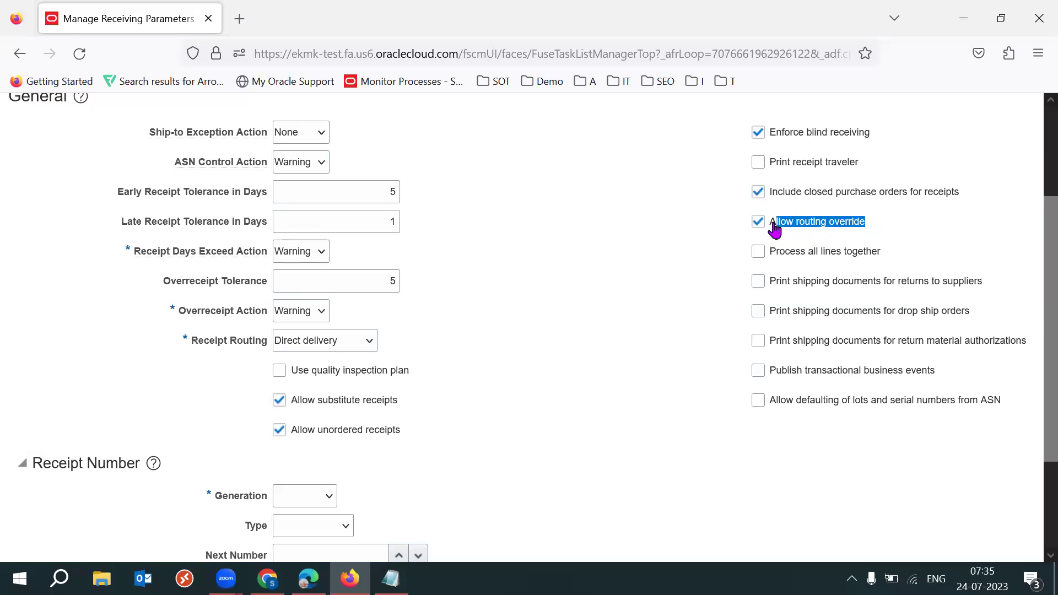
pyautogui.moveTo(190, 343); pyautogui.dragTo(268, 344)
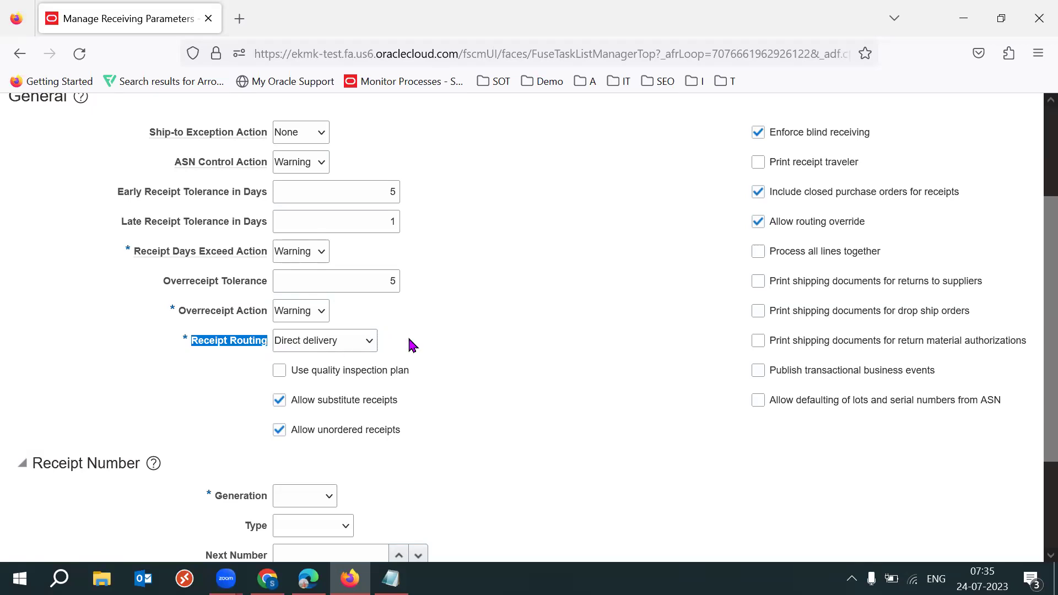
pyautogui.click(198, 344)
pyautogui.moveTo(184, 340); pyautogui.dragTo(276, 350)
pyautogui.moveTo(865, 223); pyautogui.dragTo(789, 234)
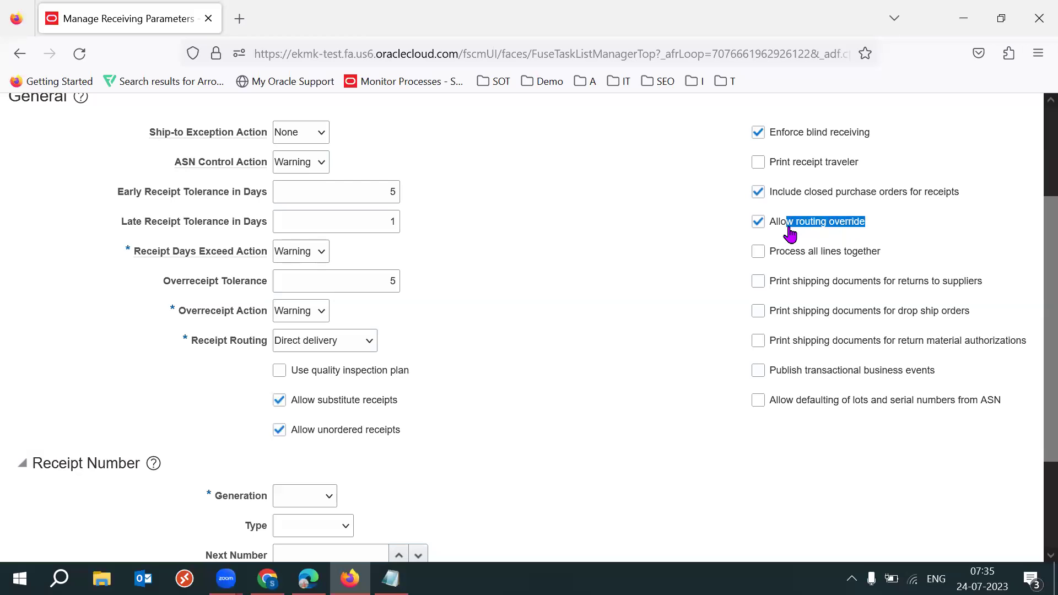
pyautogui.click(378, 347)
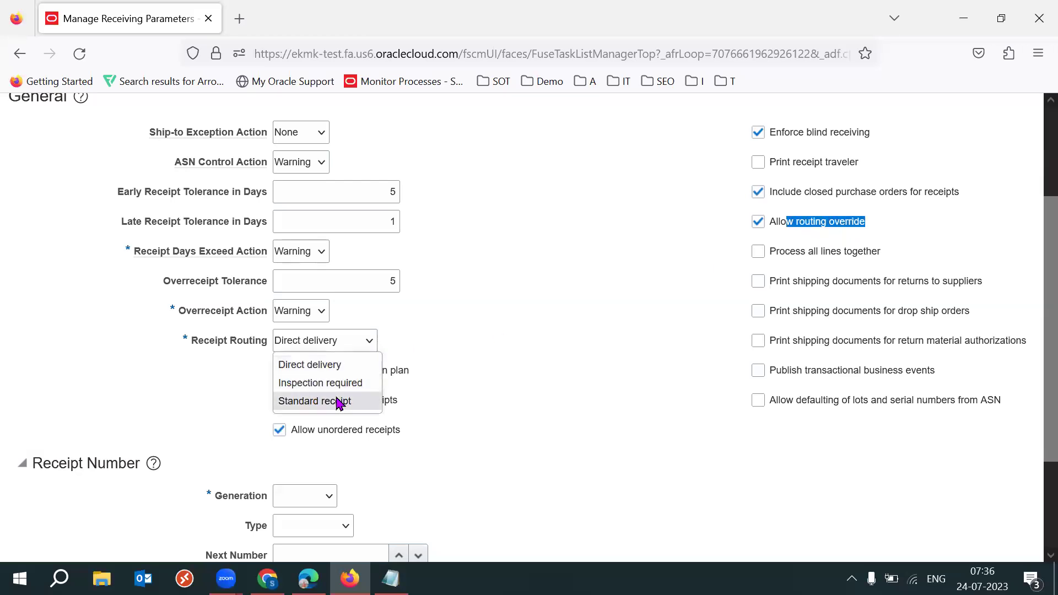
pyautogui.click(602, 334)
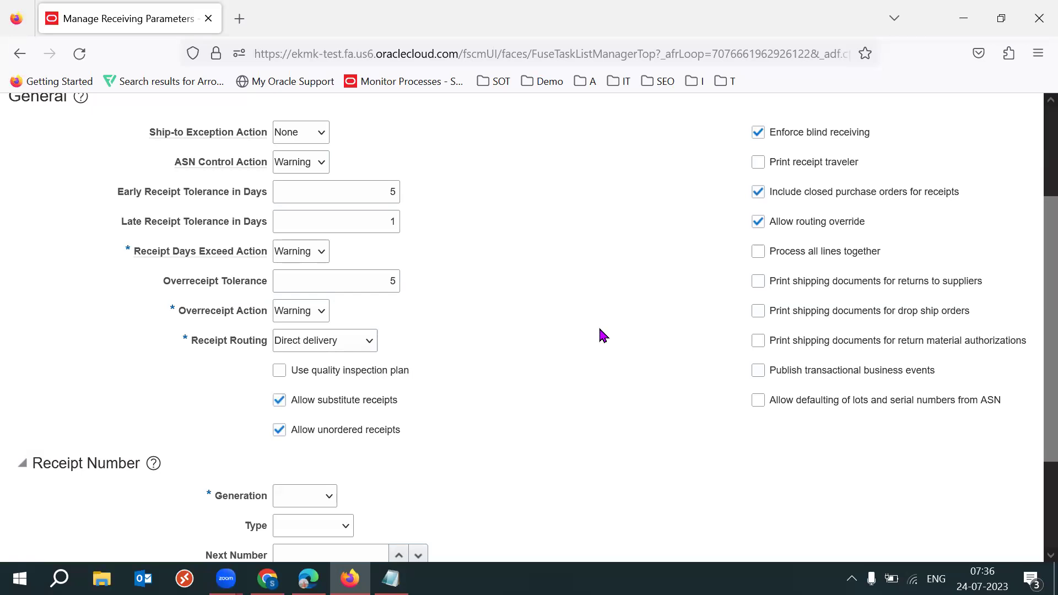
pyautogui.moveTo(878, 226); pyautogui.dragTo(773, 232)
pyautogui.click(631, 288)
# Review the RMA and shipping documents printing options, then open a new Chrome tab
pyautogui.scroll(-1, 1031, 283)
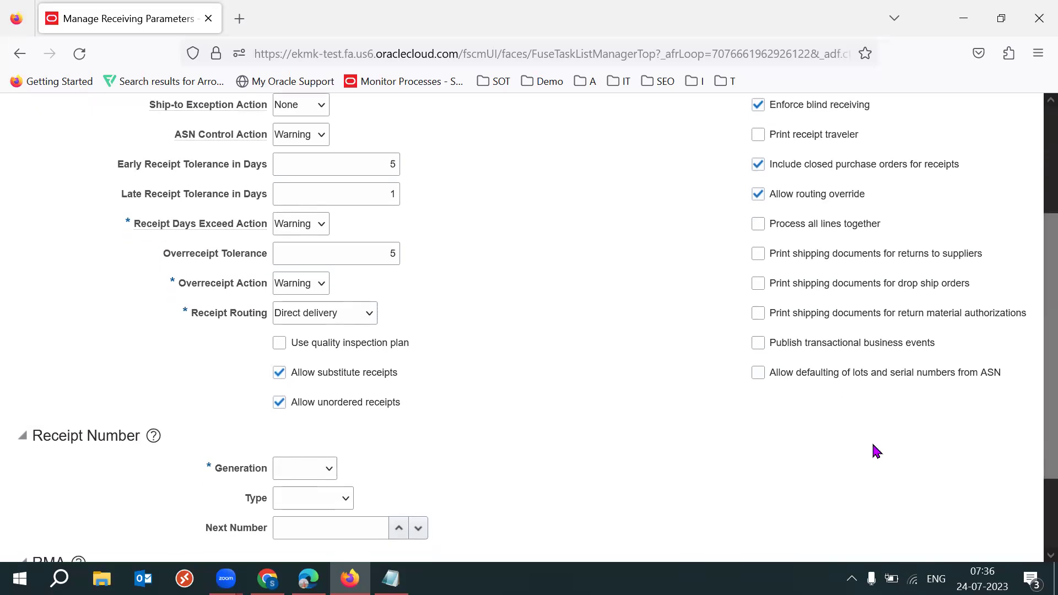
pyautogui.moveTo(1027, 318); pyautogui.dragTo(869, 256)
pyautogui.click(654, 290)
pyautogui.click(586, 295)
pyautogui.hotkey('alt', 'Tab')
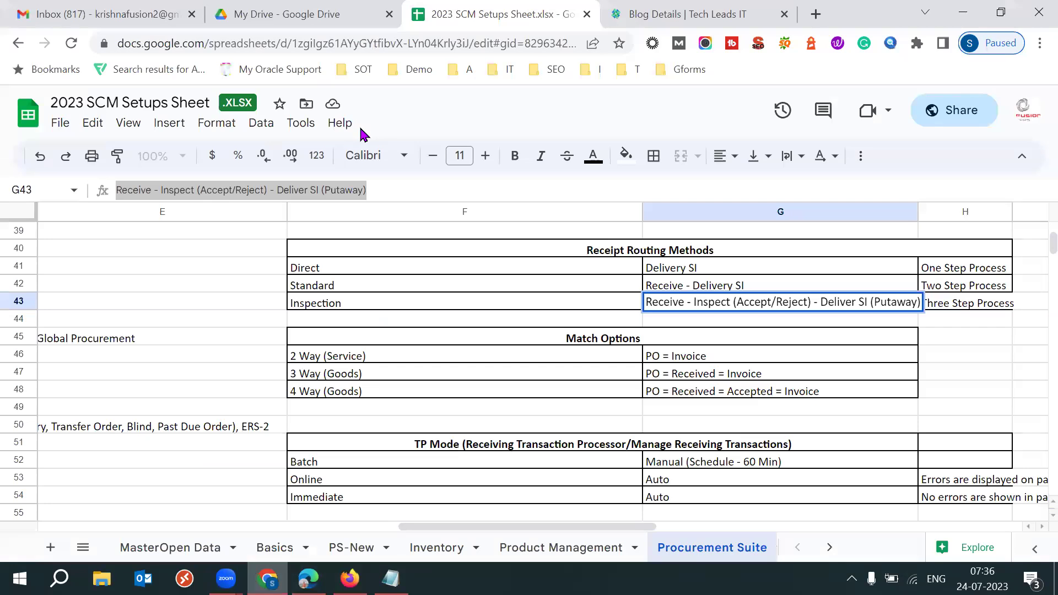
pyautogui.click(816, 16)
# Search Google for 'what are the shipping documents'
pyautogui.write('s')
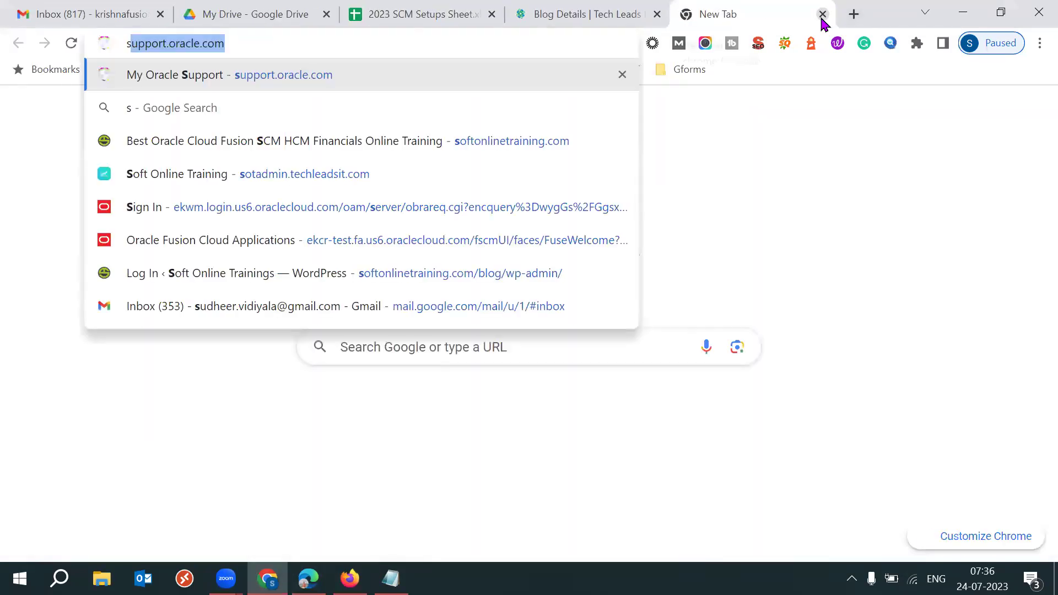
pyautogui.press('BackSpace')
pyautogui.press('BackSpace')
pyautogui.write('what are')
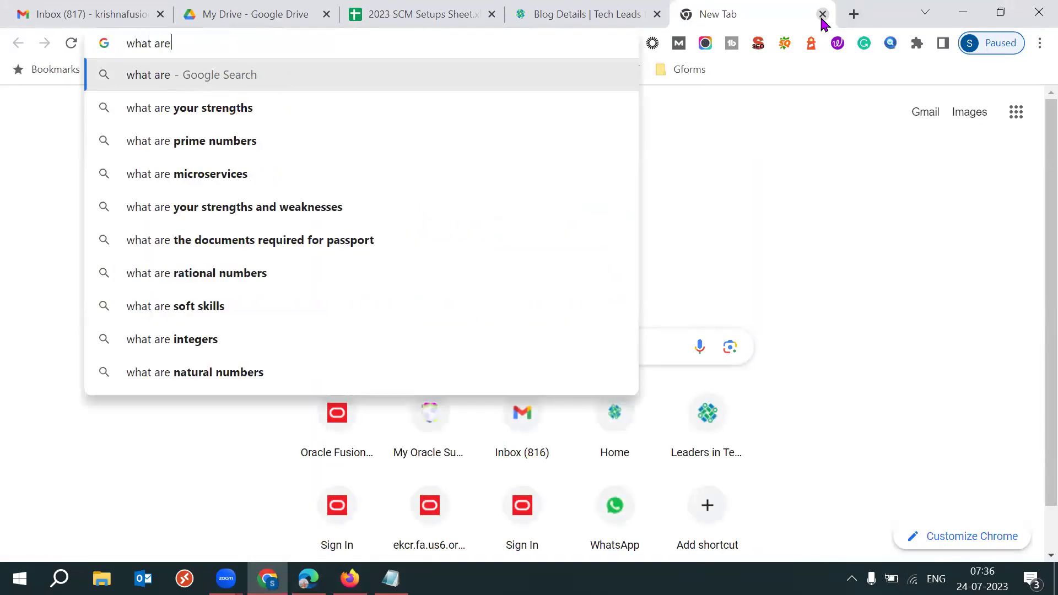
pyautogui.write(' the shipping')
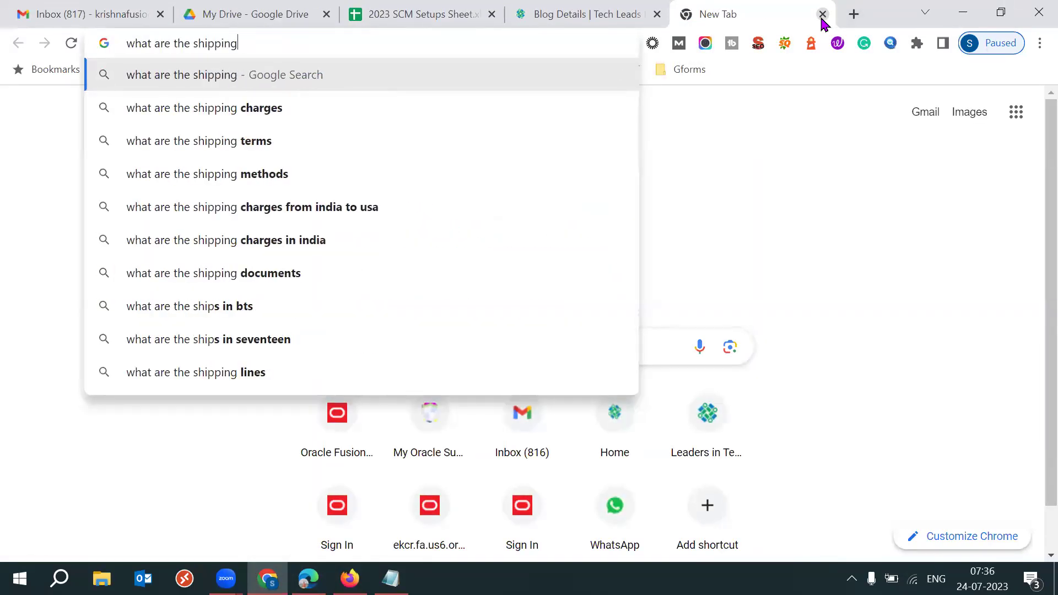
pyautogui.write(' doc')
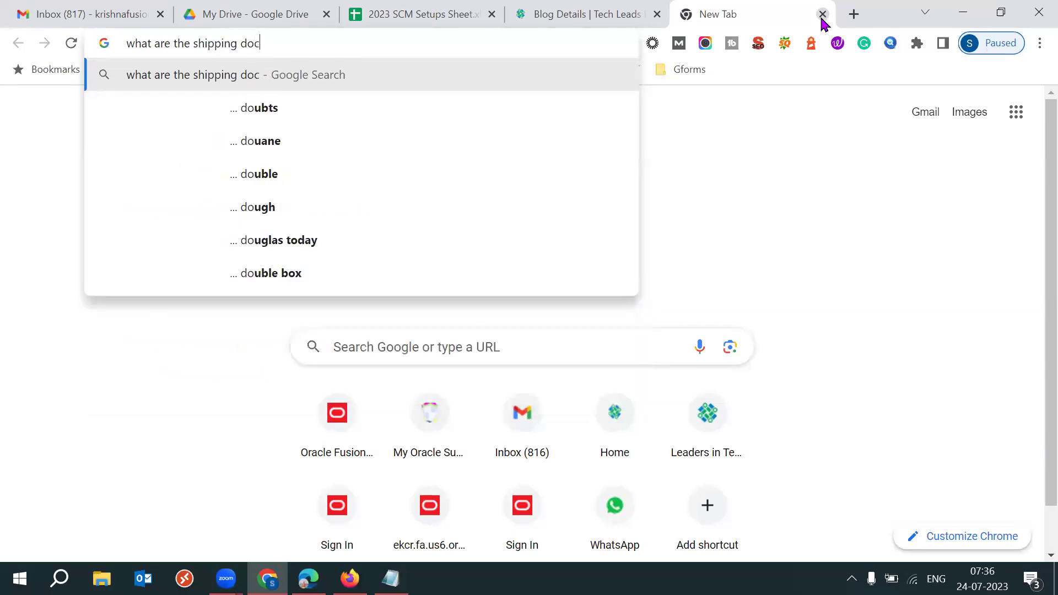
pyautogui.write('uments')
pyautogui.press('Return')
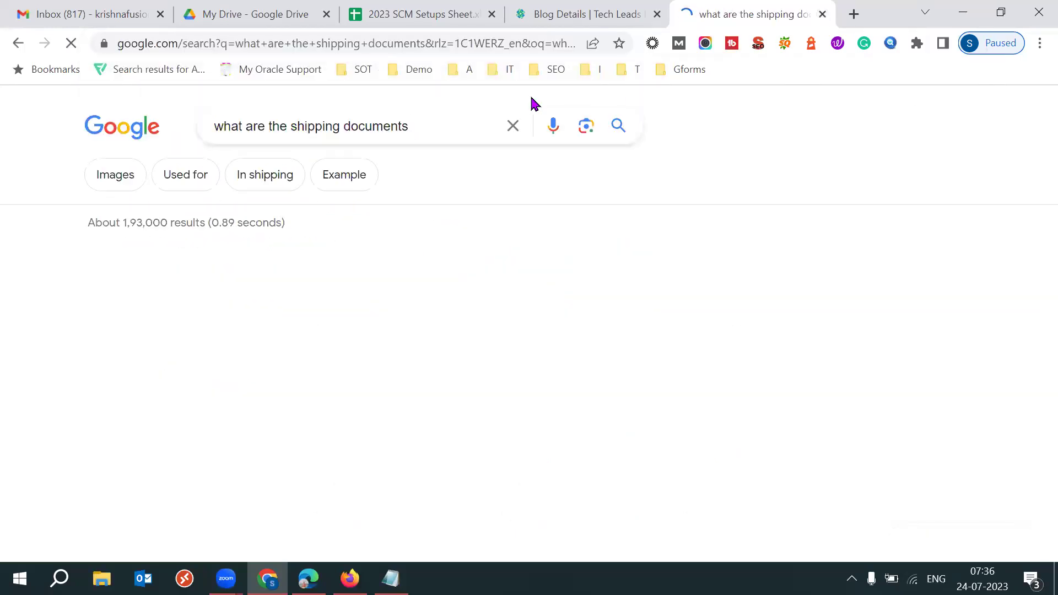
# Review the listed documents: commercial invoice, bill of lading, export licence, packing list, insurance and inspection certificates
pyautogui.moveTo(105, 279); pyautogui.dragTo(201, 281)
pyautogui.moveTo(121, 298); pyautogui.dragTo(156, 321)
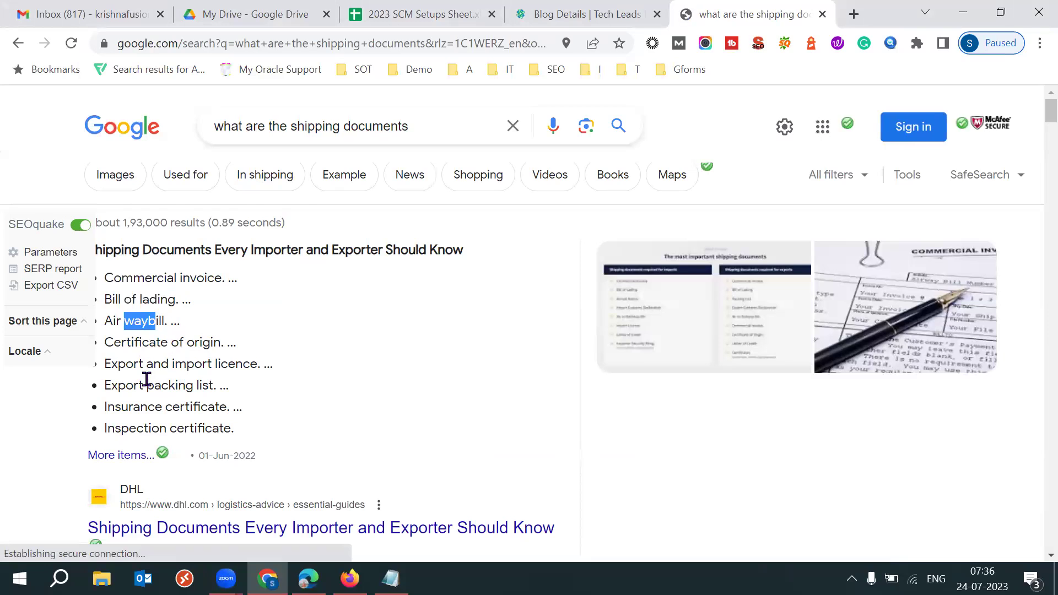
pyautogui.moveTo(118, 364); pyautogui.dragTo(244, 366)
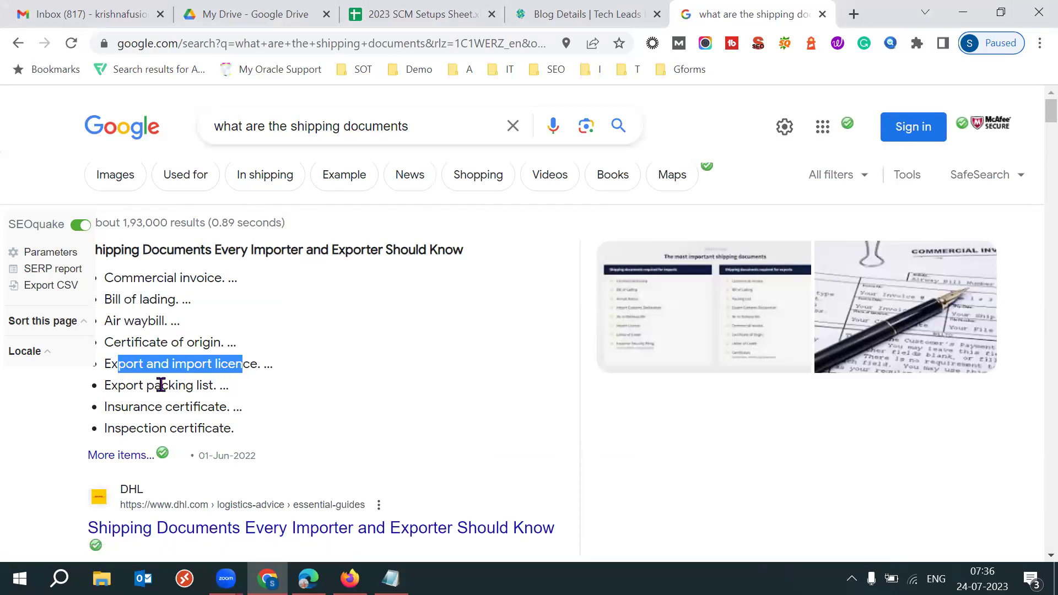
pyautogui.moveTo(155, 385); pyautogui.dragTo(202, 385)
pyautogui.moveTo(130, 407); pyautogui.dragTo(208, 409)
pyautogui.moveTo(122, 429); pyautogui.dragTo(204, 421)
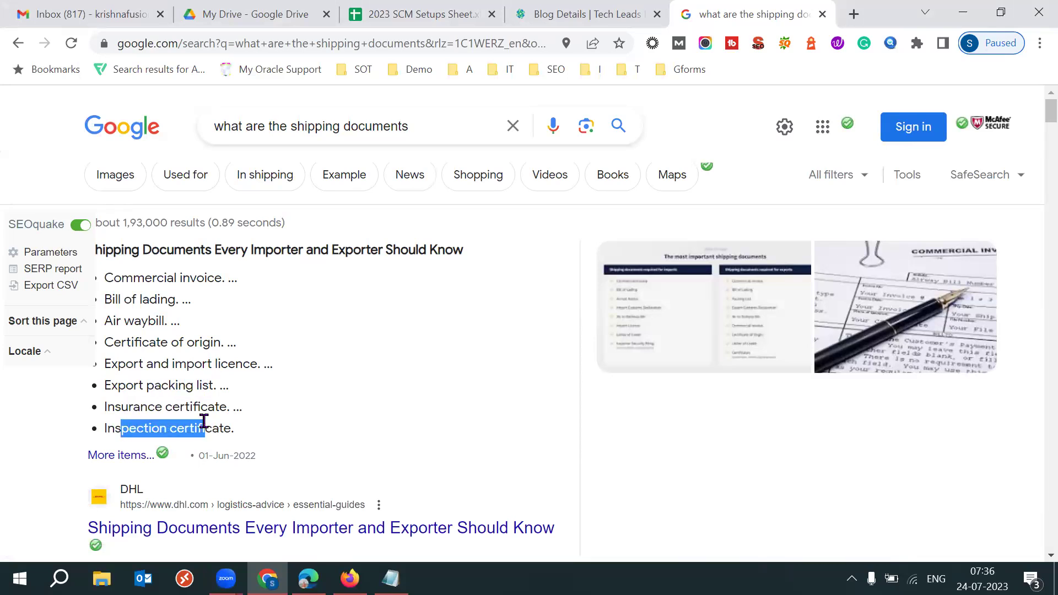
pyautogui.moveTo(105, 278); pyautogui.dragTo(207, 429)
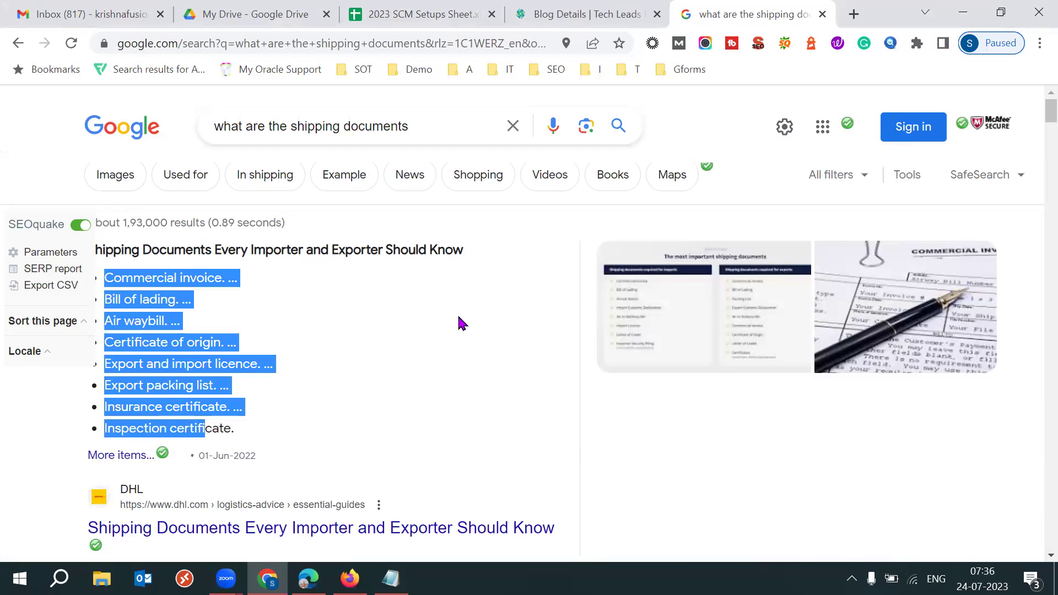
pyautogui.click(349, 578)
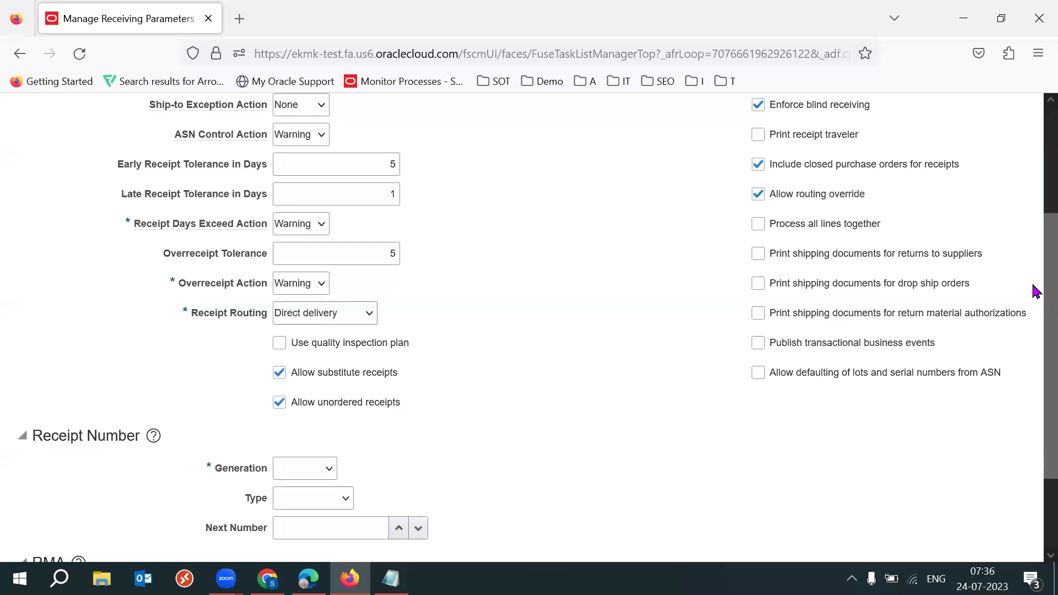
pyautogui.moveTo(975, 255); pyautogui.dragTo(901, 260)
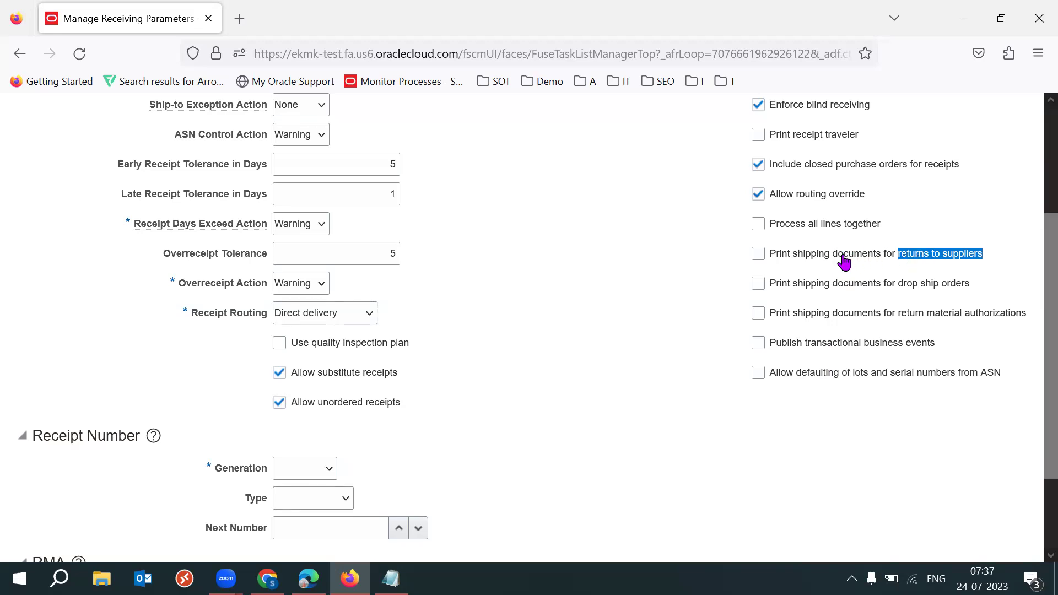
pyautogui.click(708, 310)
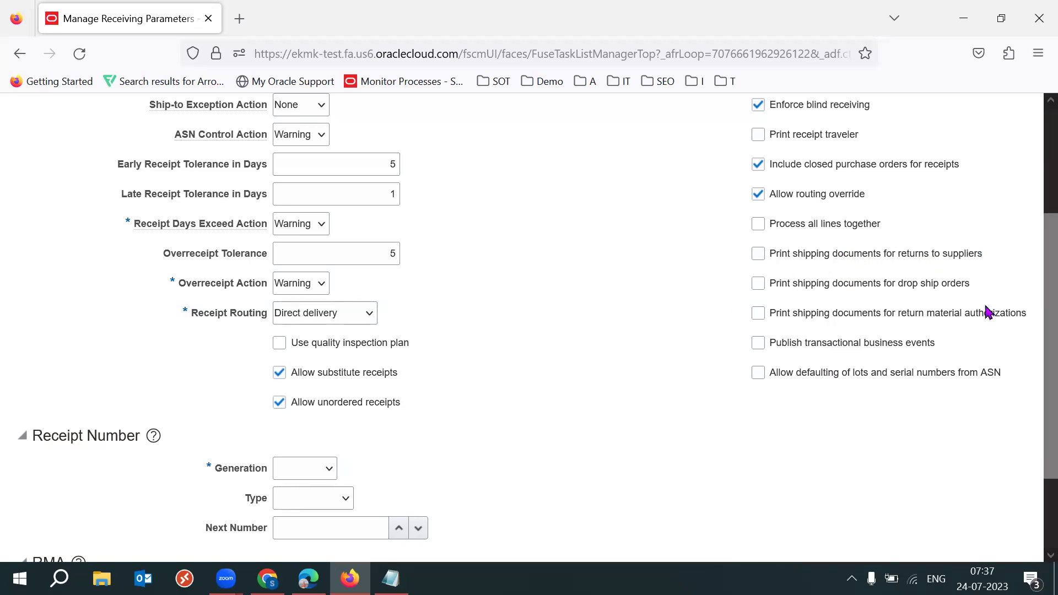
pyautogui.moveTo(977, 280); pyautogui.dragTo(773, 289)
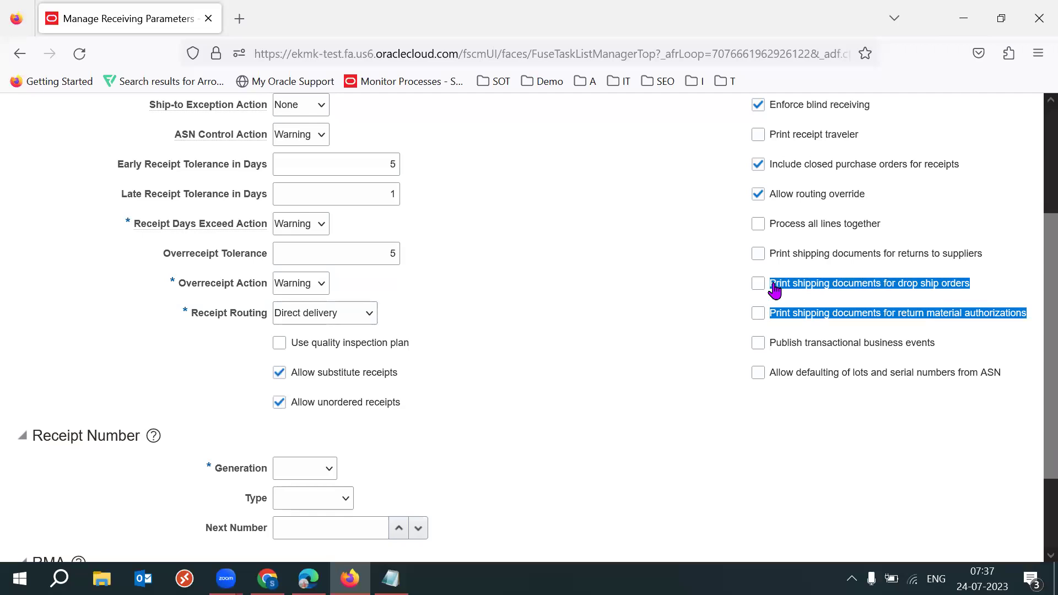
pyautogui.click(996, 284)
pyautogui.moveTo(906, 316); pyautogui.dragTo(1033, 322)
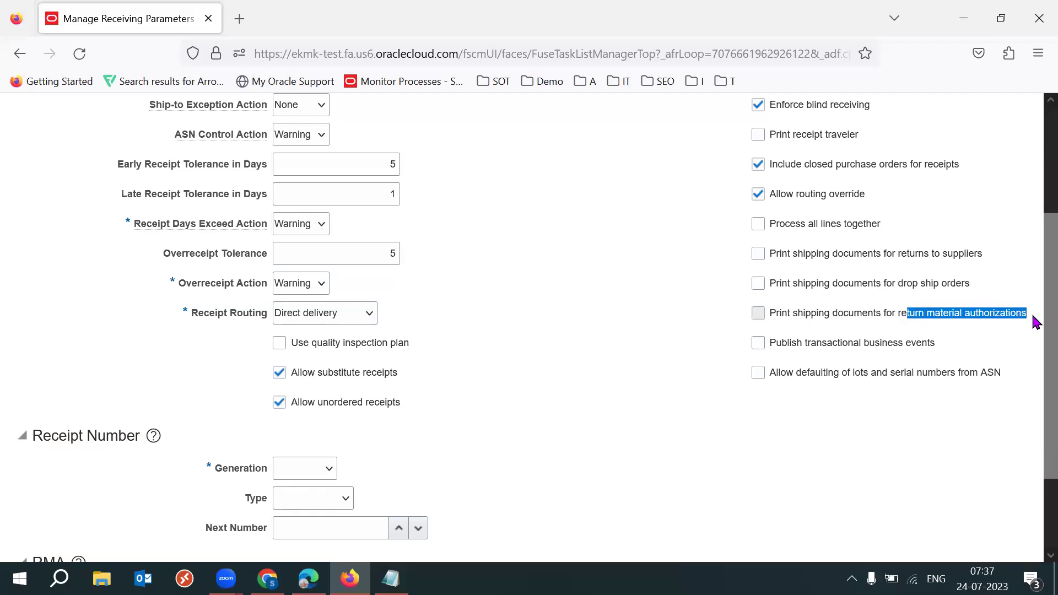
pyautogui.click(998, 332)
pyautogui.moveTo(1027, 317); pyautogui.dragTo(769, 283)
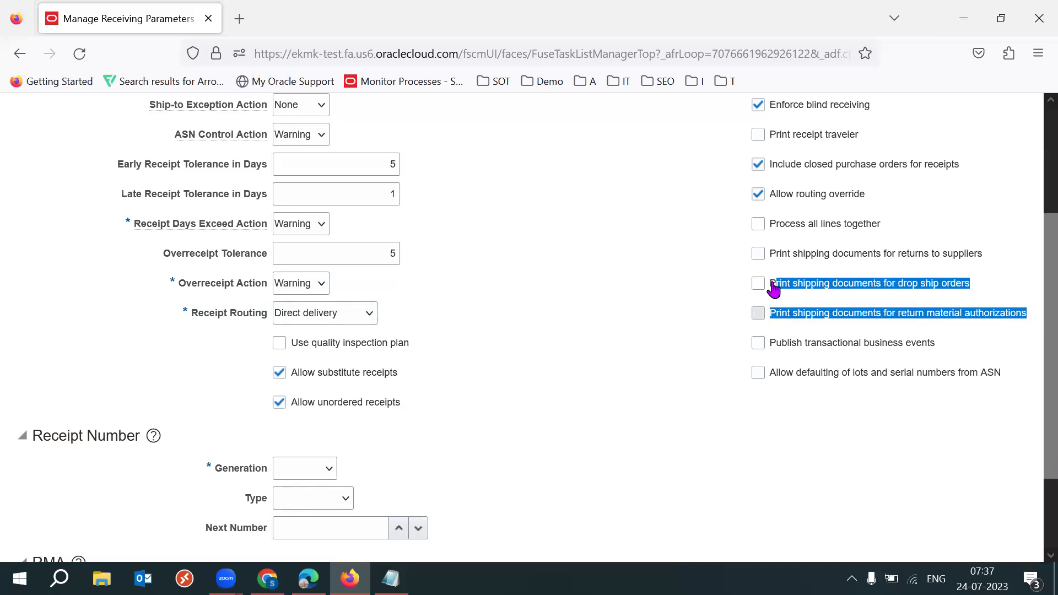
pyautogui.click(980, 264)
pyautogui.moveTo(979, 256); pyautogui.dragTo(773, 260)
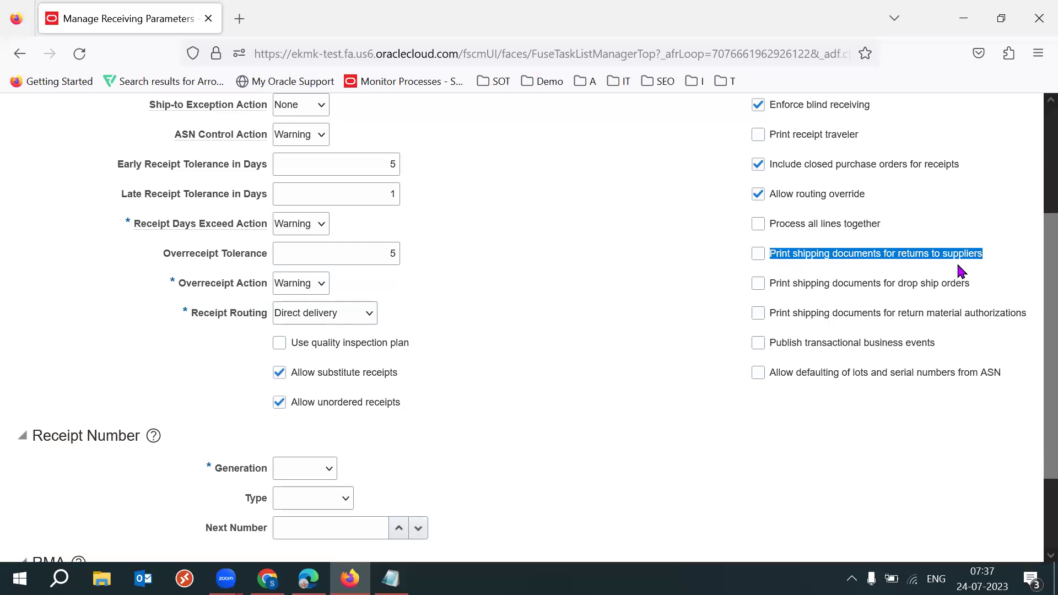
pyautogui.click(975, 266)
pyautogui.moveTo(992, 257); pyautogui.dragTo(897, 263)
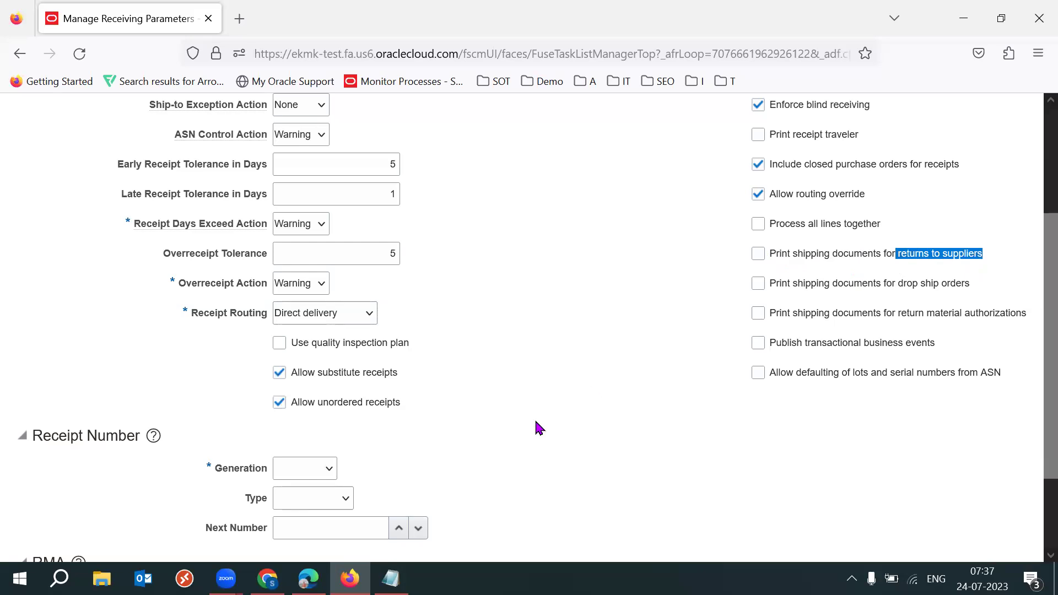
pyautogui.moveTo(267, 578)
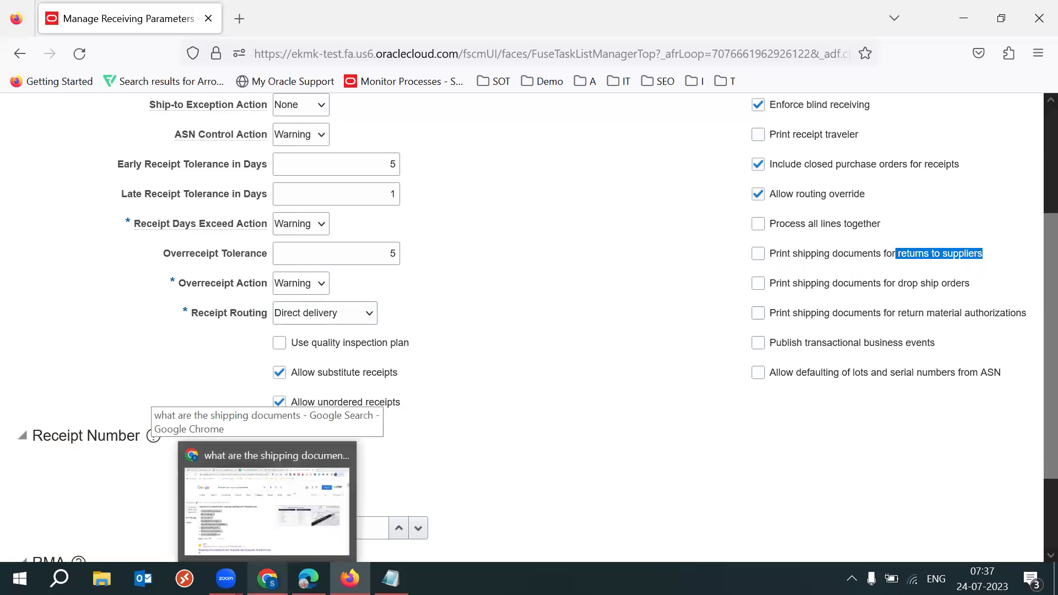
pyautogui.click(205, 424)
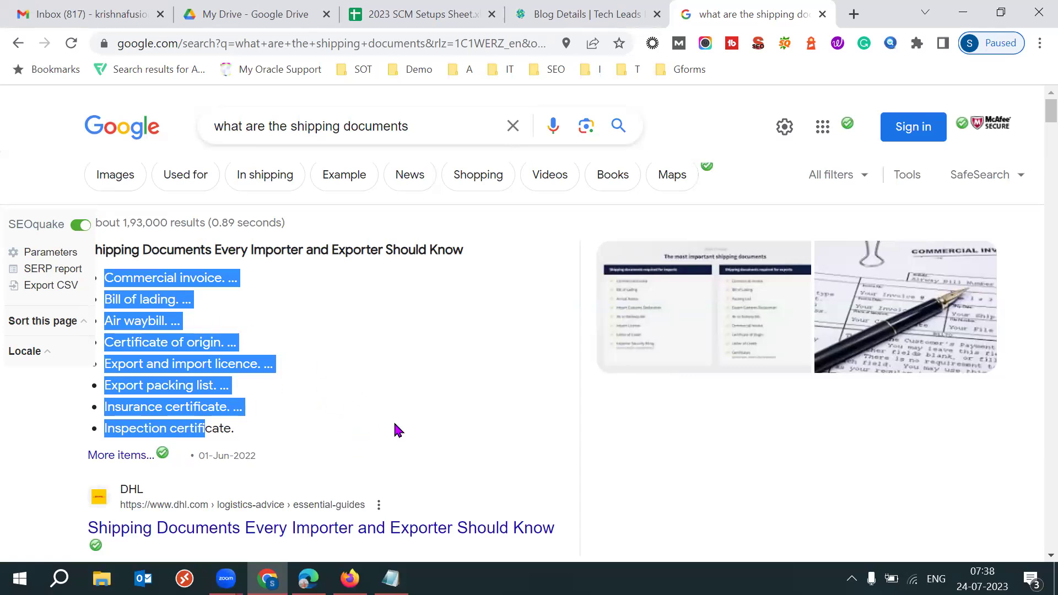
pyautogui.hotkey('alt', 'Tab')
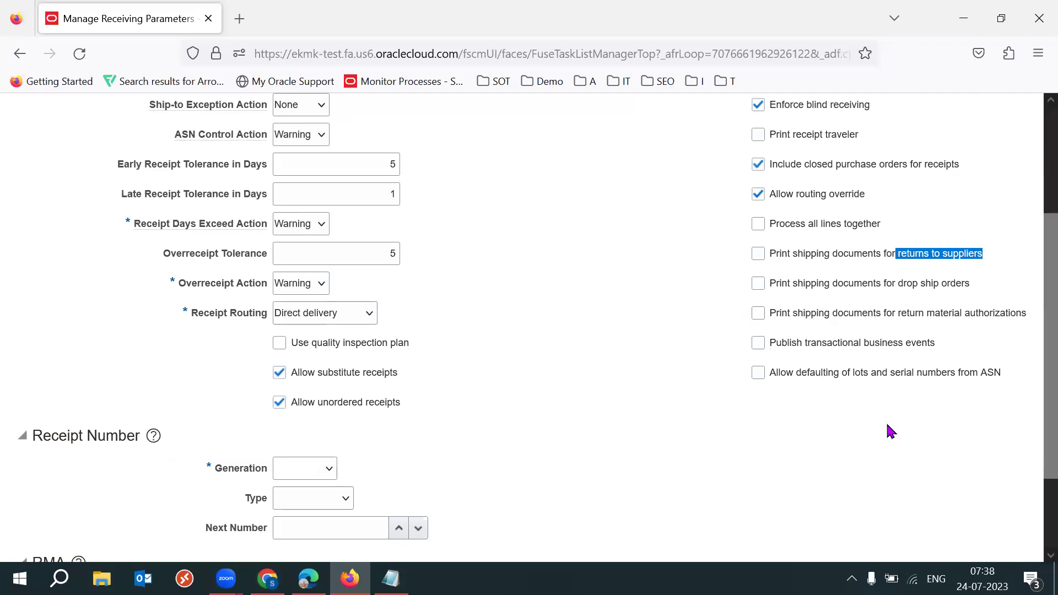
# Review the lots and serial numbers defaulting option and the ASN Control Action setting
pyautogui.click(888, 424)
pyautogui.scroll(-2, 1034, 352)
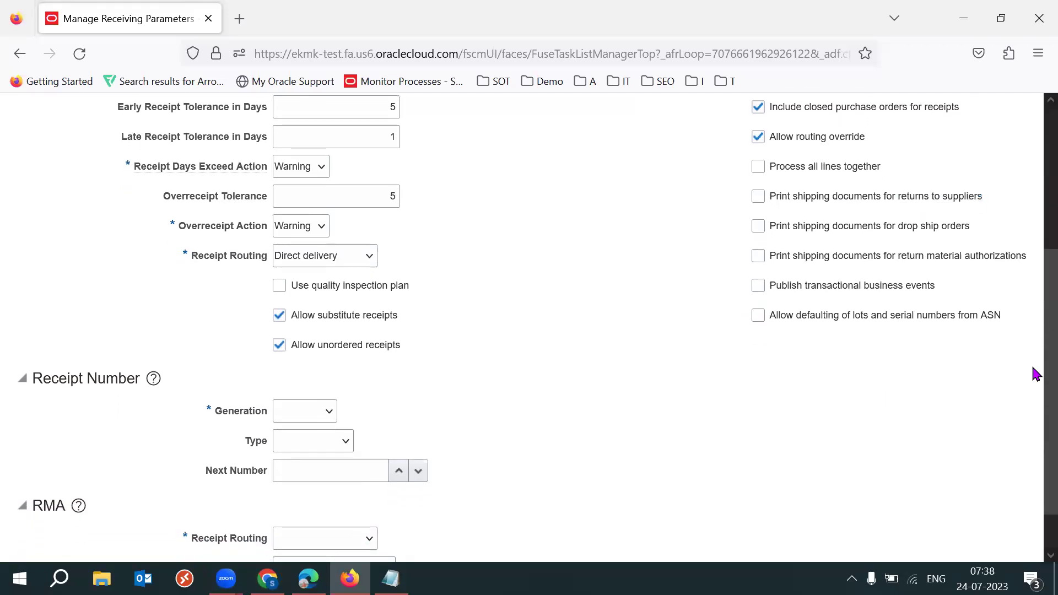
pyautogui.scroll(-2, 1032, 402)
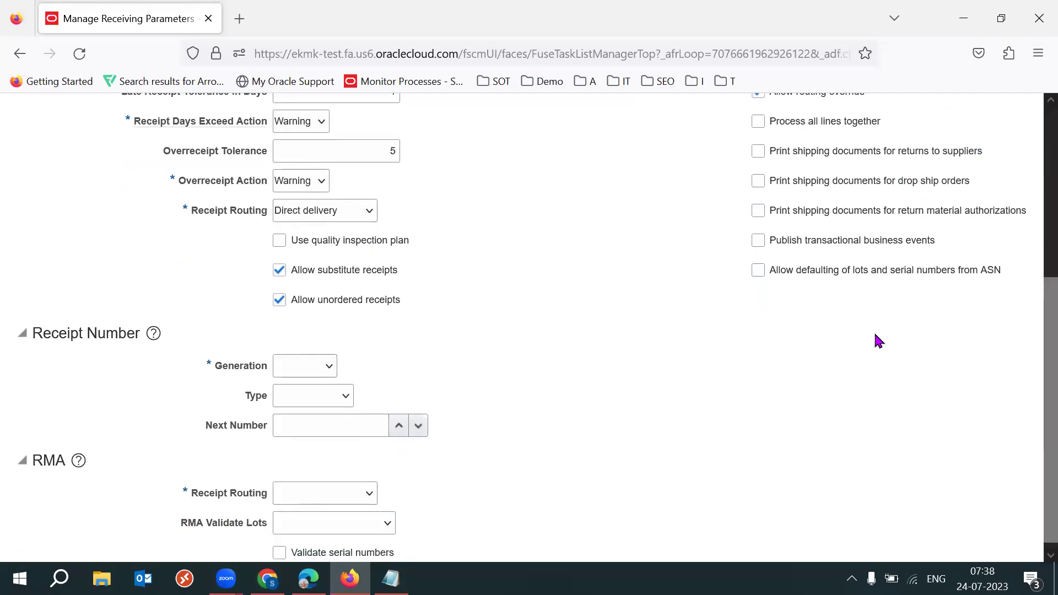
pyautogui.moveTo(783, 272); pyautogui.dragTo(1001, 275)
pyautogui.click(969, 306)
pyautogui.scroll(1, 1034, 282)
pyautogui.scroll(3, 1034, 282)
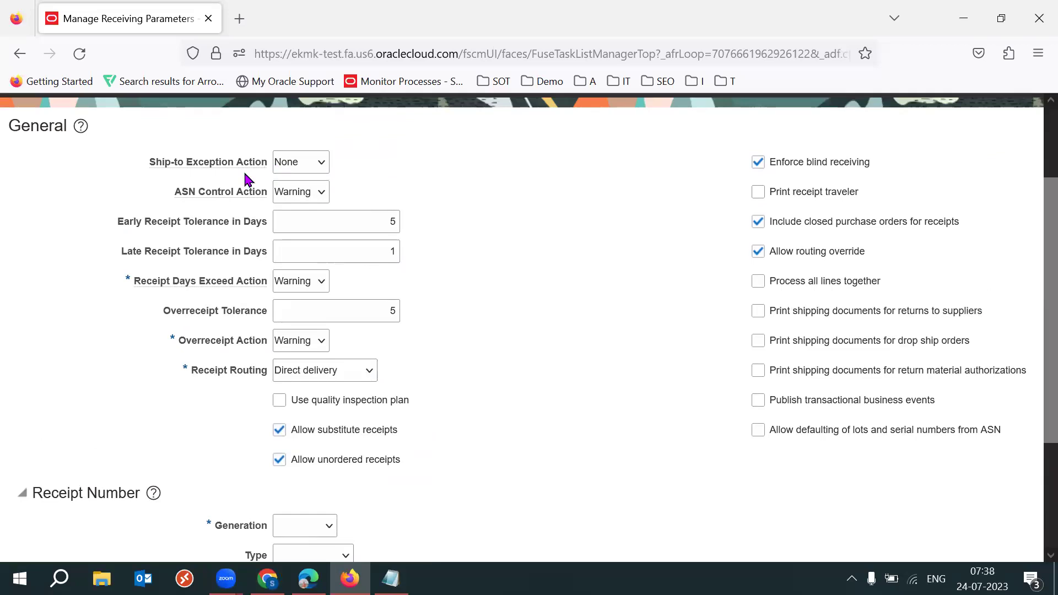
pyautogui.moveTo(175, 194); pyautogui.dragTo(267, 199)
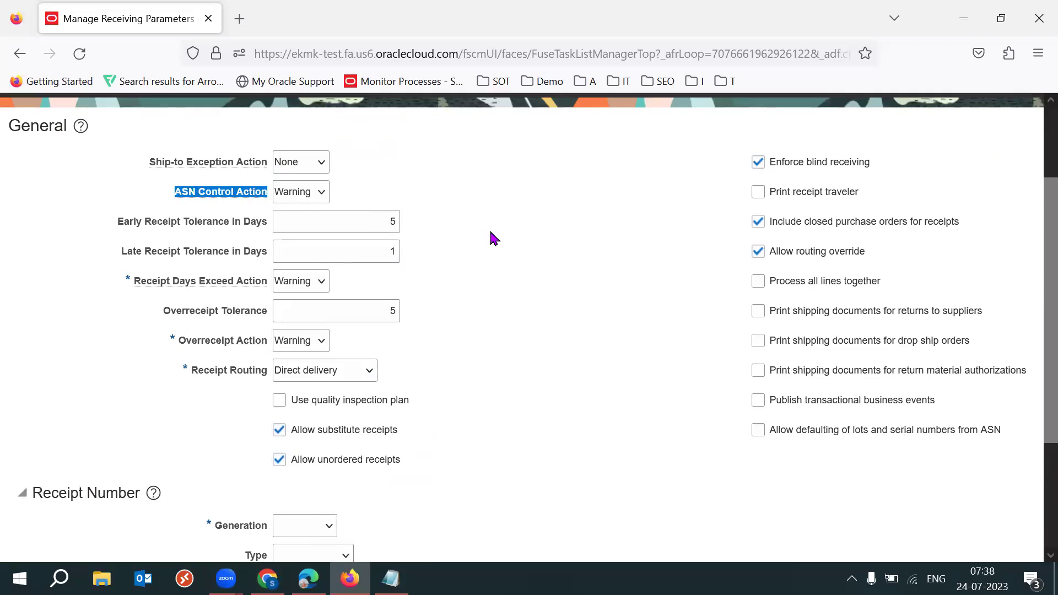
pyautogui.click(555, 252)
pyautogui.moveTo(174, 188); pyautogui.dragTo(269, 191)
pyautogui.click(185, 203)
pyautogui.doubleClick(187, 193)
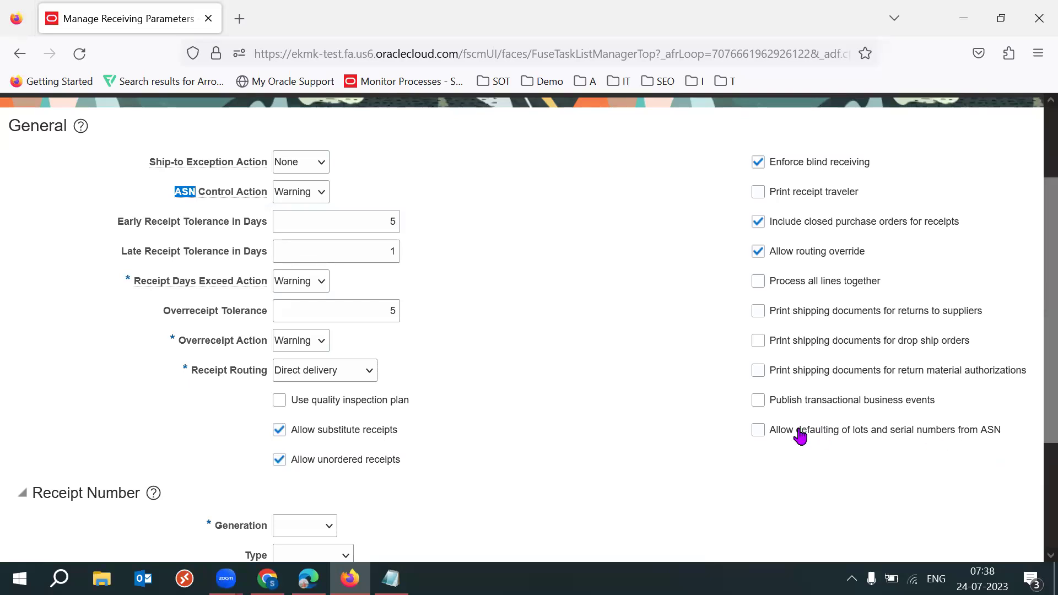
# Tick Allow defaulting of lots and serial numbers from ASN and review its wording
pyautogui.click(758, 431)
pyautogui.moveTo(802, 431); pyautogui.dragTo(985, 434)
pyautogui.click(978, 466)
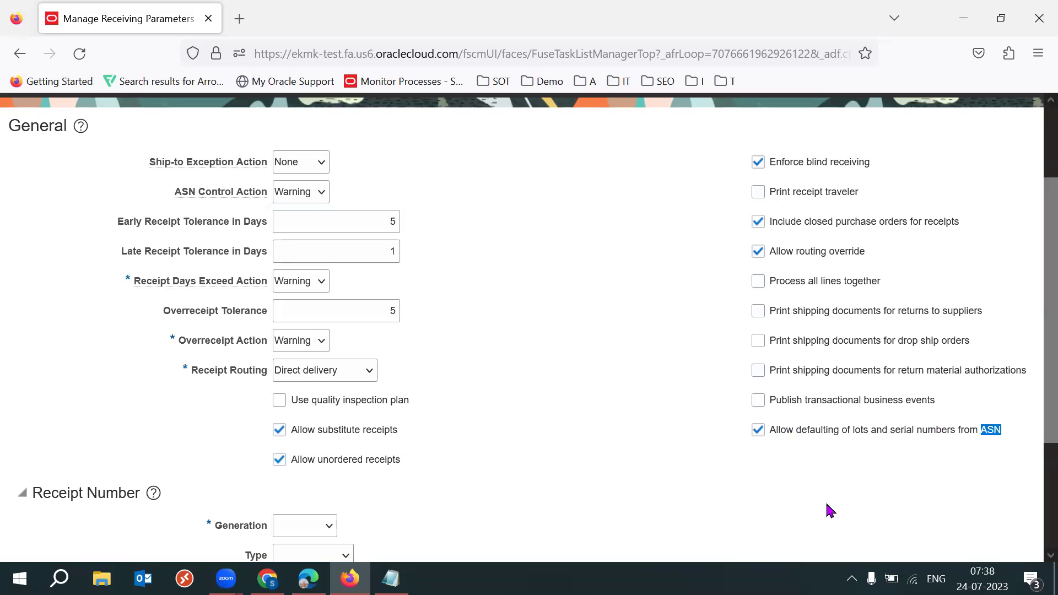
pyautogui.moveTo(1034, 350); pyautogui.dragTo(899, 402)
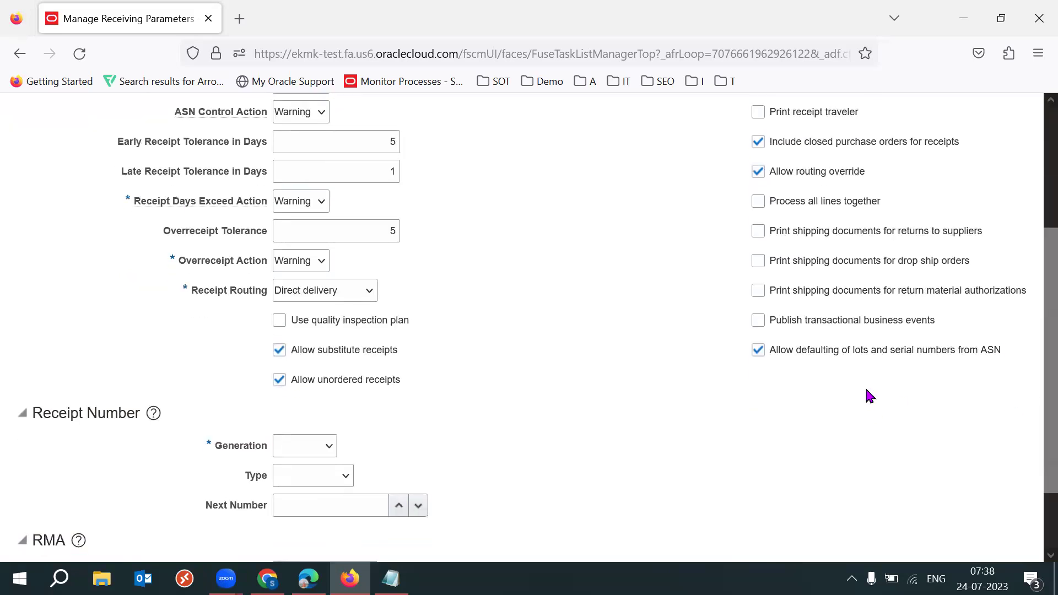
pyautogui.moveTo(1015, 357); pyautogui.dragTo(967, 350)
pyautogui.click(931, 404)
pyautogui.moveTo(890, 352); pyautogui.dragTo(935, 352)
pyautogui.click(902, 403)
pyautogui.moveTo(786, 349); pyautogui.dragTo(885, 363)
pyautogui.click(815, 444)
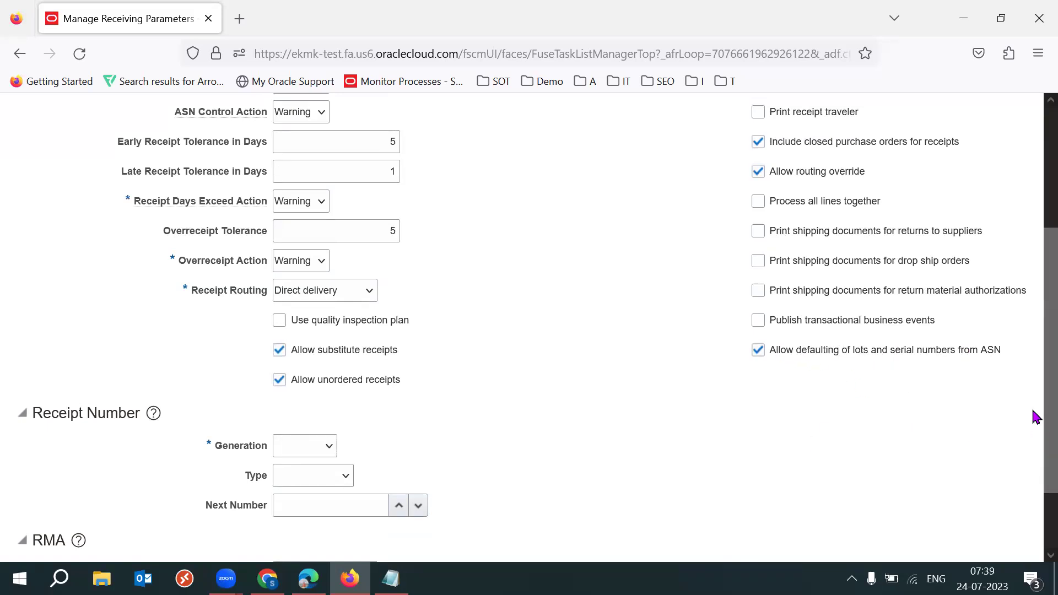
pyautogui.moveTo(1035, 420); pyautogui.dragTo(1033, 349)
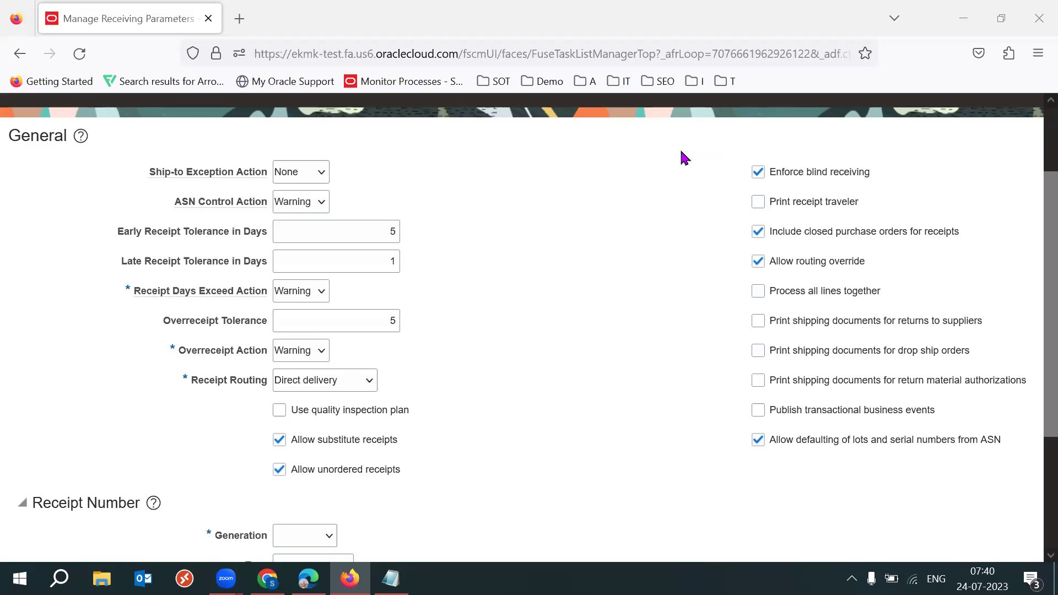
pyautogui.moveTo(1016, 449); pyautogui.dragTo(978, 444)
pyautogui.moveTo(851, 443); pyautogui.dragTo(945, 442)
pyautogui.click(819, 496)
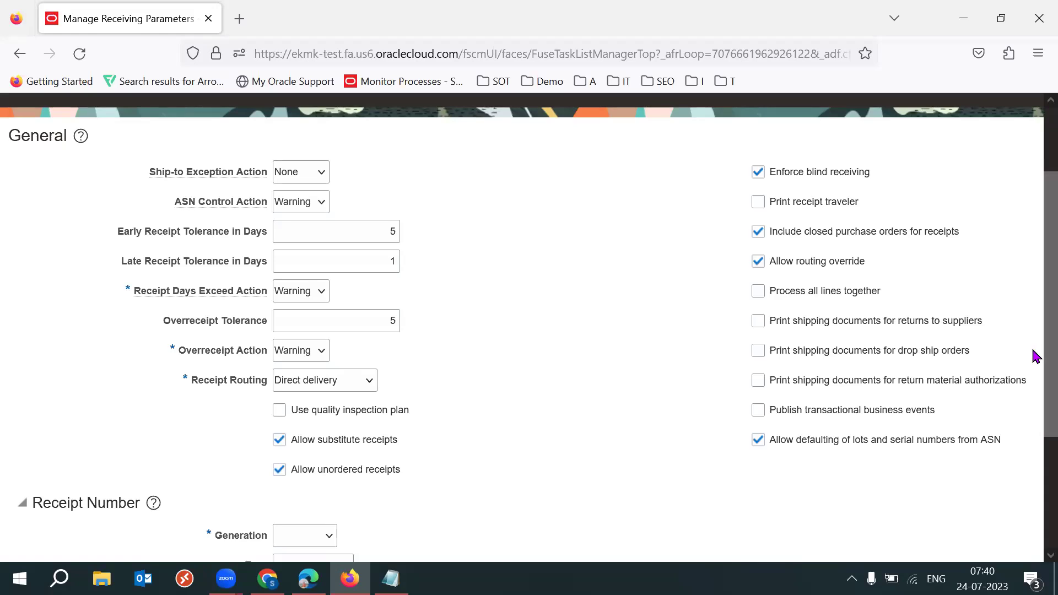
pyautogui.moveTo(1034, 354); pyautogui.dragTo(1032, 320)
pyautogui.moveTo(1034, 358); pyautogui.dragTo(1034, 487)
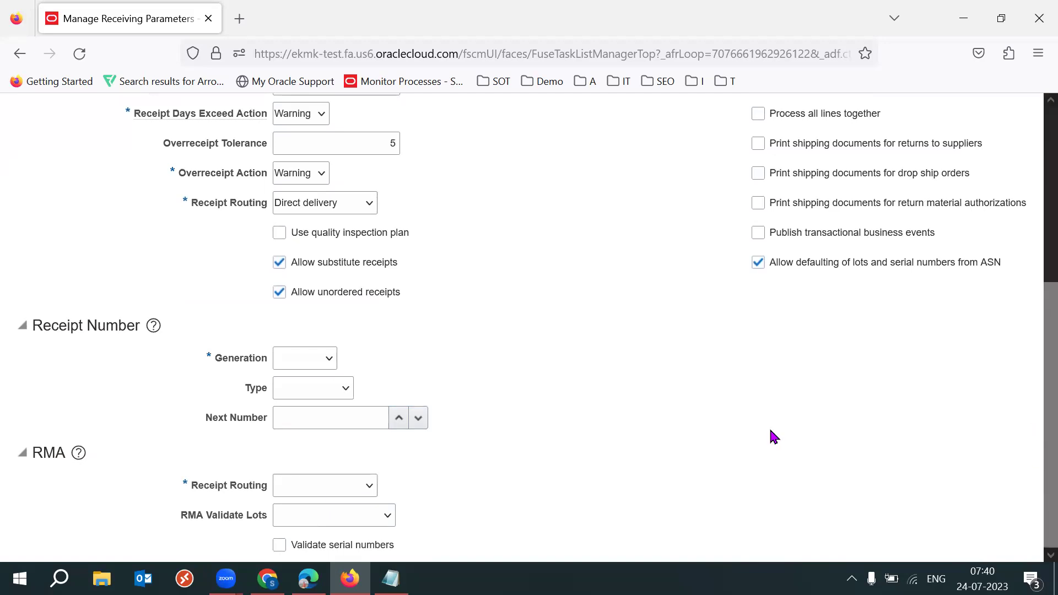
# Set Receipt Number generation to Automatic, type Numeric, with next number 1
pyautogui.tripleClick(72, 324)
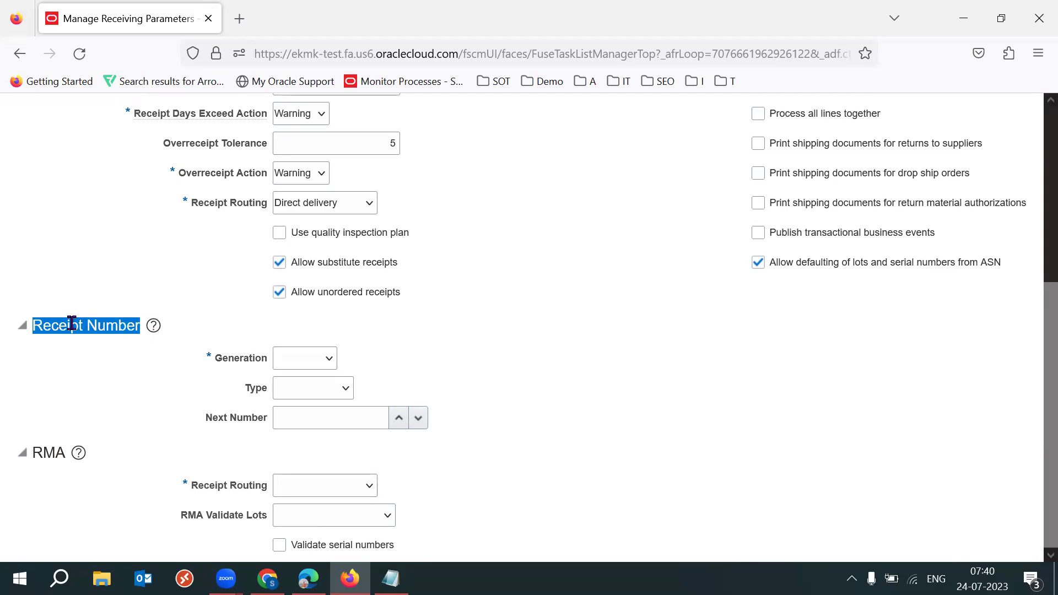
pyautogui.click(499, 293)
pyautogui.click(330, 358)
pyautogui.click(322, 402)
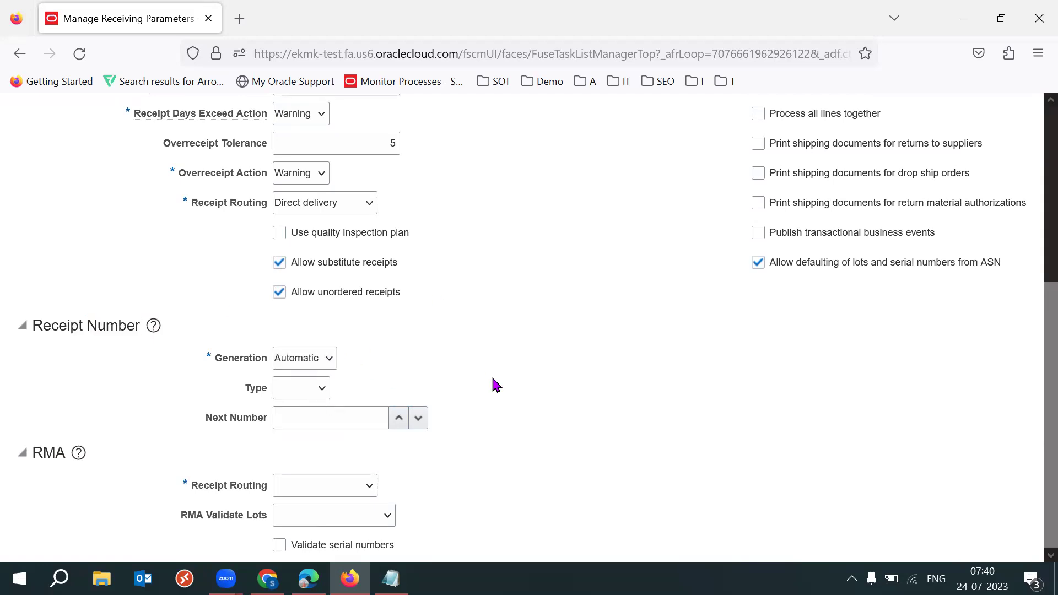
pyautogui.click(301, 392)
pyautogui.click(308, 429)
pyautogui.click(376, 413)
pyautogui.write('1')
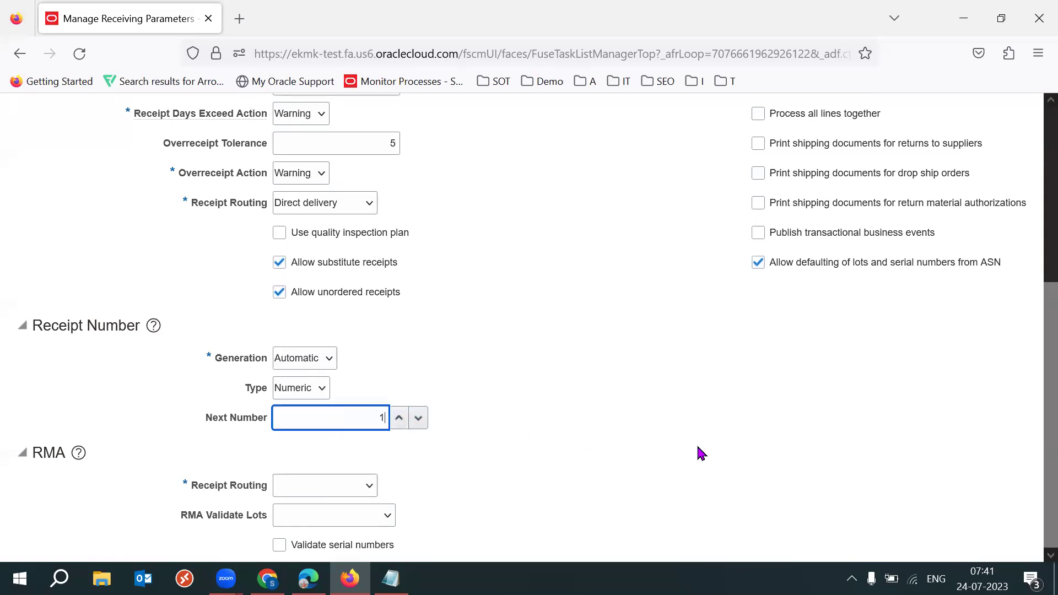
pyautogui.press('Tab')
pyautogui.click(378, 418)
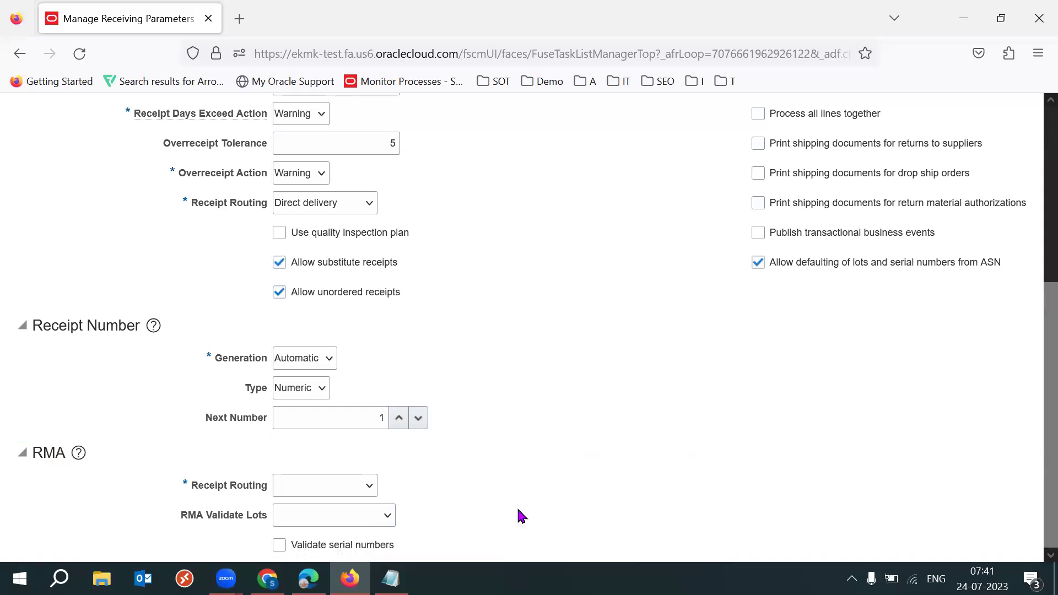
pyautogui.doubleClick(38, 453)
pyautogui.click(691, 390)
# Set the RMA Receipt Routing to Inspection required
pyautogui.moveTo(984, 144); pyautogui.dragTo(919, 148)
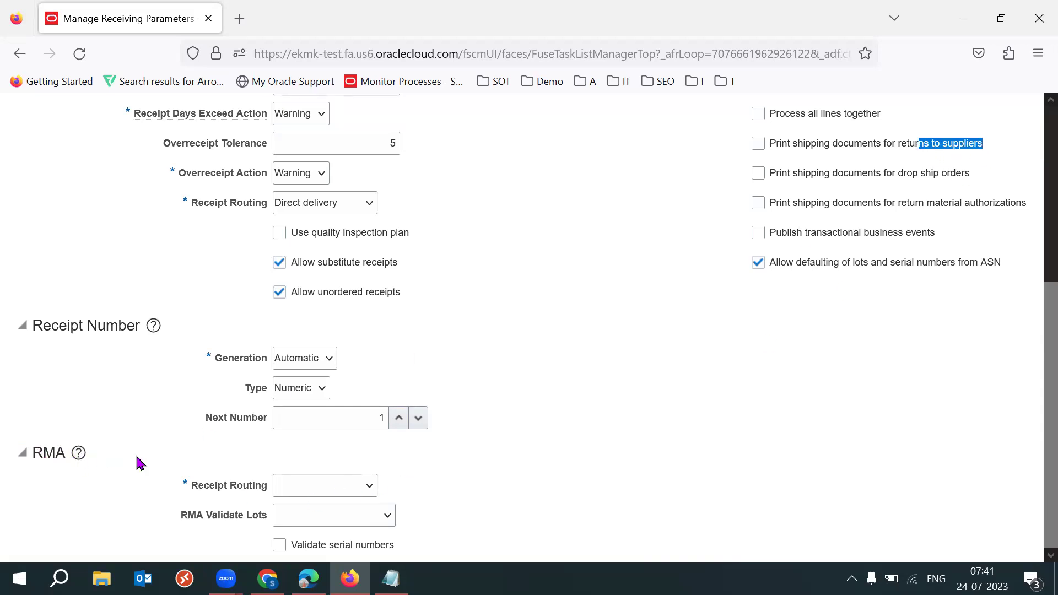
pyautogui.moveTo(65, 452); pyautogui.dragTo(30, 453)
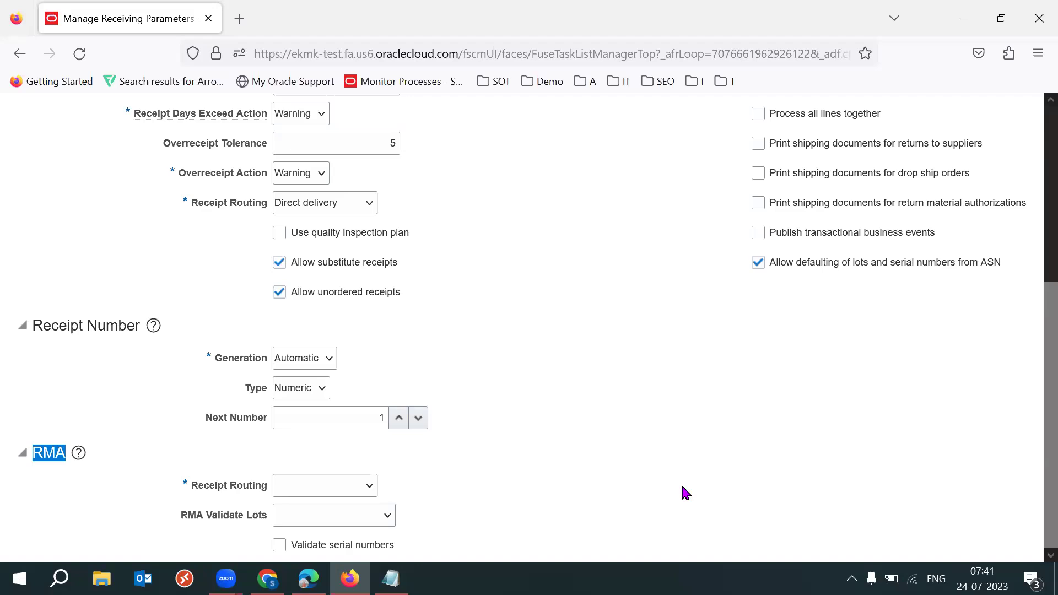
pyautogui.click(59, 469)
pyautogui.doubleClick(41, 449)
pyautogui.click(41, 449)
pyautogui.doubleClick(42, 453)
pyautogui.click(41, 453)
pyautogui.doubleClick(42, 453)
pyautogui.click(552, 462)
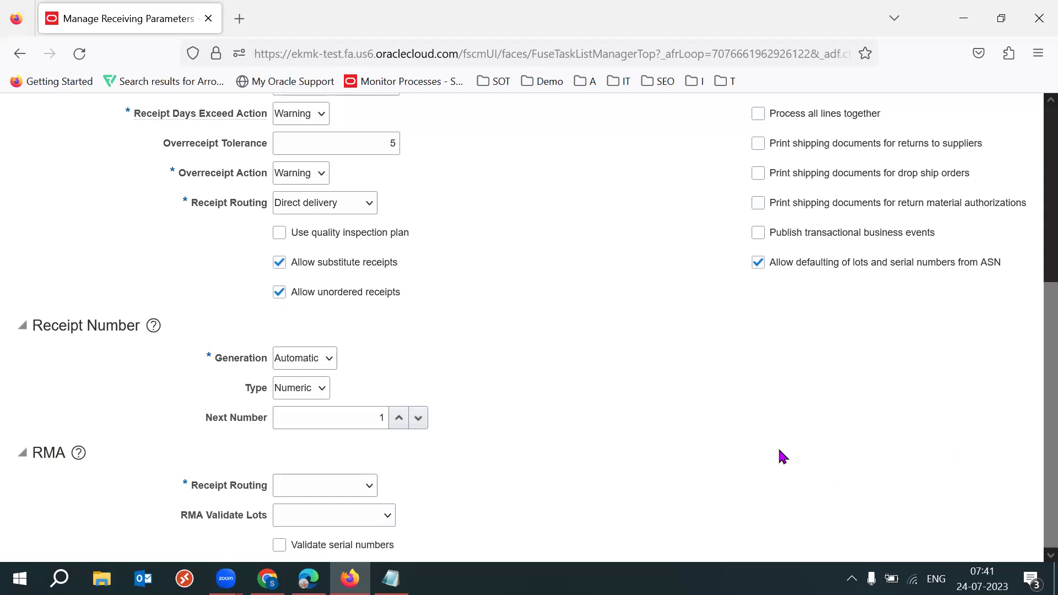
pyautogui.click(356, 495)
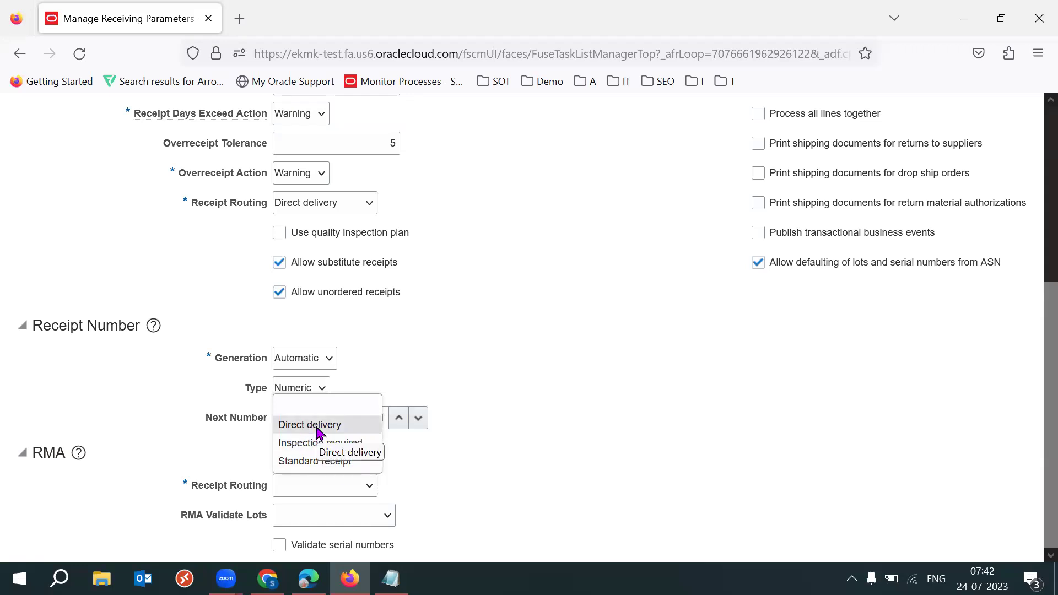
pyautogui.click(339, 442)
# Set RMA Validate Lots to Restricted and check Validate serial numbers
pyautogui.moveTo(204, 486); pyautogui.dragTo(253, 487)
pyautogui.click(515, 463)
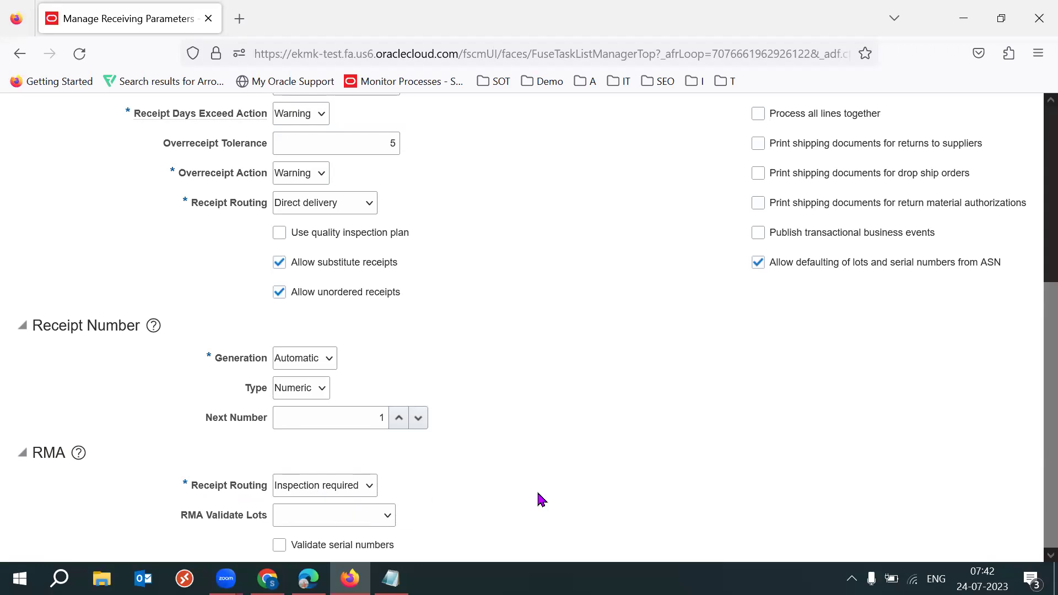
pyautogui.moveTo(202, 489); pyautogui.dragTo(249, 493)
pyautogui.click(555, 474)
pyautogui.click(375, 520)
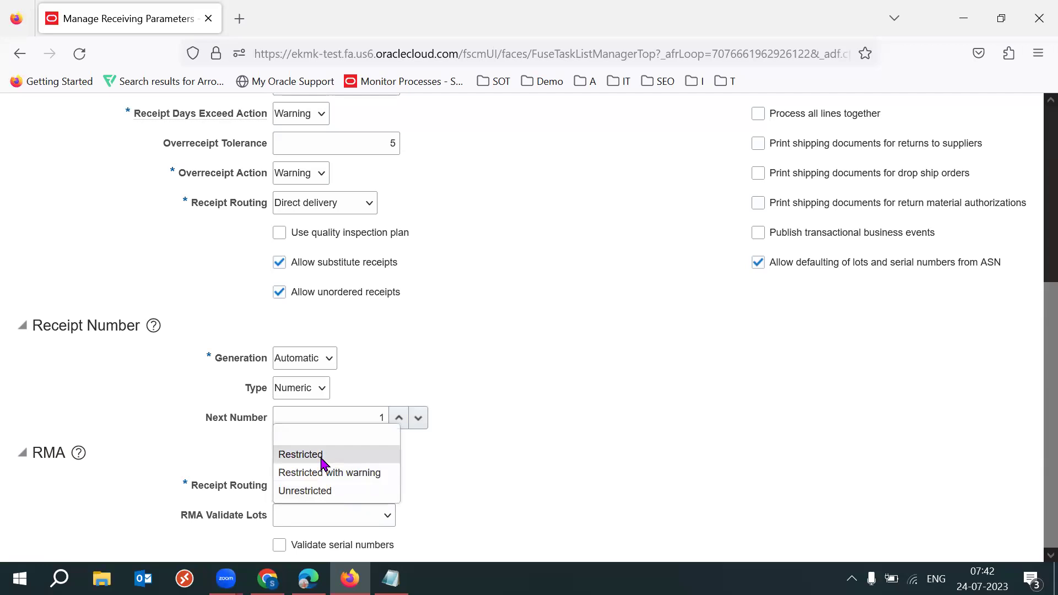
pyautogui.click(352, 455)
pyautogui.click(312, 547)
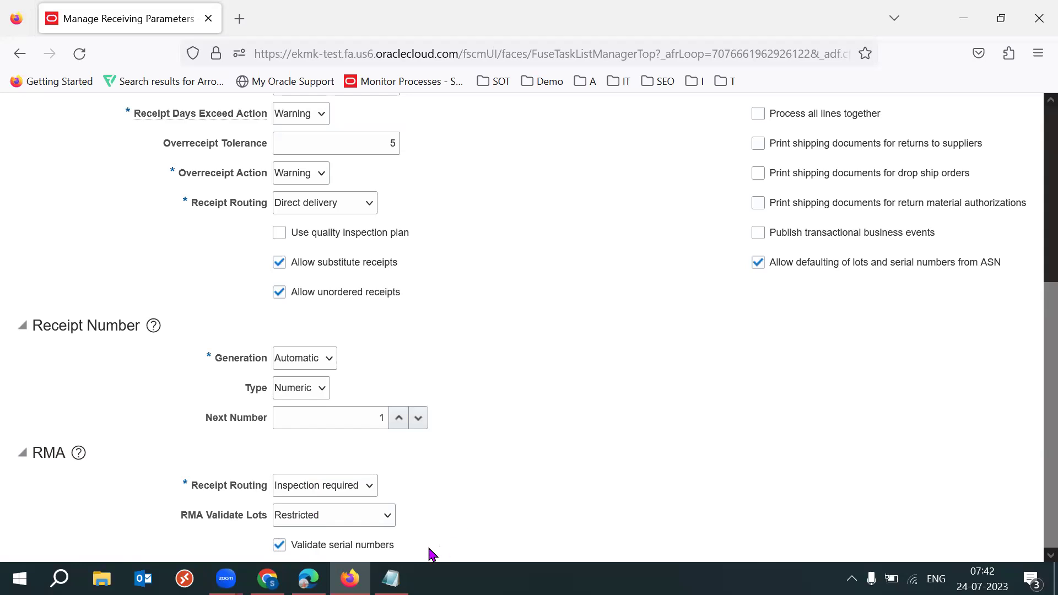
# Review the lot and serial number wording and keep RMA Validate Lots at Restricted
pyautogui.moveTo(327, 553); pyautogui.dragTo(410, 559)
pyautogui.moveTo(242, 516); pyautogui.dragTo(264, 512)
pyautogui.click(489, 534)
pyautogui.moveTo(329, 545); pyautogui.dragTo(400, 554)
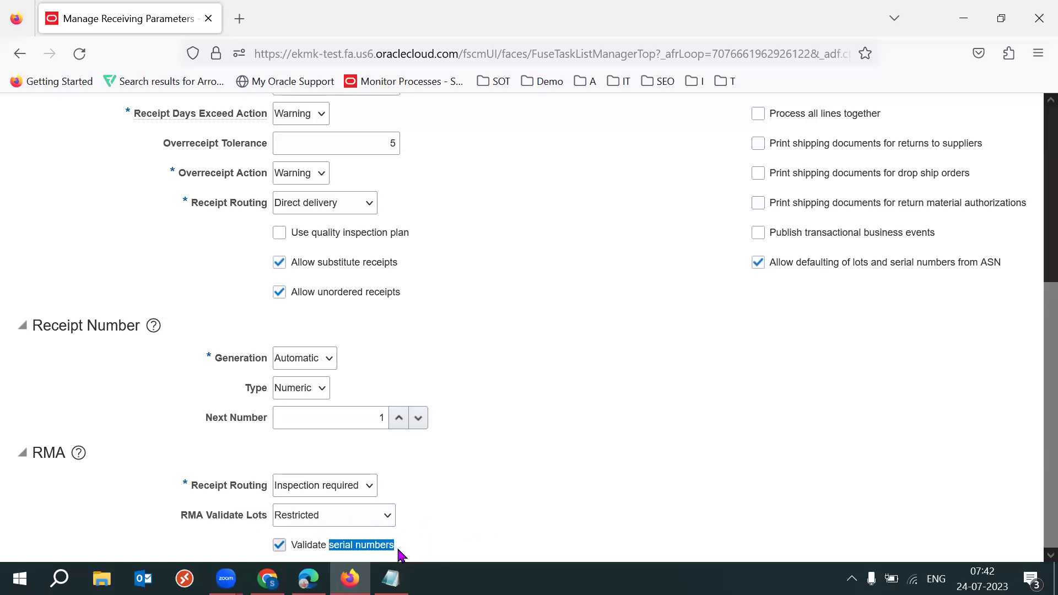
pyautogui.moveTo(247, 516); pyautogui.dragTo(264, 518)
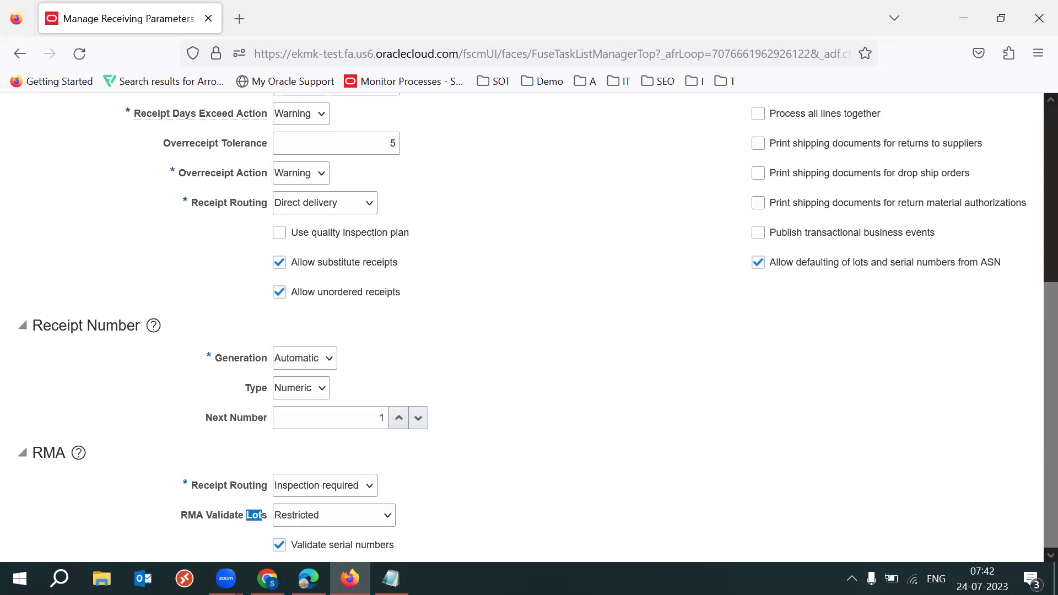
pyautogui.moveTo(325, 548); pyautogui.dragTo(401, 550)
pyautogui.click(549, 552)
pyautogui.click(377, 520)
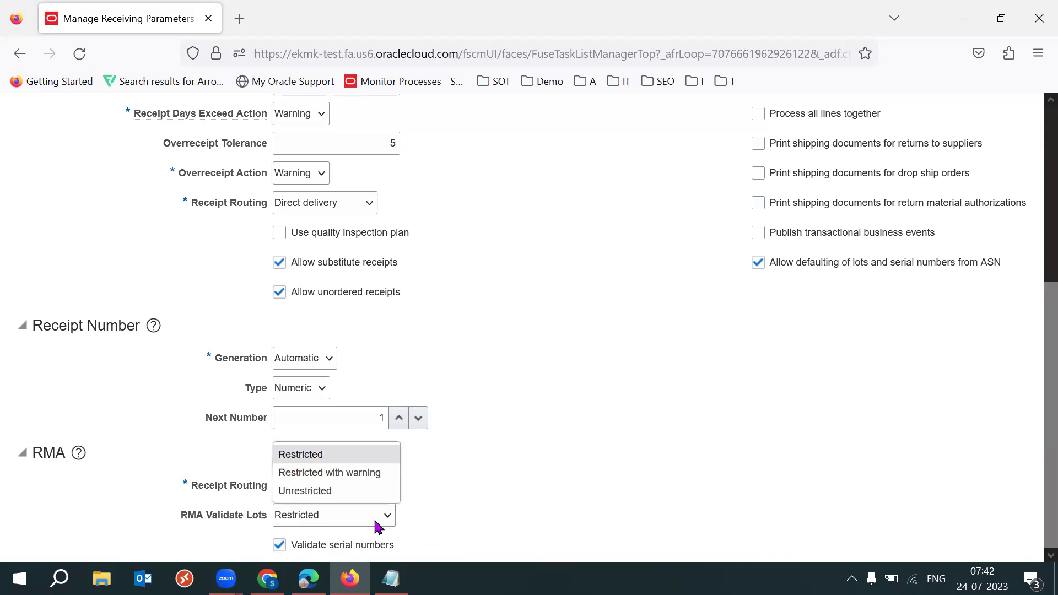
pyautogui.click(328, 455)
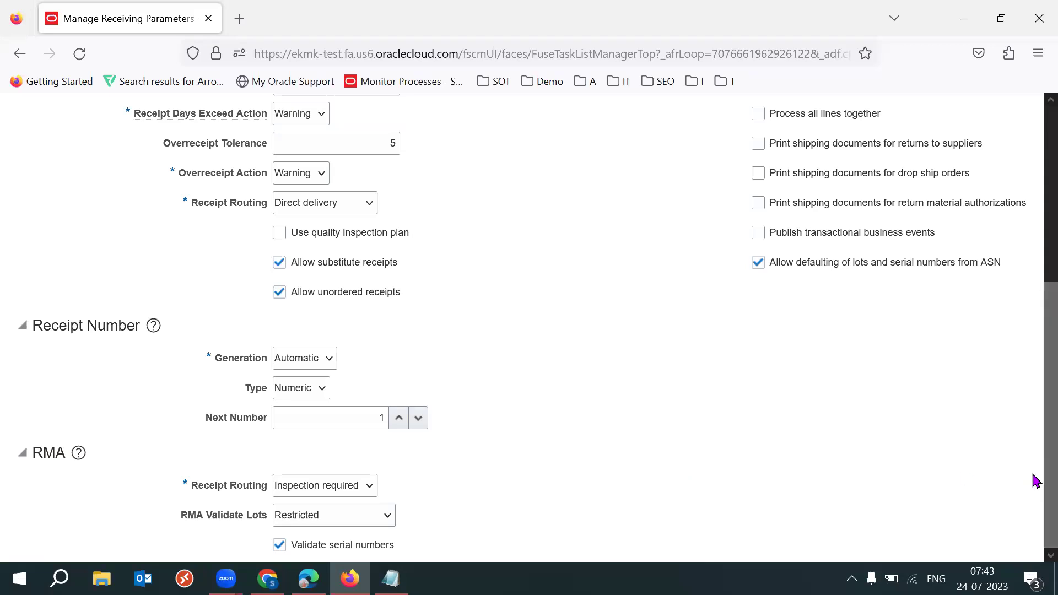
pyautogui.moveTo(1034, 481); pyautogui.dragTo(1032, 303)
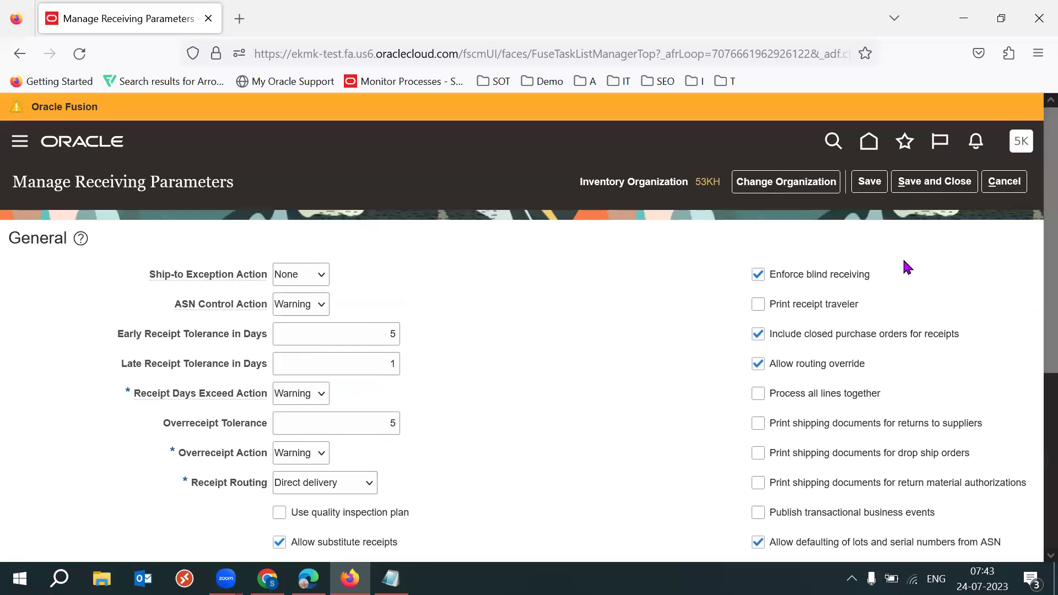
# Save the organization 53KH receiving parameters from the page header
pyautogui.click(869, 181)
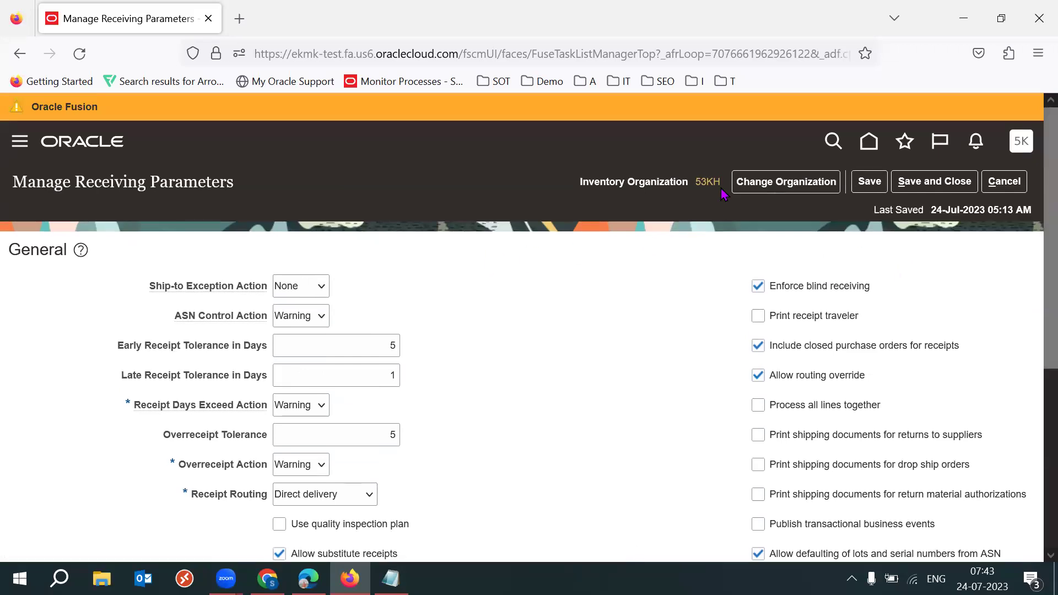
pyautogui.moveTo(712, 186)
# Set RMA Validate Lots to Restricted with warning in the RMA section
pyautogui.click(1037, 397)
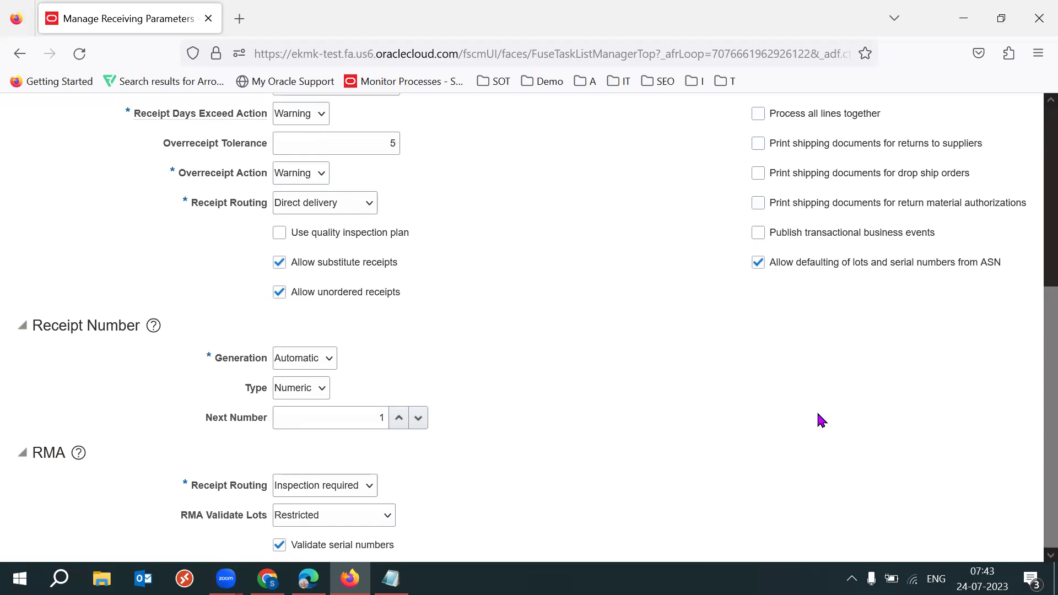
pyautogui.click(386, 514)
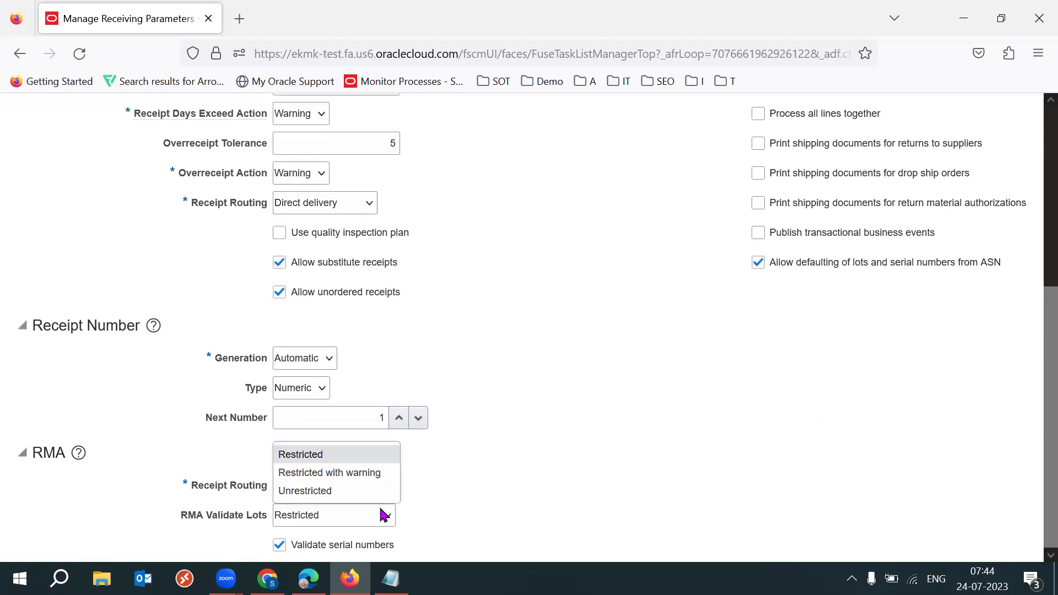
pyautogui.click(355, 473)
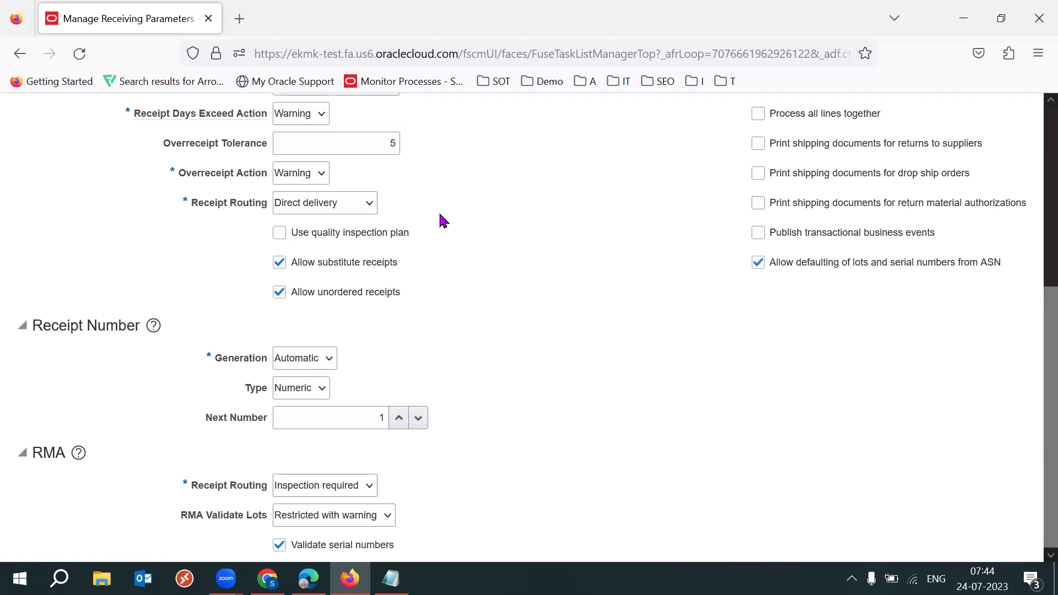
pyautogui.moveTo(198, 202); pyautogui.dragTo(269, 202)
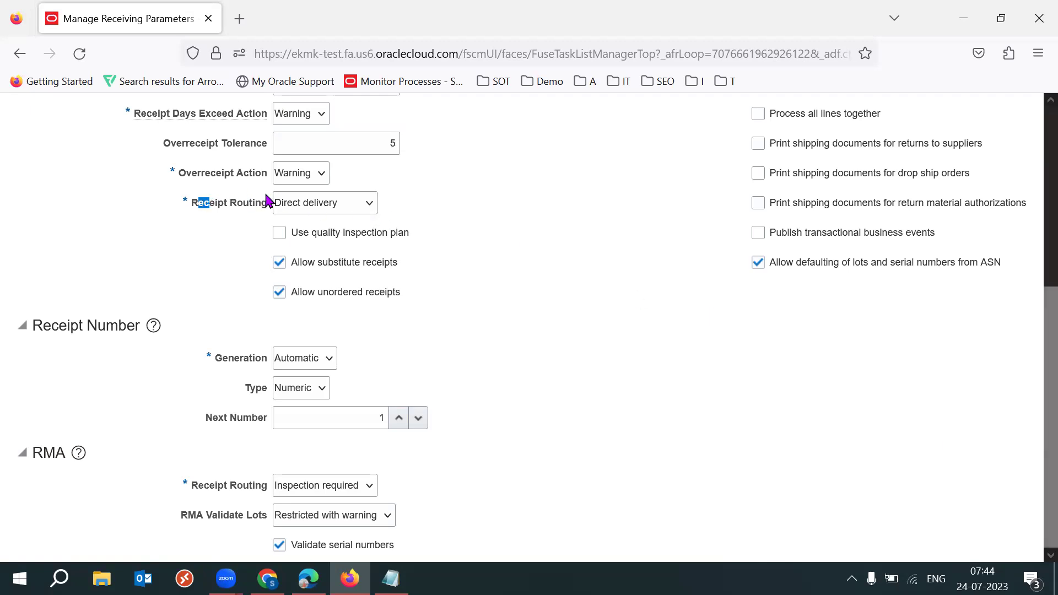
pyautogui.click(370, 206)
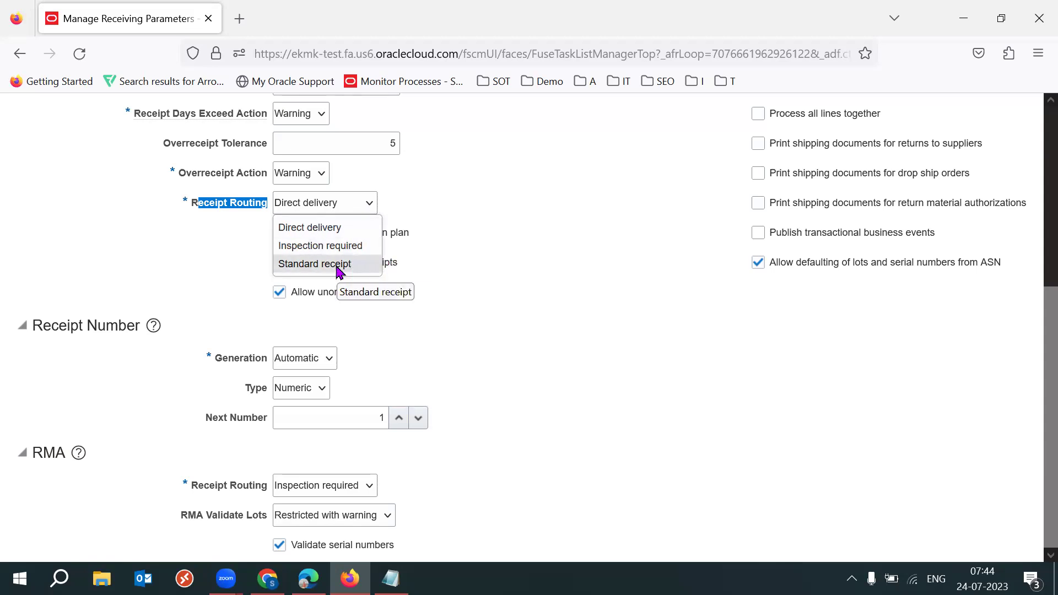
pyautogui.click(491, 253)
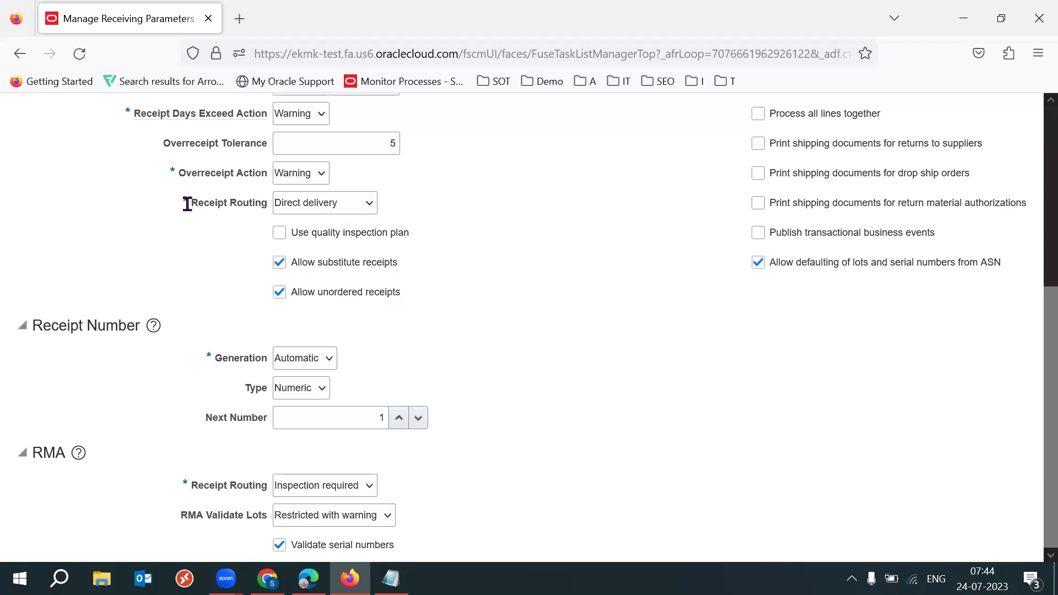
pyautogui.moveTo(188, 203); pyautogui.dragTo(269, 205)
pyautogui.click(619, 275)
pyautogui.moveTo(1033, 399); pyautogui.dragTo(1034, 304)
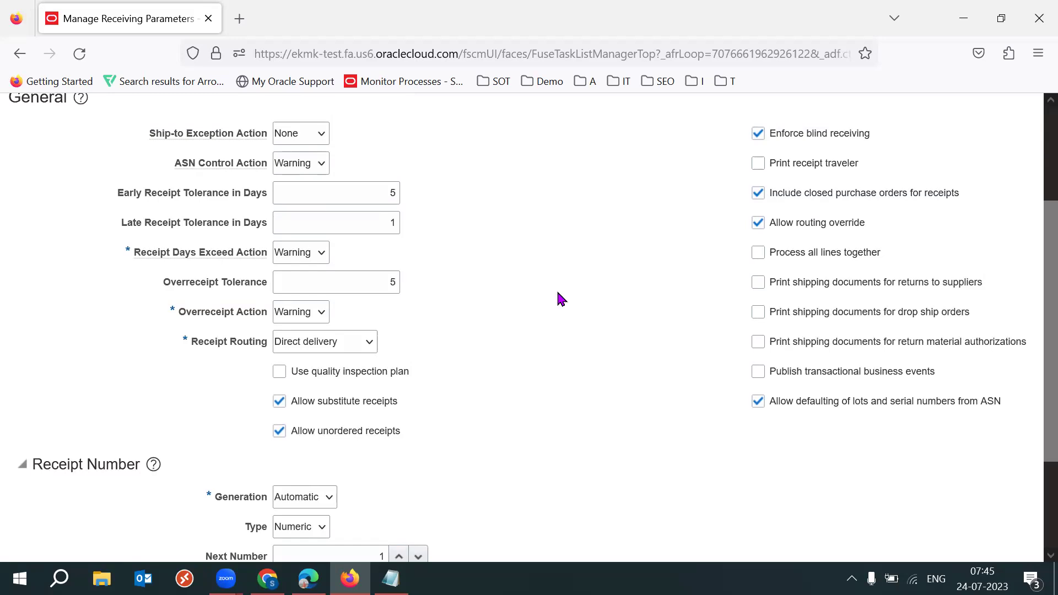
pyautogui.moveTo(278, 347)
pyautogui.mouseDown()
pyautogui.moveTo(183, 340)
pyautogui.moveTo(292, 345)
pyautogui.mouseUp()
pyautogui.click(463, 329)
pyautogui.click(534, 314)
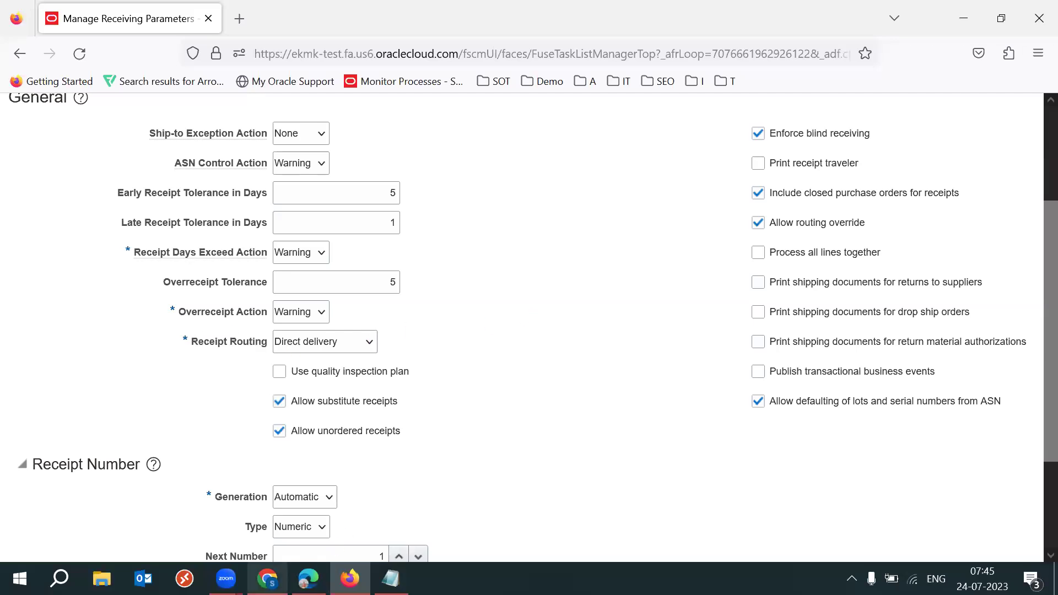
# Open the 2023 SCM Setups Sheet and move down to the Purchase Order Document Defaults rows
pyautogui.click(267, 510)
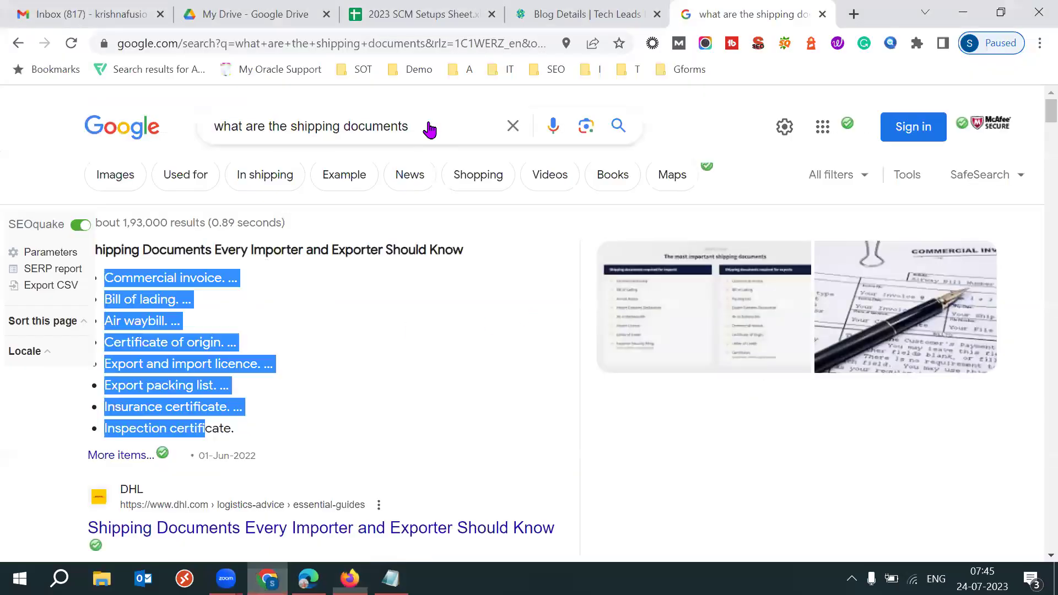
pyautogui.click(419, 17)
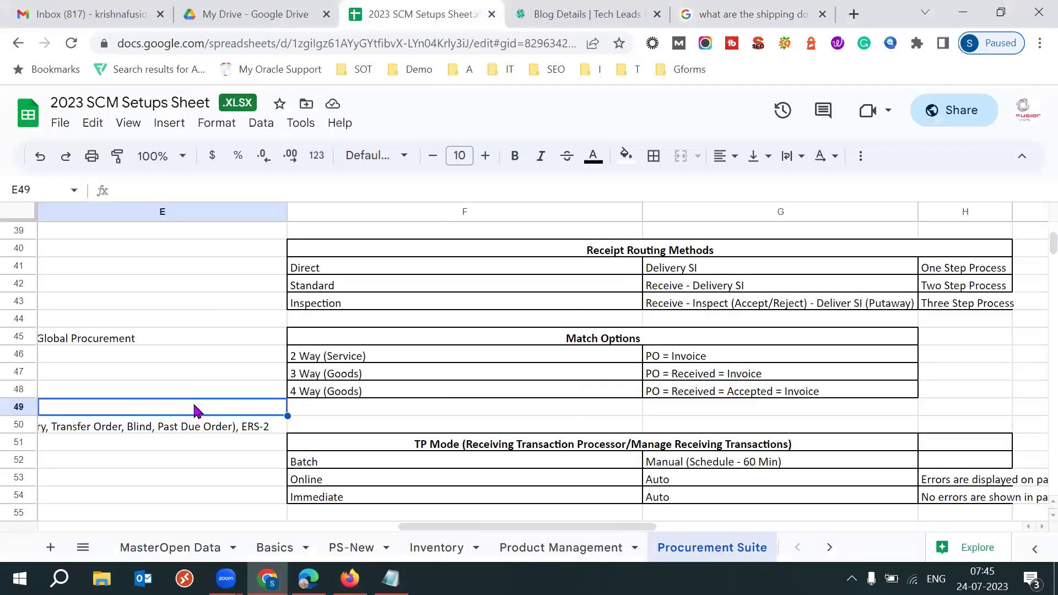
pyautogui.press('Down')
pyautogui.press('Down')
pyautogui.press('Down')
pyautogui.press('Down')
pyautogui.press('Down')
pyautogui.press('Down')
pyautogui.press('Down')
pyautogui.press('Down')
pyautogui.press('Down')
pyautogui.press('Down')
pyautogui.press('Down')
pyautogui.press('Down')
pyautogui.press('Down')
pyautogui.press('Down')
pyautogui.press('Down')
pyautogui.press('Down')
pyautogui.press('Down')
pyautogui.press('Down')
pyautogui.press('Down')
pyautogui.press('Down')
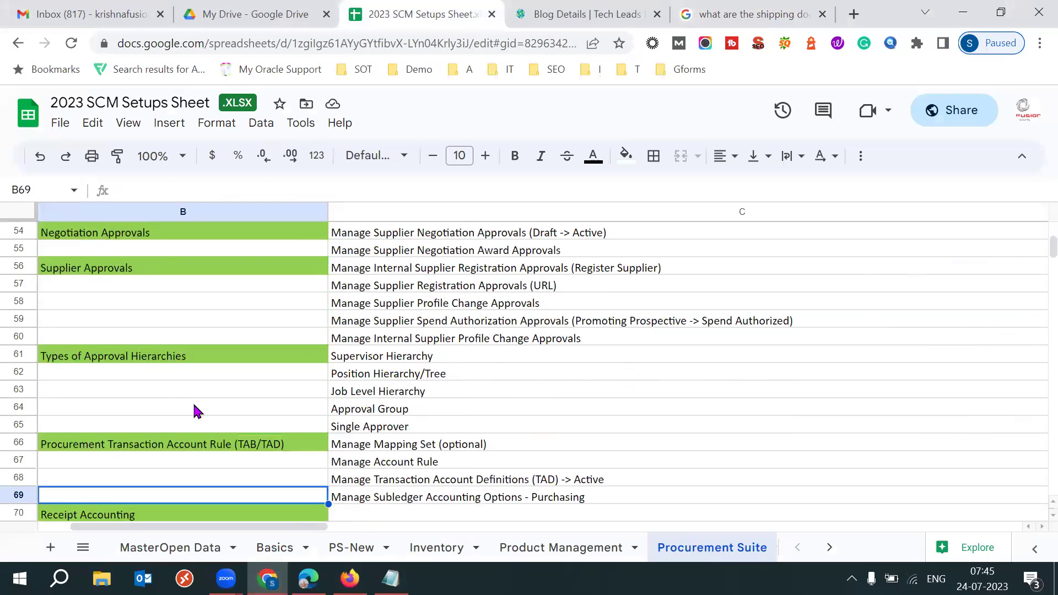
pyautogui.press('Down')
pyautogui.press('Down')
pyautogui.press('Down')
pyautogui.press('Down')
pyautogui.press('Down')
pyautogui.press('Down')
pyautogui.press('Down')
pyautogui.press('Down')
pyautogui.press('Down')
pyautogui.press('Down')
pyautogui.press('Down')
pyautogui.press('Down')
pyautogui.press('Down')
pyautogui.press('Down')
pyautogui.press('Down')
pyautogui.press('Down')
pyautogui.press('Down')
pyautogui.press('Down')
pyautogui.press('Down')
pyautogui.press('Down')
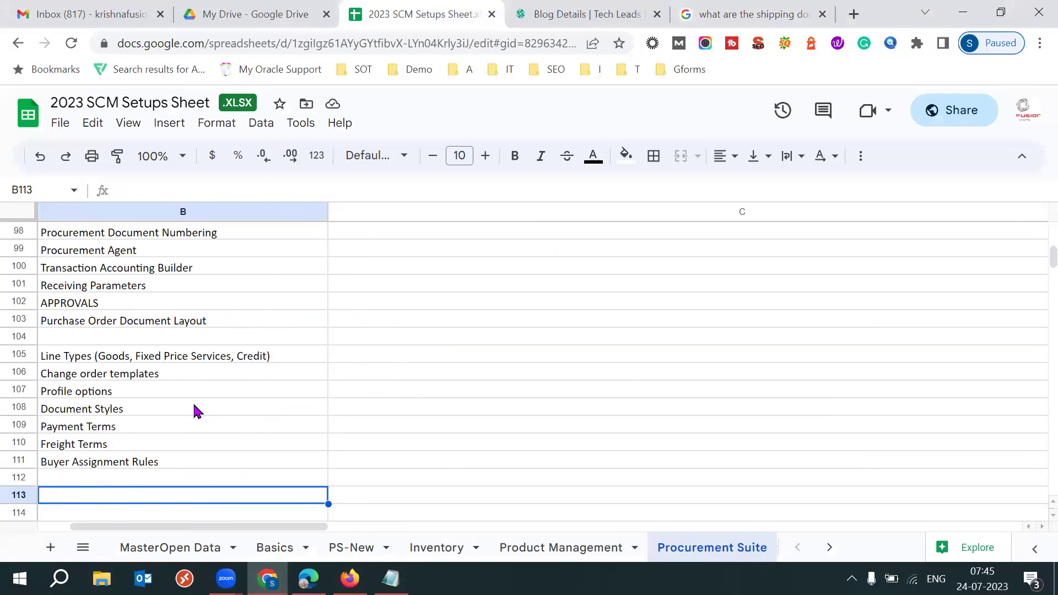
pyautogui.press('Down')
pyautogui.press('Down')
pyautogui.press('Down')
pyautogui.press('Down')
pyautogui.press('Down')
pyautogui.press('Down')
pyautogui.press('Down')
pyautogui.press('Down')
pyautogui.press('Left')
pyautogui.press('Down')
pyautogui.press('Down')
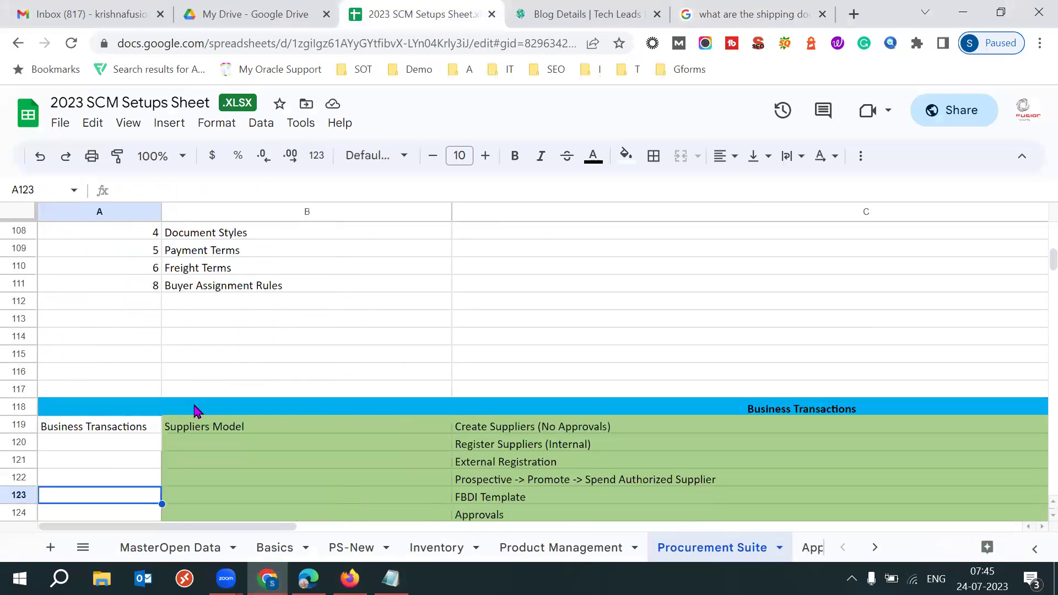
pyautogui.press('Down')
pyautogui.press('Down')
pyautogui.press('Down')
pyautogui.press('Down')
pyautogui.press('Down')
pyautogui.press('Down')
pyautogui.press('Down')
pyautogui.press('Down')
pyautogui.press('Down')
pyautogui.press('Down')
pyautogui.press('Down')
pyautogui.press('Down')
pyautogui.press('Down')
pyautogui.press('Down')
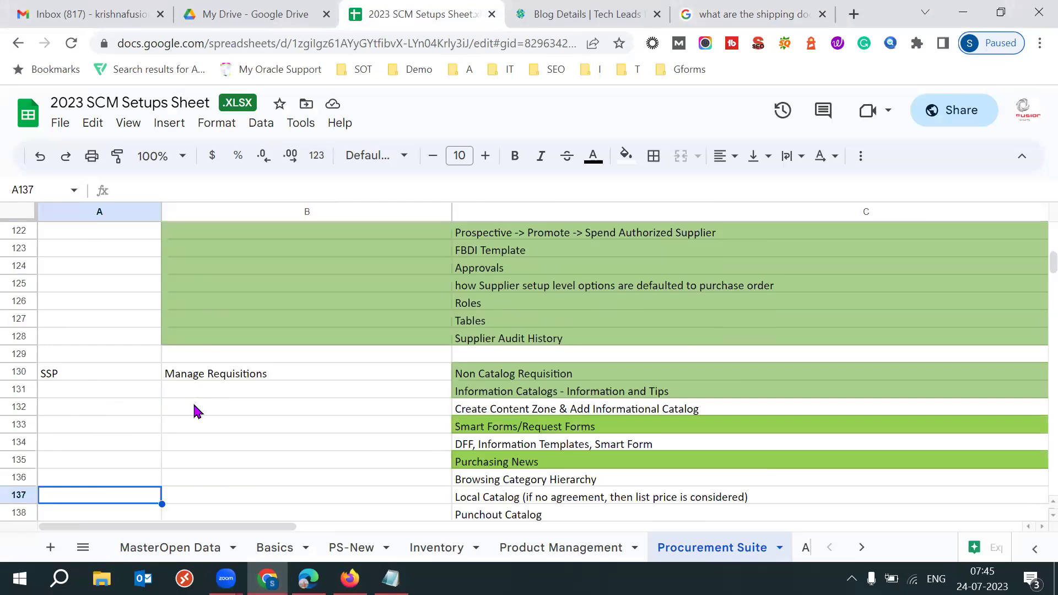
pyautogui.press('Down')
pyautogui.press('Down')
pyautogui.press('Down')
pyautogui.press('Down')
pyautogui.press('Down')
pyautogui.press('Down')
pyautogui.press('Down')
pyautogui.press('Down')
pyautogui.press('Down')
pyautogui.press('Down')
pyautogui.press('Down')
pyautogui.press('Down')
pyautogui.press('Down')
pyautogui.press('Down')
pyautogui.press('Down')
pyautogui.press('Down')
pyautogui.press('Down')
pyautogui.press('Down')
pyautogui.press('Down')
pyautogui.press('Down')
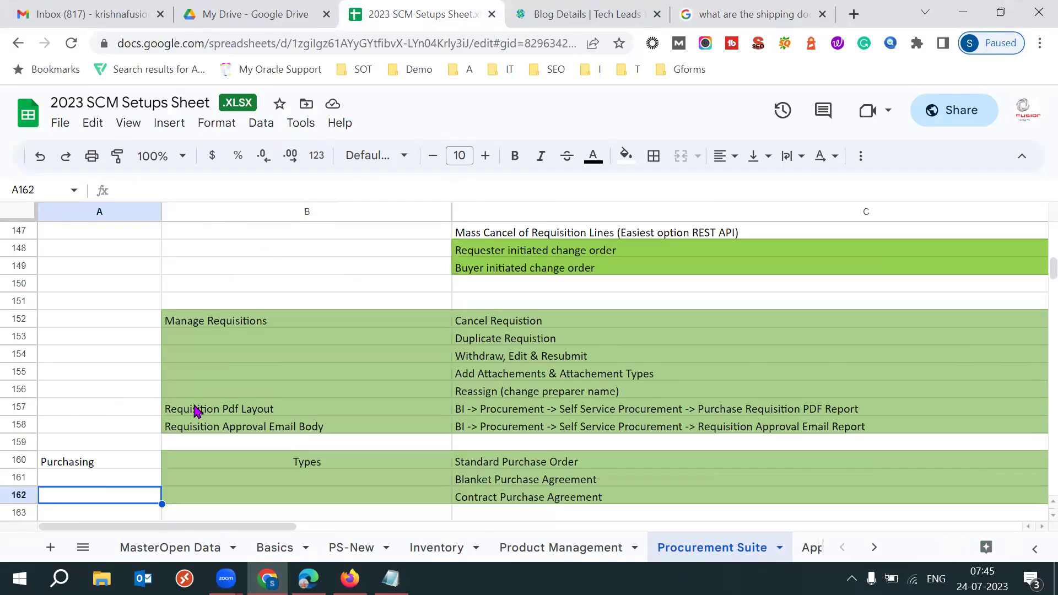
pyautogui.press('Down')
pyautogui.press('Down')
pyautogui.press('Down')
pyautogui.press('Down')
pyautogui.press('Down')
pyautogui.press('Down')
pyautogui.press('Down')
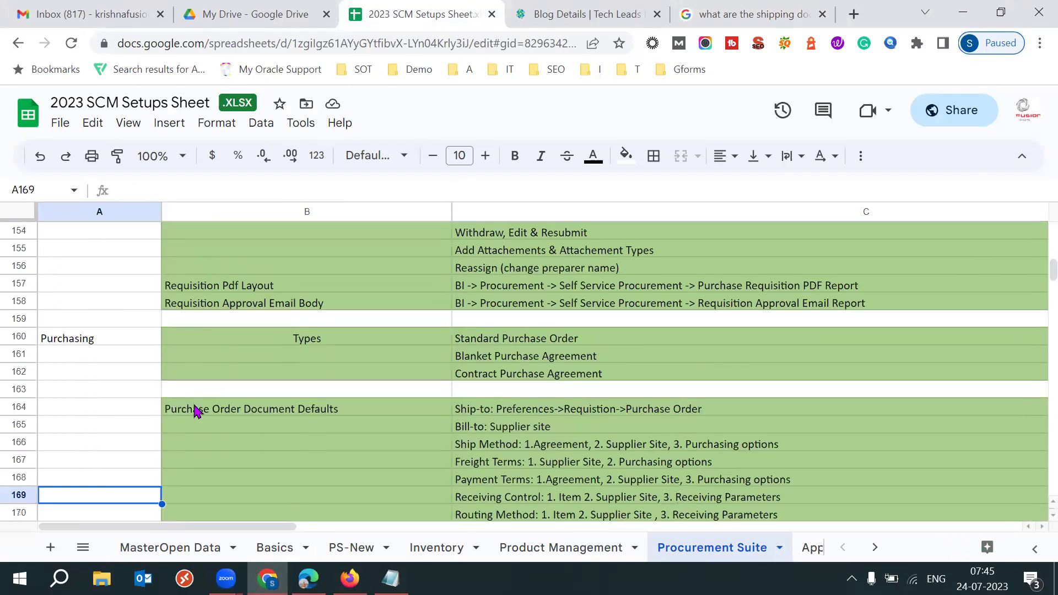
pyautogui.press('Down')
pyautogui.press('Down')
pyautogui.press('Down')
pyautogui.press('Down')
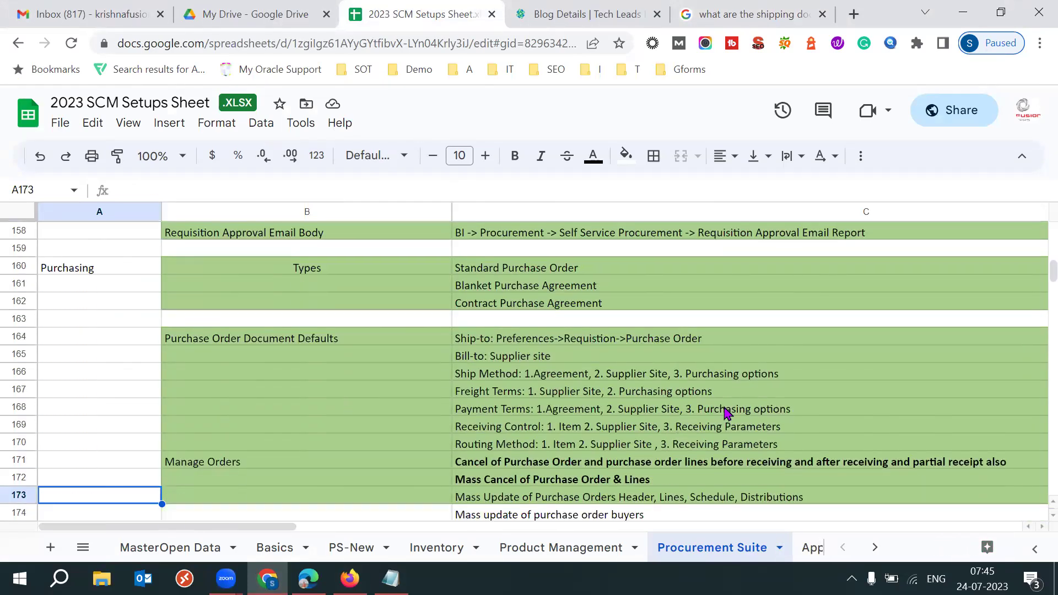
pyautogui.click(537, 446)
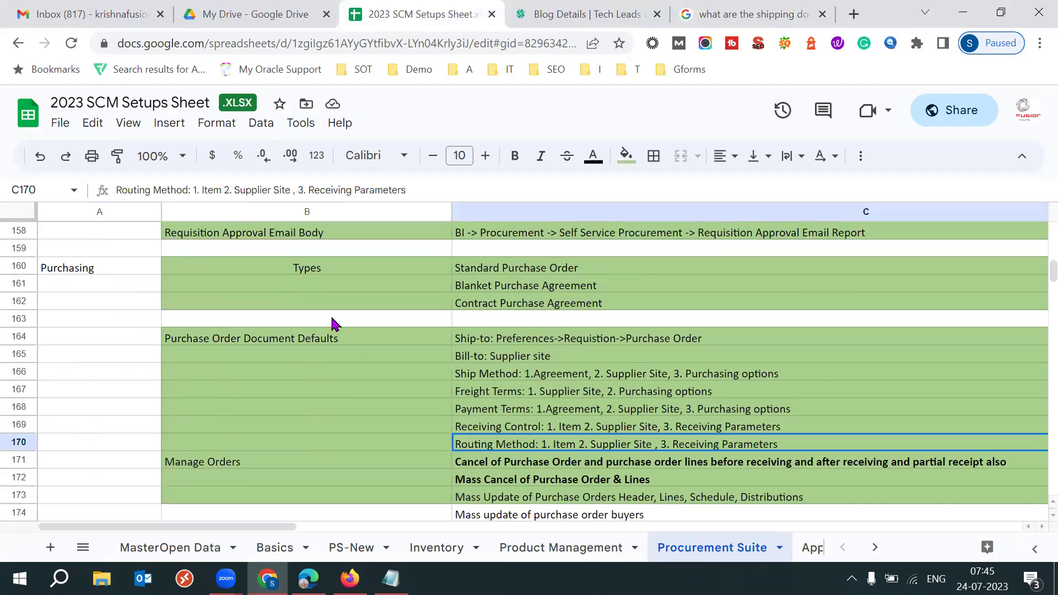
pyautogui.click(207, 189)
pyautogui.moveTo(252, 189); pyautogui.dragTo(412, 189)
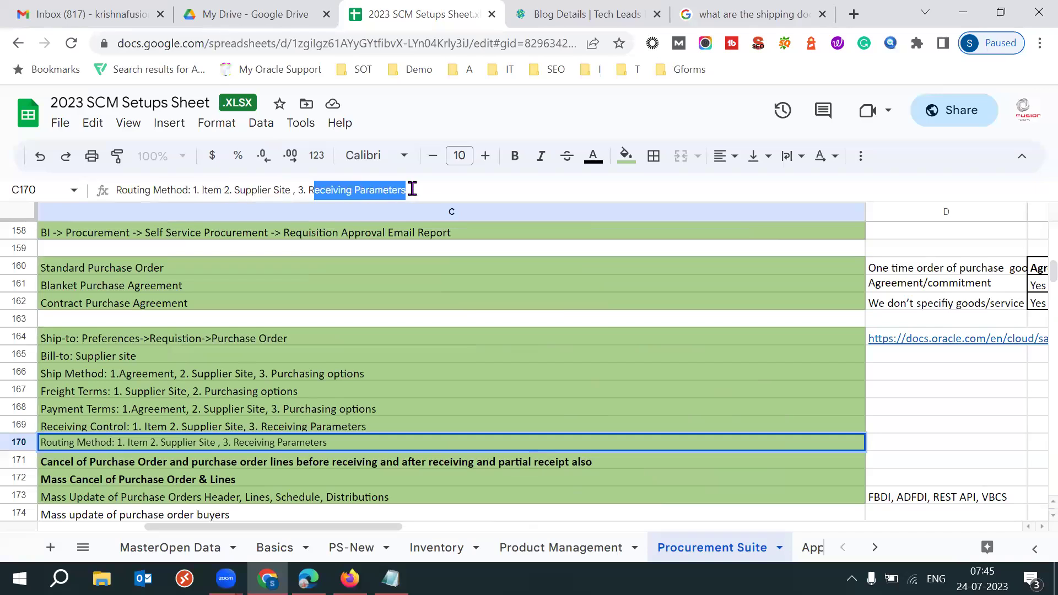
pyautogui.moveTo(222, 189); pyautogui.dragTo(201, 190)
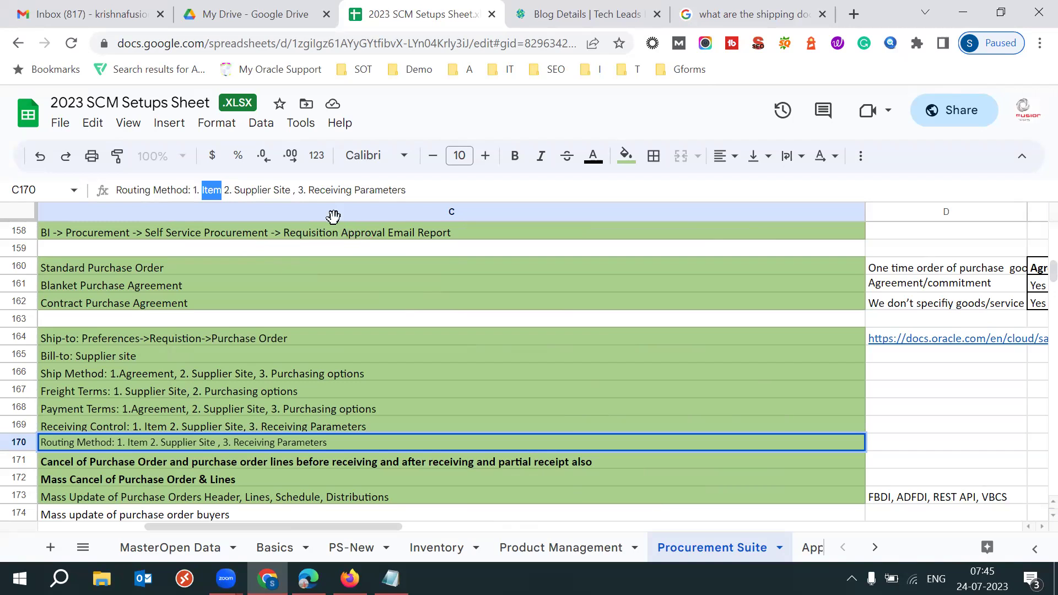
pyautogui.moveTo(290, 190); pyautogui.dragTo(235, 190)
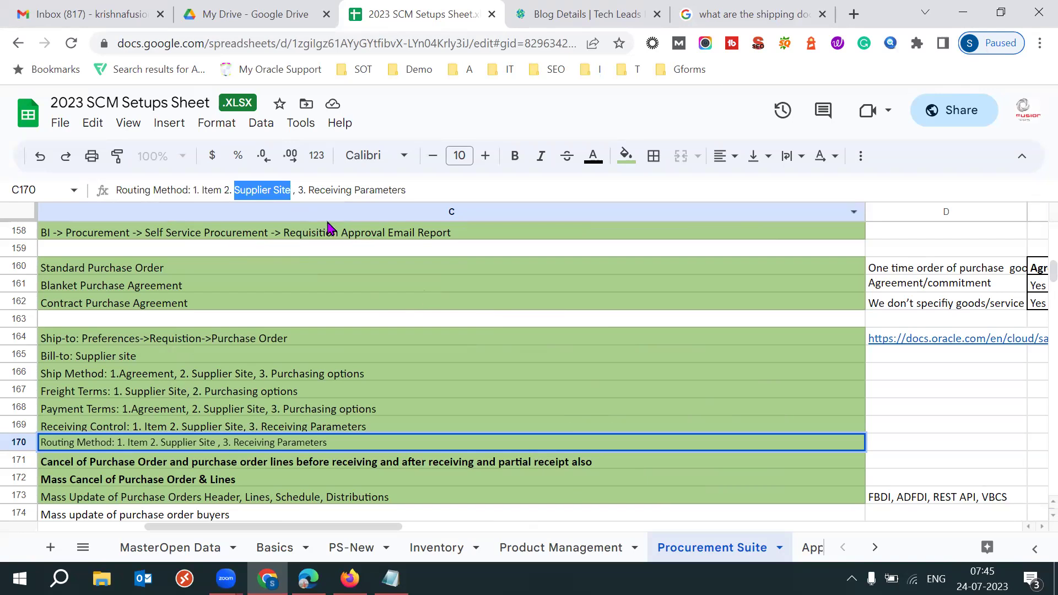
pyautogui.click(394, 193)
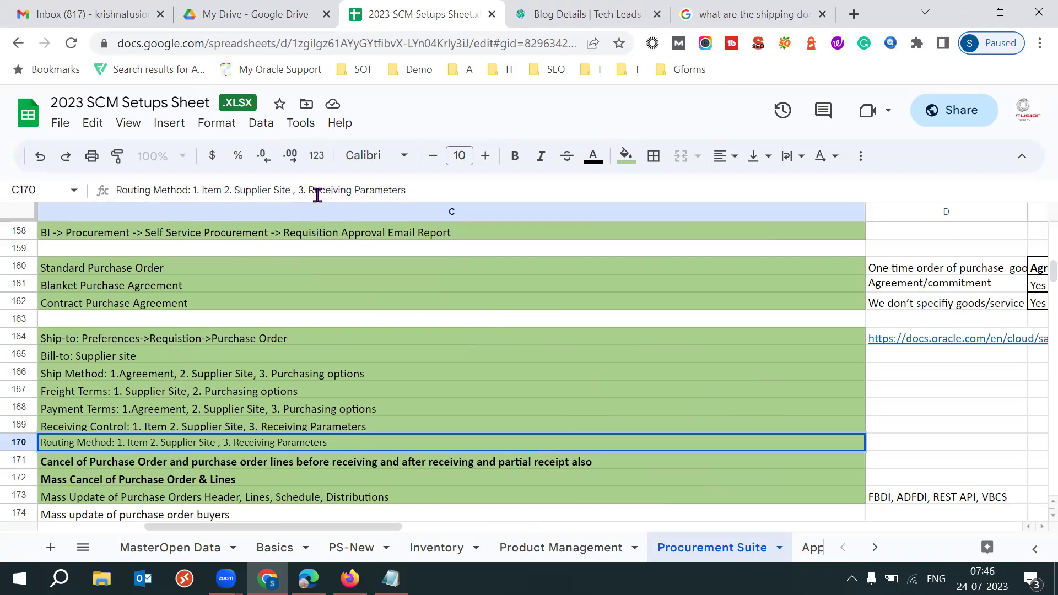
pyautogui.moveTo(308, 190); pyautogui.dragTo(414, 187)
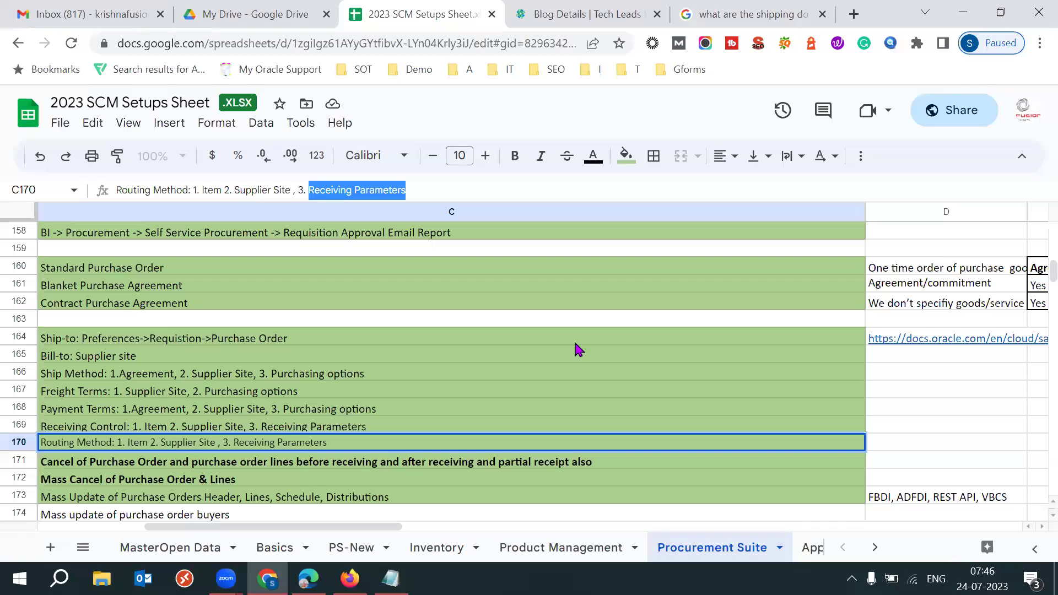
pyautogui.click(409, 392)
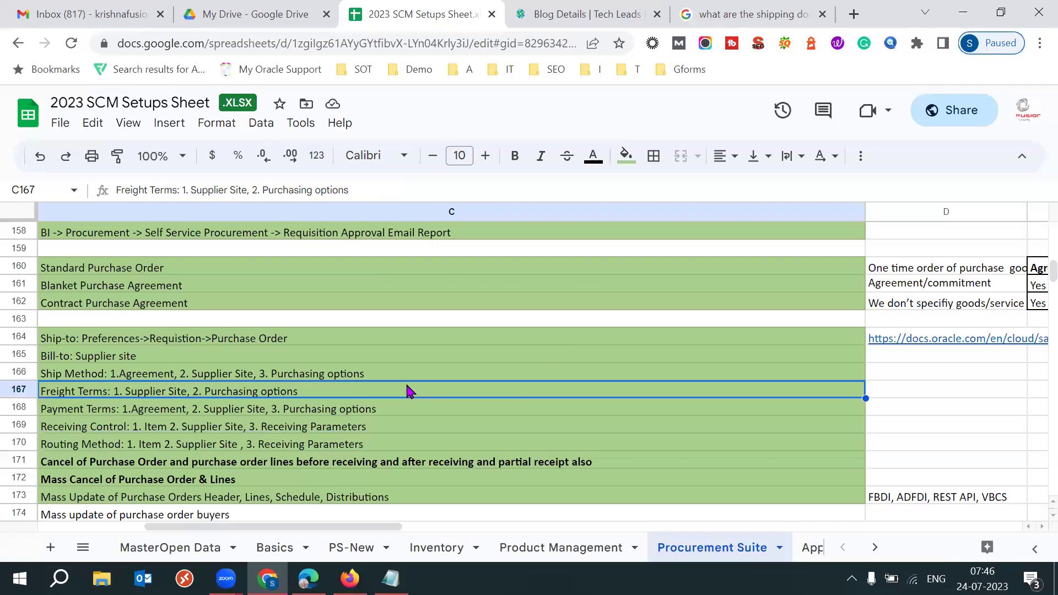
pyautogui.press('Left')
pyautogui.press('Left')
pyautogui.click(359, 339)
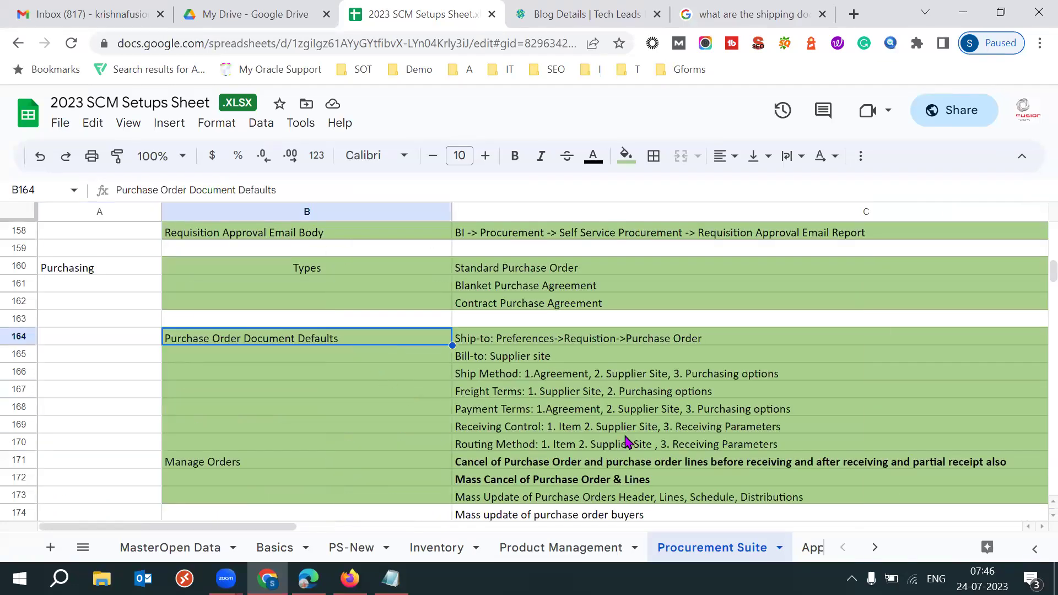
pyautogui.moveTo(536, 375); pyautogui.dragTo(512, 456)
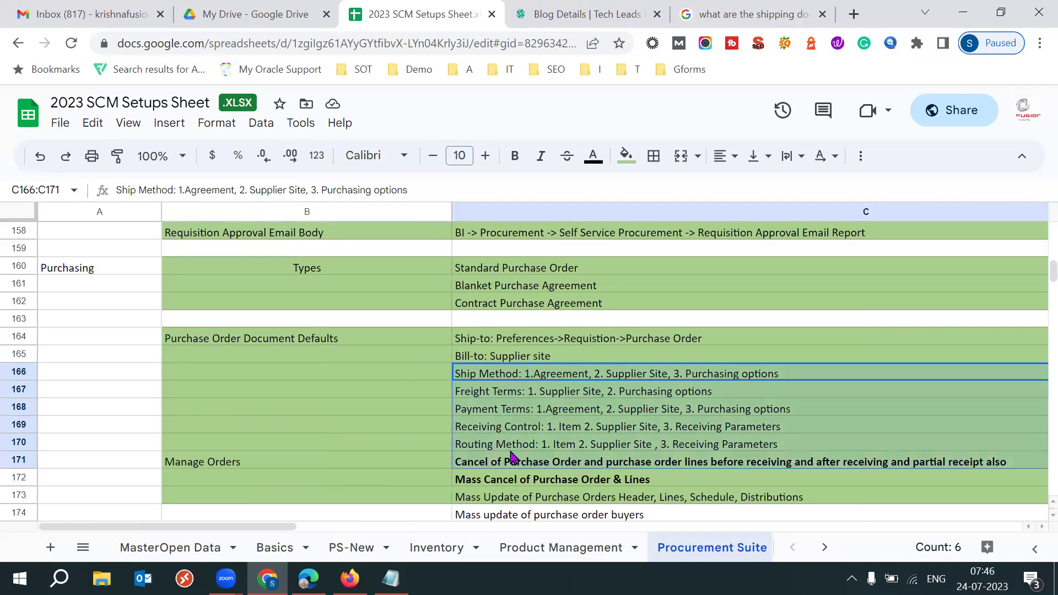
pyautogui.click(314, 344)
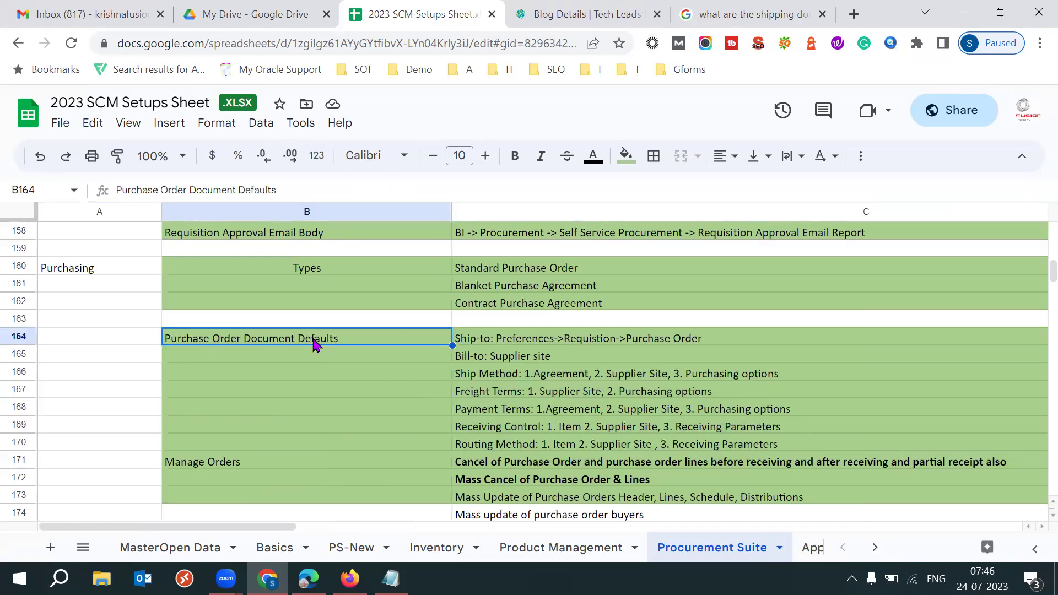
pyautogui.press('Left')
pyautogui.press('Up')
pyautogui.press('Up')
pyautogui.press('Up')
pyautogui.press('Up')
pyautogui.press('Up')
pyautogui.press('Up')
pyautogui.press('Up')
pyautogui.press('Up')
pyautogui.press('Up')
pyautogui.press('Up')
pyautogui.press('Up')
pyautogui.press('Up')
pyautogui.press('Up')
pyautogui.press('Up')
pyautogui.press('Up')
pyautogui.press('Up')
pyautogui.press('Up')
pyautogui.press('Up')
pyautogui.press('Up')
pyautogui.press('Up')
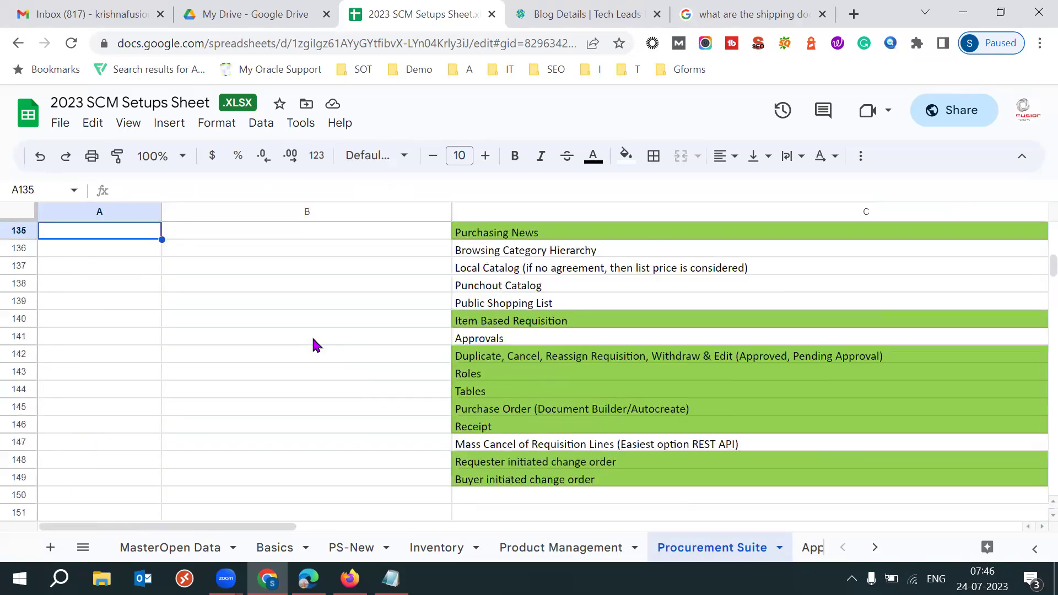
# Reach the Receiving Parameters entry at C49, then return to Oracle's Manage Receiving Parameters page
pyautogui.press('Up')
pyautogui.press('Up')
pyautogui.press('Up')
pyautogui.press('Up')
pyautogui.press('Up')
pyautogui.press('Up')
pyautogui.press('Up')
pyautogui.press('Up')
pyautogui.press('Up')
pyautogui.press('Up')
pyautogui.press('Up')
pyautogui.press('Up')
pyautogui.press('Up')
pyautogui.press('Up')
pyautogui.press('Up')
pyautogui.press('Up')
pyautogui.press('Up')
pyautogui.press('Up')
pyautogui.press('Up')
pyautogui.press('Up')
pyautogui.press('Up')
pyautogui.press('Up')
pyautogui.press('Up')
pyautogui.press('Up')
pyautogui.press('Up')
pyautogui.press('Up')
pyautogui.press('Up')
pyautogui.press('Up')
pyautogui.press('Up')
pyautogui.press('Up')
pyautogui.press('Up')
pyautogui.press('Up')
pyautogui.press('Up')
pyautogui.press('Up')
pyautogui.press('Up')
pyautogui.press('Up')
pyautogui.press('Up')
pyautogui.press('Up')
pyautogui.press('Up')
pyautogui.press('Up')
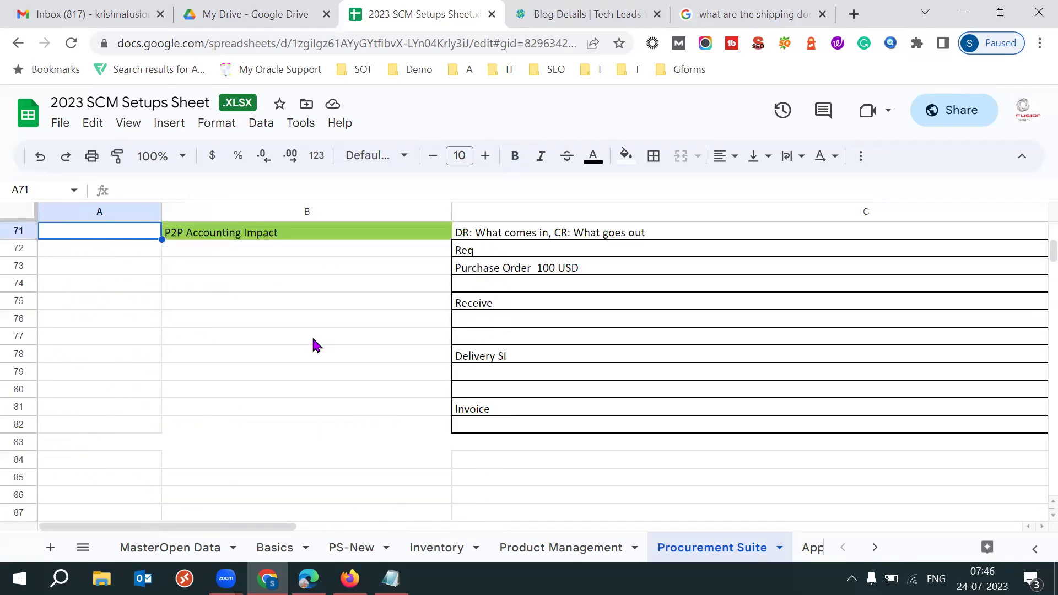
pyautogui.press('Up')
pyautogui.press('Up')
pyautogui.press('Up')
pyautogui.press('Up')
pyautogui.press('Up')
pyautogui.press('Up')
pyautogui.press('Up')
pyautogui.press('Up')
pyautogui.press('Up')
pyautogui.press('Up')
pyautogui.press('Up')
pyautogui.press('Up')
pyautogui.press('Up')
pyautogui.press('Up')
pyautogui.press('Up')
pyautogui.press('Up')
pyautogui.press('Up')
pyautogui.press('Up')
pyautogui.press('Up')
pyautogui.press('Up')
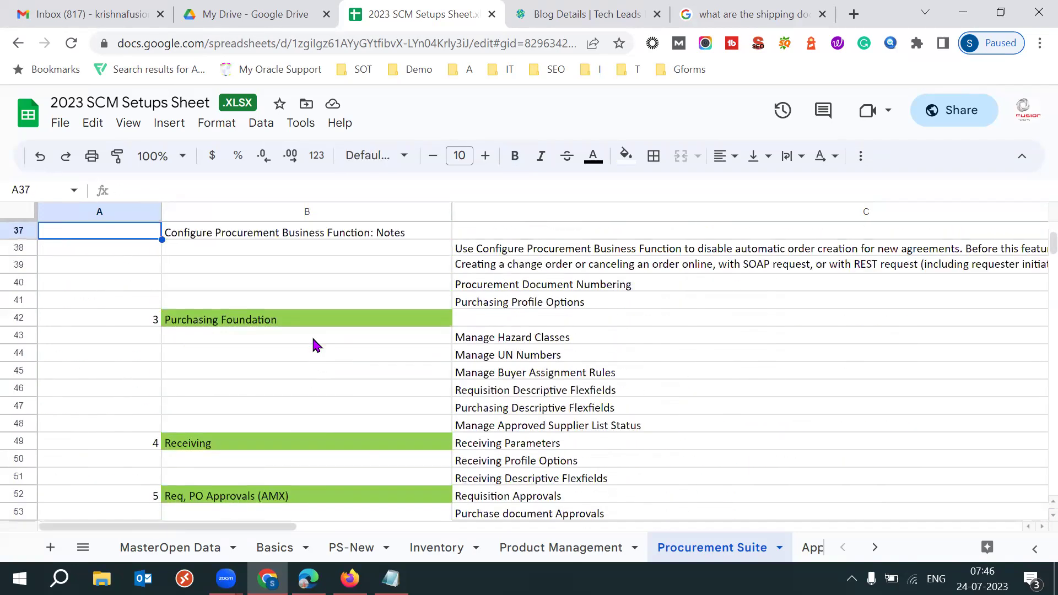
pyautogui.press('Up')
pyautogui.press('Up')
pyautogui.press('Up')
pyautogui.press('Down')
pyautogui.press('Down')
pyautogui.press('Down')
pyautogui.press('Down')
pyautogui.press('Down')
pyautogui.press('Down')
pyautogui.press('Down')
pyautogui.press('Down')
pyautogui.press('Down')
pyautogui.press('Down')
pyautogui.press('Down')
pyautogui.press('Down')
pyautogui.press('Down')
pyautogui.press('Down')
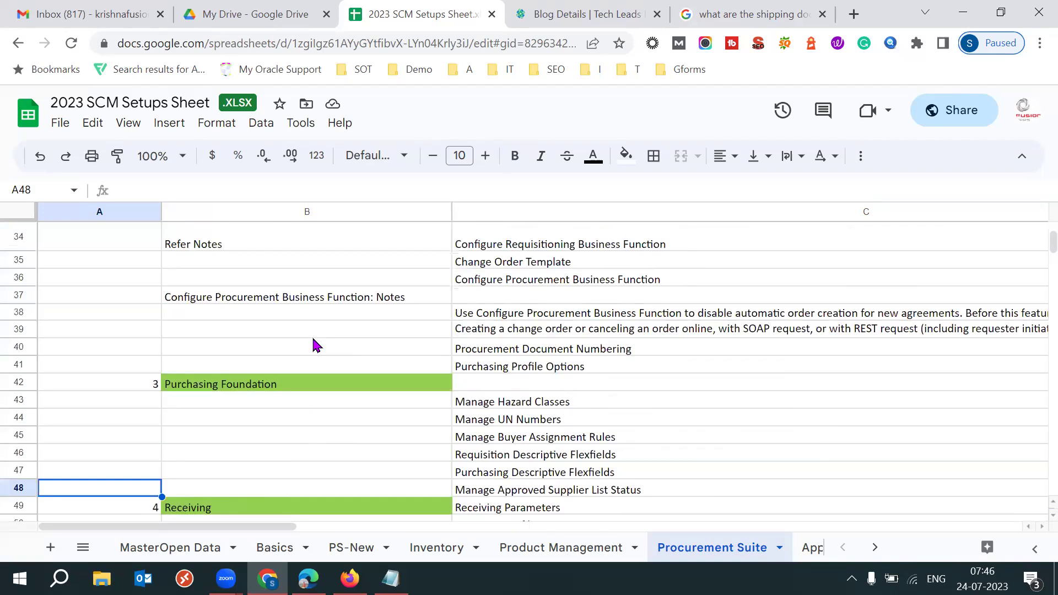
pyautogui.press('Down')
pyautogui.press('Down')
pyautogui.press('Down')
pyautogui.press('Down')
pyautogui.press('Down')
pyautogui.press('Down')
pyautogui.press('Down')
pyautogui.press('Down')
pyautogui.press('Down')
pyautogui.press('Down')
pyautogui.press('Down')
pyautogui.press('Down')
pyautogui.press('Down')
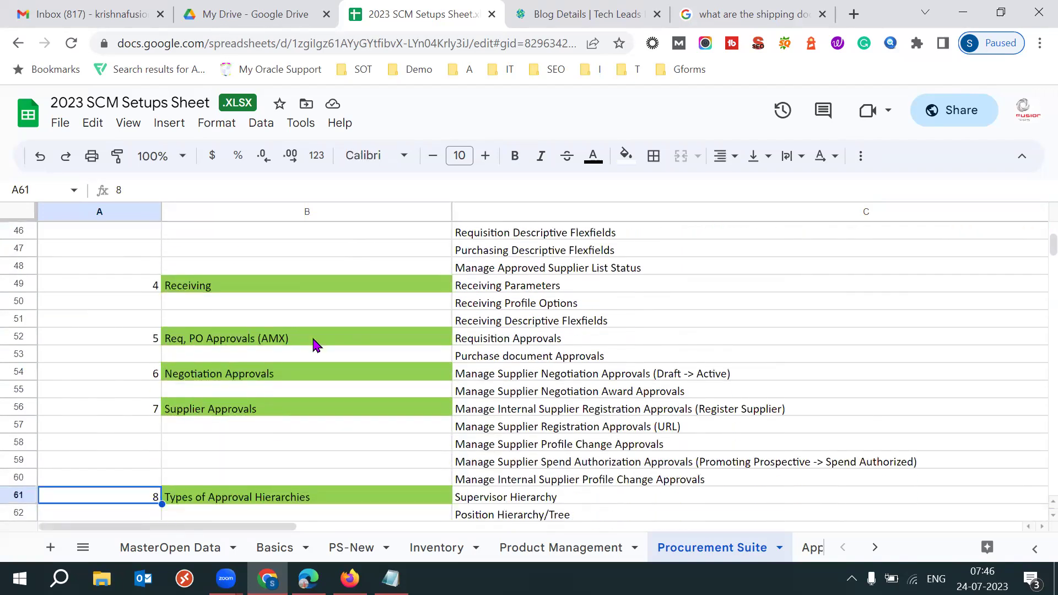
pyautogui.press('Up')
pyautogui.press('Up')
pyautogui.press('Up')
pyautogui.press('Up')
pyautogui.press('Up')
pyautogui.press('Up')
pyautogui.press('Up')
pyautogui.press('Up')
pyautogui.press('Up')
pyautogui.press('Up')
pyautogui.press('Up')
pyautogui.press('Up')
pyautogui.press('Up')
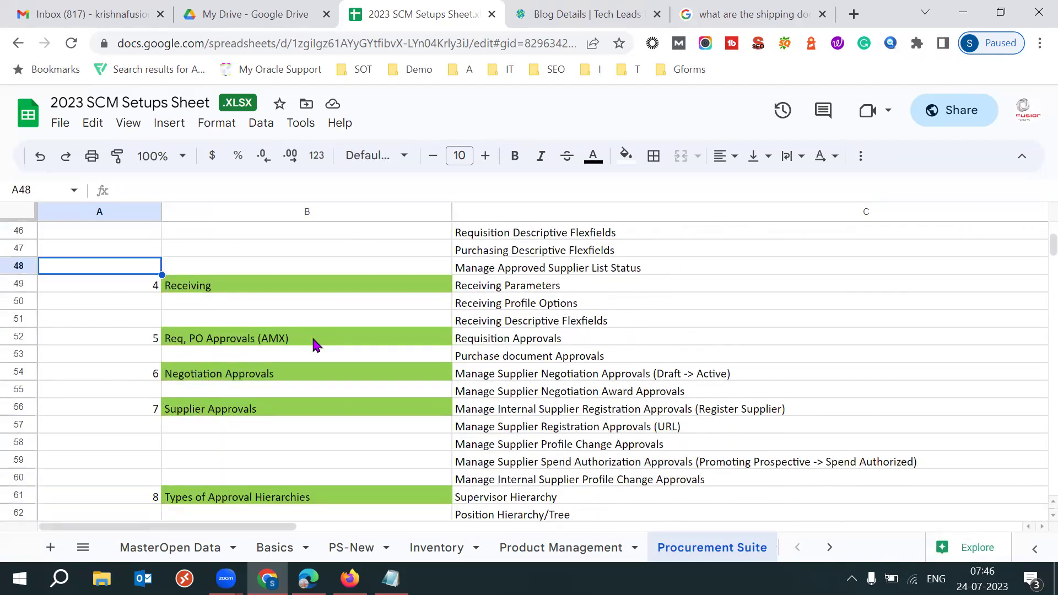
pyautogui.press('Down')
pyautogui.press('Right')
pyautogui.press('Right')
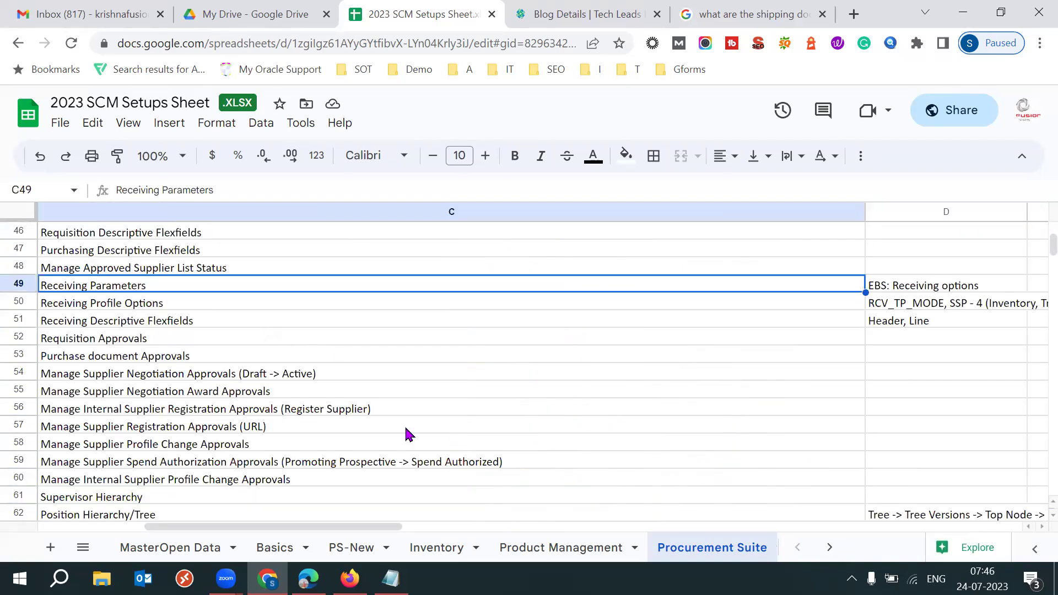
pyautogui.click(349, 578)
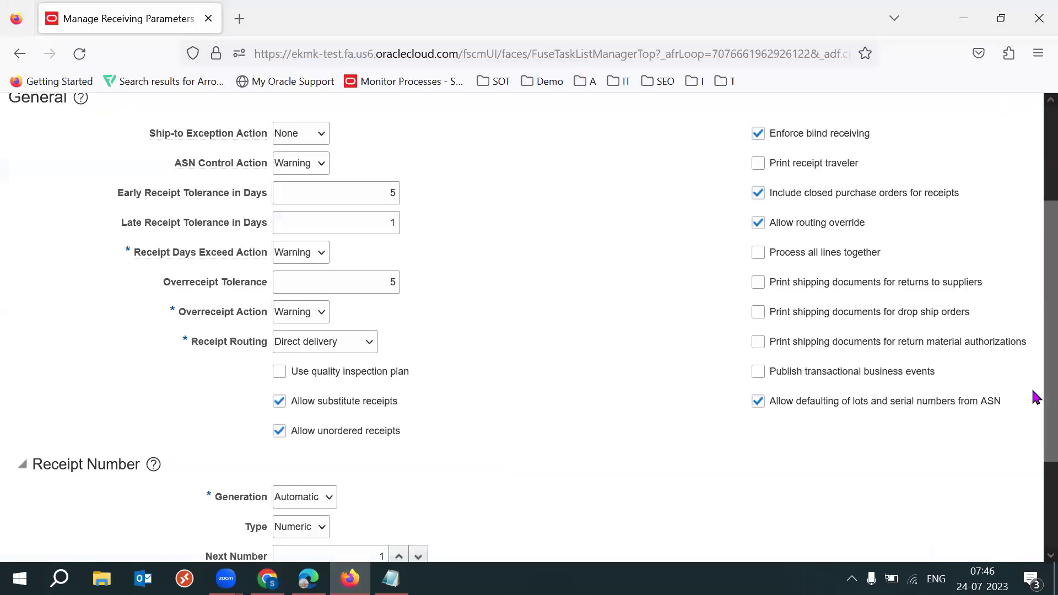
# Look over the receiving parameters, save and close them, and return to the setup sheet
pyautogui.scroll(-3, 1033, 419)
pyautogui.scroll(-1, 937, 451)
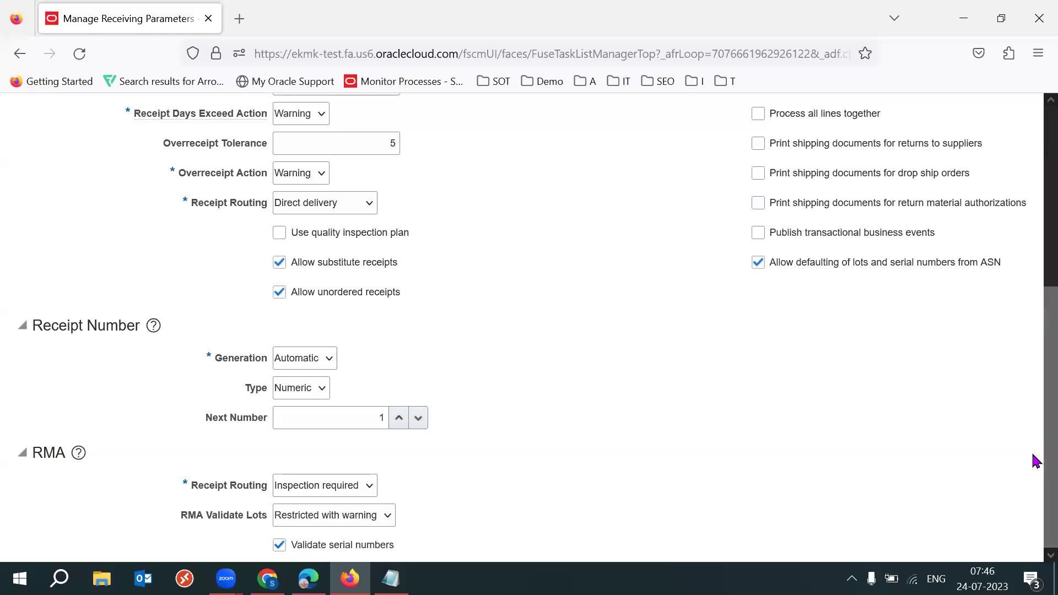
pyautogui.scroll(6, 1035, 369)
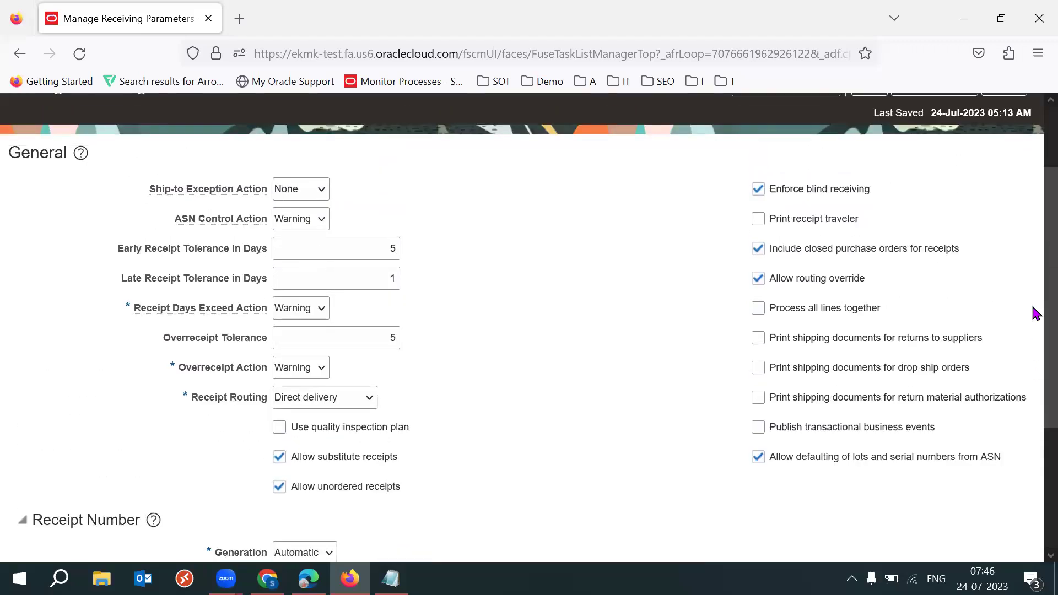
pyautogui.scroll(-5, 1032, 419)
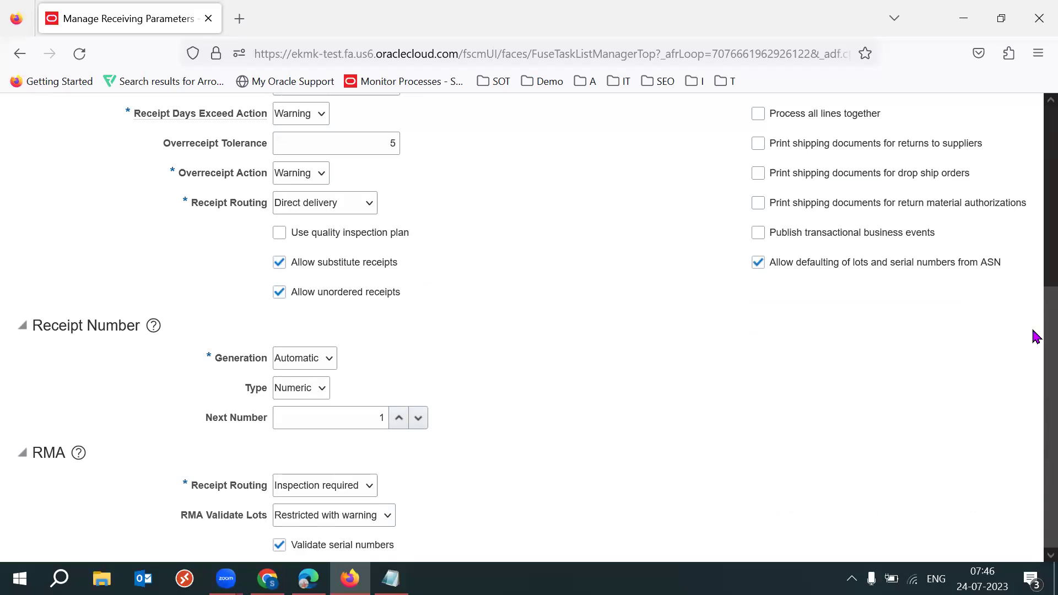
pyautogui.scroll(6, 1032, 375)
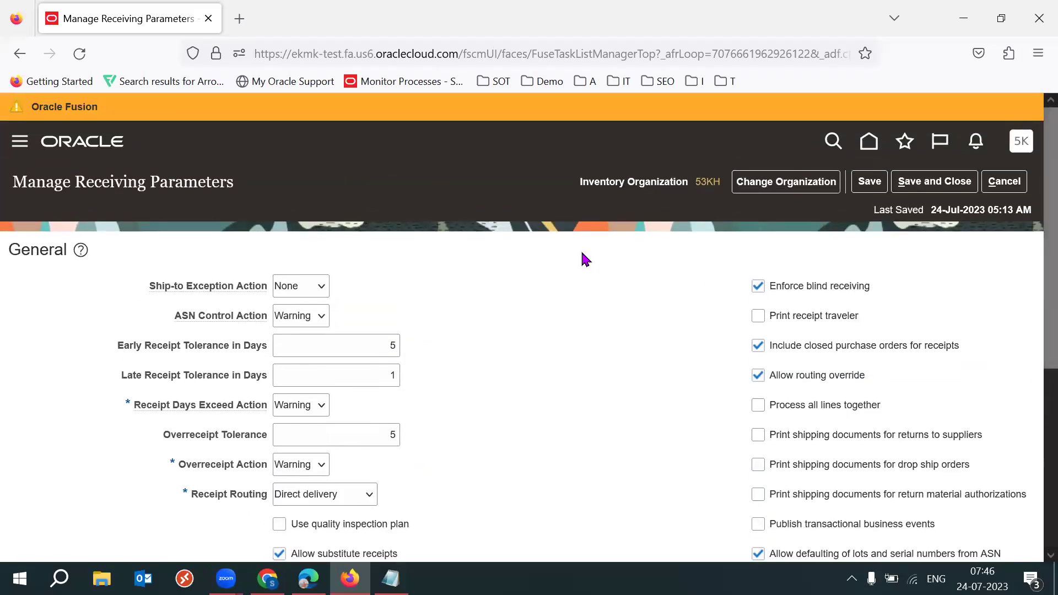
pyautogui.click(934, 182)
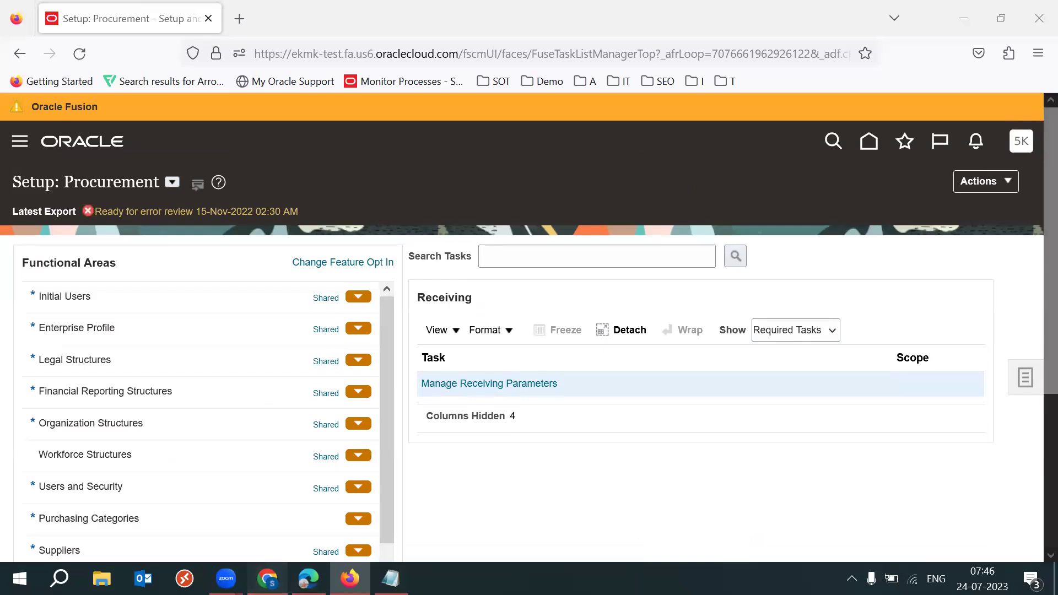
pyautogui.hotkey('alt', 'Tab')
# Review the Receiving Profile Options entry across cells B50 and C50
pyautogui.click(185, 304)
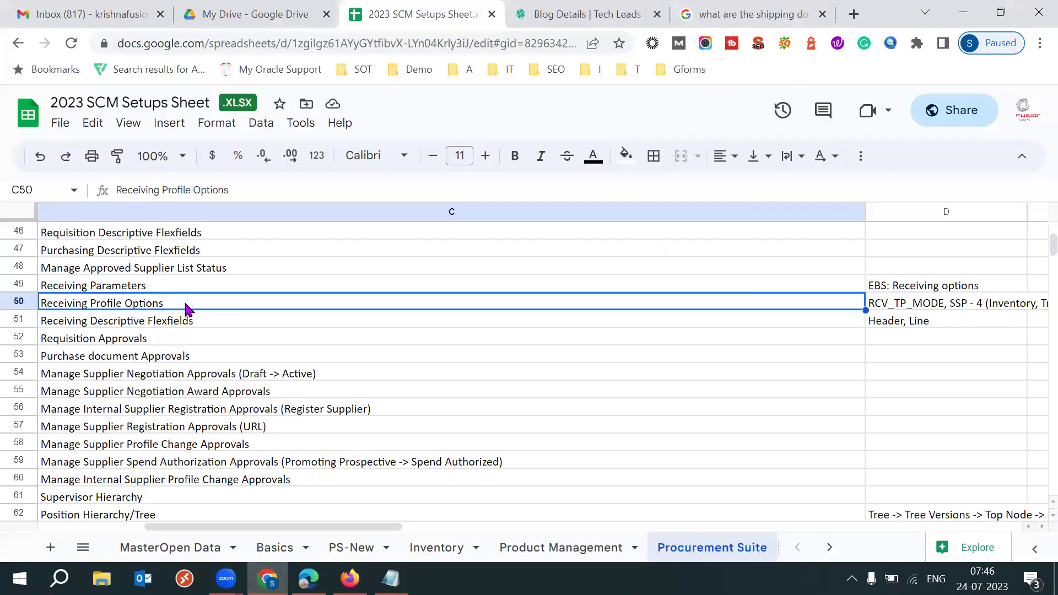
pyautogui.press('Left')
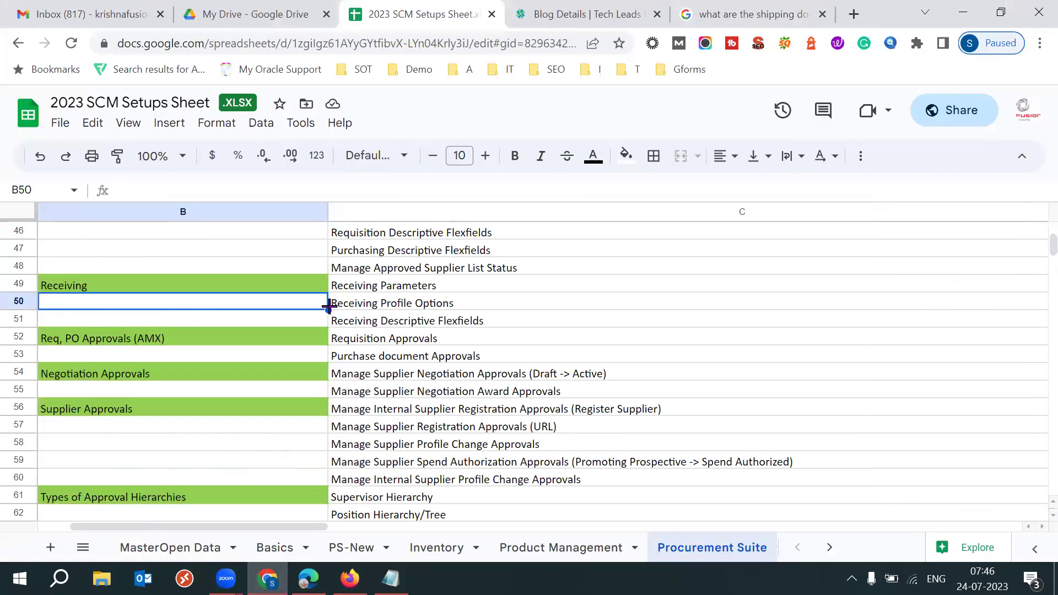
pyautogui.click(355, 308)
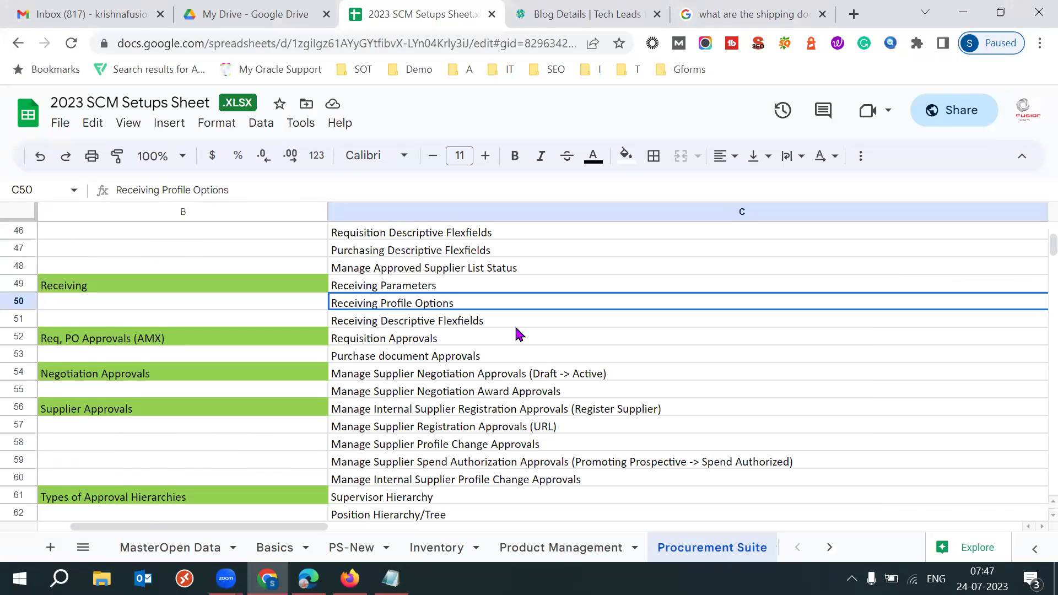
# Show All Tasks in the Receiving task list and open Manage Receiving Profile Options
pyautogui.click(349, 578)
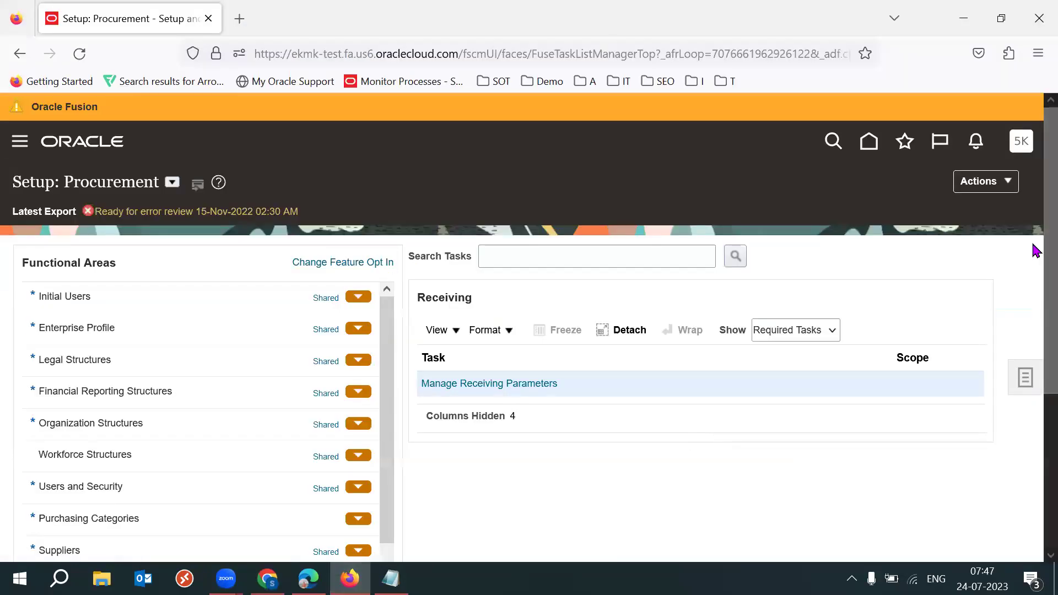
pyautogui.scroll(-1, 1032, 248)
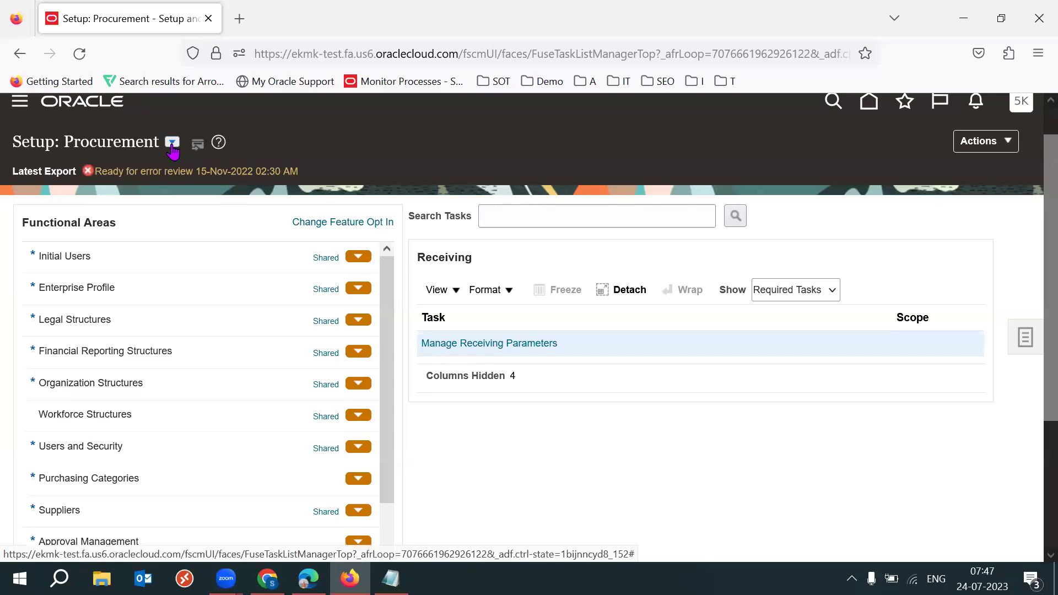
pyautogui.scroll(-3, 1035, 299)
pyautogui.scroll(-1, 1034, 299)
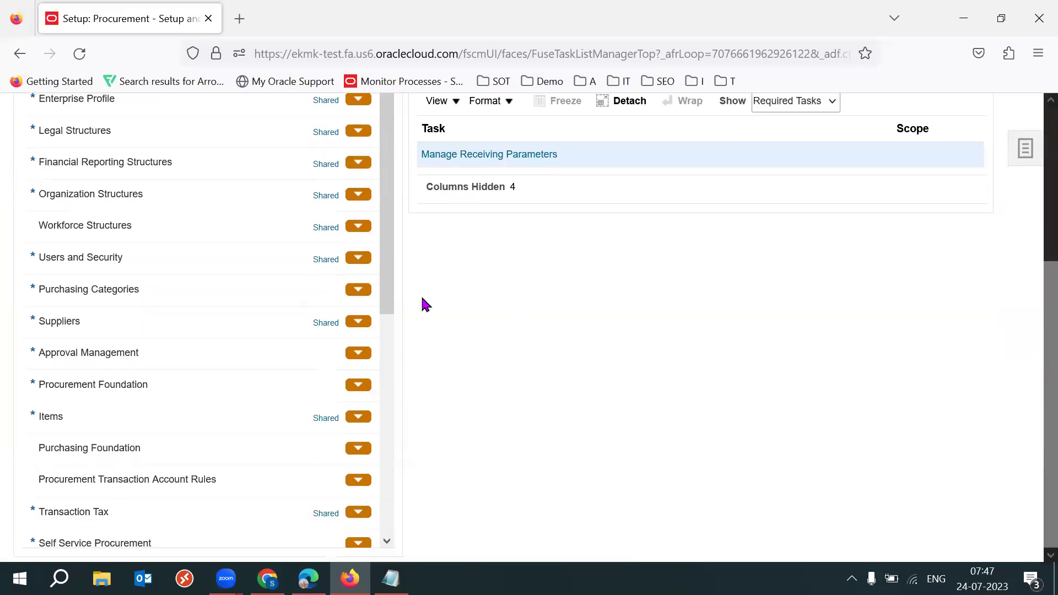
pyautogui.moveTo(384, 274); pyautogui.dragTo(401, 366)
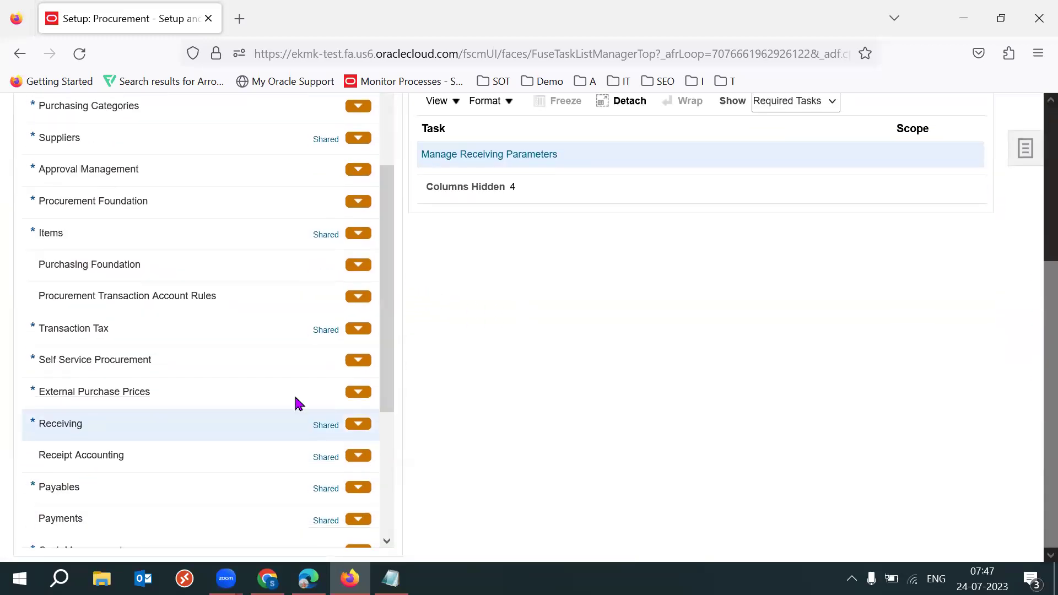
pyautogui.click(785, 105)
pyautogui.click(777, 122)
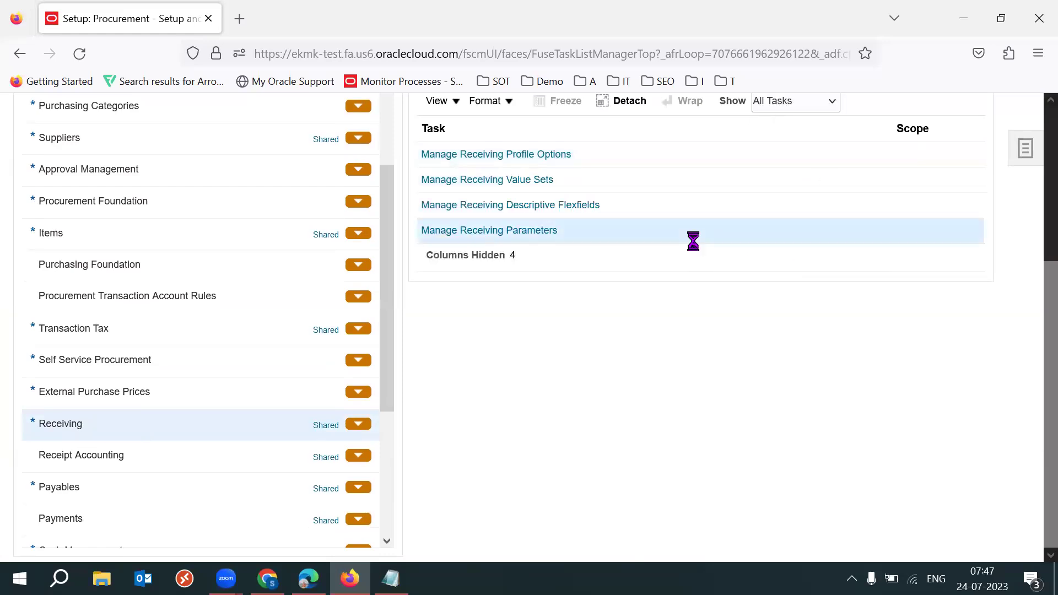
pyautogui.scroll(1, 1033, 328)
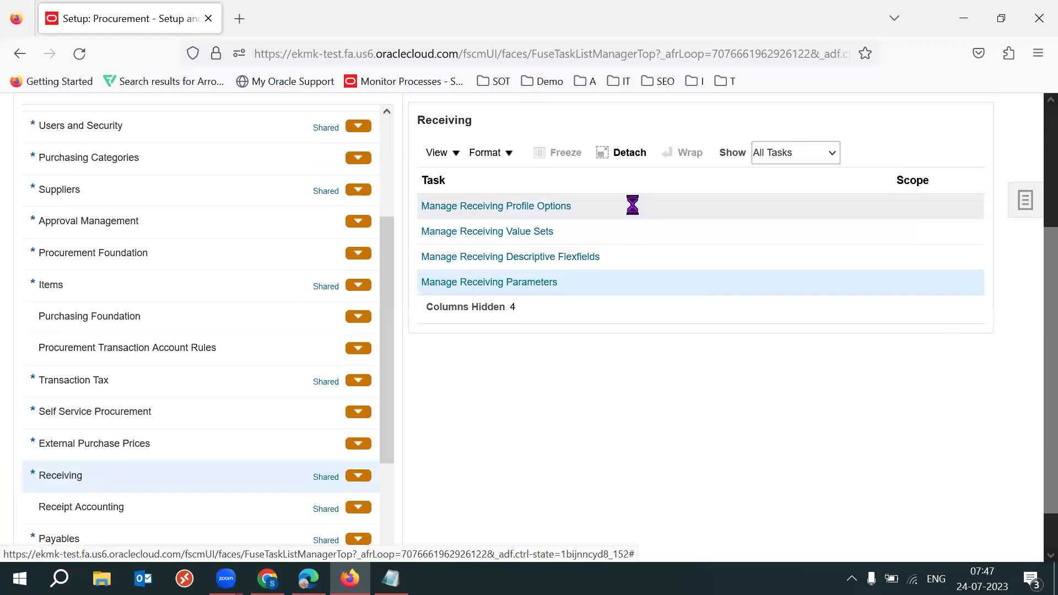
pyautogui.click(546, 205)
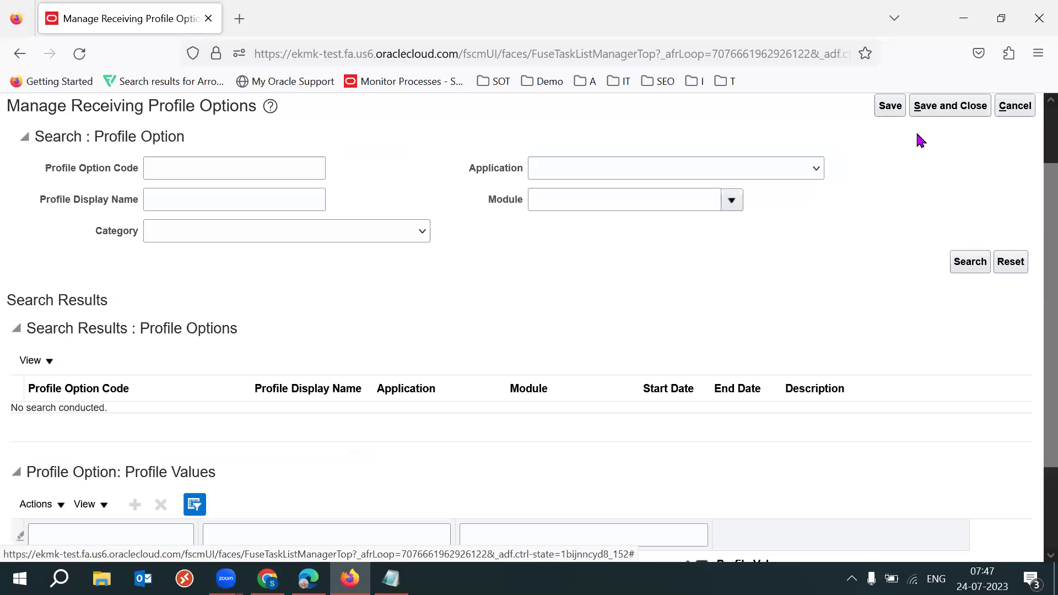
# Search all receiving profile options and load the profile values for RCV_TP_MODE
pyautogui.click(970, 262)
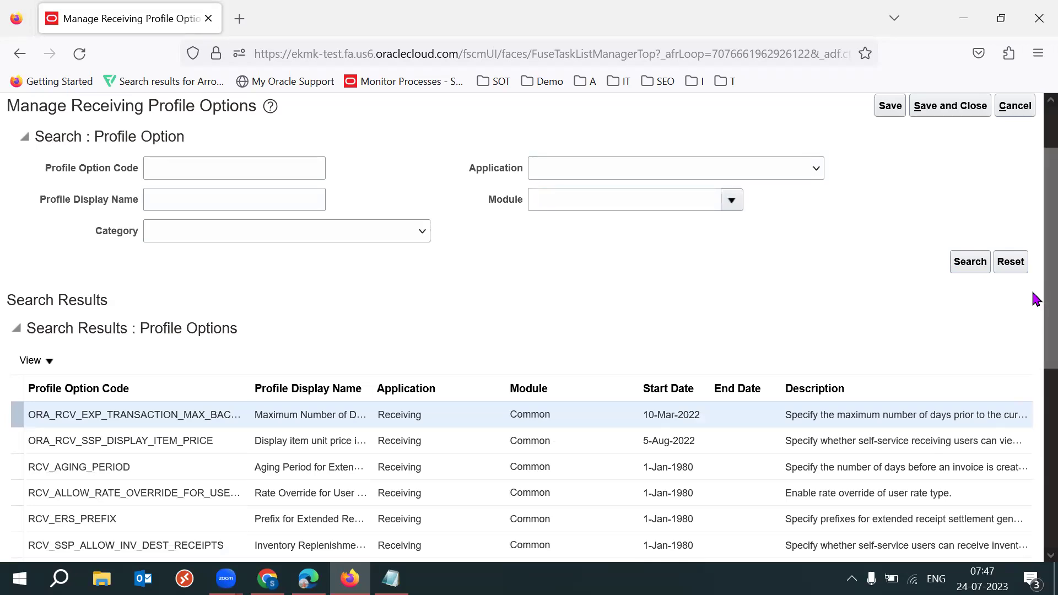
pyautogui.scroll(-2, 1033, 314)
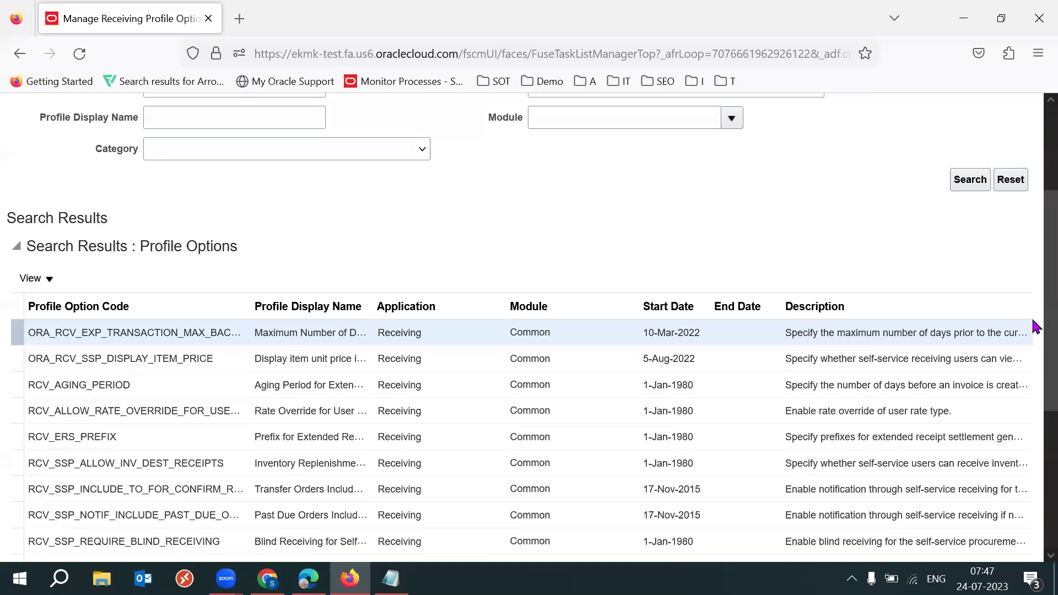
pyautogui.scroll(-2, 1033, 342)
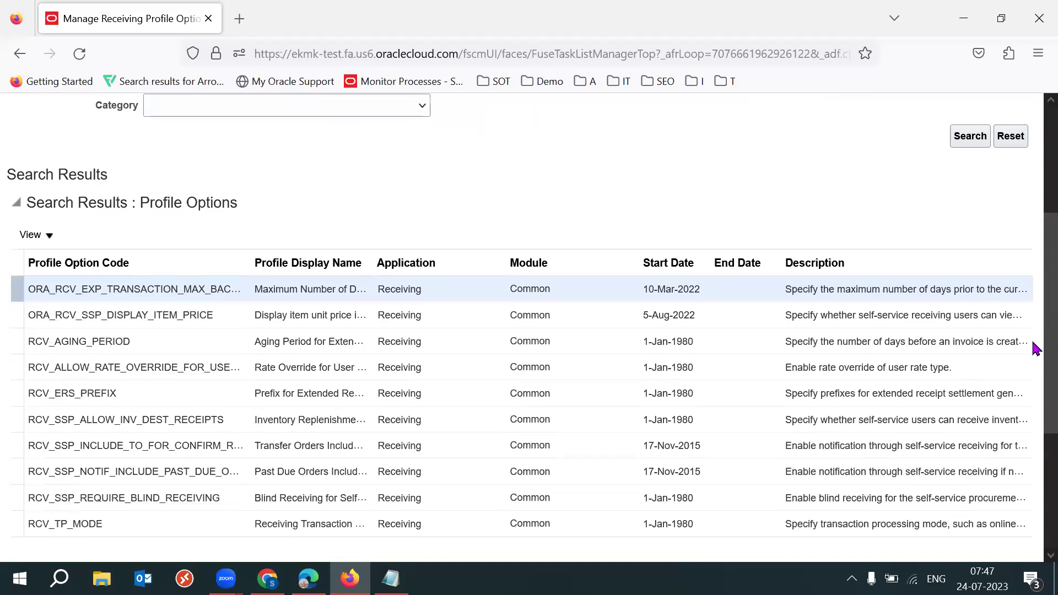
pyautogui.scroll(-2, 1033, 375)
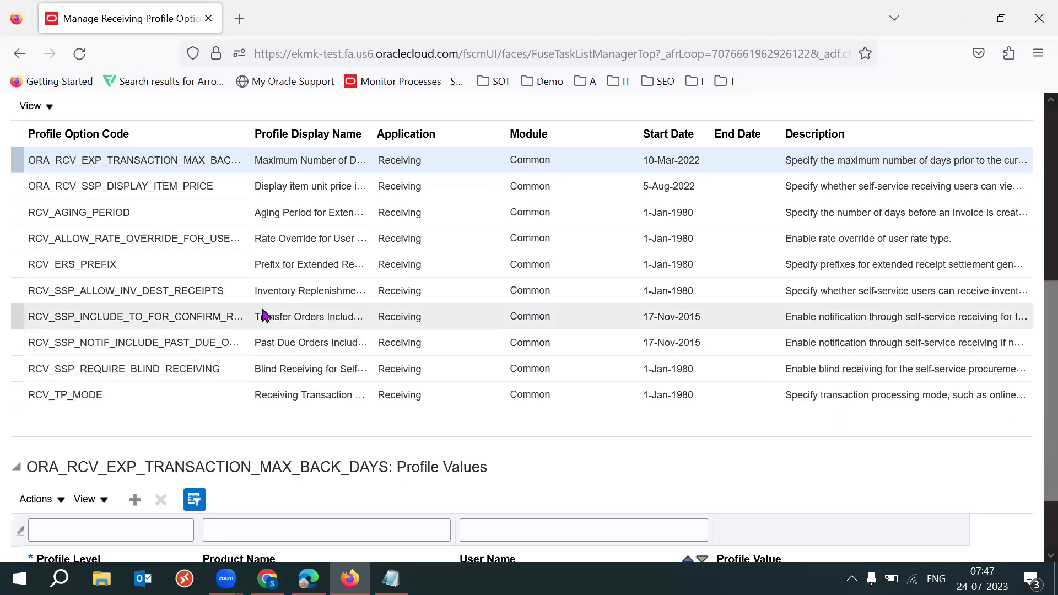
pyautogui.click(205, 294)
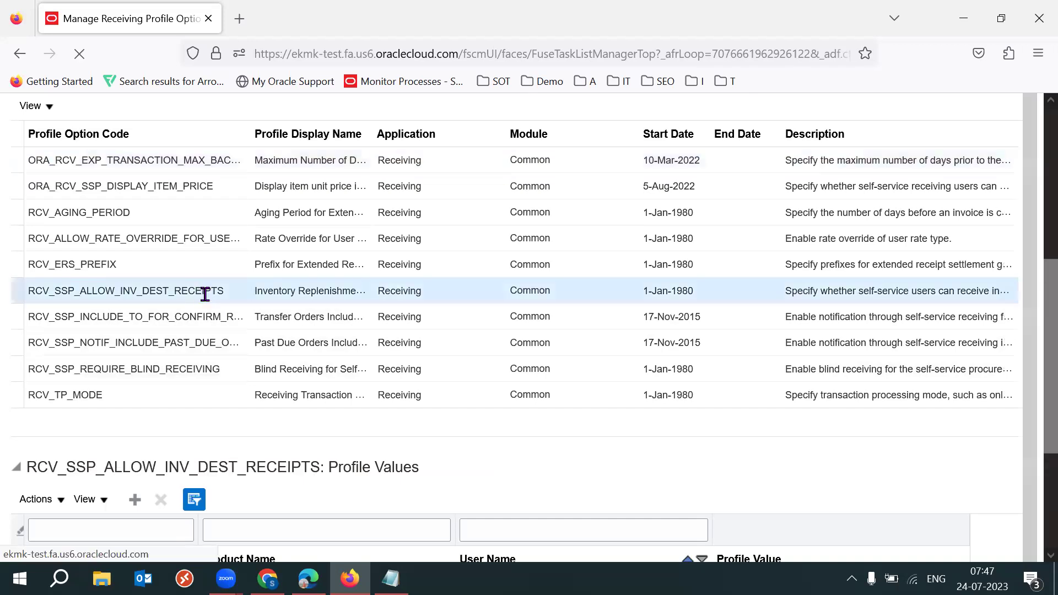
pyautogui.click(160, 391)
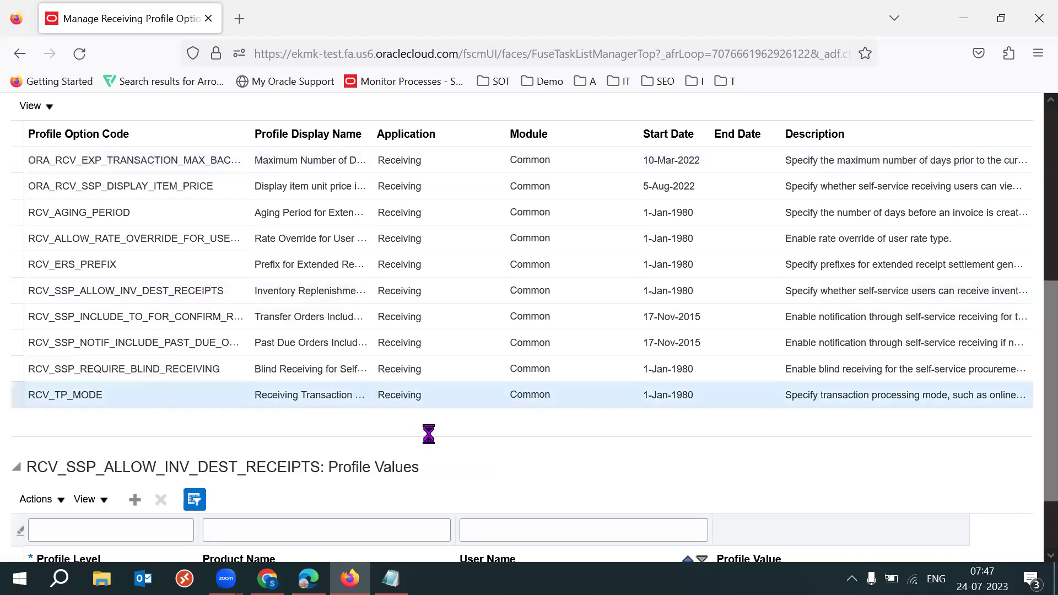
# Check RCV_TP_MODE's Site and User values, leaving Site at On line, then return to the sheet
pyautogui.doubleClick(139, 396)
pyautogui.scroll(-2, 1036, 358)
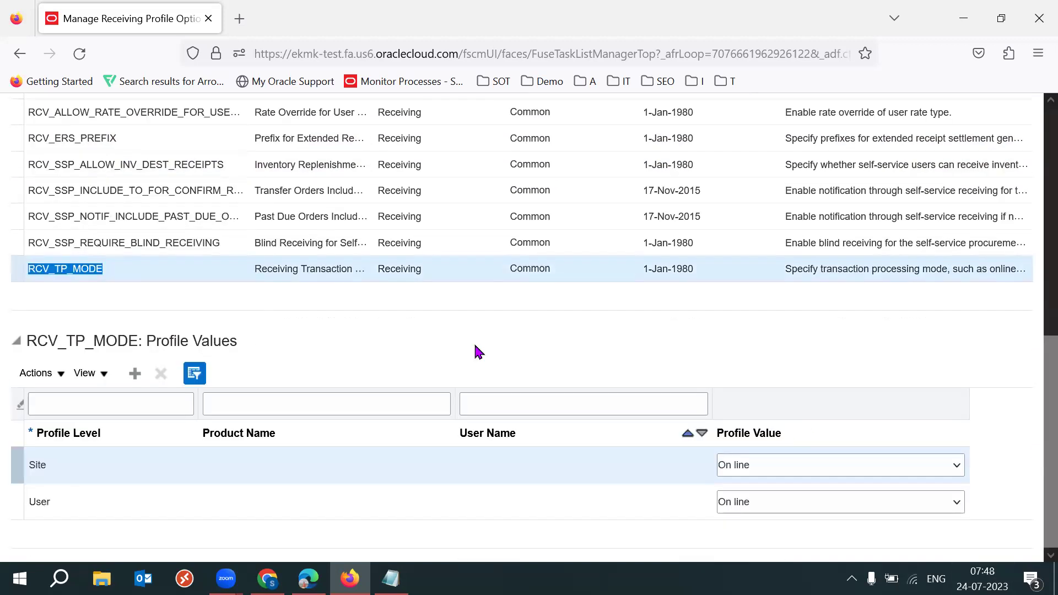
pyautogui.click(384, 343)
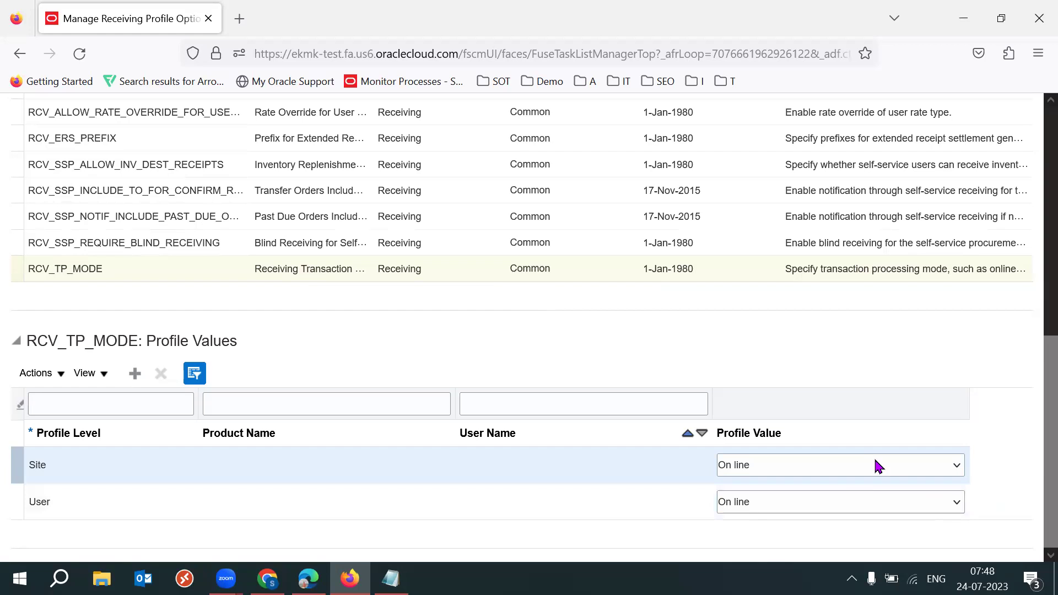
pyautogui.click(861, 470)
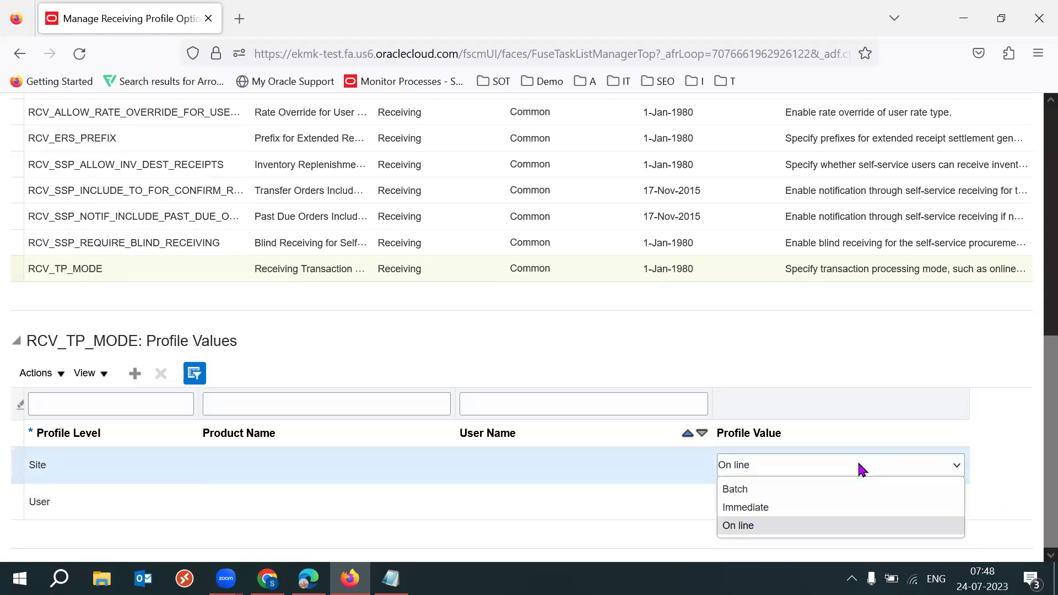
pyautogui.click(220, 498)
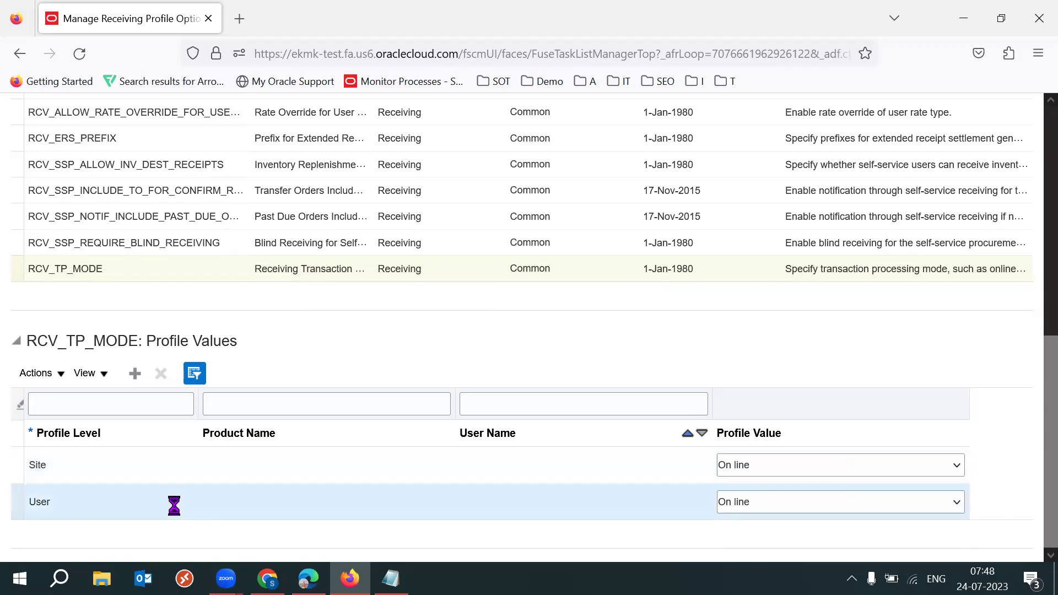
pyautogui.click(97, 461)
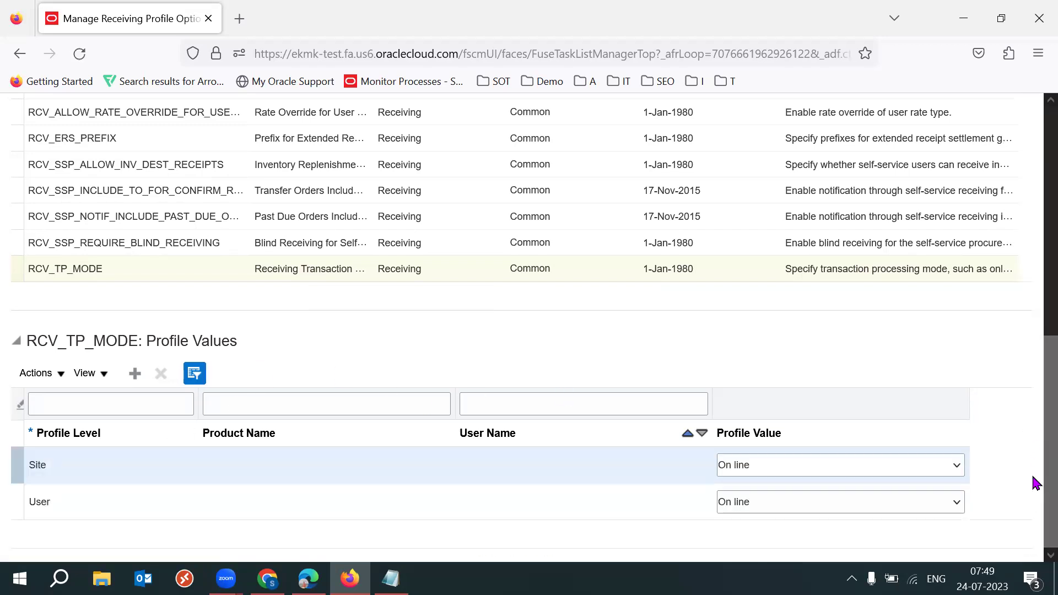
pyautogui.click(840, 467)
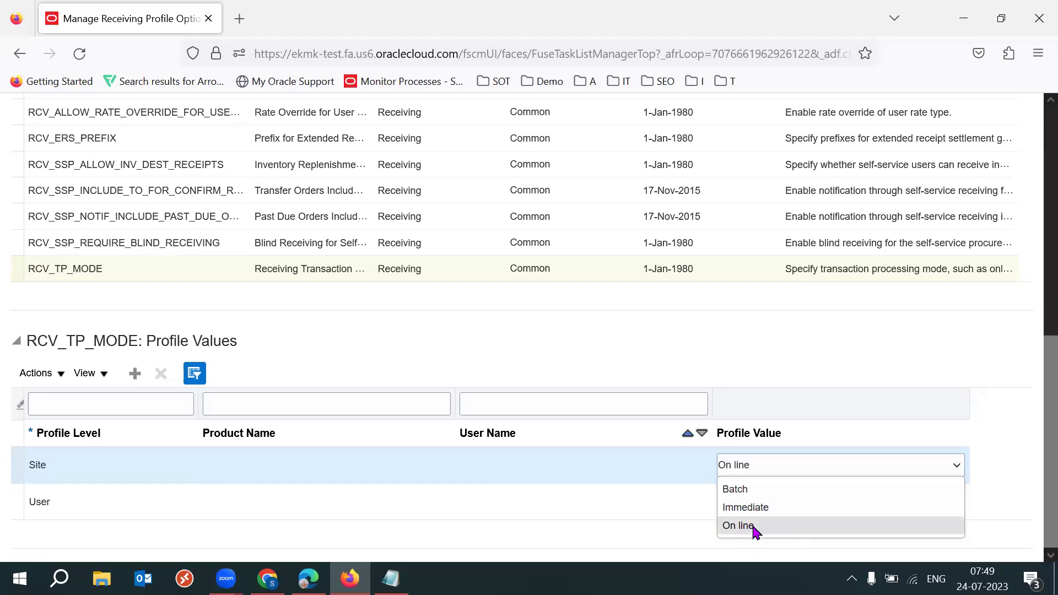
pyautogui.click(267, 579)
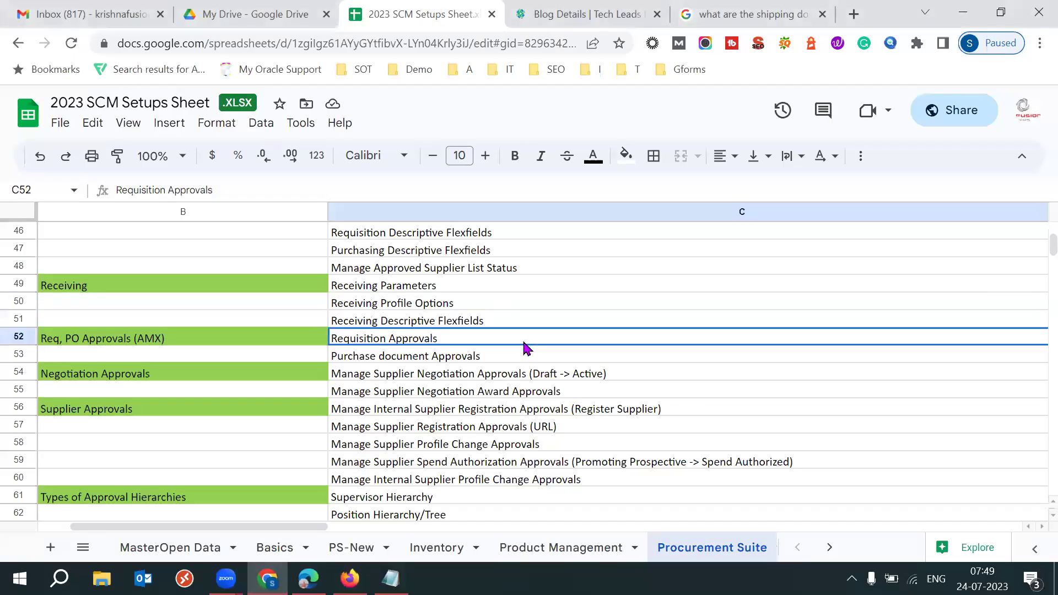
# Select the Online and Immediate rows of the TP Mode table with their results
pyautogui.press('Right')
pyautogui.press('Right')
pyautogui.click(632, 324)
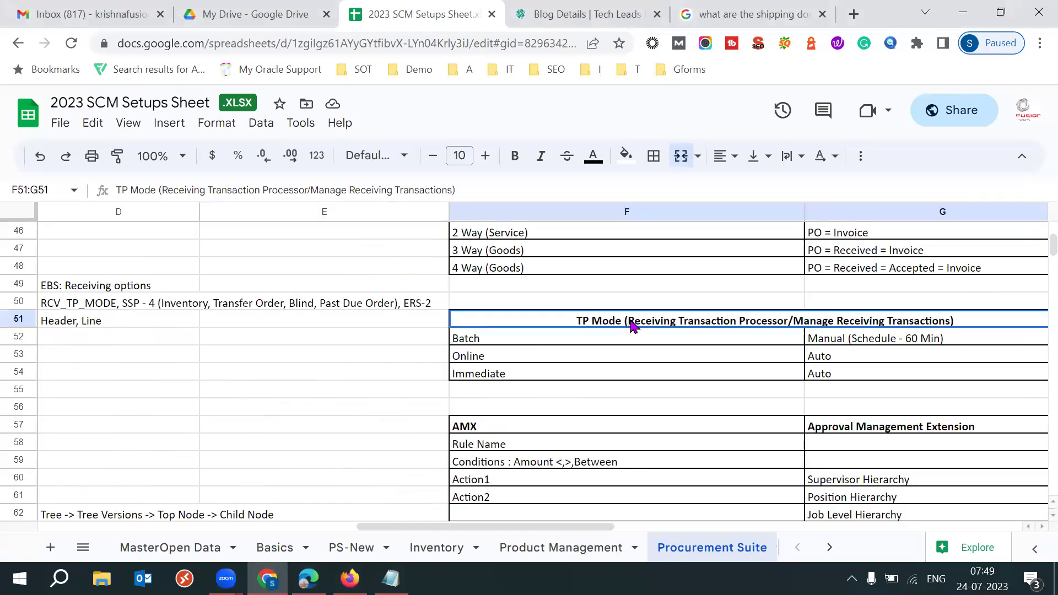
pyautogui.click(537, 362)
pyautogui.keyDown('shift'); pyautogui.click(851, 358); pyautogui.keyUp('shift')
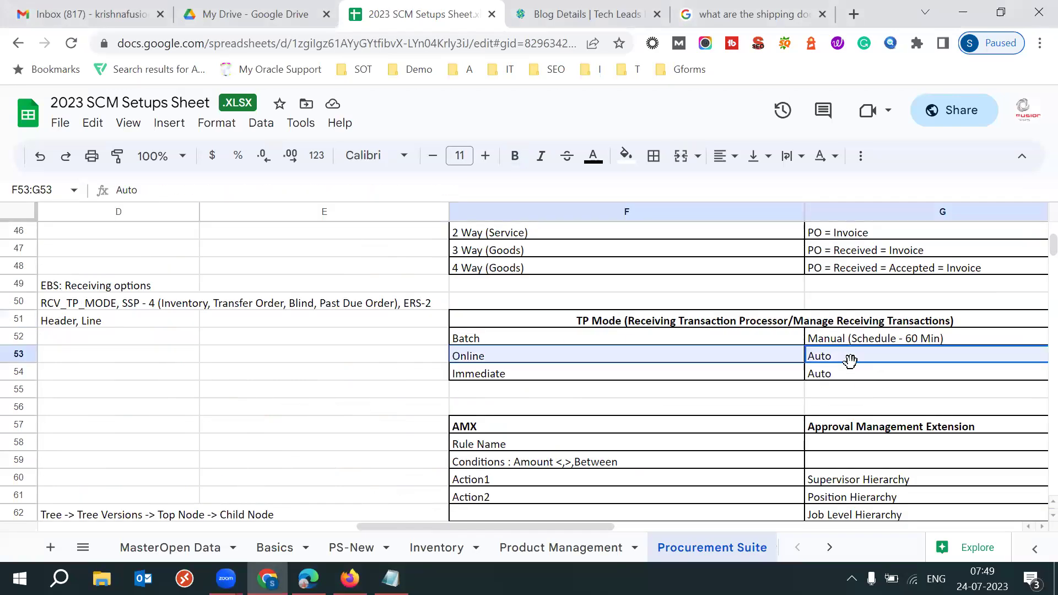
pyautogui.keyDown('ctrl'); pyautogui.click(829, 376); pyautogui.keyUp('ctrl')
pyautogui.moveTo(679, 379); pyautogui.dragTo(890, 380)
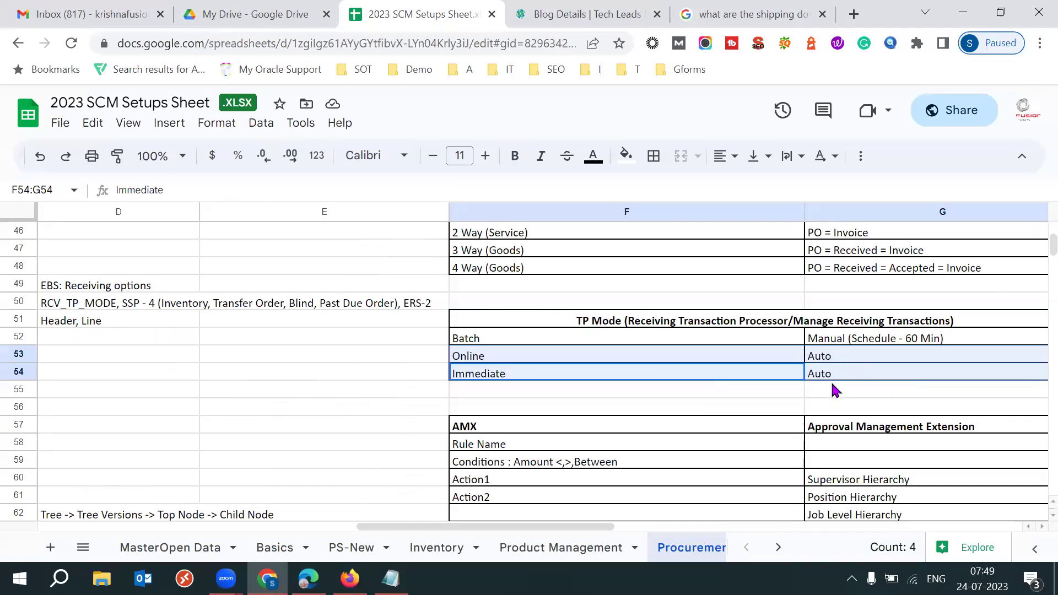
# Select F53:G54 for Online and Immediate and add the Online error note in H53
pyautogui.click(548, 359)
pyautogui.click(536, 374)
pyautogui.click(512, 361)
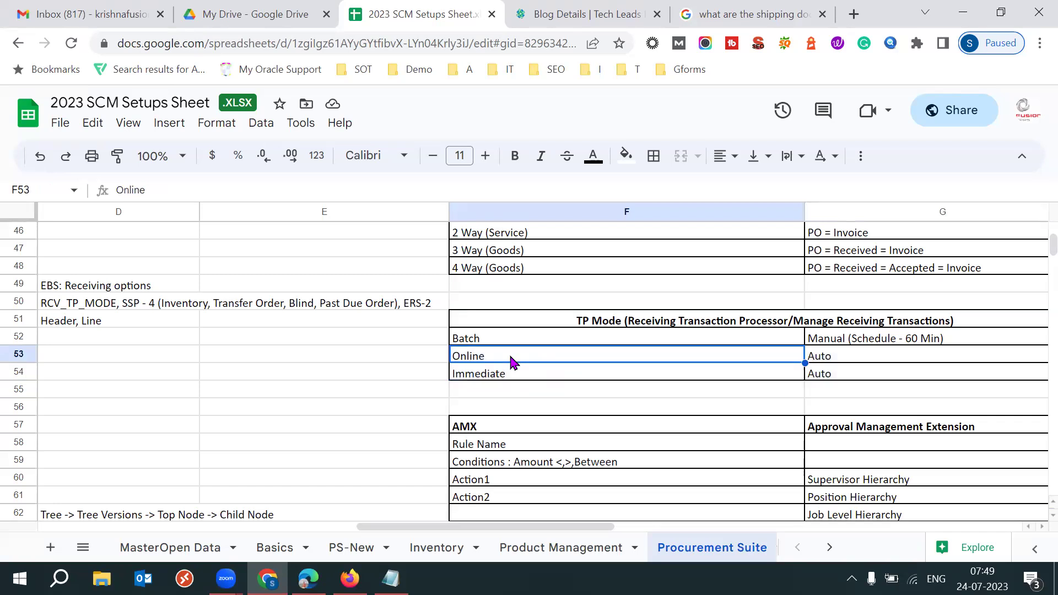
pyautogui.hotkey('shift', 'Down')
pyautogui.hotkey('shift', 'Right')
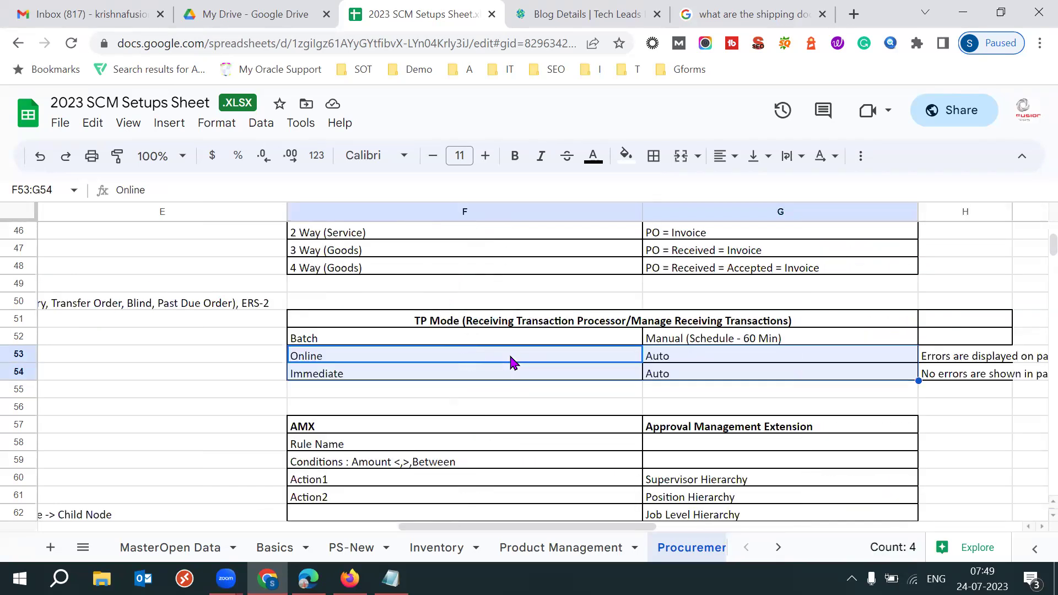
pyautogui.keyDown('ctrl'); pyautogui.click(978, 359); pyautogui.keyUp('ctrl')
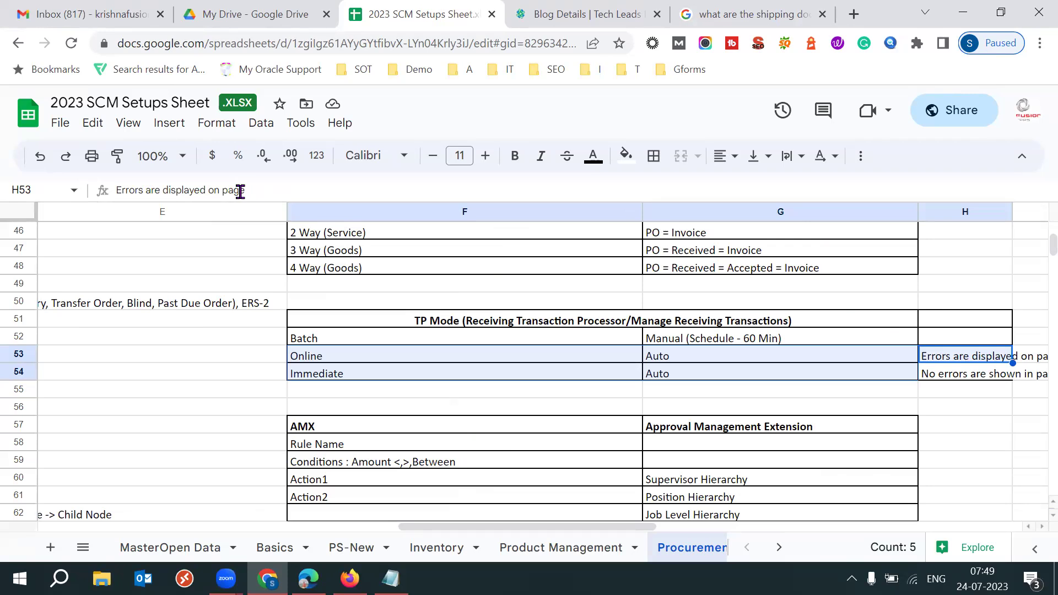
# Read the Immediate error note in H54, marking RCV_TRANSACTION_INTERFACE, then reselect F53:G54
pyautogui.keyDown('ctrl'); pyautogui.click(380, 374); pyautogui.keyUp('ctrl')
pyautogui.keyDown('ctrl'); pyautogui.click(380, 375); pyautogui.keyUp('ctrl')
pyautogui.keyDown('ctrl'); pyautogui.click(955, 373); pyautogui.keyUp('ctrl')
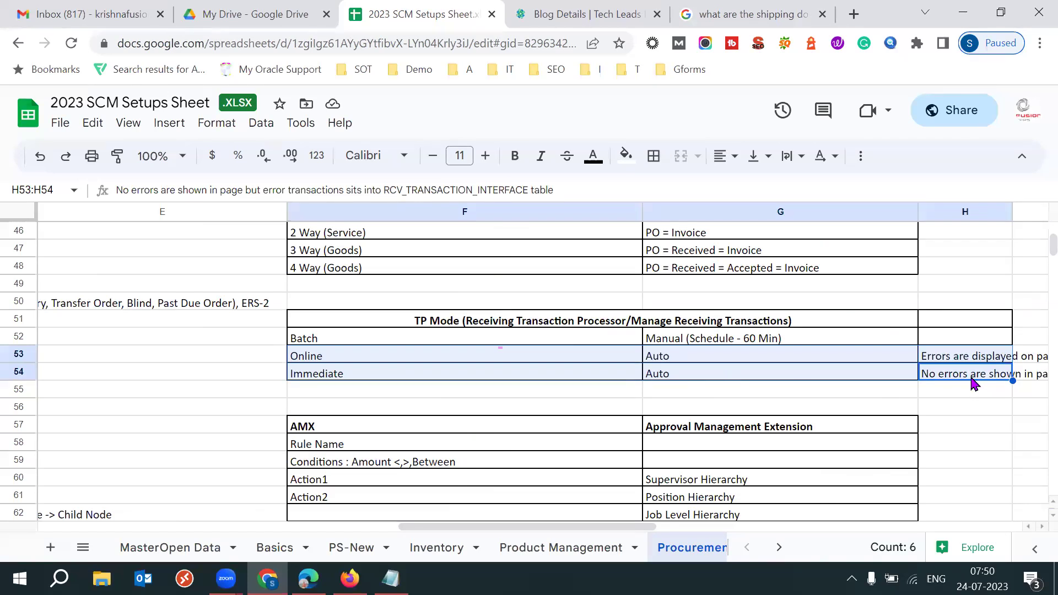
pyautogui.moveTo(384, 190); pyautogui.dragTo(528, 190)
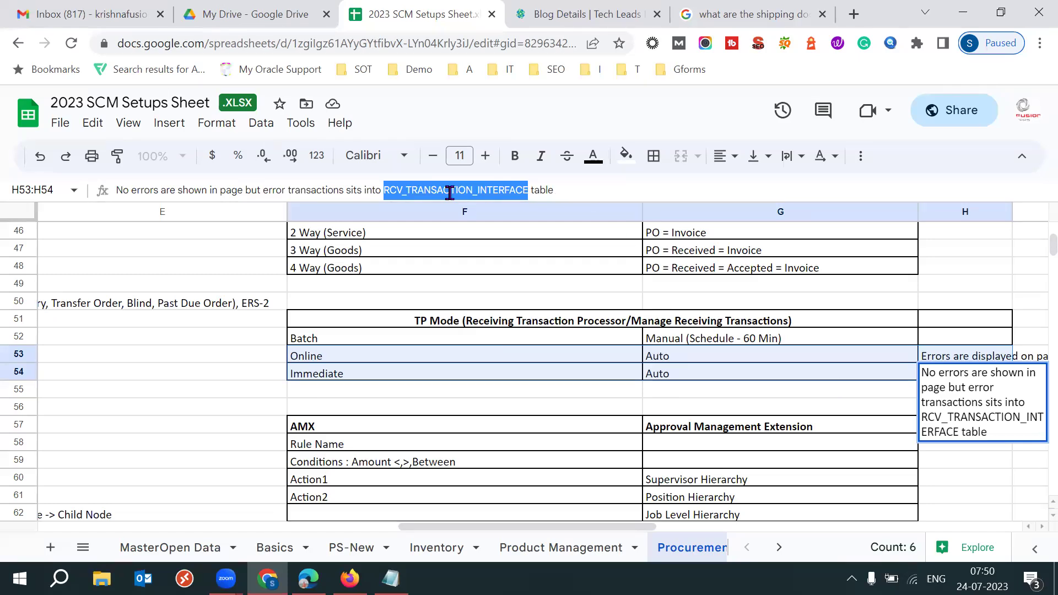
pyautogui.click(356, 358)
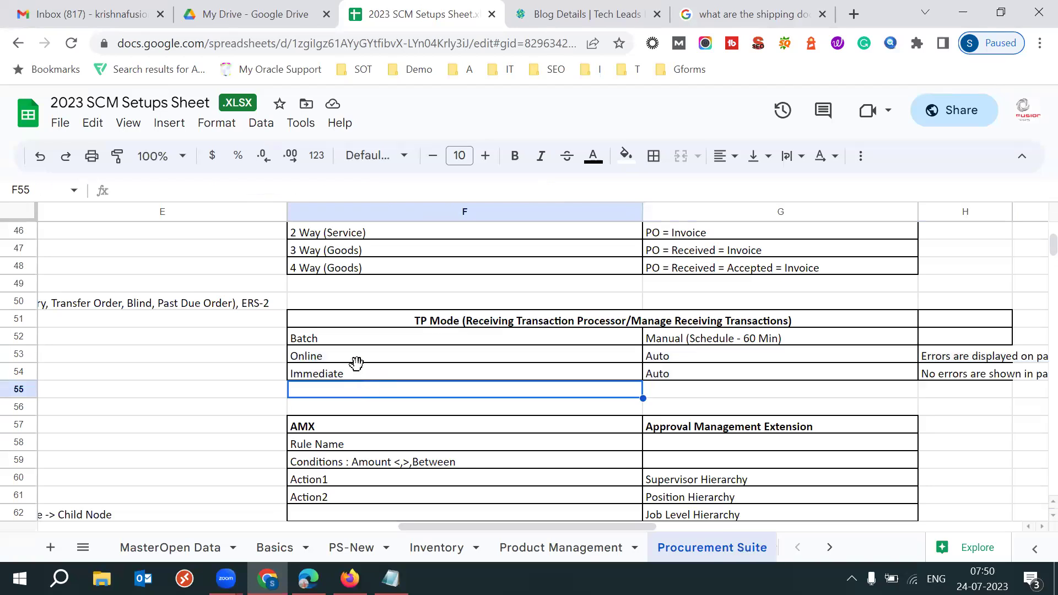
pyautogui.hotkey('shift', 'Down')
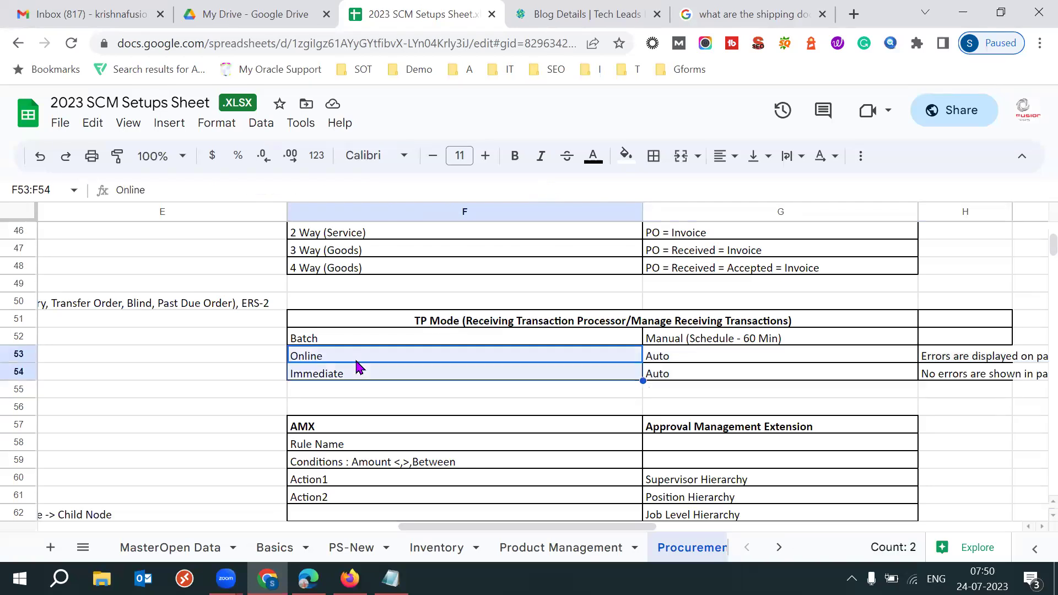
pyautogui.hotkey('shift', 'Right')
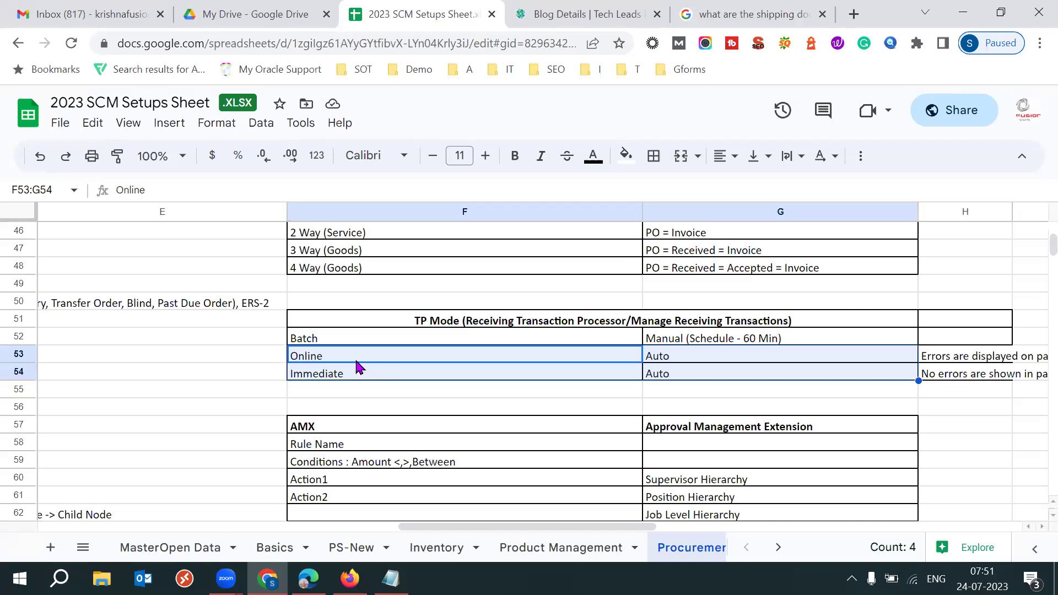
# Edit the Batch row's G52 schedule note, trying 30 and restoring it to 60 Min
pyautogui.click(364, 341)
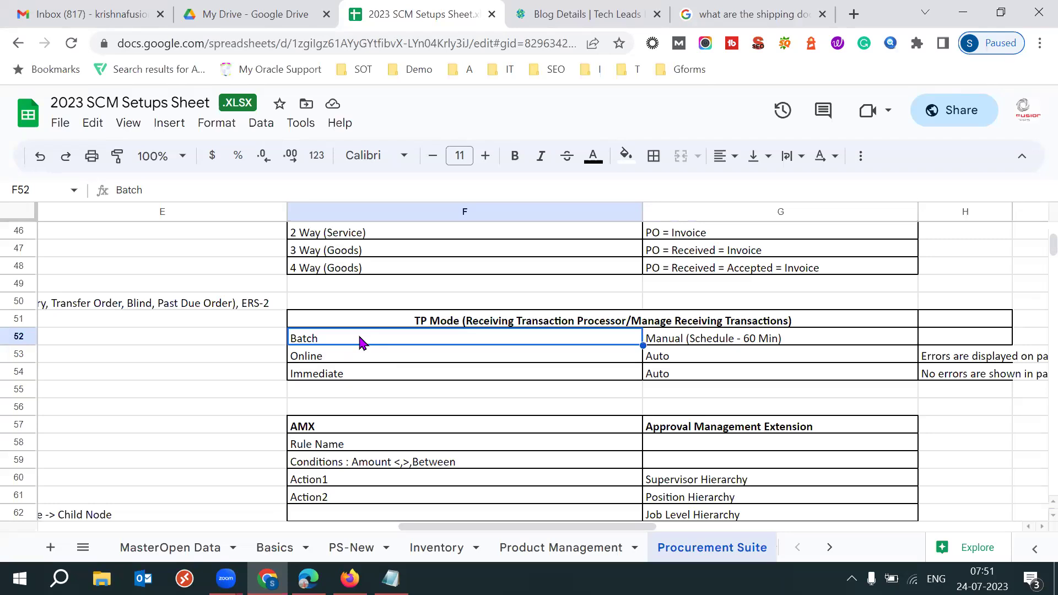
pyautogui.click(684, 349)
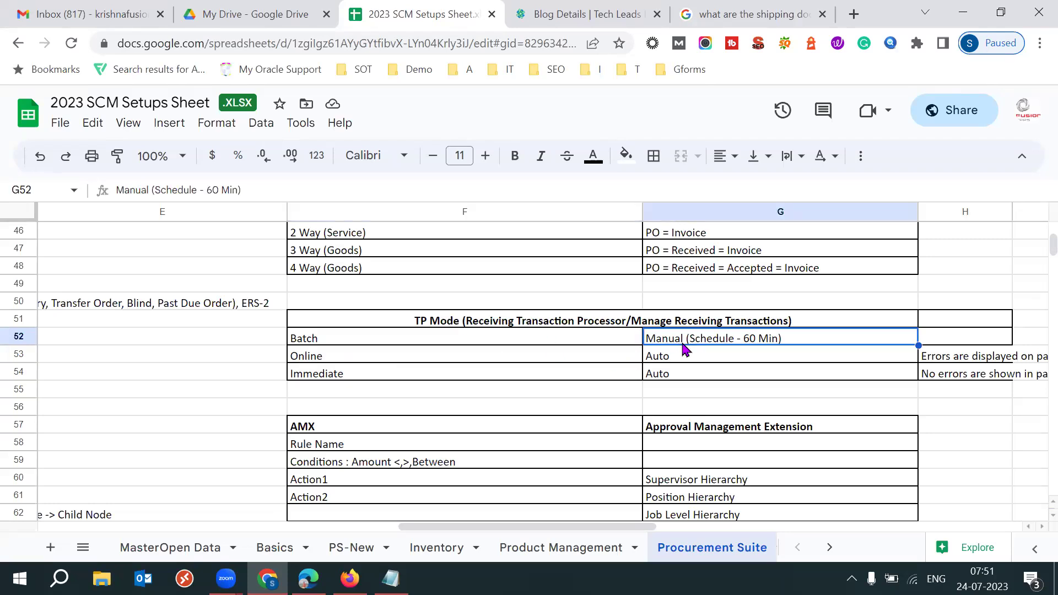
pyautogui.click(217, 186)
pyautogui.press('BackSpace')
pyautogui.press('BackSpace')
pyautogui.write('30')
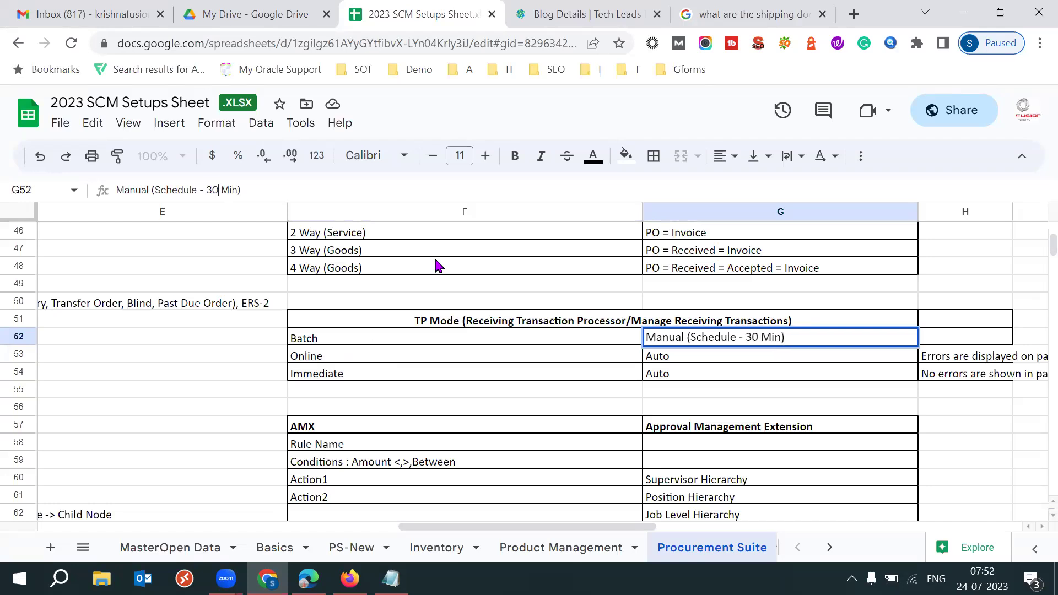
pyautogui.press('BackSpace')
pyautogui.press('BackSpace')
pyautogui.write('6')
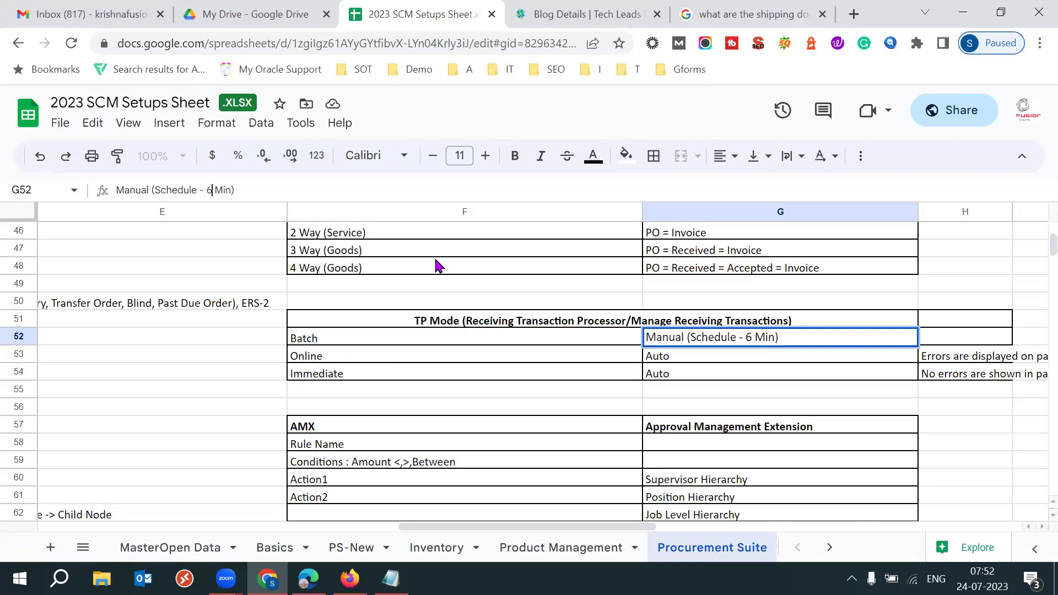
pyautogui.write('0')
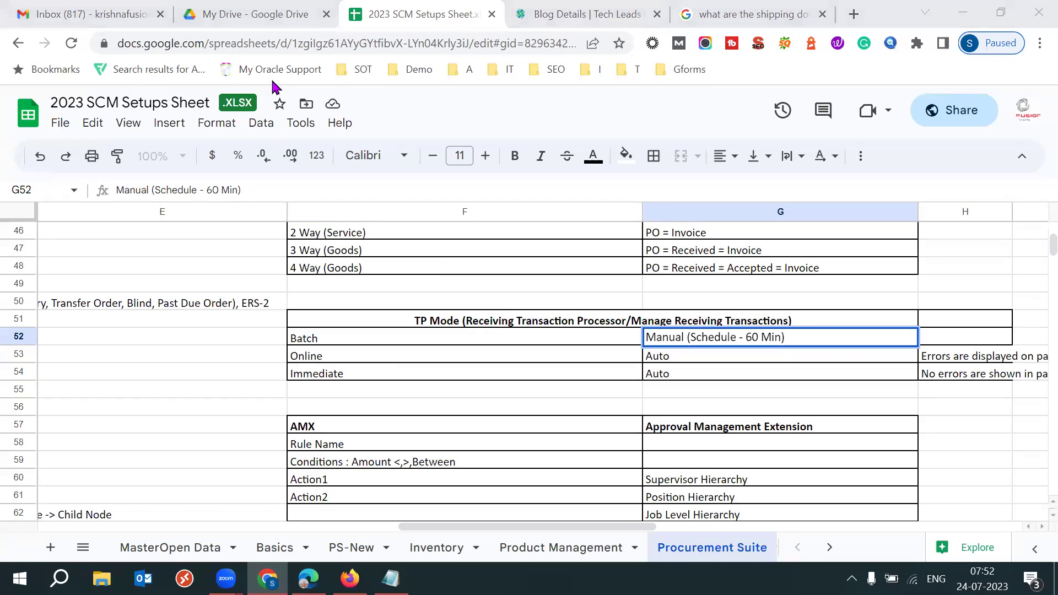
pyautogui.moveTo(208, 193); pyautogui.dragTo(232, 190)
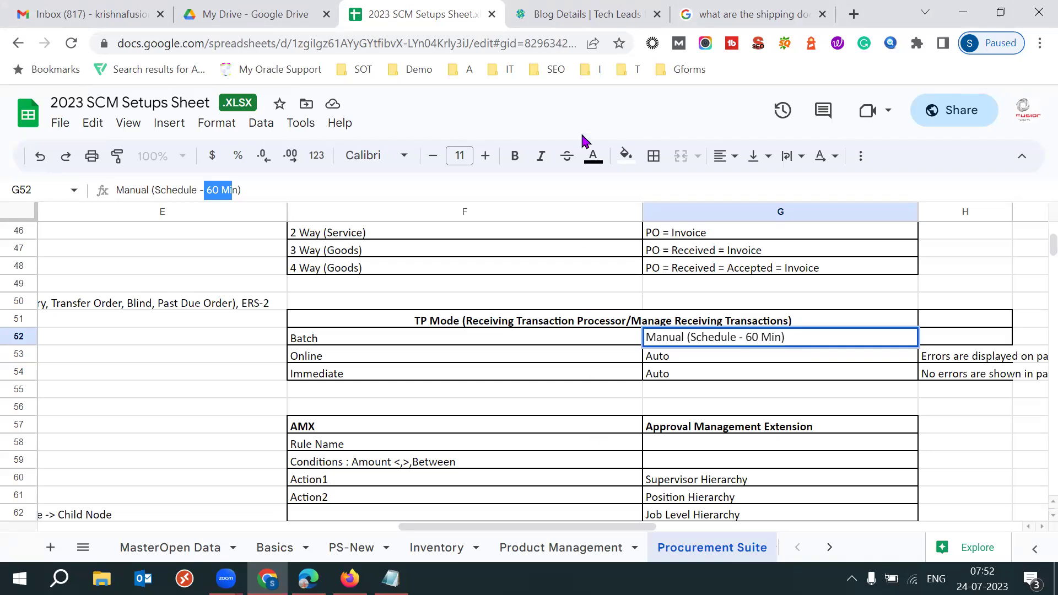
pyautogui.click(352, 338)
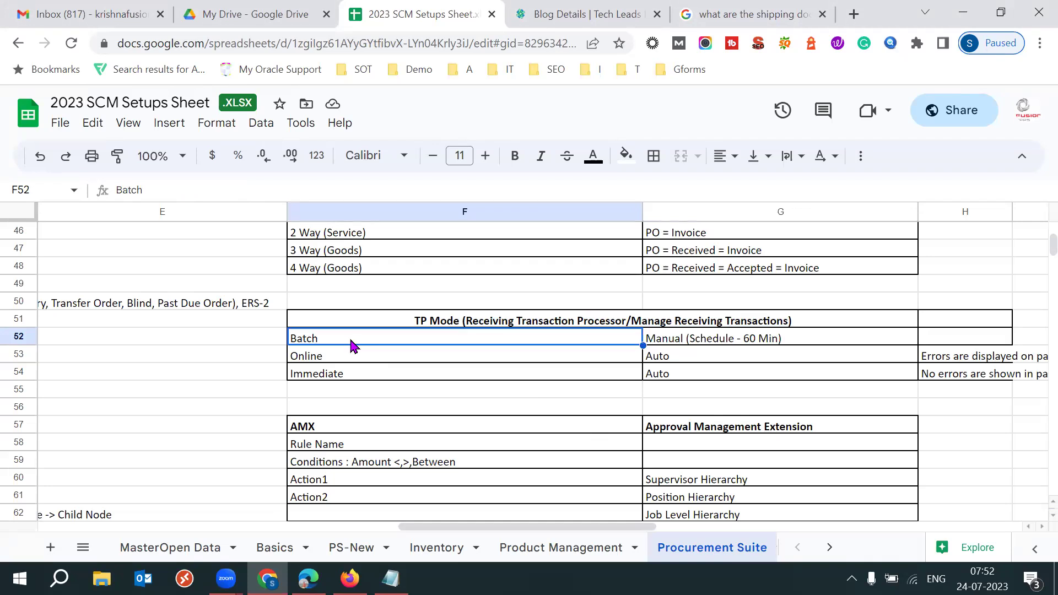
pyautogui.click(719, 342)
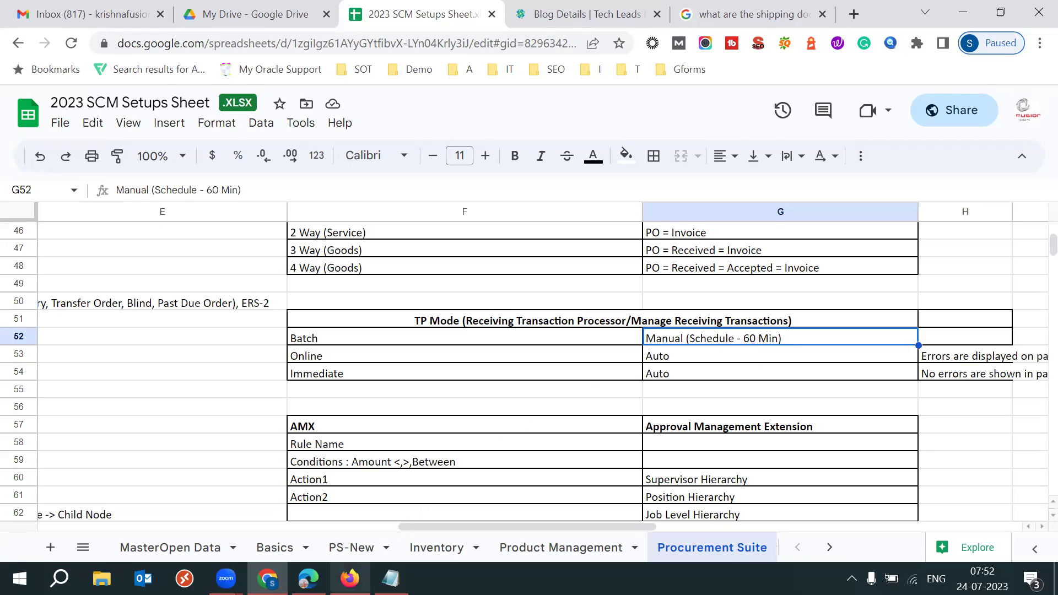
# In Oracle Fusion, check the RCV_TP_MODE site transaction mode choices, leaving it On line
pyautogui.click(349, 578)
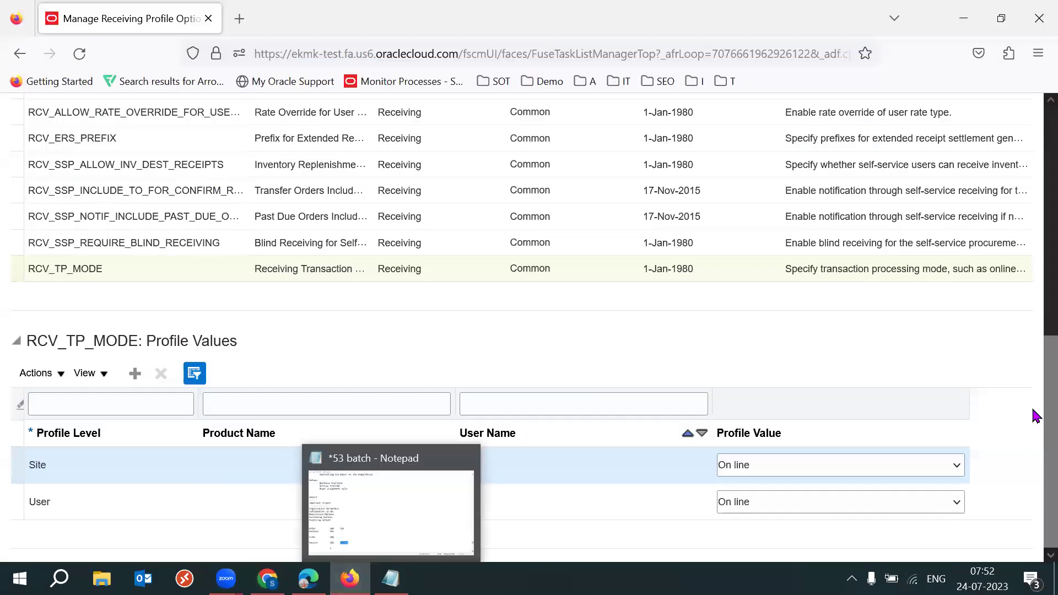
pyautogui.click(888, 465)
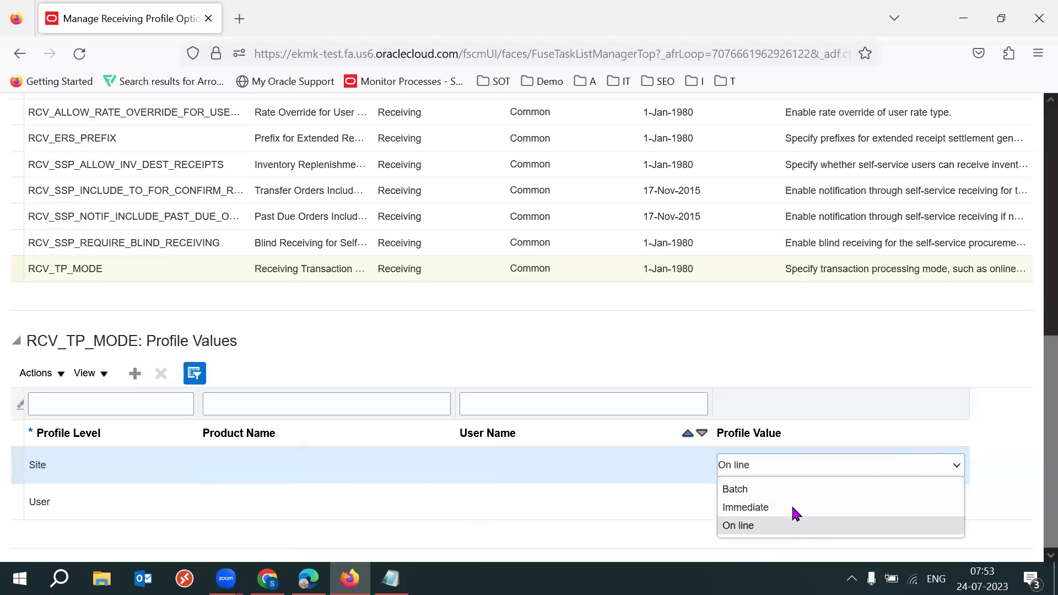
pyautogui.click(937, 302)
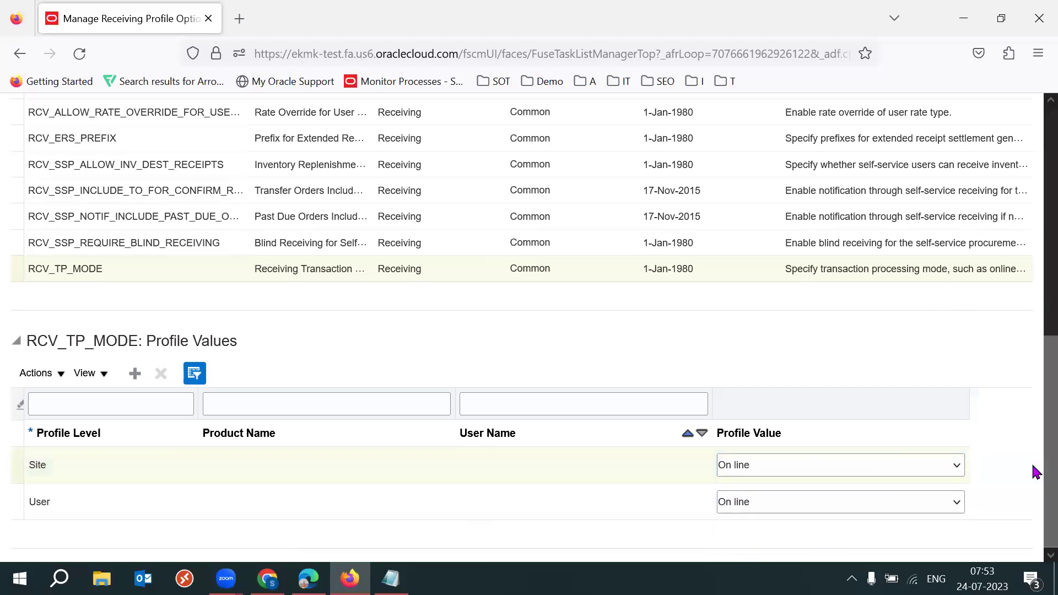
pyautogui.scroll(1, 1035, 468)
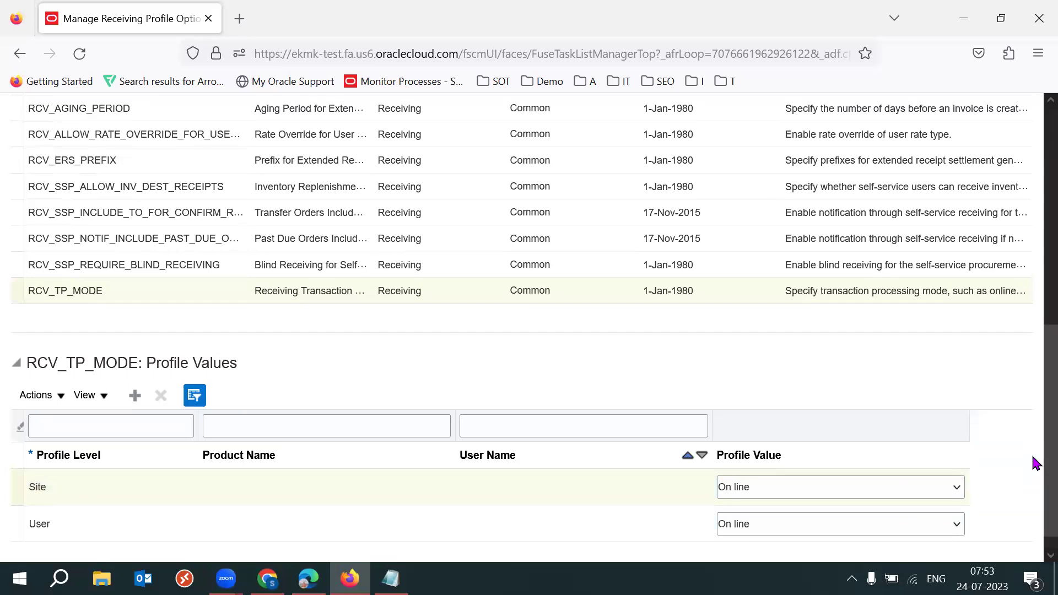
pyautogui.scroll(4, 1034, 462)
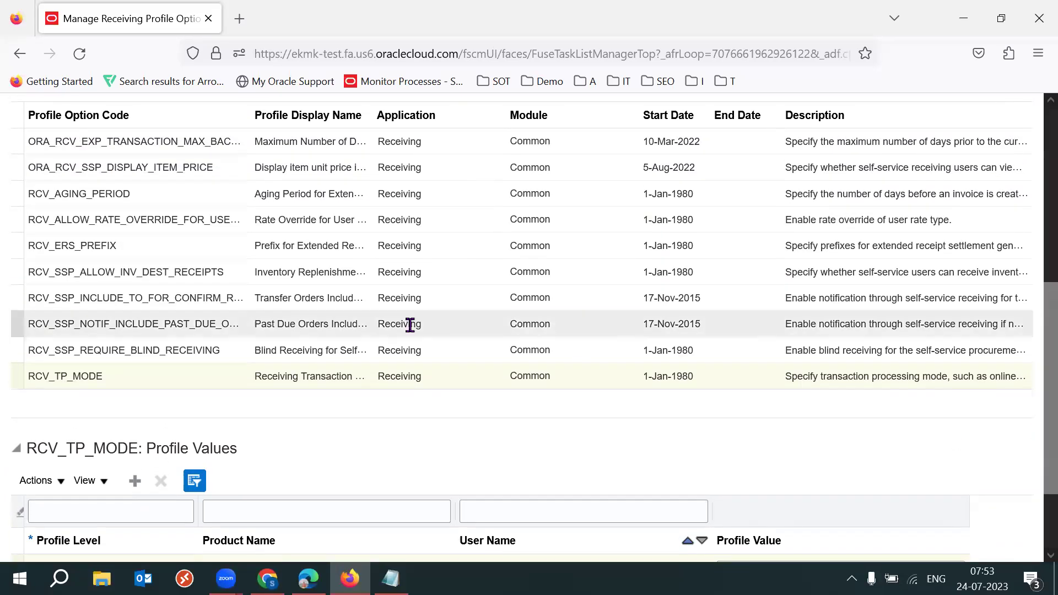
pyautogui.scroll(-5, 1031, 417)
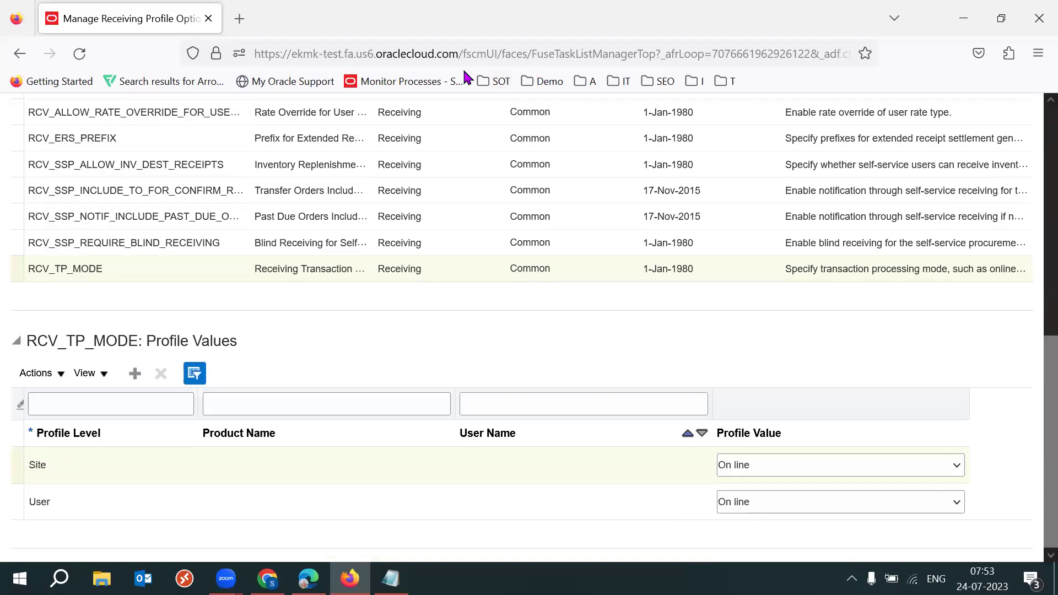
# Switch the RCV_TP_MODE site value to Batch, then restore it to On line
pyautogui.click(789, 465)
pyautogui.click(753, 490)
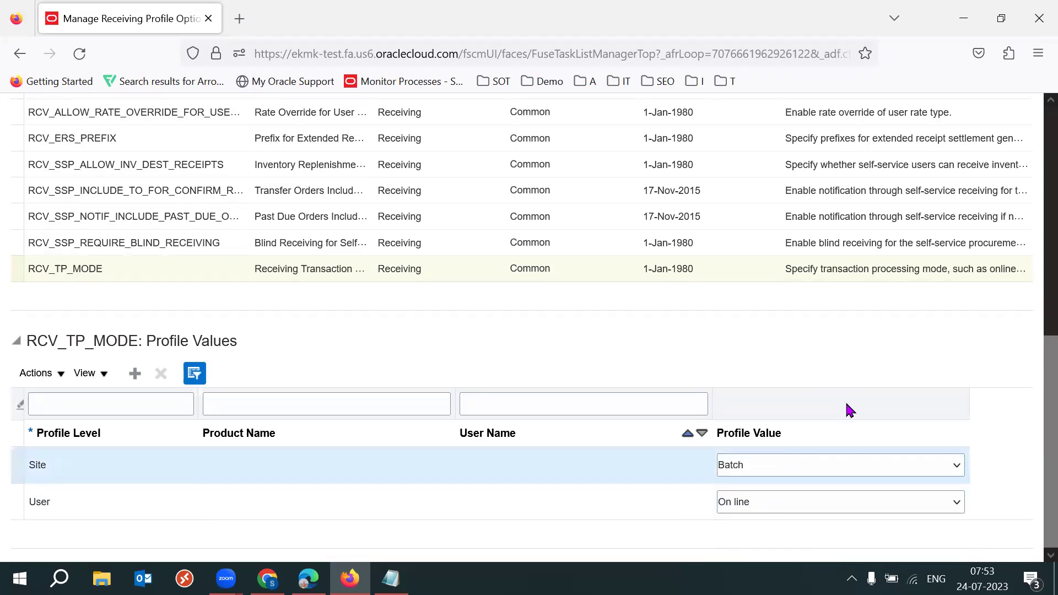
pyautogui.click(797, 468)
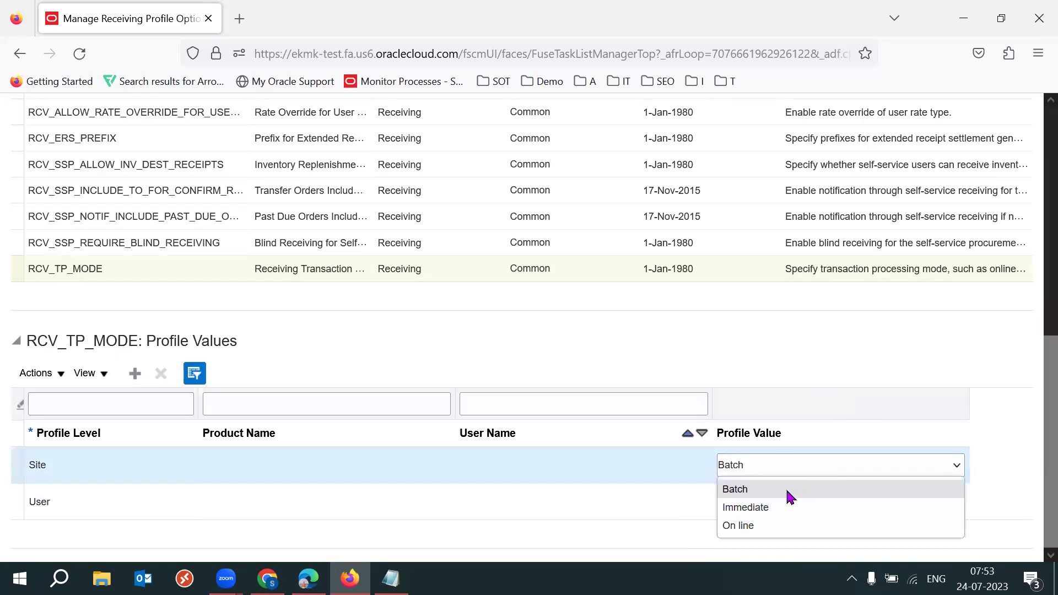
pyautogui.click(760, 520)
pyautogui.click(844, 358)
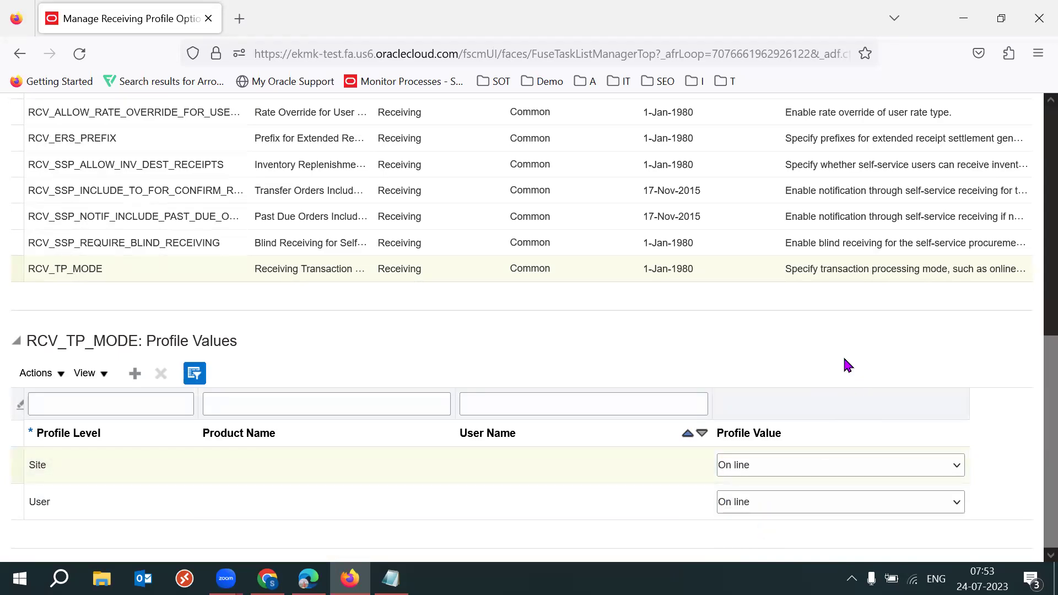
pyautogui.click(764, 467)
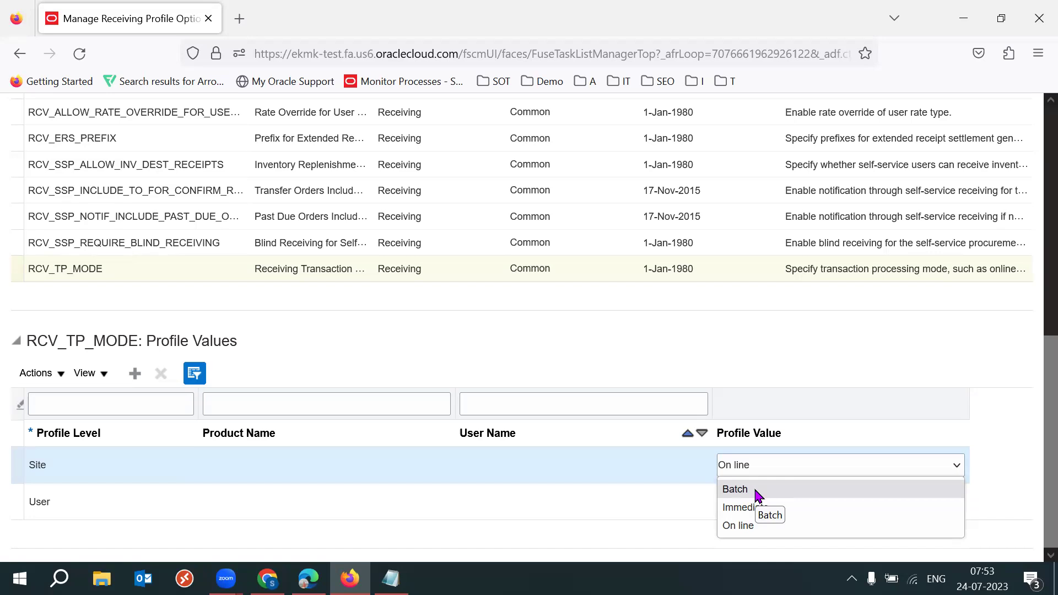
pyautogui.click(899, 347)
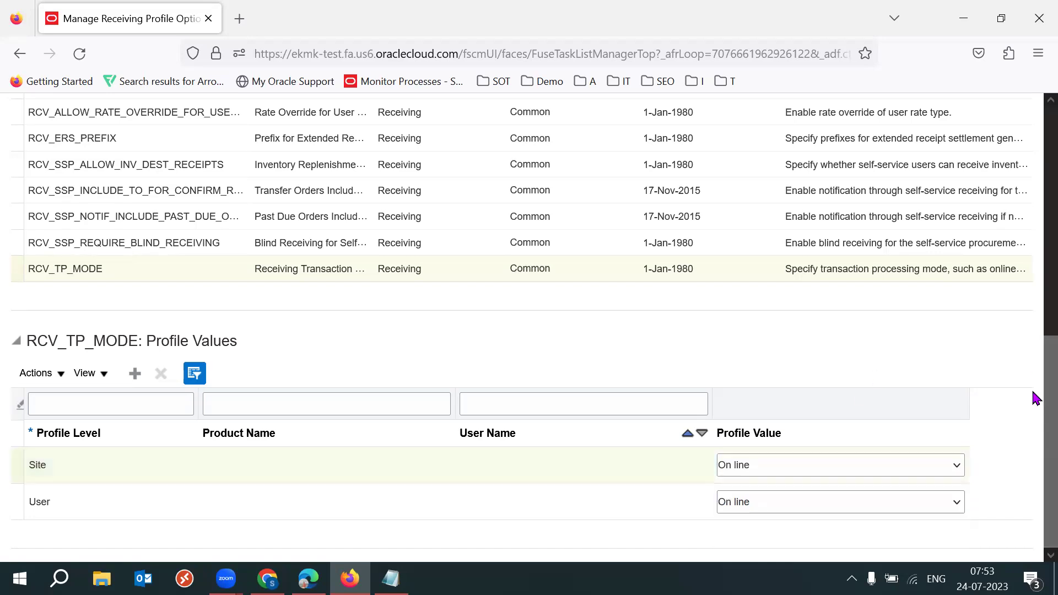
pyautogui.scroll(1, 1035, 364)
pyautogui.scroll(3, 1036, 363)
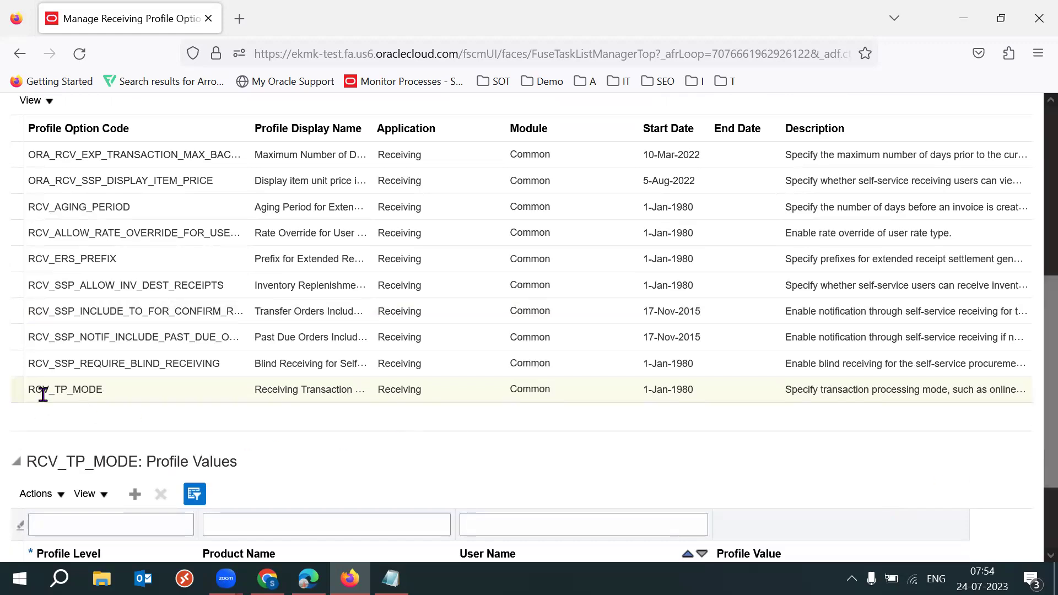
# Highlight the RCV_TP portion of the RCV_TP_MODE option code
pyautogui.moveTo(49, 389); pyautogui.dragTo(66, 389)
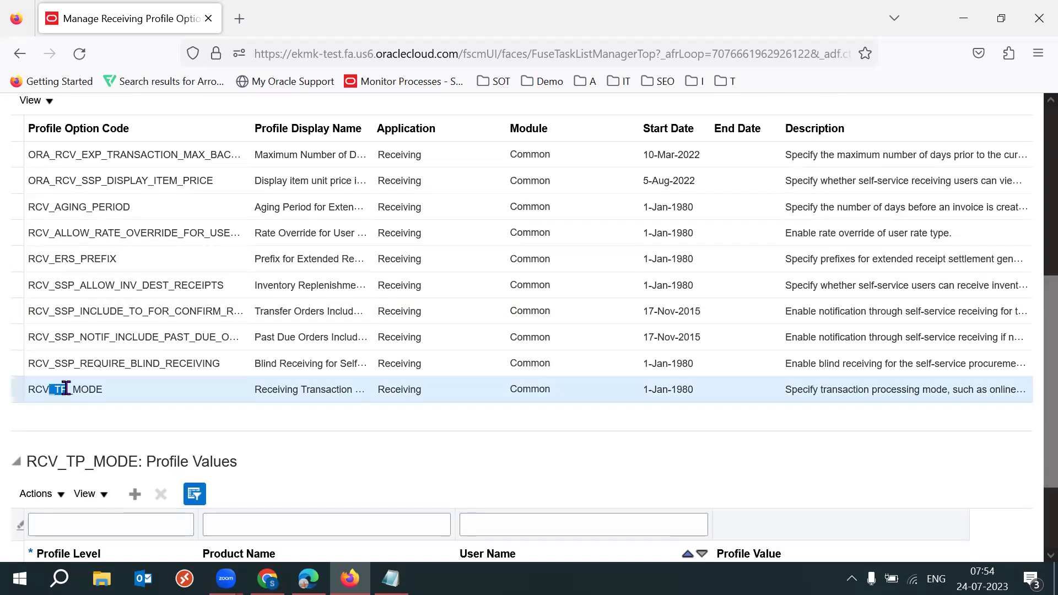
pyautogui.click(96, 407)
pyautogui.click(55, 389)
pyautogui.moveTo(55, 389); pyautogui.dragTo(70, 389)
pyautogui.click(126, 418)
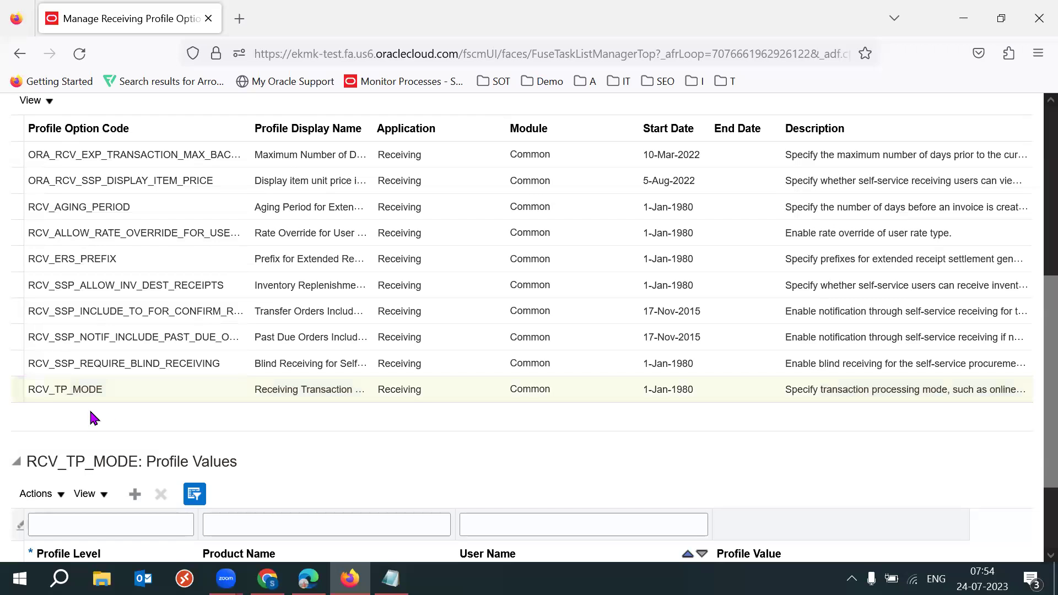
pyautogui.moveTo(29, 392); pyautogui.dragTo(67, 389)
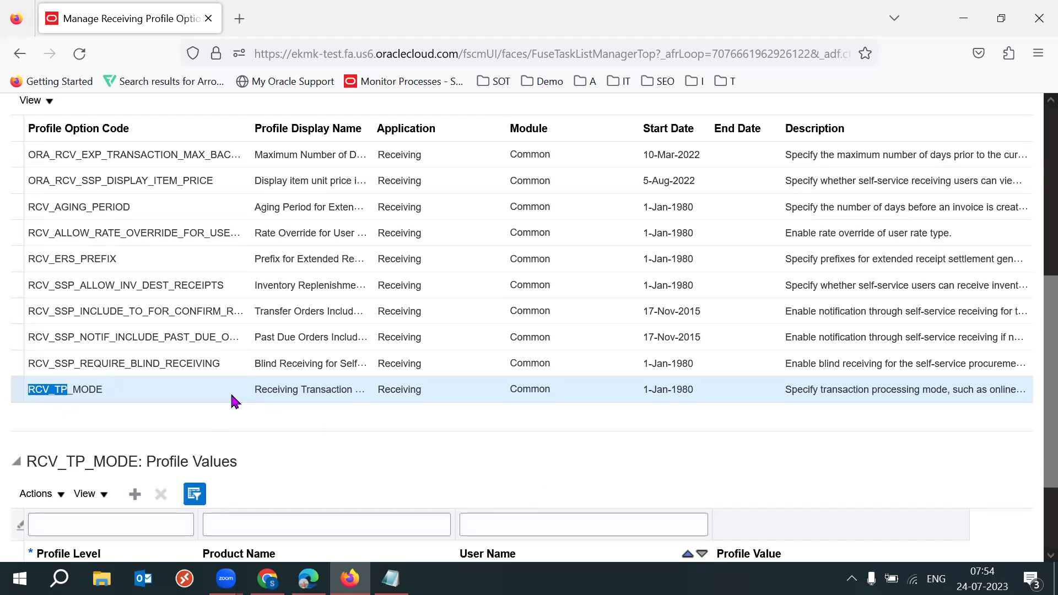
# Browse the RCV_SSP option rows, ending on RCV_SSP_REQUIRE_BLIND_RECEIVING's profile values
pyautogui.click(148, 358)
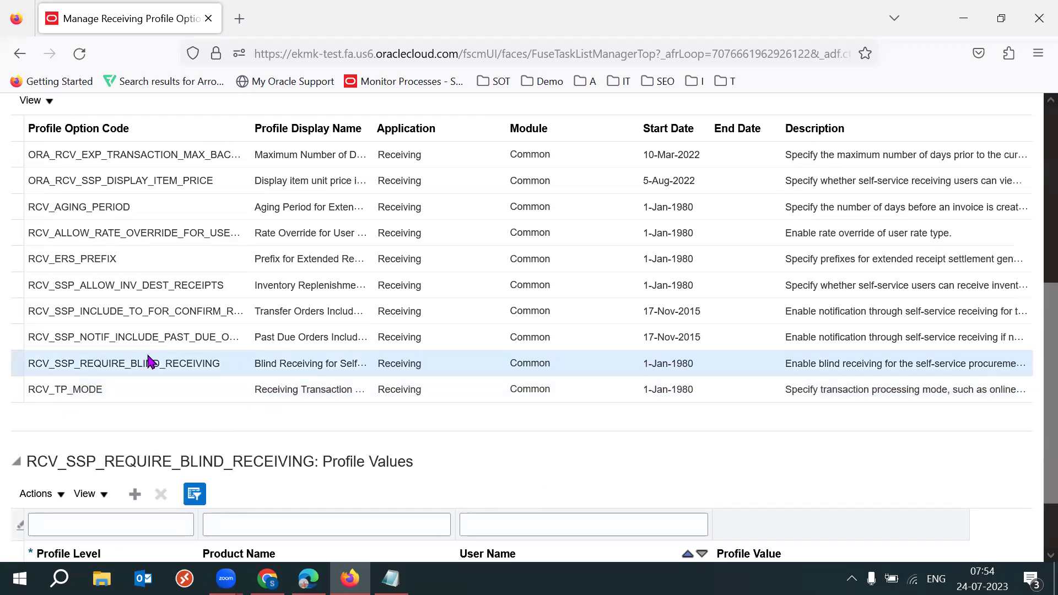
pyautogui.click(106, 309)
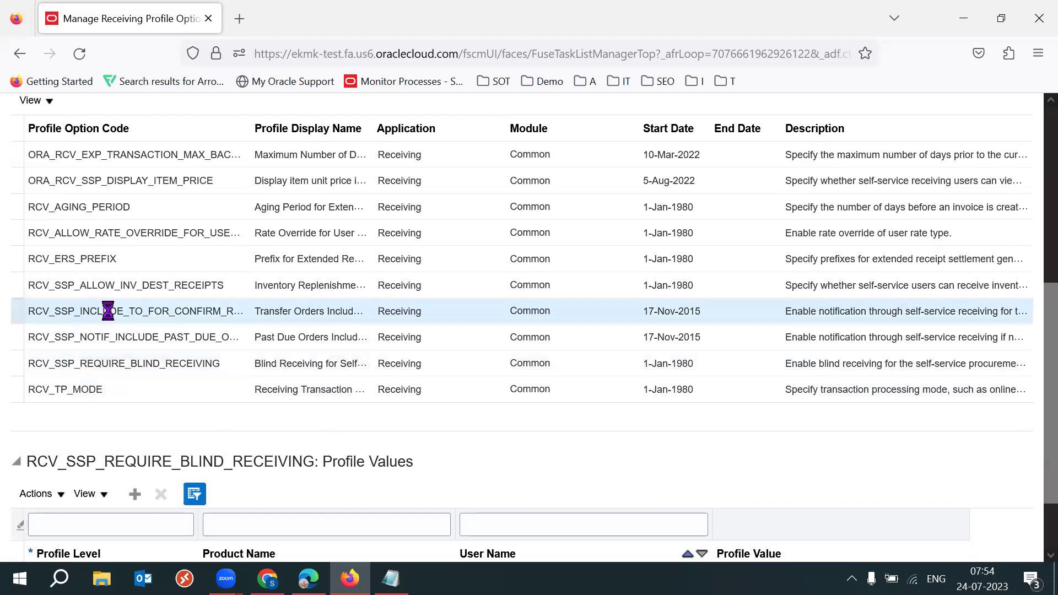
pyautogui.click(137, 286)
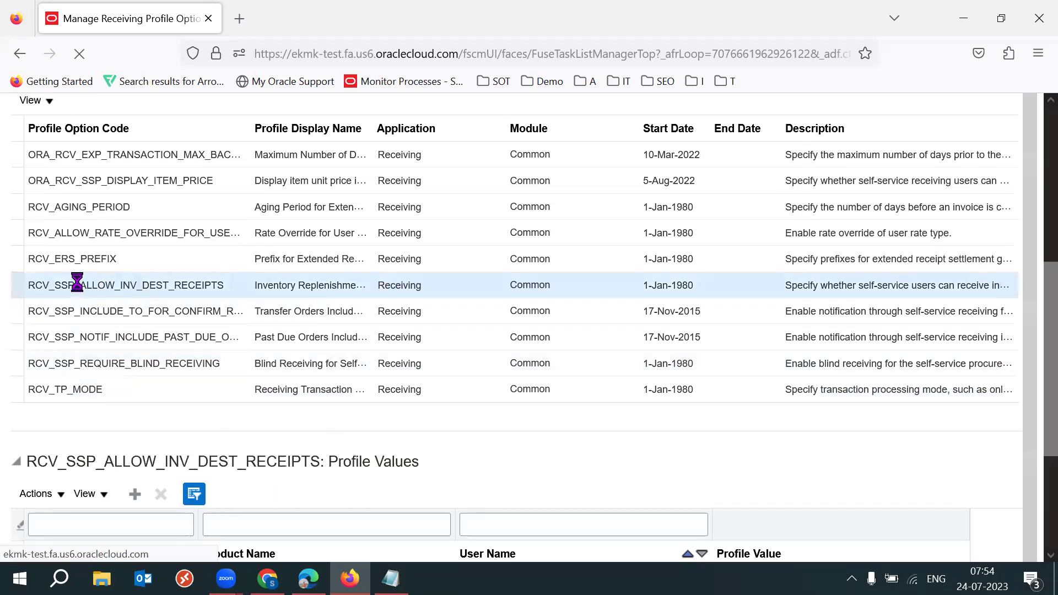
pyautogui.moveTo(60, 283); pyautogui.dragTo(74, 283)
pyautogui.click(63, 306)
pyautogui.click(78, 336)
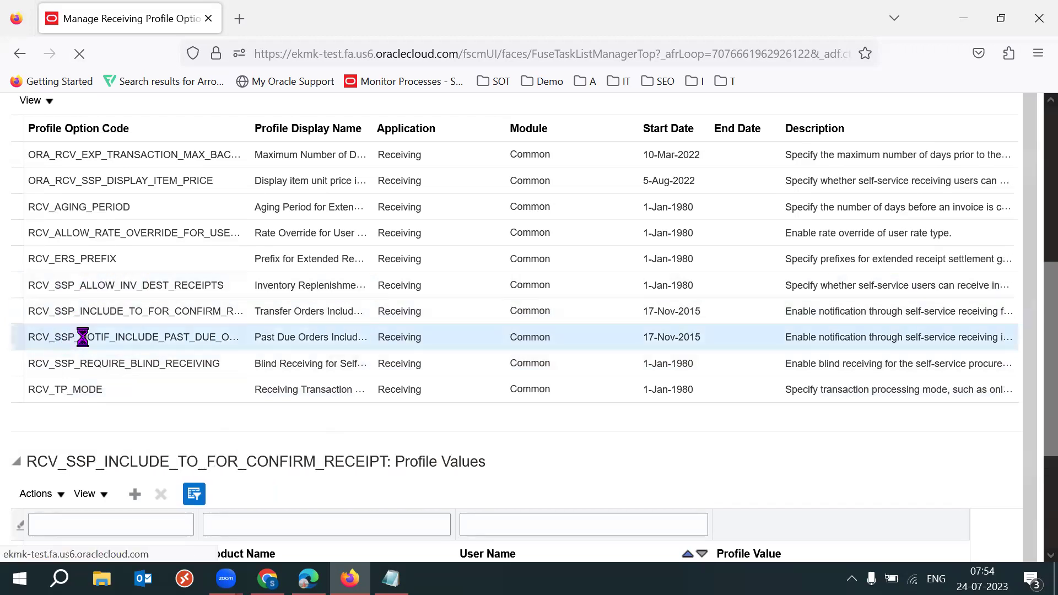
pyautogui.click(46, 364)
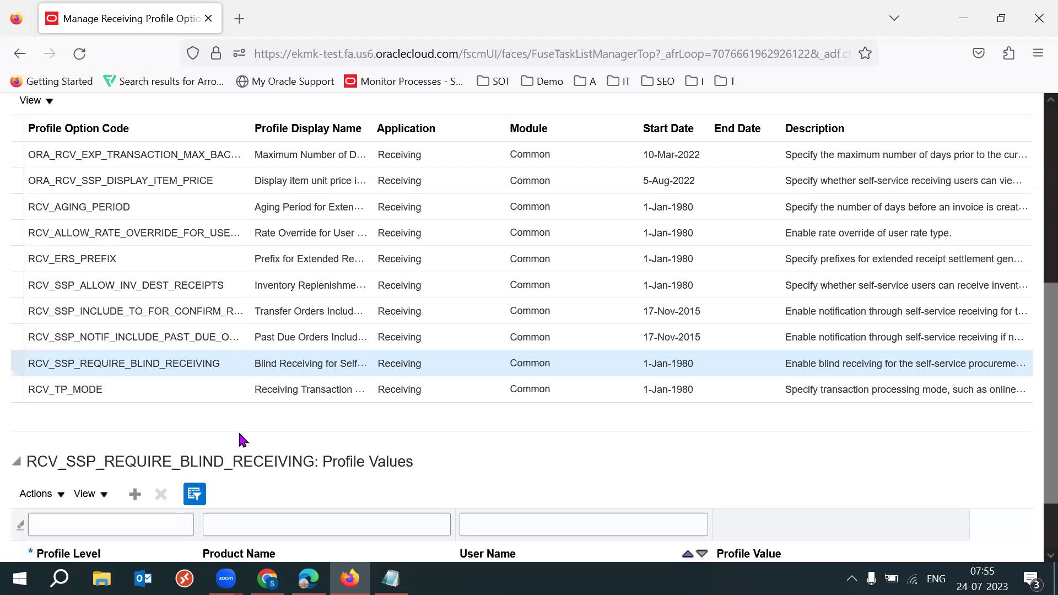
# Set blind receiving's site value to Yes, then load RCV_SSP_ALLOW_INV_DEST_RECEIPTS values
pyautogui.scroll(-2, 1034, 471)
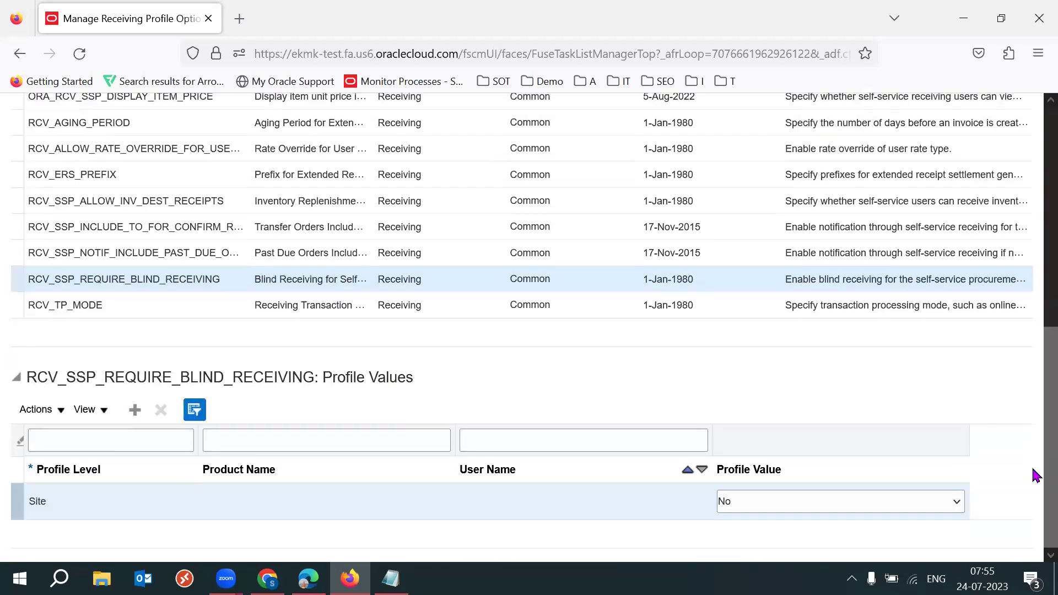
pyautogui.tripleClick(289, 281)
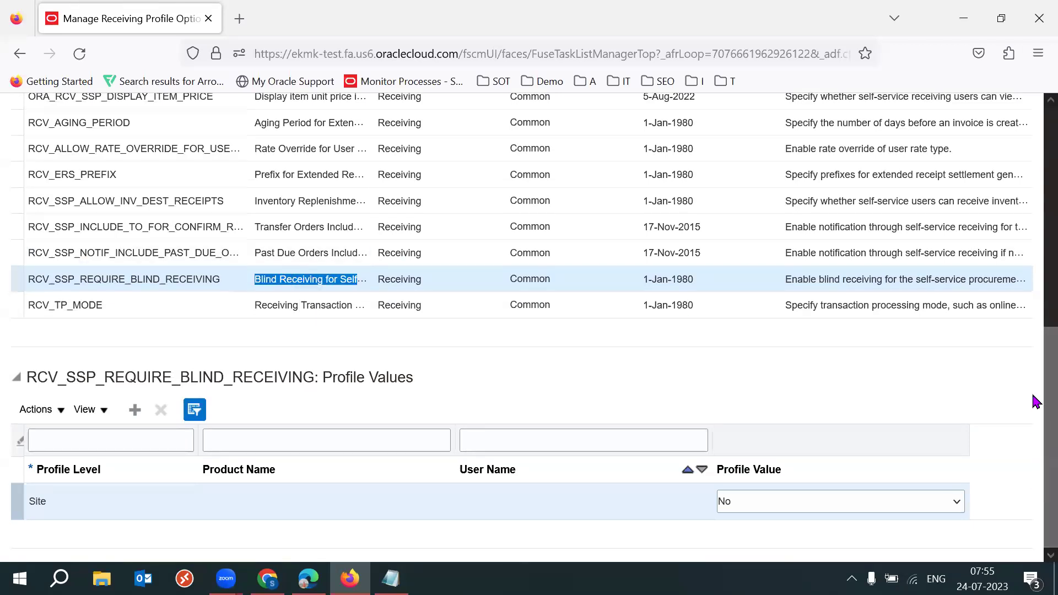
pyautogui.click(847, 501)
pyautogui.click(779, 546)
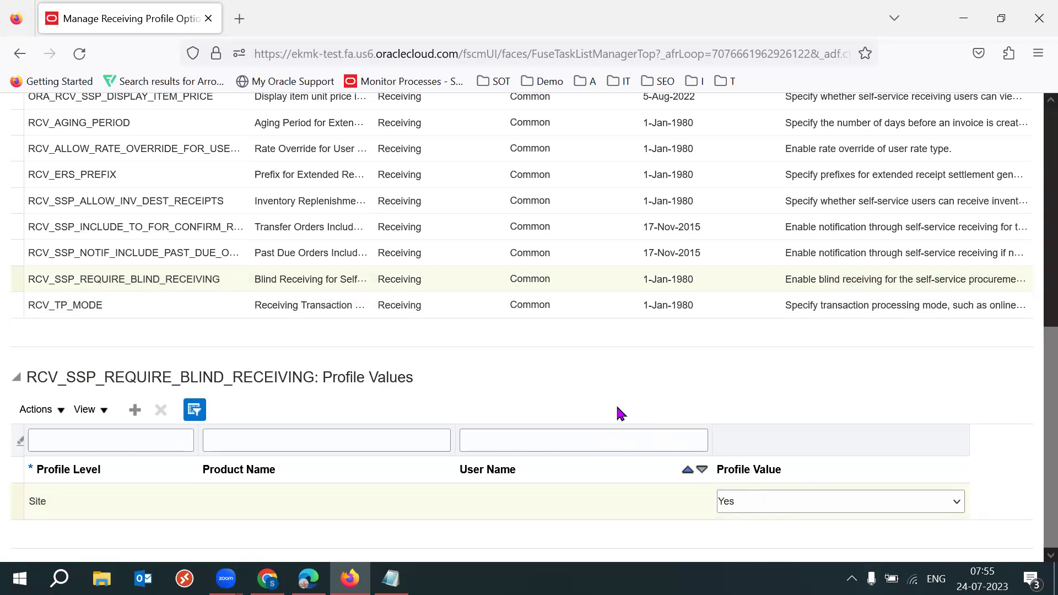
pyautogui.click(195, 201)
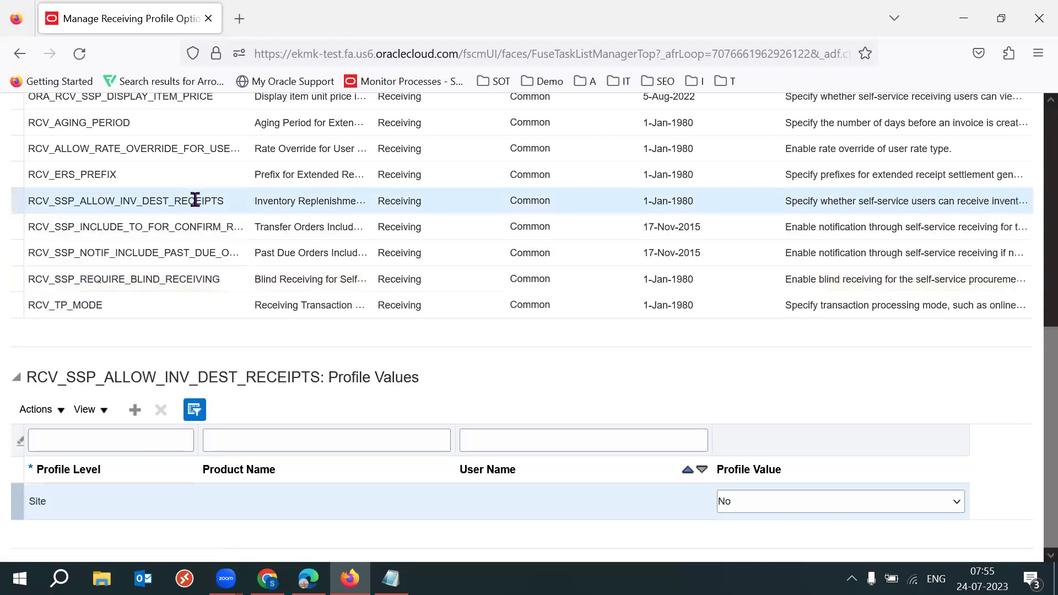
# Change RCV_SSP_ALLOW_INV_DEST_RECEIPTS's Site profile value from No to Yes
pyautogui.doubleClick(195, 201)
pyautogui.click(677, 383)
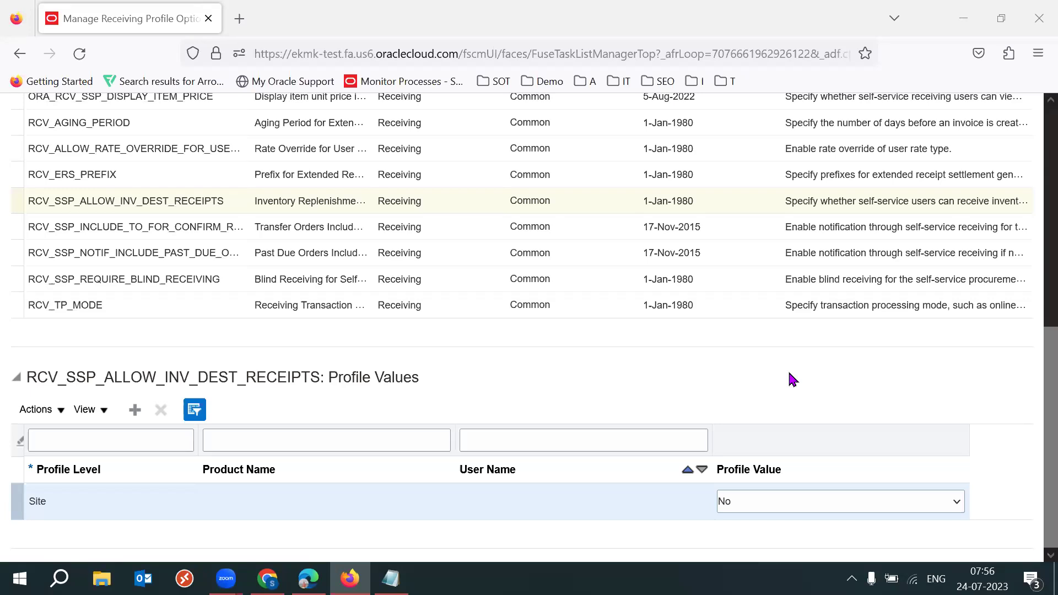
pyautogui.doubleClick(181, 201)
pyautogui.doubleClick(183, 201)
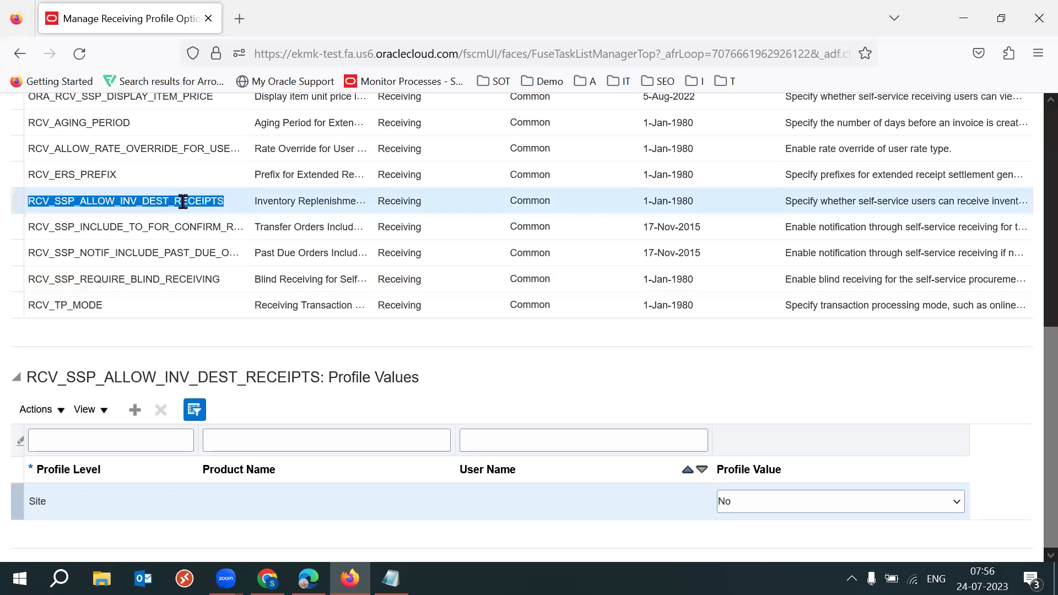
pyautogui.click(764, 501)
pyautogui.click(754, 539)
pyautogui.click(761, 377)
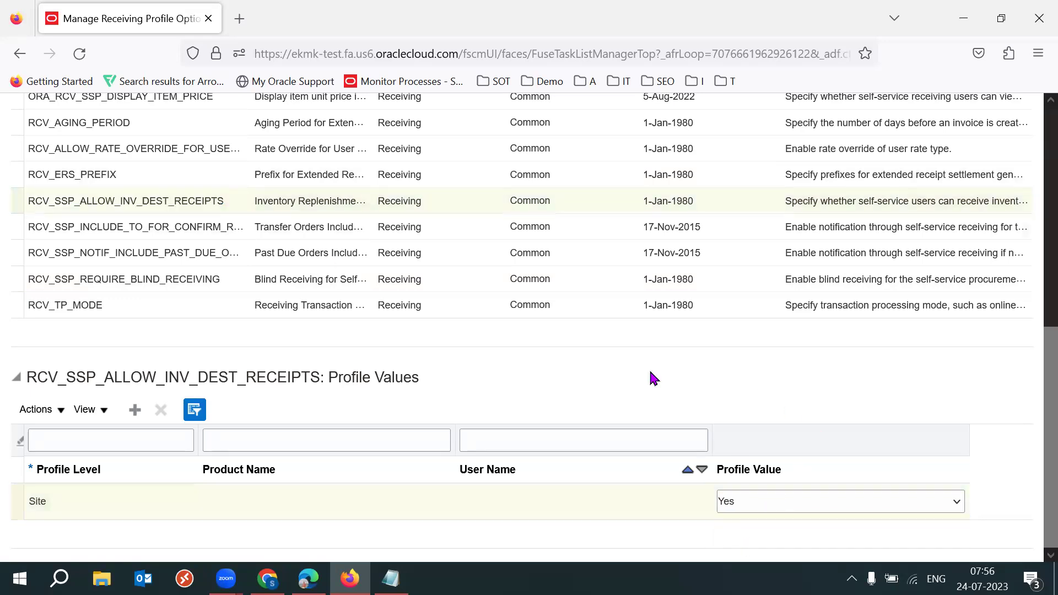
pyautogui.click(201, 205)
pyautogui.doubleClick(201, 205)
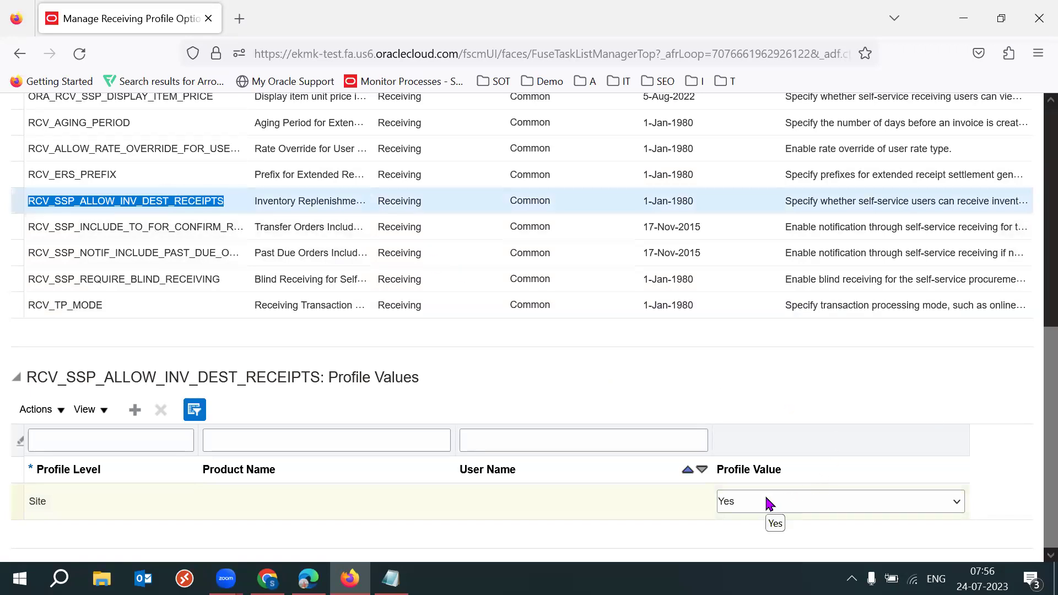
pyautogui.click(669, 410)
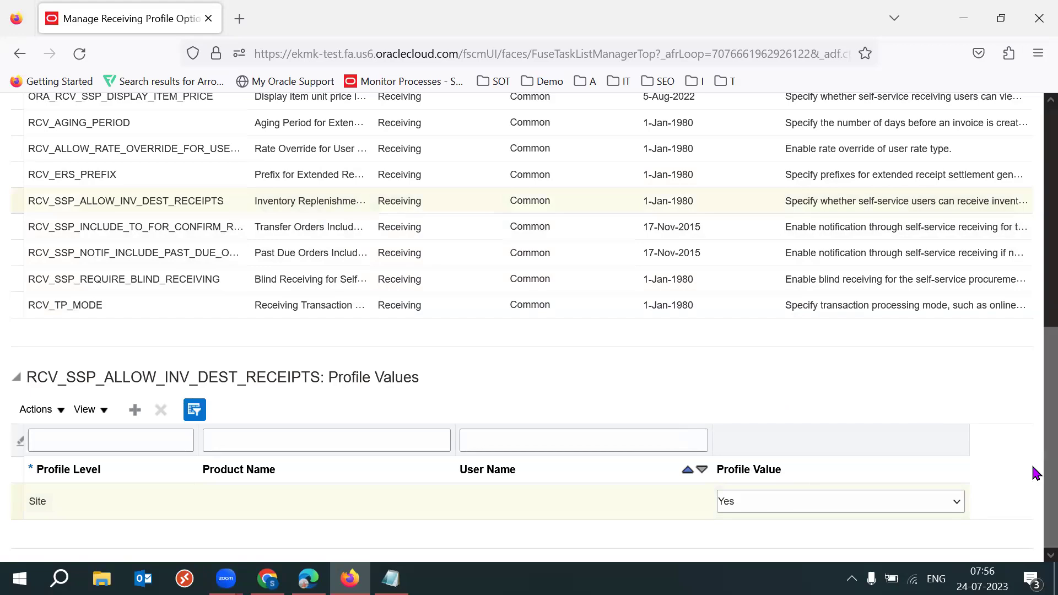
pyautogui.moveTo(1033, 468); pyautogui.dragTo(1034, 439)
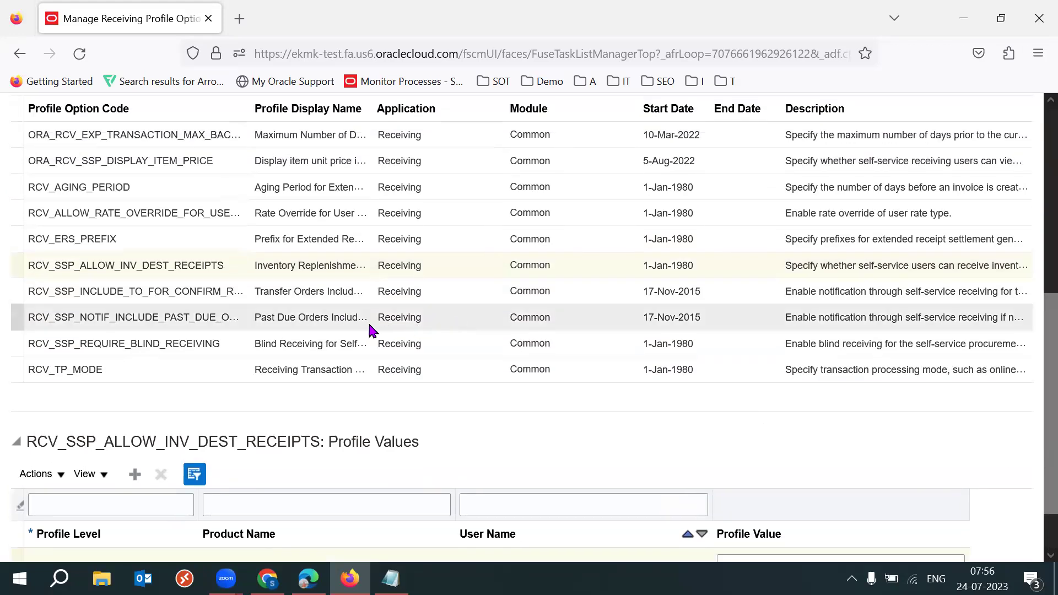
# Review RCV_SSP_NOTIF_INCLUDE_PAST_DUE_ORDERS, then return to RCV_SSP_INCLUDE_TO_FOR_CONFIRM_RECEIPT's values
pyautogui.click(205, 298)
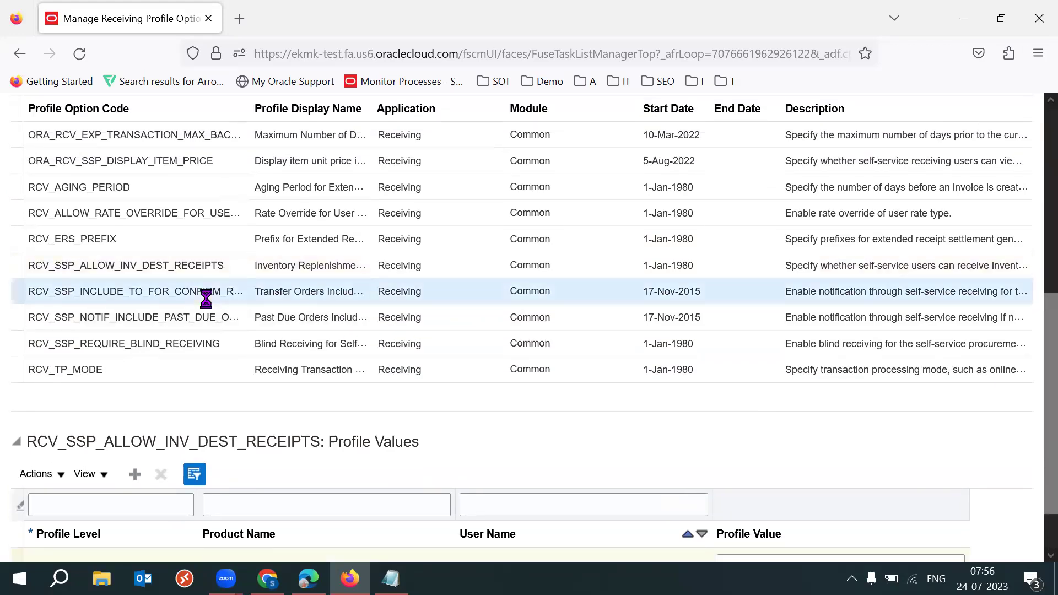
pyautogui.click(175, 316)
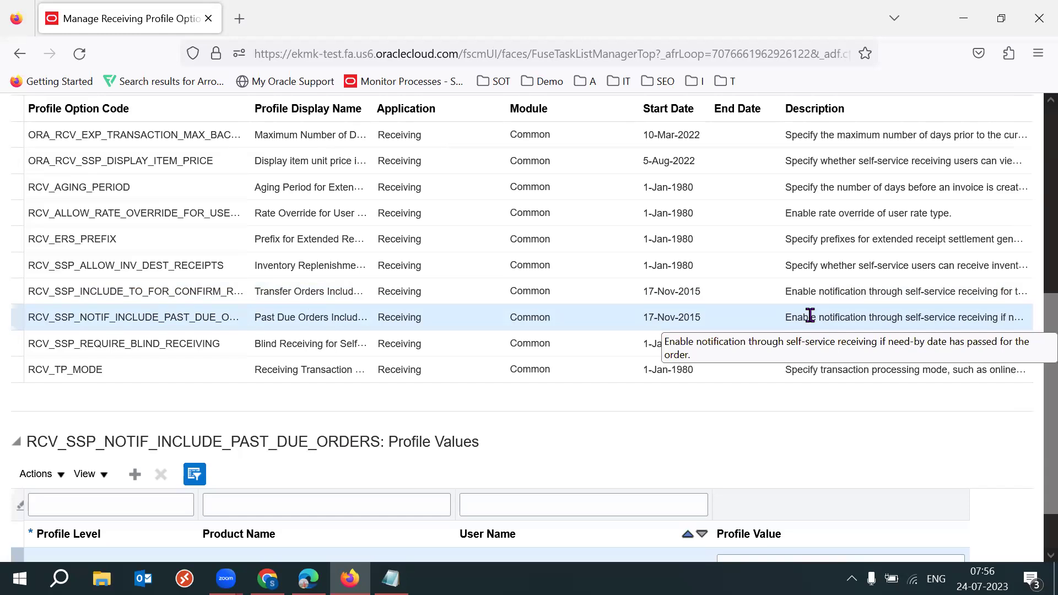
pyautogui.click(812, 294)
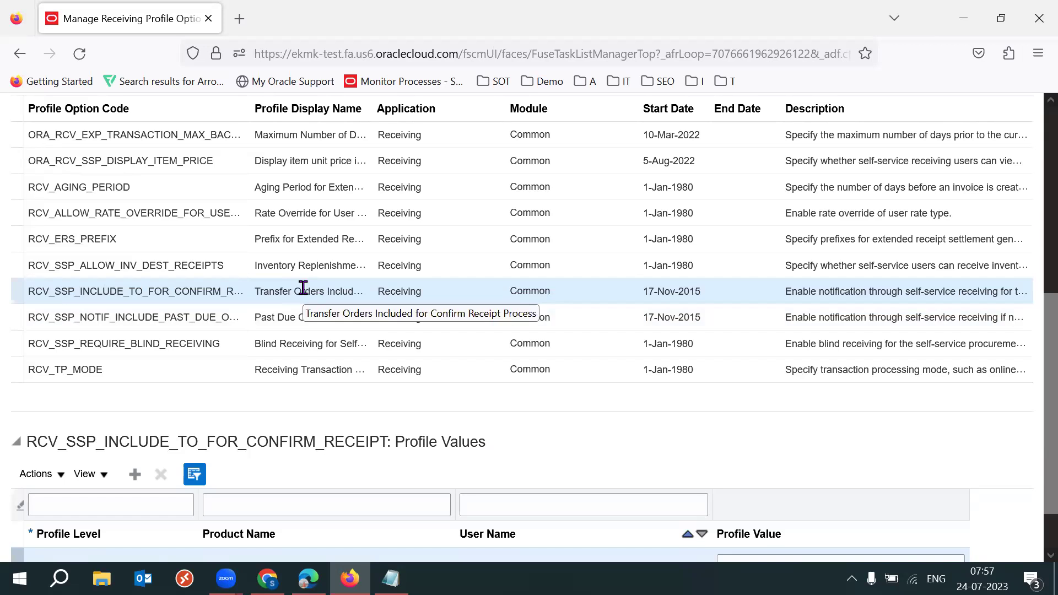
# In Chrome's Google tab, search for 'confirm receipt process oracle fusion'
pyautogui.hotkey('alt', 'Tab')
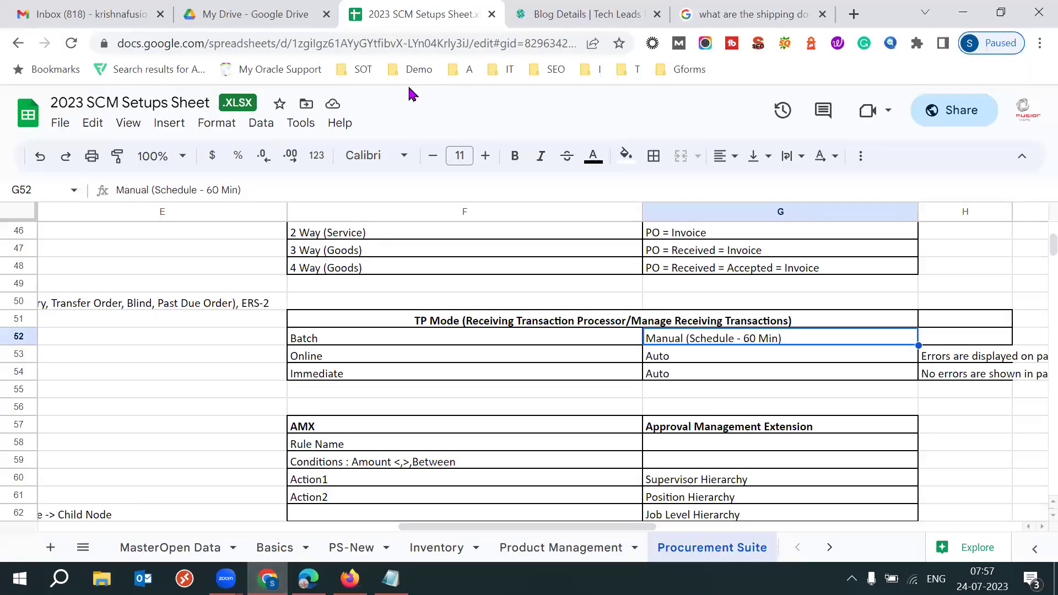
pyautogui.click(757, 13)
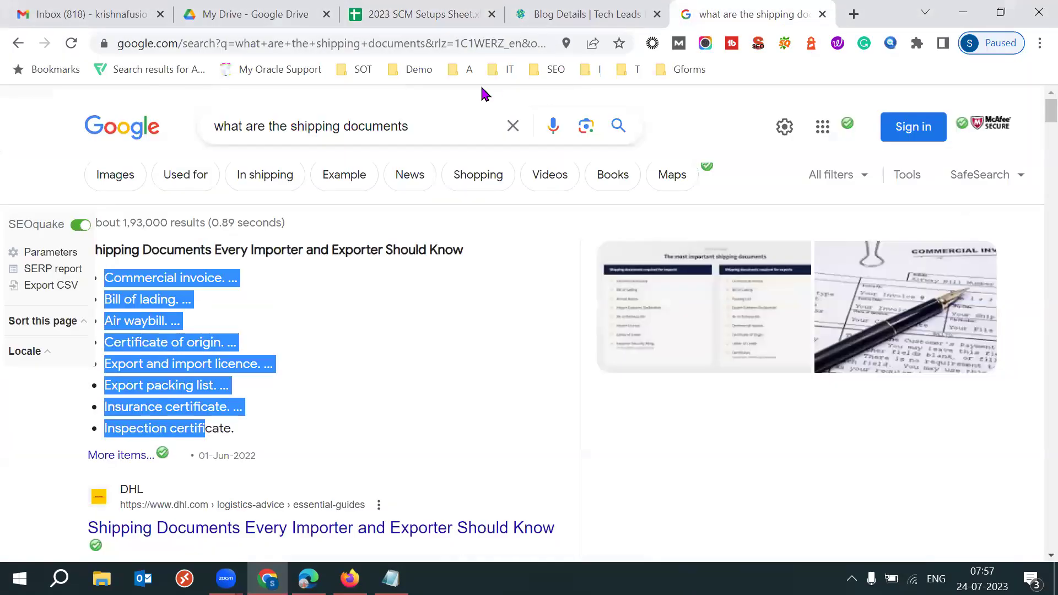
pyautogui.tripleClick(412, 124)
pyautogui.write('cin')
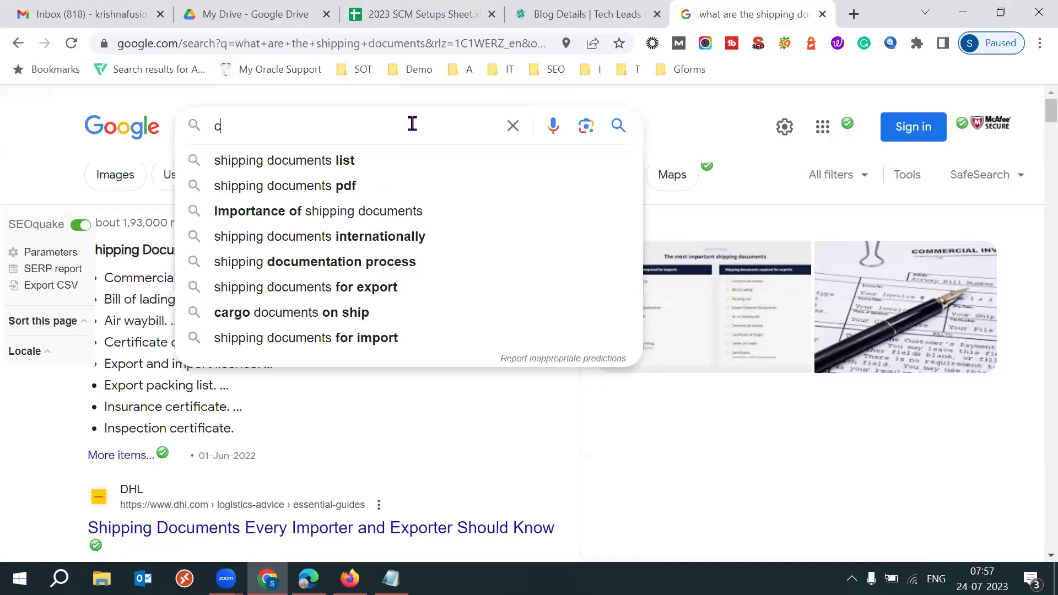
pyautogui.press('BackSpace')
pyautogui.press('BackSpace')
pyautogui.write('onfirm')
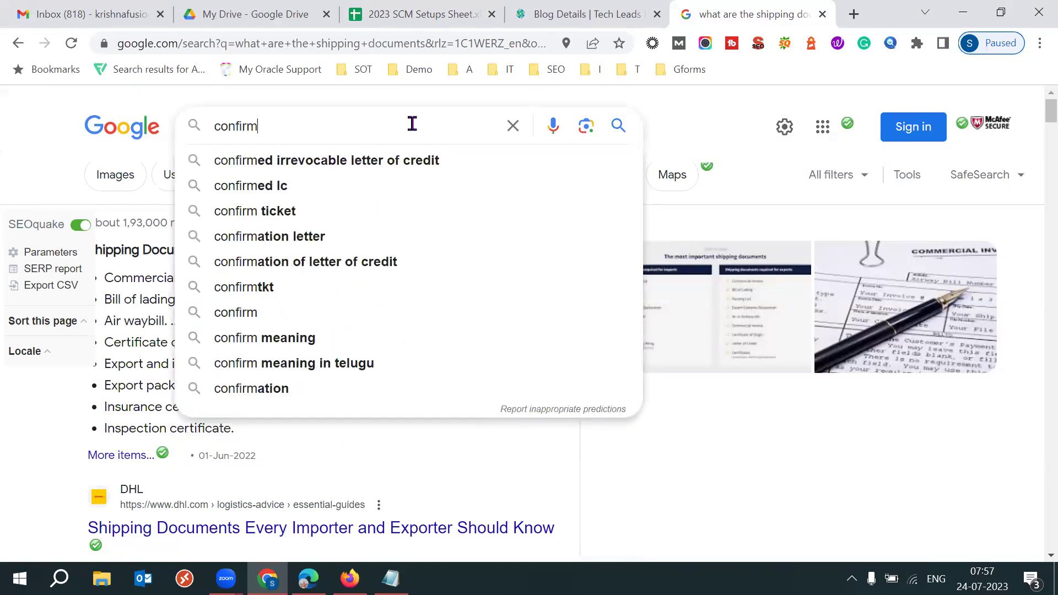
pyautogui.write(' receipt process oracle fusion')
pyautogui.press('Down')
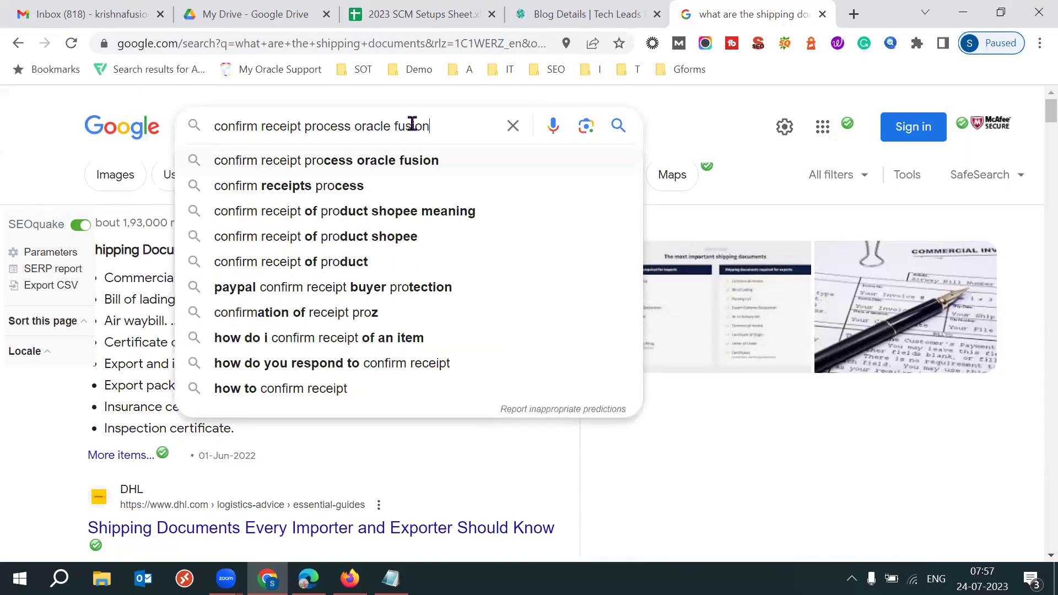
pyautogui.press('Return')
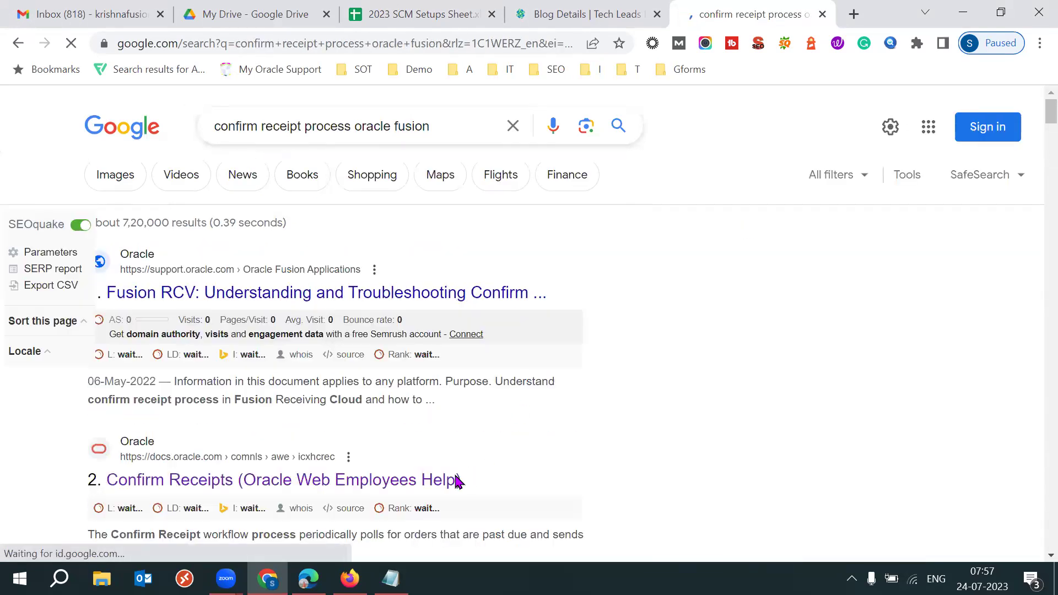
pyautogui.rightClick(430, 480)
# Open the Confirm Receipts help page in a new window and mark its workflow notification overview
pyautogui.click(570, 339)
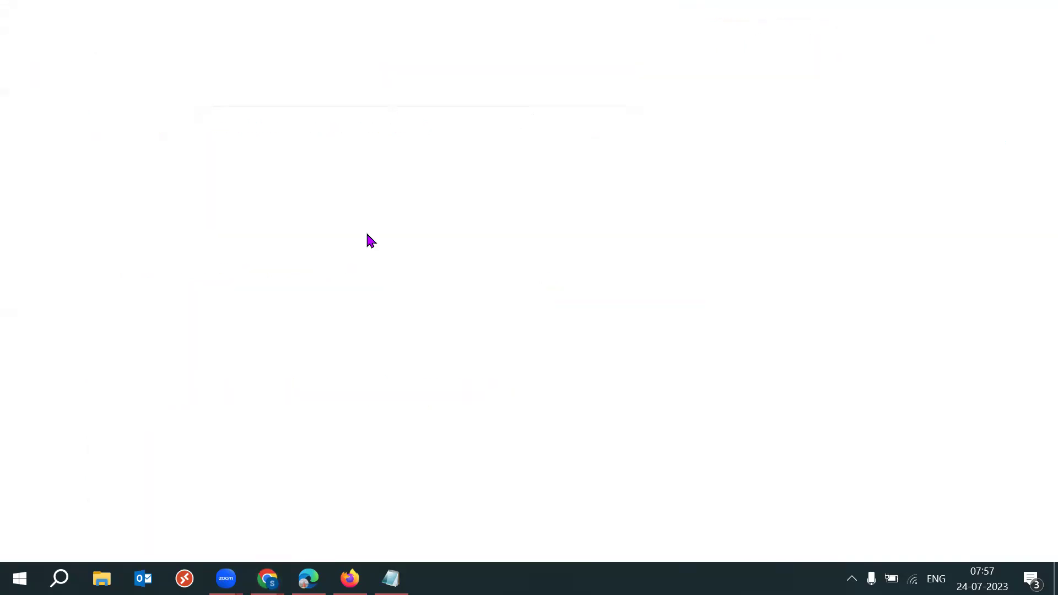
pyautogui.scroll(-2, 368, 241)
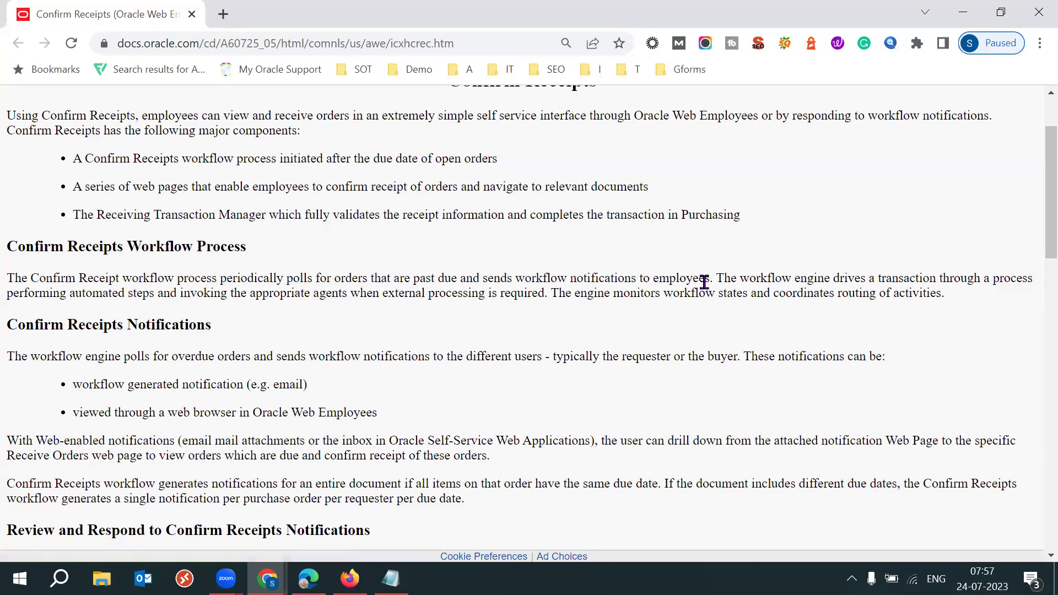
pyautogui.moveTo(711, 278); pyautogui.dragTo(594, 278)
pyautogui.moveTo(801, 278); pyautogui.dragTo(938, 278)
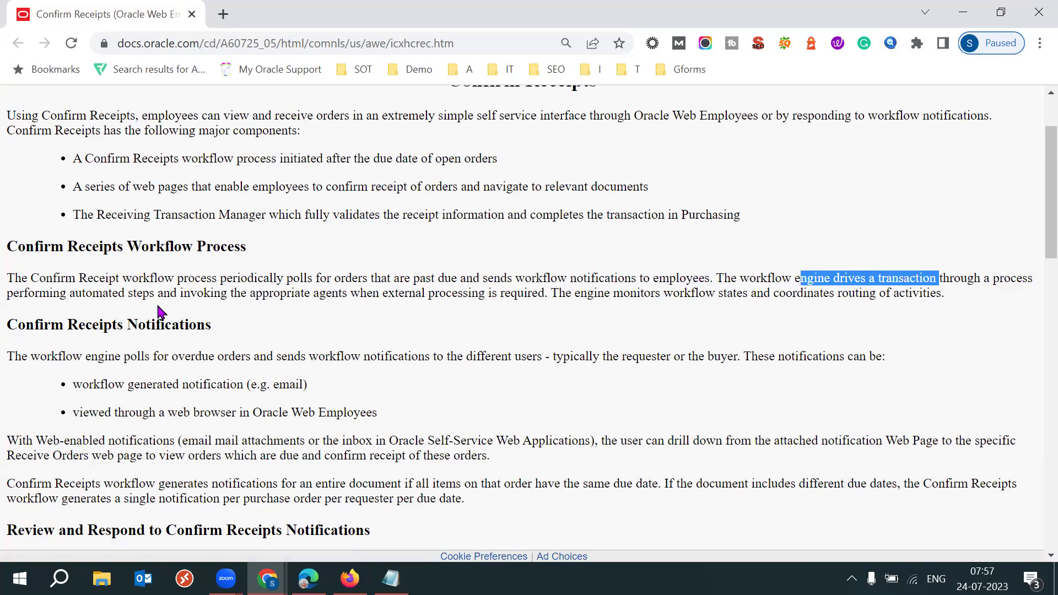
pyautogui.moveTo(70, 296); pyautogui.dragTo(471, 296)
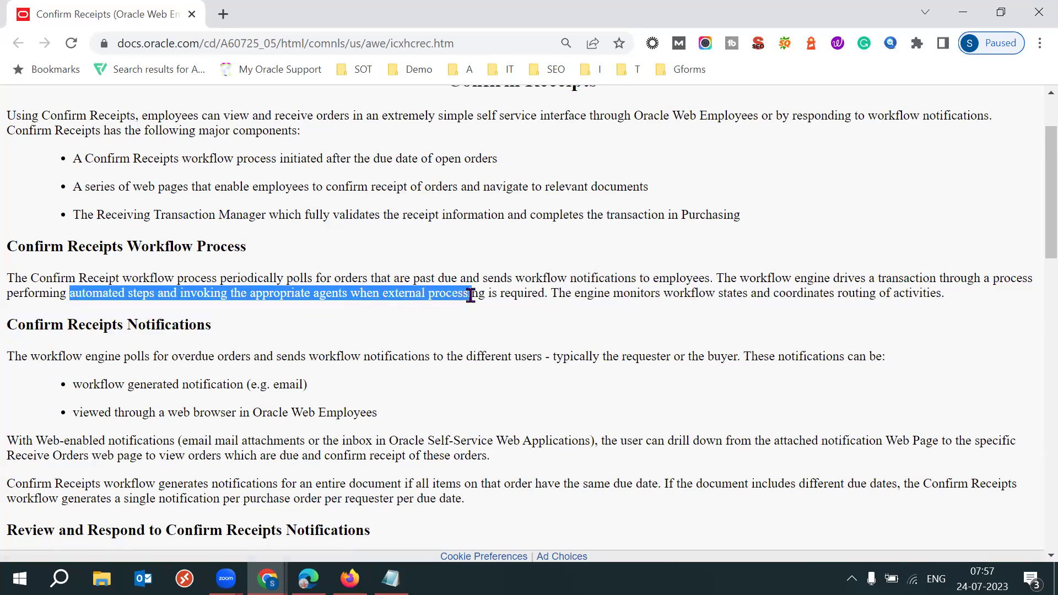
pyautogui.click(606, 296)
pyautogui.moveTo(606, 296); pyautogui.dragTo(585, 296)
pyautogui.click(410, 330)
pyautogui.moveTo(99, 325); pyautogui.dragTo(151, 325)
pyautogui.moveTo(108, 384); pyautogui.dragTo(177, 384)
pyautogui.moveTo(105, 412); pyautogui.dragTo(374, 412)
pyautogui.moveTo(114, 355); pyautogui.dragTo(258, 356)
pyautogui.click(449, 431)
# Mark the past due notification text and the Fully, Partially/Over and Not Received responses
pyautogui.scroll(-2, 449, 431)
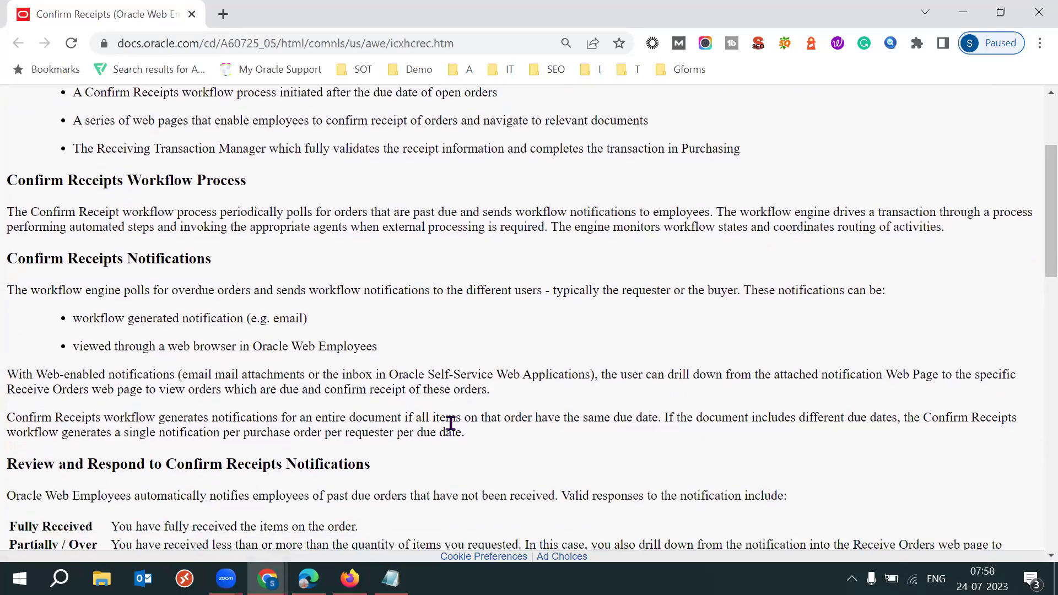
pyautogui.scroll(-3, 450, 430)
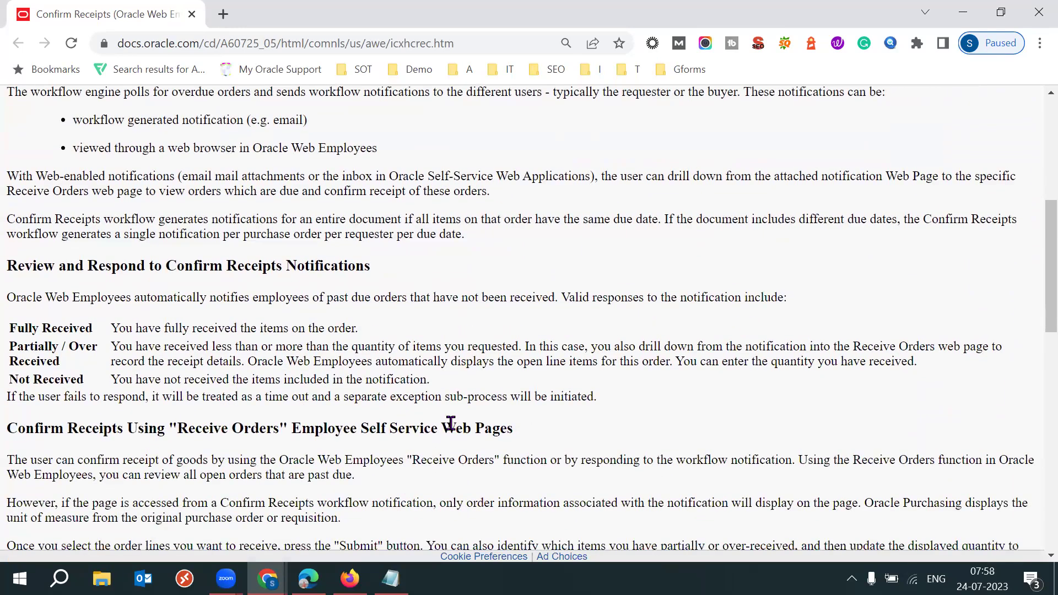
pyautogui.moveTo(139, 300); pyautogui.dragTo(374, 302)
pyautogui.moveTo(455, 314); pyautogui.dragTo(503, 315)
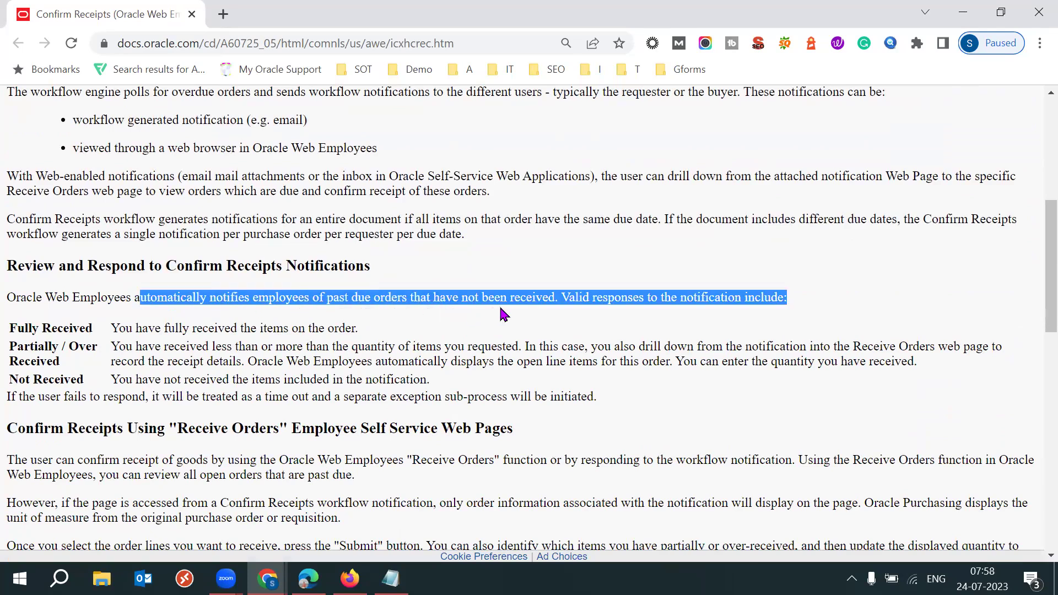
pyautogui.click(460, 324)
pyautogui.moveTo(399, 297); pyautogui.dragTo(479, 299)
pyautogui.click(656, 314)
pyautogui.moveTo(588, 297); pyautogui.dragTo(694, 296)
pyautogui.click(449, 333)
pyautogui.moveTo(66, 329); pyautogui.dragTo(23, 347)
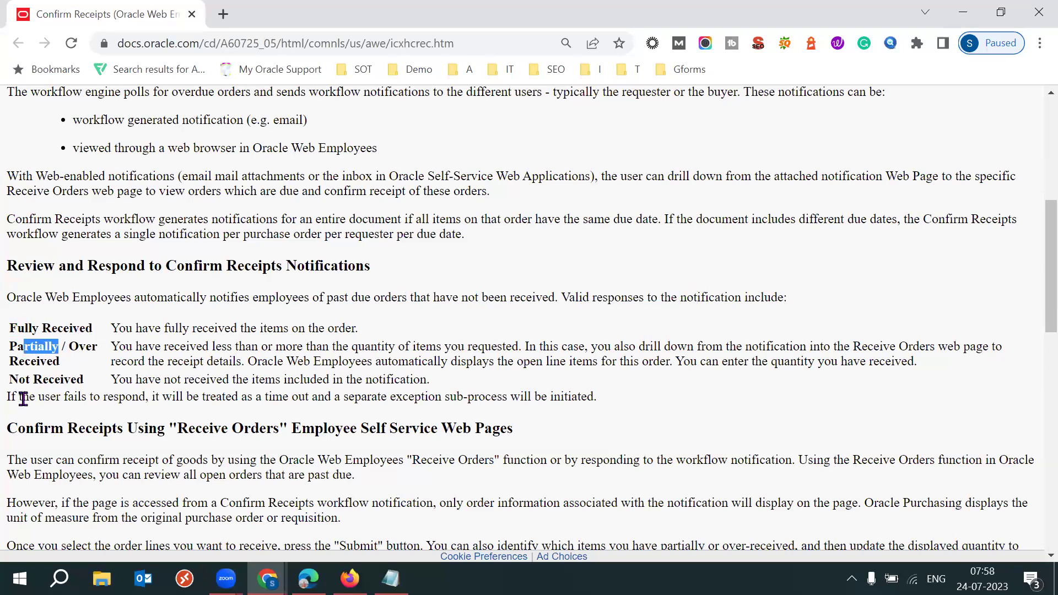
pyautogui.moveTo(23, 398); pyautogui.dragTo(70, 398)
pyautogui.click(177, 395)
pyautogui.moveTo(216, 396); pyautogui.dragTo(502, 398)
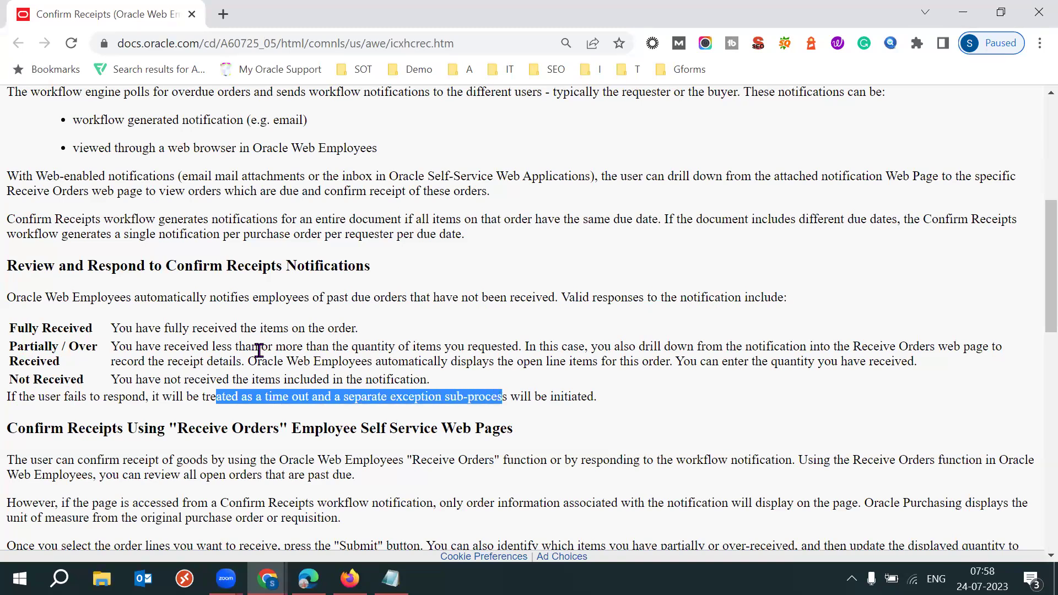
pyautogui.moveTo(199, 345); pyautogui.dragTo(237, 330)
pyautogui.click(131, 380)
pyautogui.moveTo(116, 380); pyautogui.dragTo(437, 388)
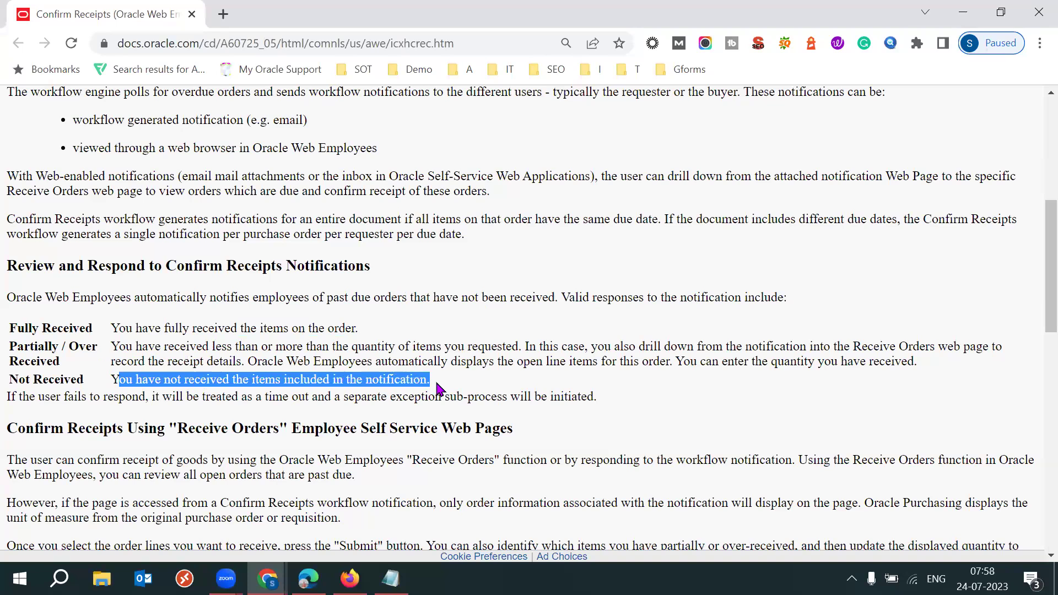
pyautogui.click(545, 403)
pyautogui.scroll(-3, 547, 407)
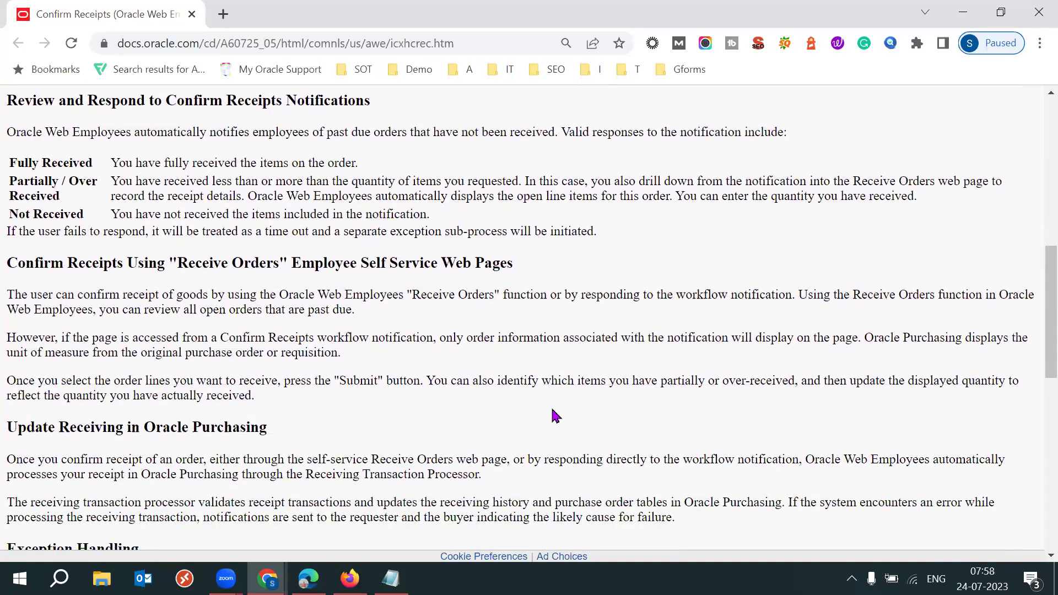
pyautogui.scroll(-4, 553, 415)
pyautogui.scroll(-1, 552, 410)
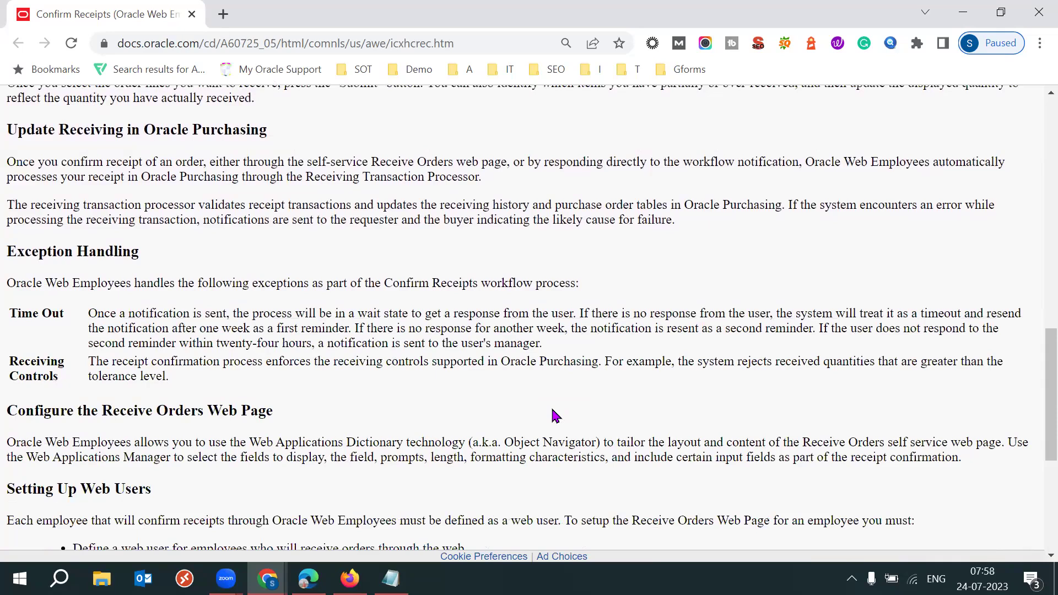
pyautogui.scroll(-2, 553, 416)
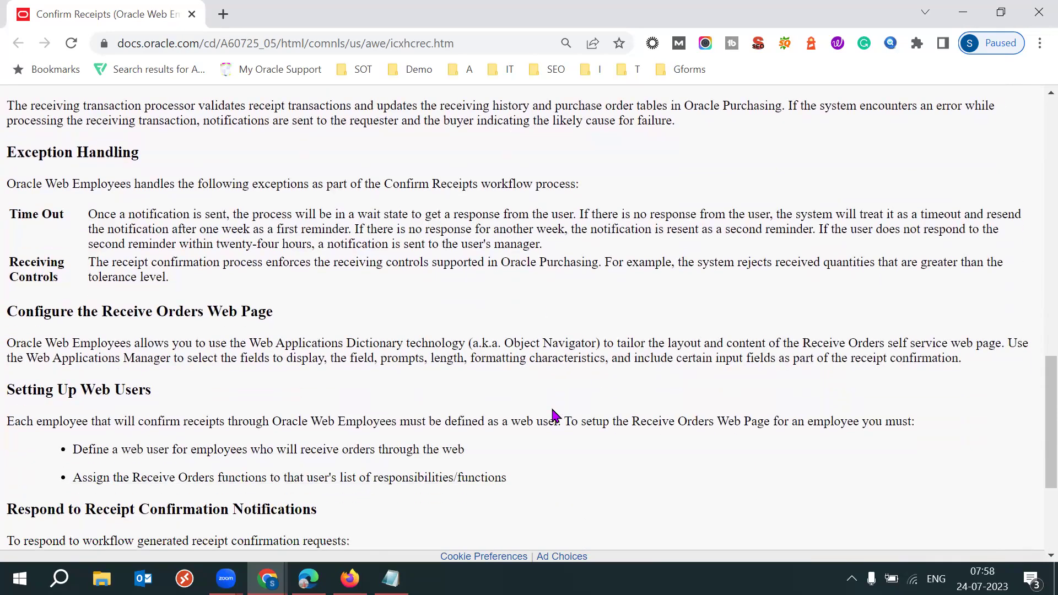
pyautogui.scroll(-4, 555, 416)
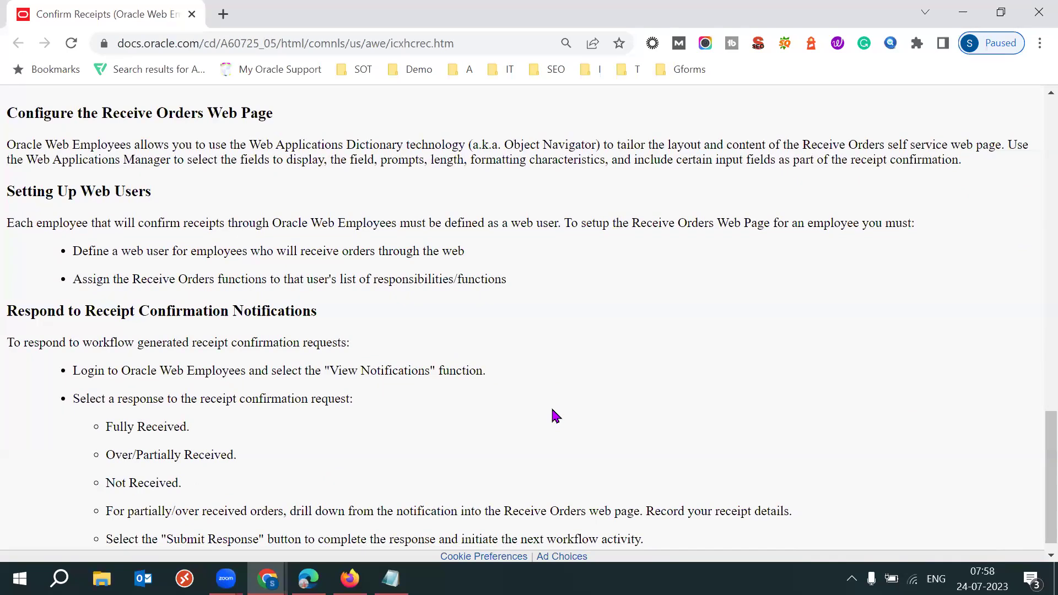
pyautogui.scroll(-1, 554, 415)
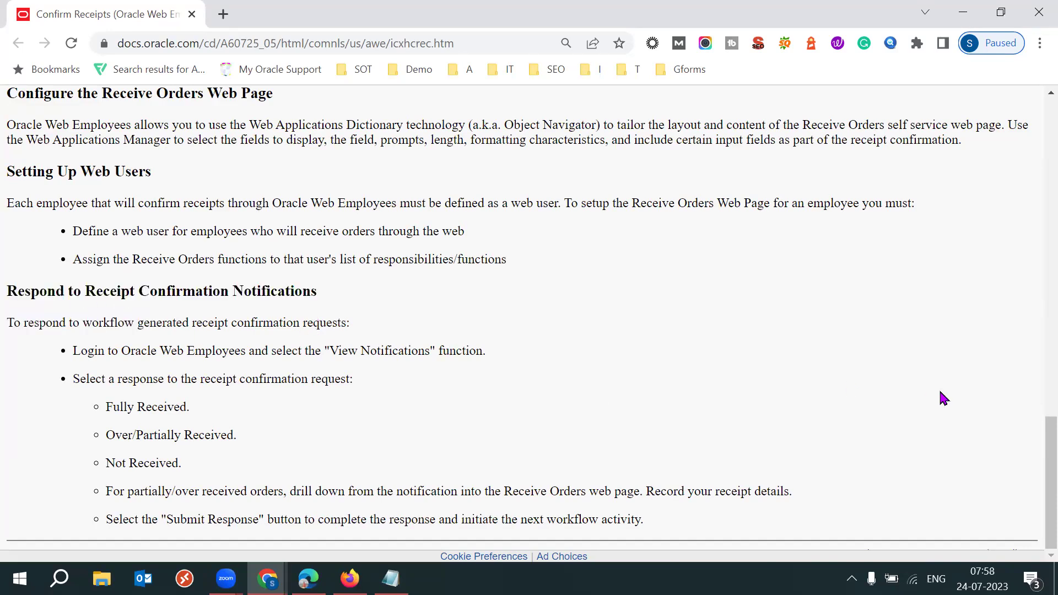
pyautogui.scroll(1, 943, 397)
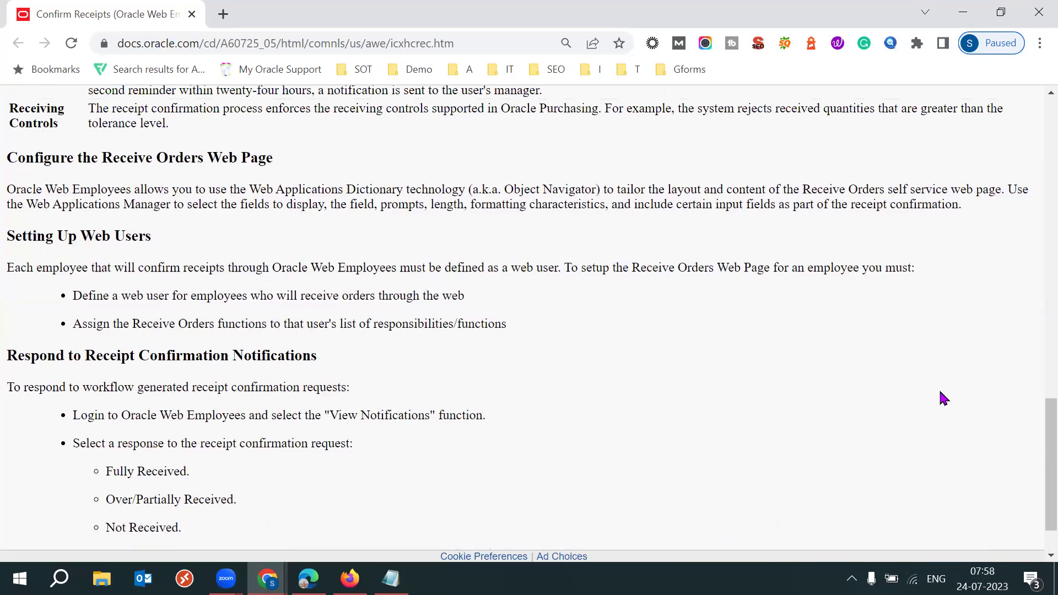
pyautogui.scroll(5, 665, 433)
pyautogui.scroll(8, 665, 434)
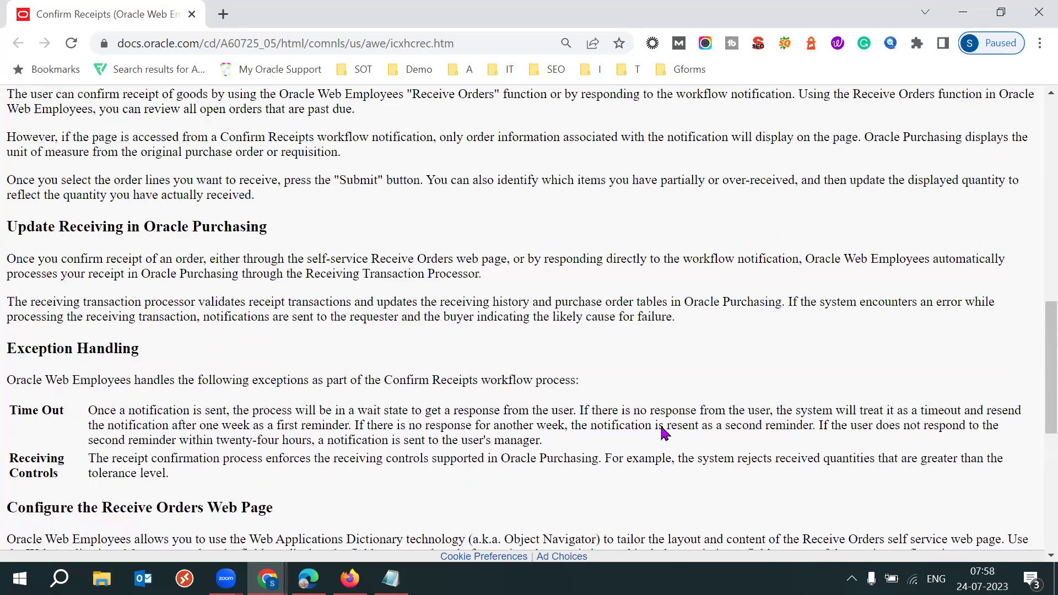
pyautogui.scroll(5, 520, 336)
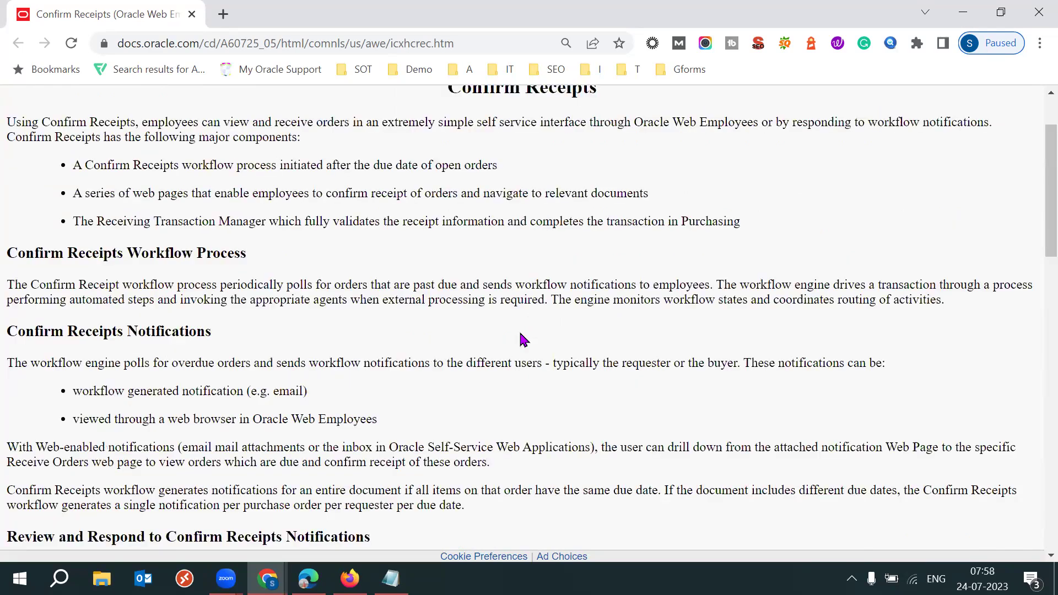
pyautogui.moveTo(24, 342); pyautogui.dragTo(113, 346)
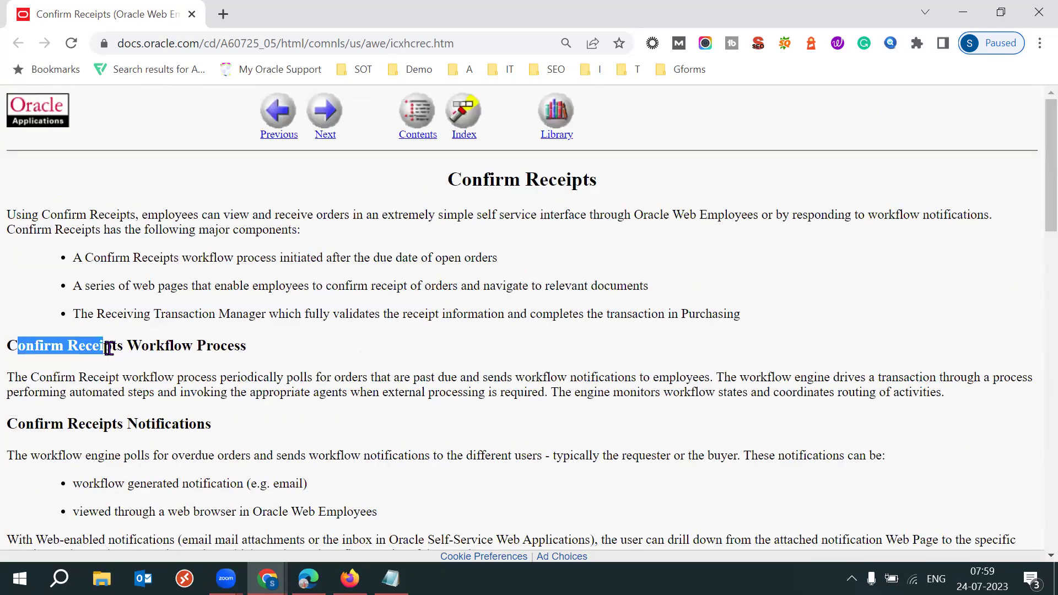
pyautogui.click(99, 345)
pyautogui.moveTo(7, 345); pyautogui.dragTo(132, 346)
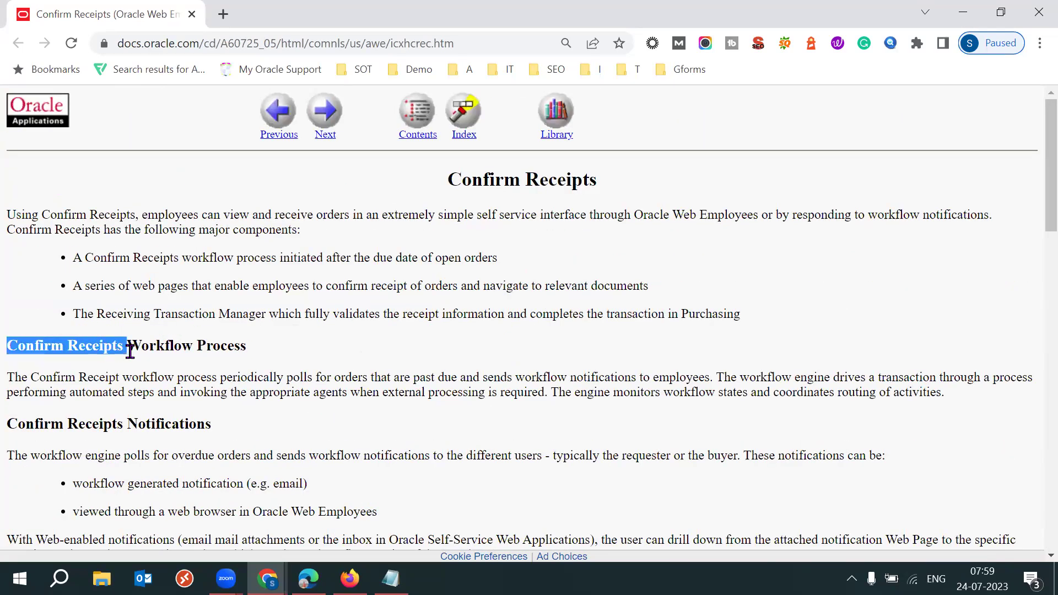
pyautogui.click(503, 431)
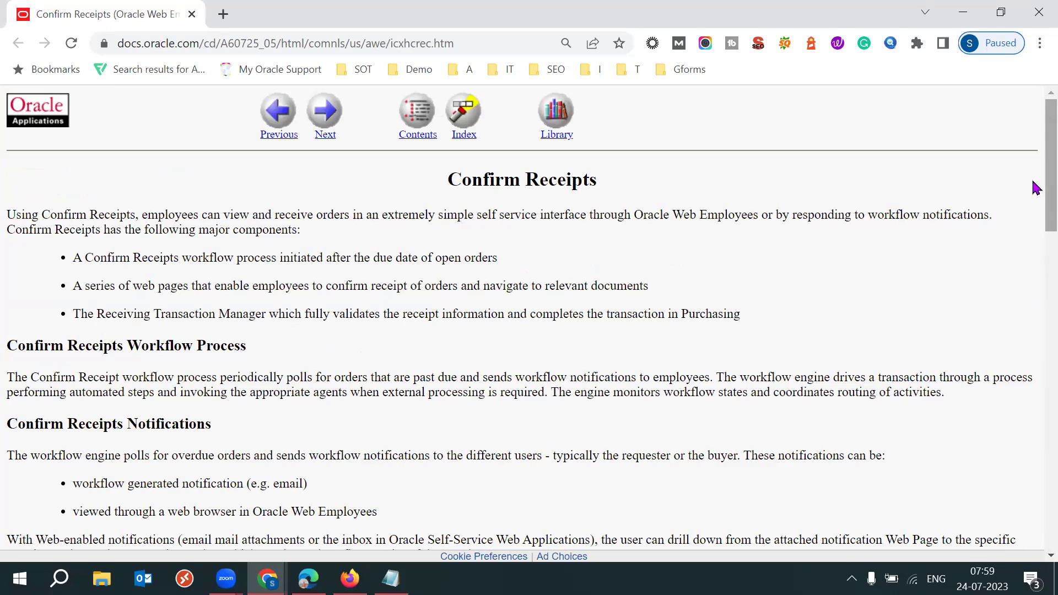
pyautogui.scroll(-8, 1032, 314)
pyautogui.scroll(-8, 1035, 527)
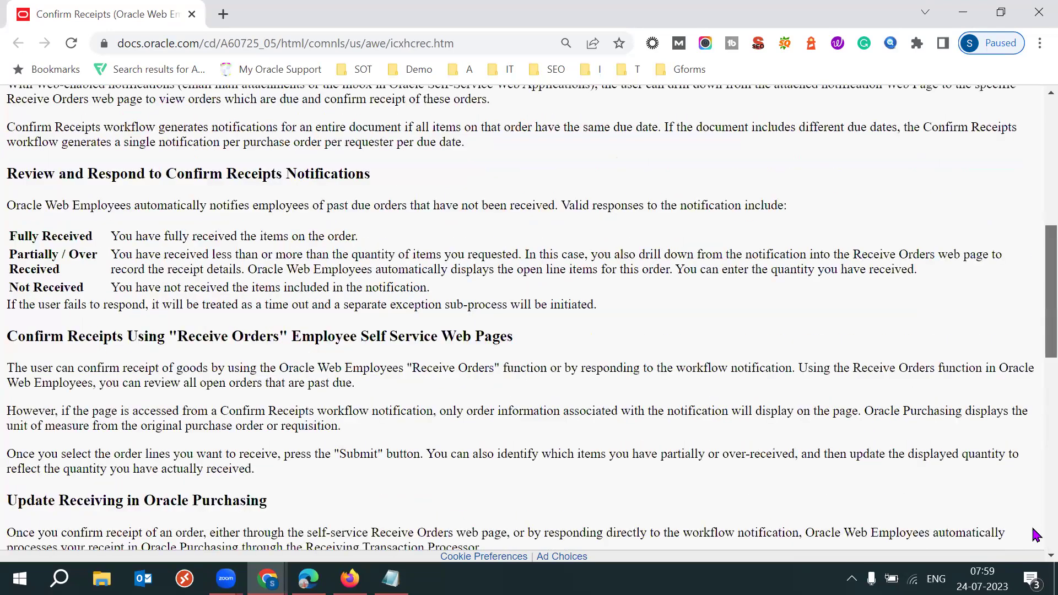
pyautogui.tripleClick(172, 290)
pyautogui.tripleClick(172, 290)
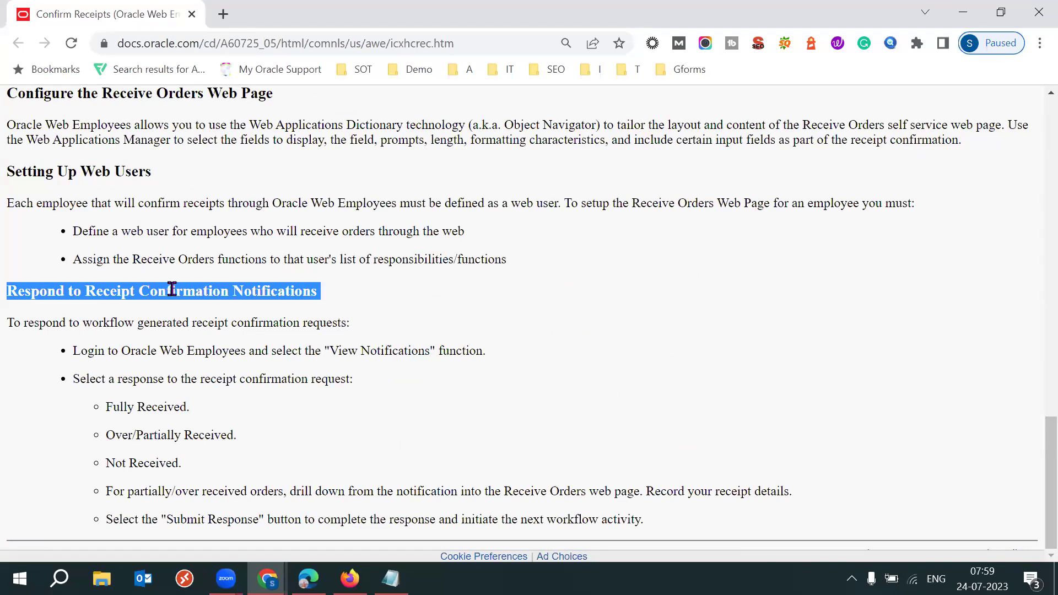
pyautogui.click(461, 314)
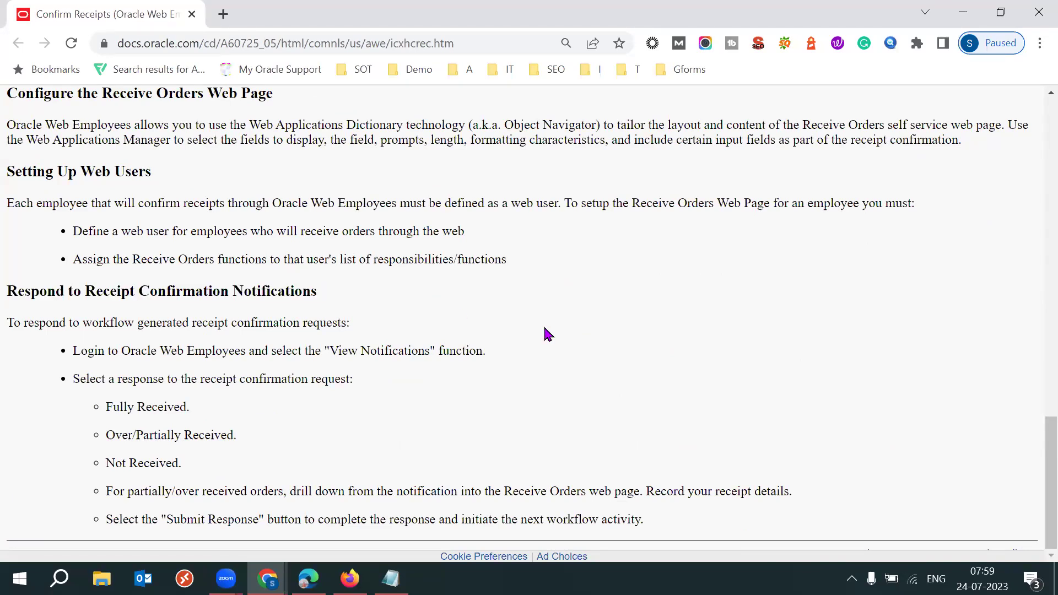
pyautogui.scroll(4, 547, 333)
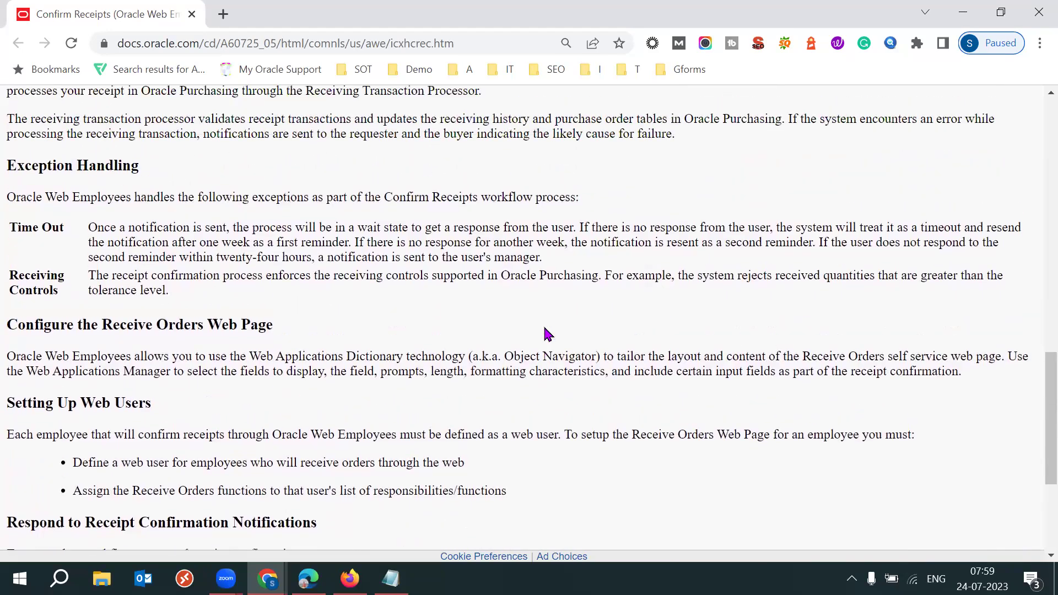
pyautogui.scroll(2, 547, 333)
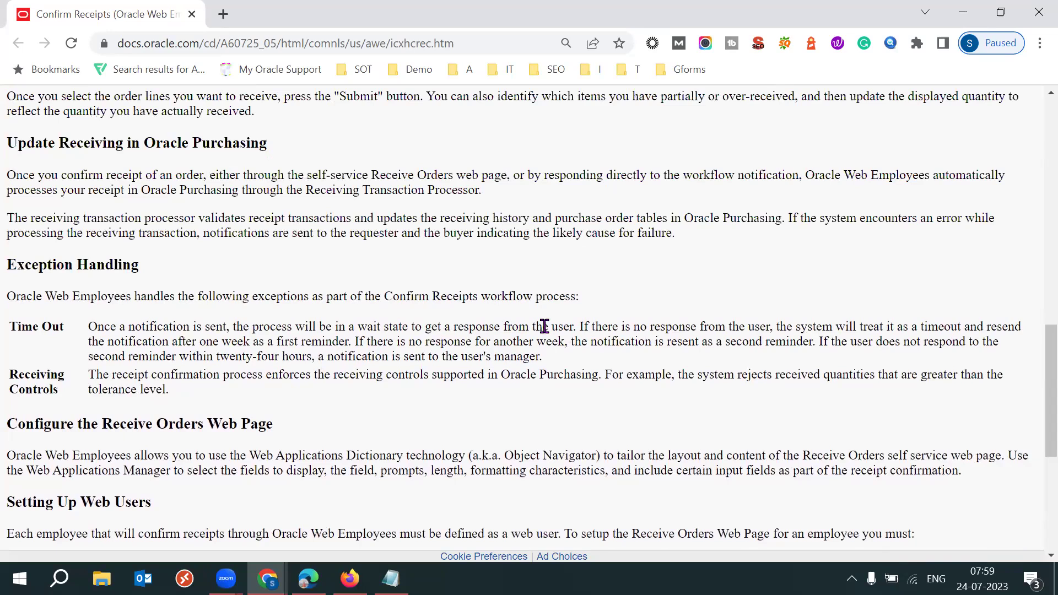
pyautogui.scroll(1, 544, 326)
# Find 'requ' on the page and mark that notifications go to the requester or buyer
pyautogui.hotkey('ctrl', 'f')
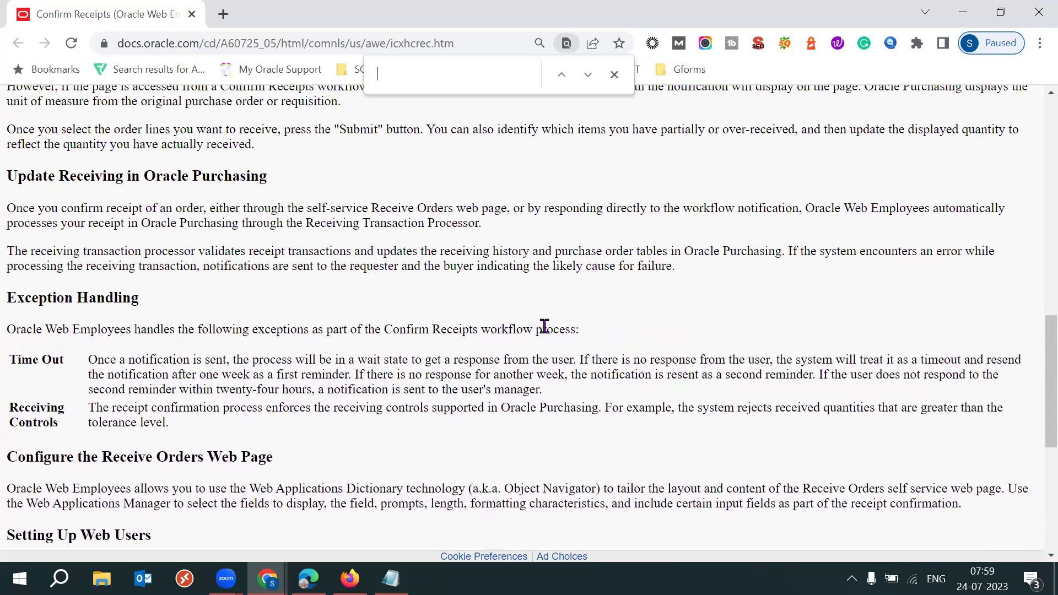
pyautogui.write('requ')
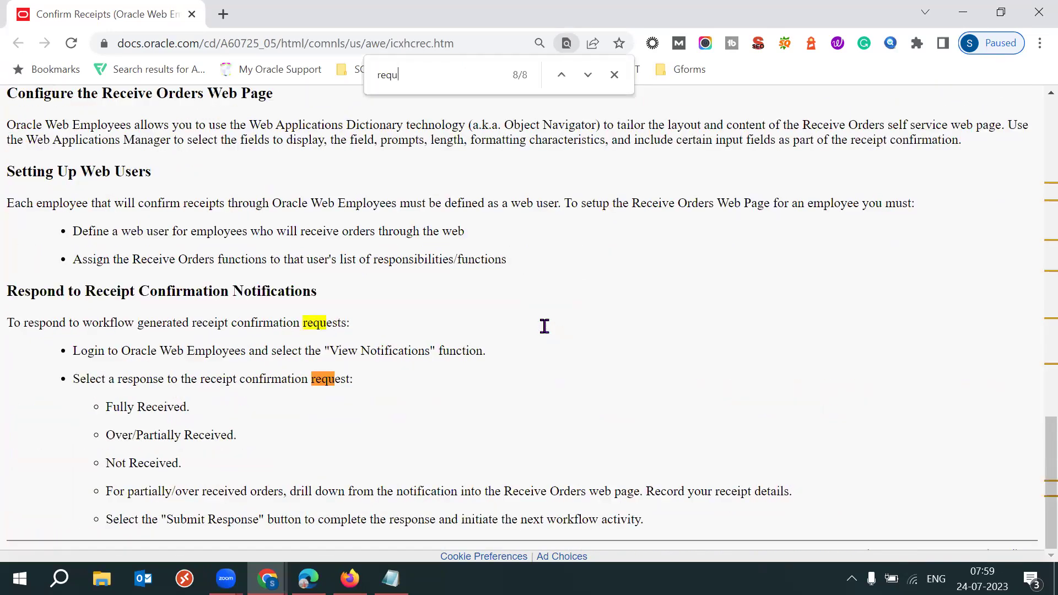
pyautogui.press('Return')
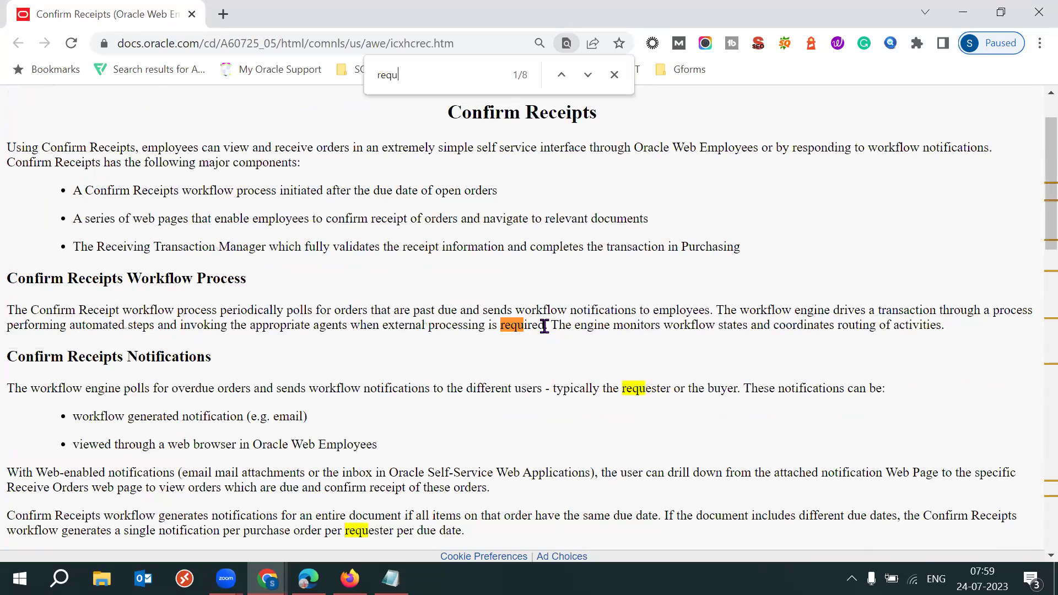
pyautogui.moveTo(429, 389); pyautogui.dragTo(709, 389)
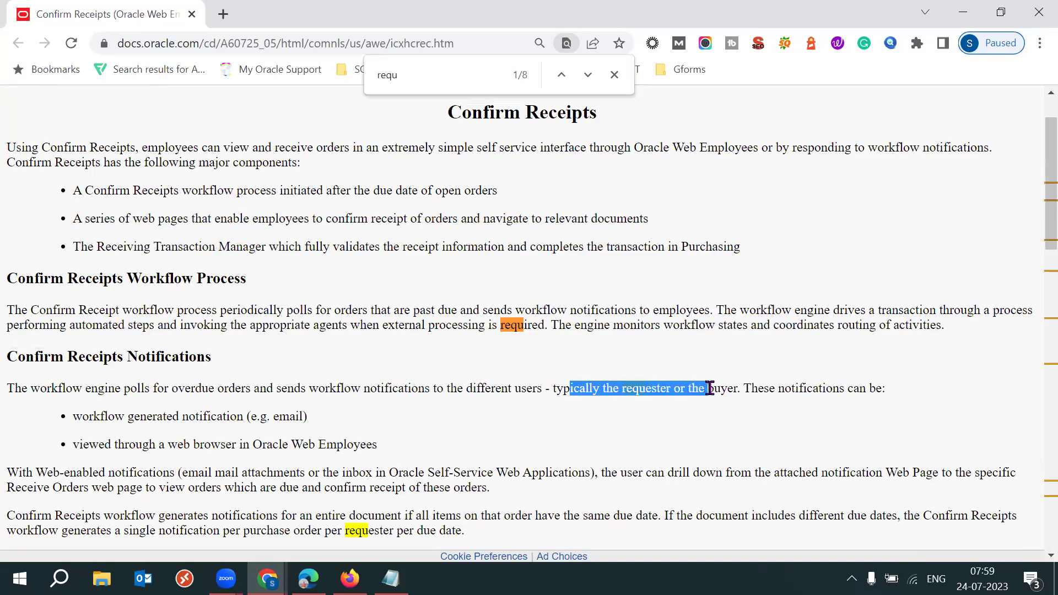
pyautogui.click(735, 408)
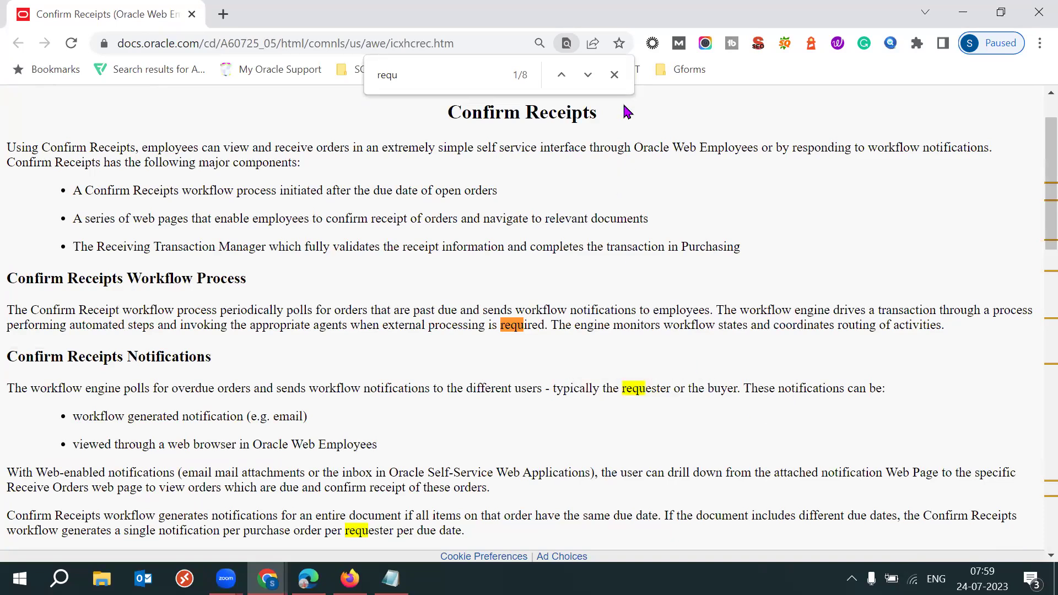
pyautogui.click(613, 75)
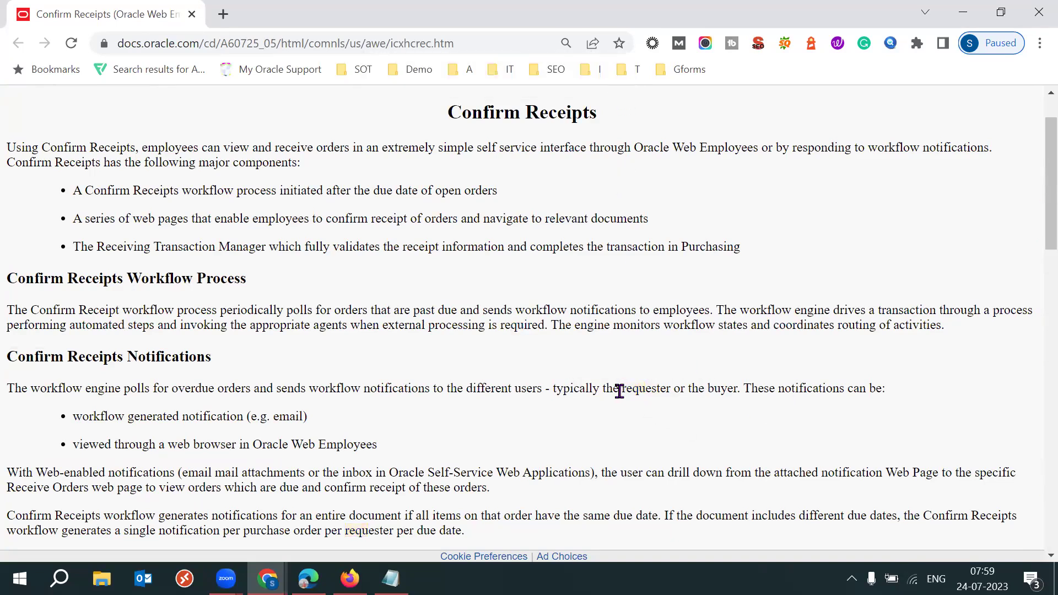
pyautogui.moveTo(622, 389); pyautogui.dragTo(744, 392)
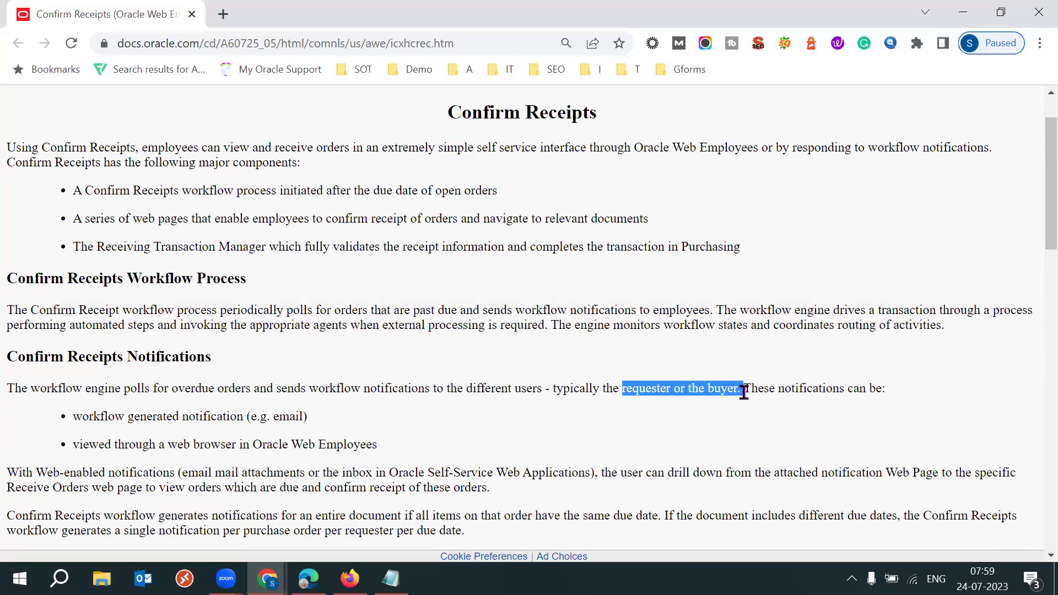
pyautogui.moveTo(125, 417); pyautogui.dragTo(302, 414)
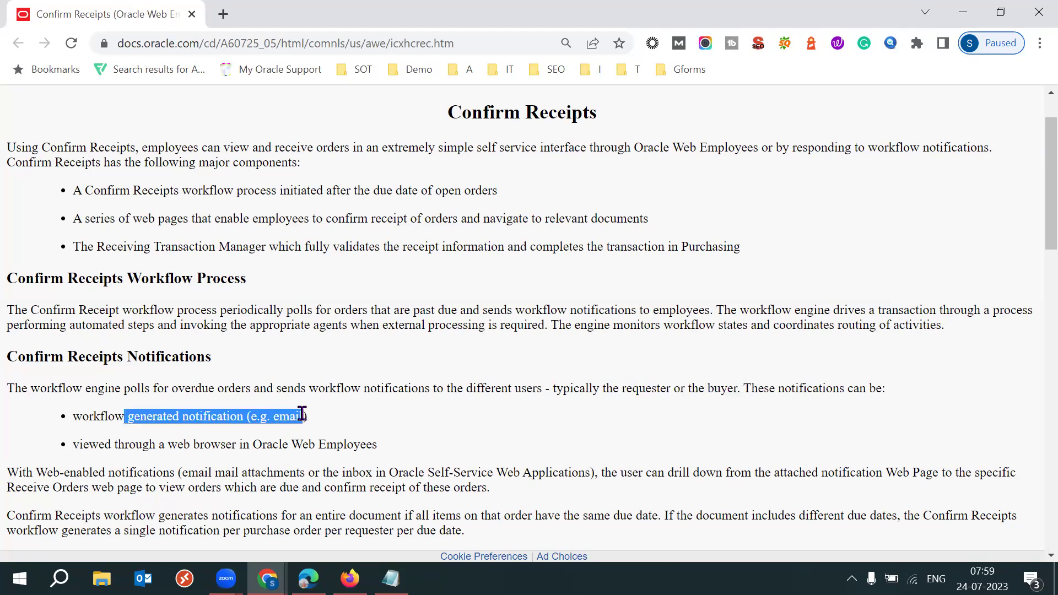
pyautogui.click(542, 440)
pyautogui.moveTo(632, 389); pyautogui.dragTo(698, 387)
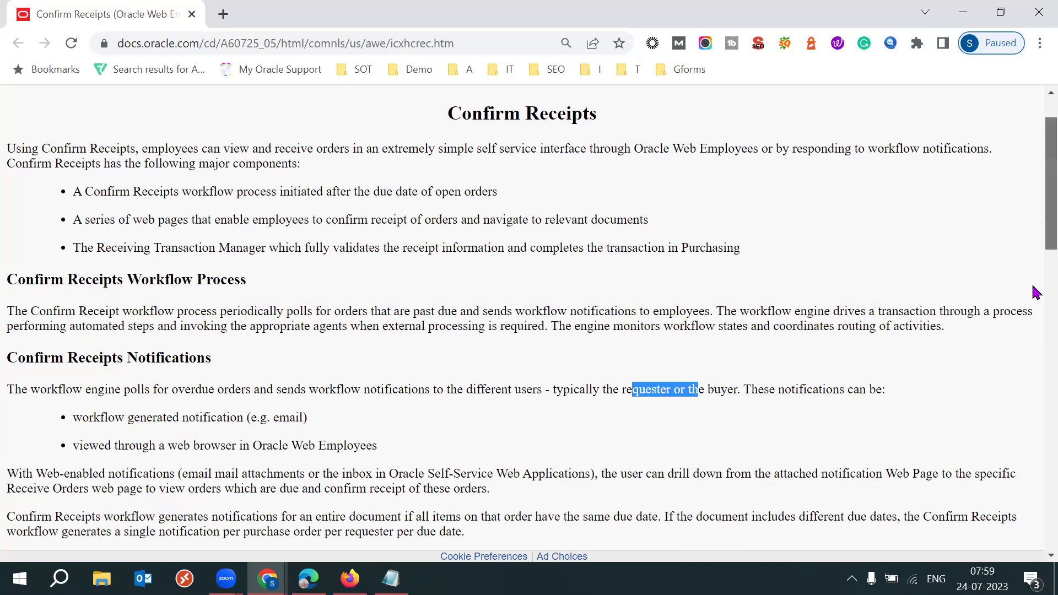
# Review the Respond to Receipt Confirmation Notifications steps, then return to Oracle Fusion
pyautogui.scroll(-5, 1033, 325)
pyautogui.scroll(-5, 1032, 512)
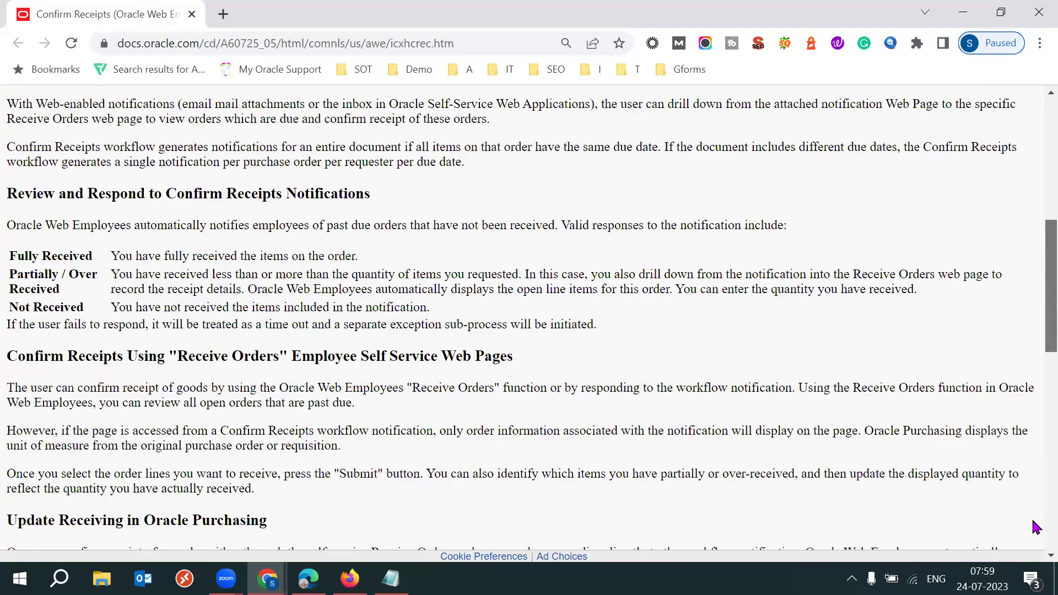
pyautogui.scroll(-10, 156, 307)
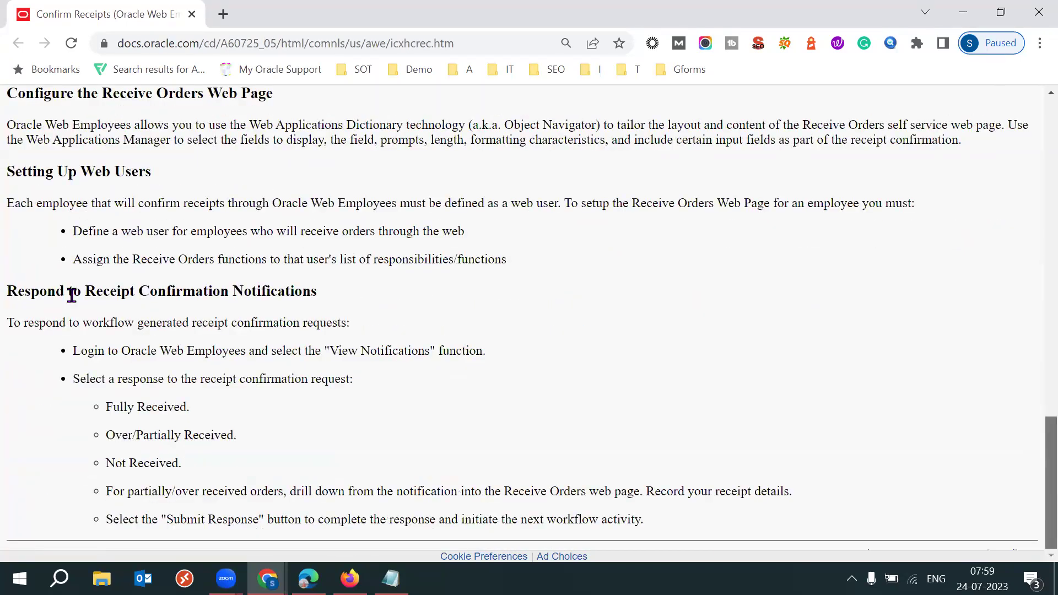
pyautogui.moveTo(8, 291); pyautogui.dragTo(318, 297)
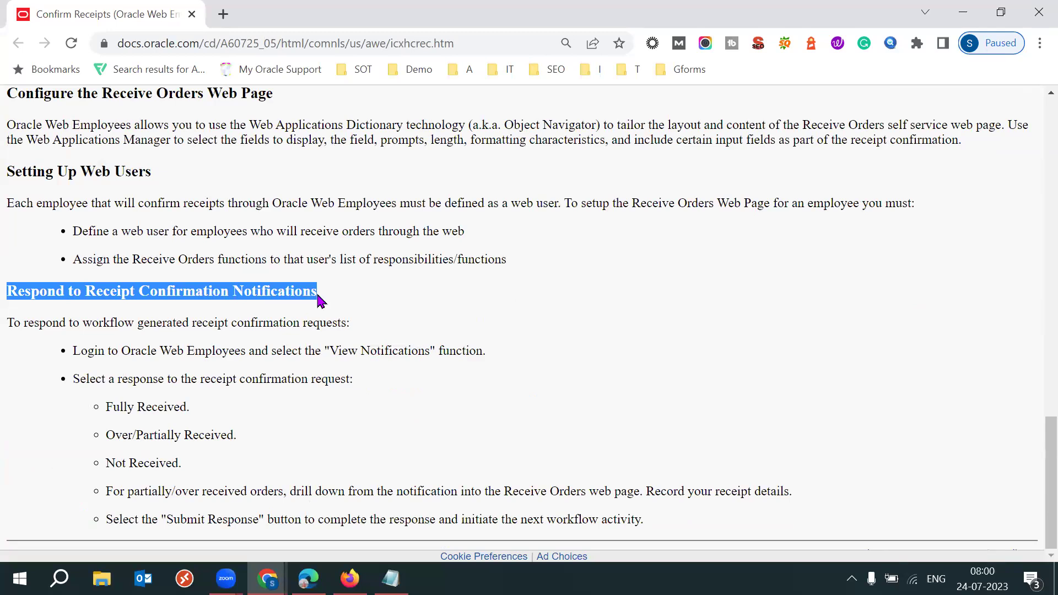
pyautogui.moveTo(121, 350); pyautogui.dragTo(481, 375)
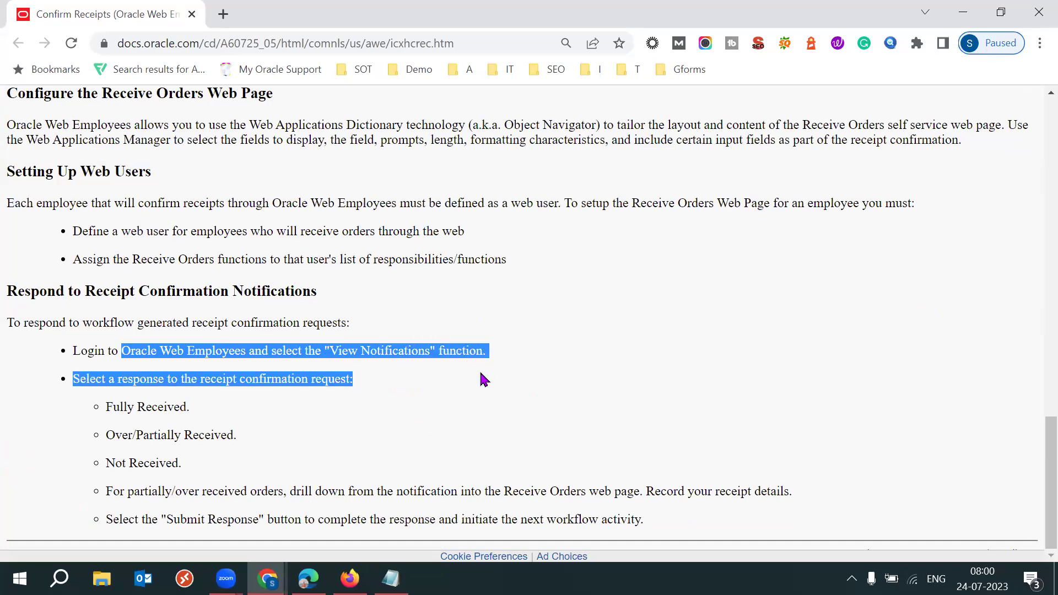
pyautogui.click(247, 377)
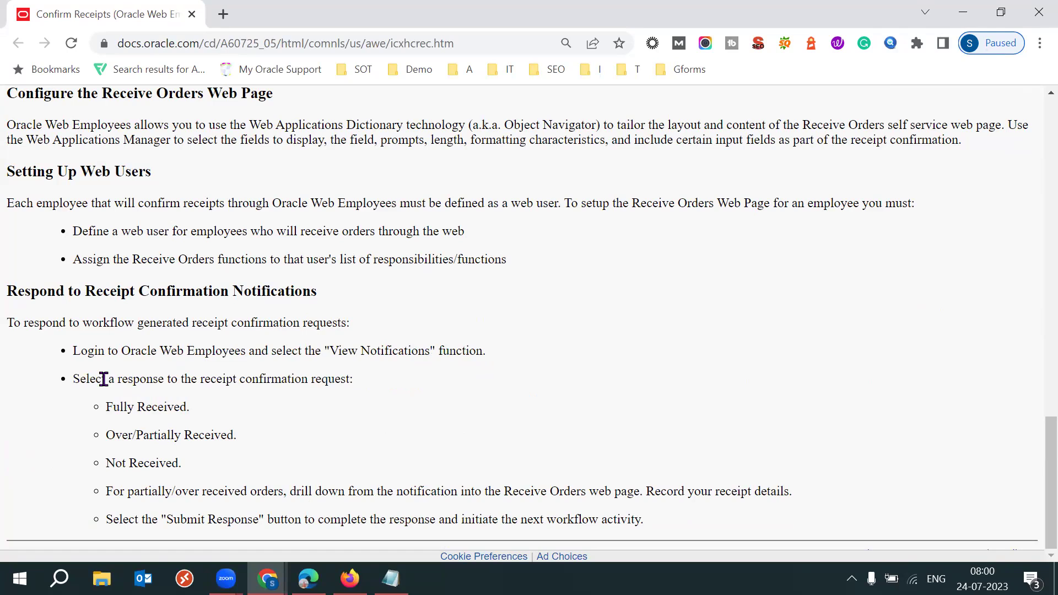
pyautogui.moveTo(131, 350); pyautogui.dragTo(215, 350)
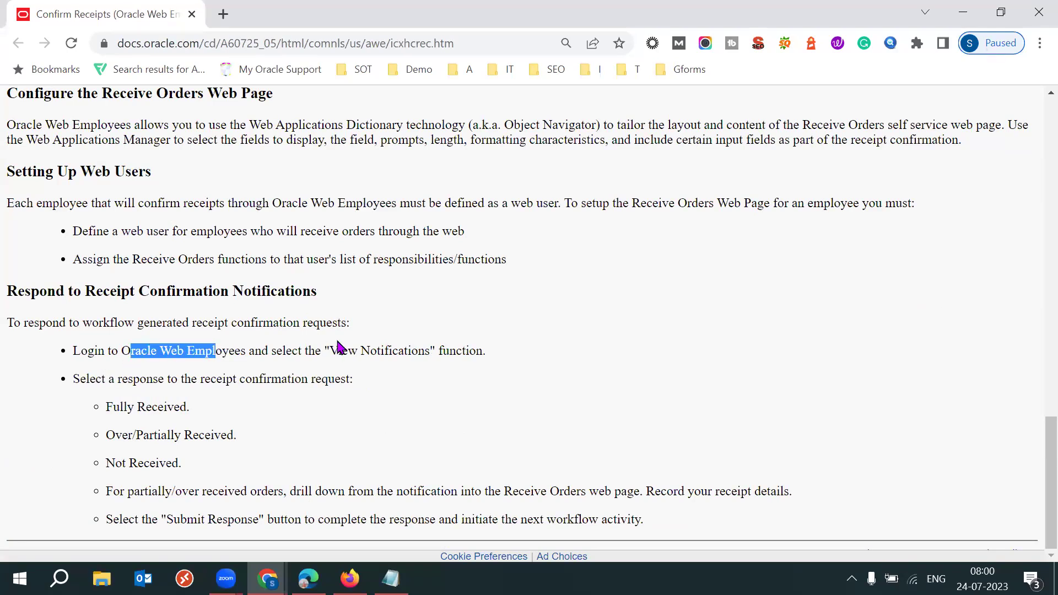
pyautogui.moveTo(316, 350); pyautogui.dragTo(357, 351)
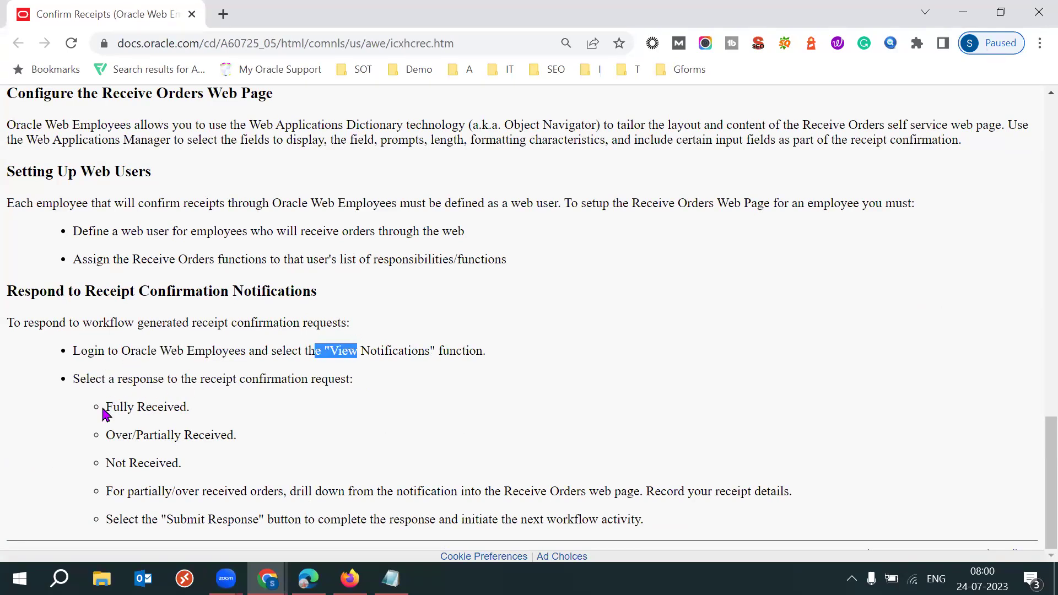
pyautogui.moveTo(106, 407); pyautogui.dragTo(186, 407)
pyautogui.moveTo(122, 462); pyautogui.dragTo(185, 464)
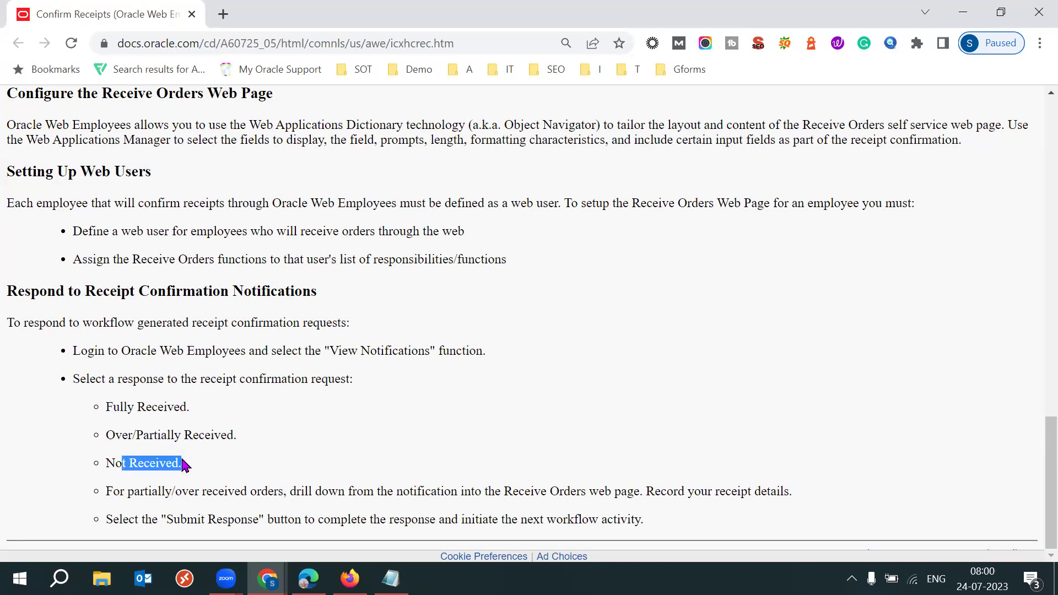
pyautogui.moveTo(113, 435); pyautogui.dragTo(192, 435)
pyautogui.click(296, 429)
pyautogui.click(380, 439)
pyautogui.click(485, 452)
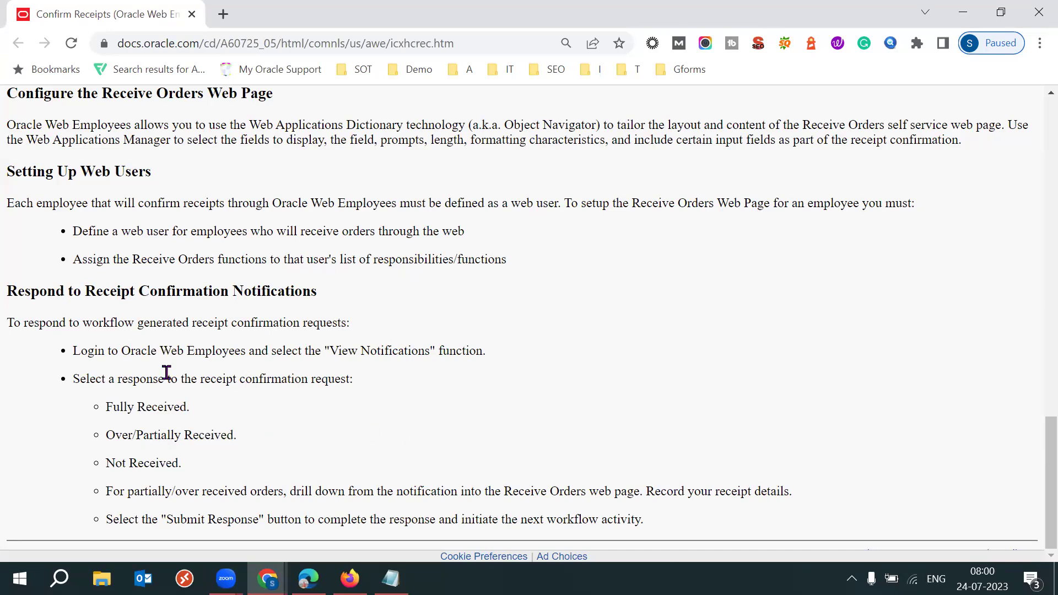
pyautogui.moveTo(69, 357); pyautogui.dragTo(366, 470)
pyautogui.click(368, 469)
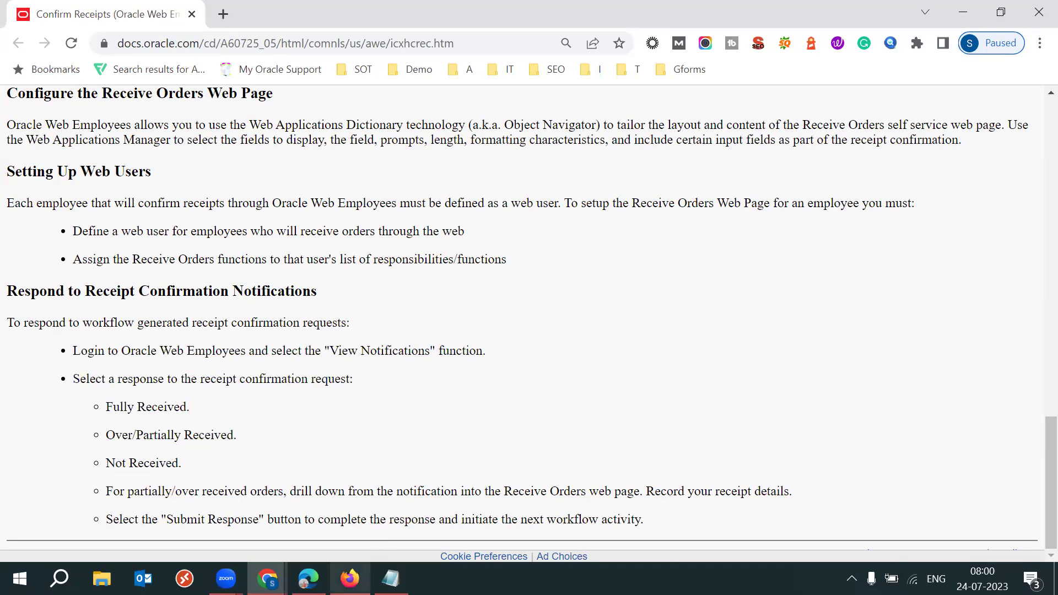
pyautogui.click(349, 578)
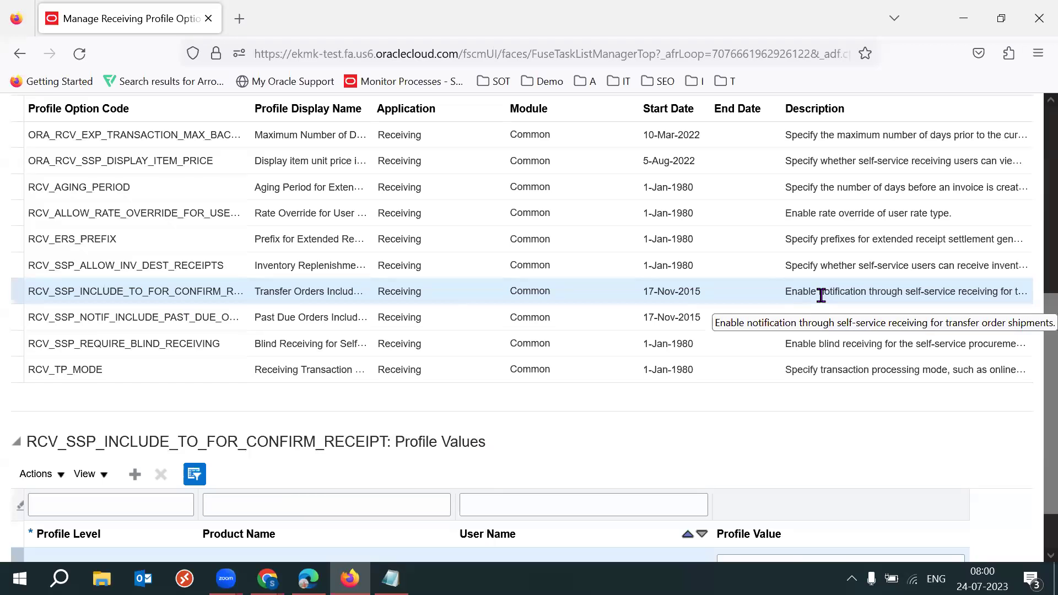
# Load the RCV_SSP_NOTIF_INCLUDE_PAST_DUE_ORDERS row's Profile Values table
pyautogui.click(816, 317)
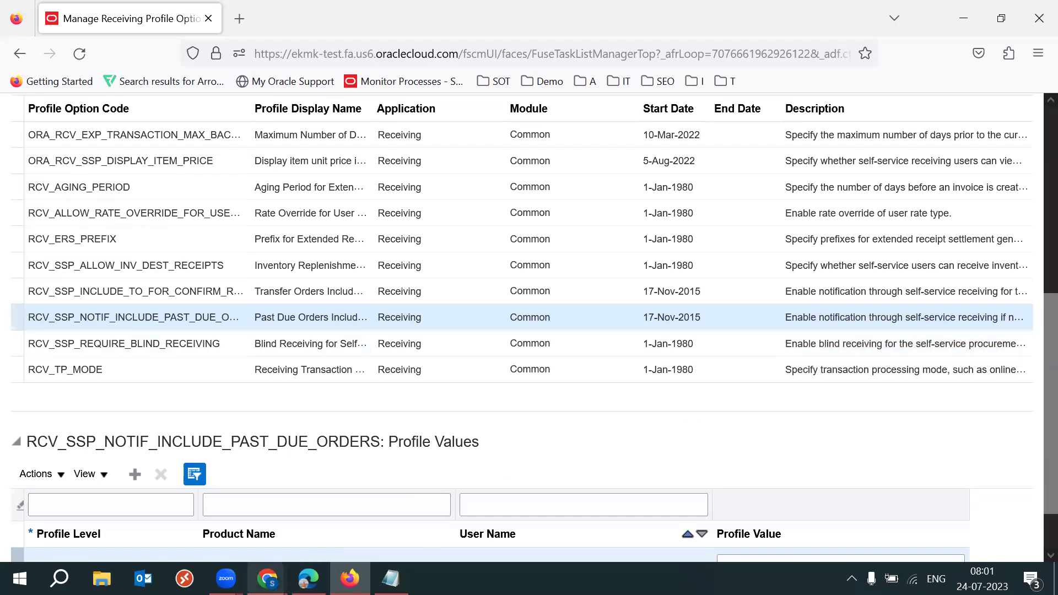
pyautogui.moveTo(267, 579)
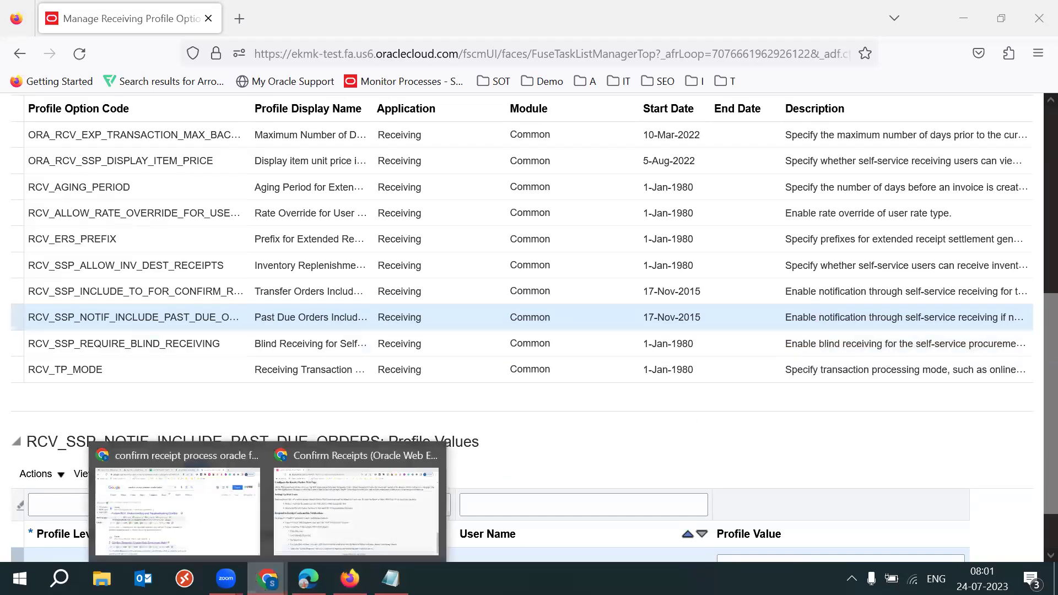
pyautogui.click(334, 531)
pyautogui.moveTo(74, 350); pyautogui.dragTo(675, 515)
pyautogui.click(658, 479)
pyautogui.moveTo(78, 351); pyautogui.dragTo(280, 465)
pyautogui.click(569, 419)
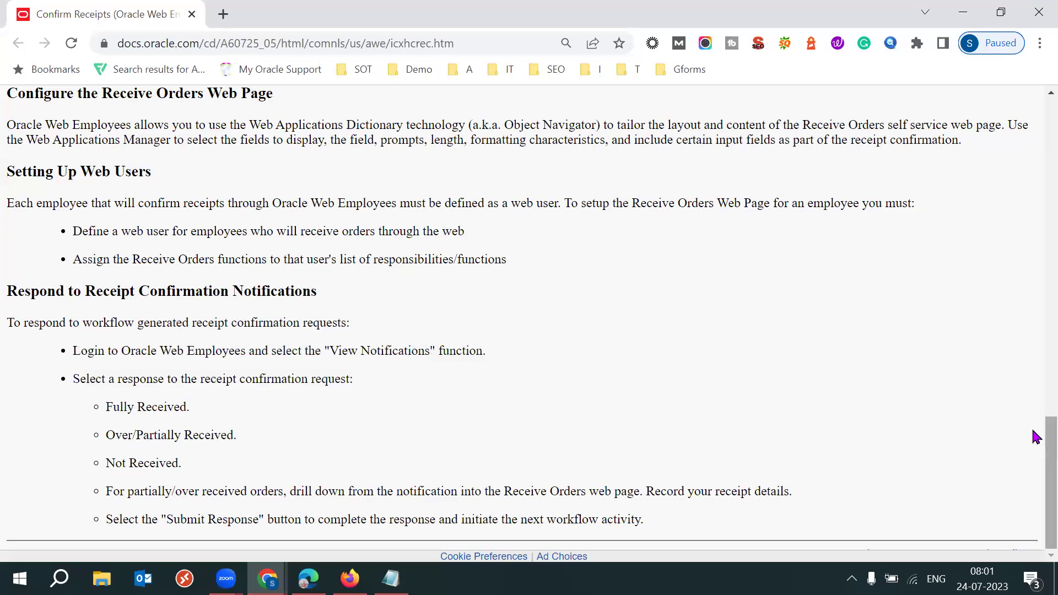
pyautogui.scroll(2, 1036, 380)
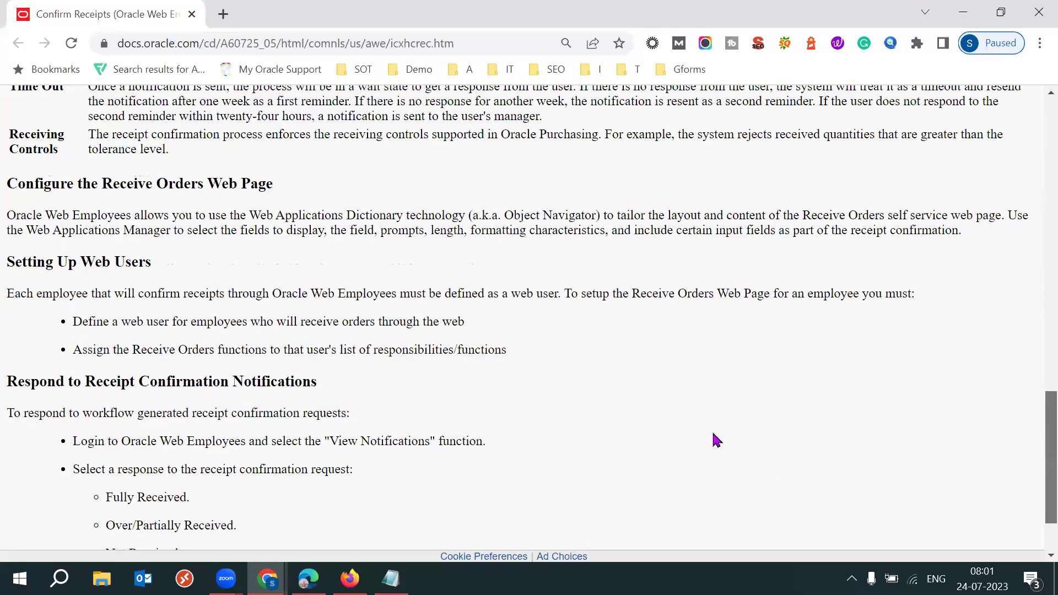
pyautogui.scroll(10, 711, 438)
pyautogui.scroll(7, 707, 435)
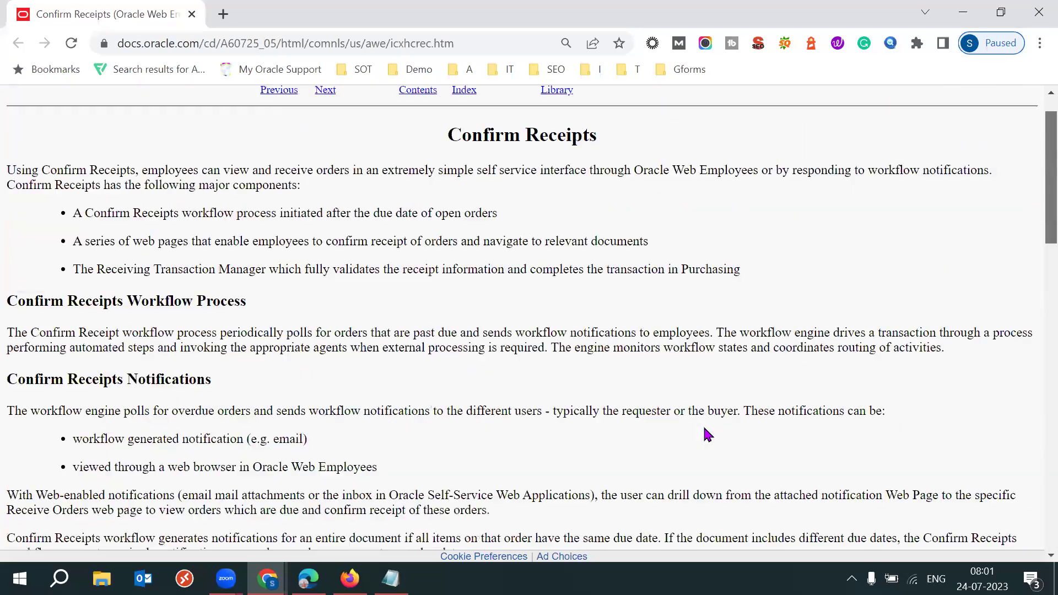
pyautogui.scroll(-14, 707, 435)
pyautogui.scroll(-6, 707, 435)
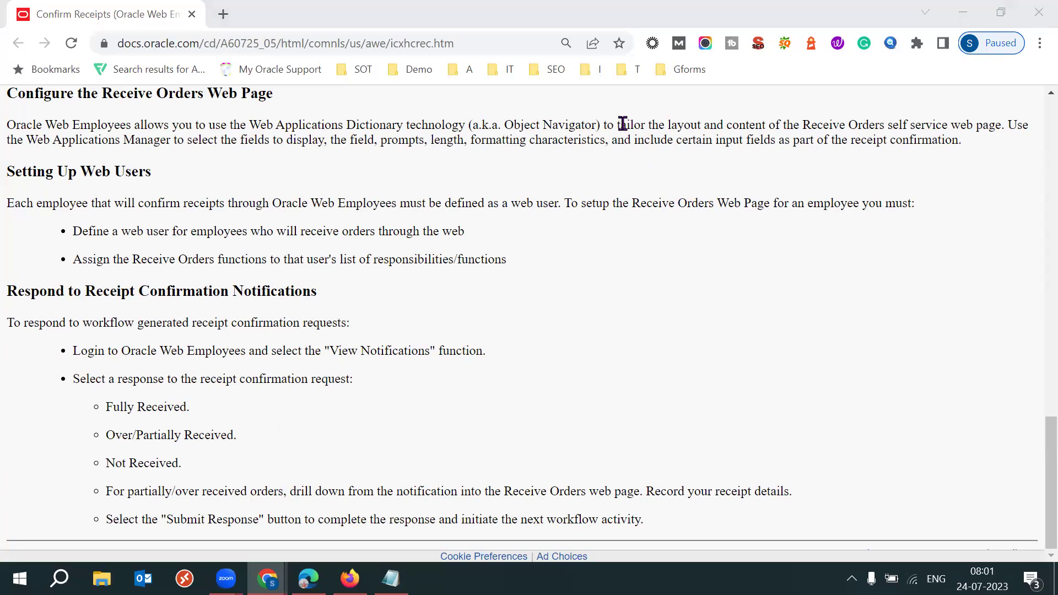
pyautogui.click(724, 302)
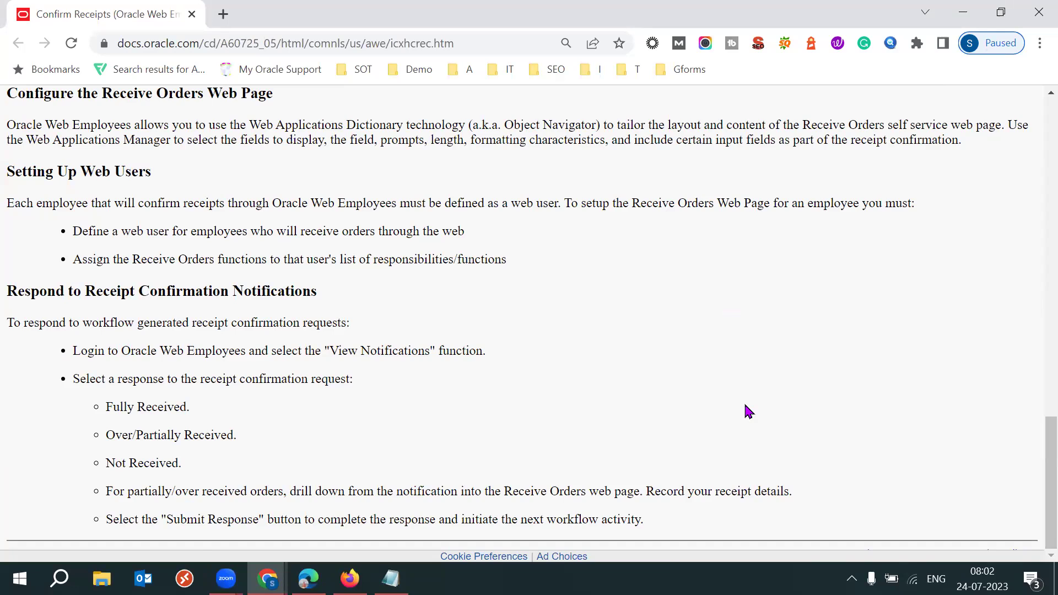
pyautogui.scroll(1, 748, 411)
pyautogui.moveTo(243, 324); pyautogui.dragTo(312, 322)
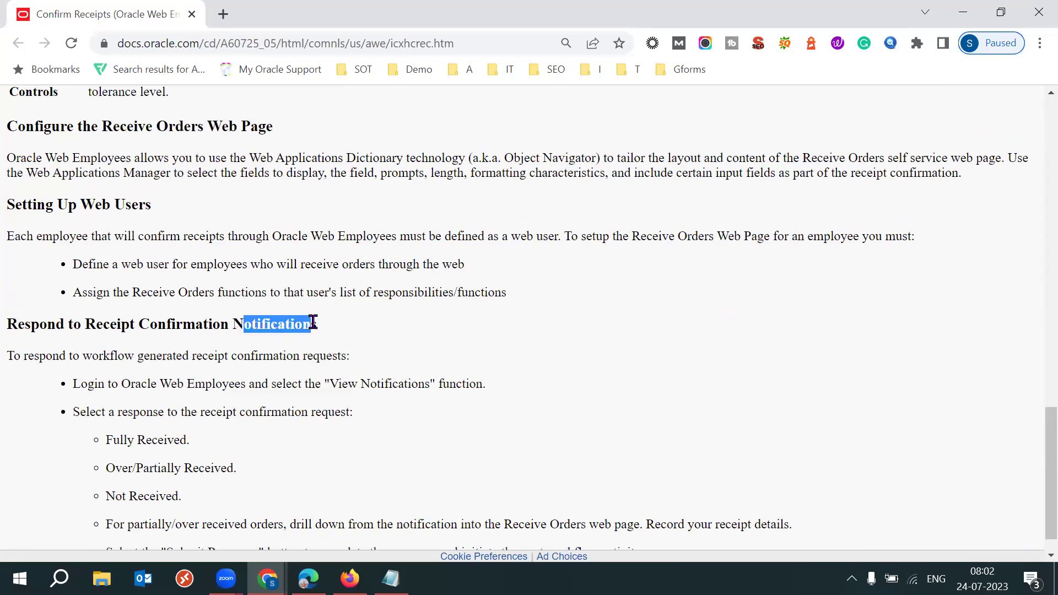
pyautogui.moveTo(16, 324); pyautogui.dragTo(175, 325)
pyautogui.click(400, 338)
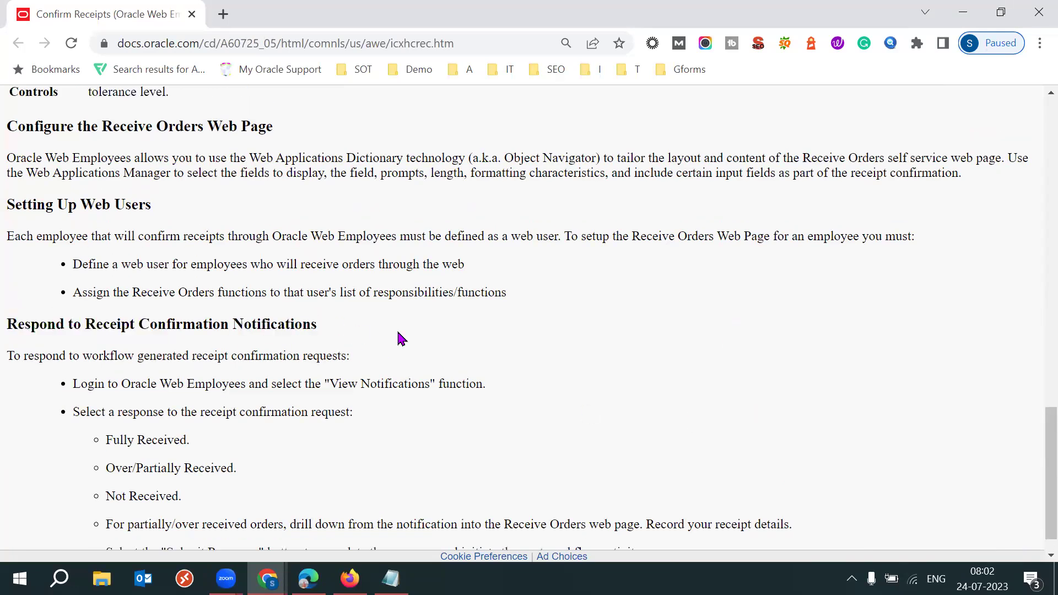
pyautogui.scroll(-1, 1024, 490)
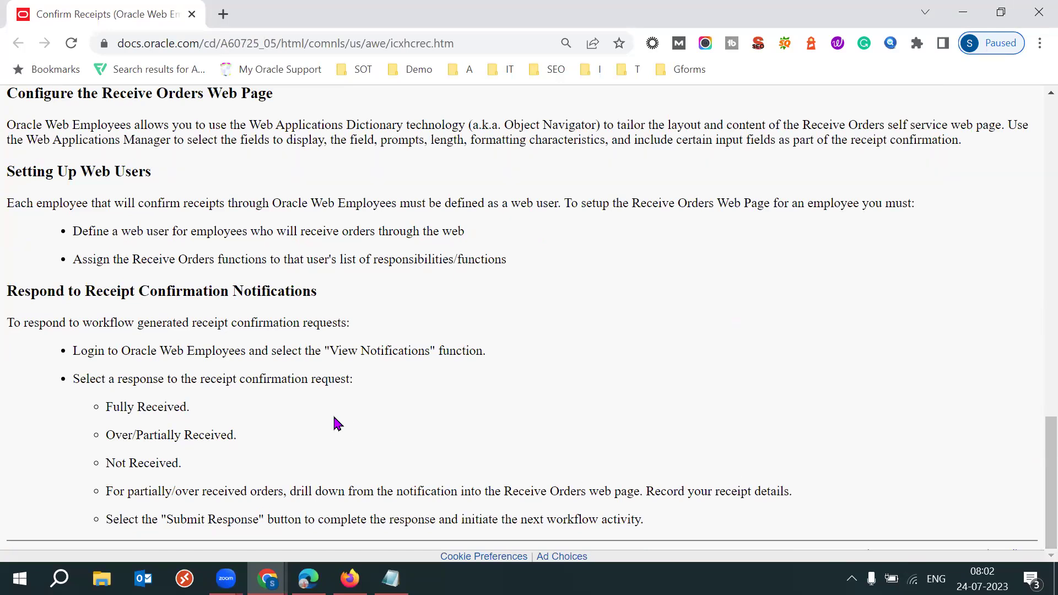
pyautogui.moveTo(138, 410); pyautogui.dragTo(256, 431)
pyautogui.moveTo(128, 484); pyautogui.dragTo(249, 458)
pyautogui.click(431, 472)
pyautogui.moveTo(308, 578)
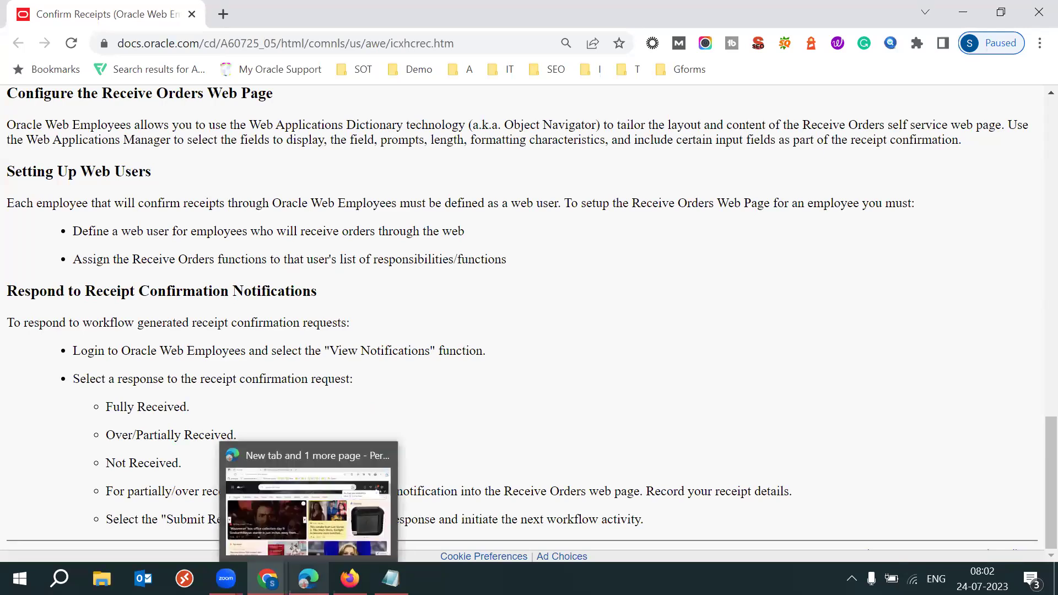
pyautogui.moveTo(349, 578)
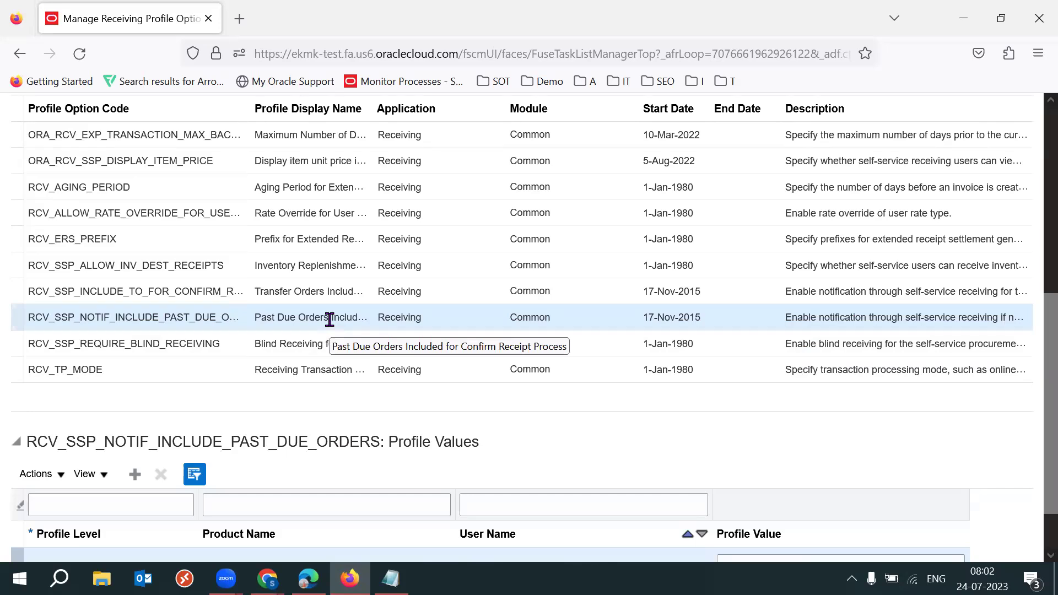
# Verify Past Due Orders is Yes at Site, then load ORA_RCV_SSP_DISPLAY_ITEM_PRICE's values
pyautogui.scroll(-1, 1033, 444)
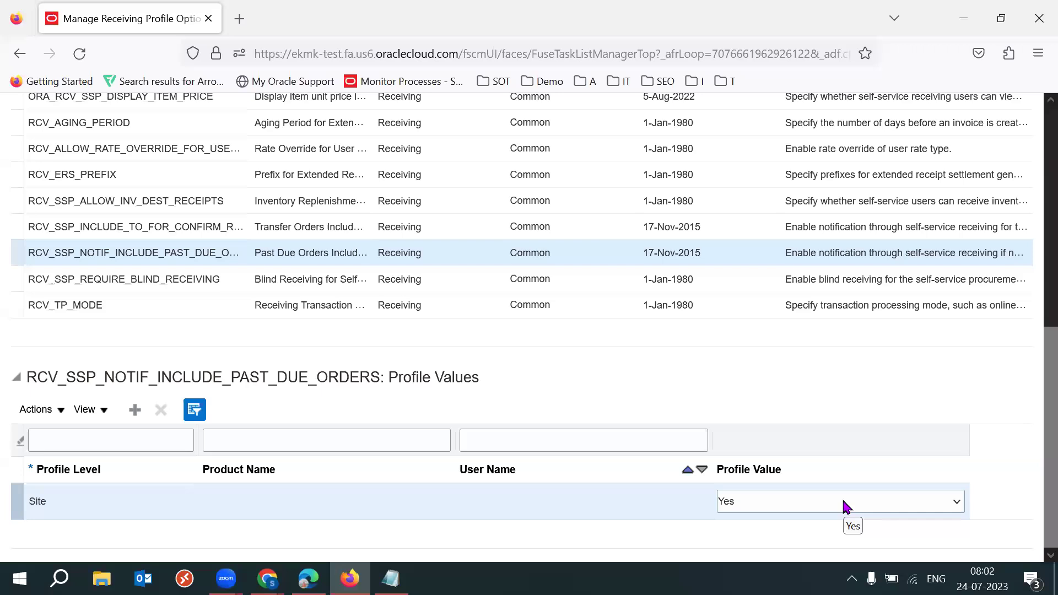
pyautogui.scroll(2, 1034, 404)
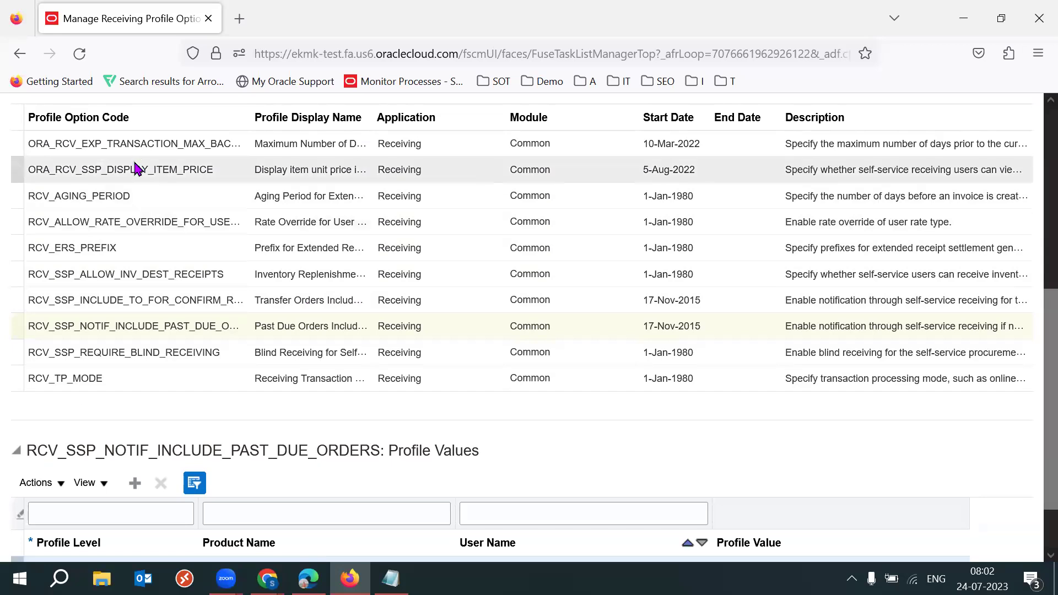
pyautogui.click(109, 169)
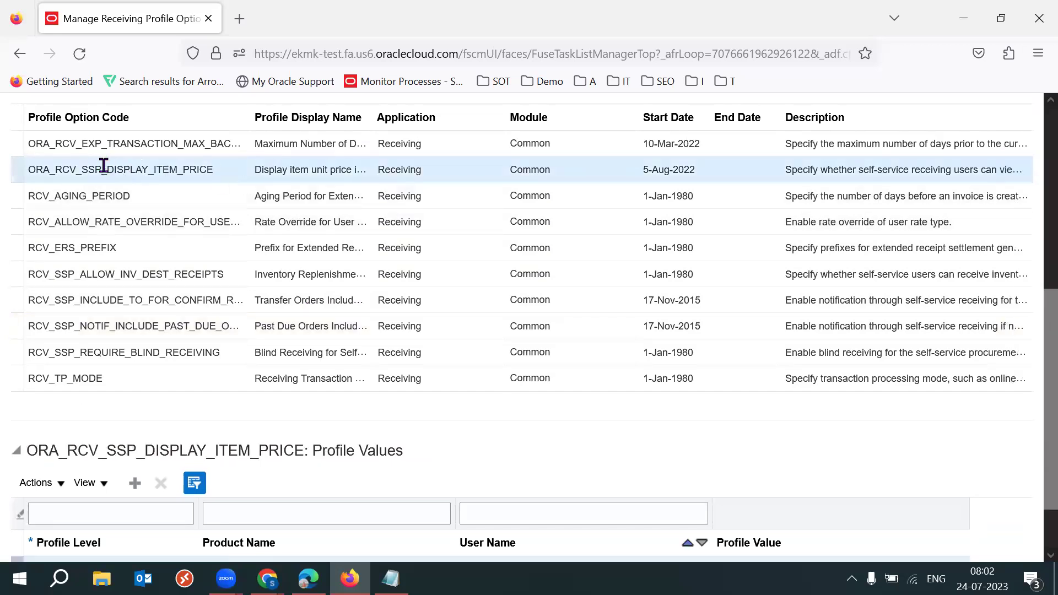
pyautogui.moveTo(82, 169); pyautogui.dragTo(98, 169)
# Select RCV_ERS_PREFIX in the search results and bring up its Profile Values table
pyautogui.scroll(-2, 1034, 425)
pyautogui.scroll(5, 1033, 436)
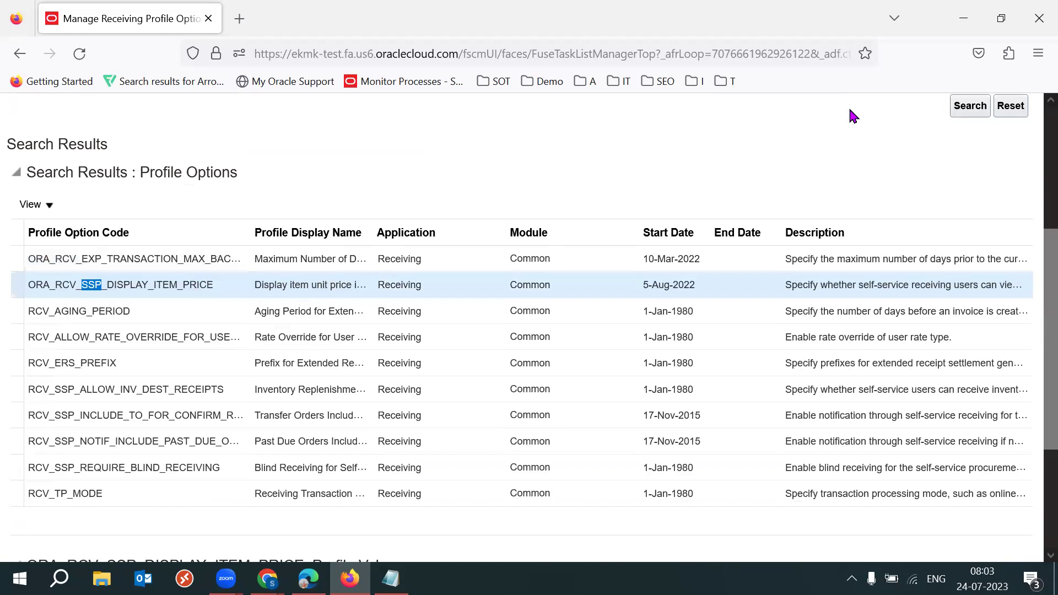
pyautogui.scroll(-1, 1032, 297)
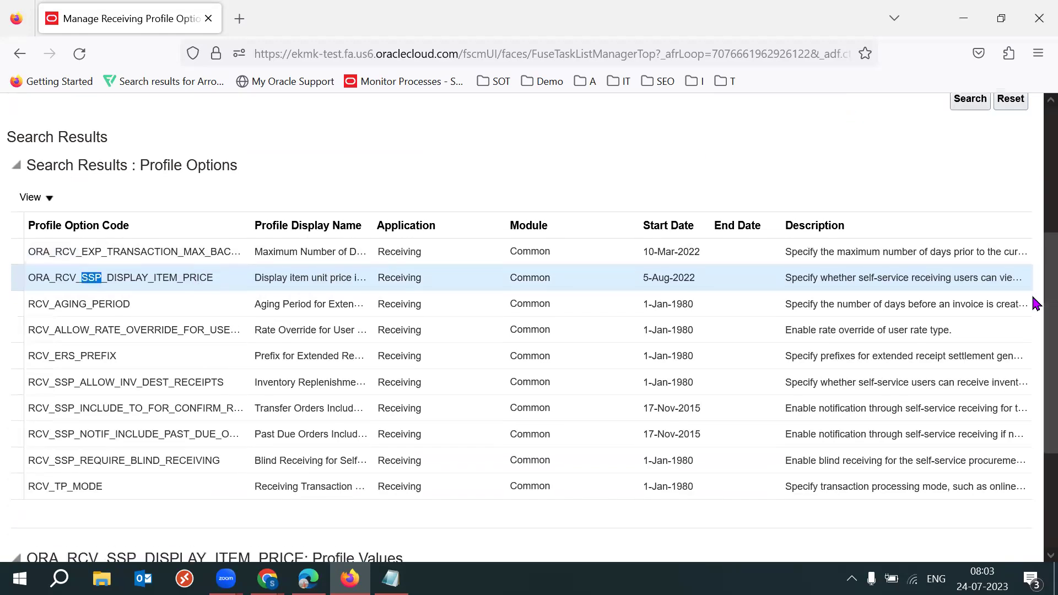
pyautogui.scroll(-2, 1034, 308)
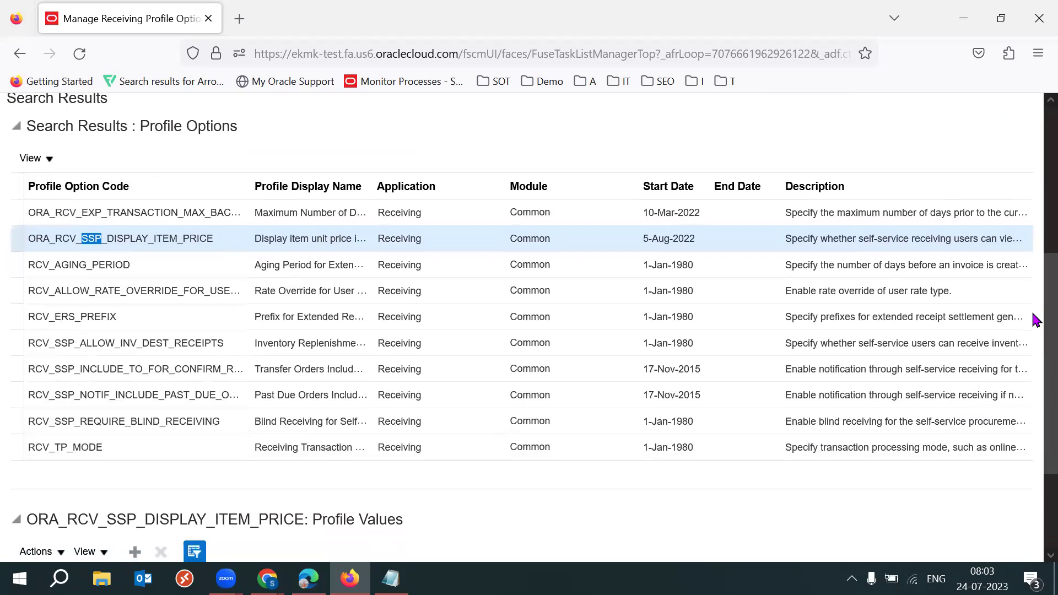
pyautogui.click(130, 335)
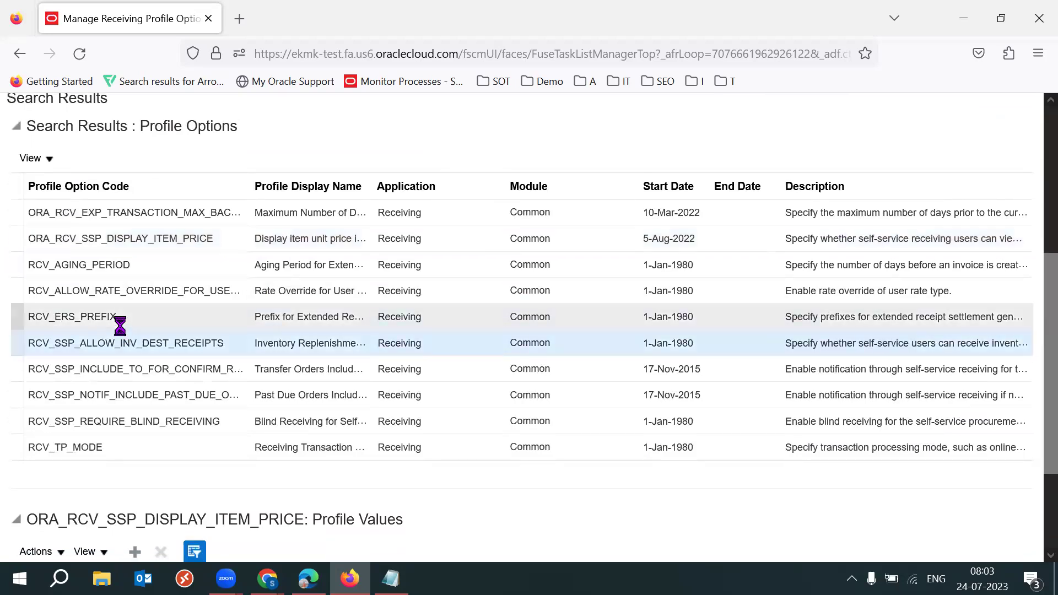
pyautogui.click(110, 322)
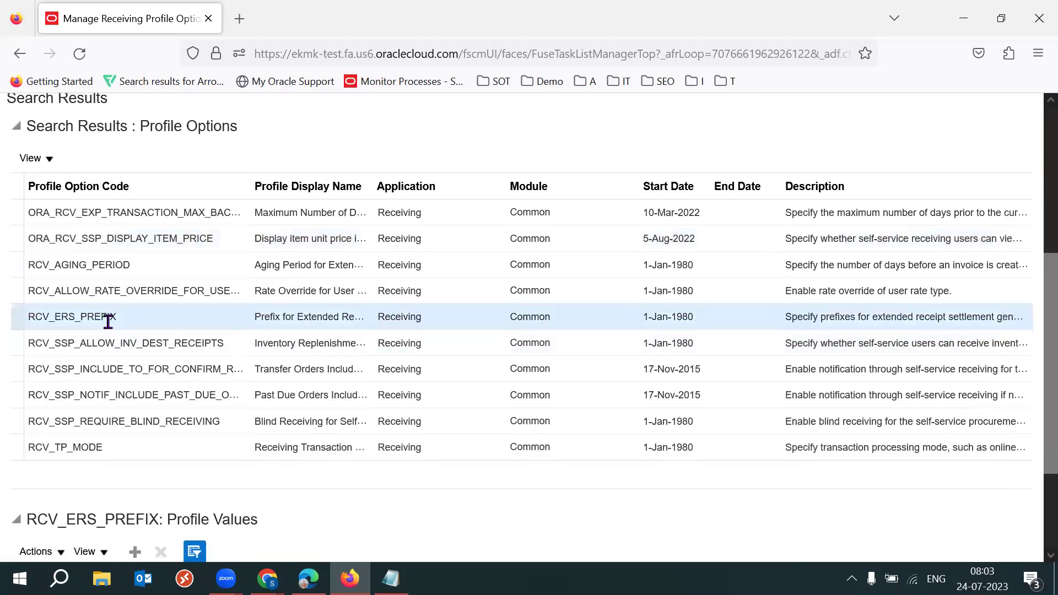
pyautogui.doubleClick(108, 322)
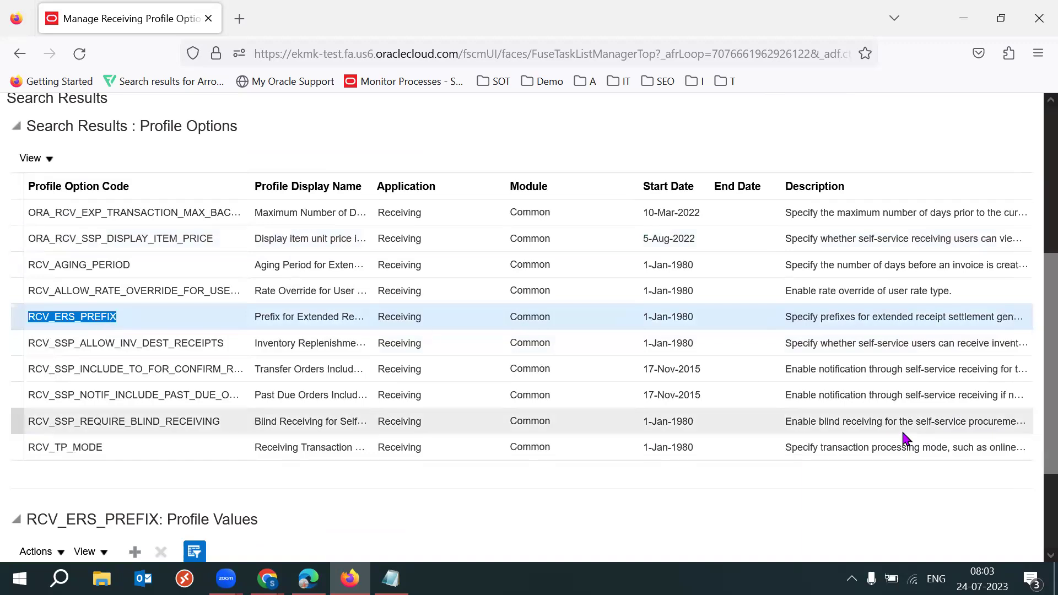
pyautogui.scroll(-3, 1037, 425)
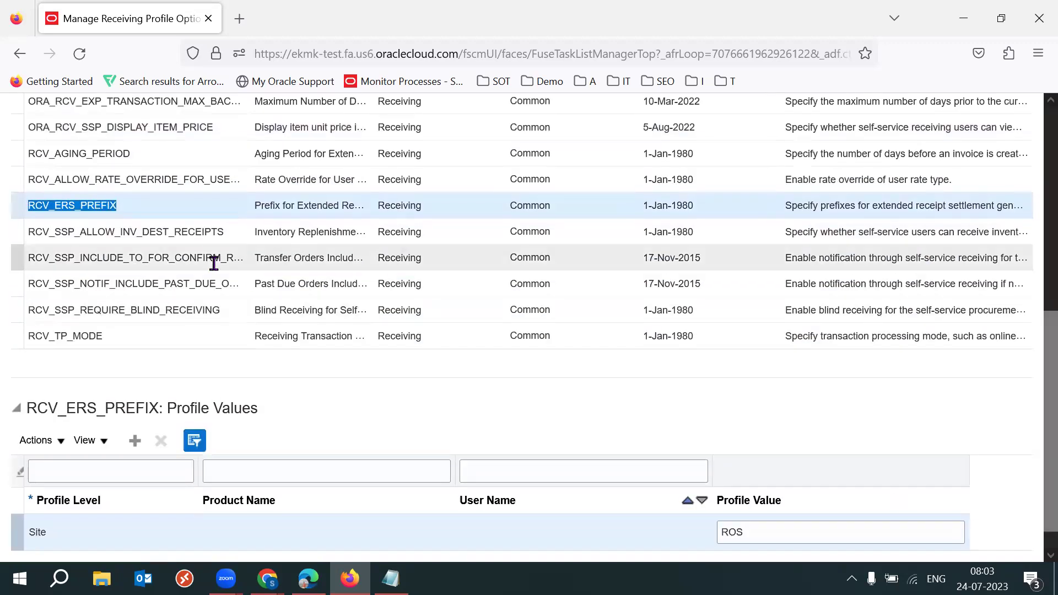
pyautogui.doubleClick(96, 205)
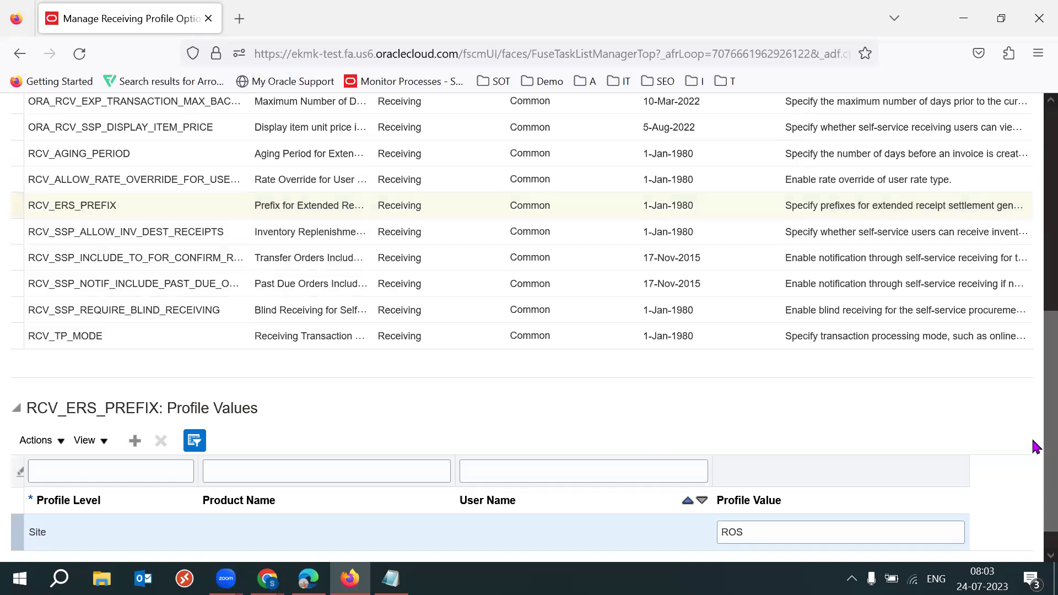
pyautogui.scroll(-2, 843, 364)
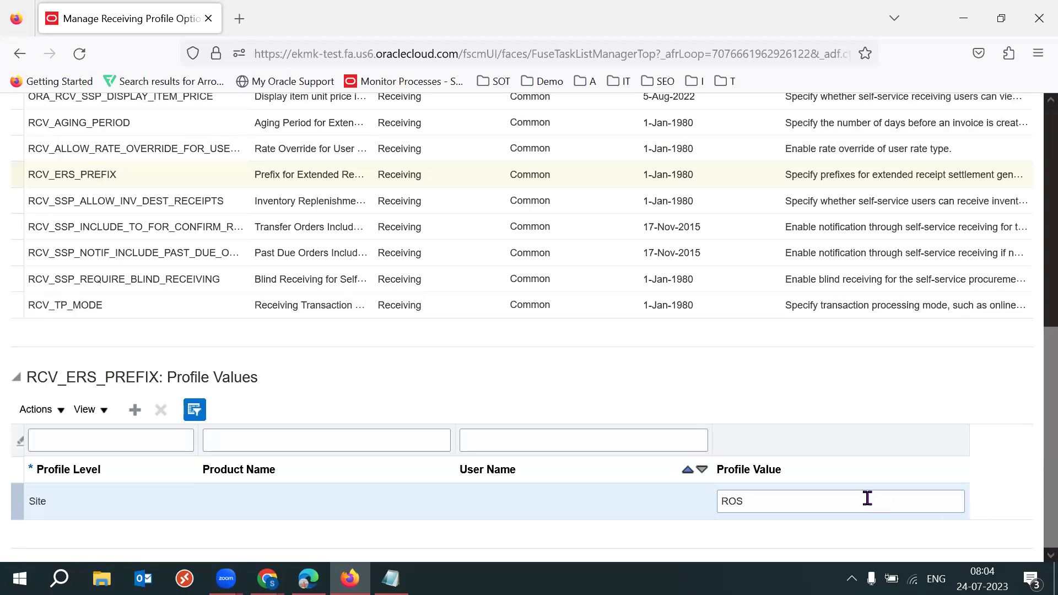
# Replace the Site profile value ROS with ERS
pyautogui.click(829, 500)
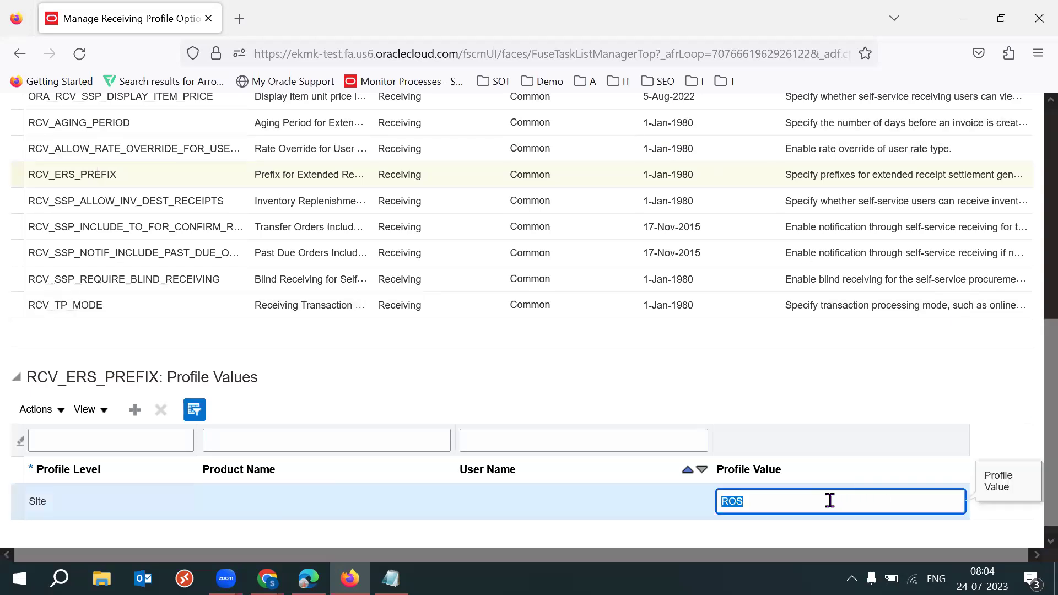
pyautogui.write('ERS')
pyautogui.hotkey('ctrl', 'a')
# Commit the ERS edit and show ORA_RCV_EXP_TRANSACTION_MAX_BACK_DAYS values, with site value 180
pyautogui.click(1034, 404)
pyautogui.scroll(3, 1033, 385)
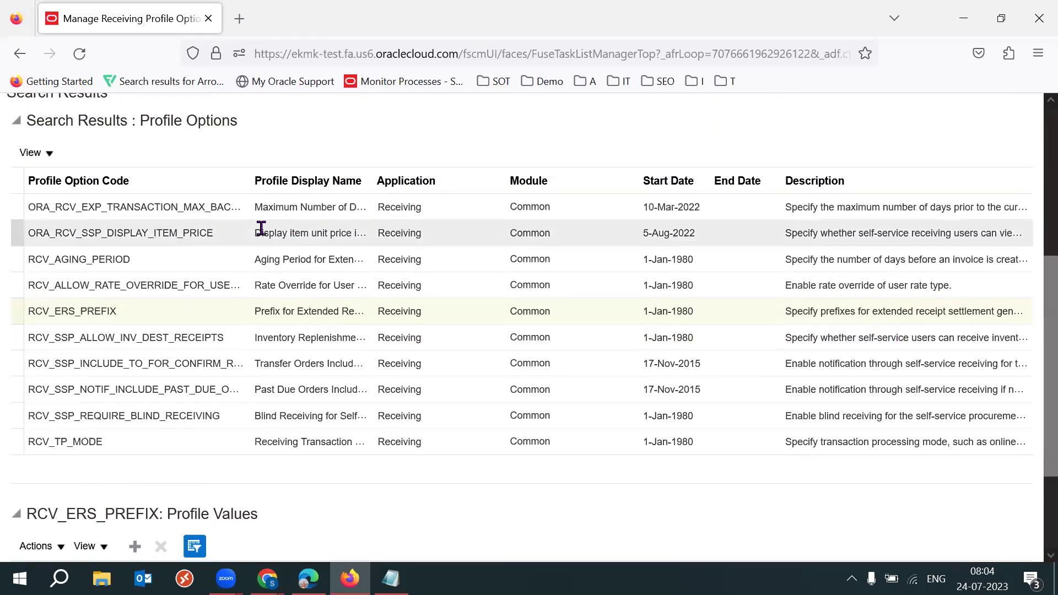
pyautogui.click(184, 208)
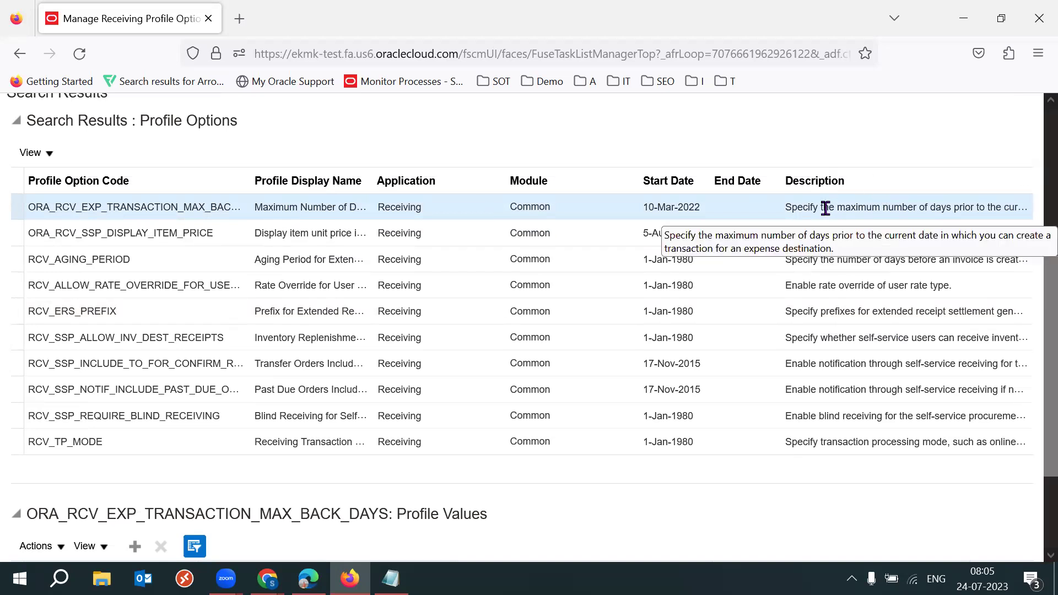
# Inspect the profile value record's creation and update details, including its creation date
pyautogui.click(36, 154)
pyautogui.click(83, 180)
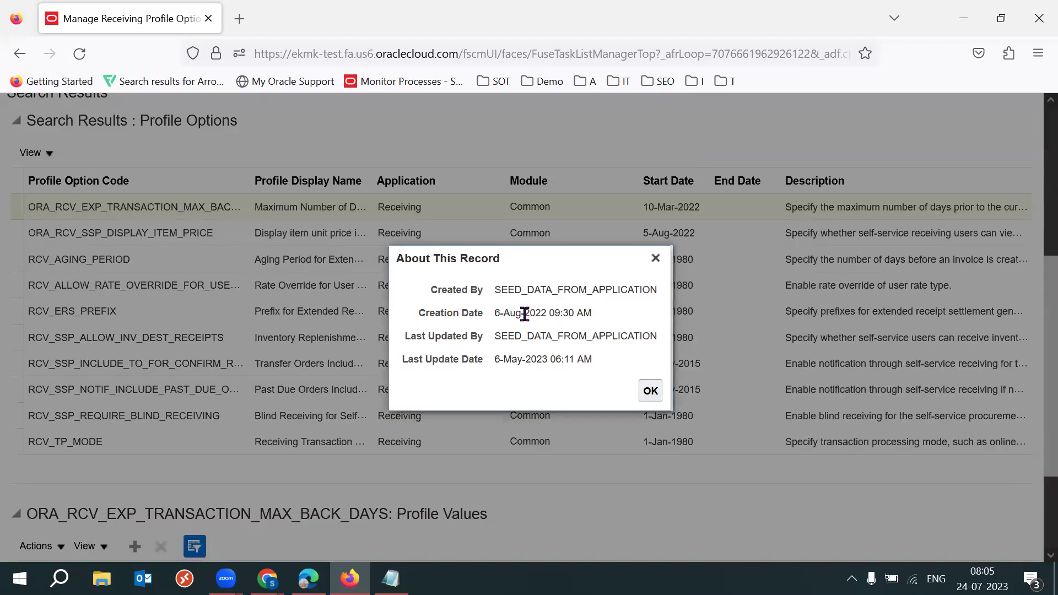
pyautogui.moveTo(510, 313); pyautogui.dragTo(543, 313)
pyautogui.tripleClick(531, 313)
pyautogui.tripleClick(531, 313)
pyautogui.doubleClick(531, 313)
pyautogui.tripleClick(531, 312)
pyautogui.tripleClick(531, 312)
pyautogui.tripleClick(531, 313)
pyautogui.click(655, 257)
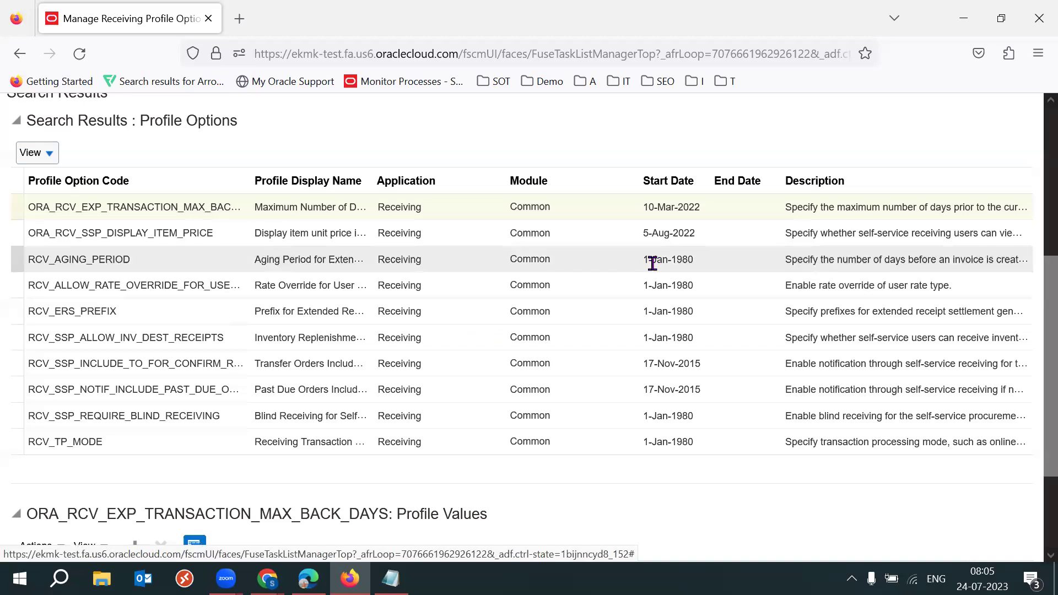
pyautogui.doubleClick(141, 205)
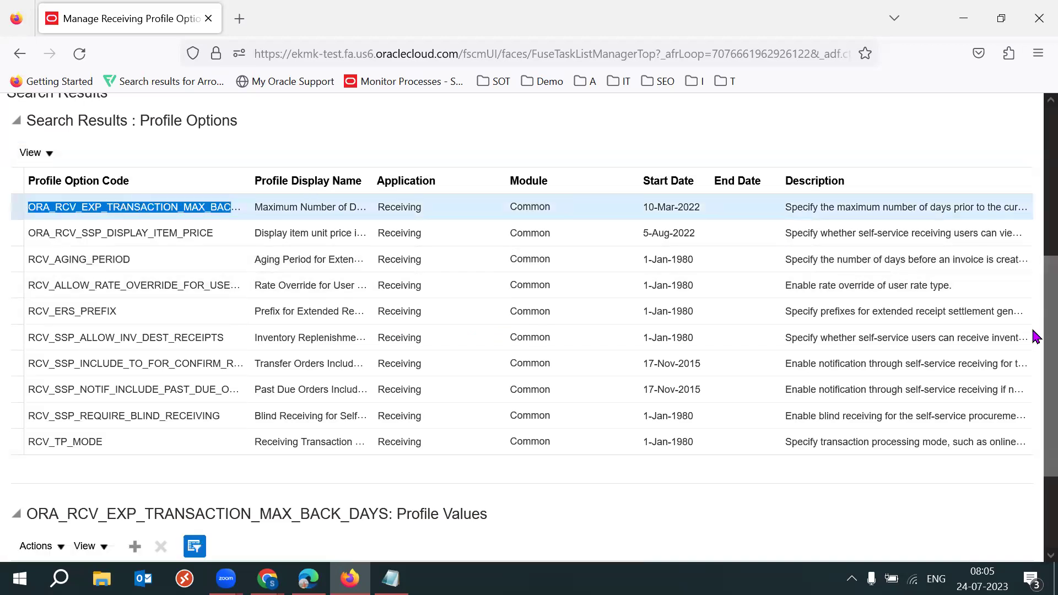
pyautogui.scroll(-2, 1033, 311)
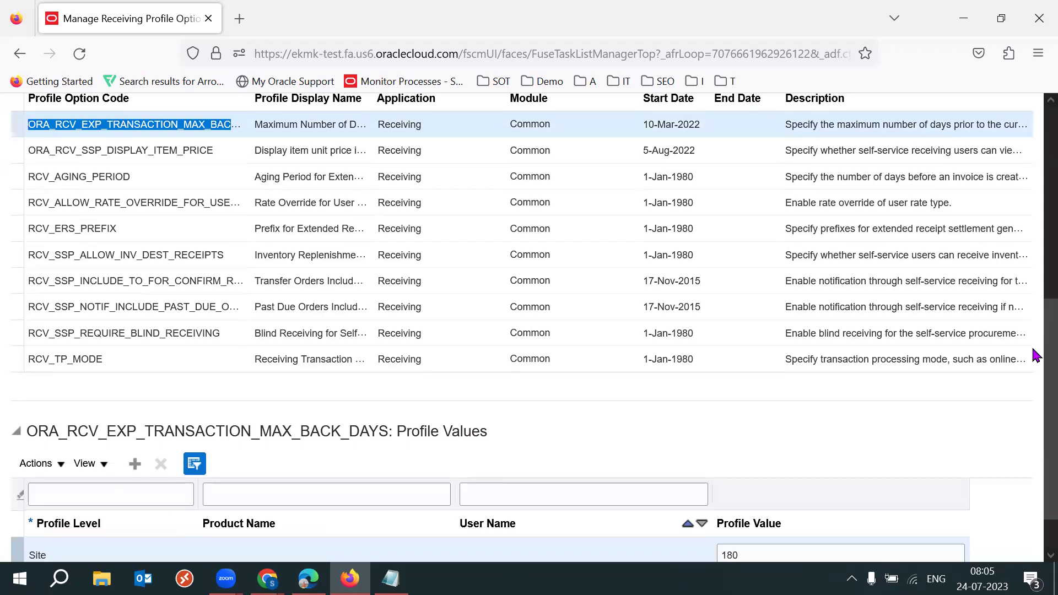
# Confirm RCV_TP_MODE stays On line among Batch/Immediate/On line, then show RCV_SSP_REQUIRE_BLIND_RECEIVING values
pyautogui.click(146, 358)
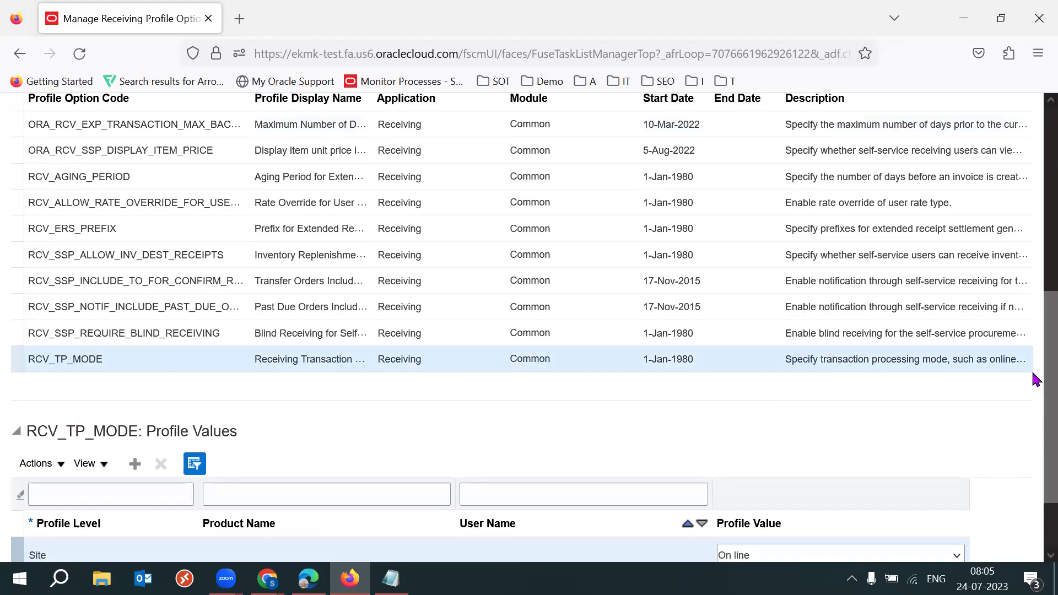
pyautogui.scroll(-2, 1035, 380)
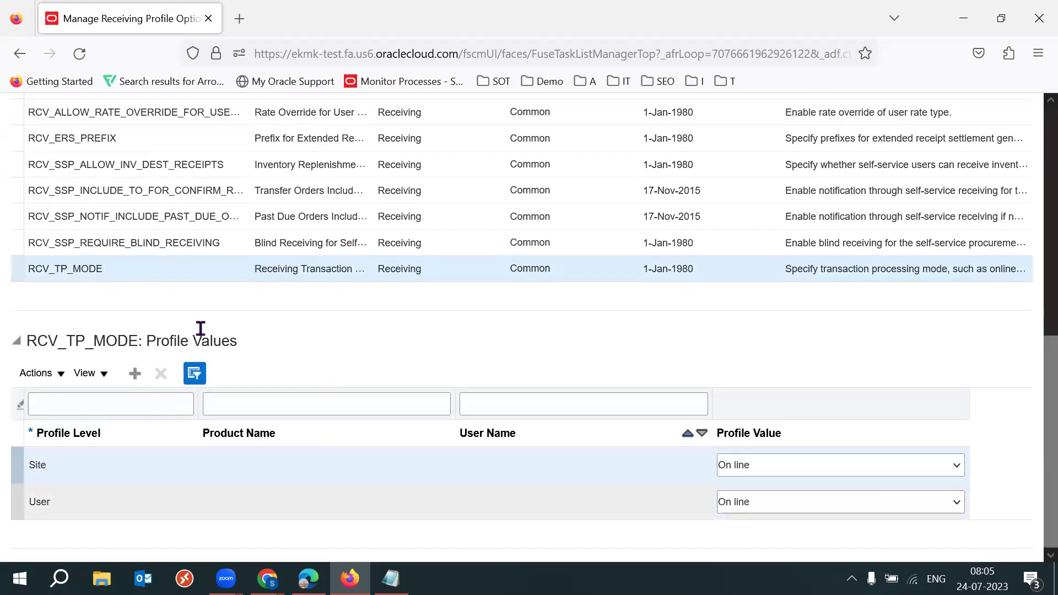
pyautogui.doubleClick(39, 270)
pyautogui.click(508, 324)
pyautogui.click(882, 464)
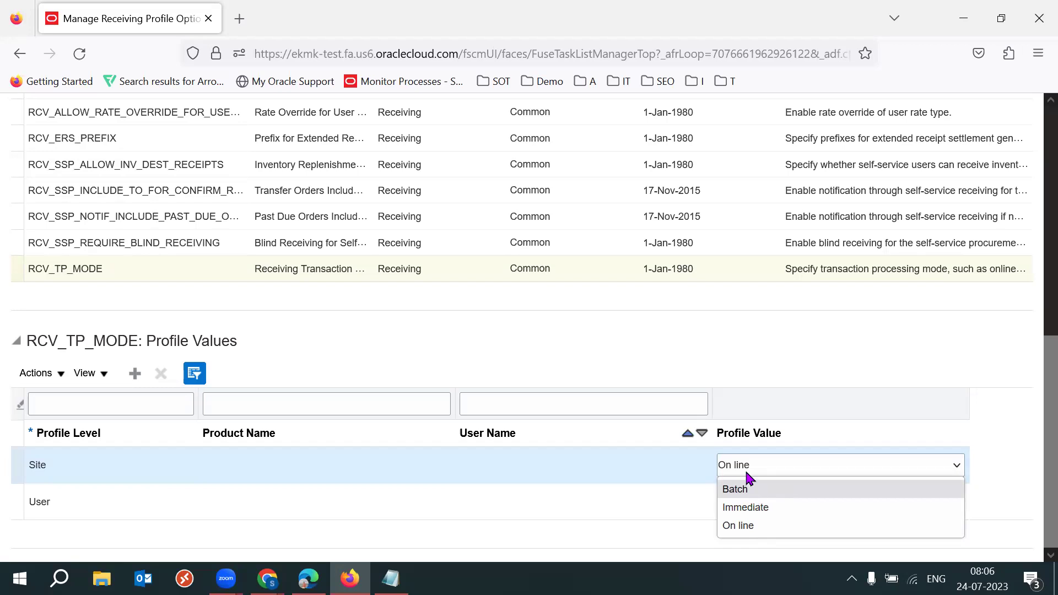
pyautogui.click(665, 352)
pyautogui.scroll(2, 1032, 326)
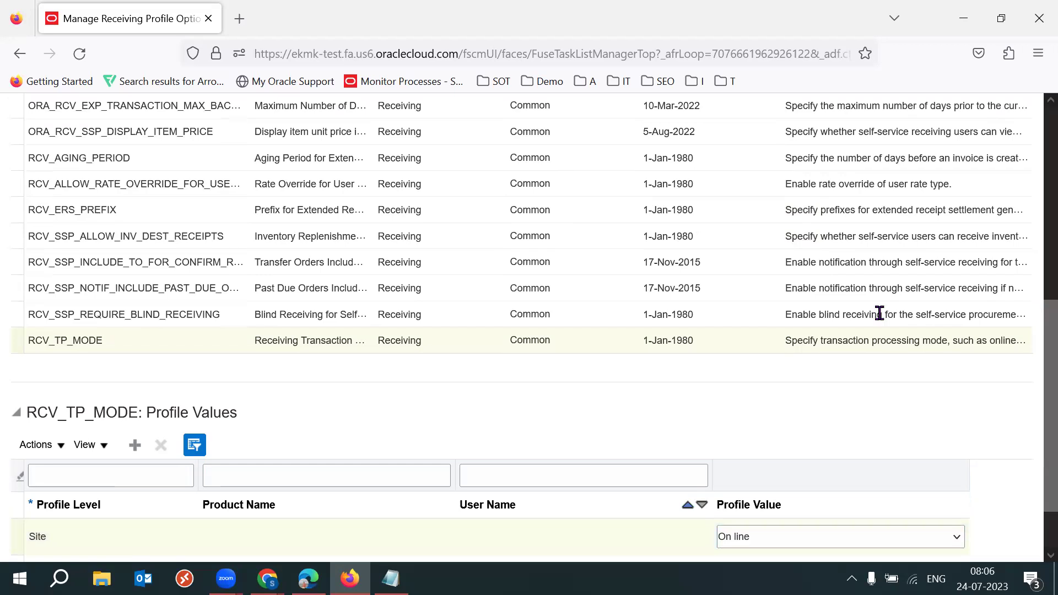
pyautogui.click(184, 315)
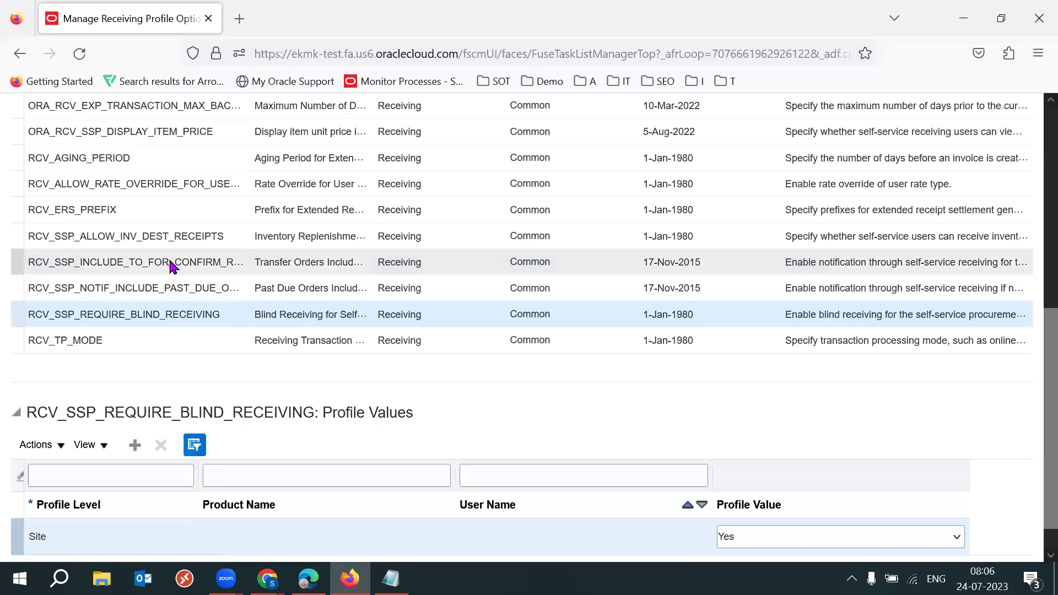
# Check RCV_SSP_ALLOW_INV_DEST_RECEIPTS and RCV_SSP_NOTIF_INCLUDE_PAST_DUE_ORDERS are site Yes, then select ORA_RCV_SSP_DISPLAY_ITEM_PRICE
pyautogui.click(164, 236)
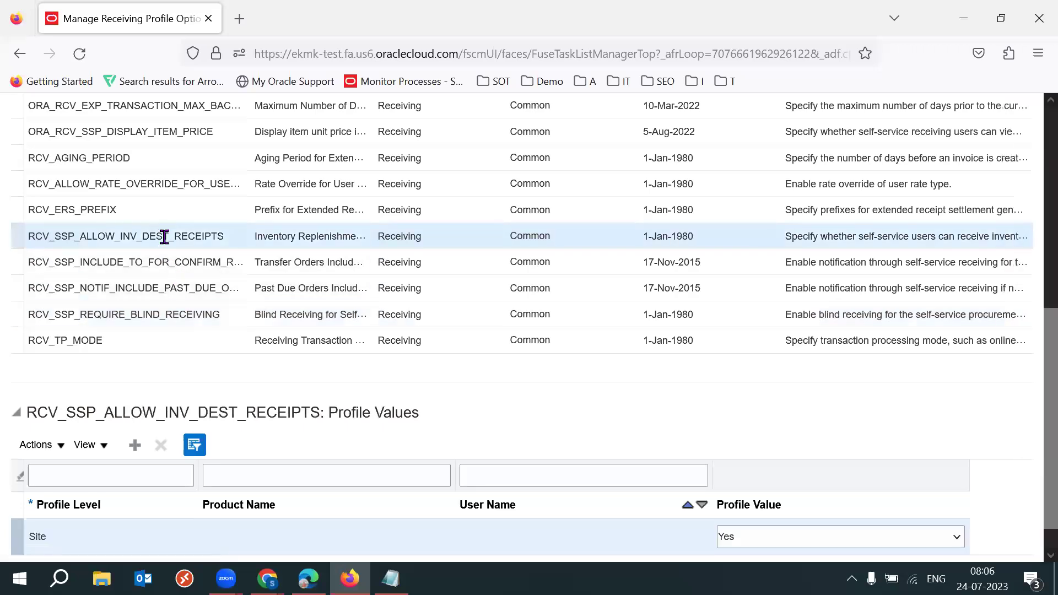
pyautogui.doubleClick(164, 236)
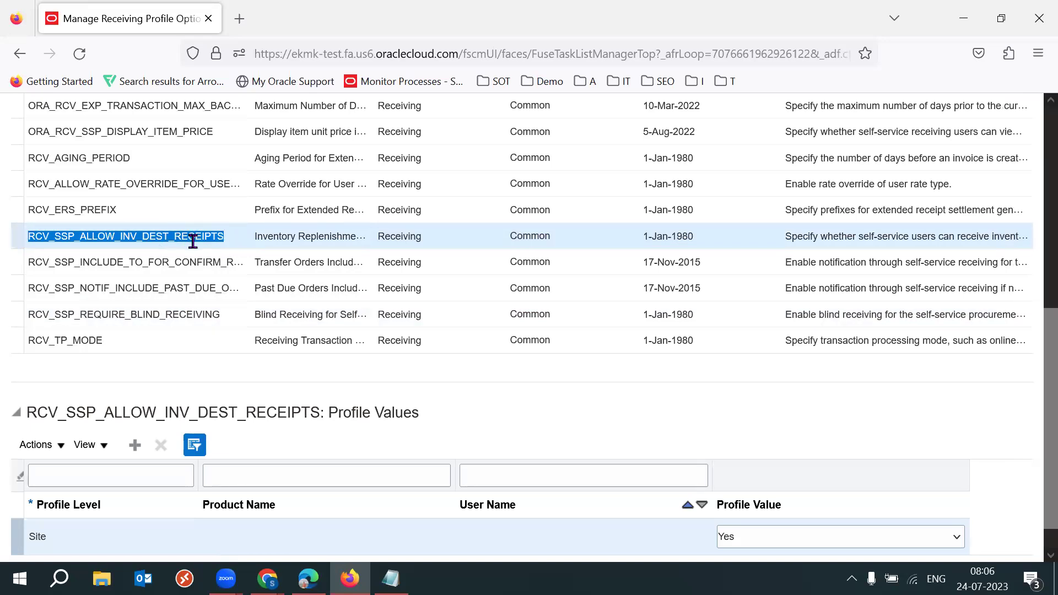
pyautogui.click(193, 291)
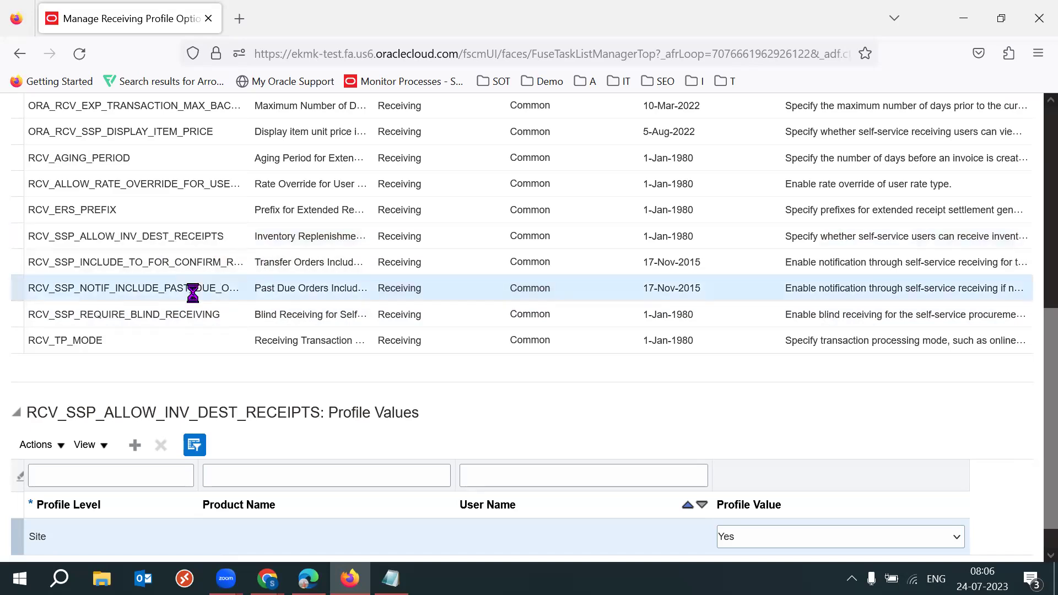
pyautogui.doubleClick(193, 288)
pyautogui.doubleClick(193, 288)
pyautogui.doubleClick(193, 288)
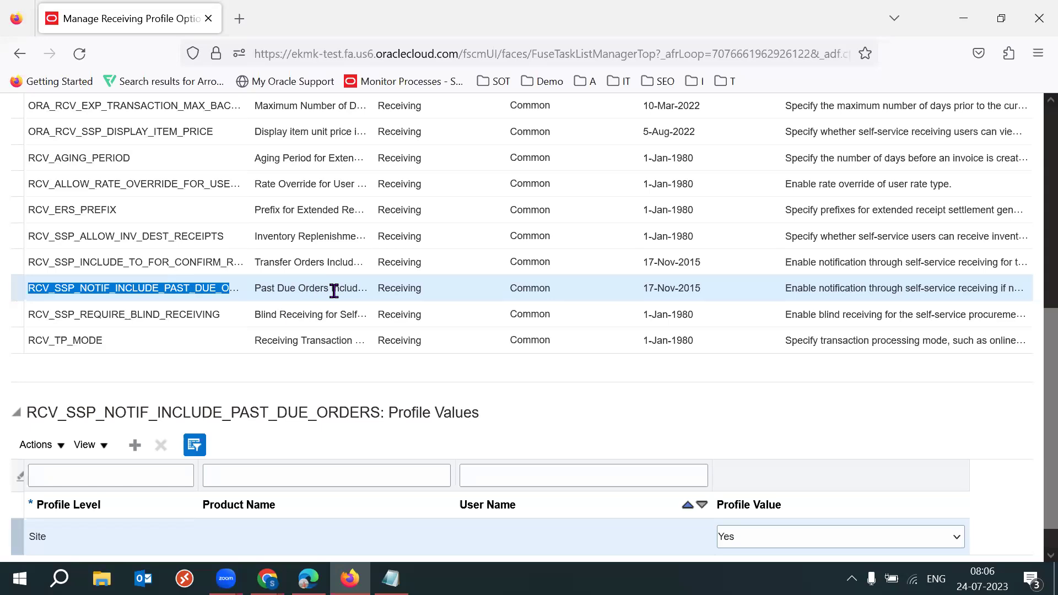
pyautogui.scroll(3, 1034, 352)
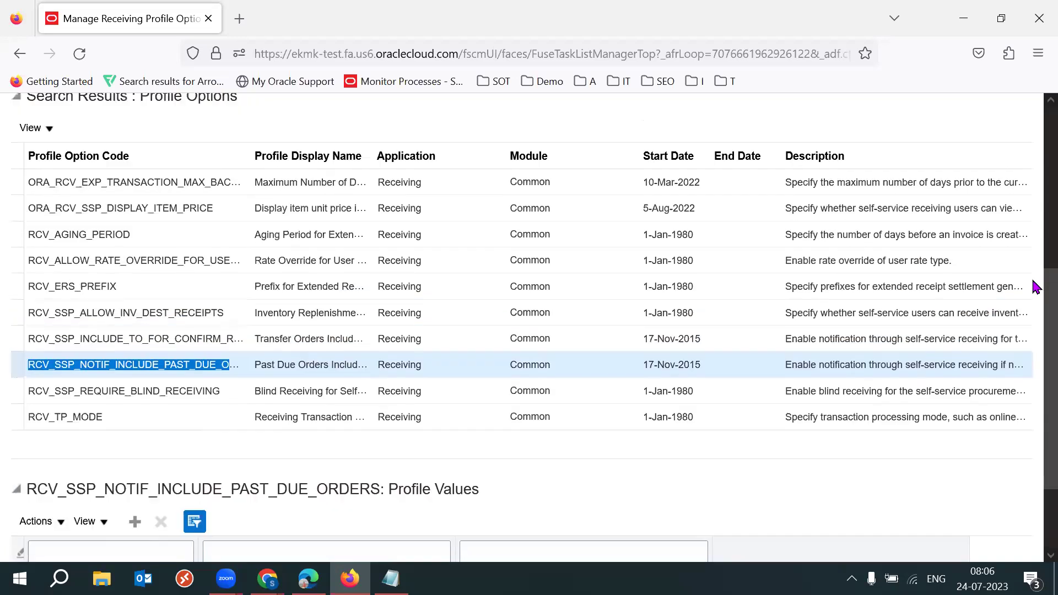
pyautogui.click(144, 286)
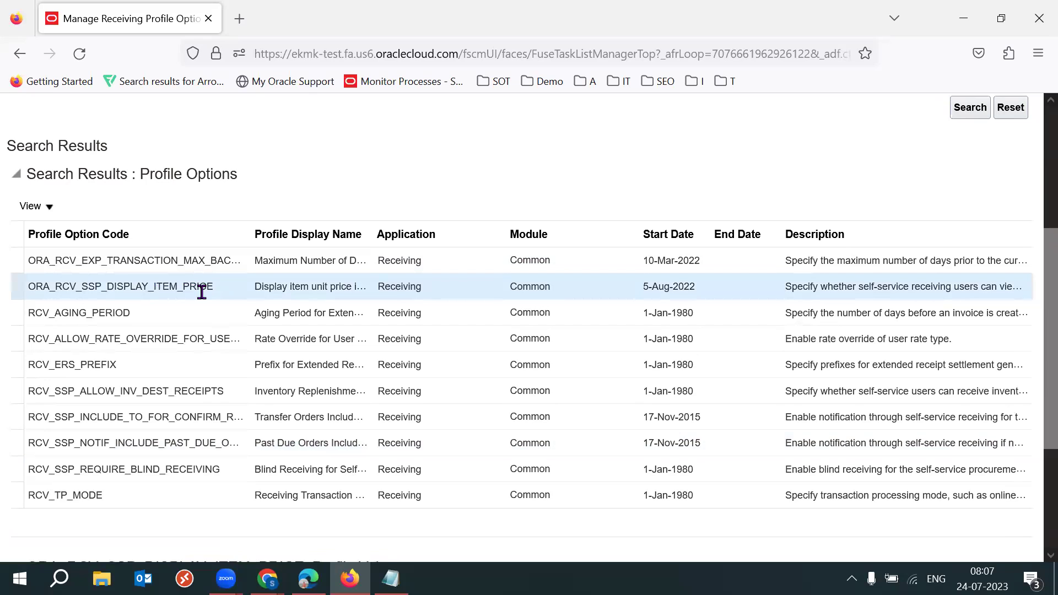
# Select RCV_ERS_PREFIX and verify its Site profile value reads ERS without editing it
pyautogui.click(137, 361)
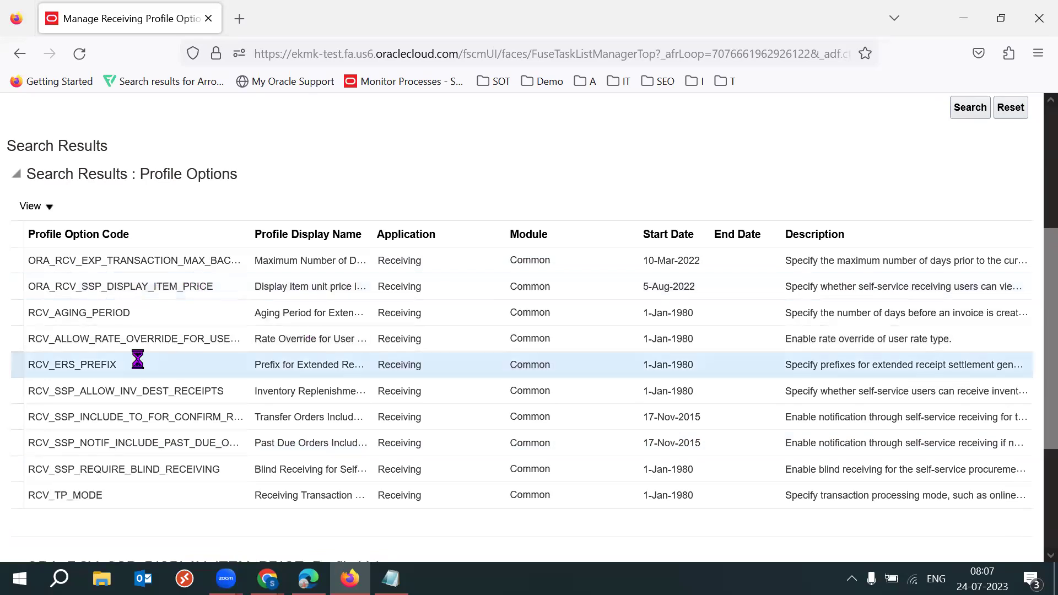
pyautogui.doubleClick(139, 365)
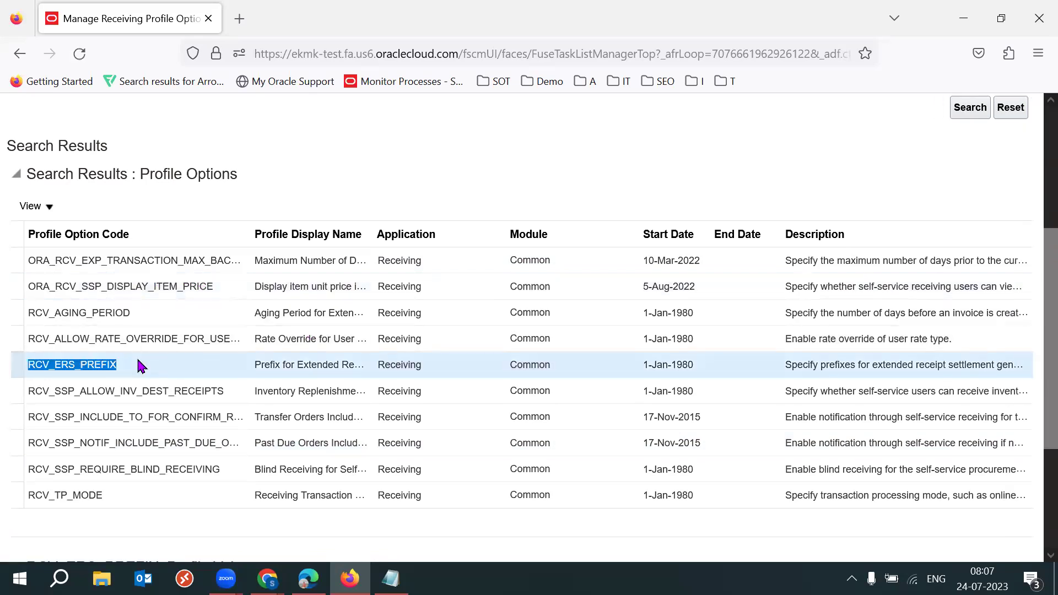
pyautogui.doubleClick(138, 361)
pyautogui.click(1036, 469)
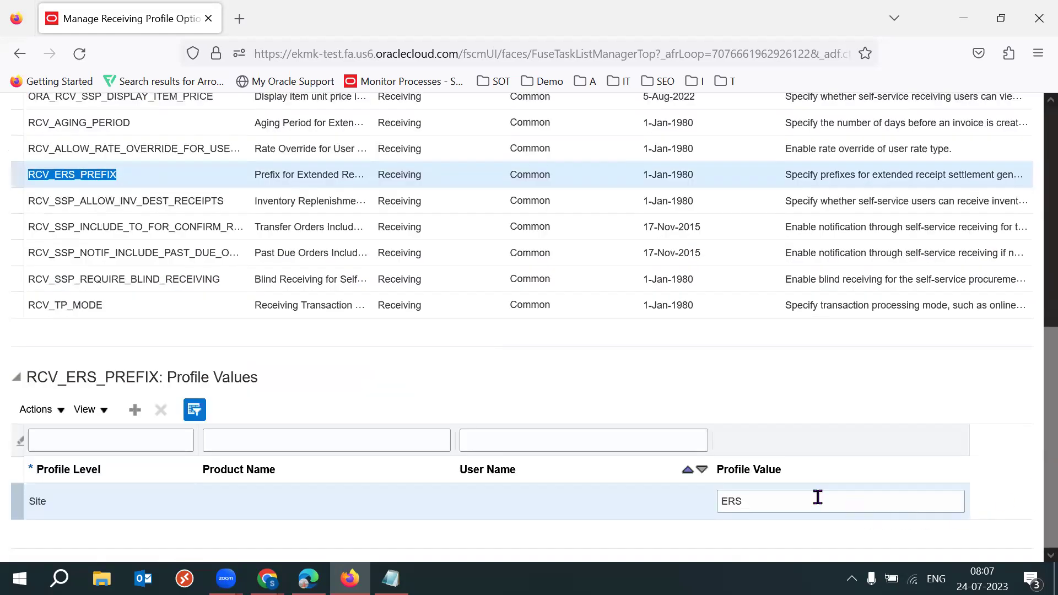
pyautogui.click(817, 497)
pyautogui.click(1031, 456)
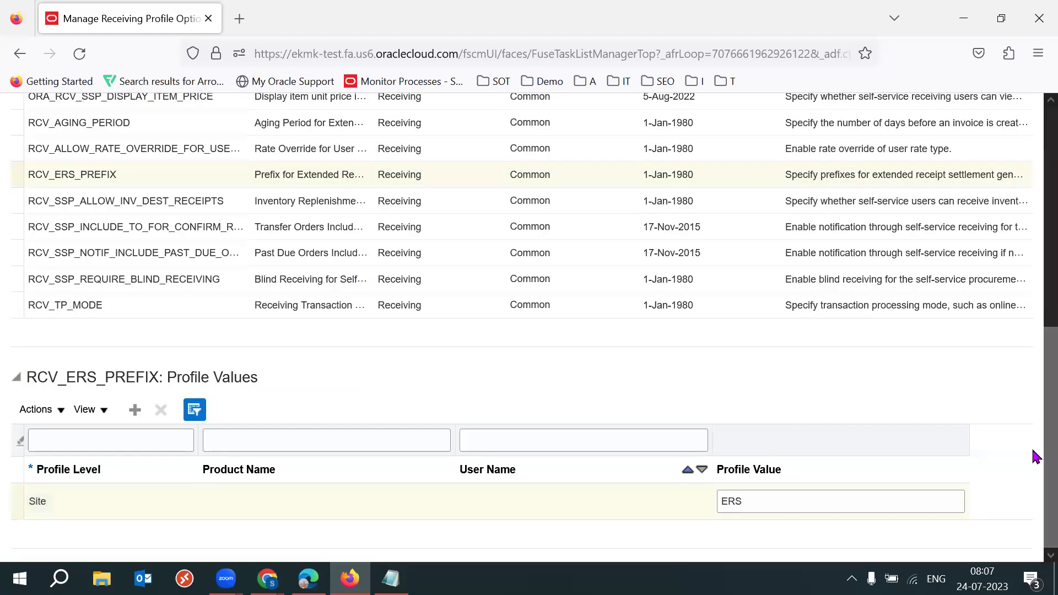
pyautogui.scroll(2, 1033, 446)
pyautogui.scroll(3, 1033, 439)
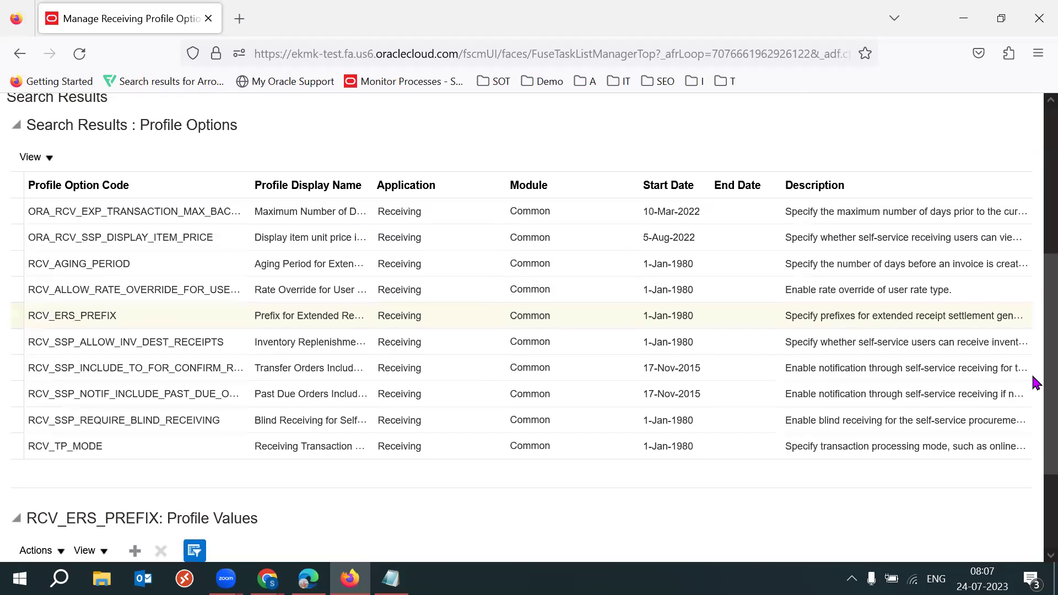
pyautogui.scroll(-3, 1035, 418)
pyautogui.scroll(2, 1034, 429)
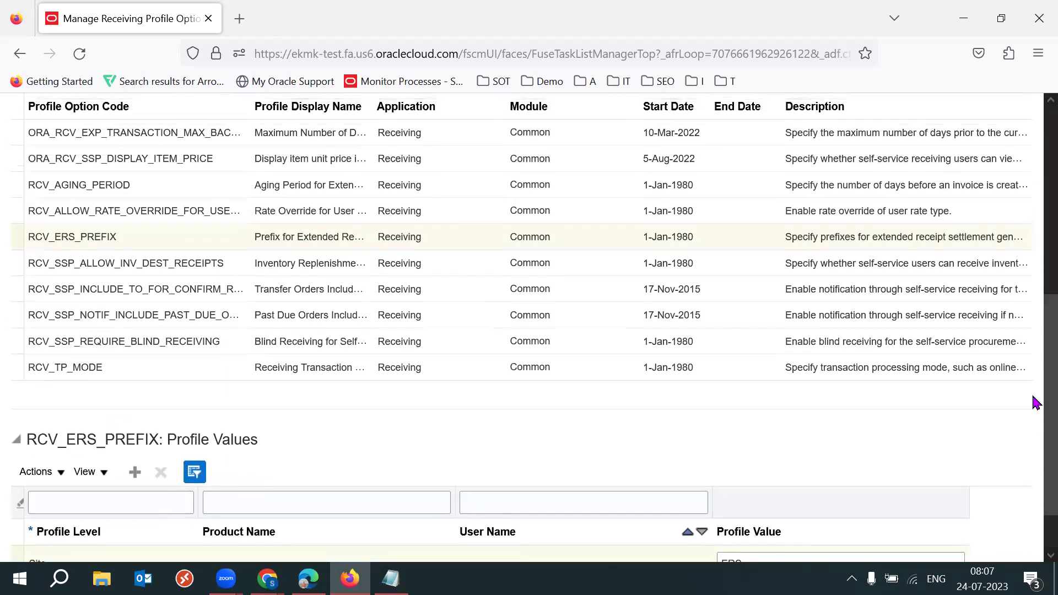
pyautogui.scroll(2, 1034, 391)
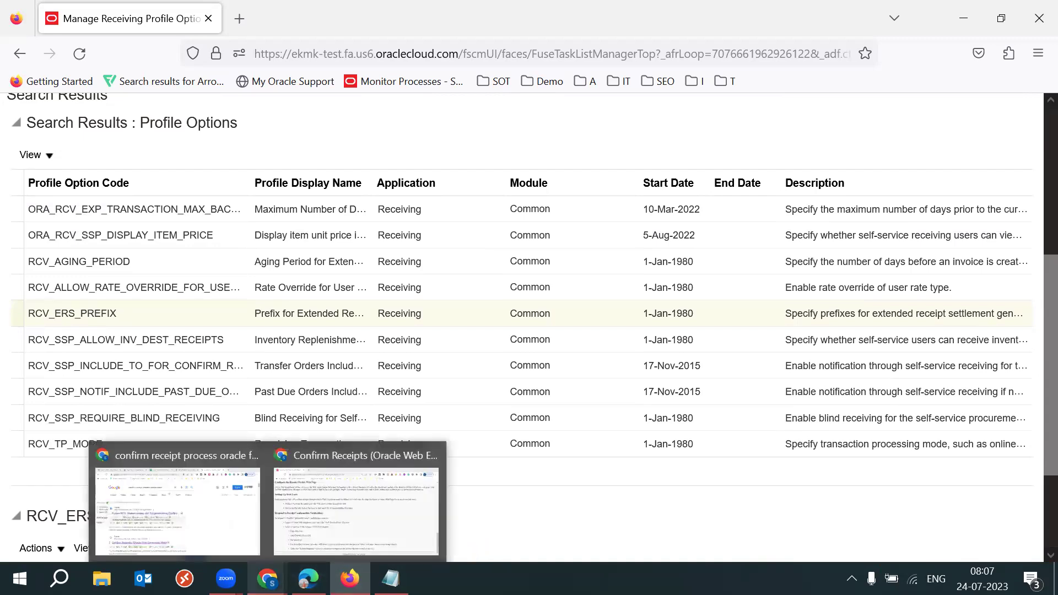
# Bring up the Confirm Receipts documentation in Chrome and read down to Update Receiving in Oracle Purchasing
pyautogui.click(267, 579)
pyautogui.click(374, 499)
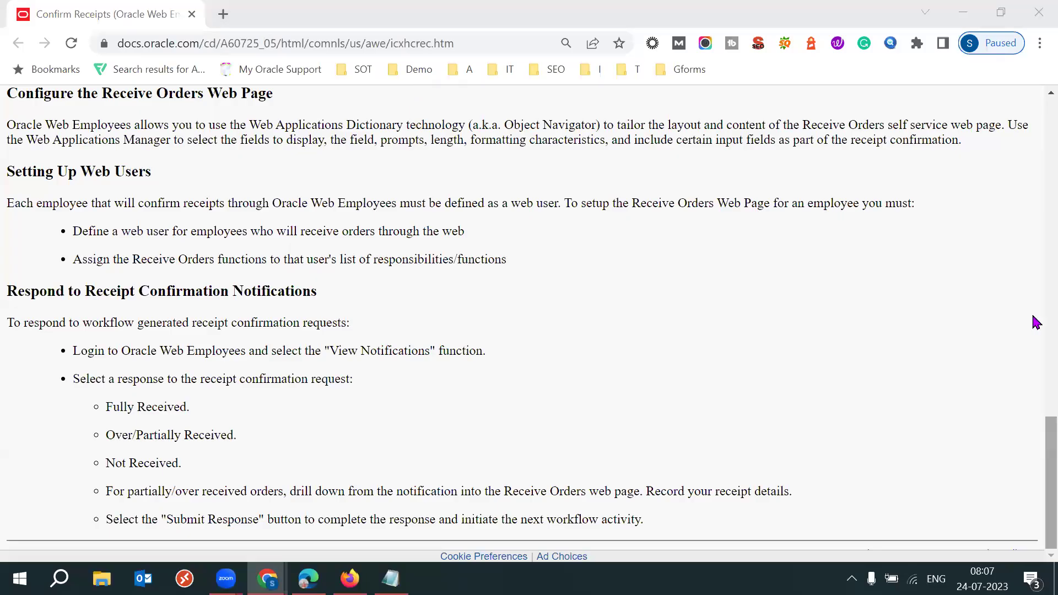
pyautogui.scroll(6, 1031, 221)
pyautogui.press('Home')
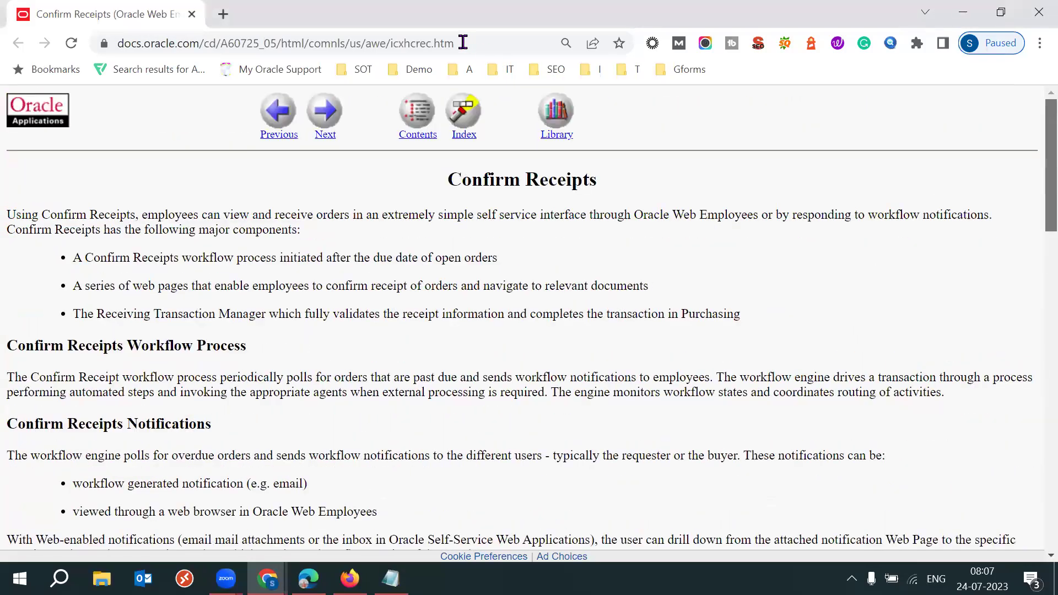
pyautogui.click(460, 41)
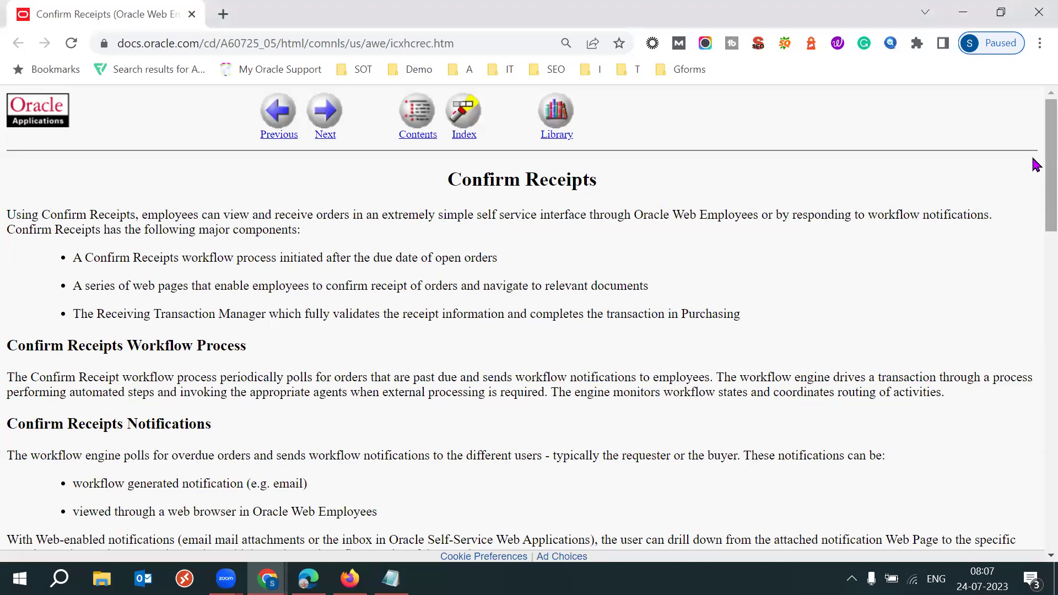
pyautogui.scroll(-6, 1031, 326)
pyautogui.scroll(-4, 906, 321)
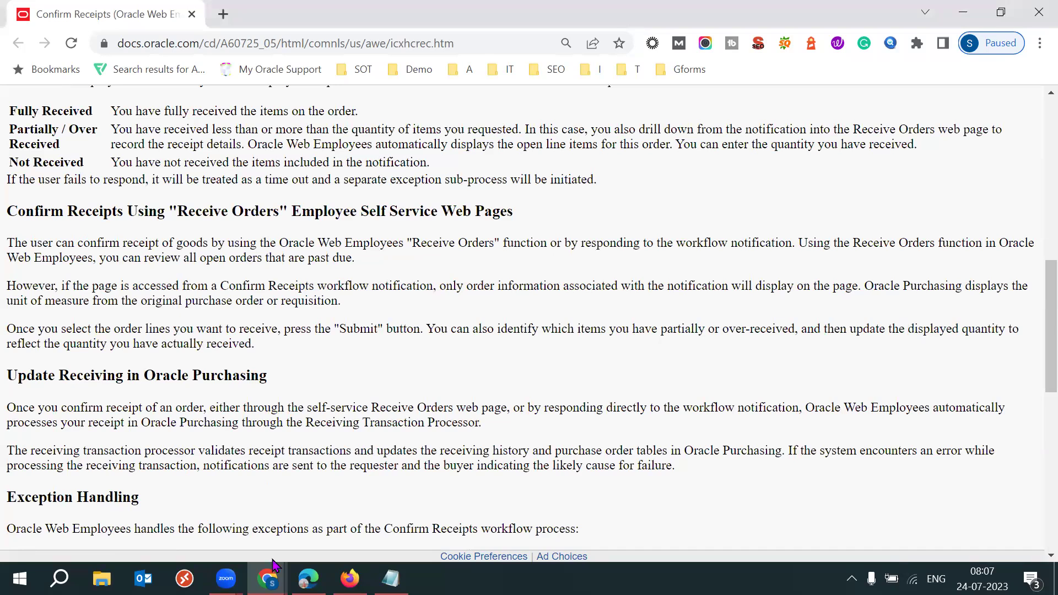
pyautogui.click(268, 579)
# Switch to the Gmail inbox and scroll through the messages
pyautogui.hotkey('alt', 'Tab')
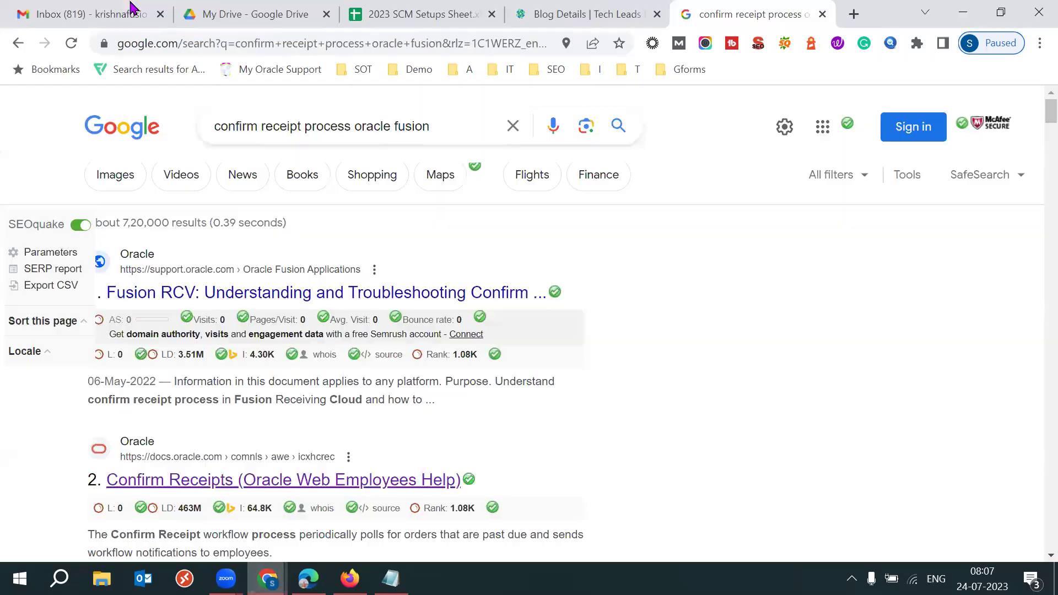
pyautogui.hotkey('ctrl', '1')
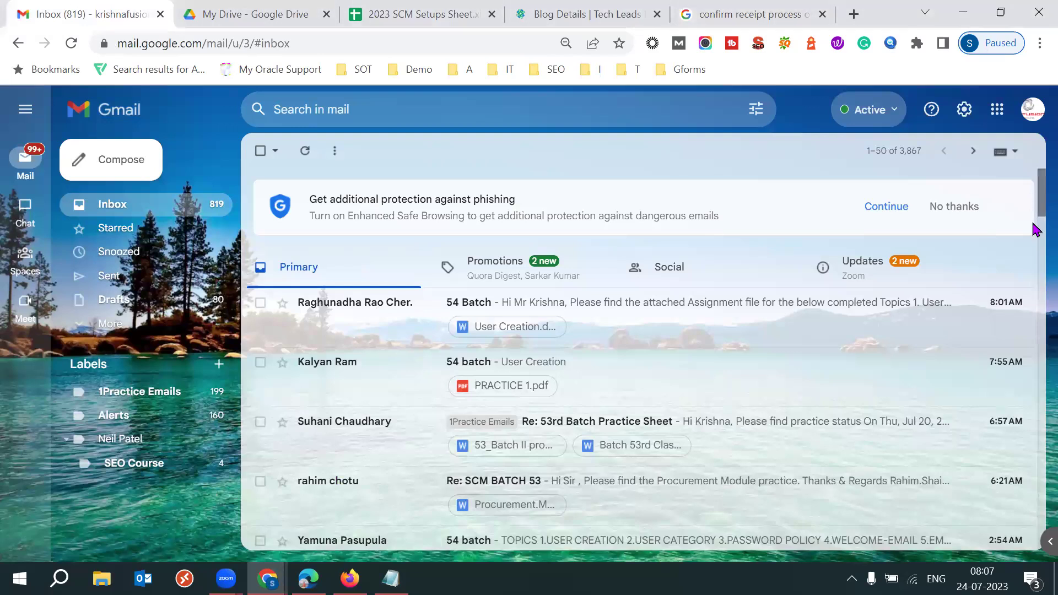
pyautogui.scroll(-4, 1035, 229)
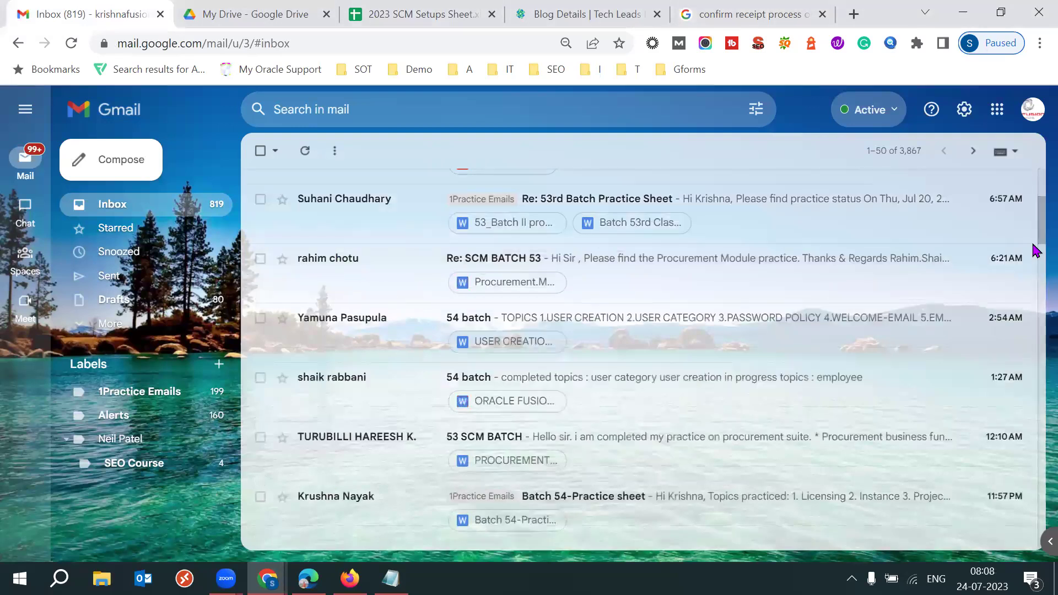
pyautogui.scroll(-7, 1034, 241)
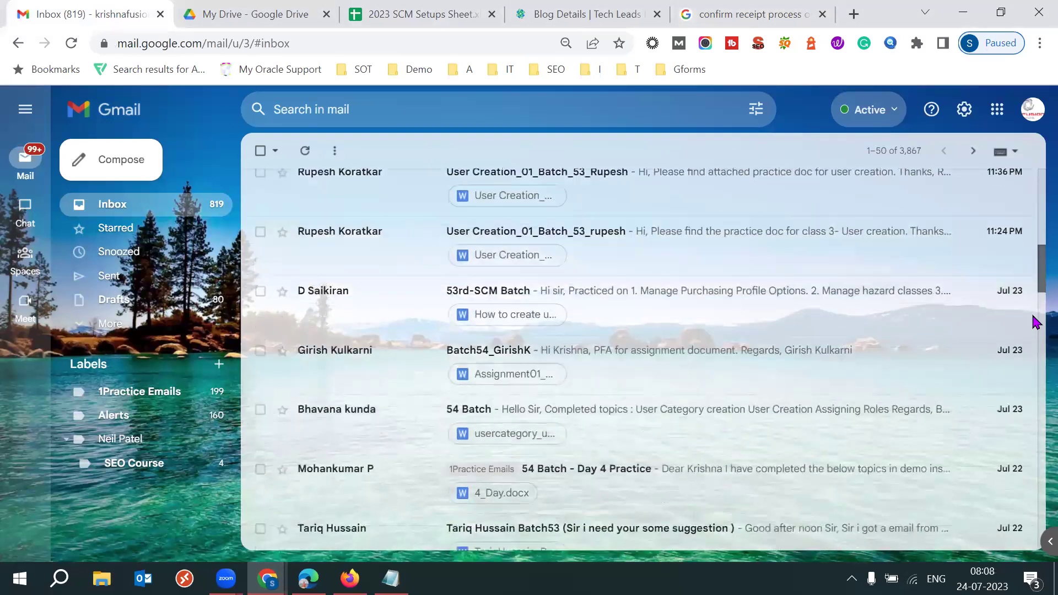
pyautogui.scroll(-5, 1034, 318)
pyautogui.scroll(1, 1034, 303)
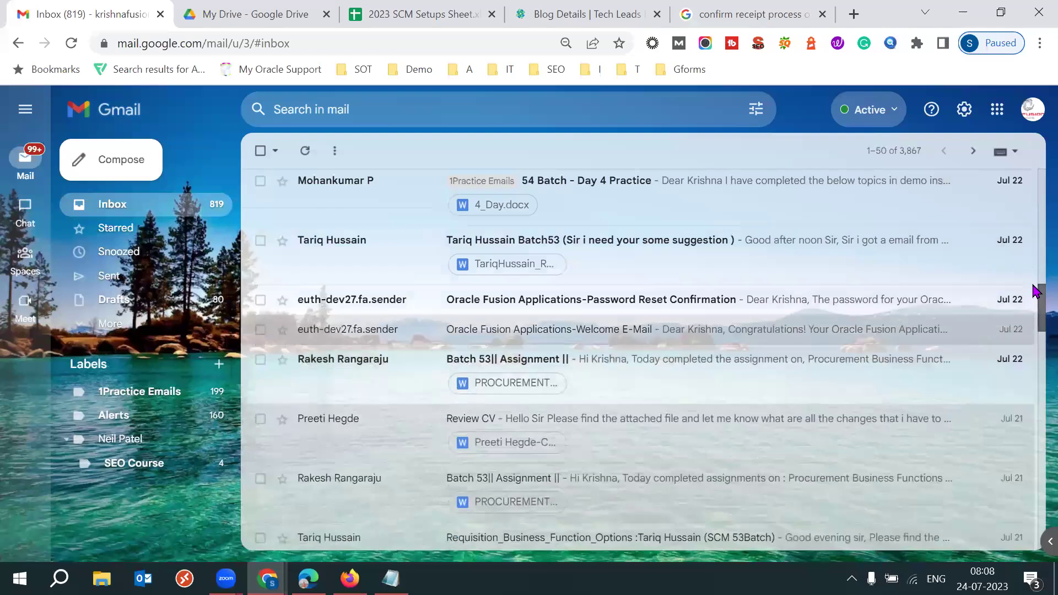
pyautogui.scroll(1, 1034, 292)
pyautogui.scroll(1, 1035, 291)
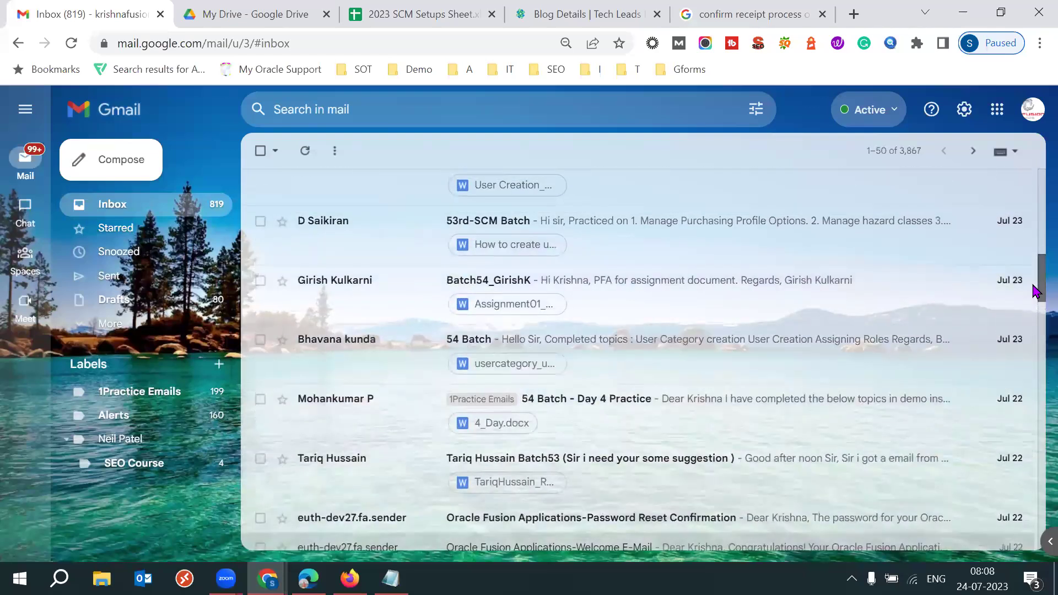
# Open the '54 Batch - Day 4 Practice' email and read its roles-to-user notes
pyautogui.click(633, 420)
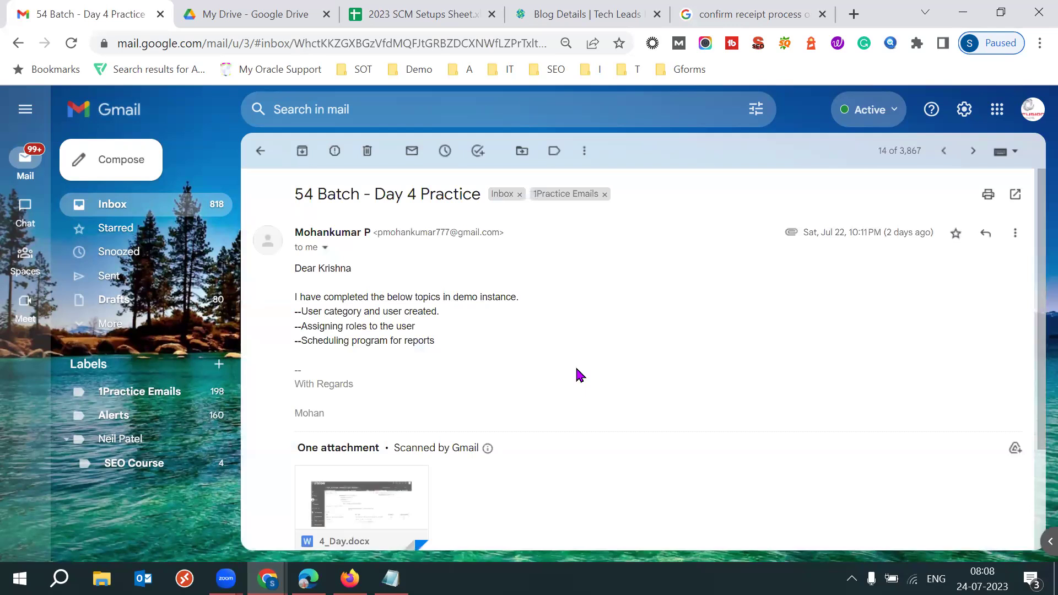
pyautogui.doubleClick(359, 314)
pyautogui.moveTo(336, 325); pyautogui.dragTo(416, 326)
pyautogui.click(571, 365)
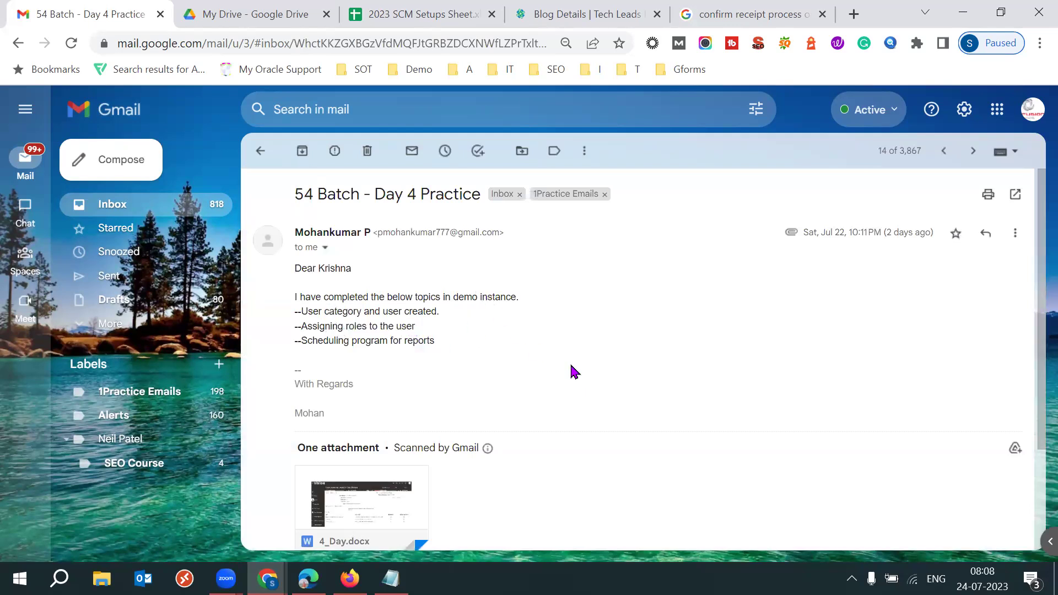
pyautogui.scroll(-1, 572, 372)
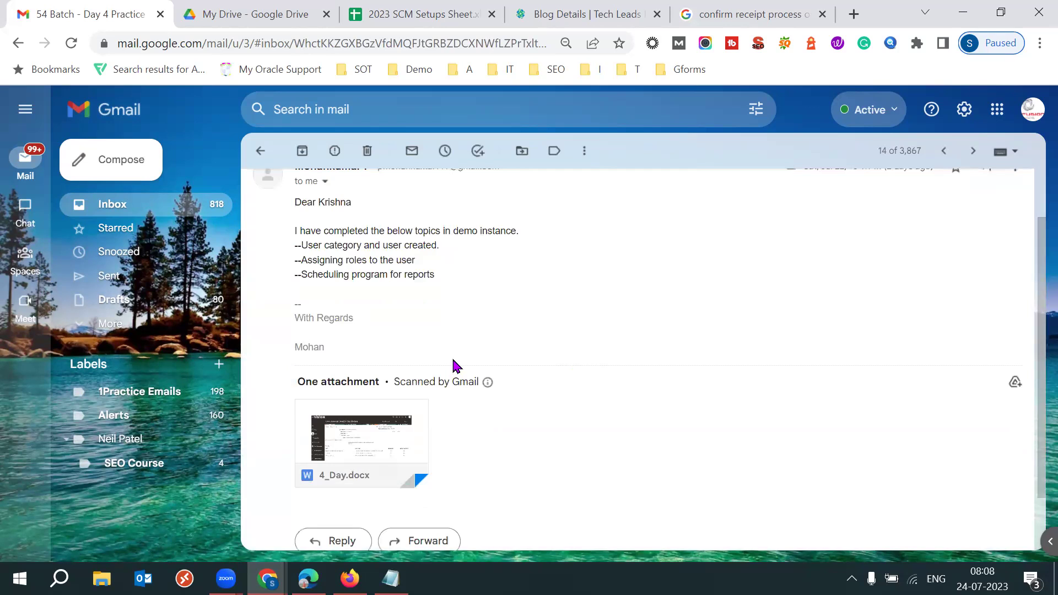
pyautogui.scroll(1, 455, 366)
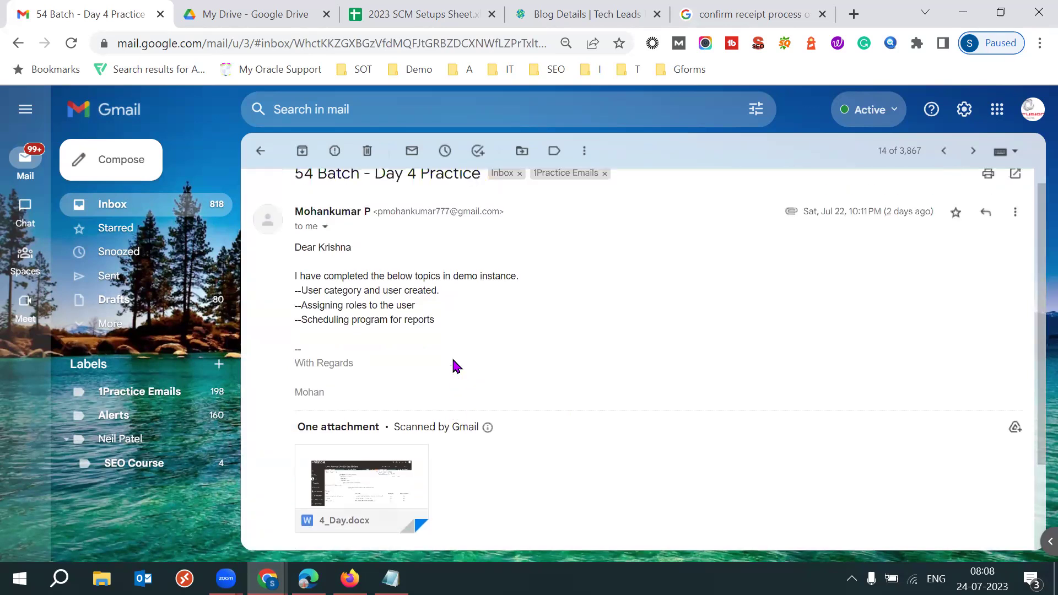
# Go back to the inbox, scroll to the top and focus the mail search box
pyautogui.click(260, 151)
pyautogui.moveTo(1039, 282); pyautogui.dragTo(1029, 138)
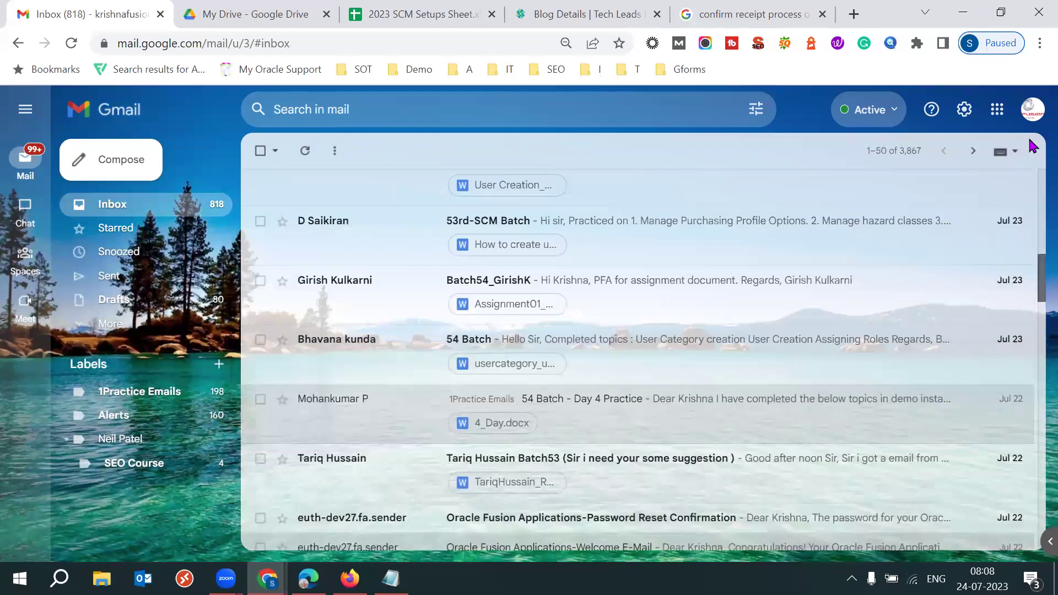
pyautogui.click(407, 113)
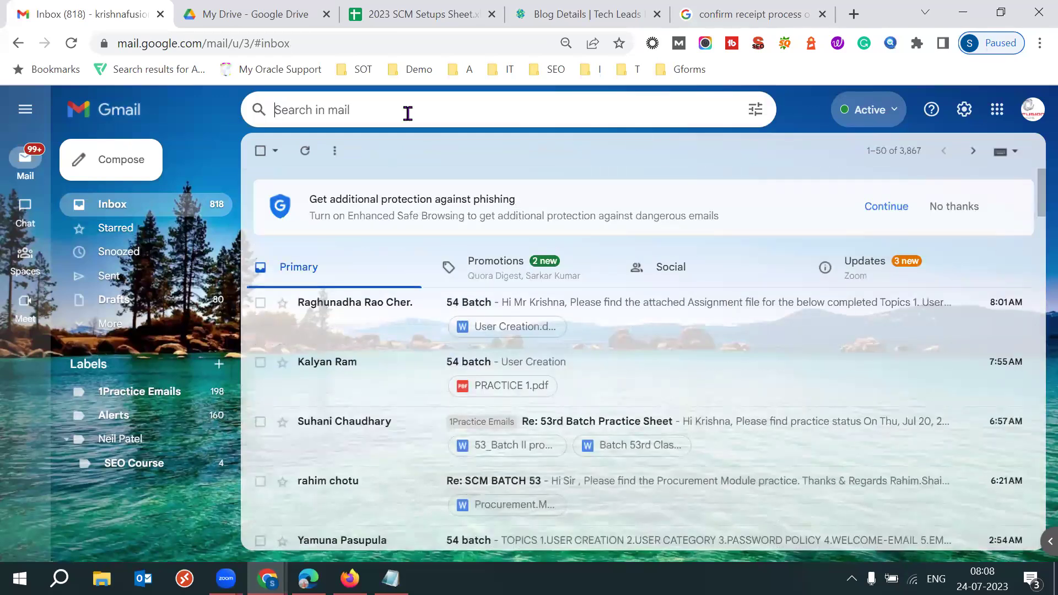
# Search the mailbox for 53
pyautogui.write("'53")
pyautogui.press('Return')
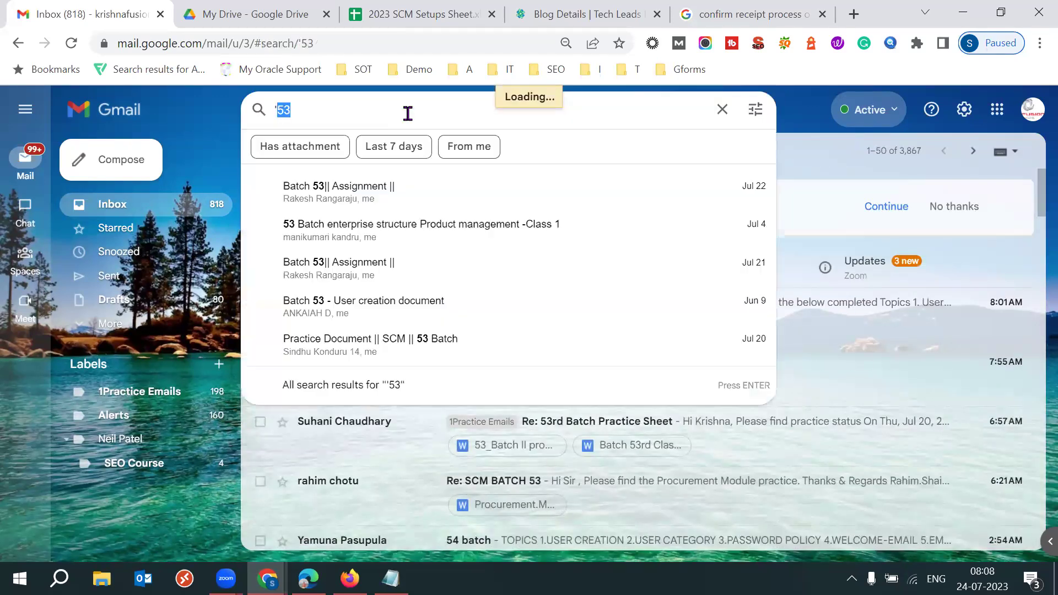
pyautogui.write('53')
pyautogui.press('Return')
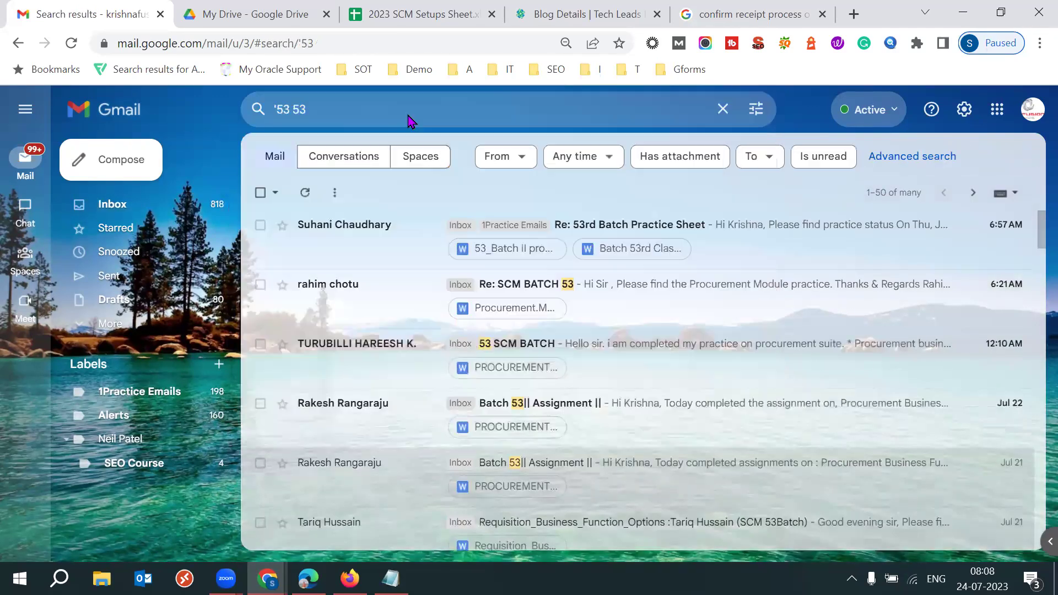
pyautogui.write('5')
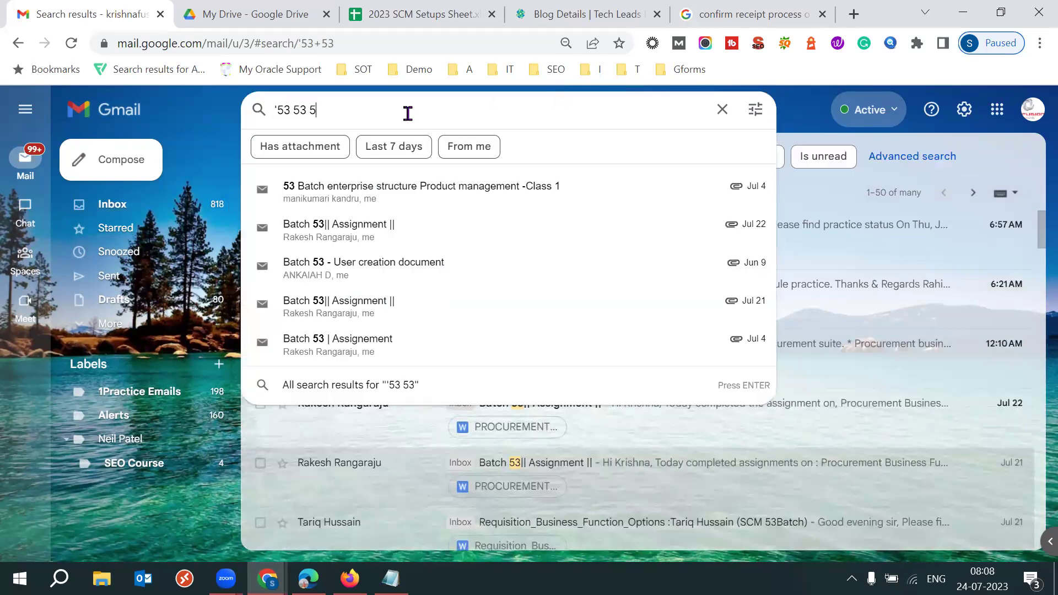
pyautogui.press('BackSpace')
pyautogui.write('53')
pyautogui.press('Return')
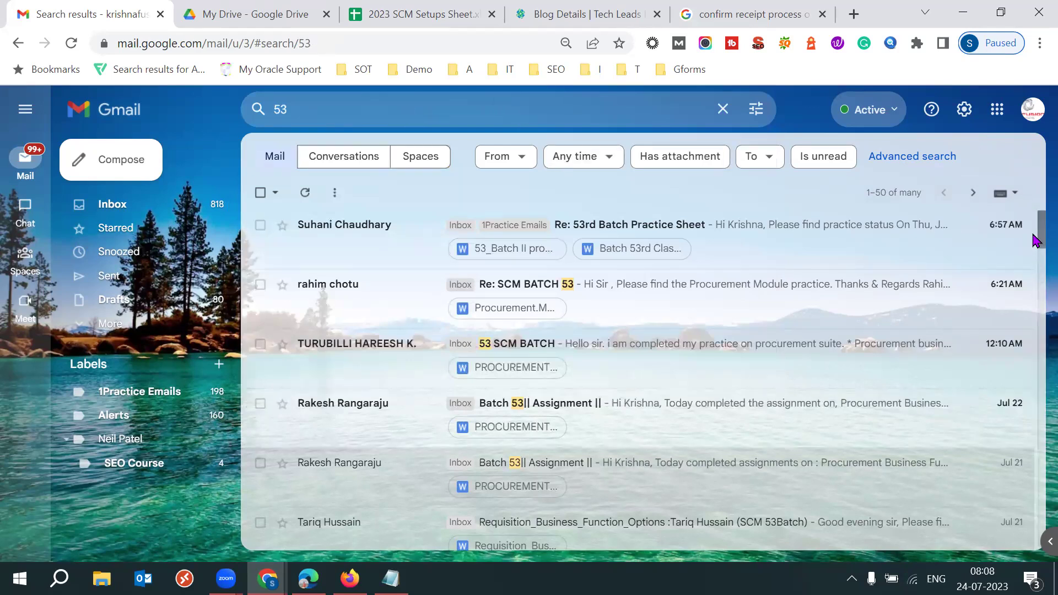
# Open 'Re: 53rd Batch Practice Sheet' and scroll down to its two attachments
pyautogui.click(830, 249)
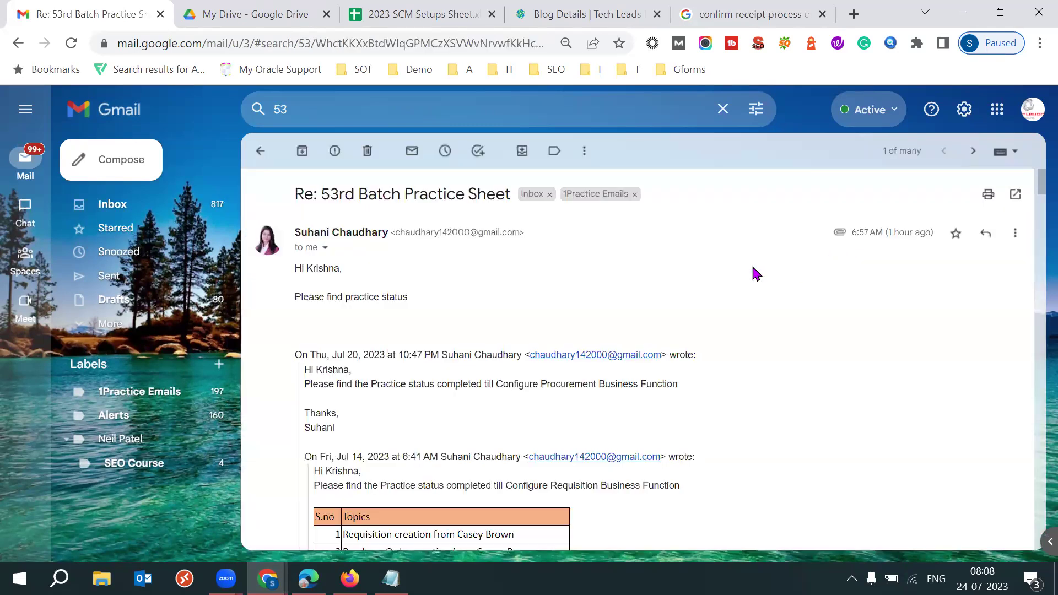
pyautogui.scroll(-15, 756, 274)
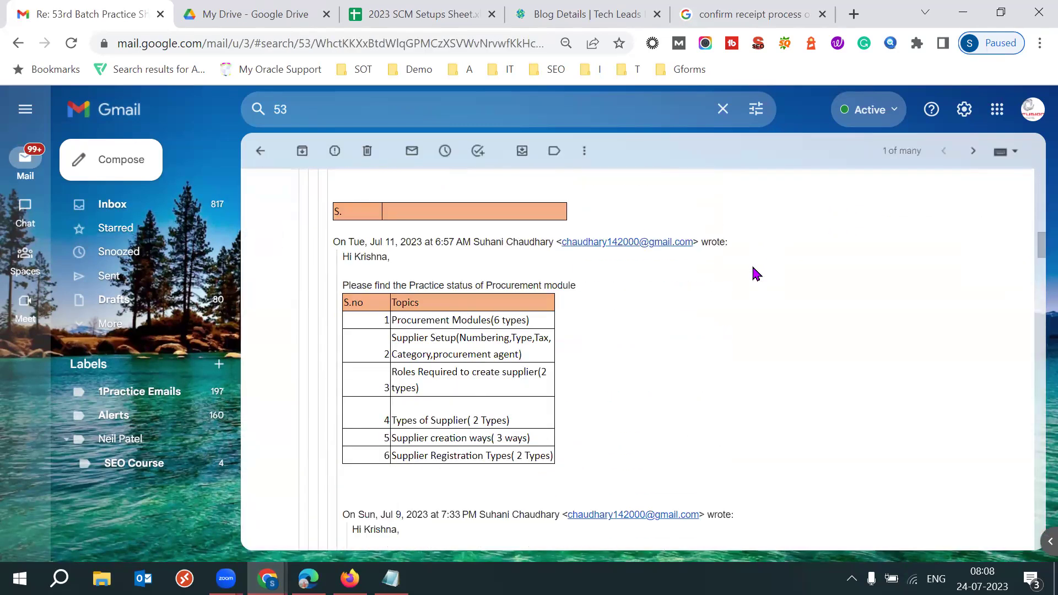
pyautogui.scroll(-4, 756, 273)
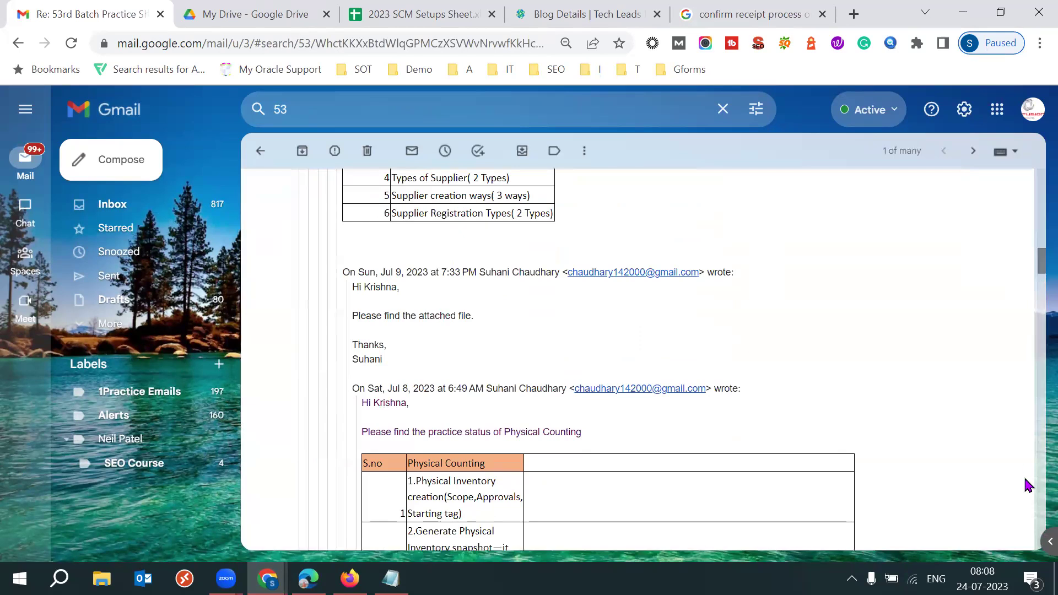
pyautogui.scroll(-10, 1028, 484)
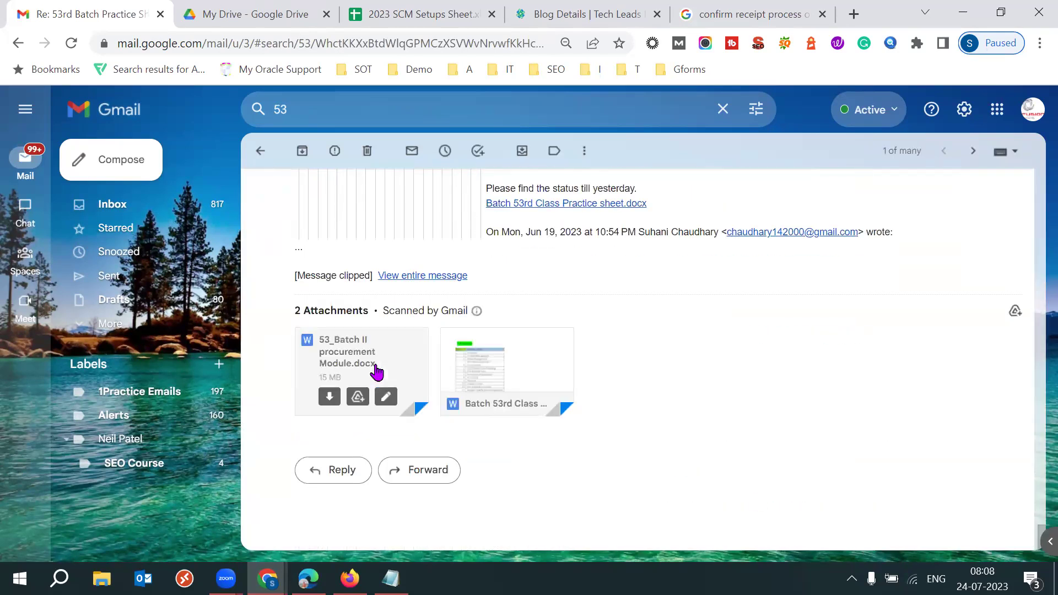
# Preview 53_Batch II procurement Module.docx zoomed in and scroll down toward page 84
pyautogui.click(377, 372)
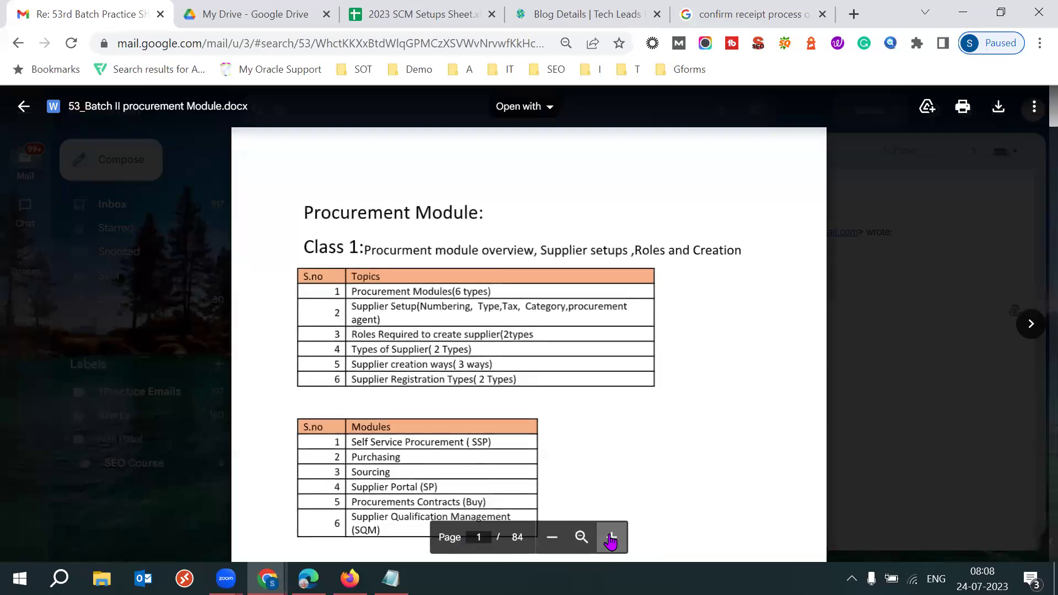
pyautogui.click(610, 537)
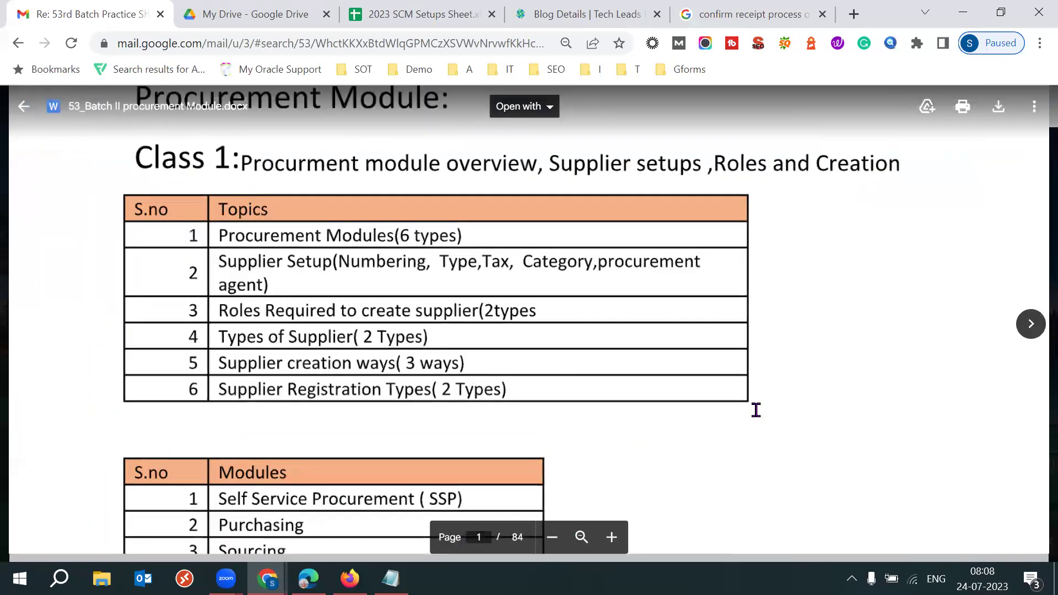
pyautogui.scroll(-3, 755, 410)
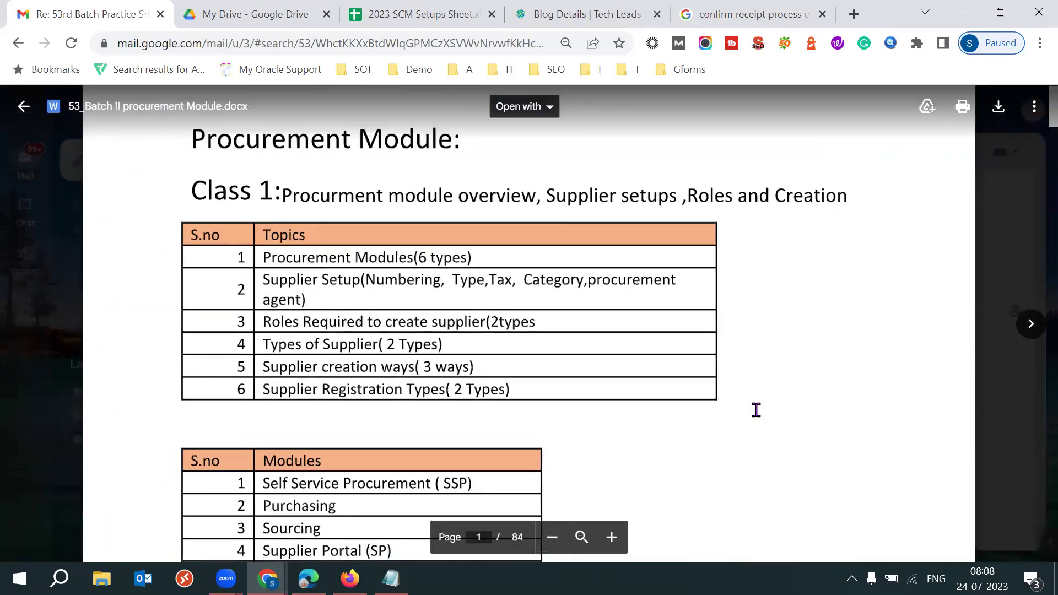
pyautogui.scroll(-20, 755, 409)
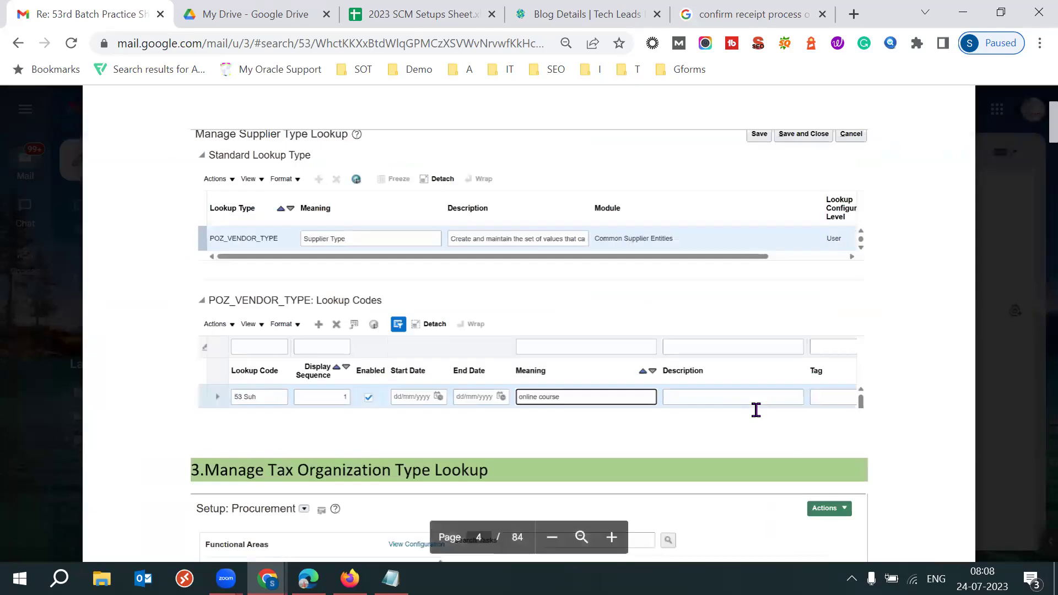
pyautogui.scroll(-20, 756, 409)
pyautogui.scroll(-20, 755, 410)
pyautogui.scroll(-20, 755, 409)
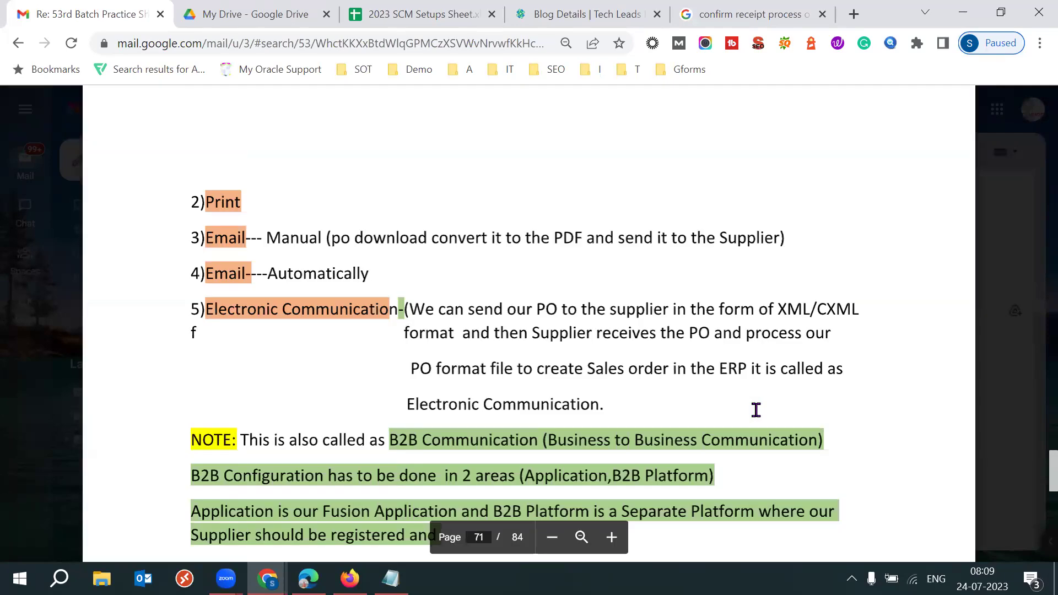
pyautogui.scroll(-5, 756, 409)
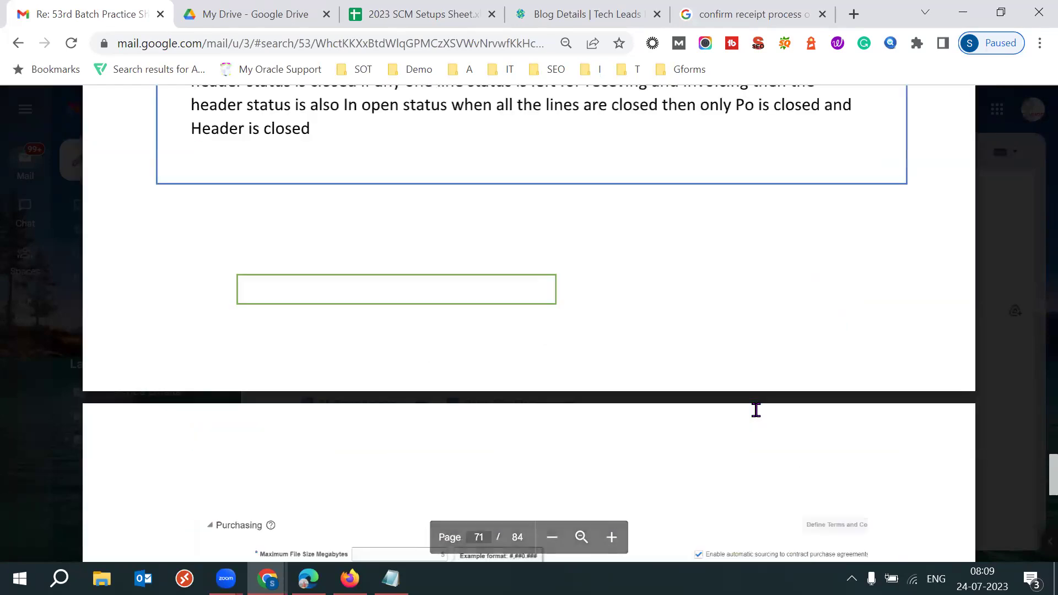
pyautogui.scroll(-10, 755, 410)
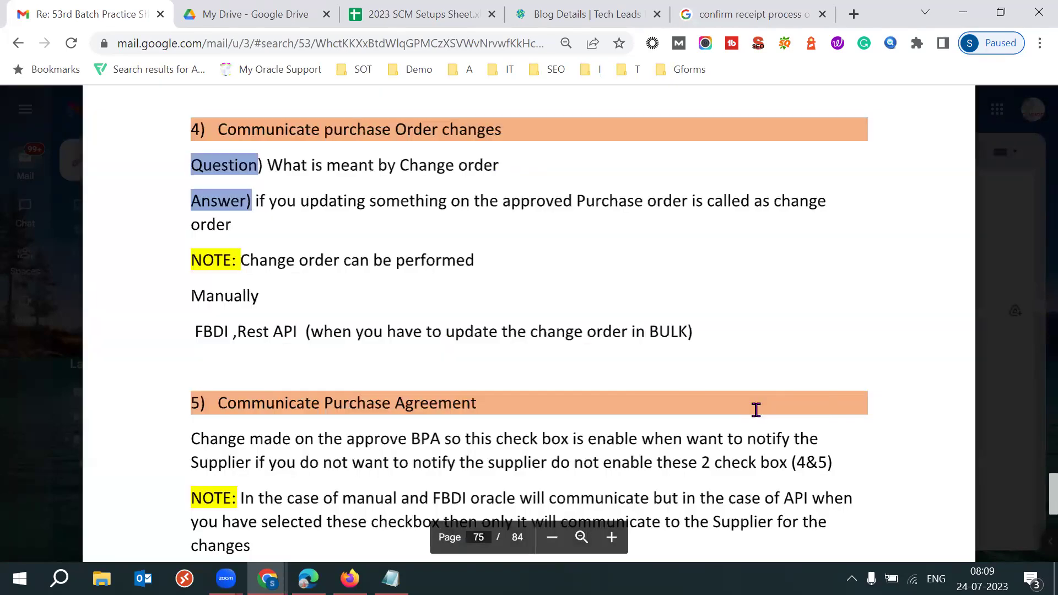
pyautogui.scroll(-5, 756, 409)
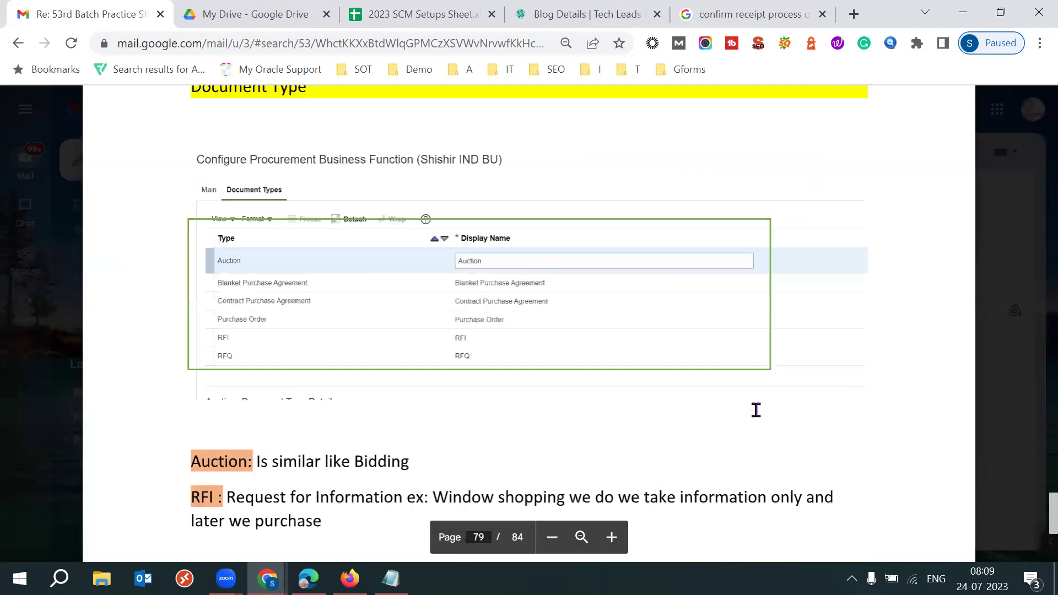
pyautogui.scroll(-5, 755, 410)
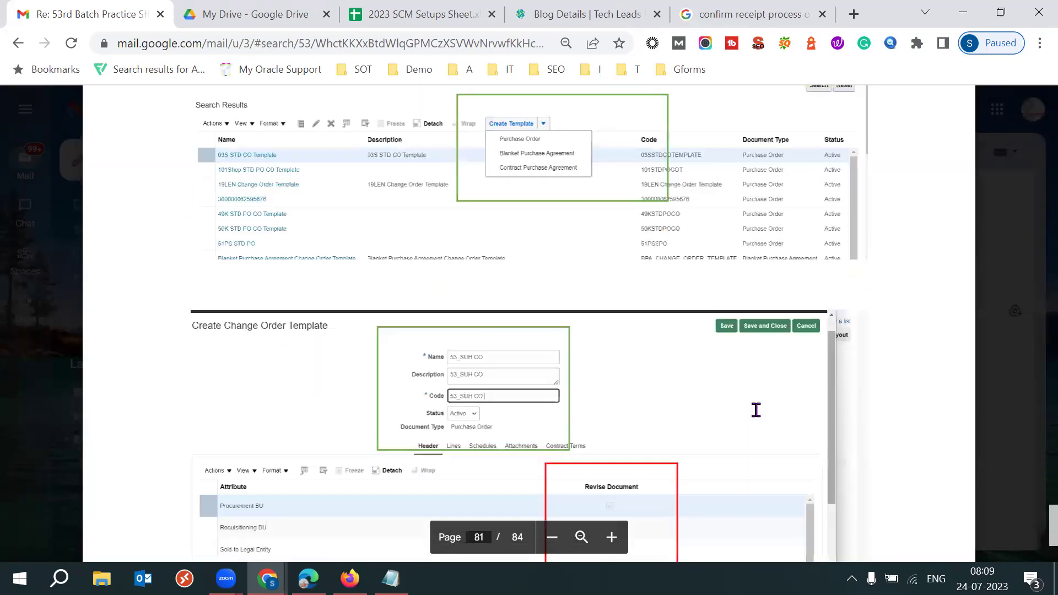
pyautogui.scroll(-8, 755, 409)
# Scroll back to around page 77 to review the change order and document type setup
pyautogui.scroll(5, 756, 409)
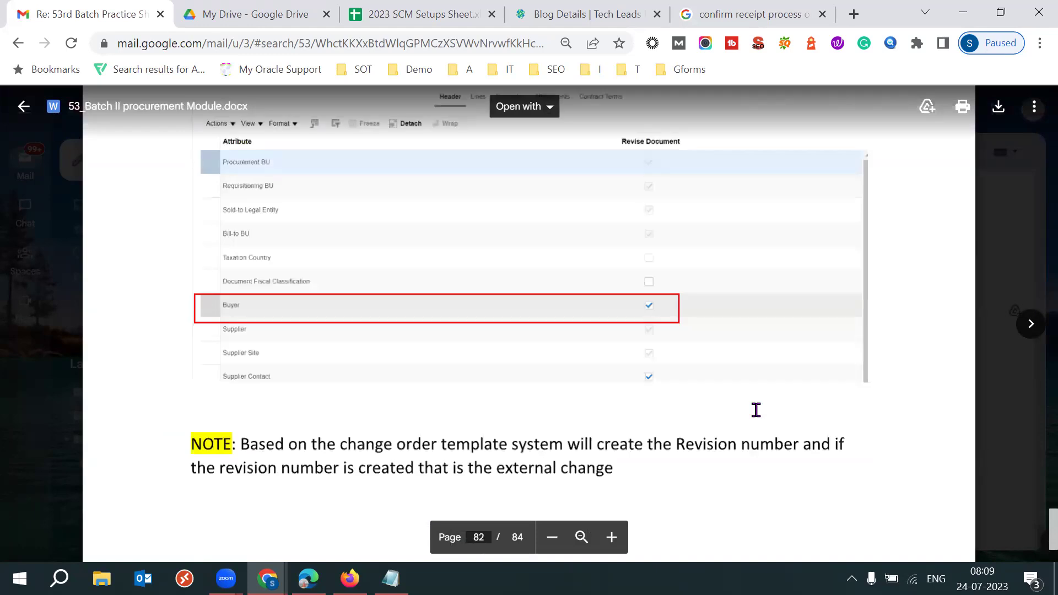
pyautogui.scroll(10, 756, 410)
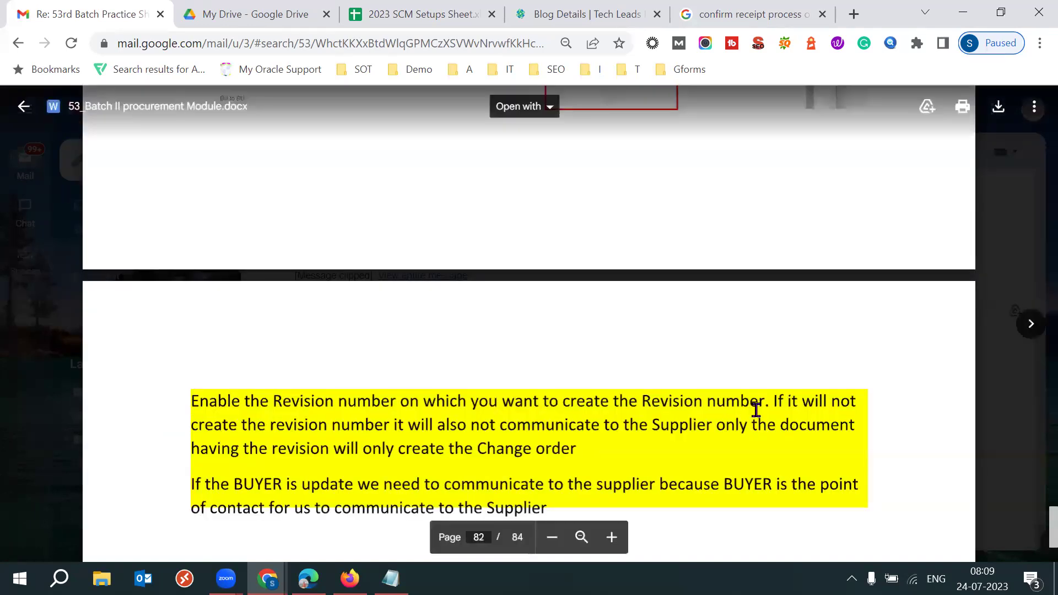
pyautogui.scroll(5, 755, 410)
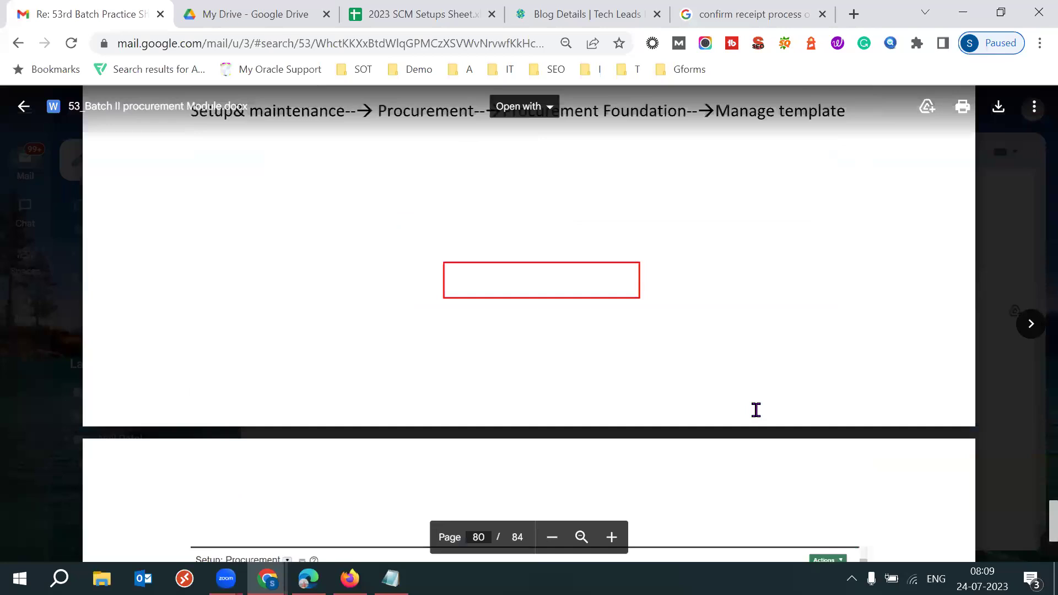
pyautogui.scroll(8, 755, 410)
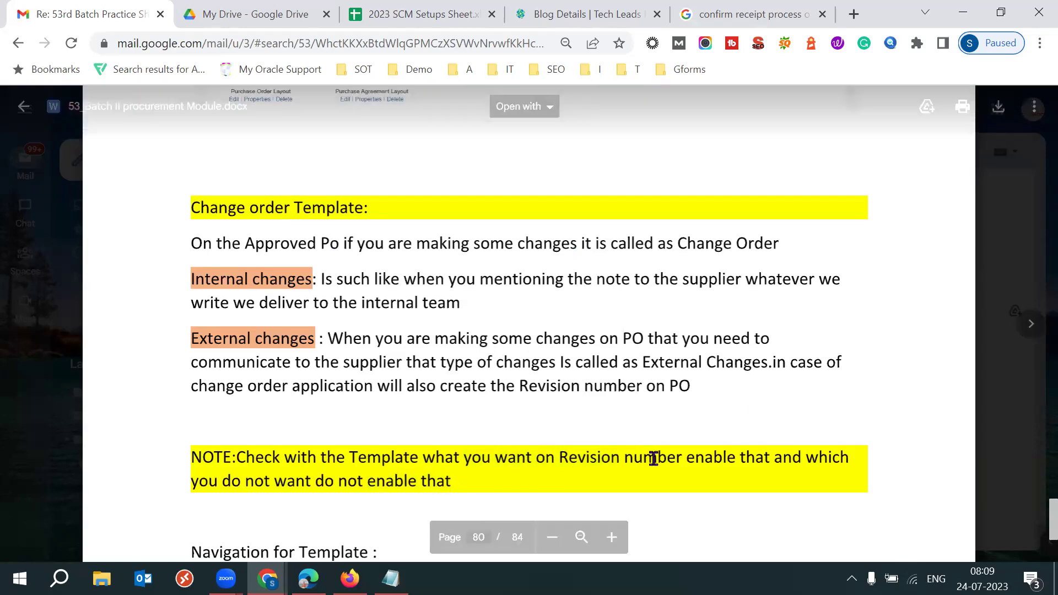
pyautogui.scroll(1, 541, 436)
pyautogui.scroll(15, 543, 436)
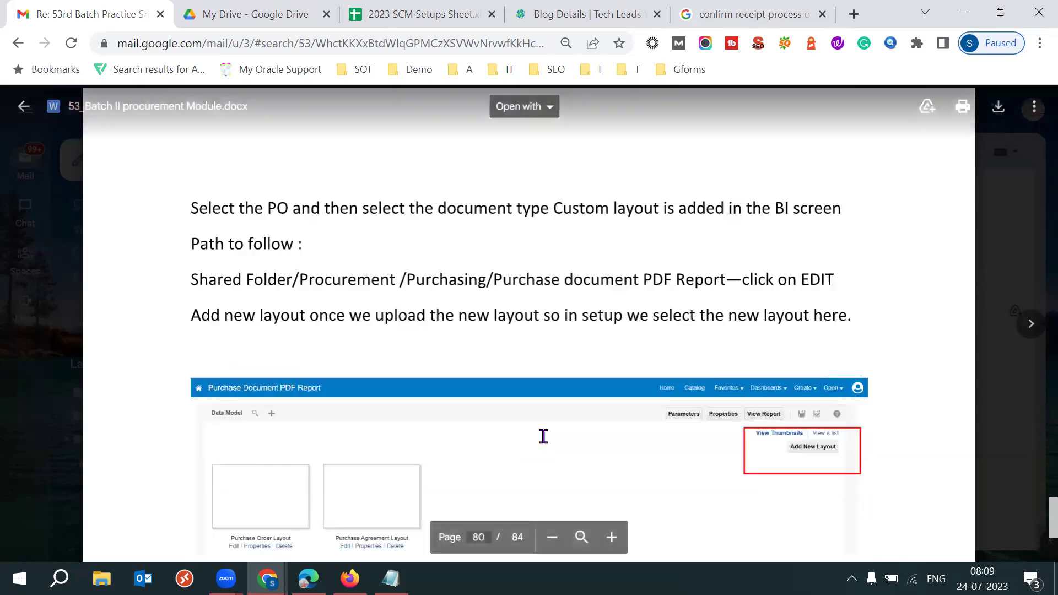
pyautogui.scroll(10, 543, 436)
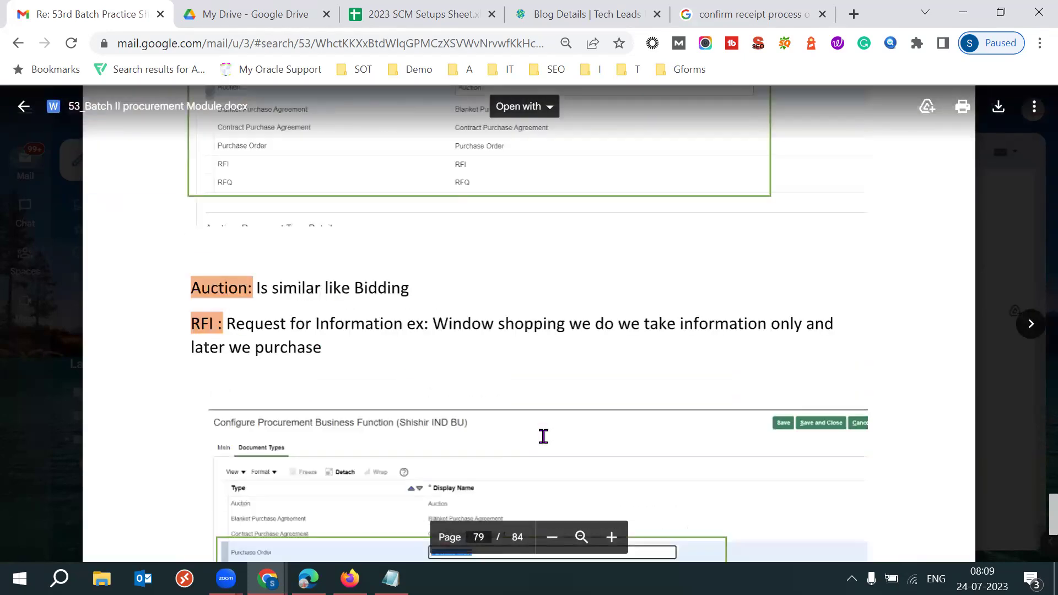
pyautogui.scroll(8, 543, 436)
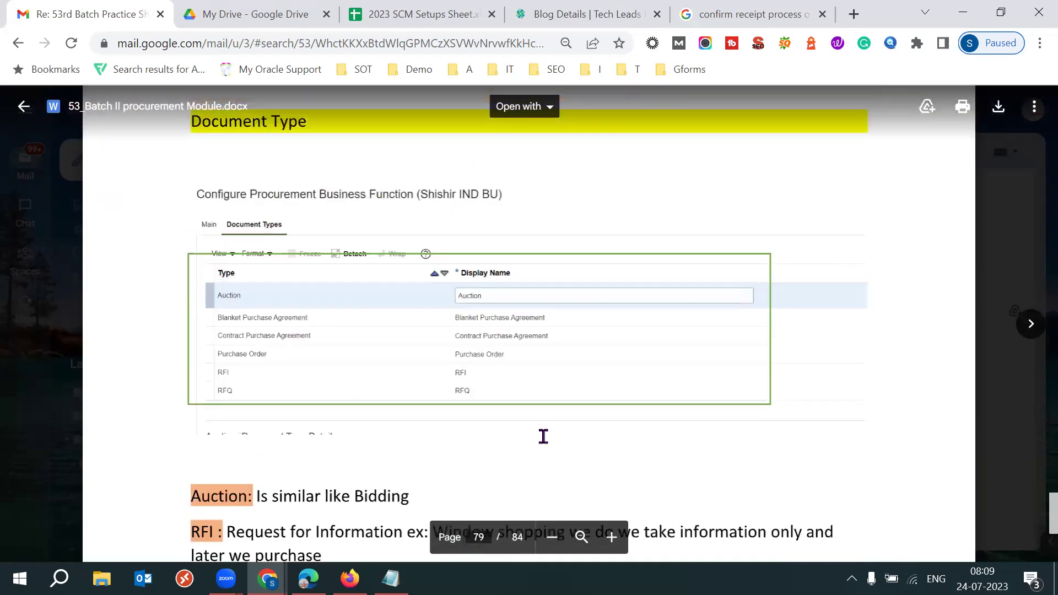
pyautogui.scroll(10, 543, 437)
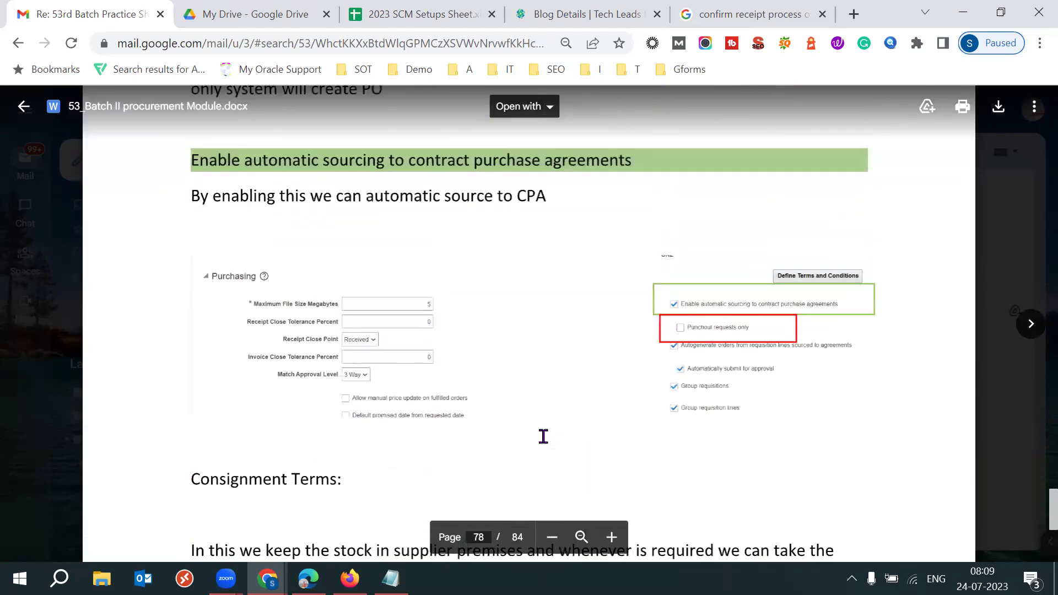
pyautogui.scroll(1, 543, 436)
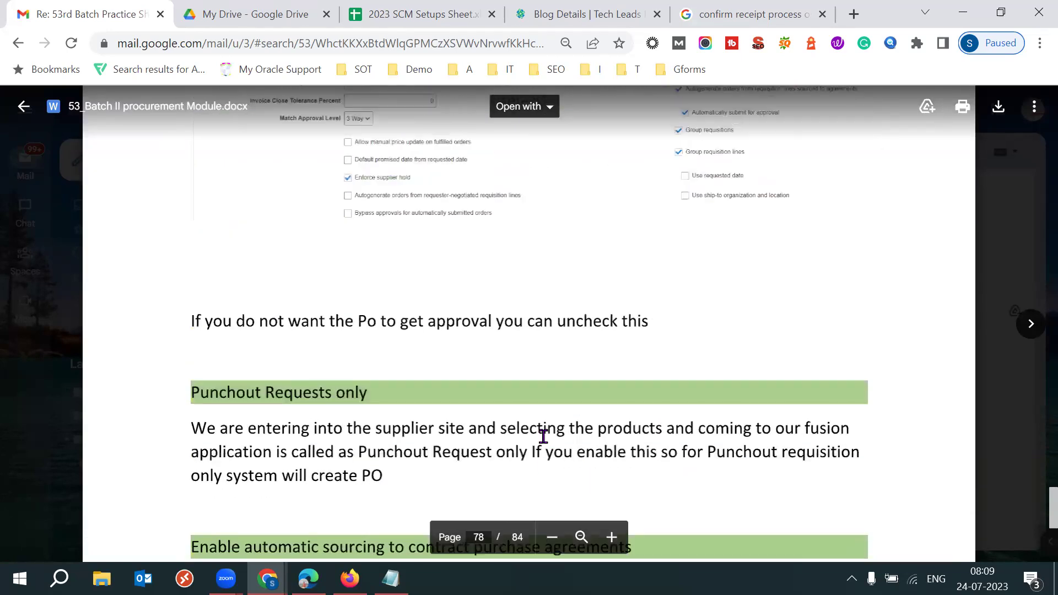
pyautogui.scroll(1, 543, 437)
pyautogui.scroll(-1, 543, 436)
pyautogui.scroll(-3, 543, 437)
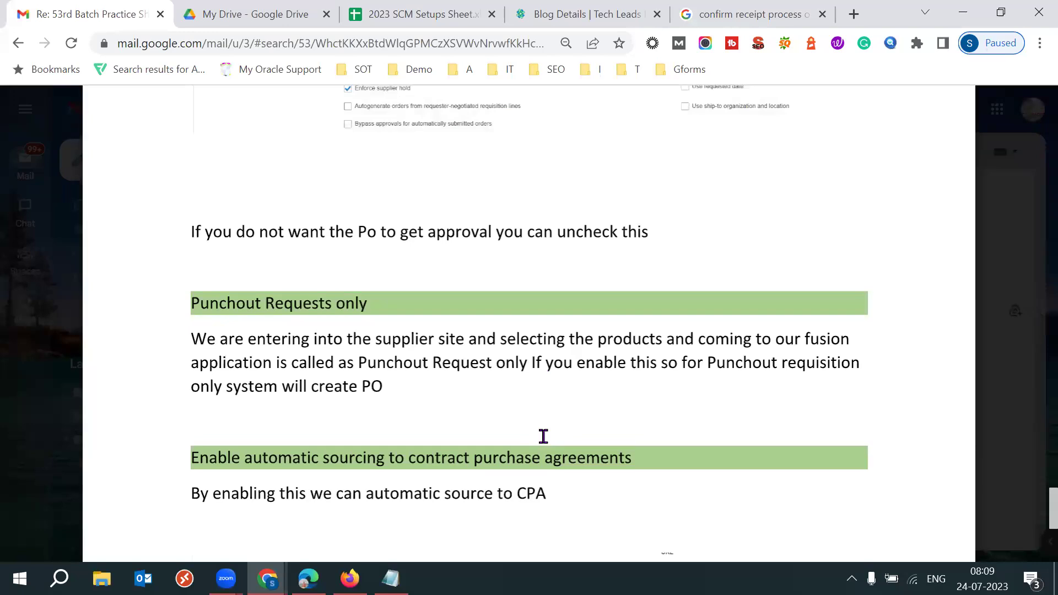
pyautogui.scroll(20, 543, 436)
pyautogui.scroll(19, 543, 436)
# Move to the 'Re: SCM BATCH 53' email and preview its Procurement Module attachment
pyautogui.click(27, 112)
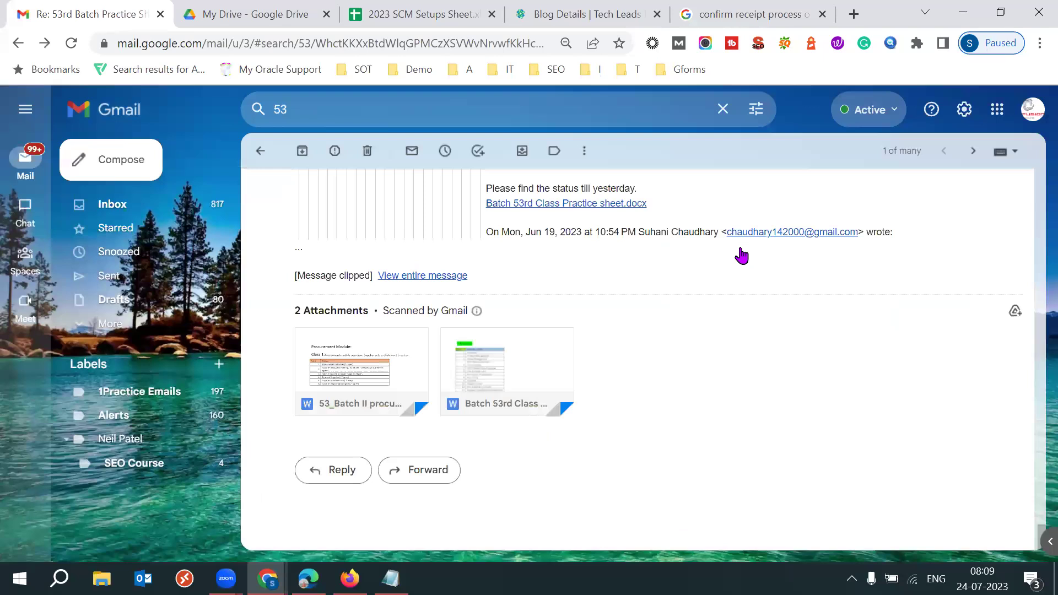
pyautogui.press('u')
pyautogui.click(654, 293)
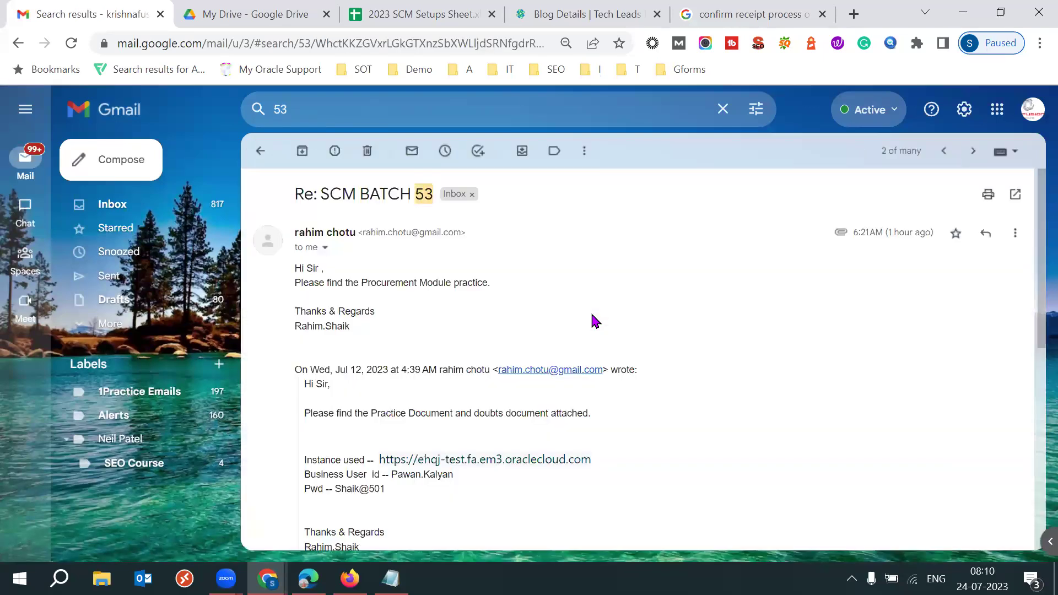
pyautogui.scroll(-4, 595, 321)
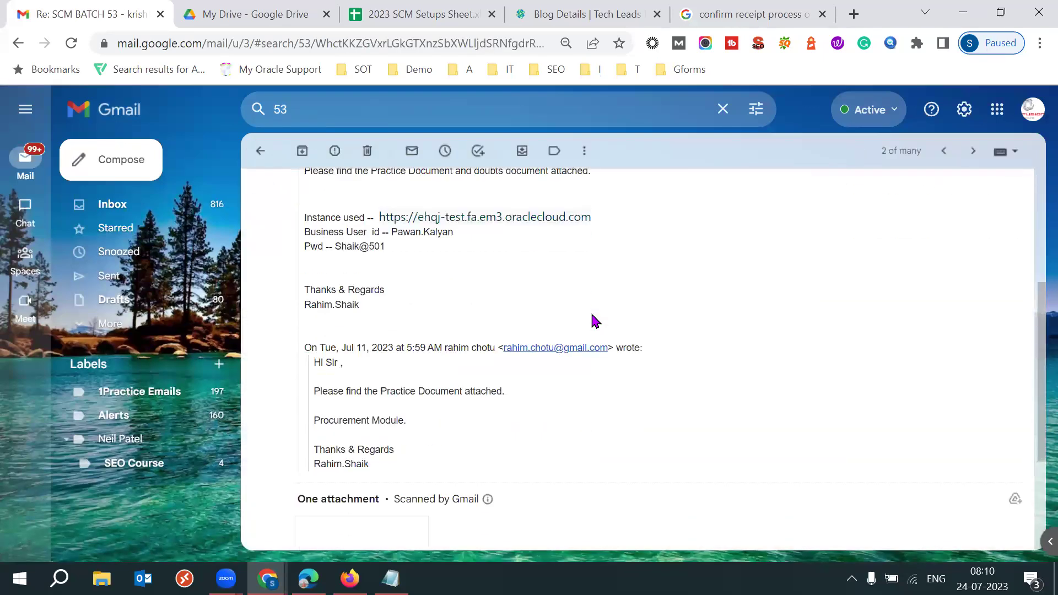
pyautogui.scroll(-3, 594, 321)
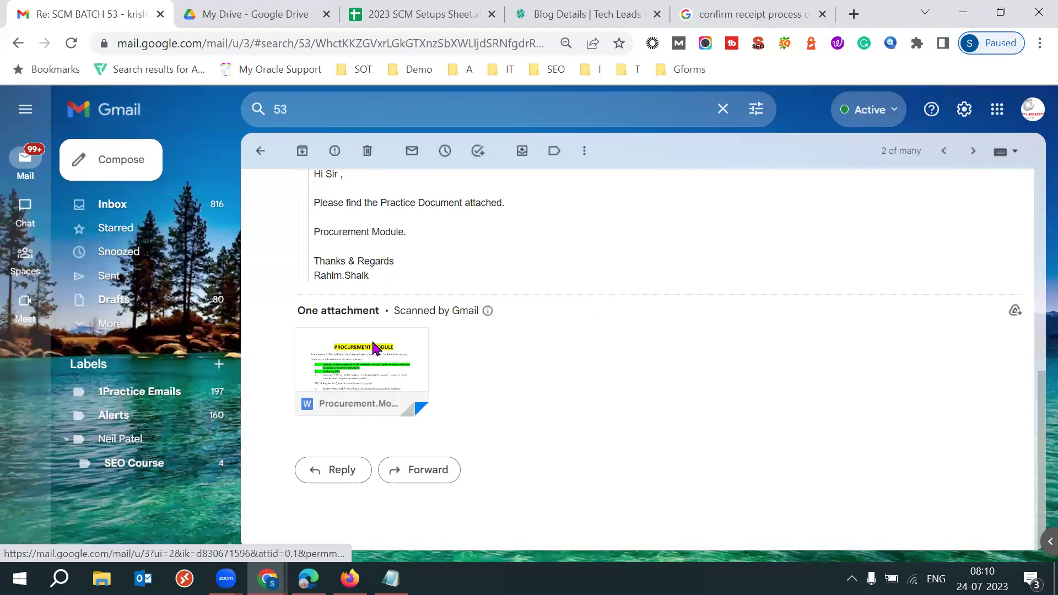
pyautogui.click(373, 348)
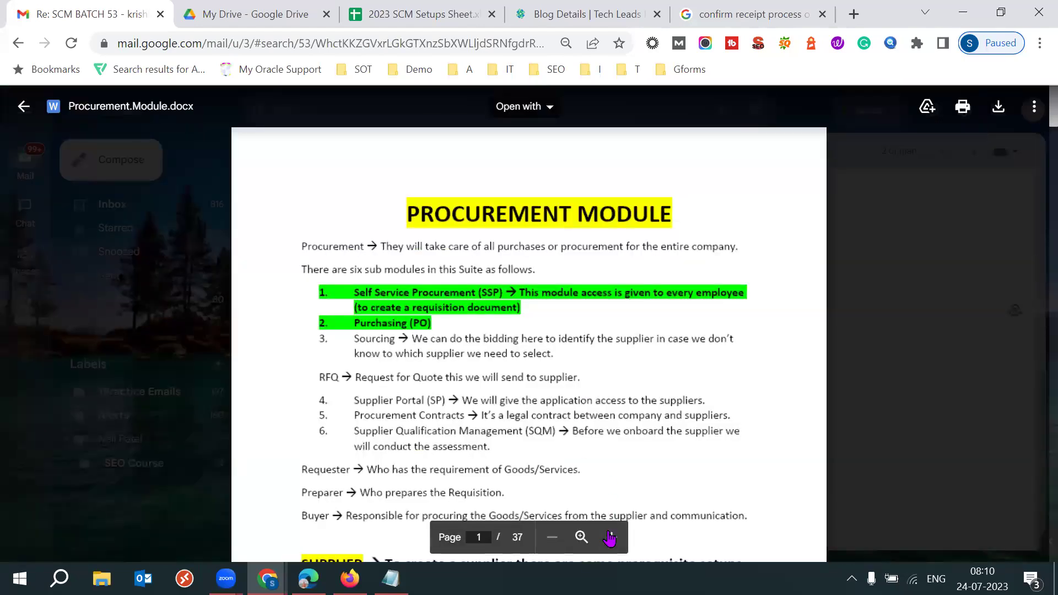
# Enlarge the Procurement.Module.docx preview and scroll down to page 12
pyautogui.click(609, 537)
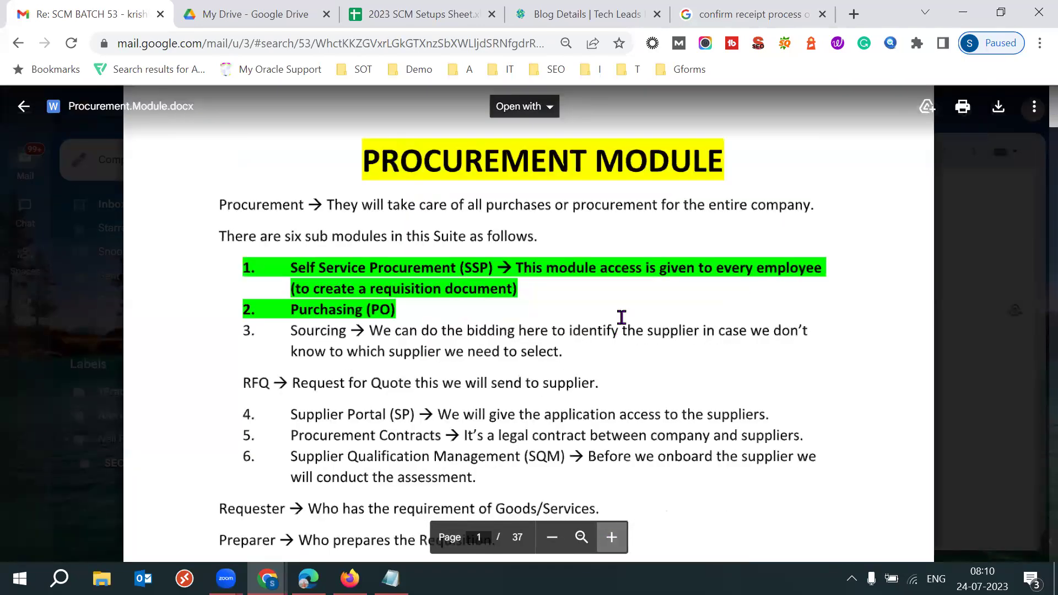
pyautogui.scroll(-20, 621, 317)
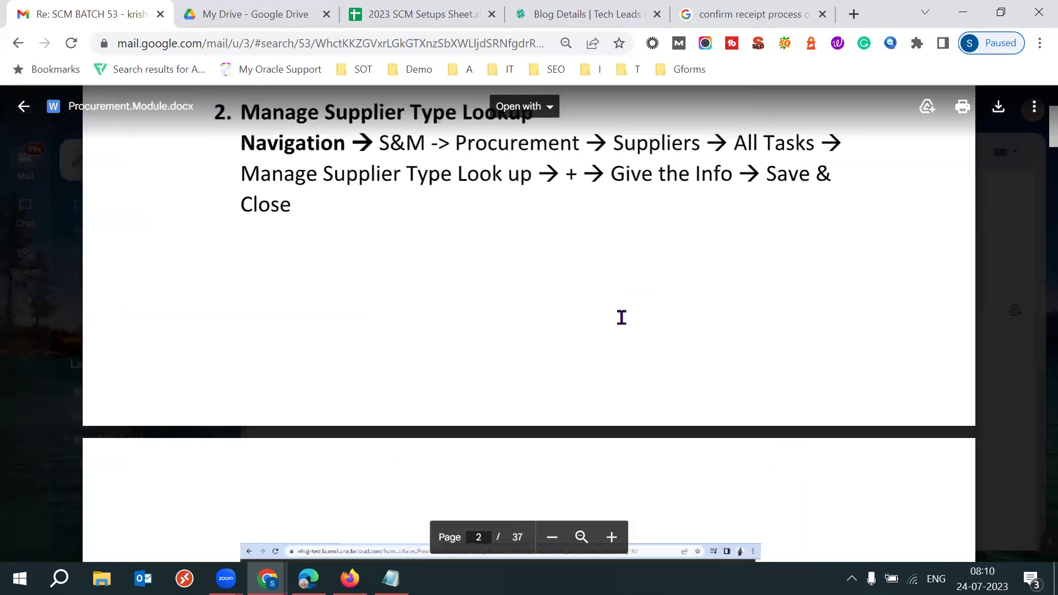
pyautogui.scroll(-10, 621, 316)
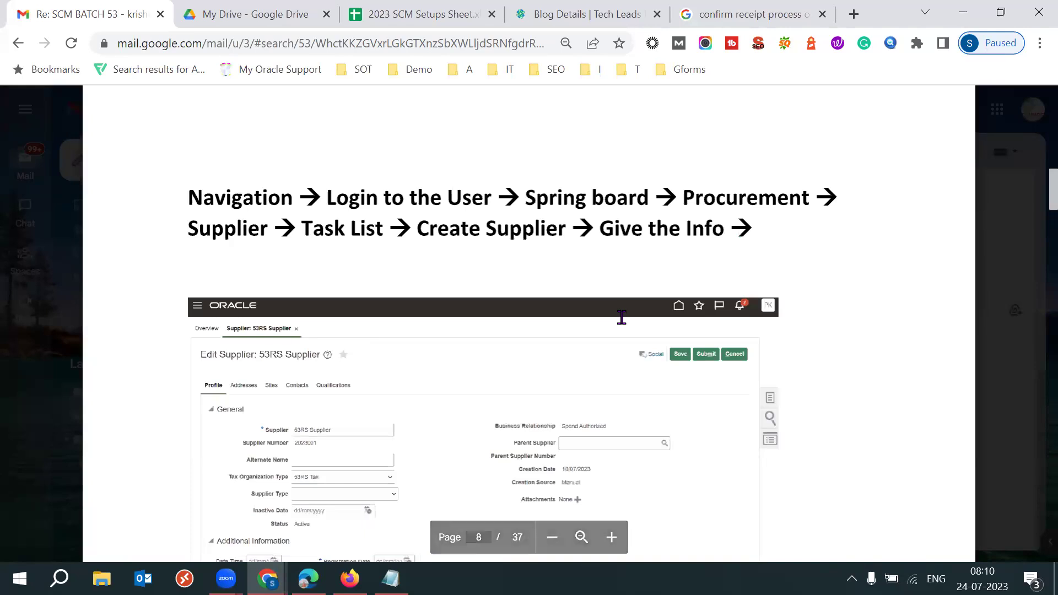
pyautogui.scroll(-10, 621, 316)
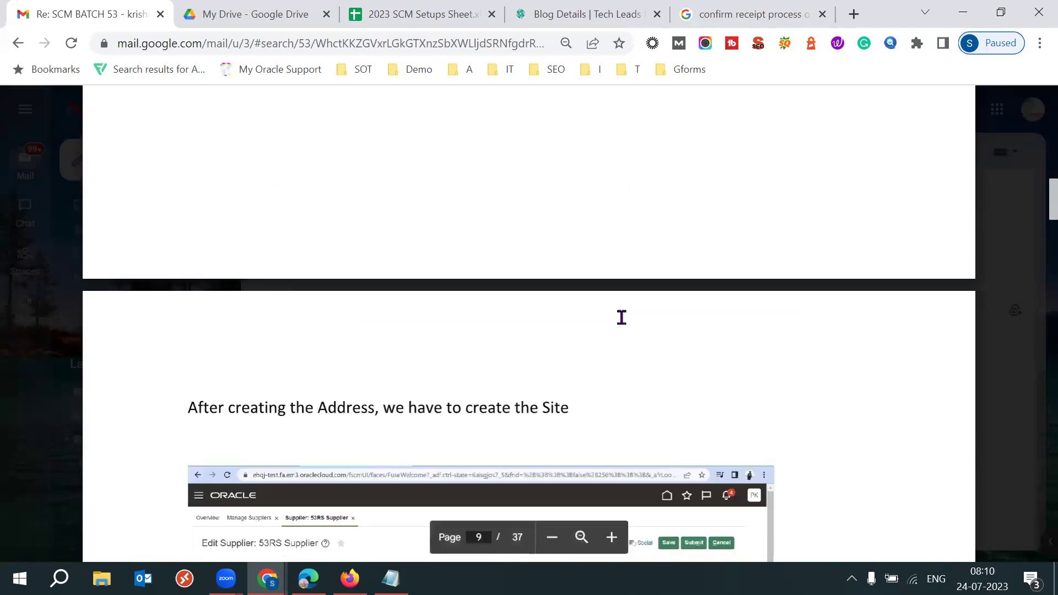
pyautogui.scroll(-10, 621, 316)
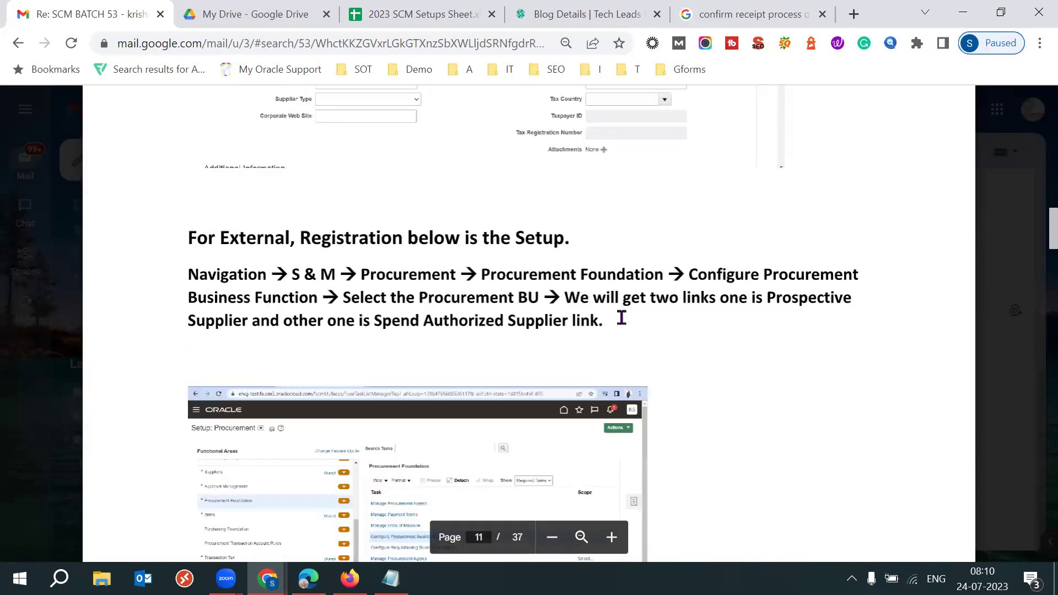
pyautogui.scroll(-5, 620, 311)
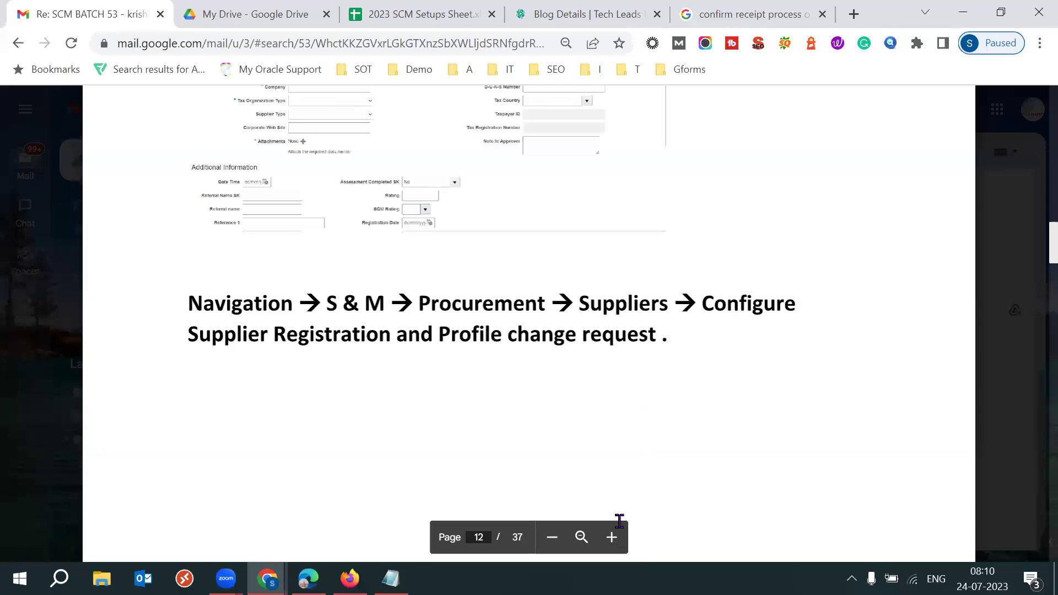
# Adjust the zoom so the Configure Supplier Registration navigation line fits on screen
pyautogui.click(611, 537)
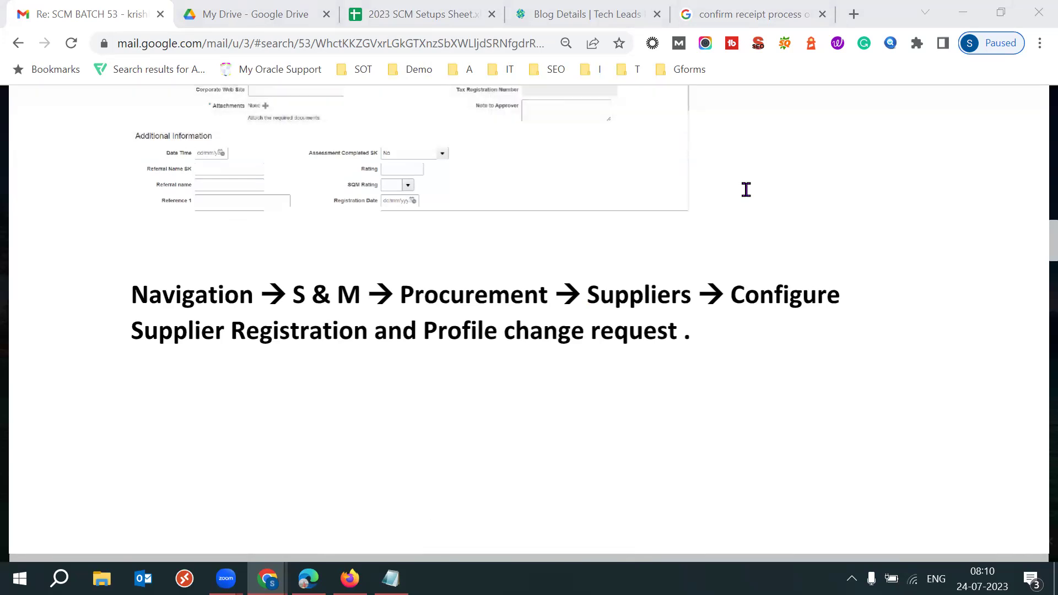
pyautogui.moveTo(709, 180)
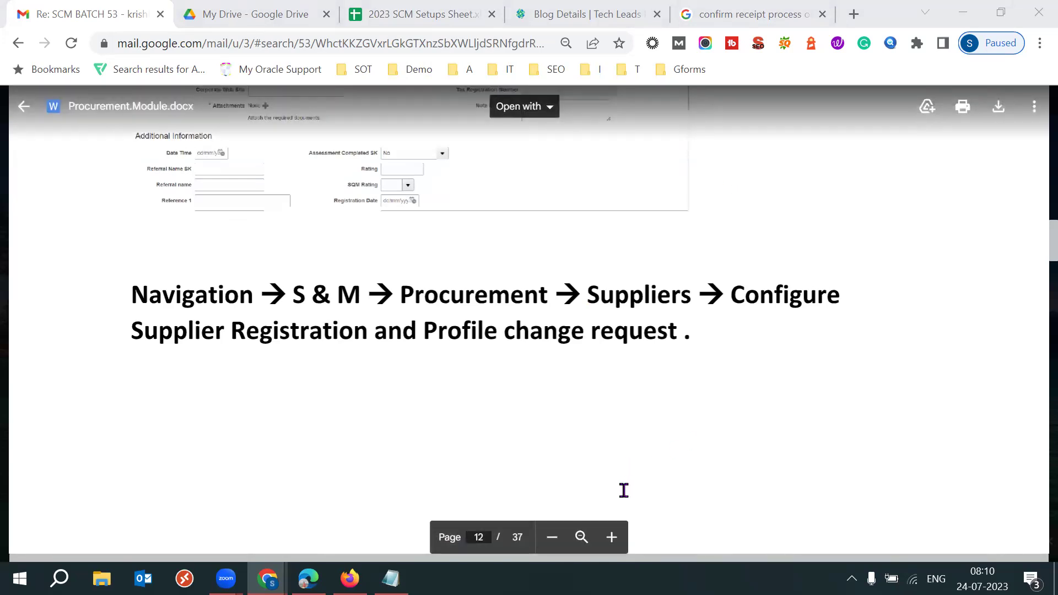
pyautogui.click(611, 533)
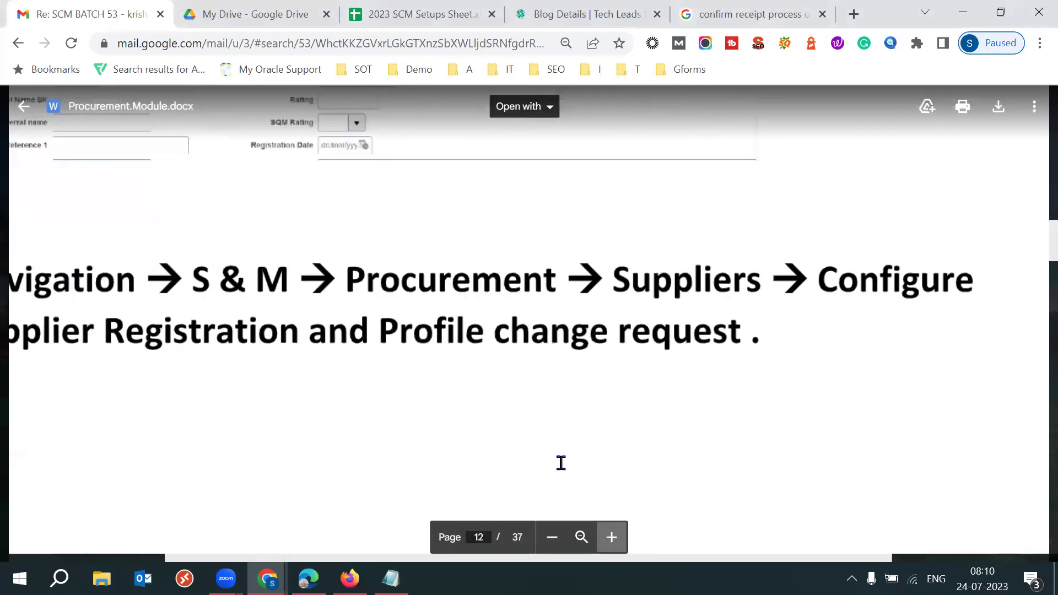
pyautogui.click(550, 545)
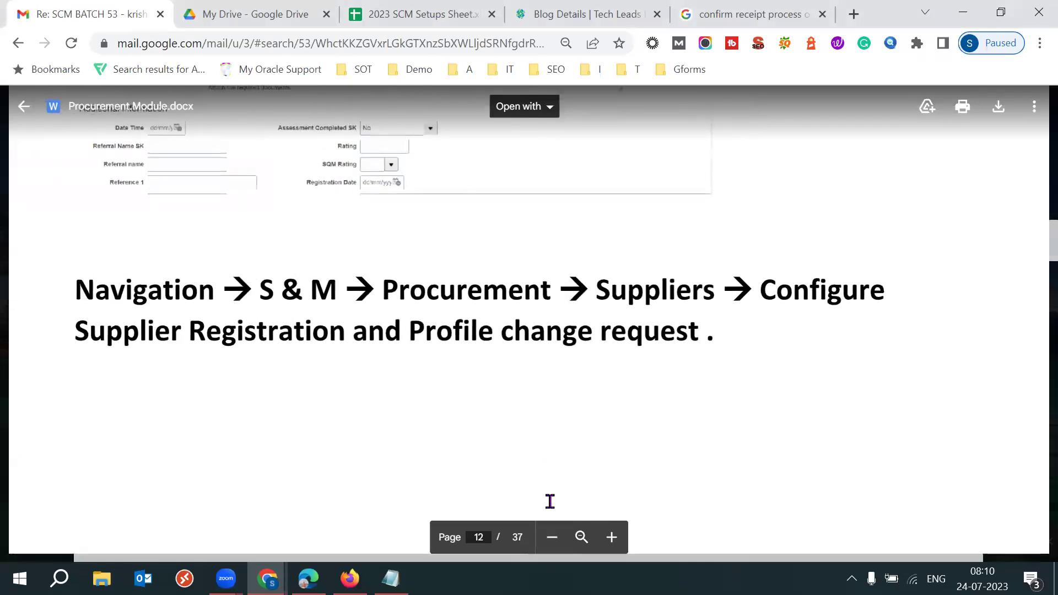
pyautogui.click(552, 542)
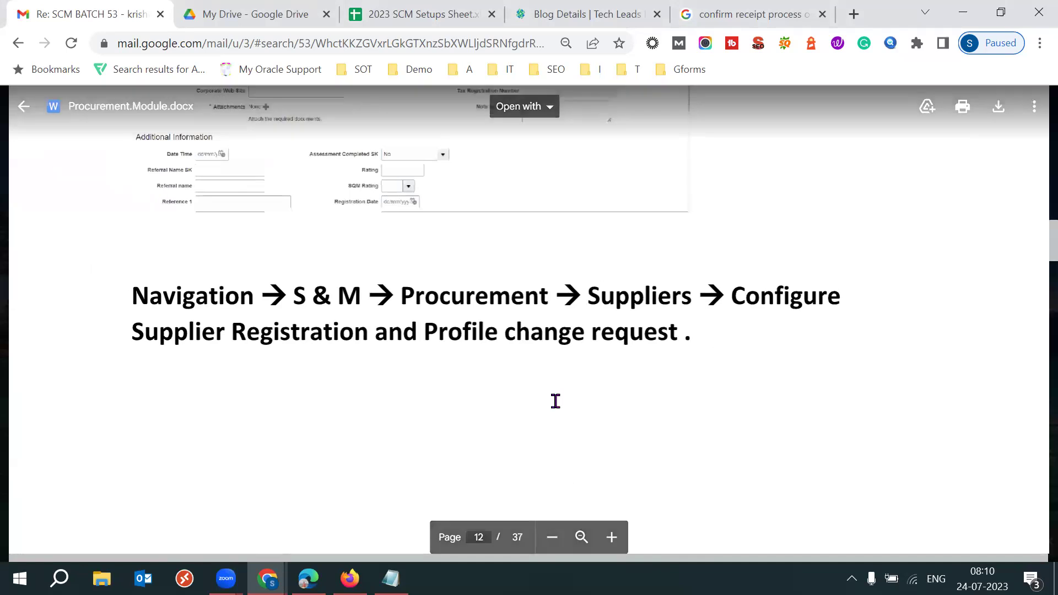
# Scroll the Procurement Module preview further down past page 12
pyautogui.scroll(-2, 555, 401)
pyautogui.scroll(-4, 555, 401)
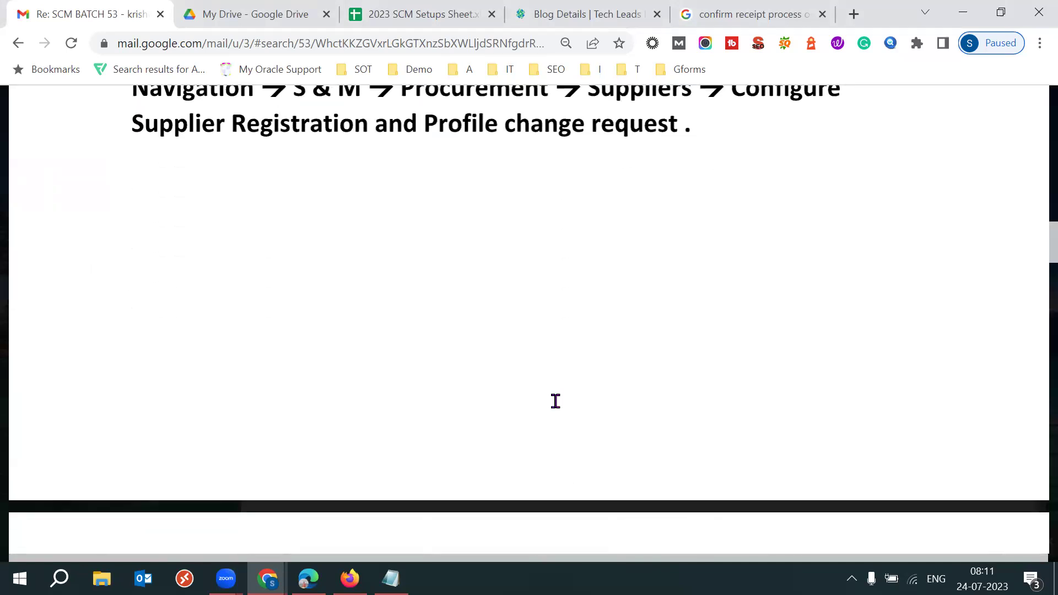
pyautogui.scroll(-5, 555, 401)
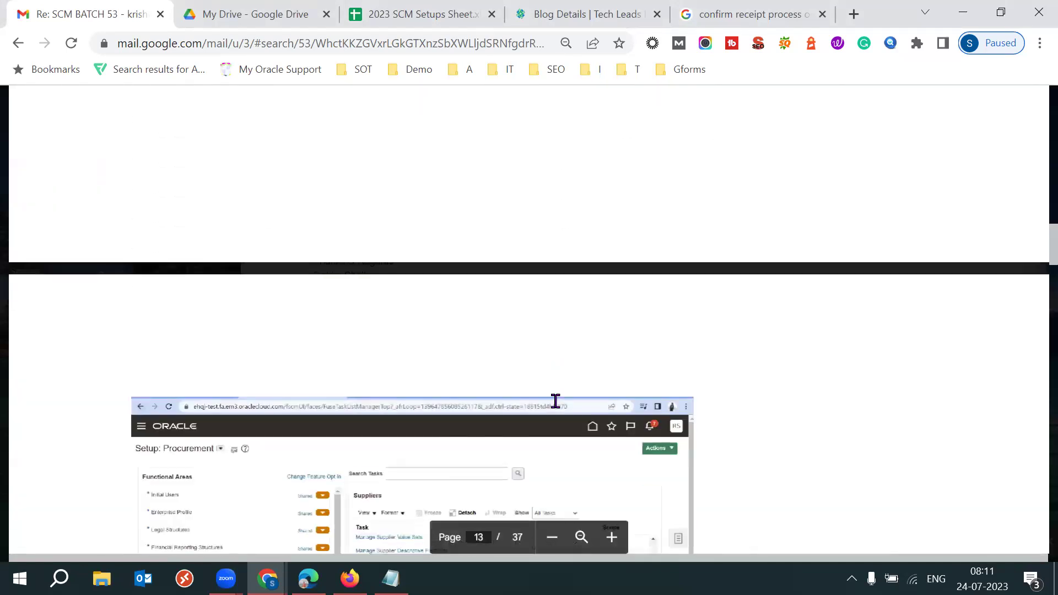
pyautogui.scroll(-3, 555, 401)
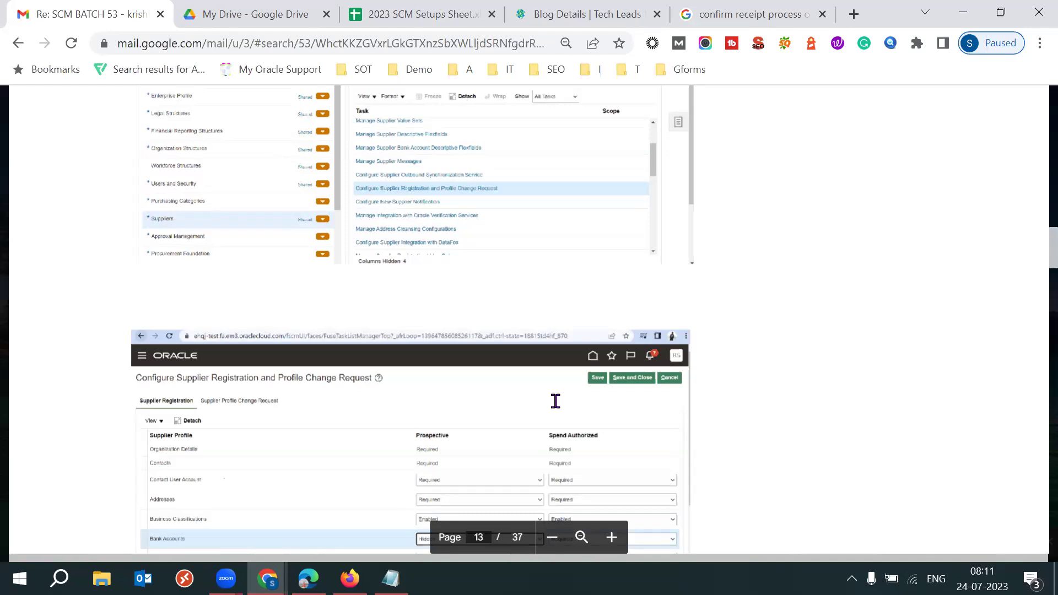
# Reach page 33 and select 'the Org' in Requisitioning checkbox item a
pyautogui.scroll(-15, 555, 401)
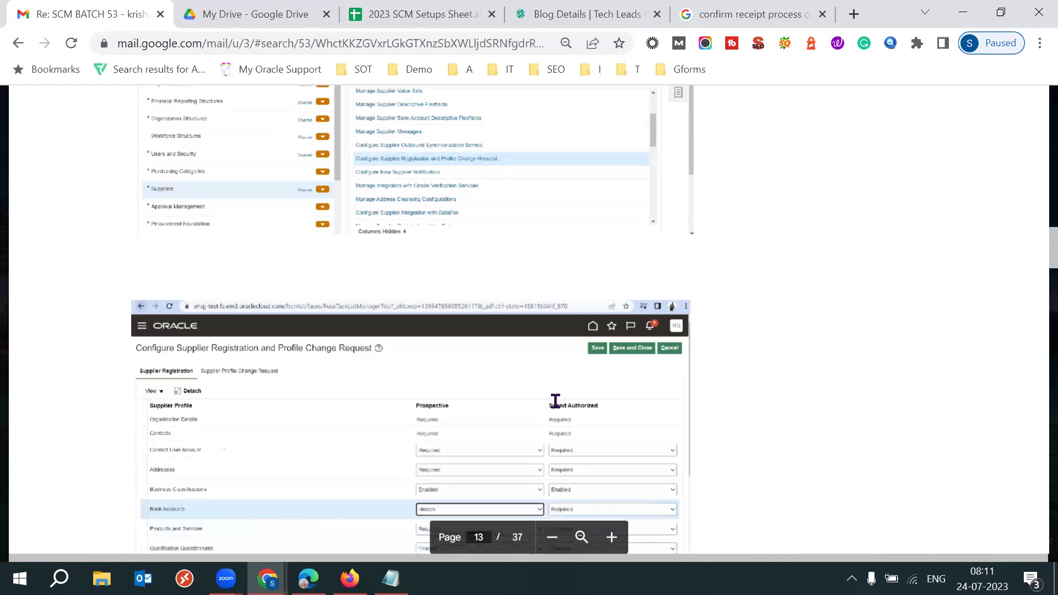
pyautogui.scroll(-15, 556, 401)
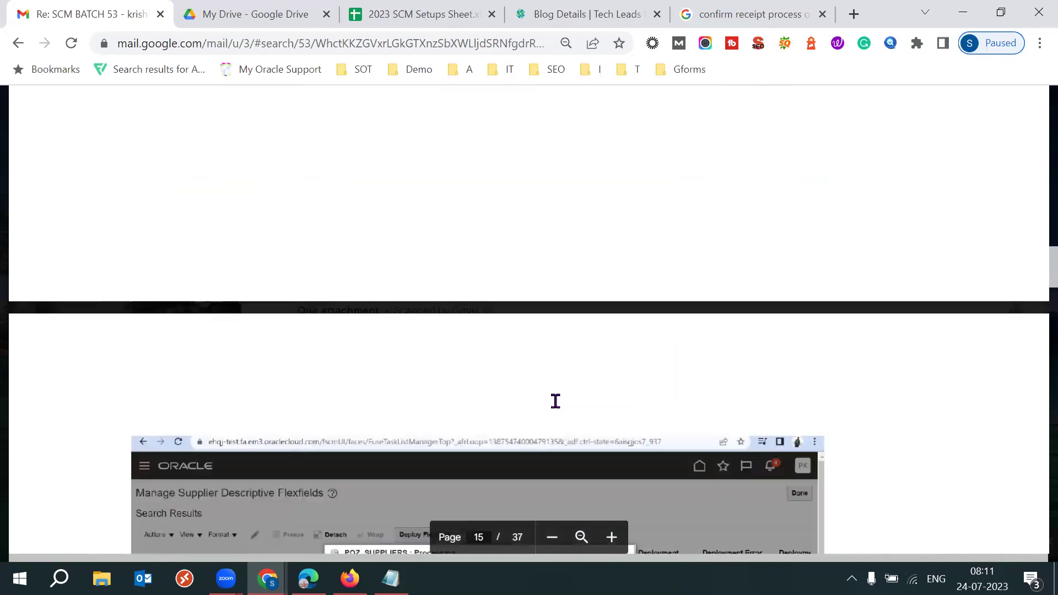
pyautogui.scroll(-8, 555, 401)
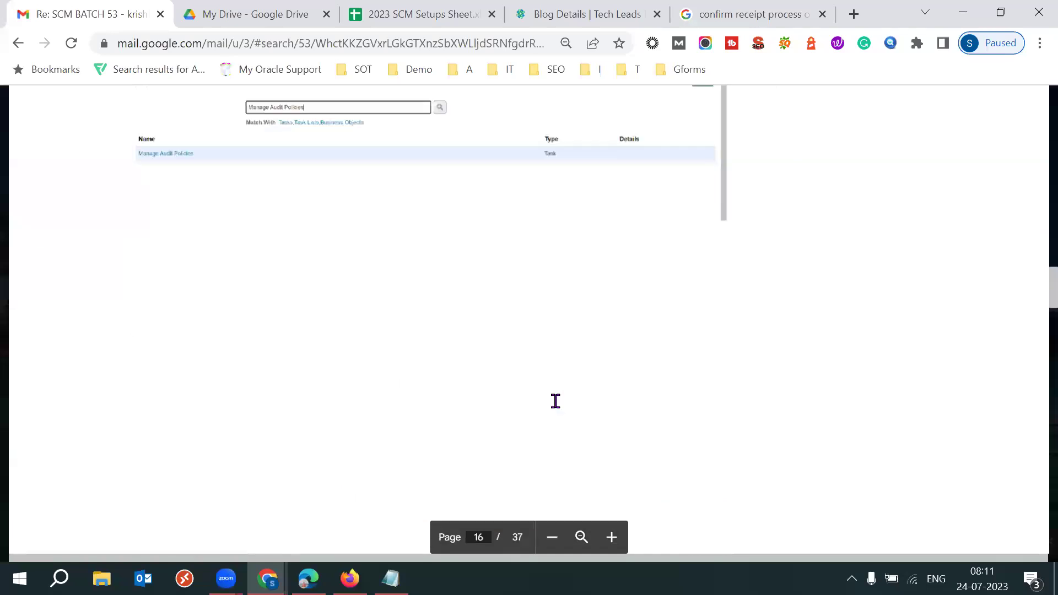
pyautogui.scroll(-5, 555, 401)
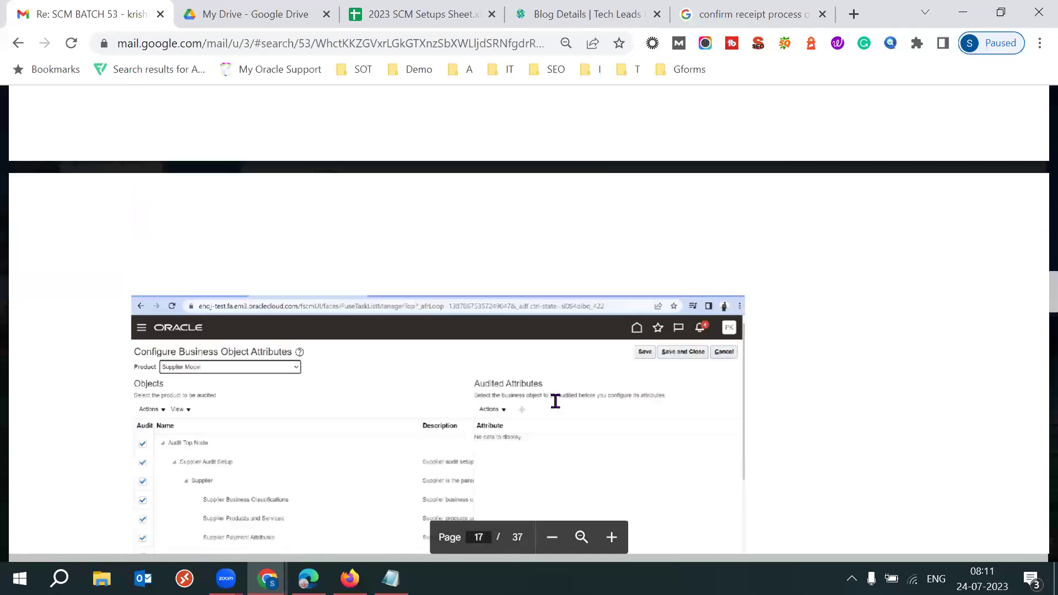
pyautogui.scroll(-15, 555, 401)
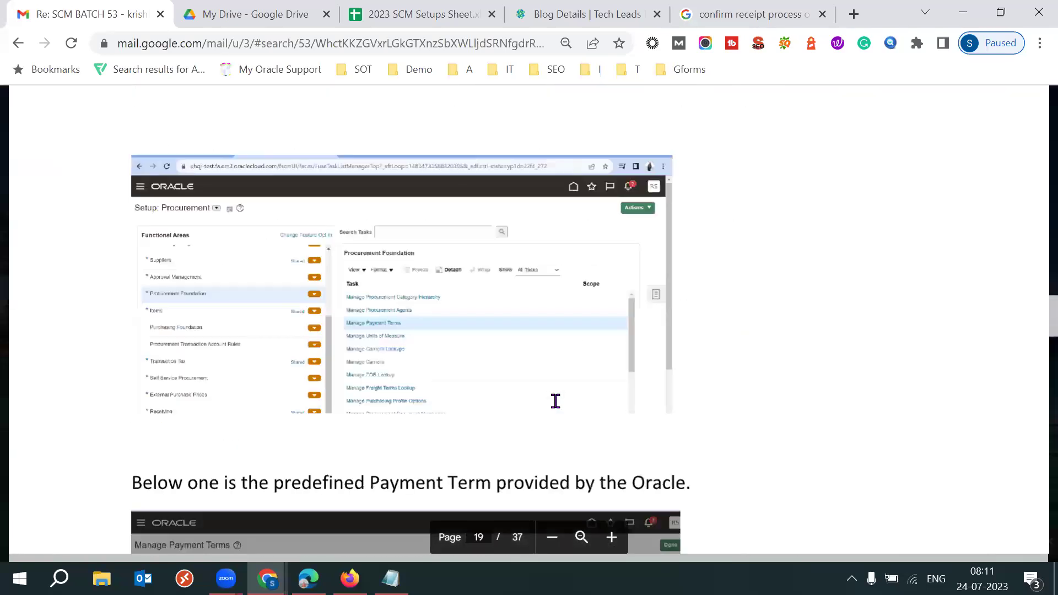
pyautogui.scroll(-20, 555, 401)
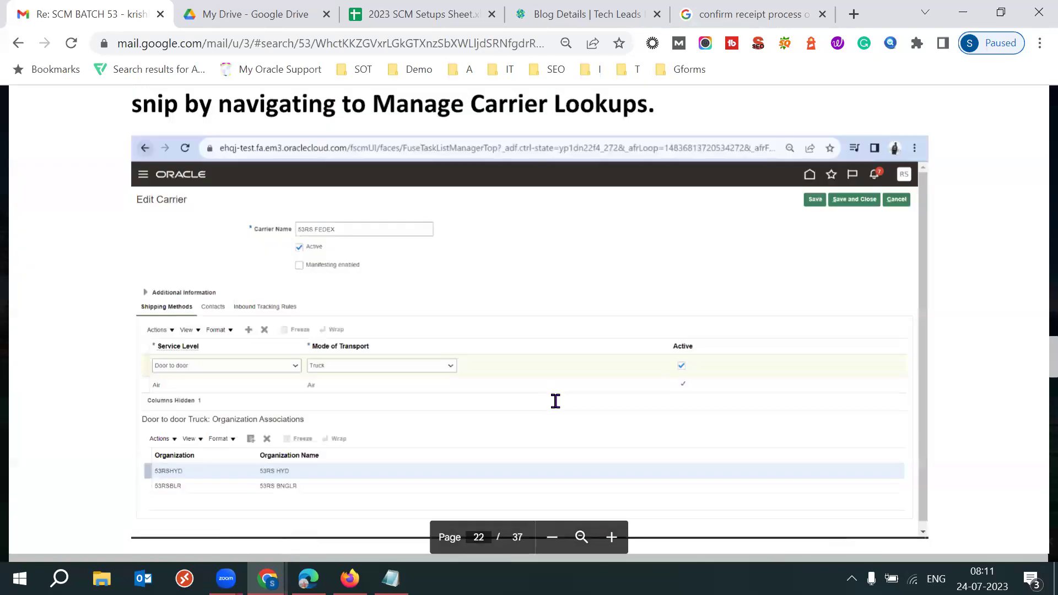
pyautogui.scroll(-20, 555, 401)
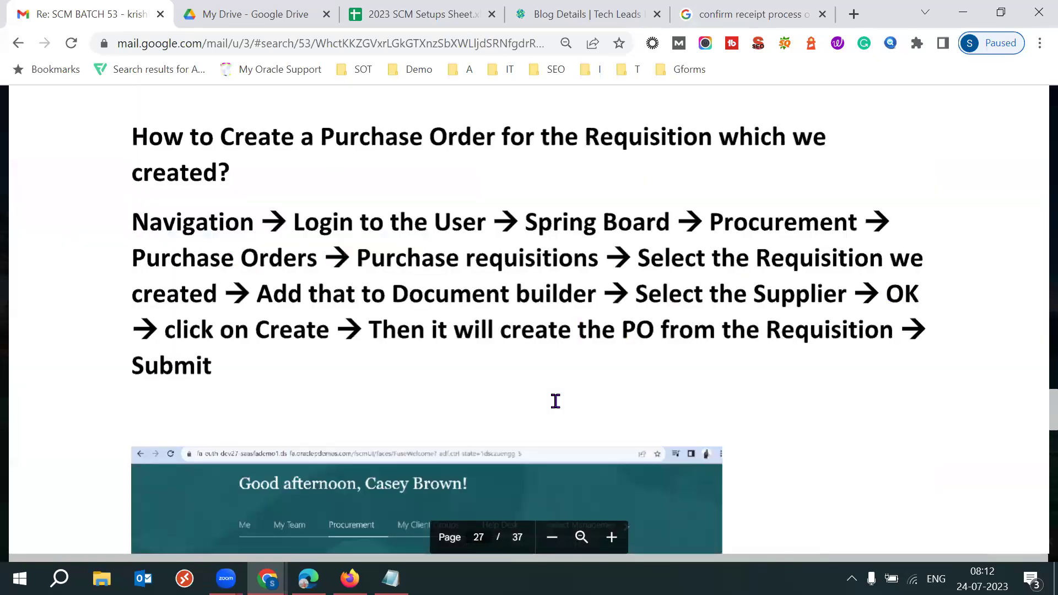
pyautogui.scroll(-15, 556, 401)
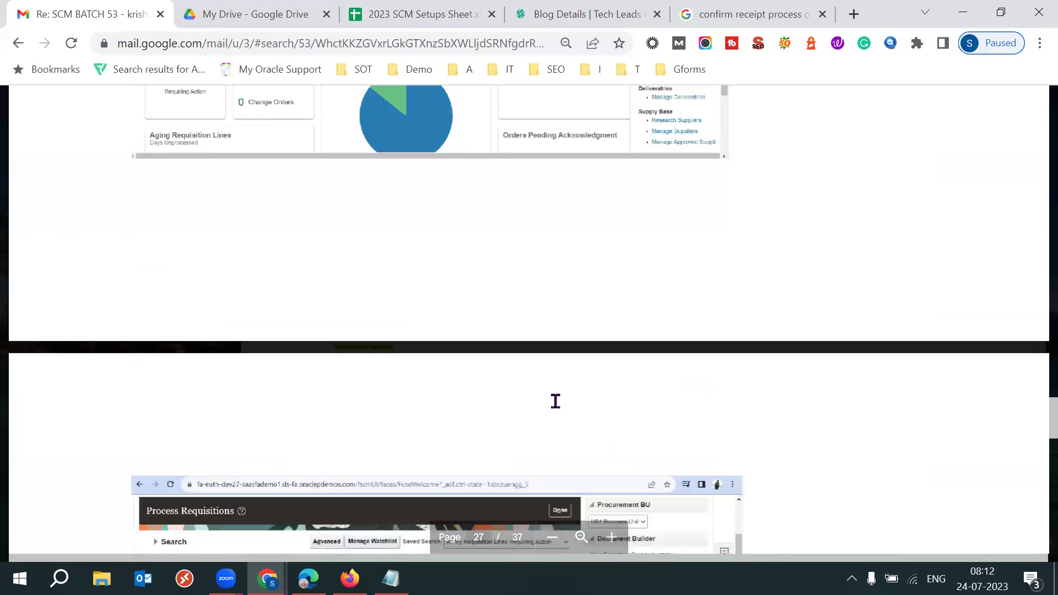
pyautogui.scroll(-20, 555, 401)
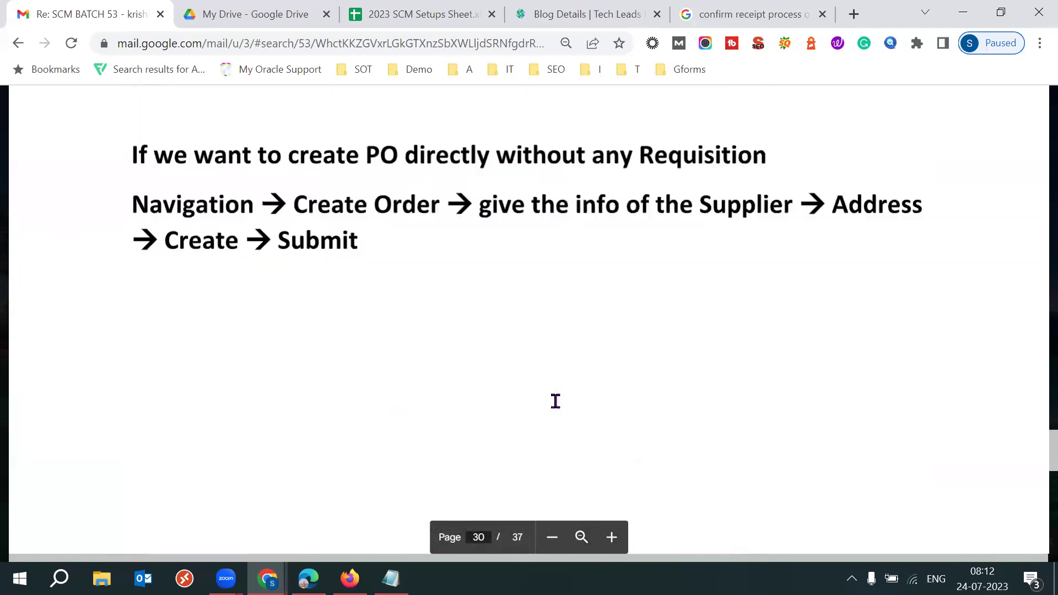
pyautogui.scroll(-15, 555, 401)
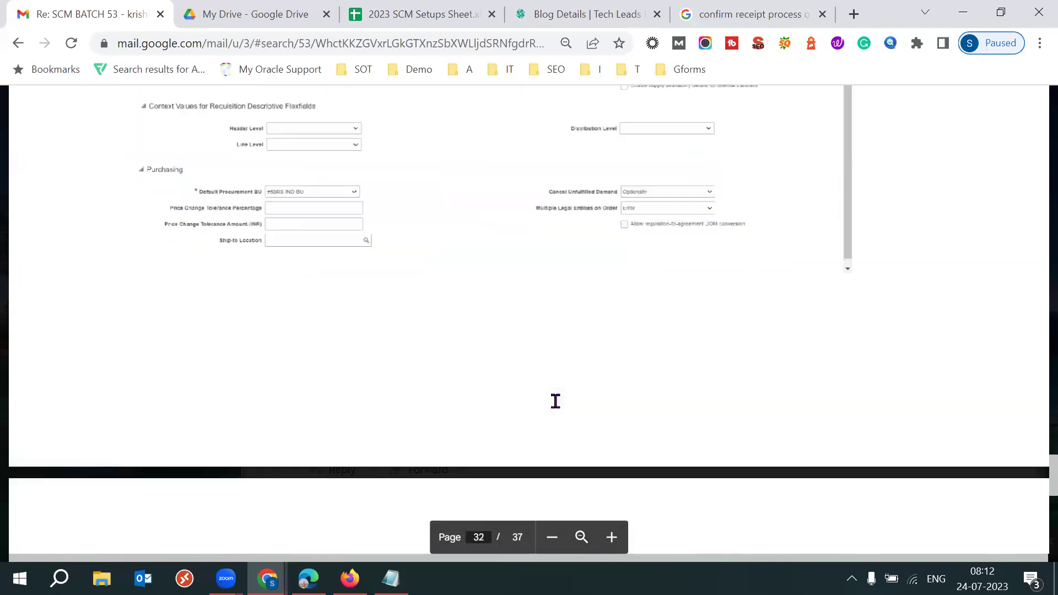
pyautogui.scroll(-1, 555, 401)
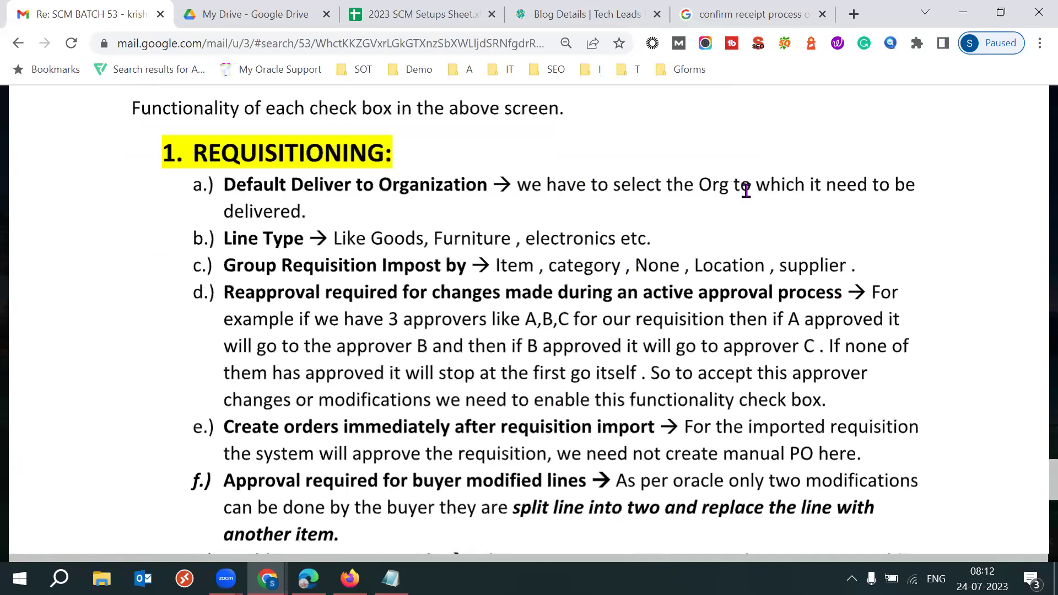
pyautogui.click(782, 215)
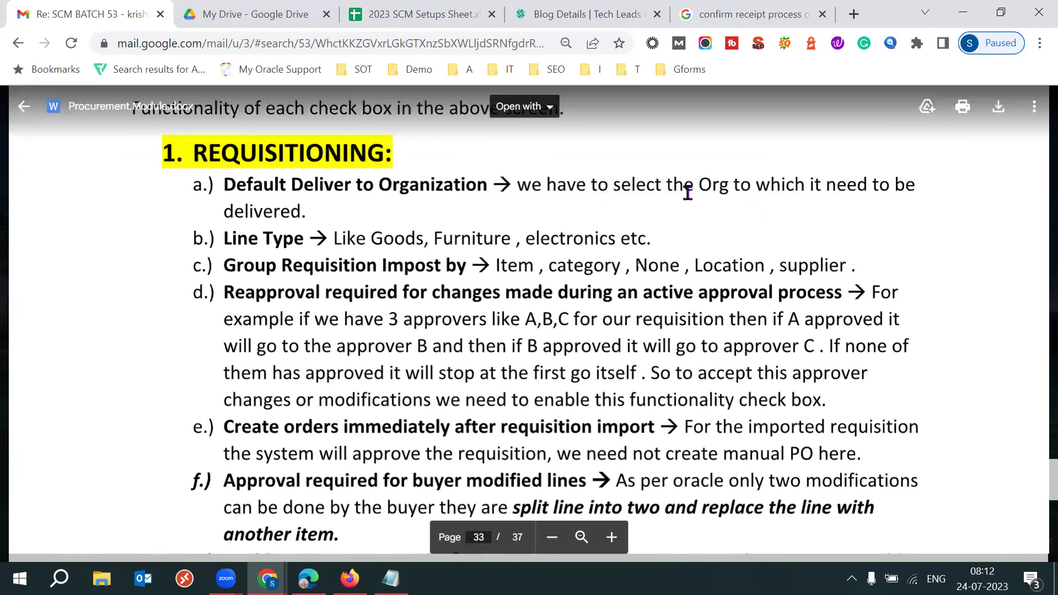